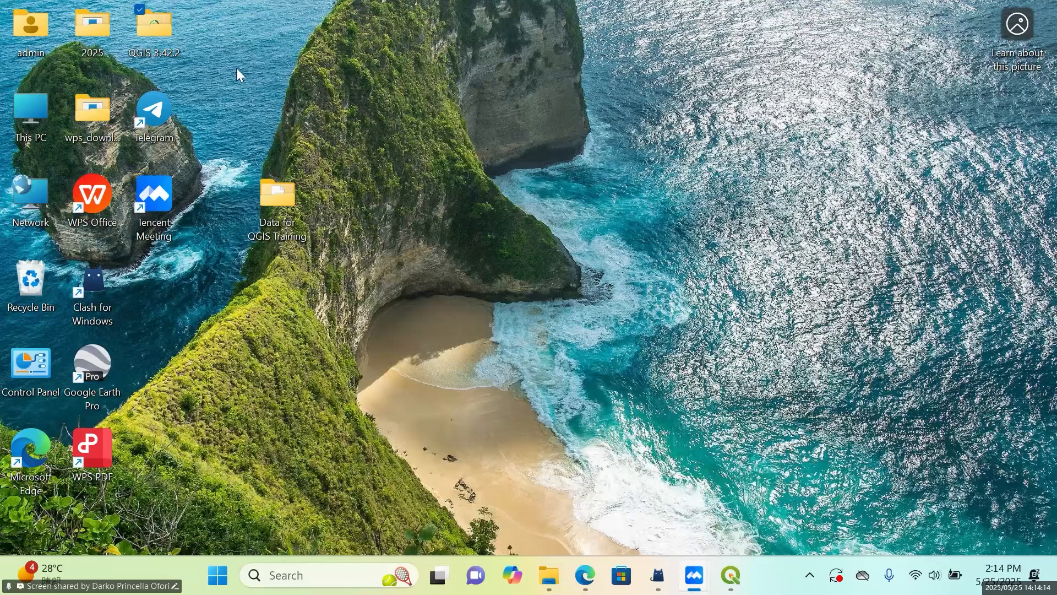
Look through the QGIS 3.42.2 shortcut folder on the desktop and search the computer for qgis.
{"action": "double_click", "coordinate": [155, 38]}
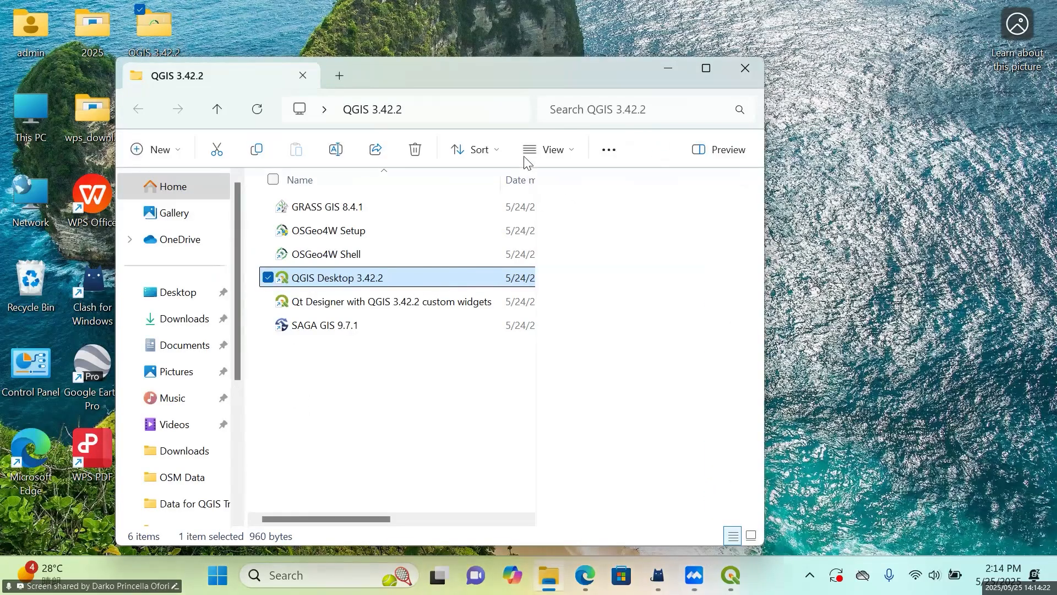
{"action": "key", "text": "super+Up"}
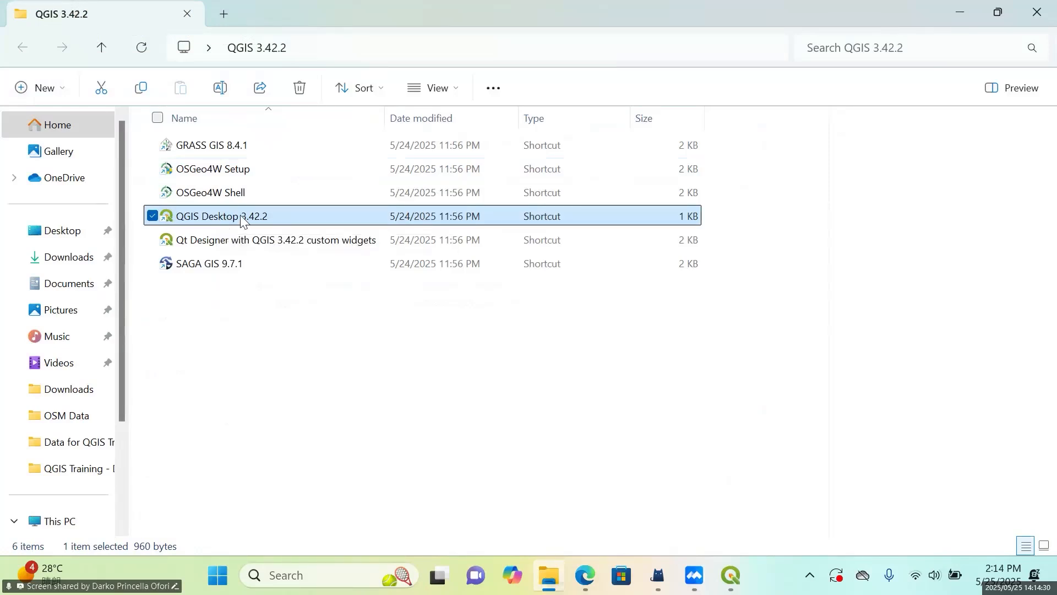
{"action": "left_click", "coordinate": [307, 576]}
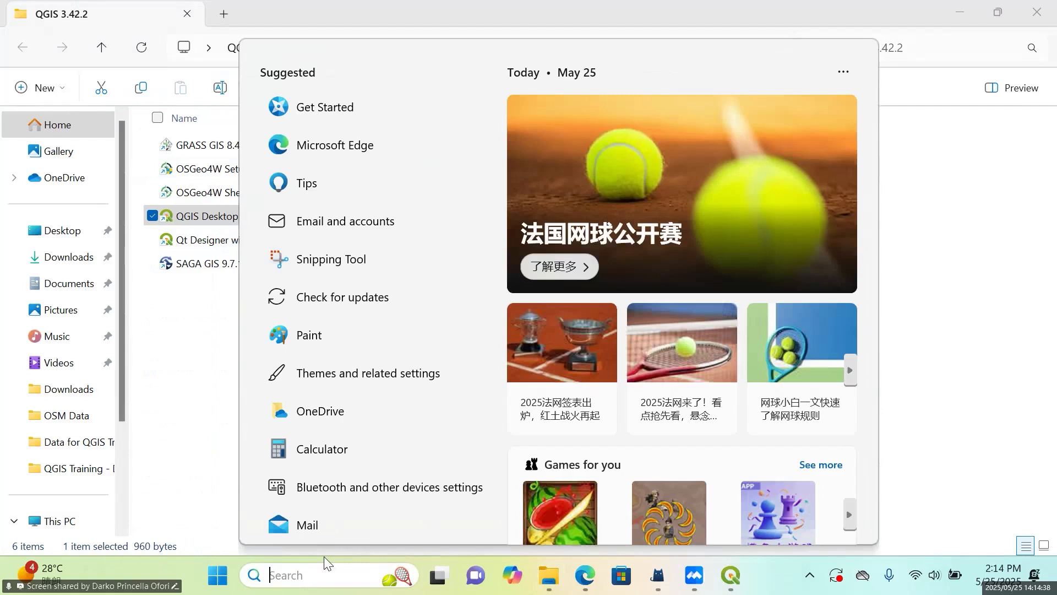
{"action": "type", "text": "qgis"}
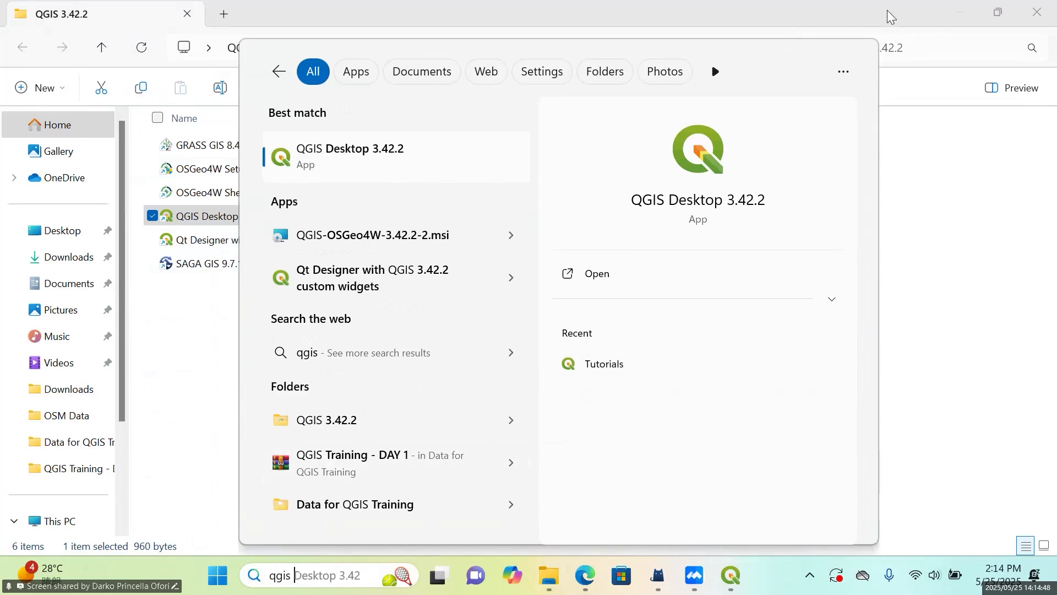
{"action": "left_click", "coordinate": [220, 385]}
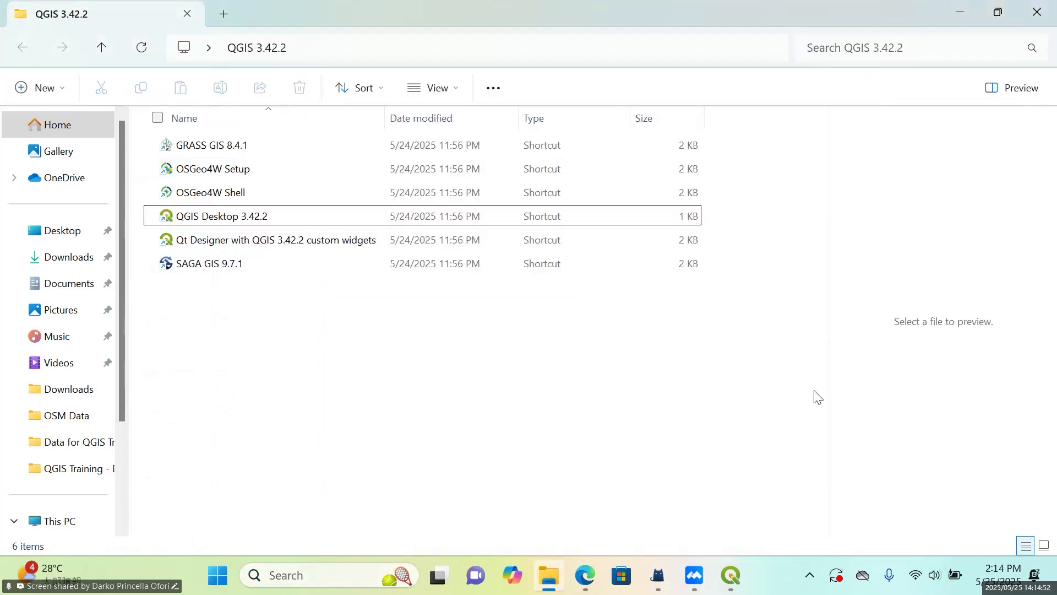
{"action": "left_click", "coordinate": [948, 14]}
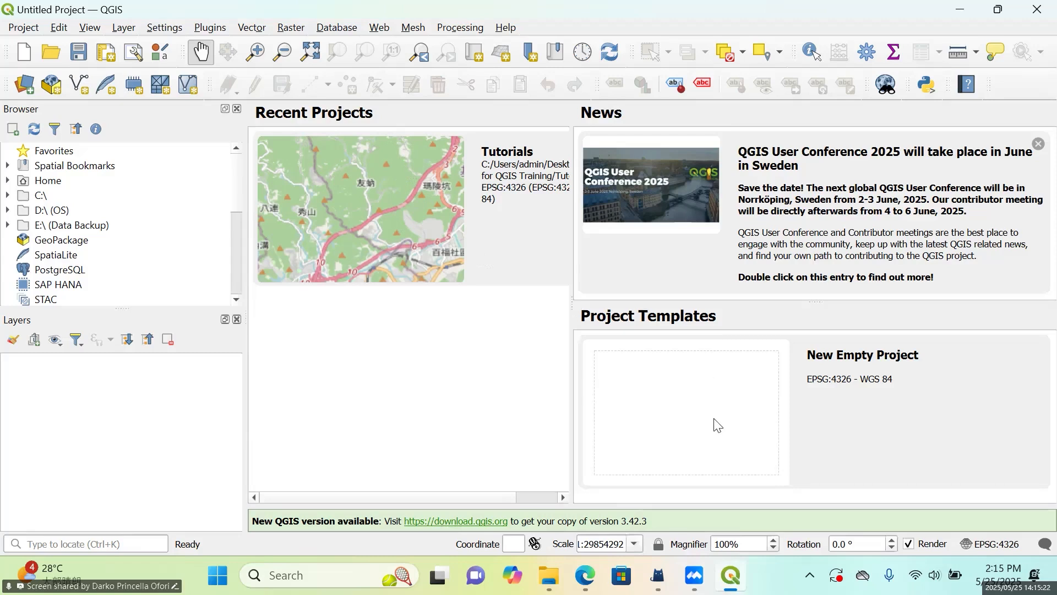
Start a new empty project from the project template and keep the window maximized.
{"action": "left_click", "coordinate": [688, 423]}
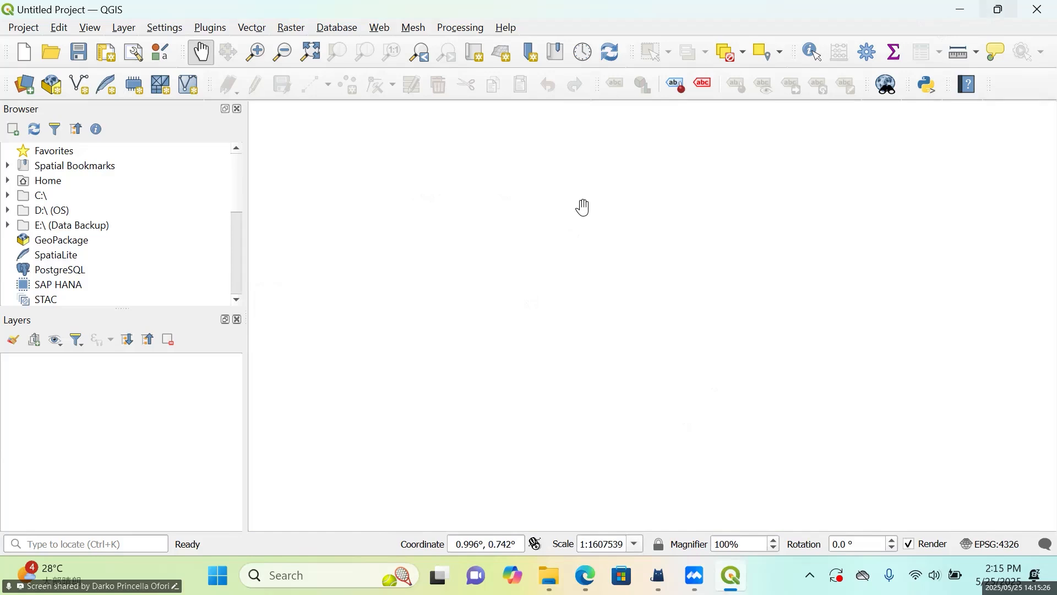
{"action": "double_click", "coordinate": [790, 15]}
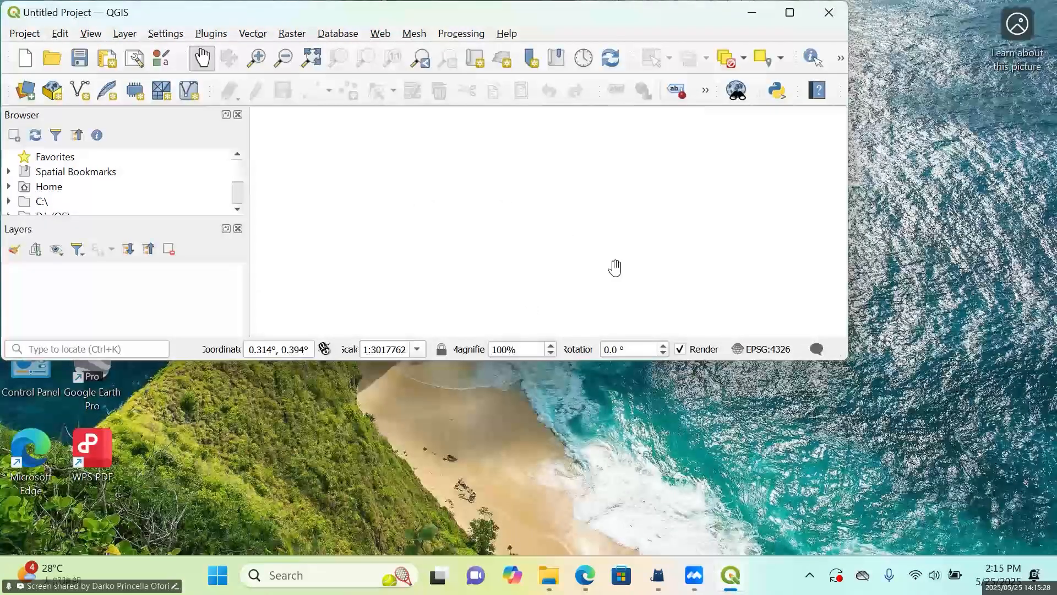
{"action": "key", "text": "super+Up"}
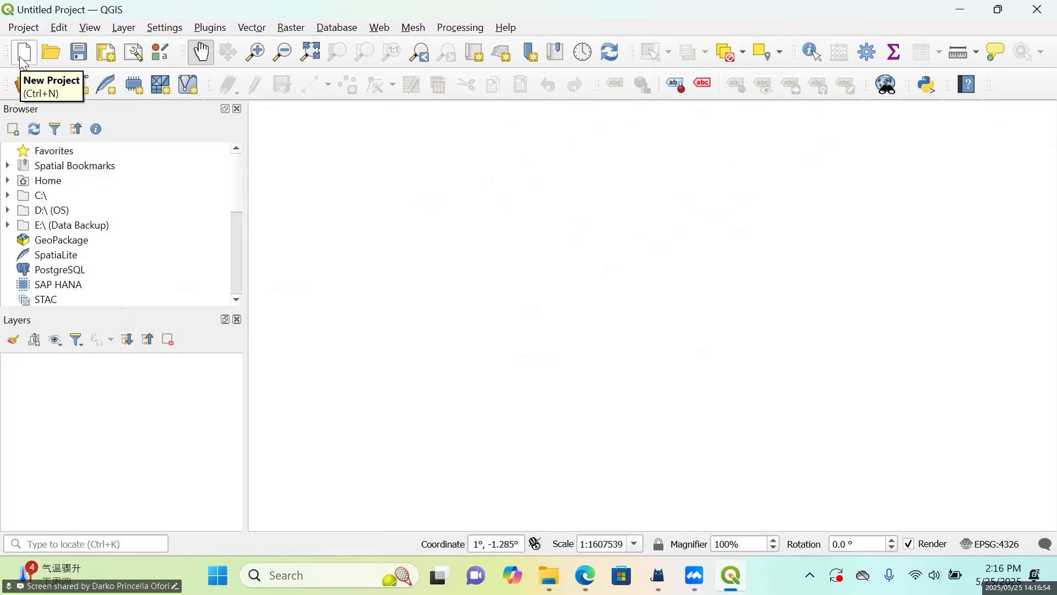
{"action": "left_click", "coordinate": [47, 53]}
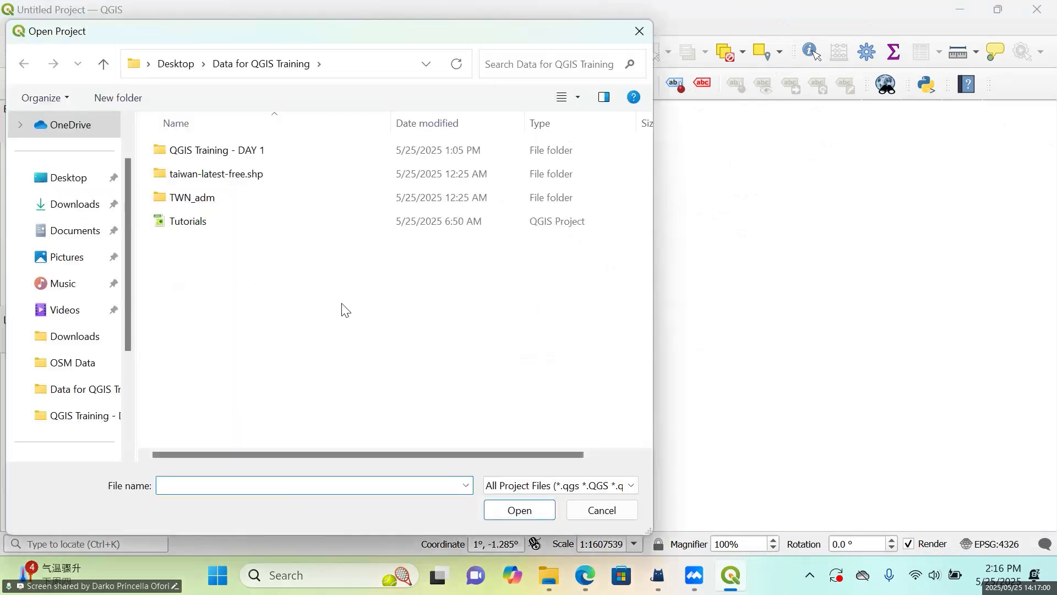
{"action": "left_click_drag", "start_coordinate": [430, 32], "coordinate": [450, 92]}
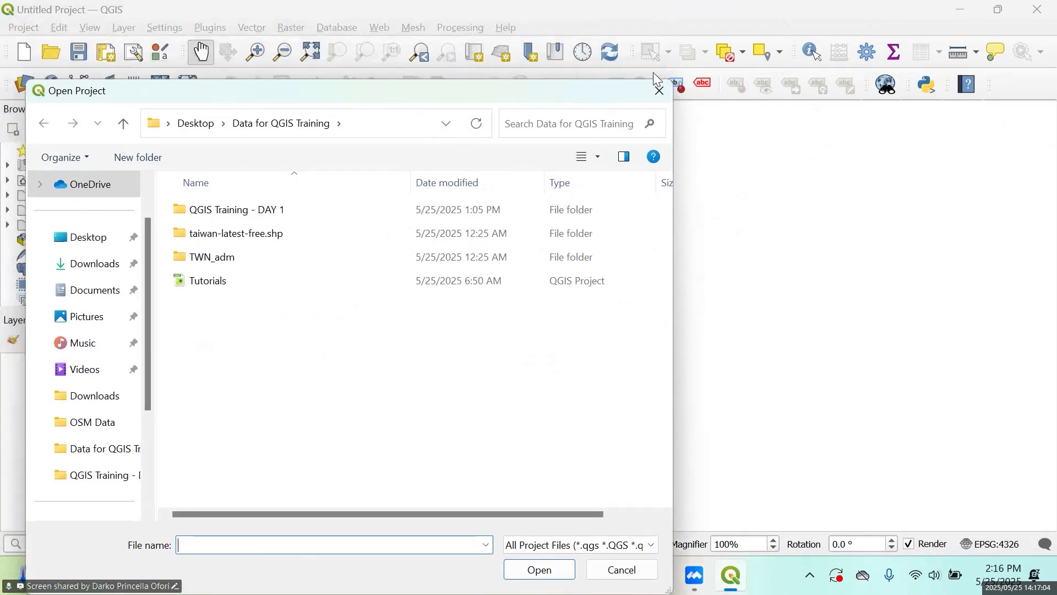
{"action": "key", "text": "Escape"}
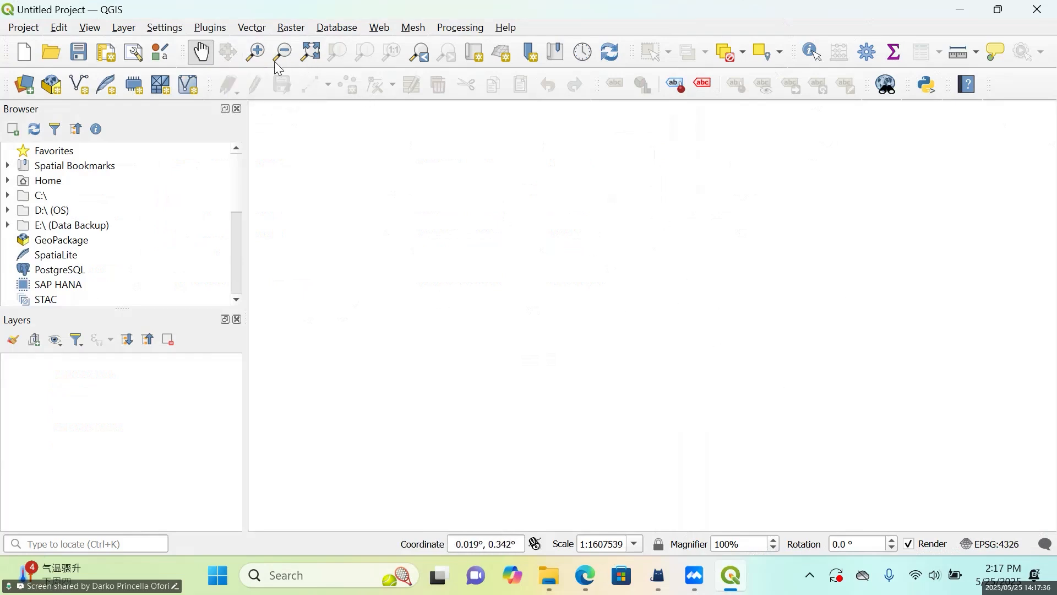
Activate the Zoom In tool and view the list of available panels and toolbars.
{"action": "left_click", "coordinate": [258, 55]}
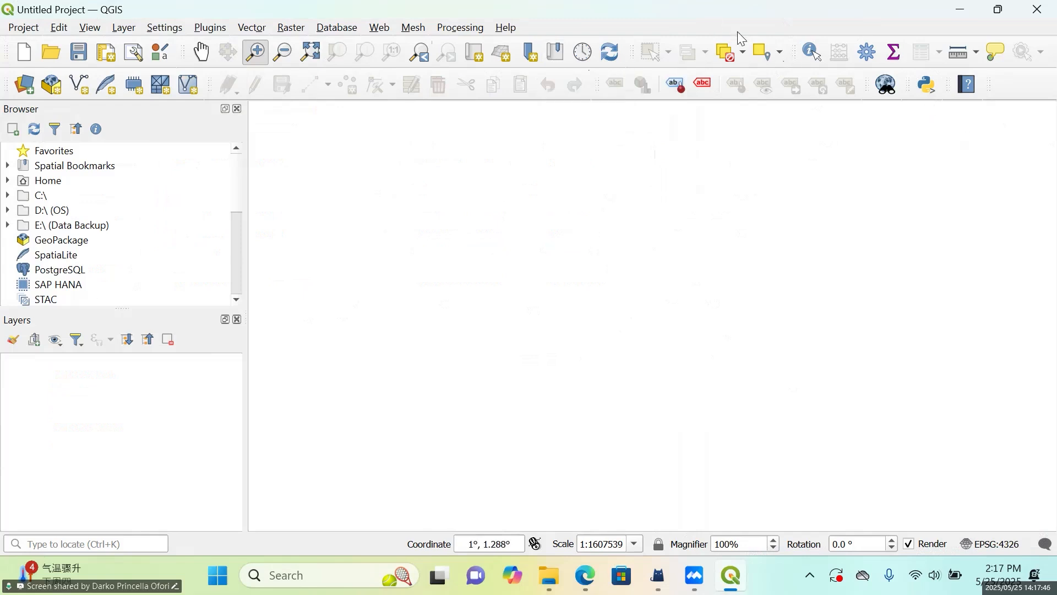
{"action": "right_click", "coordinate": [1020, 100]}
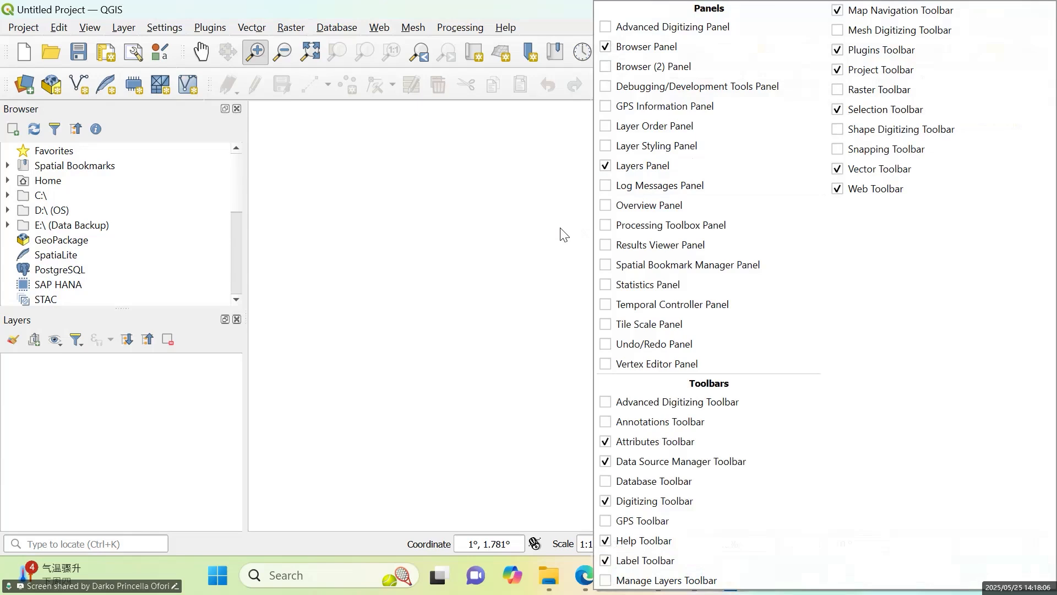
{"action": "left_click", "coordinate": [552, 174]}
{"action": "left_click", "coordinate": [551, 174]}
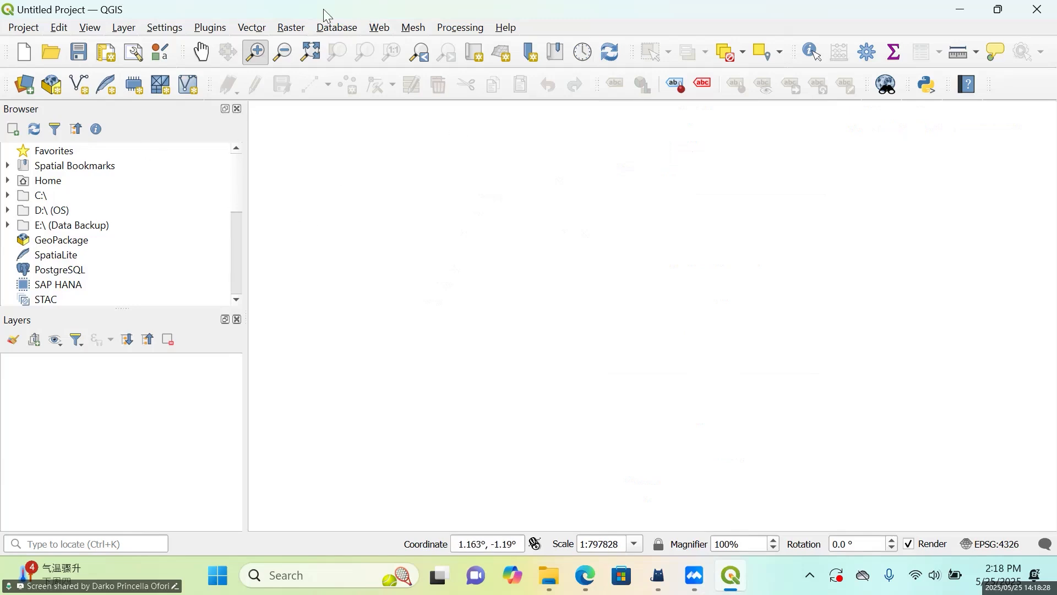
Switch to File Explorer, view the QGIS Training - DAY 1 folder in Desktop > Data for QGIS Training, and return to QGIS.
{"action": "left_click", "coordinate": [549, 575]}
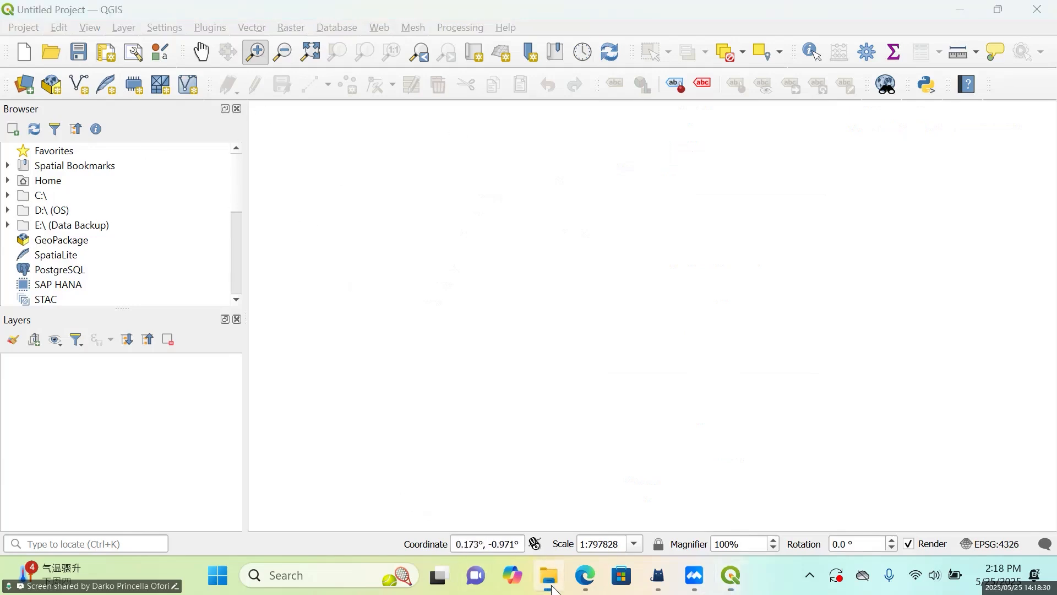
{"action": "left_click", "coordinate": [52, 234]}
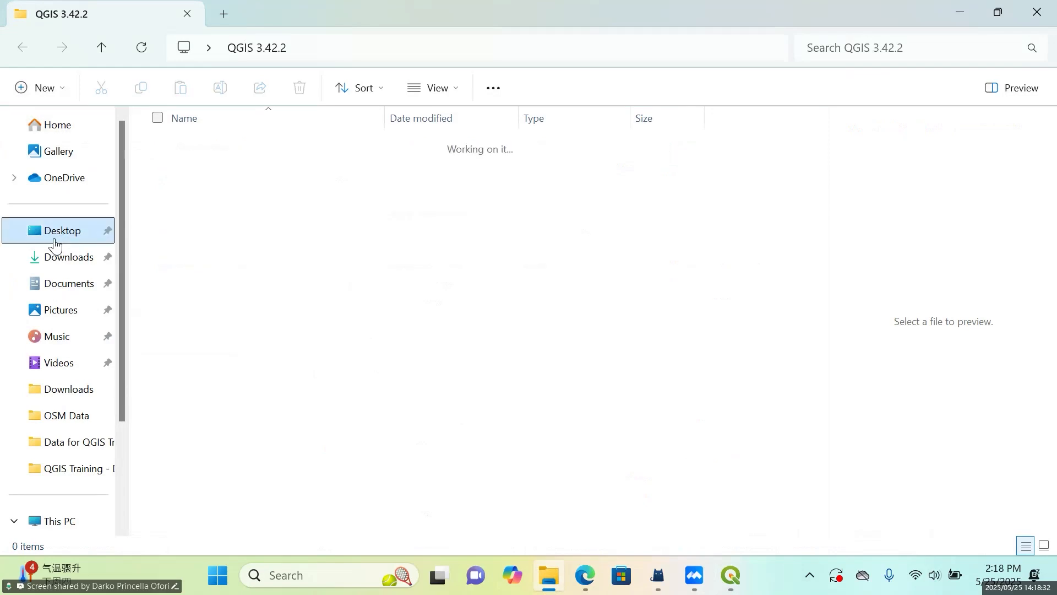
{"action": "double_click", "coordinate": [223, 171]}
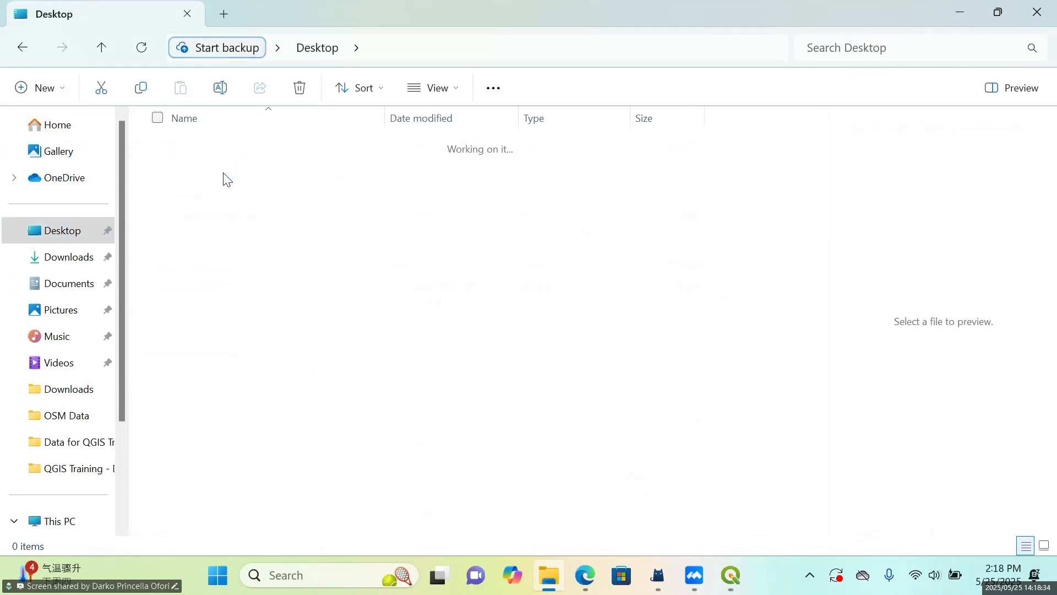
{"action": "left_click", "coordinate": [165, 169]}
{"action": "left_click", "coordinate": [200, 148]}
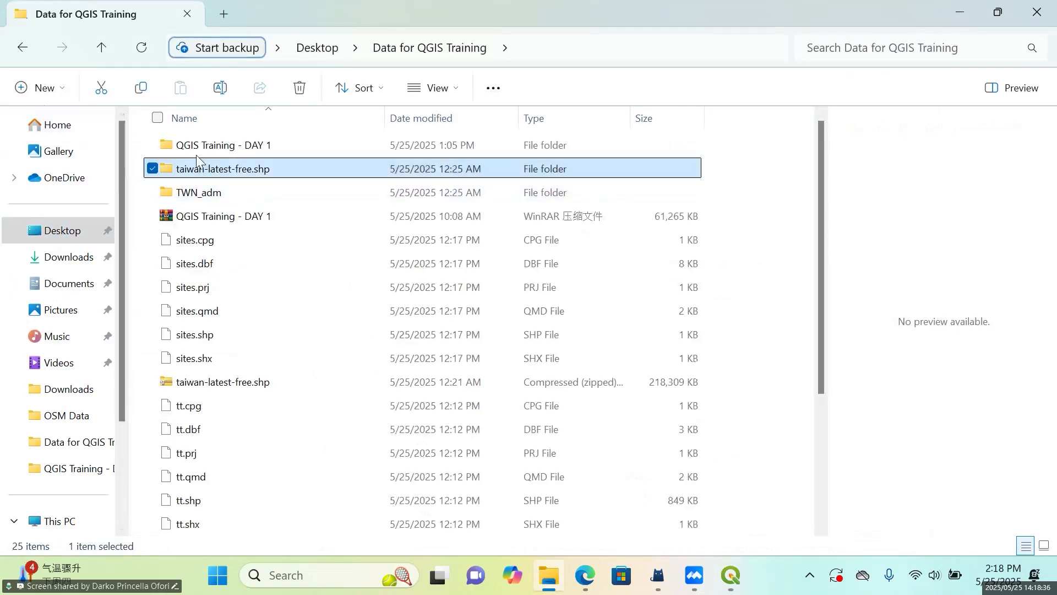
{"action": "double_click", "coordinate": [199, 148]}
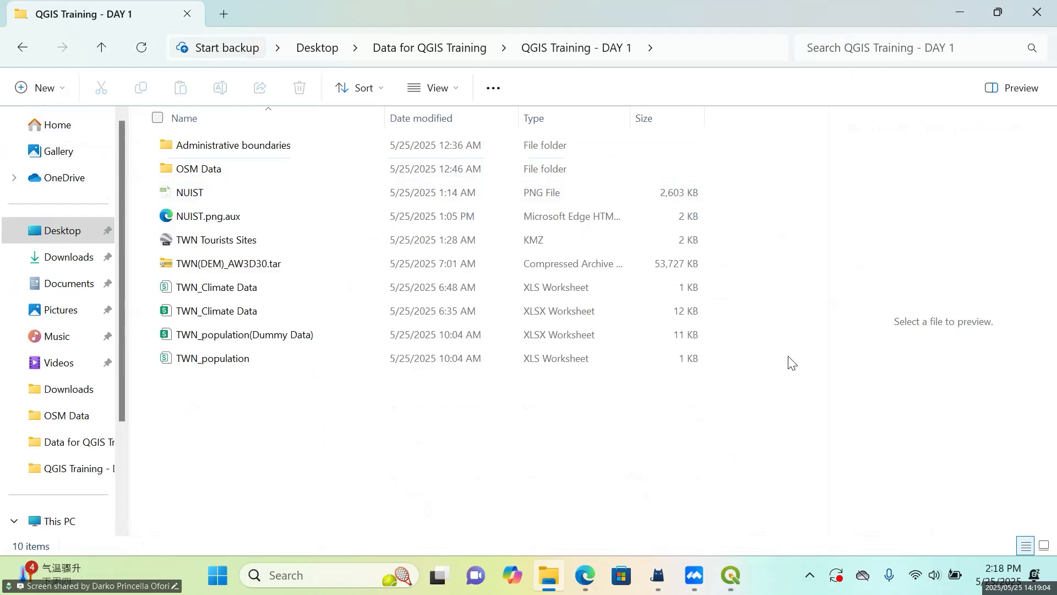
{"action": "mouse_move", "coordinate": [735, 584]}
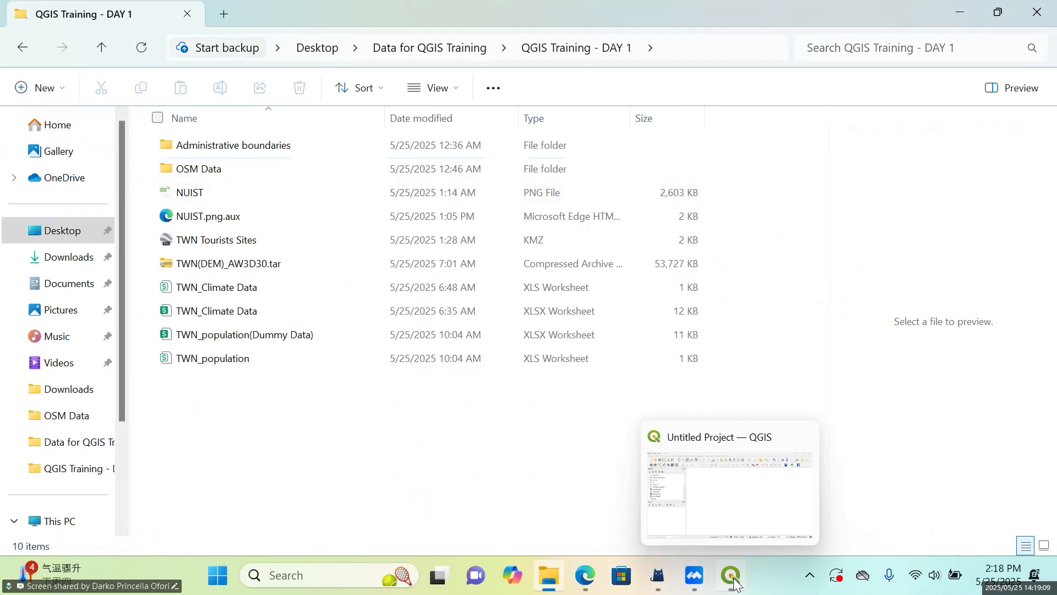
{"action": "left_click", "coordinate": [951, 9]}
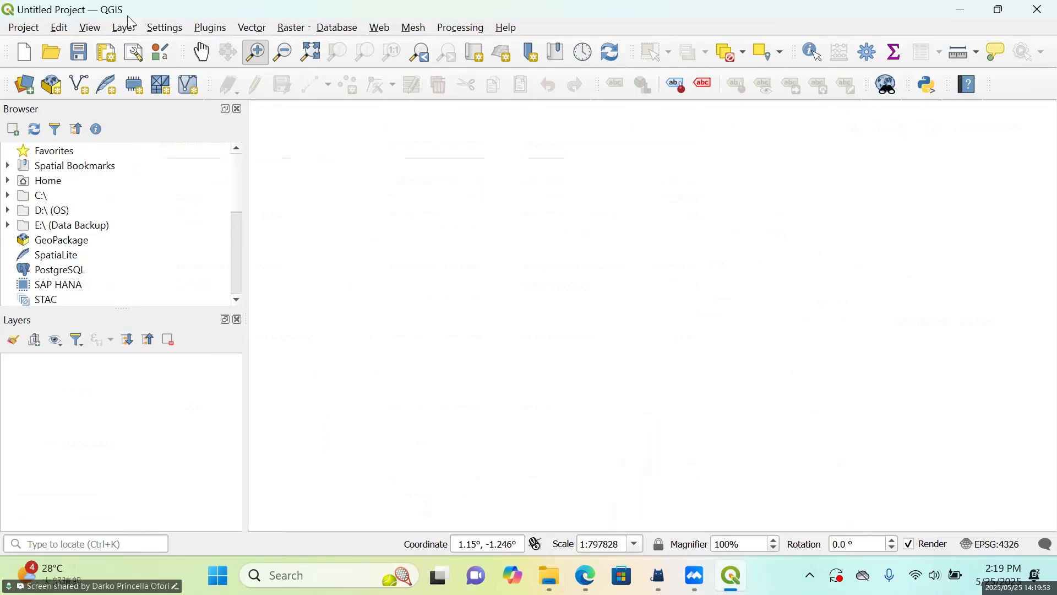
In the Data Source Manager, browse for a vector dataset in the Administrative boundaries folder of QGIS Training - DAY 1.
{"action": "left_click", "coordinate": [31, 93]}
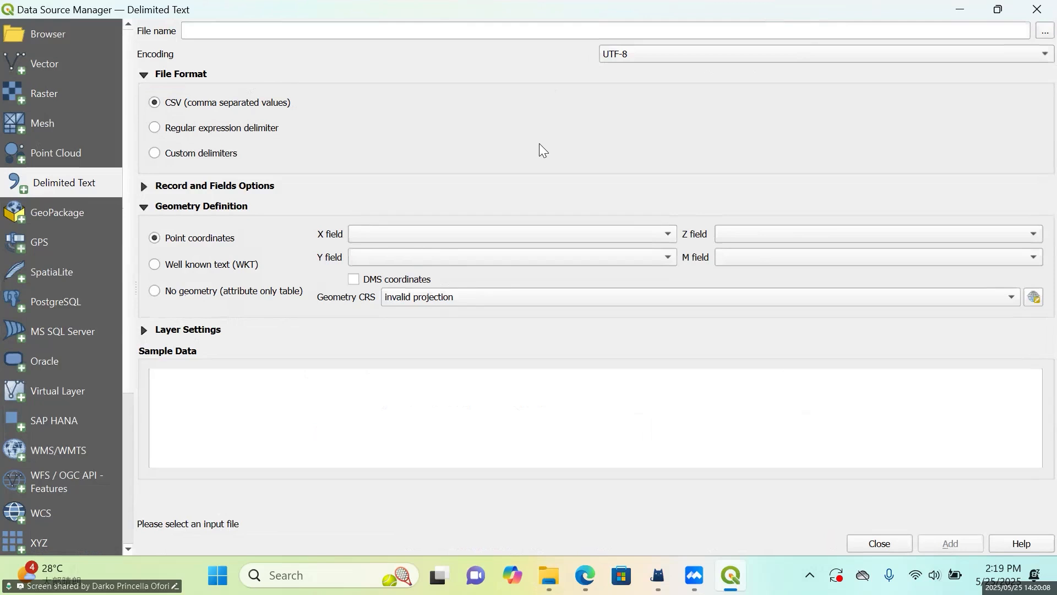
{"action": "left_click", "coordinate": [80, 45]}
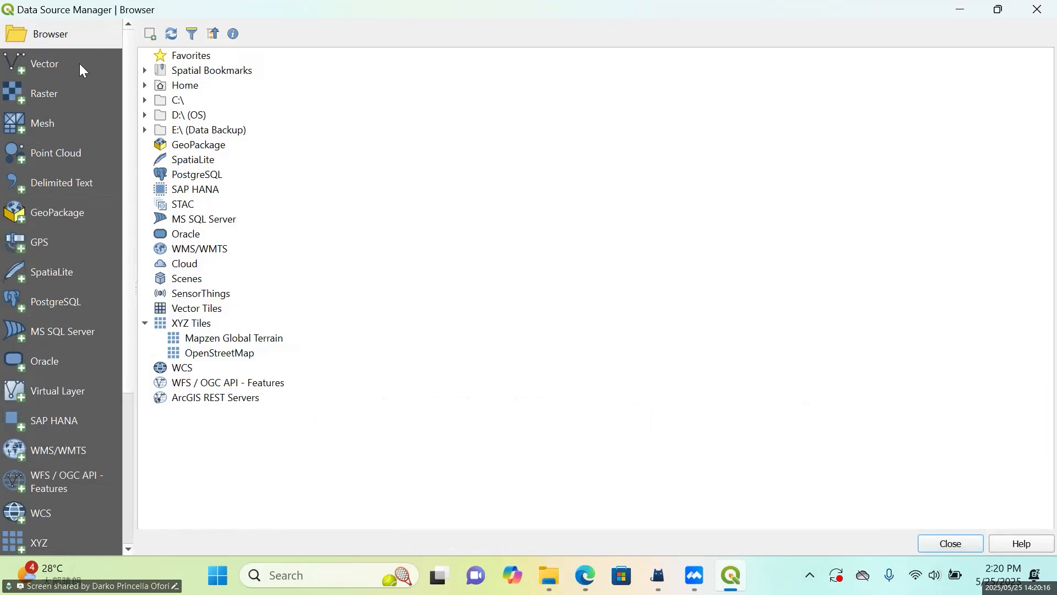
{"action": "left_click", "coordinate": [80, 65]}
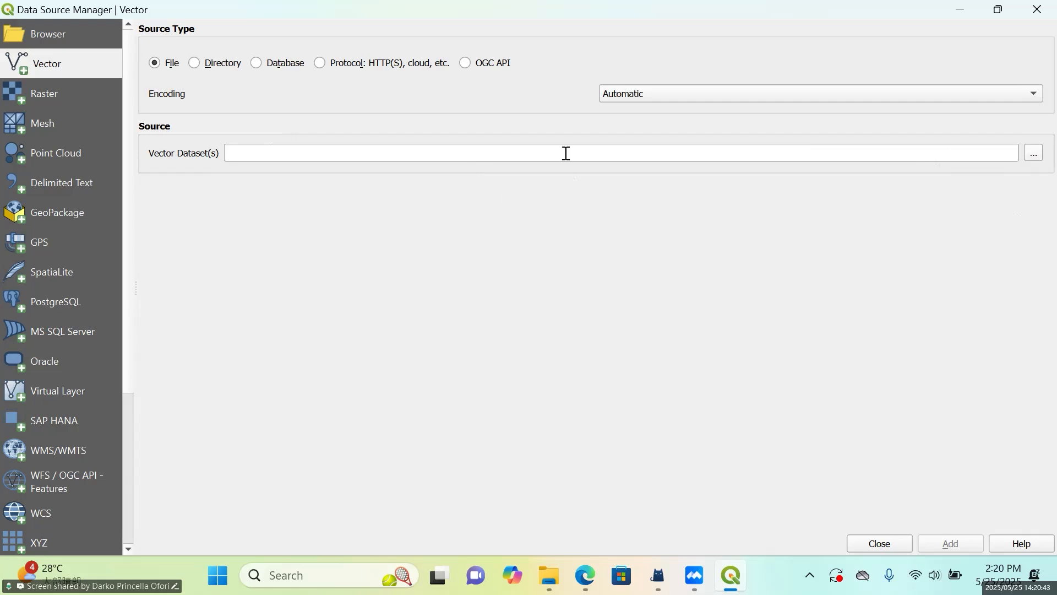
{"action": "left_click", "coordinate": [1038, 158]}
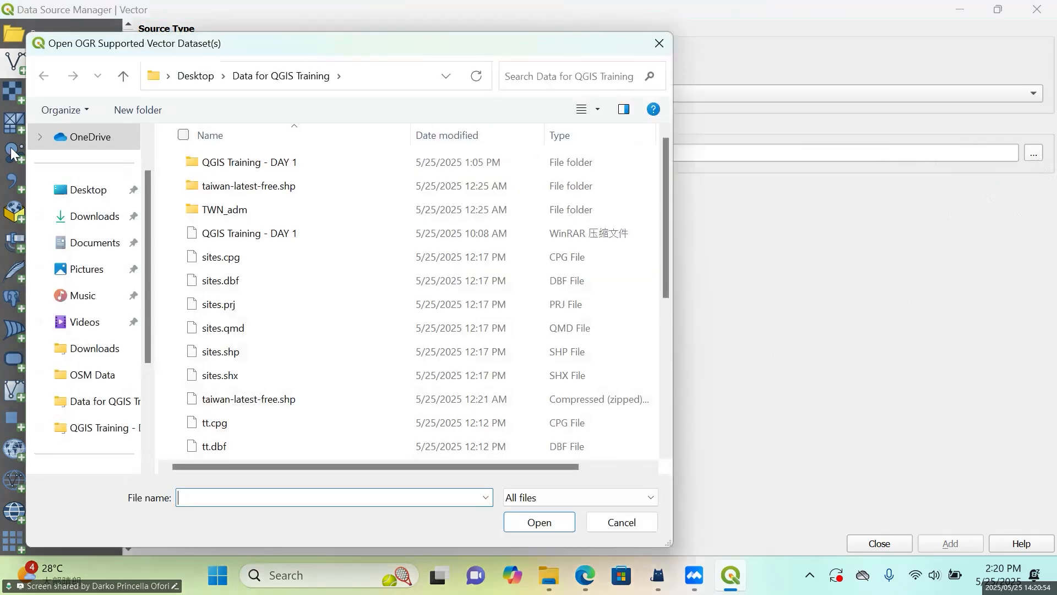
{"action": "left_click", "coordinate": [389, 167]}
{"action": "double_click", "coordinate": [389, 168]}
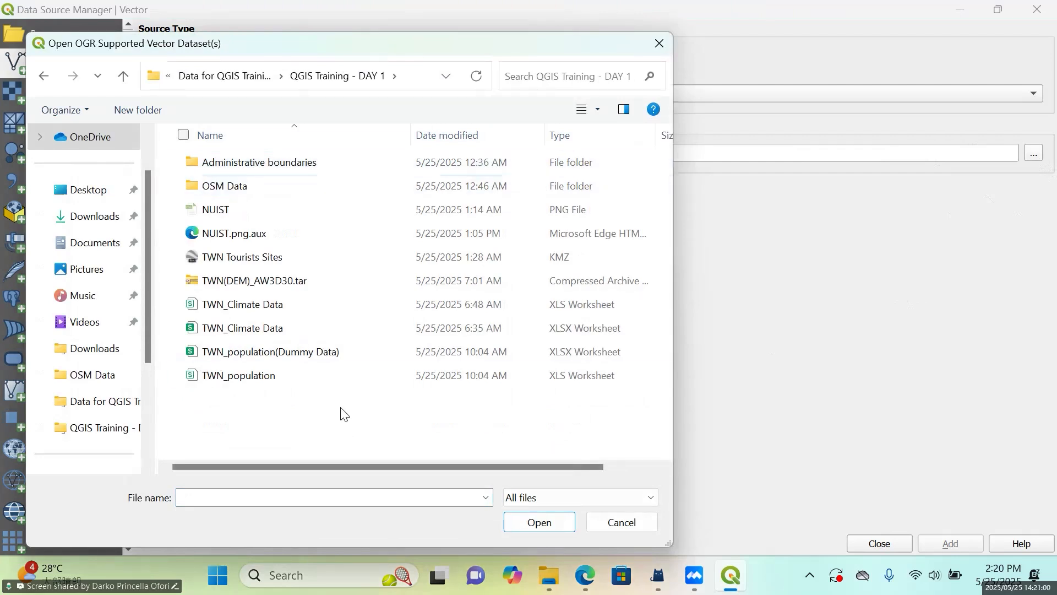
{"action": "double_click", "coordinate": [324, 165]}
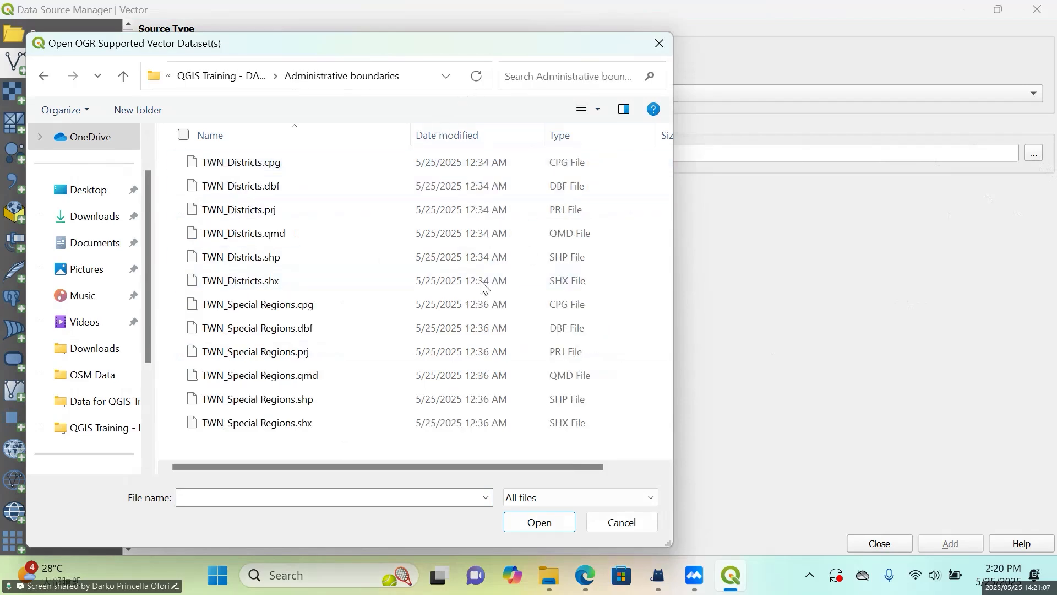
{"action": "left_click", "coordinate": [178, 398]}
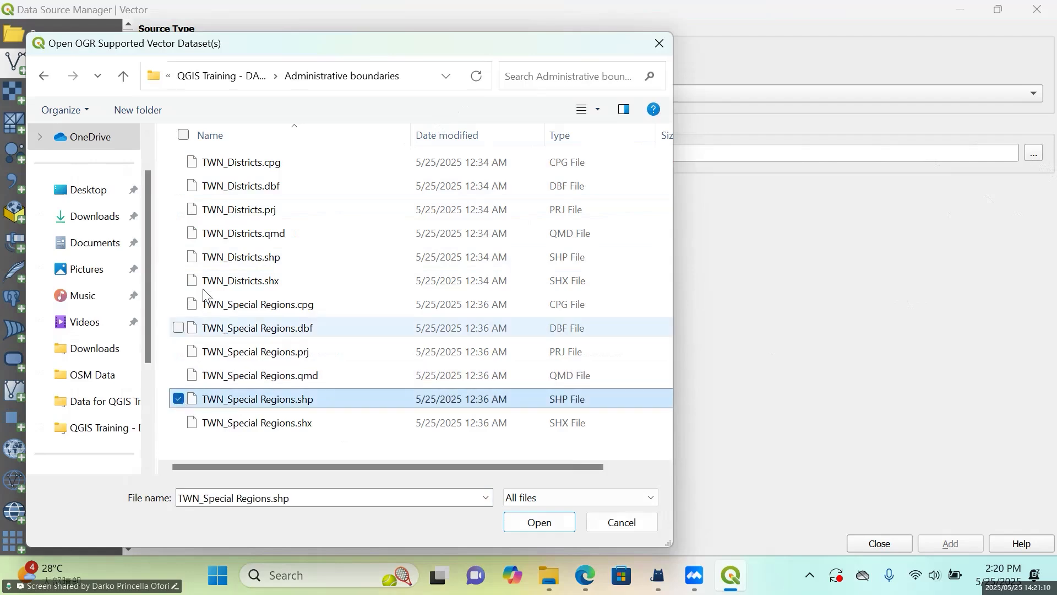
{"action": "left_click", "coordinate": [178, 257]}
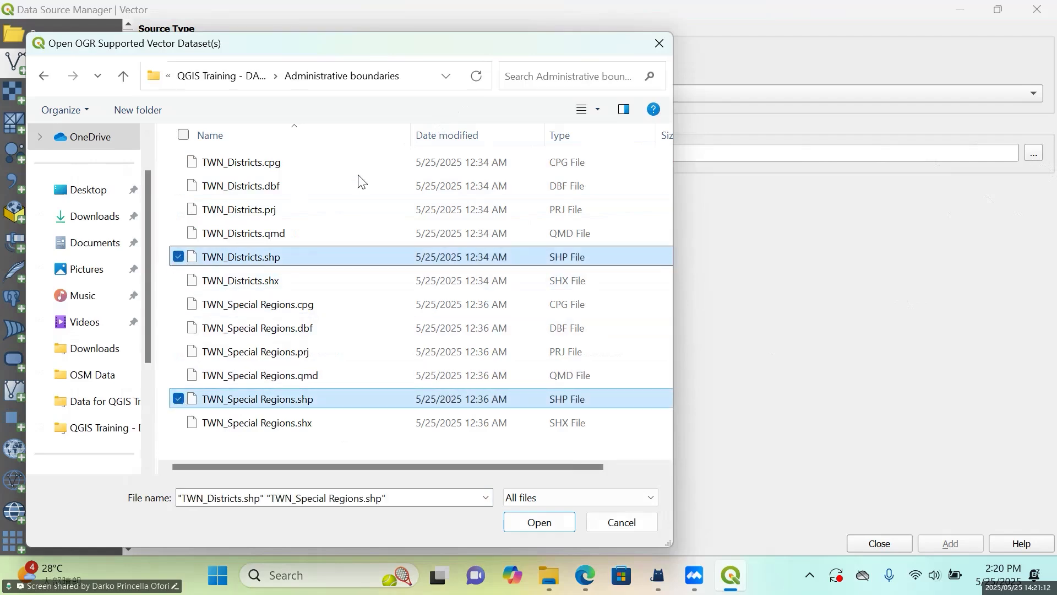
{"action": "left_click", "coordinate": [650, 136]}
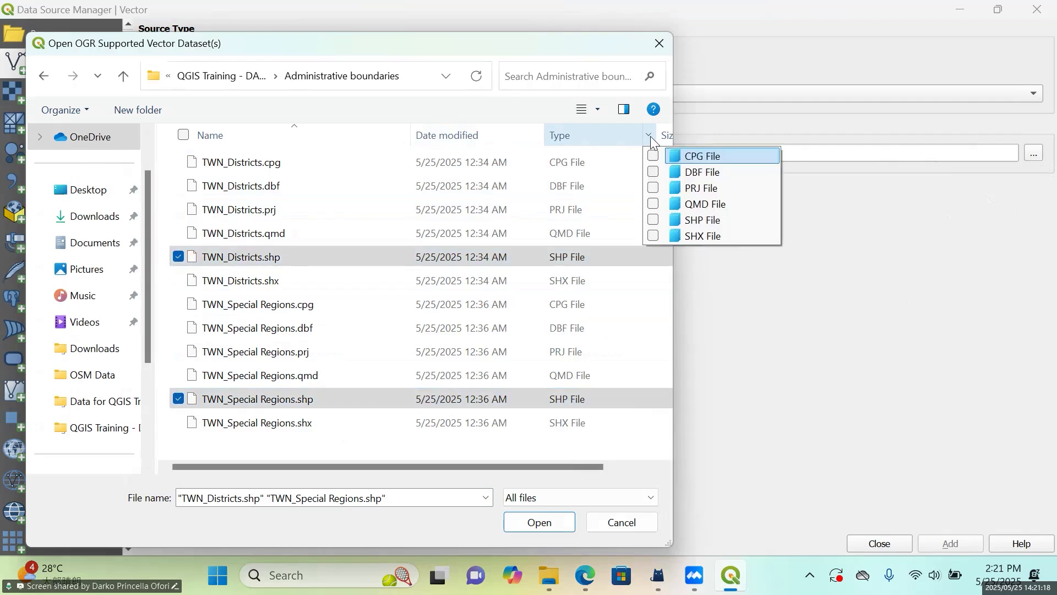
{"action": "left_click", "coordinate": [716, 219]}
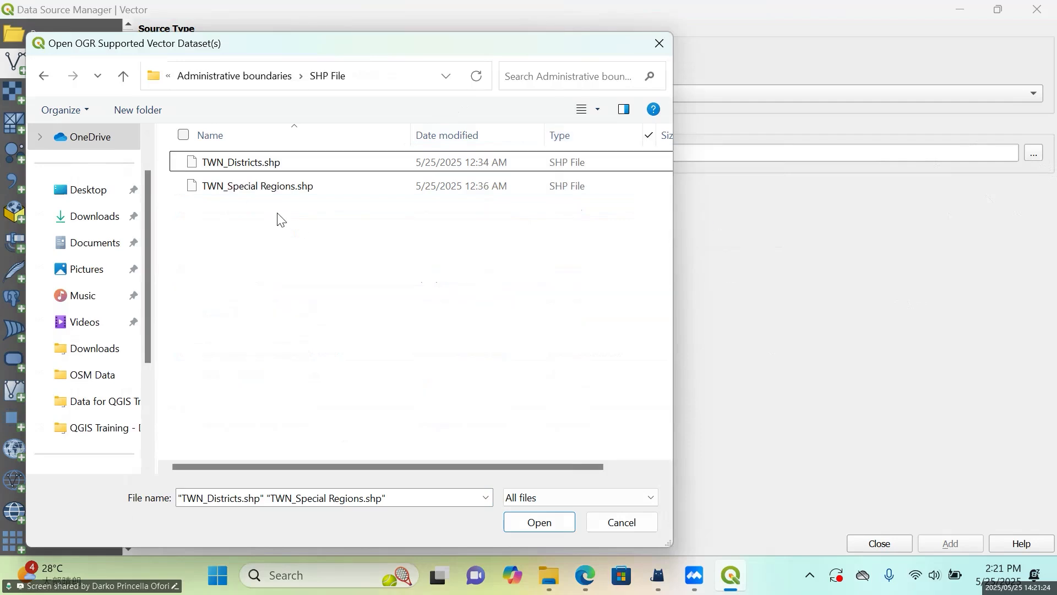
{"action": "left_click", "coordinate": [179, 190]}
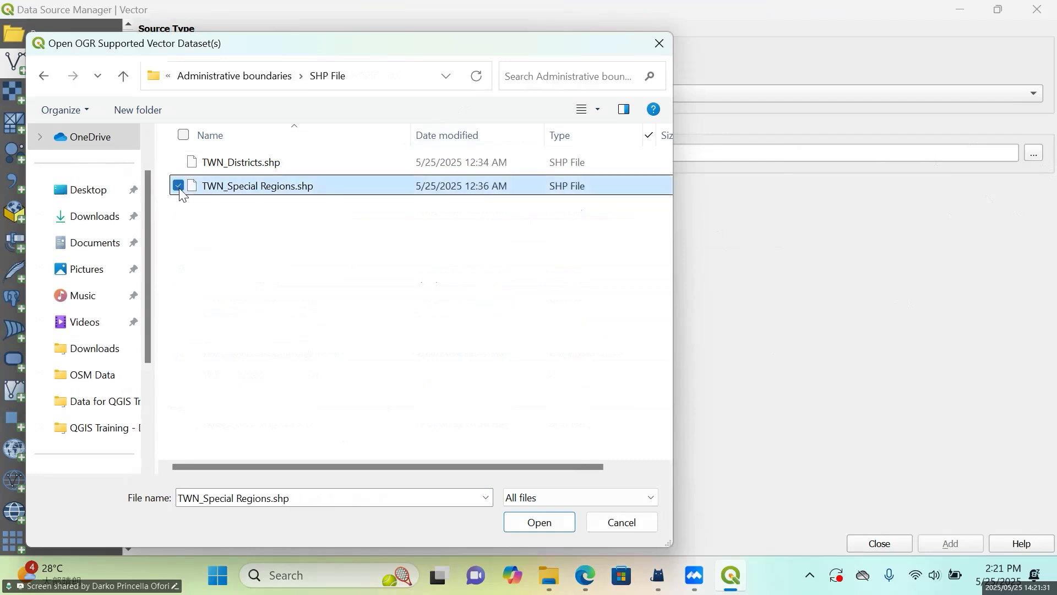
{"action": "left_click", "coordinate": [664, 48]}
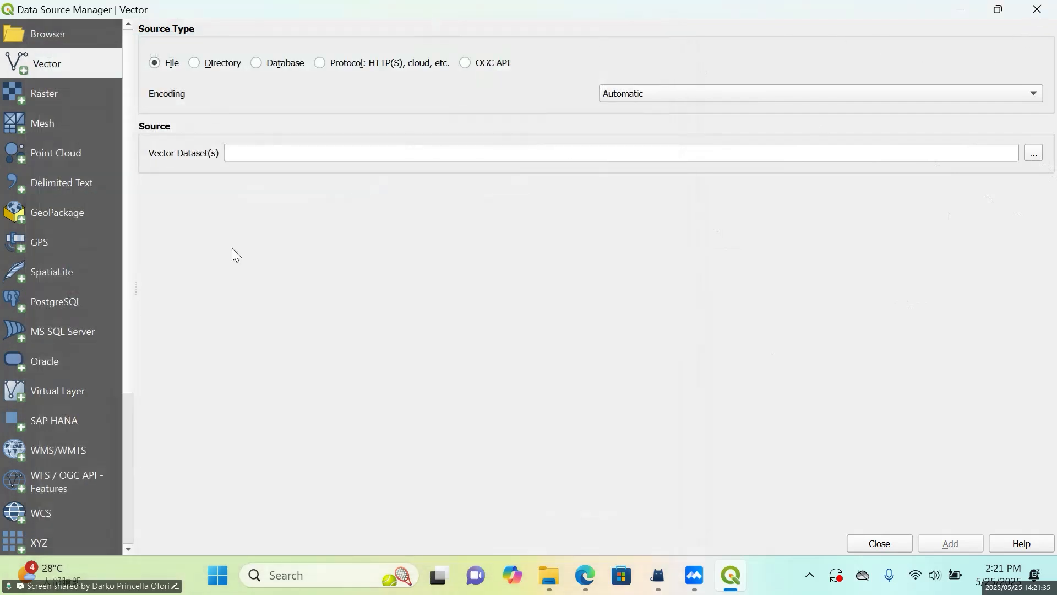
{"action": "key", "text": "Escape"}
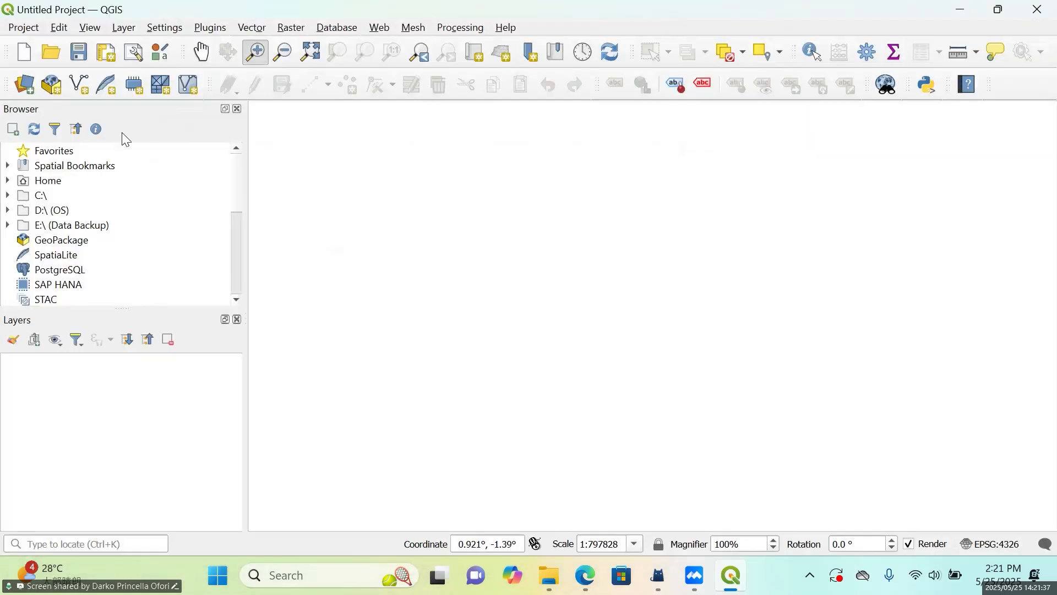
Browse for vector datasets in QGIS Training - DAY 1 > Administrative boundaries and select TWN_Districts.shp and TWN_Special Regions.shp.
{"action": "left_click", "coordinate": [22, 95]}
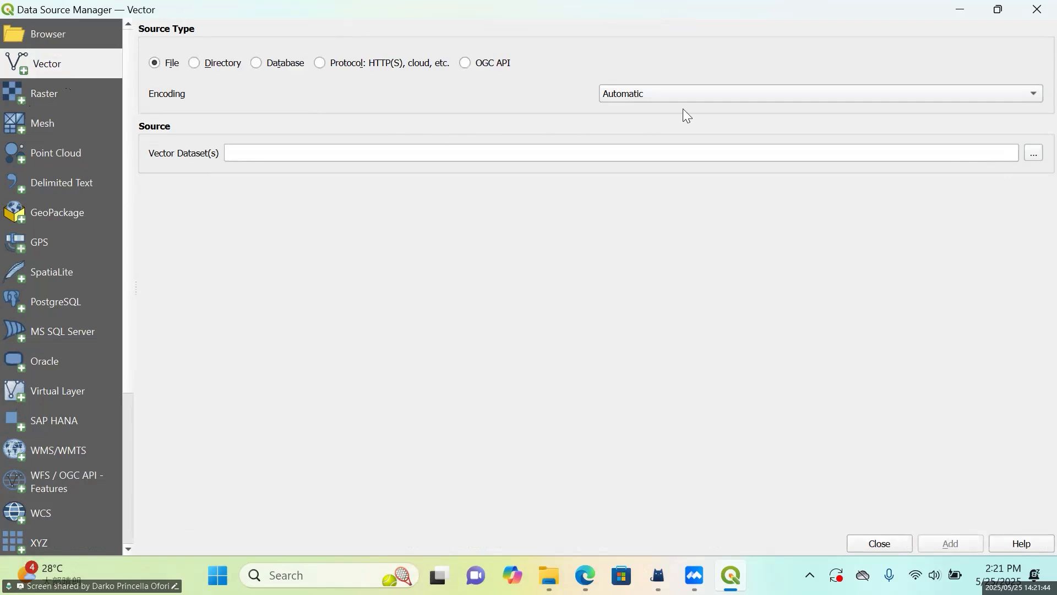
{"action": "left_click", "coordinate": [1042, 159]}
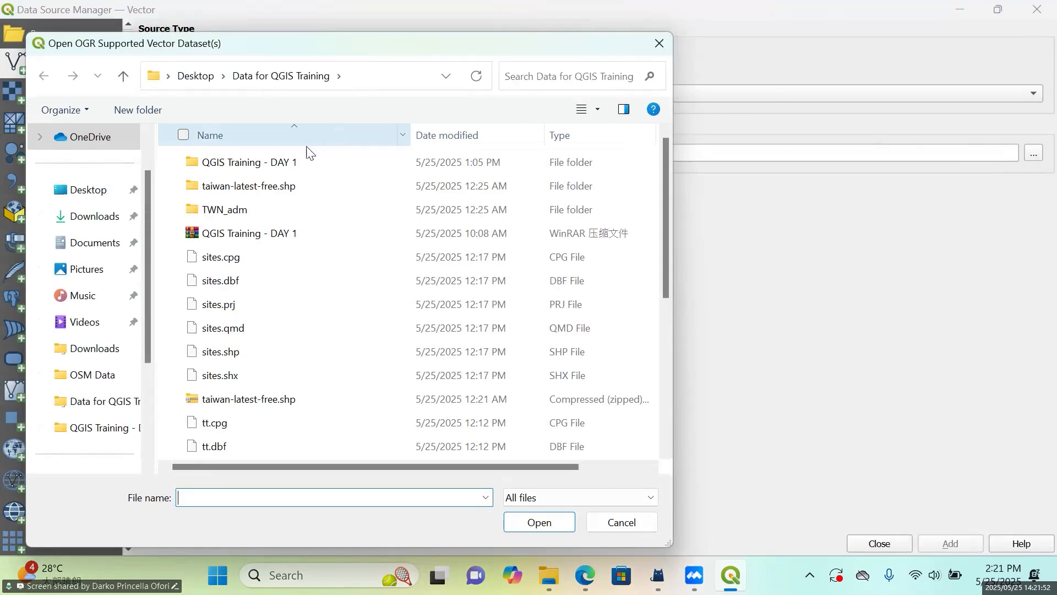
{"action": "double_click", "coordinate": [307, 165]}
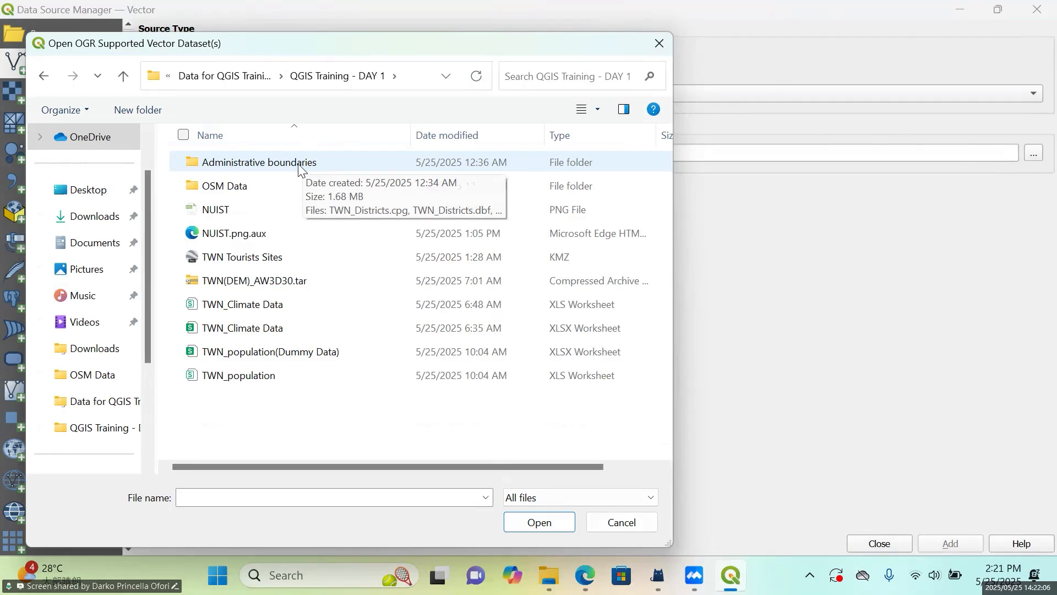
{"action": "double_click", "coordinate": [299, 169]}
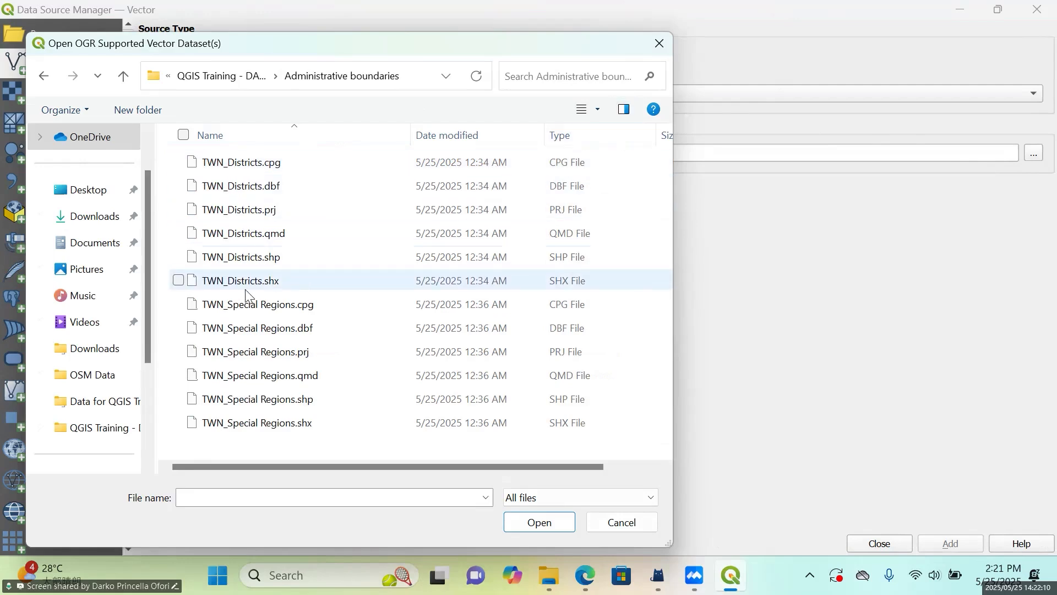
{"action": "left_click", "coordinate": [451, 259]}
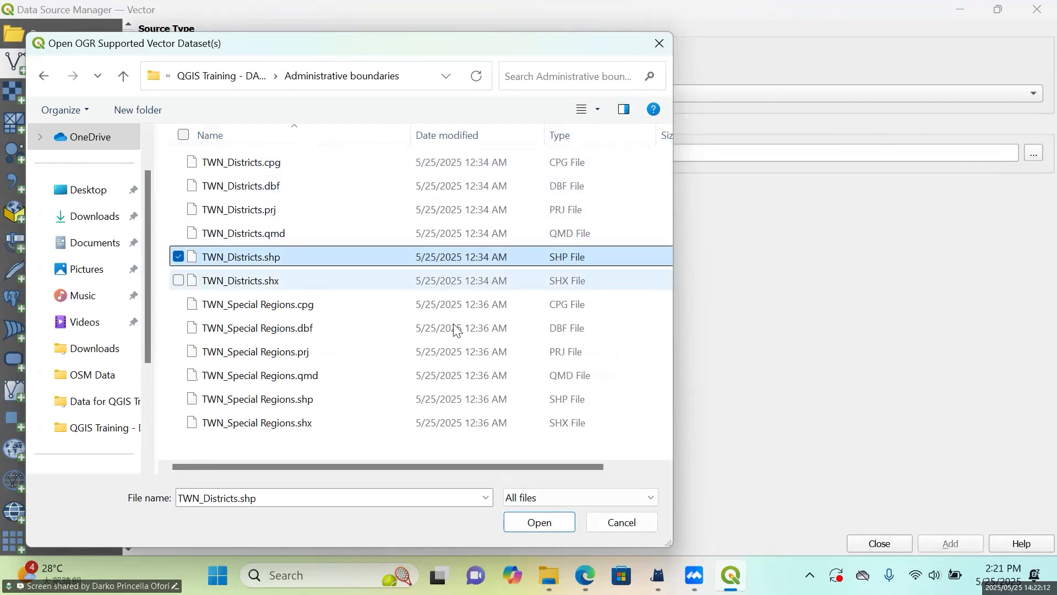
{"action": "left_click", "coordinate": [476, 397]}
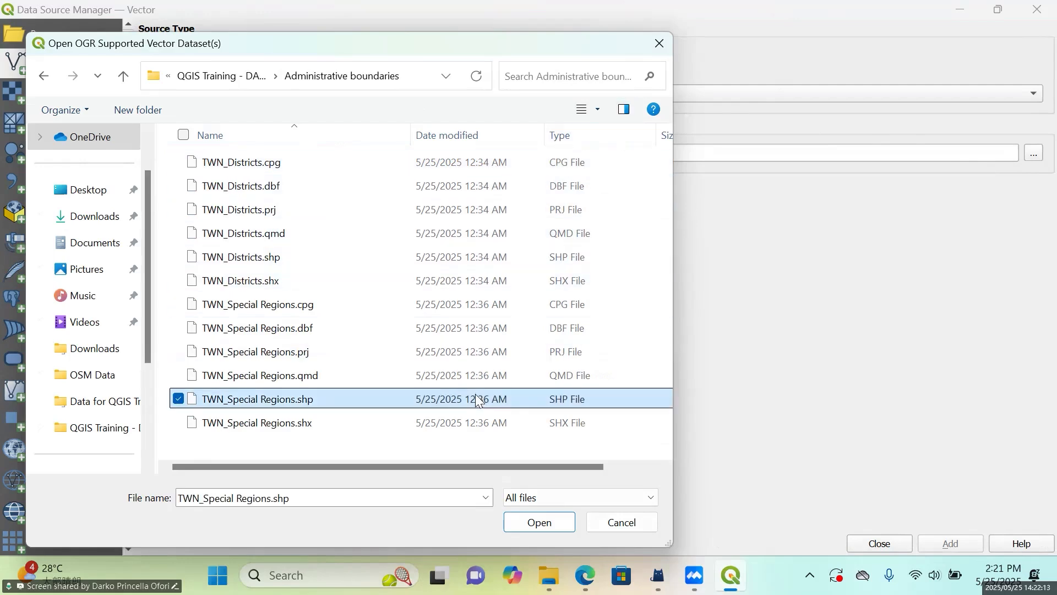
{"action": "left_click", "coordinate": [177, 257]}
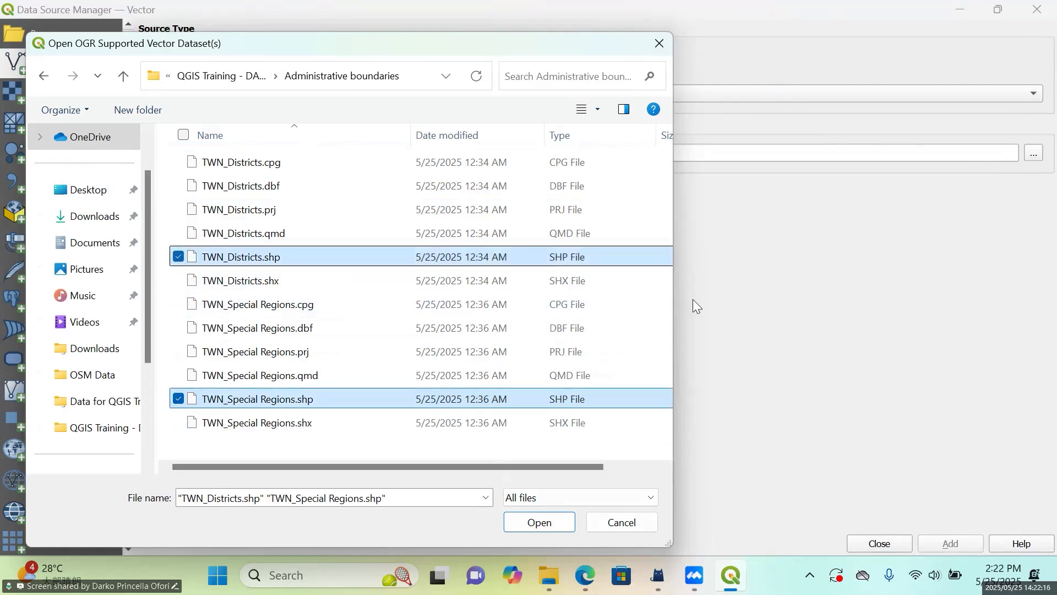
Filter the Administrative boundaries folder to SHP files and add TWN_Districts.shp and TWN_Special Regions.shp as map layers.
{"action": "left_click", "coordinate": [650, 135]}
{"action": "left_click", "coordinate": [671, 219]}
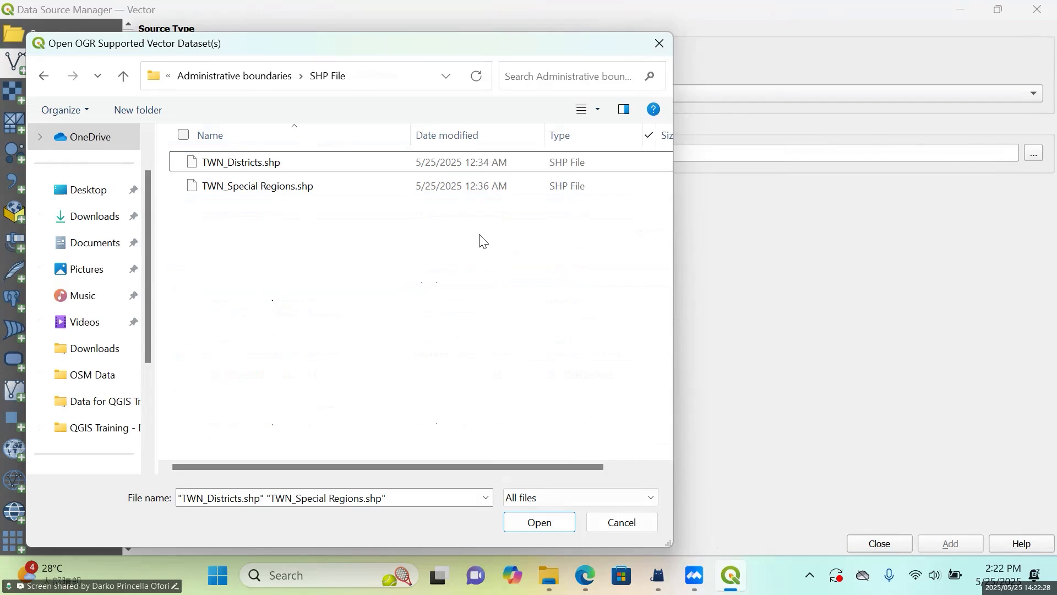
{"action": "left_click", "coordinate": [179, 186]}
{"action": "left_click", "coordinate": [179, 163]}
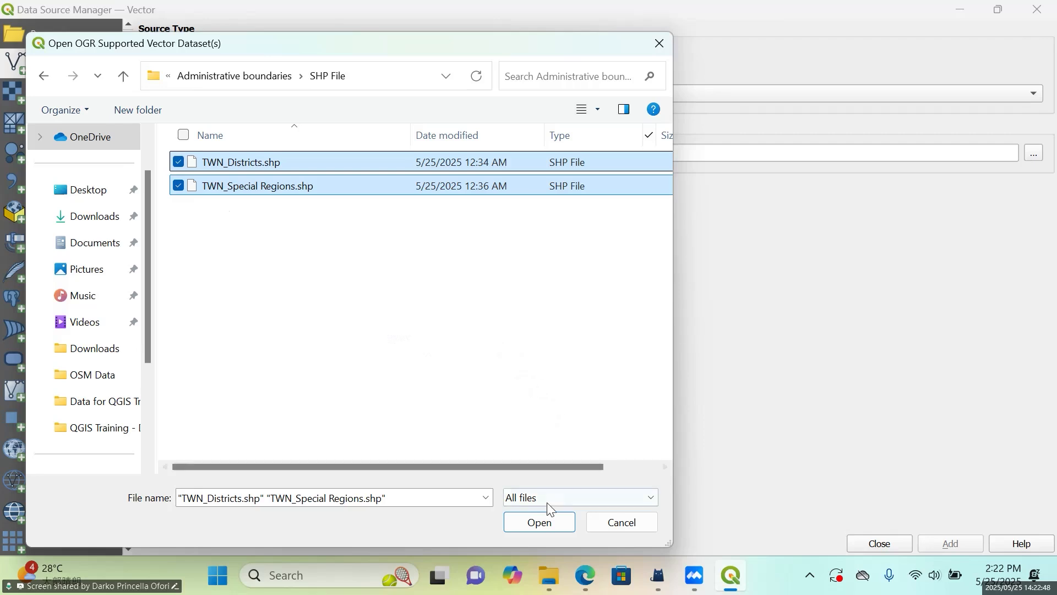
{"action": "left_click", "coordinate": [557, 528]}
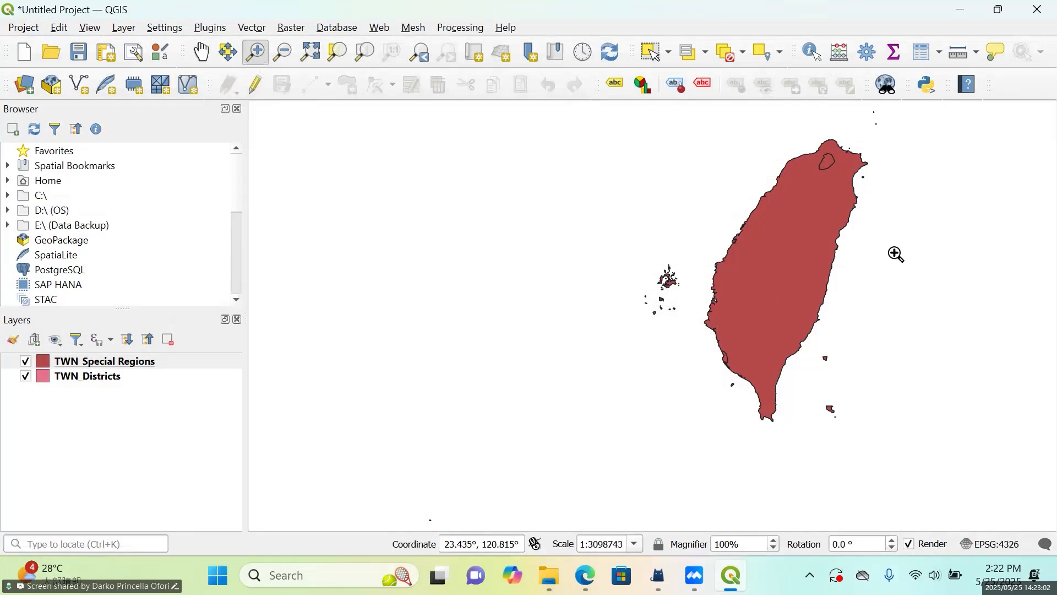
Examine the Taiwan boundary layers on the map with the Pan Map and Zoom In tools.
{"action": "left_click", "coordinate": [202, 53]}
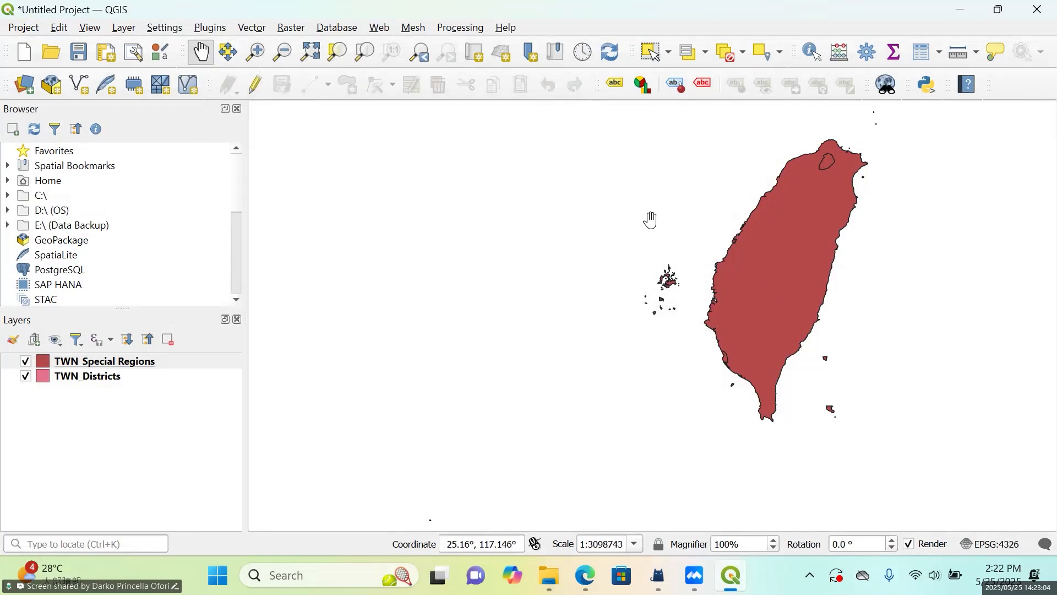
{"action": "left_click_drag", "start_coordinate": [531, 269], "coordinate": [400, 319]}
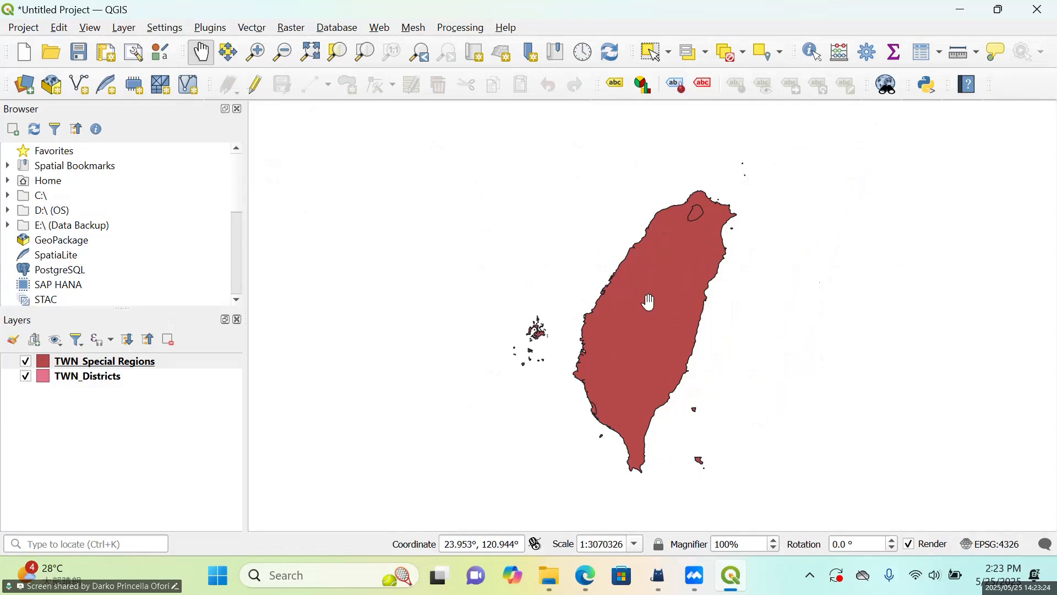
{"action": "left_click_drag", "start_coordinate": [648, 303], "coordinate": [569, 281]}
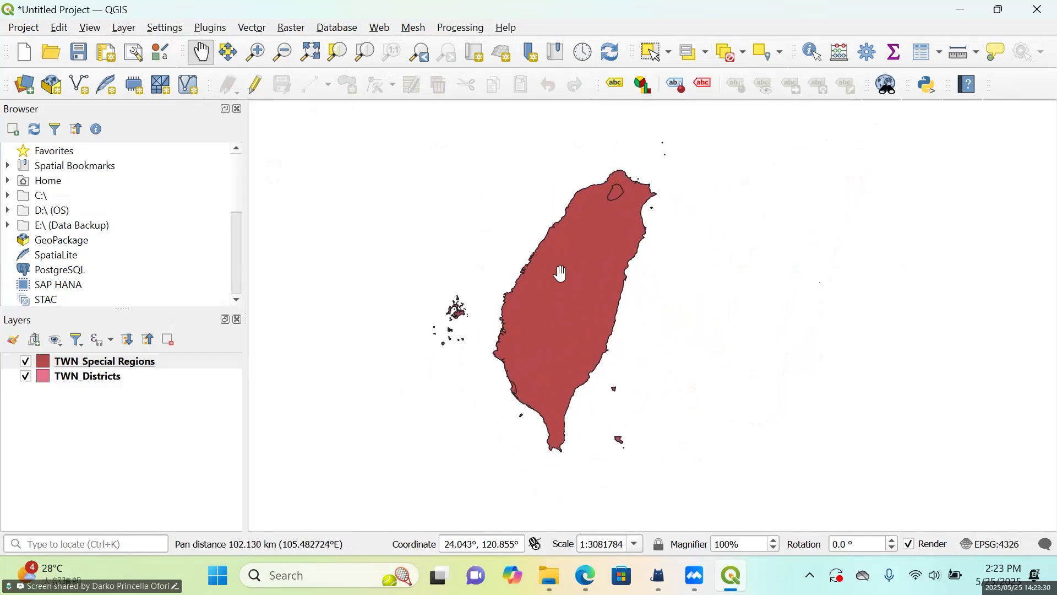
{"action": "left_click", "coordinate": [245, 57]}
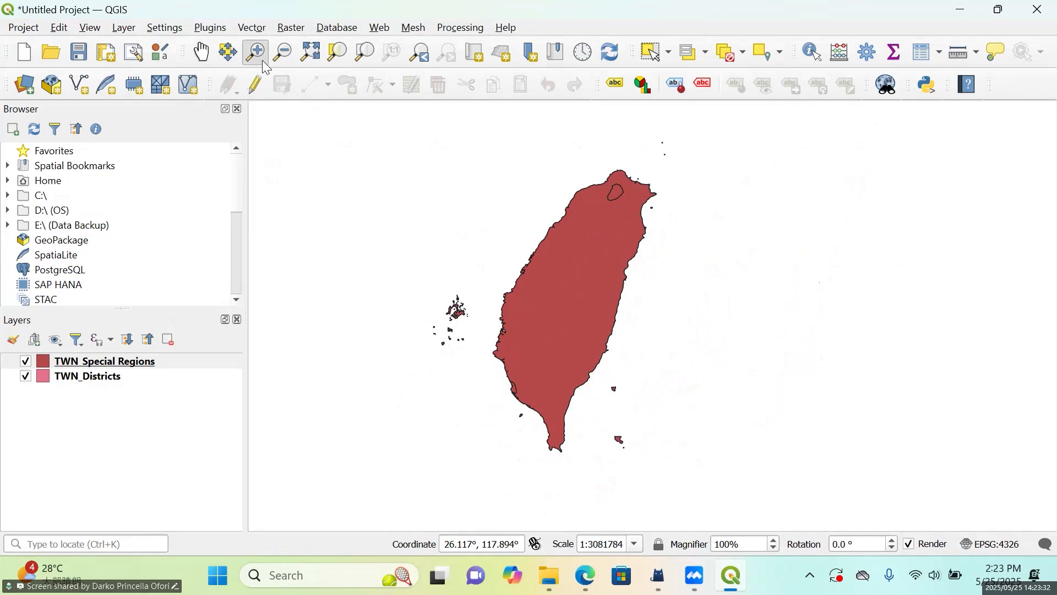
{"action": "left_click", "coordinate": [620, 257]}
{"action": "scroll", "coordinate": [618, 256], "scroll_direction": "up", "scroll_amount": 1}
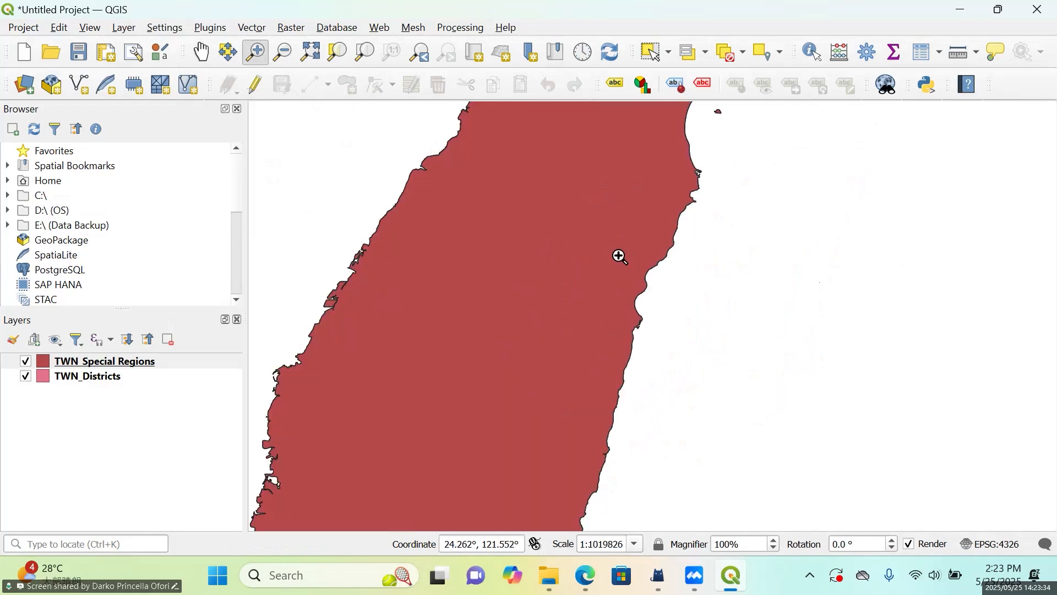
{"action": "scroll", "coordinate": [618, 256], "scroll_direction": "down", "scroll_amount": 1}
{"action": "left_click", "coordinate": [201, 52]}
{"action": "left_click_drag", "start_coordinate": [618, 301], "coordinate": [645, 296]}
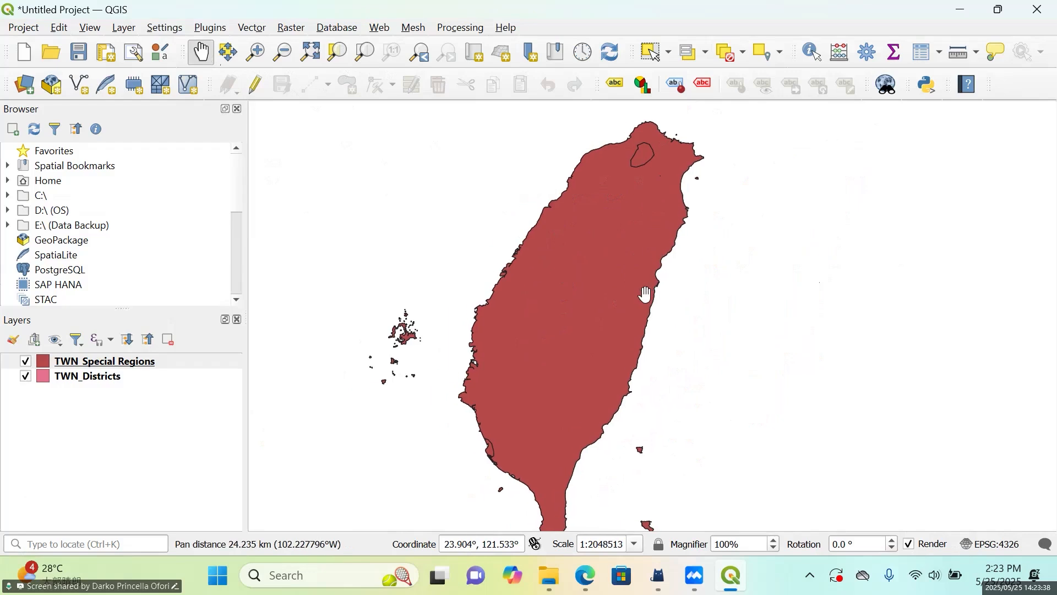
In the Data Source Manager, browse for vector datasets in the OSM Data folder of QGIS Training - DAY 1.
{"action": "left_click", "coordinate": [31, 90]}
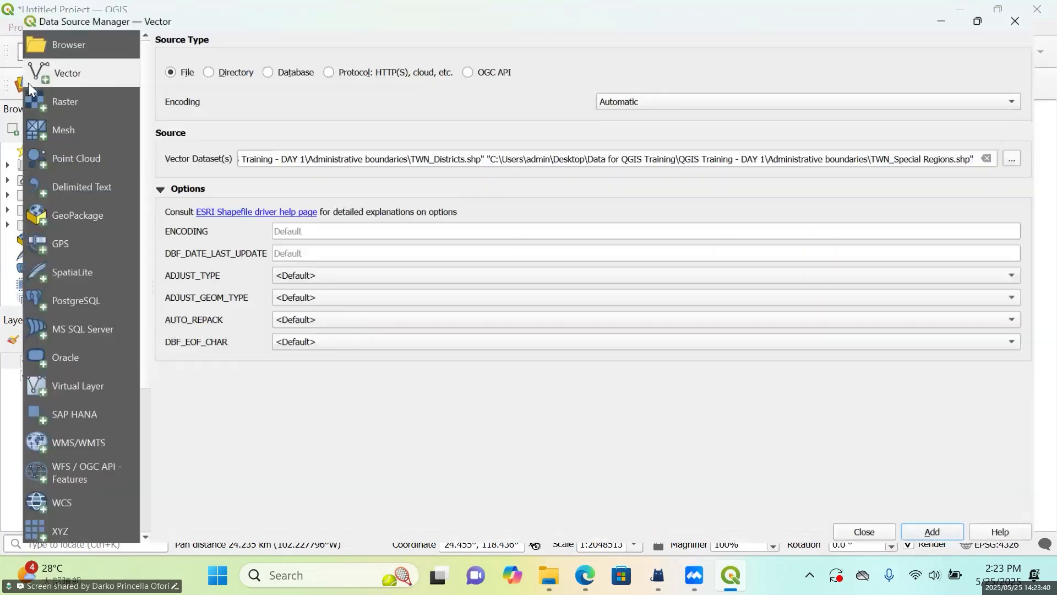
{"action": "left_click", "coordinate": [1035, 156]}
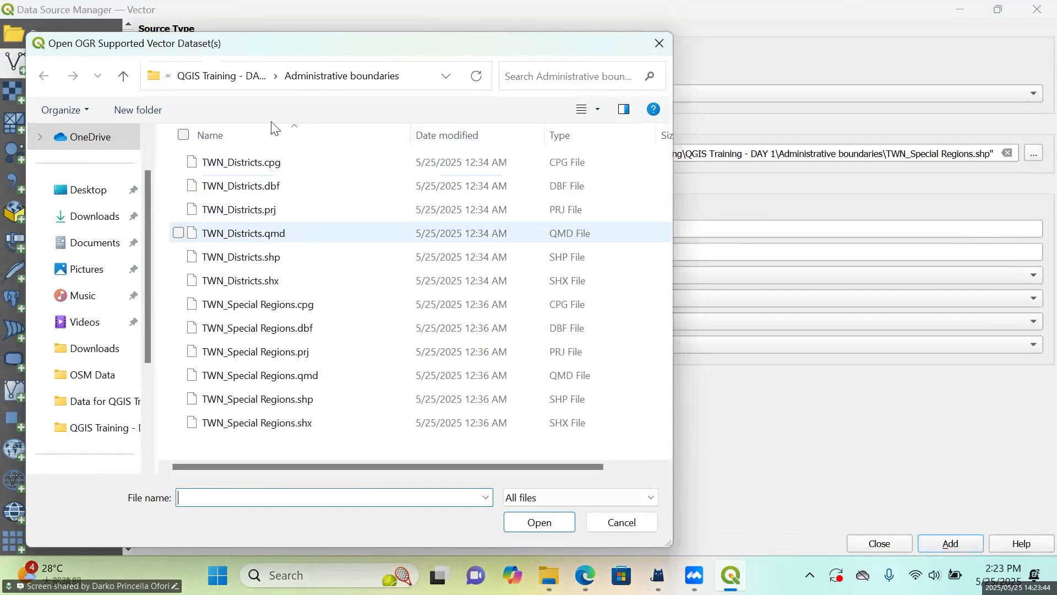
{"action": "left_click", "coordinate": [664, 52]}
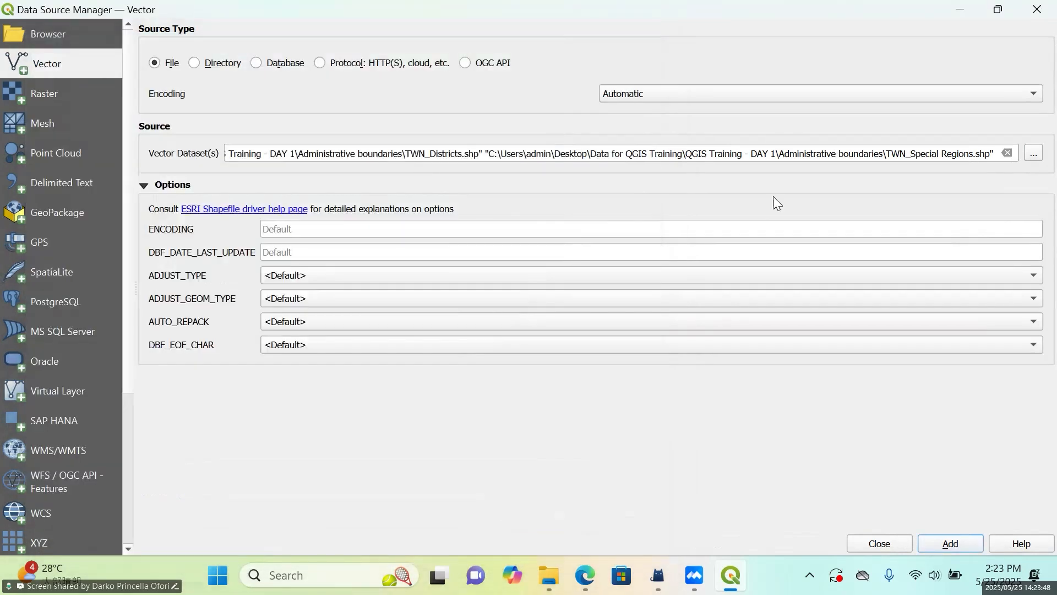
{"action": "left_click", "coordinate": [1035, 154]}
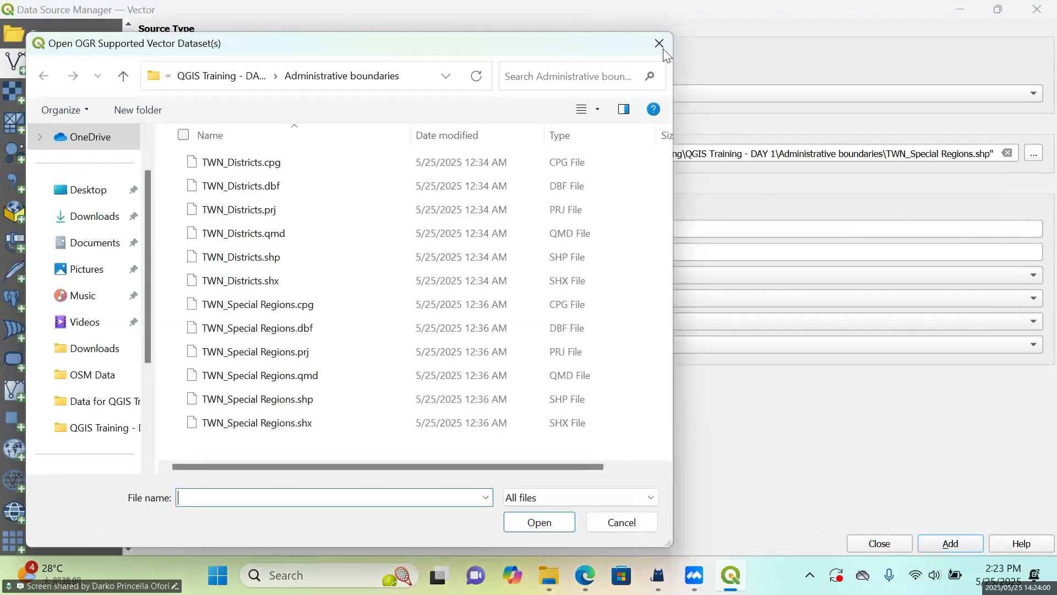
{"action": "left_click", "coordinate": [253, 77]}
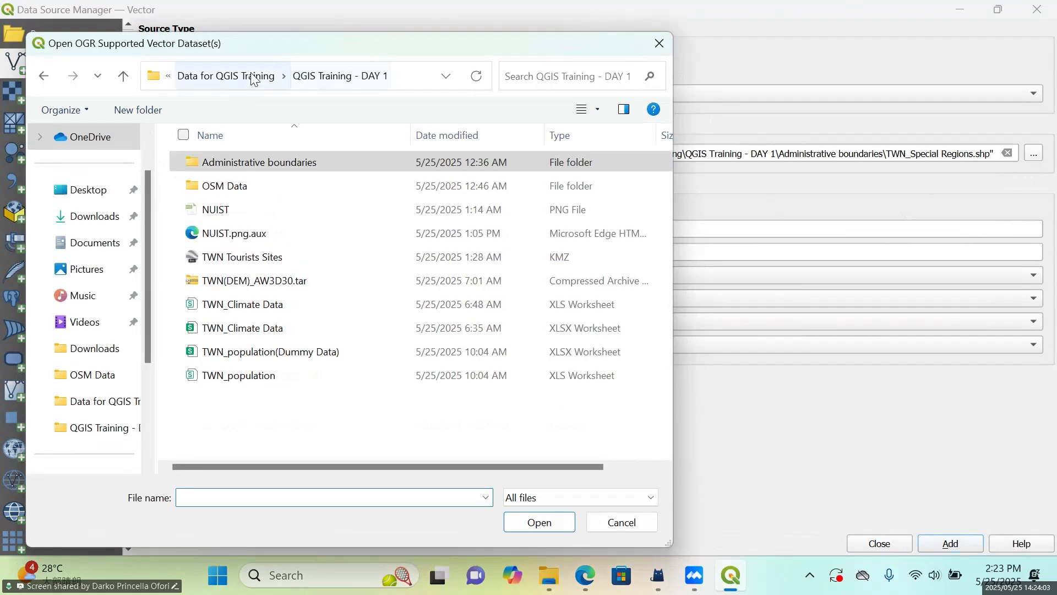
{"action": "double_click", "coordinate": [261, 187]}
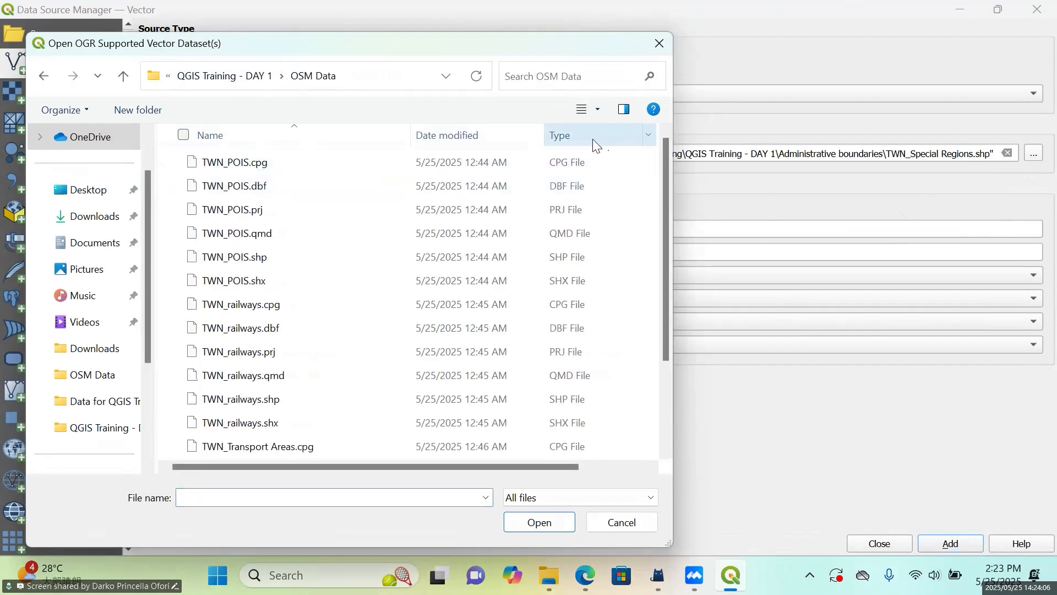
Filter the OSM Data folder to SHP files, add TWN_POIS, TWN_railways and TWN_Transport Areas as layers, and minimize the Data Source Manager.
{"action": "left_click", "coordinate": [651, 136]}
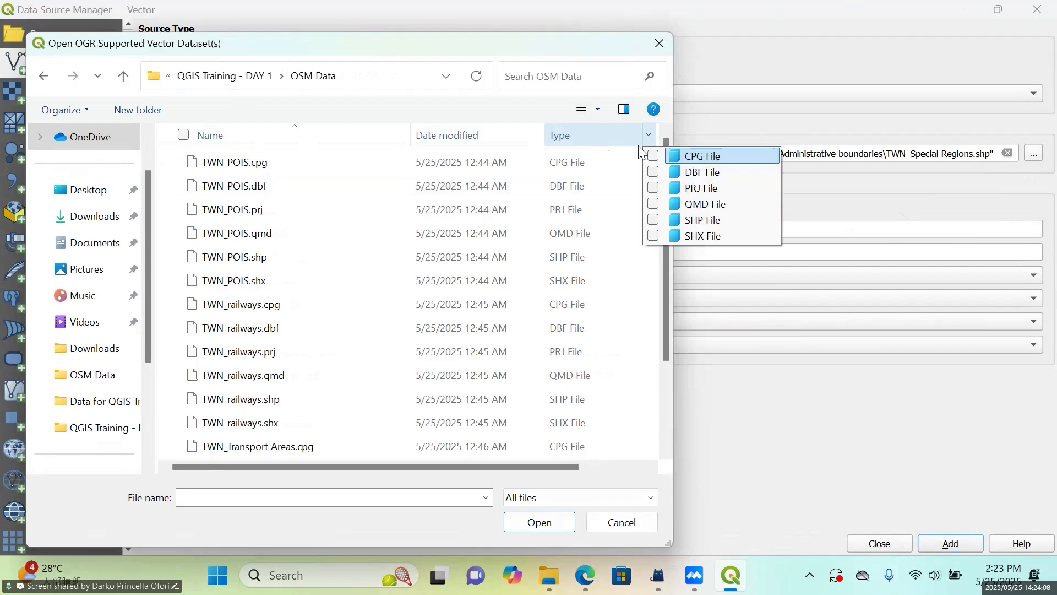
{"action": "left_click", "coordinate": [693, 217]}
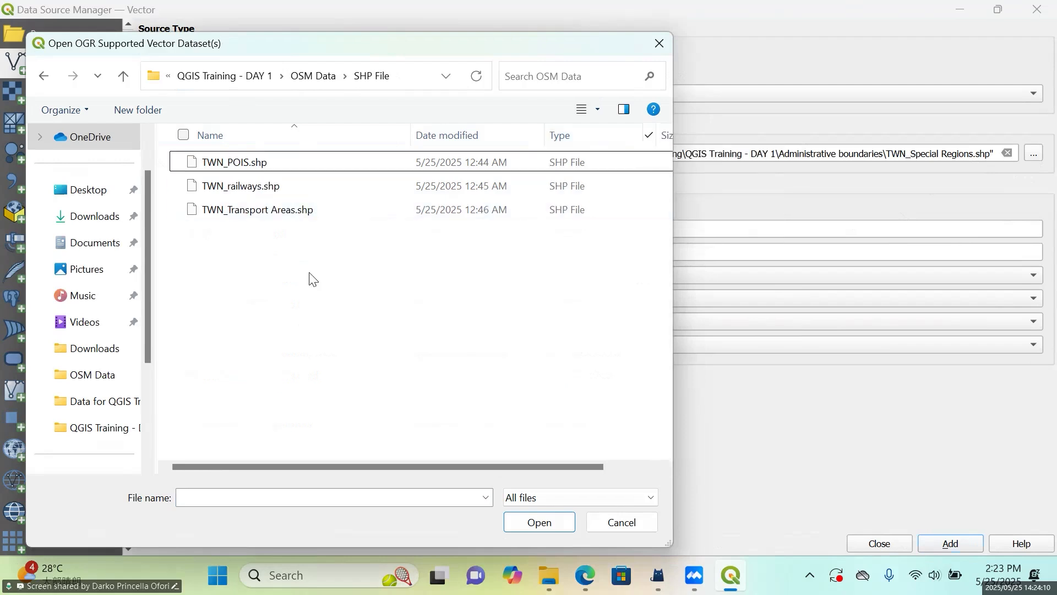
{"action": "key", "text": "ctrl+a"}
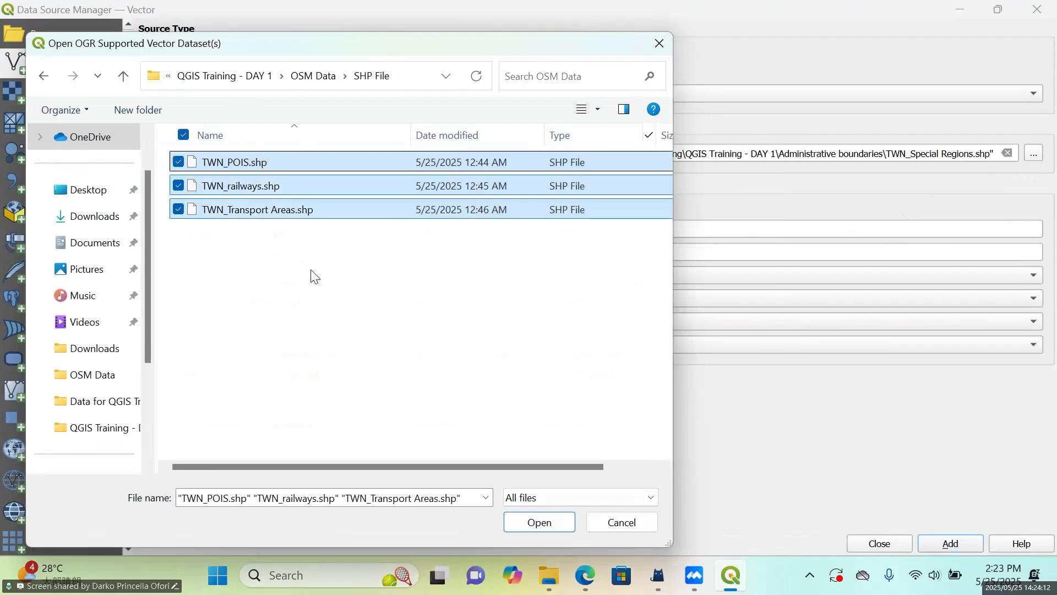
{"action": "left_click", "coordinate": [541, 523]}
{"action": "left_click", "coordinate": [957, 543]}
{"action": "left_click", "coordinate": [961, 10]}
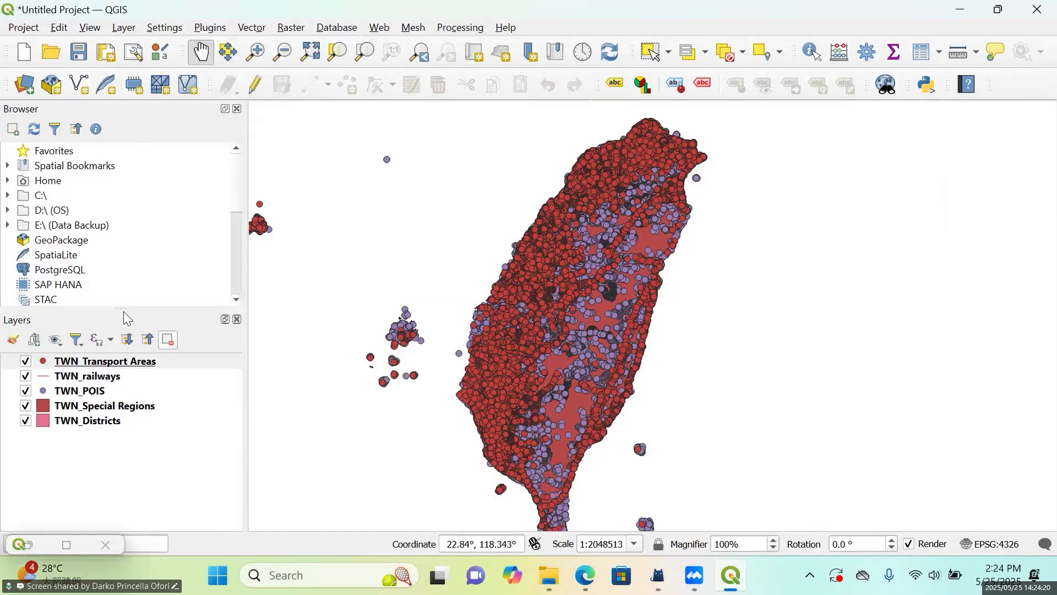
Enlarge the Layers panel and hide the TWN_Transport Areas, TWN_railways and TWN_POIS layers.
{"action": "left_click_drag", "start_coordinate": [123, 308], "coordinate": [141, 275]}
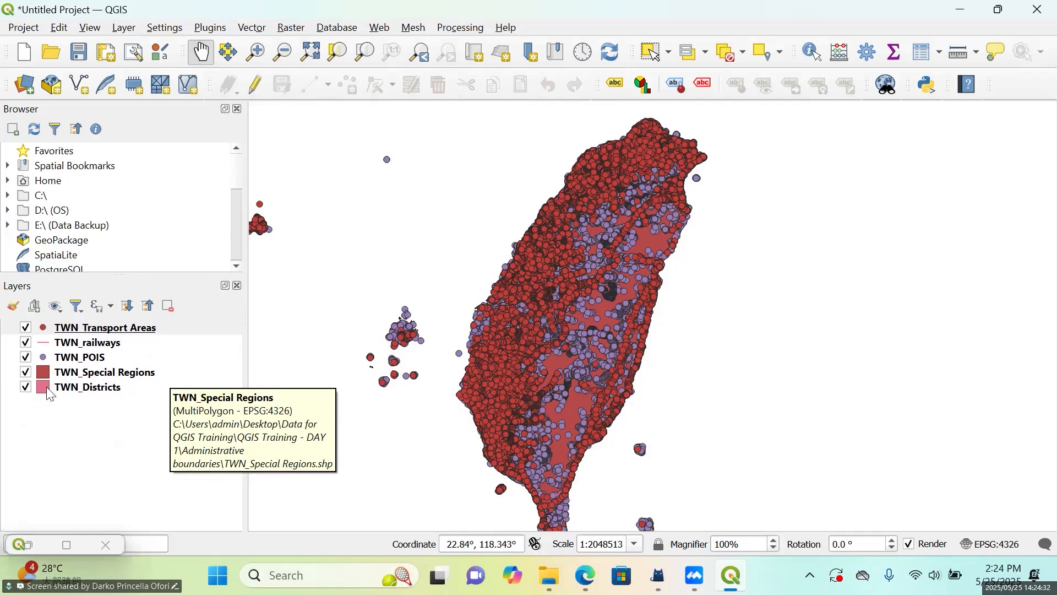
{"action": "left_click", "coordinate": [25, 328]}
{"action": "left_click", "coordinate": [25, 342]}
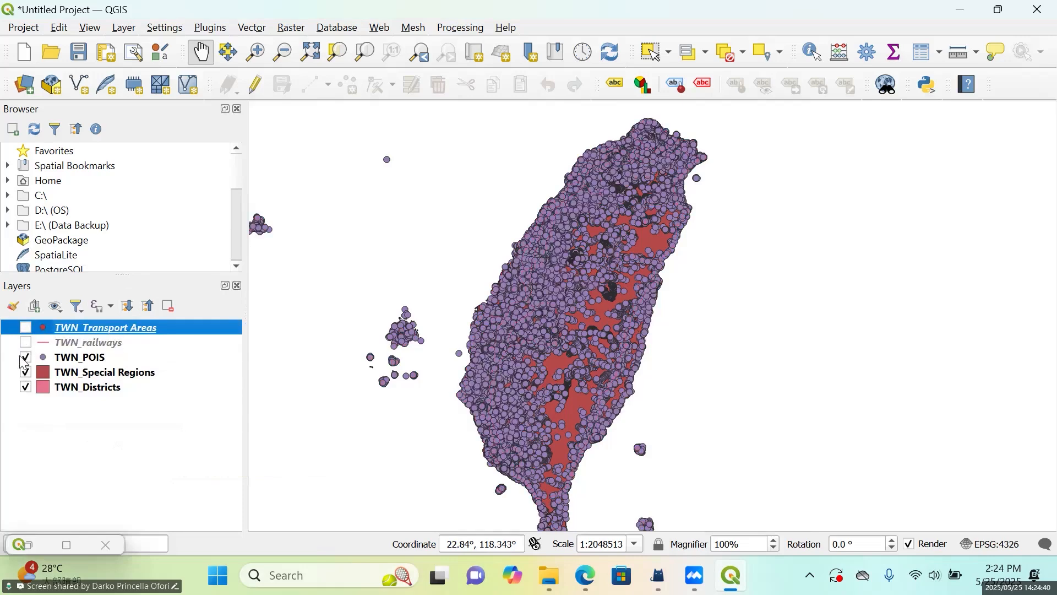
{"action": "left_click", "coordinate": [24, 364]}
{"action": "left_click", "coordinate": [25, 358]}
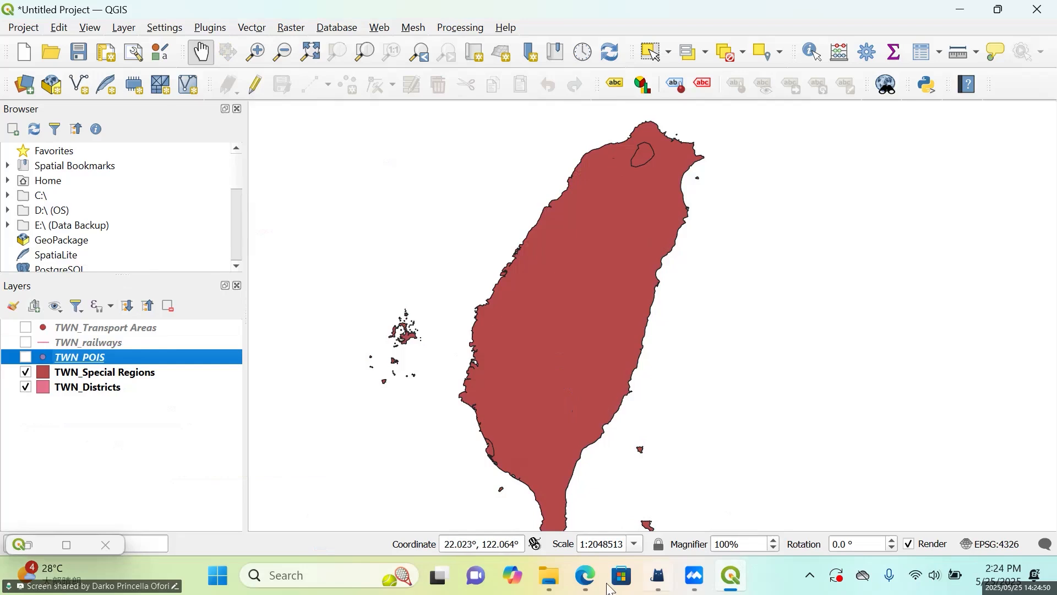
{"action": "mouse_move", "coordinate": [590, 579]}
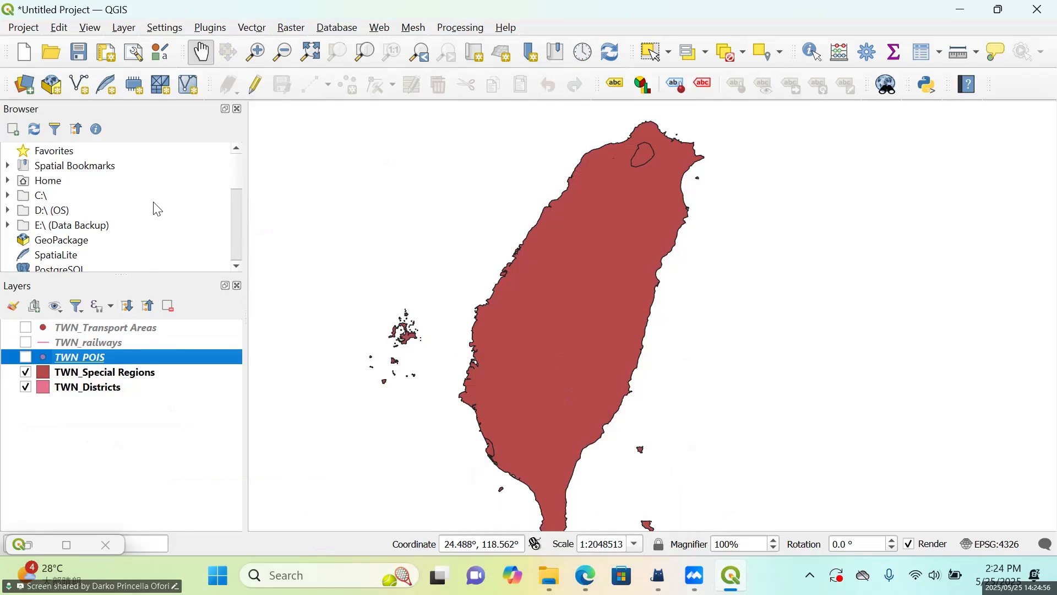
Reopen the vector data source browser, review the OSM Data folder filtered to SHP files, and dismiss it without choosing a dataset.
{"action": "left_click", "coordinate": [24, 86]}
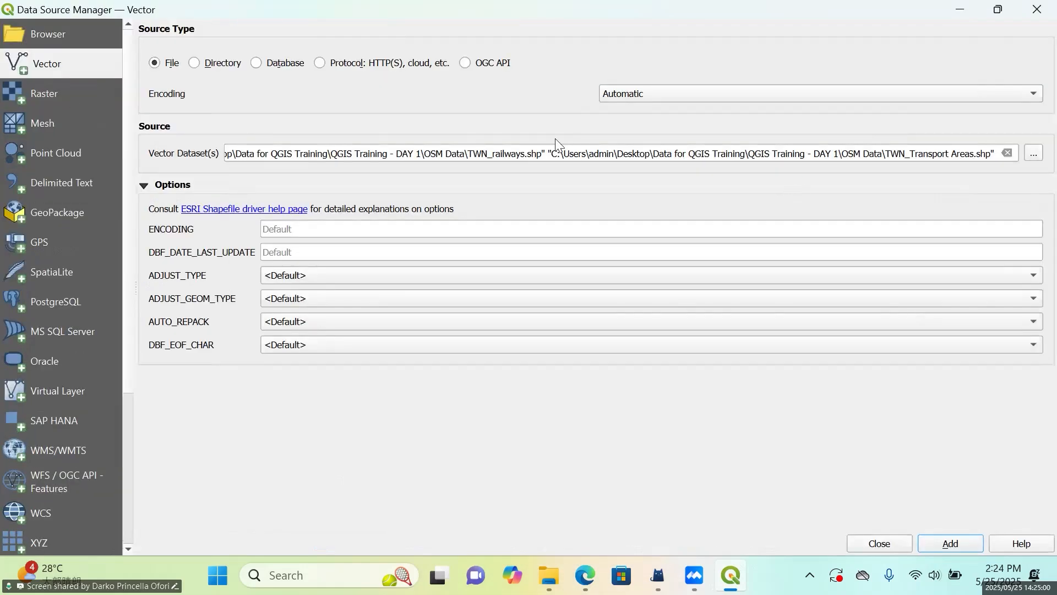
{"action": "left_click", "coordinate": [1037, 10]}
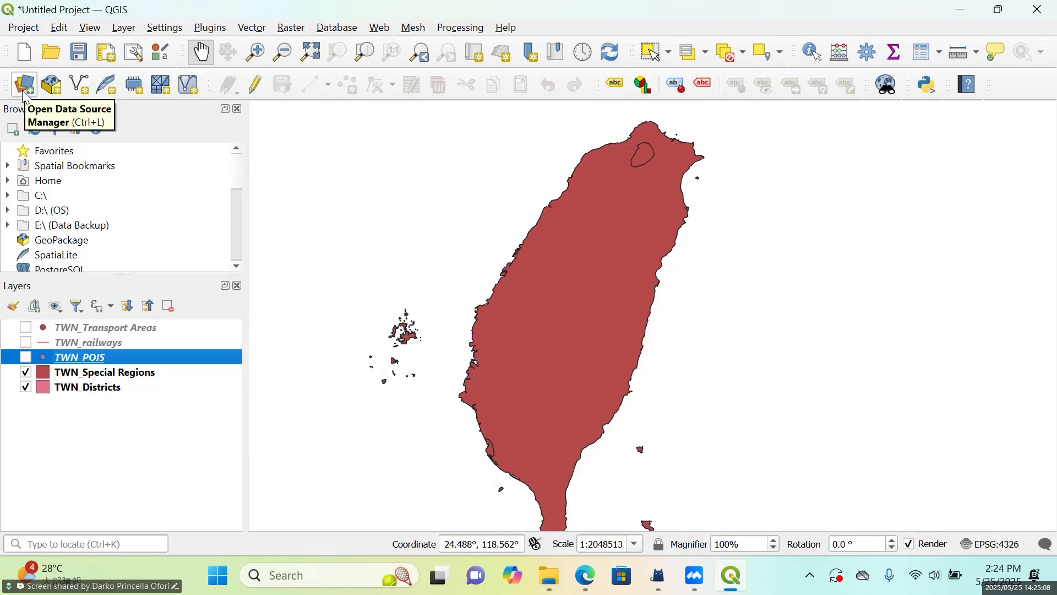
{"action": "left_click", "coordinate": [25, 94]}
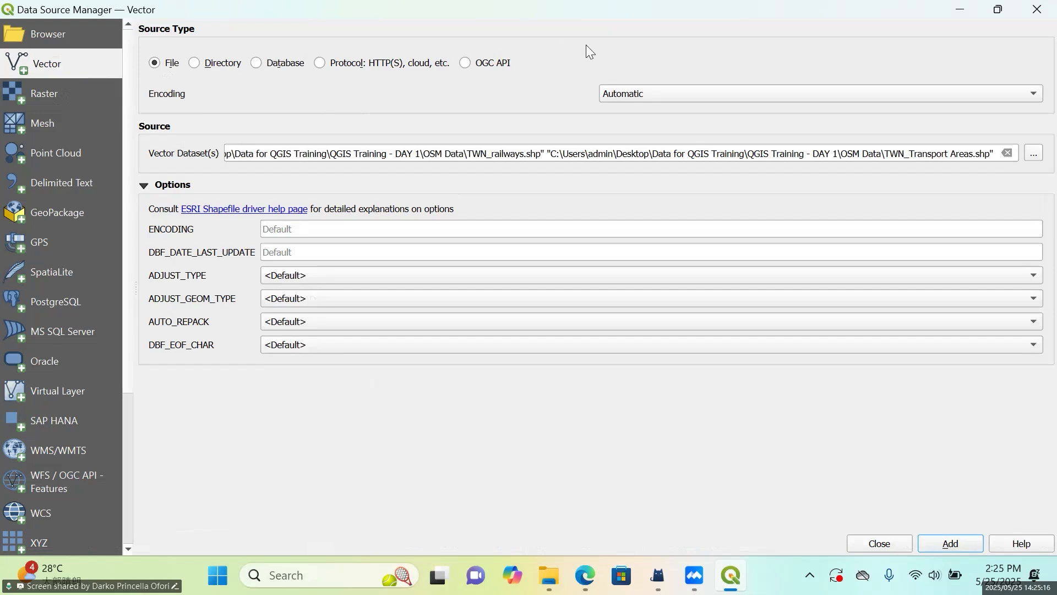
{"action": "left_click", "coordinate": [1036, 155]}
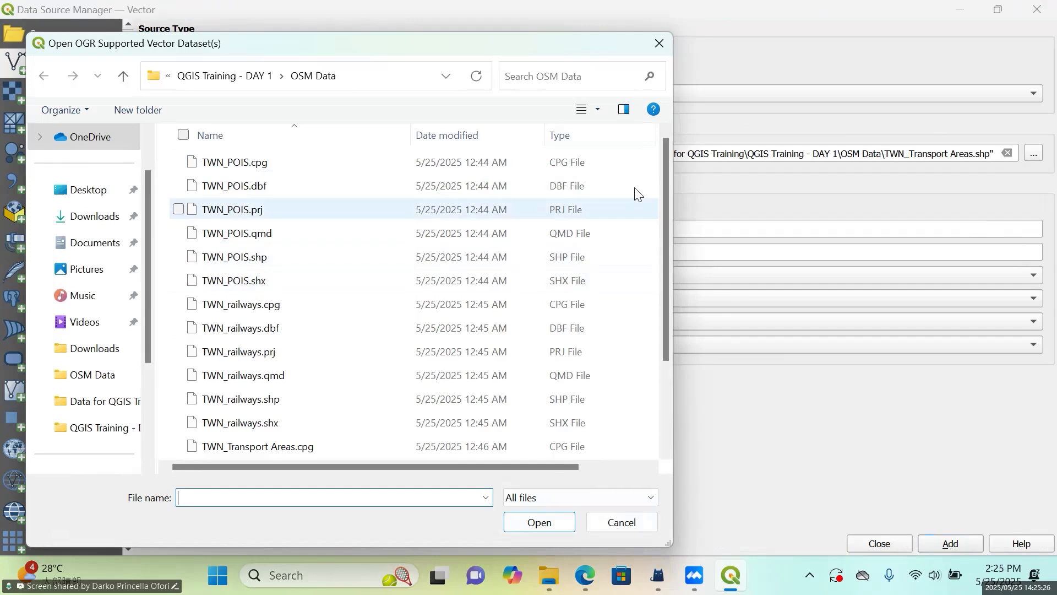
{"action": "scroll", "coordinate": [578, 278], "scroll_direction": "down", "scroll_amount": 2}
{"action": "scroll", "coordinate": [578, 284], "scroll_direction": "up", "scroll_amount": 2}
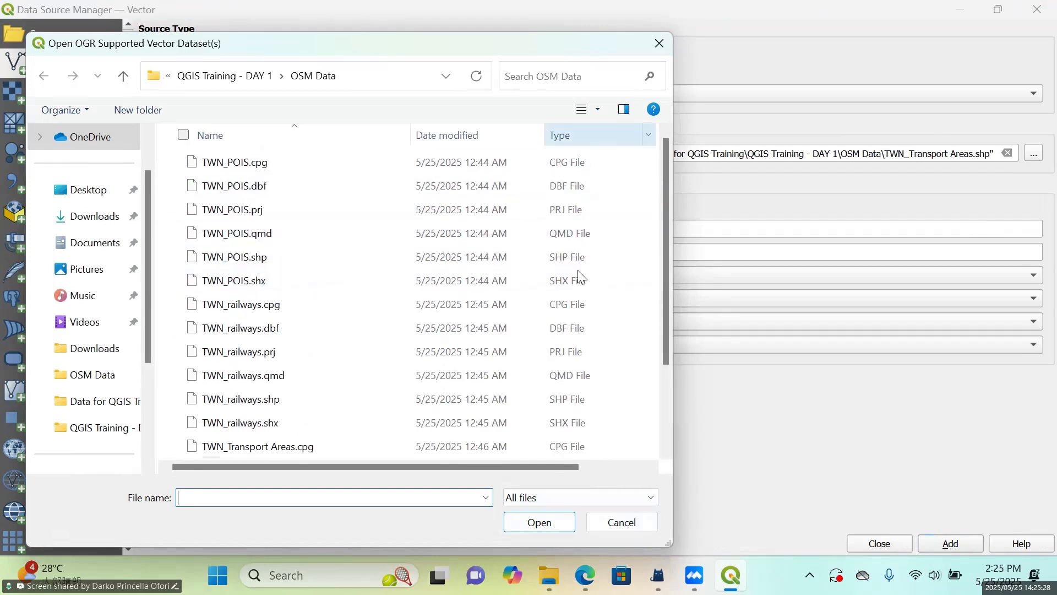
{"action": "left_click", "coordinate": [649, 135]}
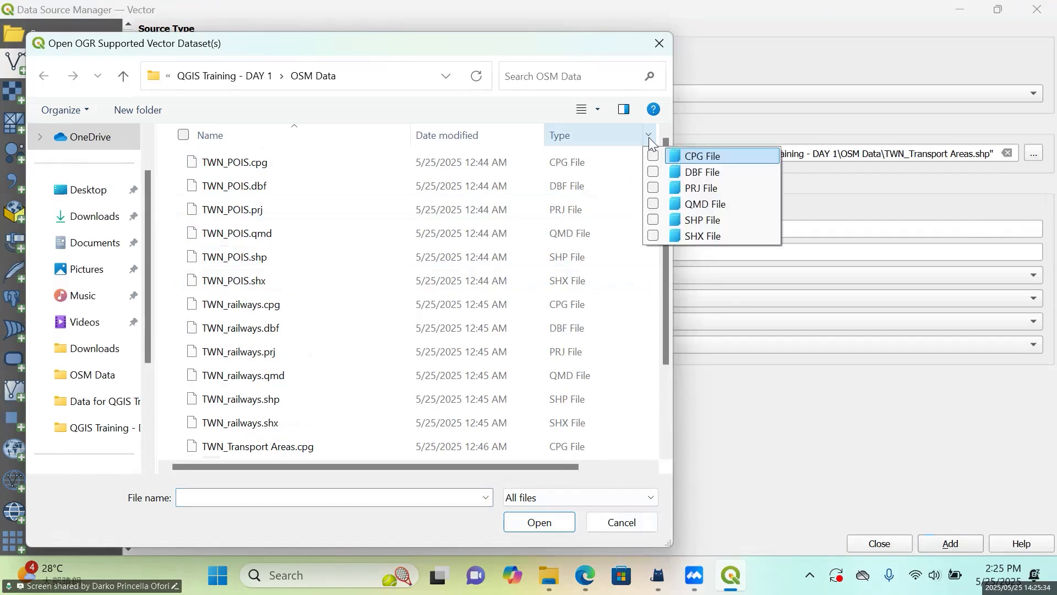
{"action": "left_click", "coordinate": [678, 223]}
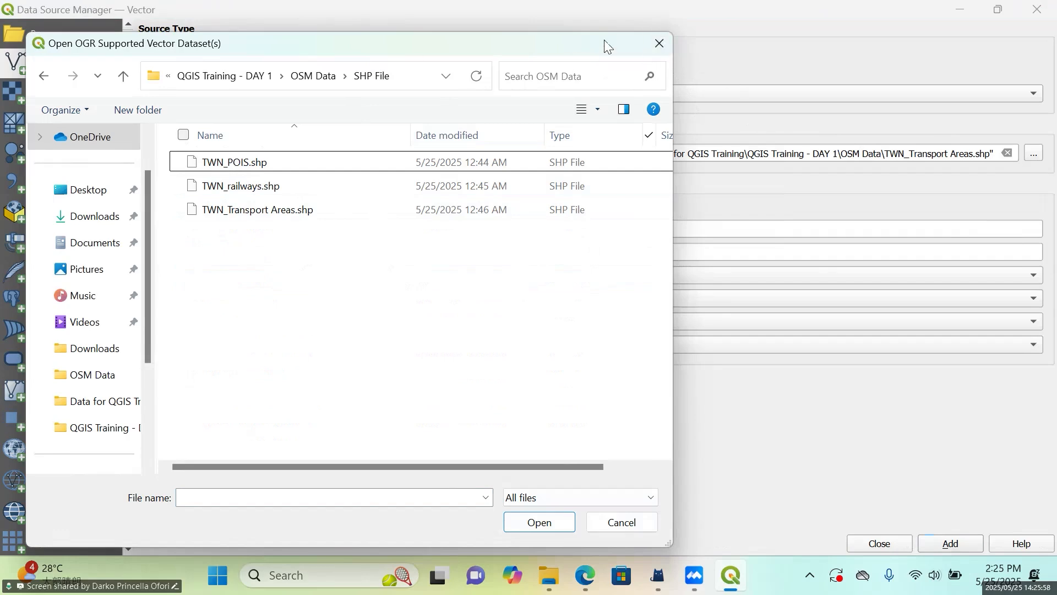
{"action": "left_click", "coordinate": [659, 46]}
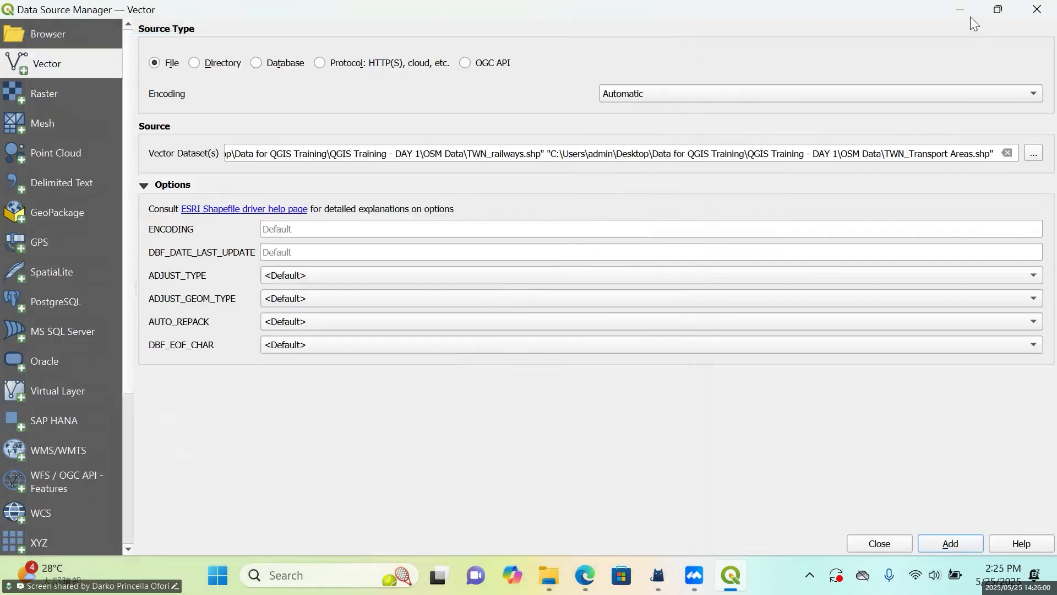
{"action": "left_click", "coordinate": [969, 7]}
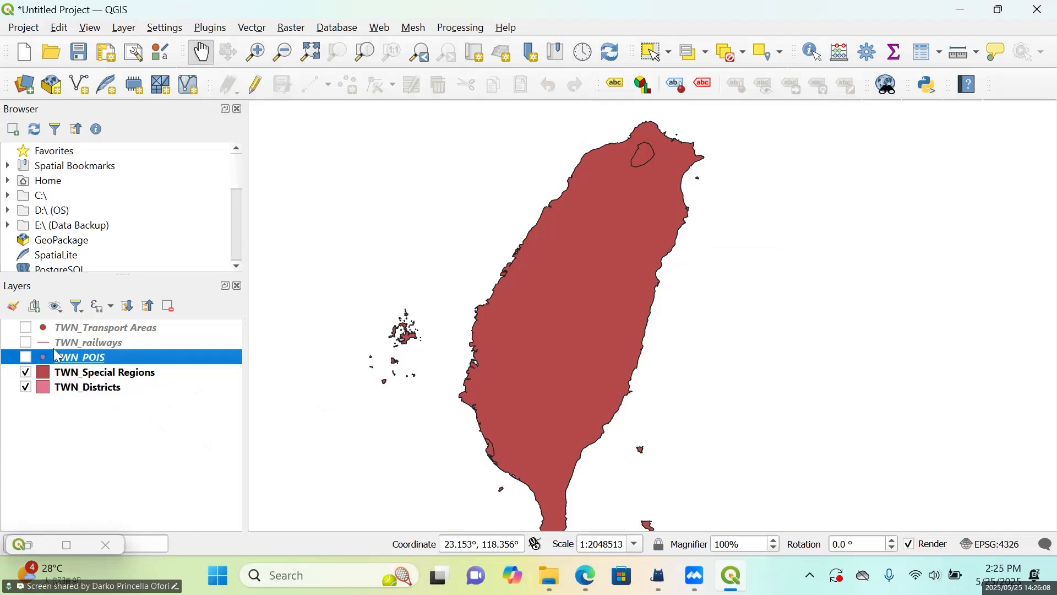
Show the TWN_POIS layer and hide the TWN_Special Regions and TWN_Districts layers.
{"action": "left_click", "coordinate": [26, 358]}
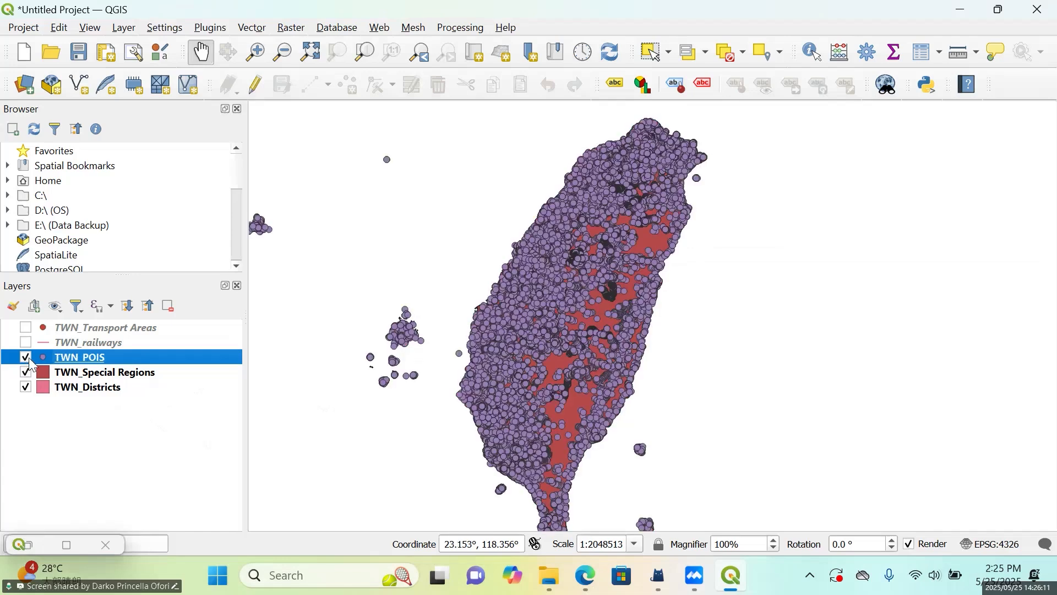
{"action": "left_click", "coordinate": [26, 373]}
{"action": "left_click", "coordinate": [26, 387]}
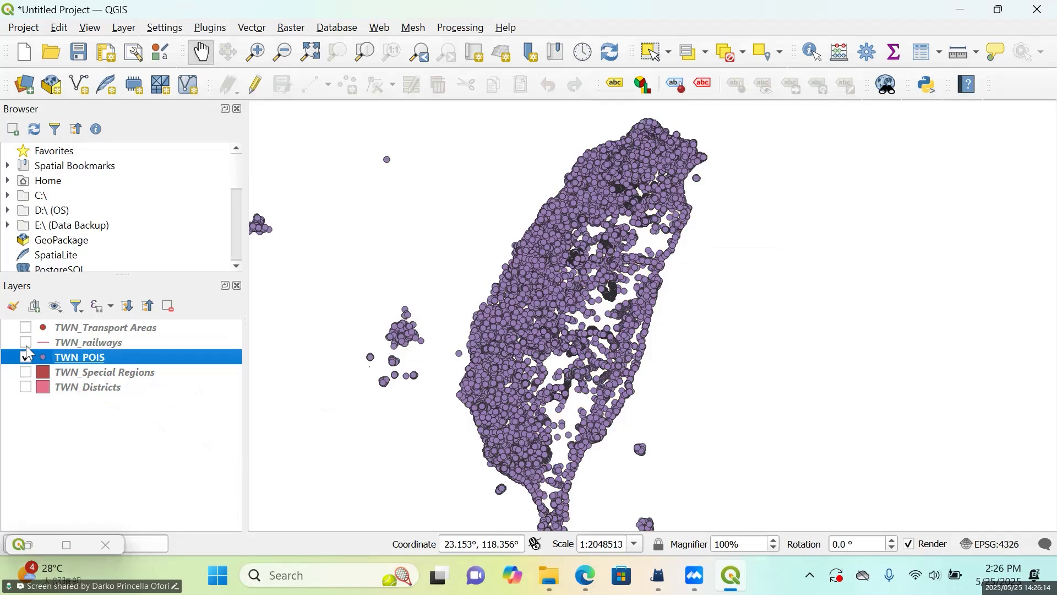
Hide TWN_POIS, display the TWN_railways layer on its own, and hide it again.
{"action": "left_click", "coordinate": [26, 358]}
{"action": "left_click", "coordinate": [26, 342]}
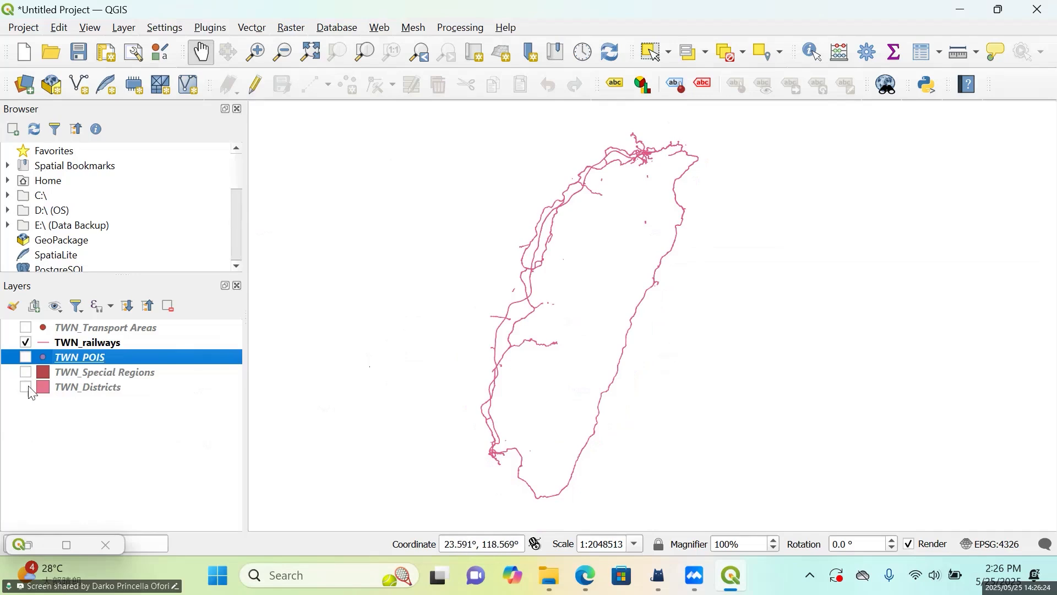
{"action": "left_click", "coordinate": [26, 342]}
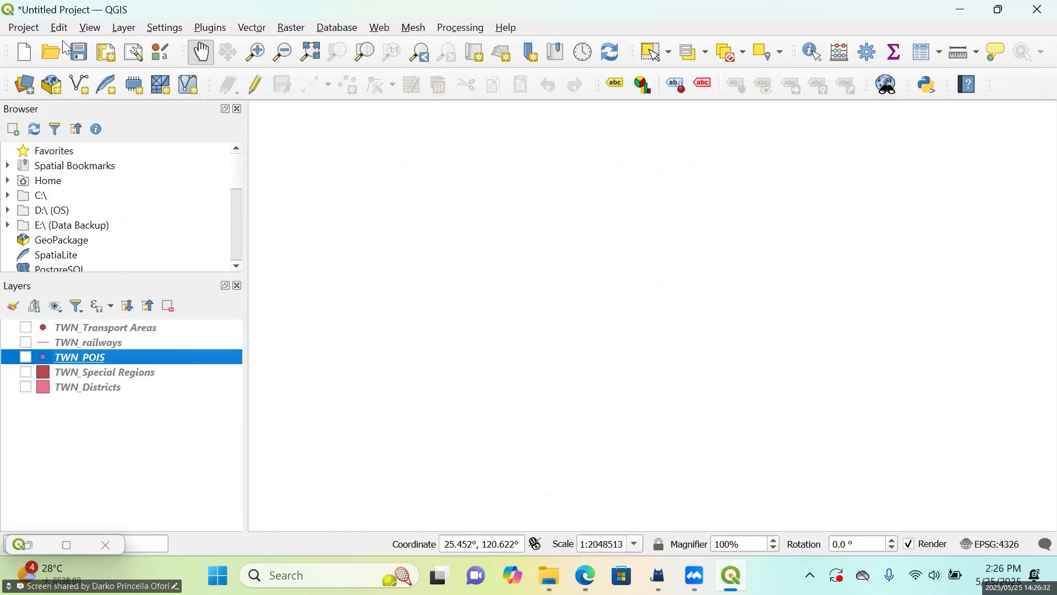
In the Data Source Manager, look through the QGIS Training - DAY 1 and OSM Data folders, and close the file browser without selecting anything.
{"action": "left_click", "coordinate": [24, 88]}
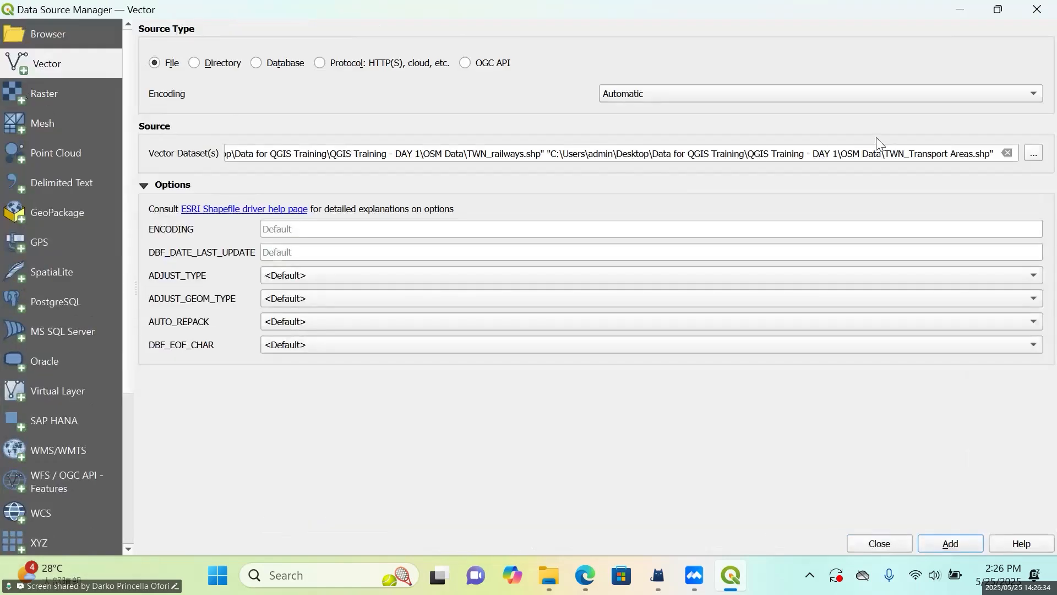
{"action": "left_click", "coordinate": [1039, 158]}
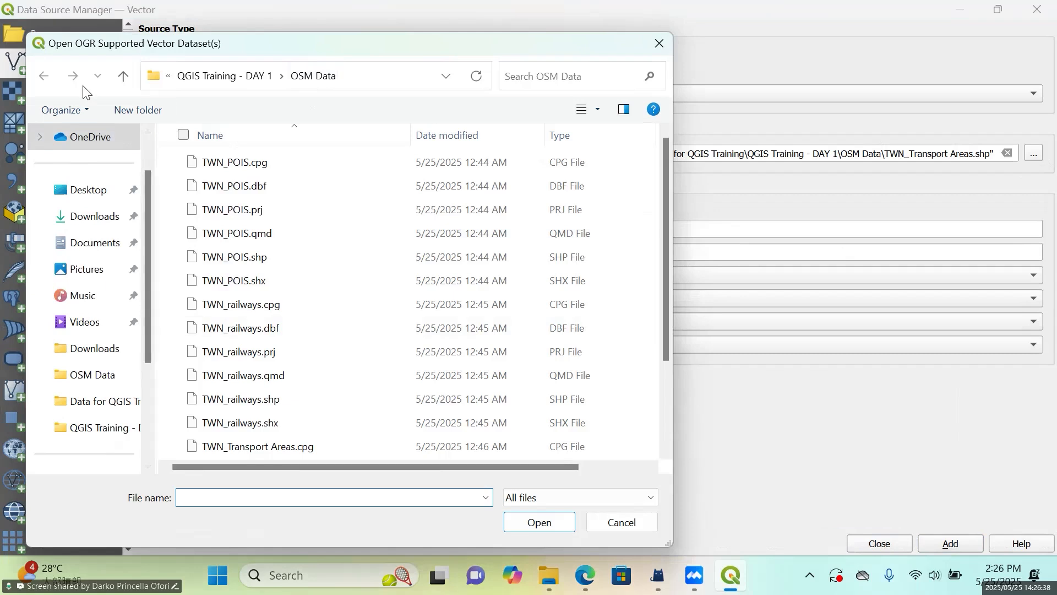
{"action": "left_click", "coordinate": [215, 81]}
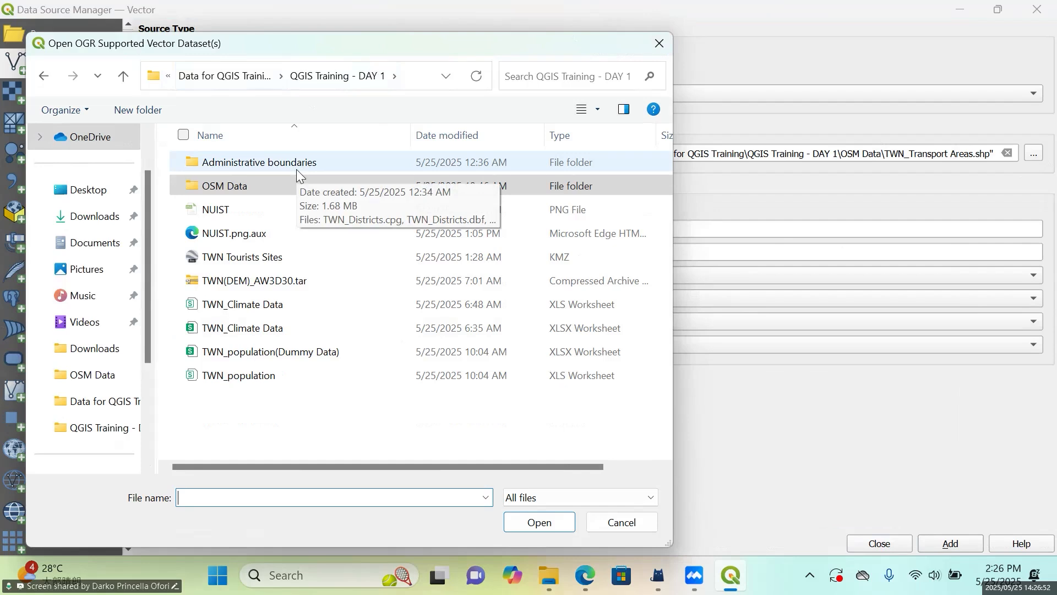
{"action": "double_click", "coordinate": [302, 190]}
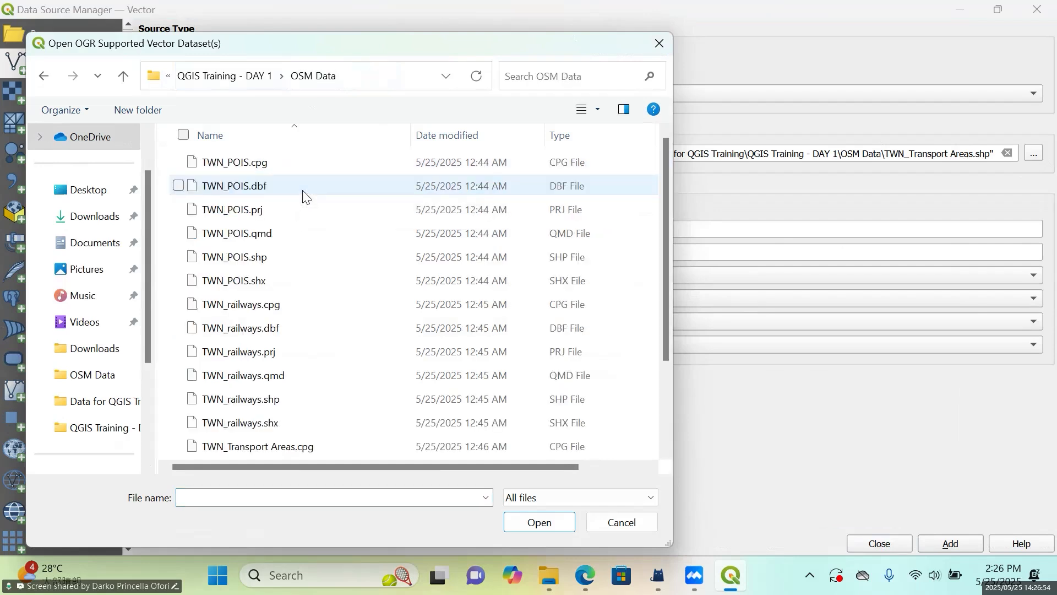
{"action": "scroll", "coordinate": [386, 308], "scroll_direction": "down", "scroll_amount": 2}
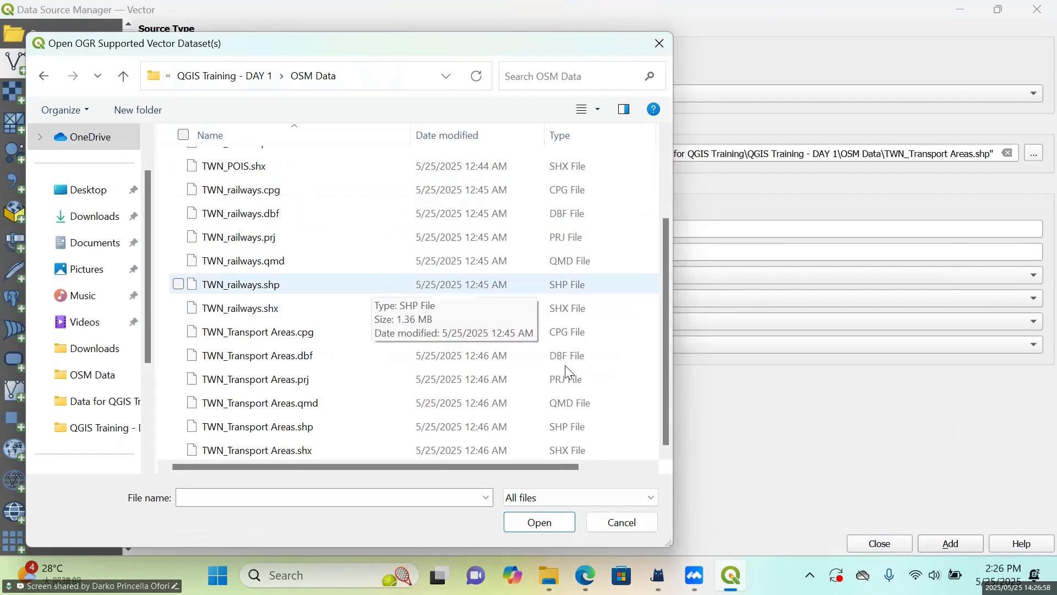
{"action": "scroll", "coordinate": [343, 290], "scroll_direction": "up", "scroll_amount": 2}
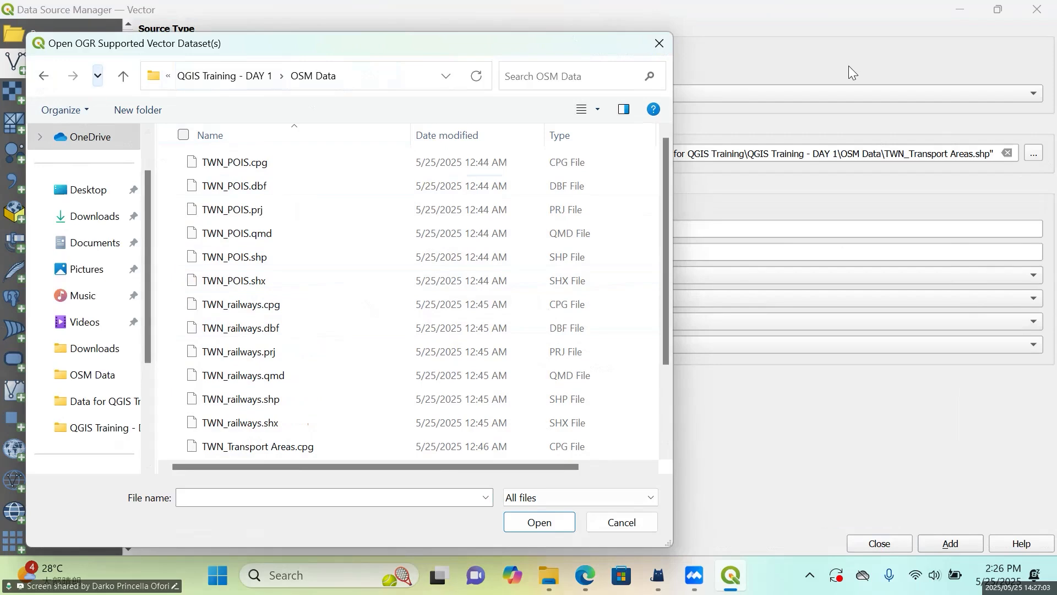
{"action": "left_click", "coordinate": [659, 44]}
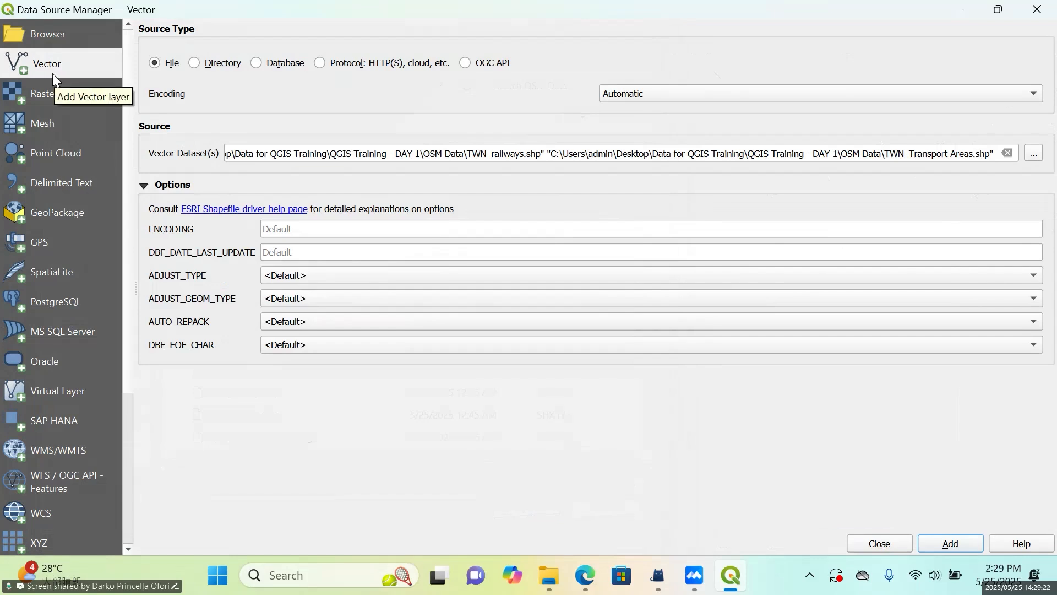
Add the TWN Tourists Sites KMZ file from QGIS Training - DAY 1 as a point layer and close the Data Source Manager.
{"action": "left_click", "coordinate": [1035, 157]}
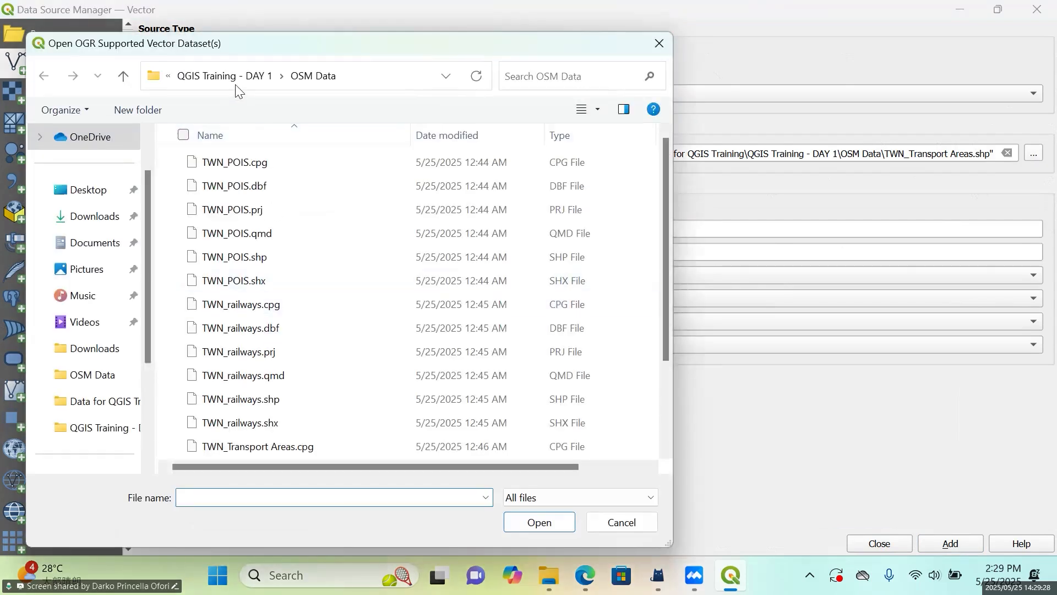
{"action": "left_click", "coordinate": [233, 82]}
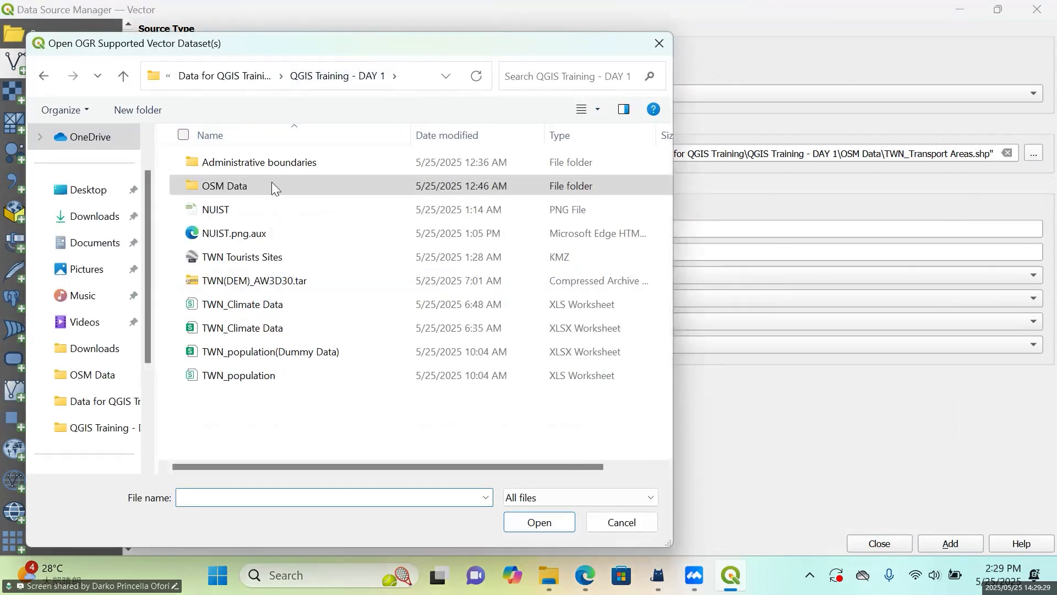
{"action": "left_click", "coordinate": [261, 263]}
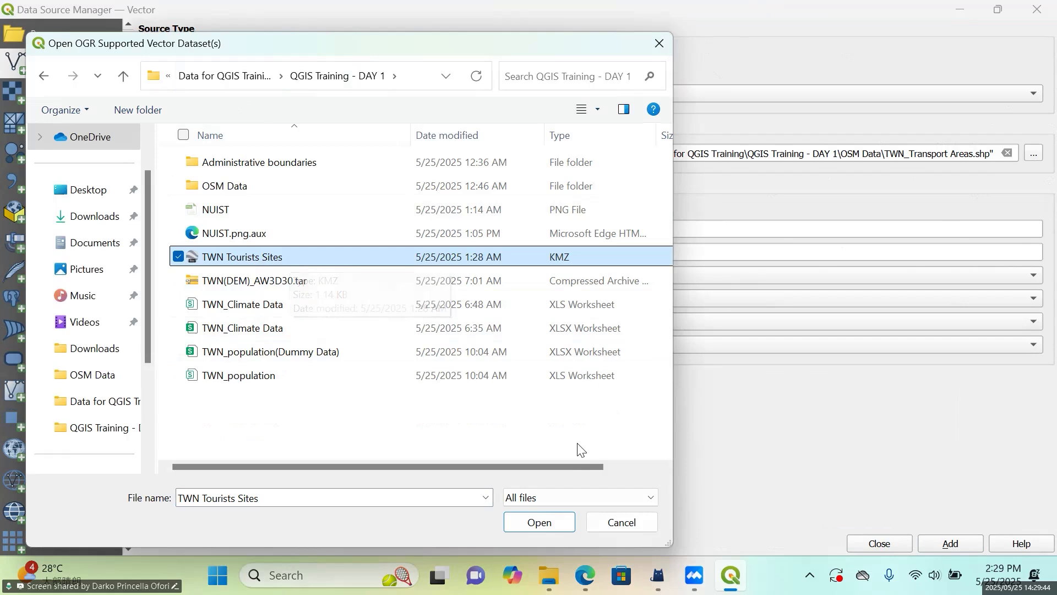
{"action": "left_click", "coordinate": [555, 527]}
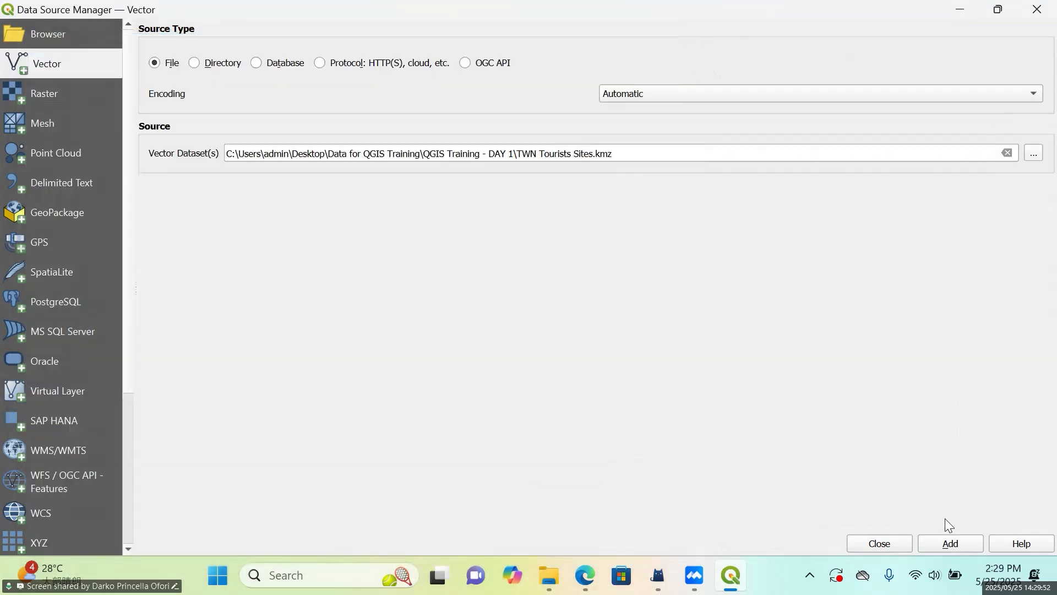
{"action": "left_click", "coordinate": [950, 542]}
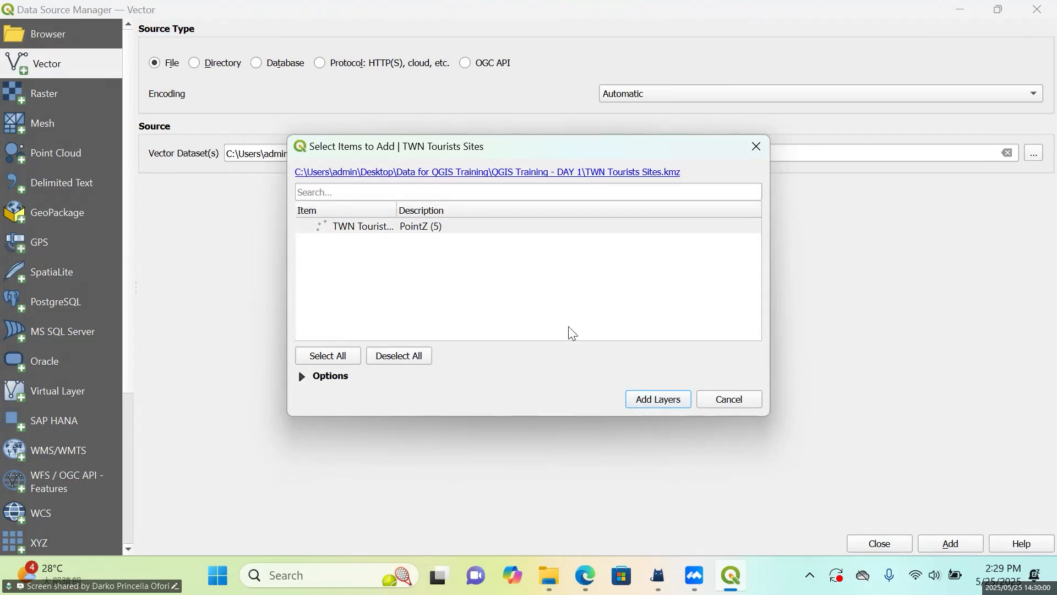
{"action": "left_click", "coordinate": [511, 233]}
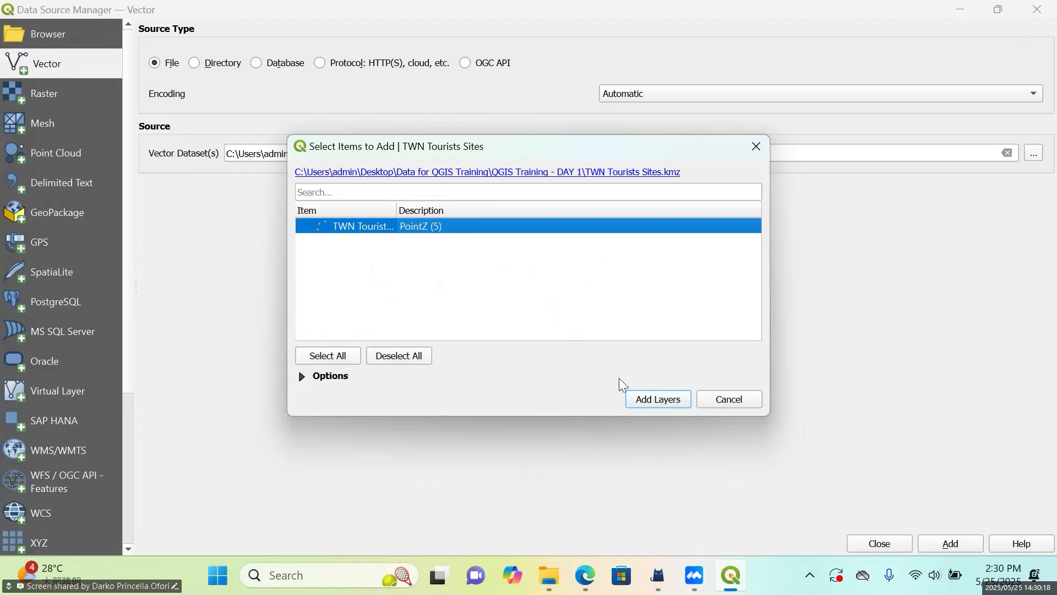
{"action": "left_click", "coordinate": [658, 400]}
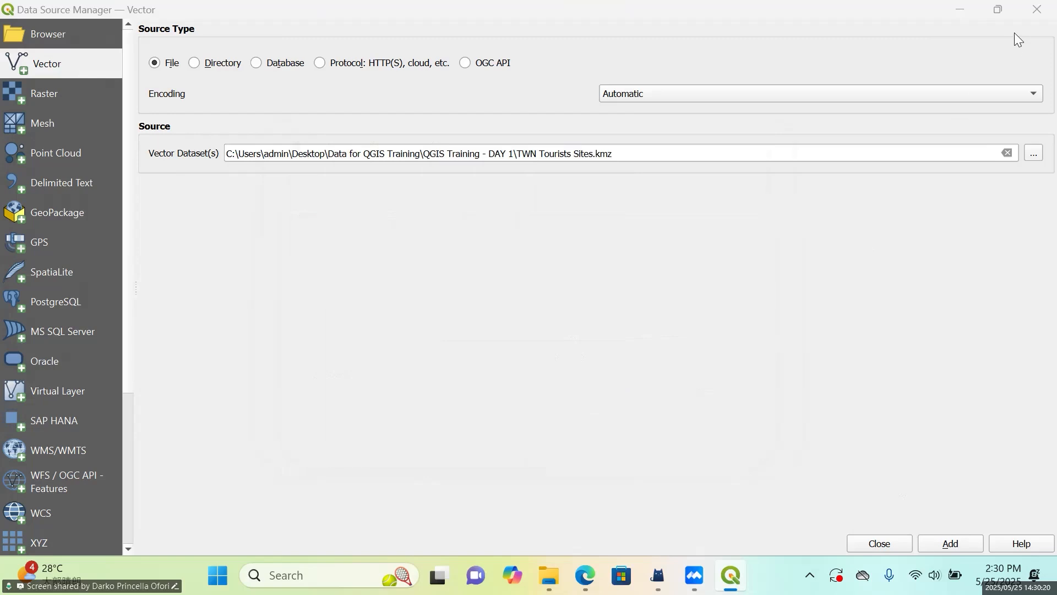
{"action": "left_click", "coordinate": [1039, 10]}
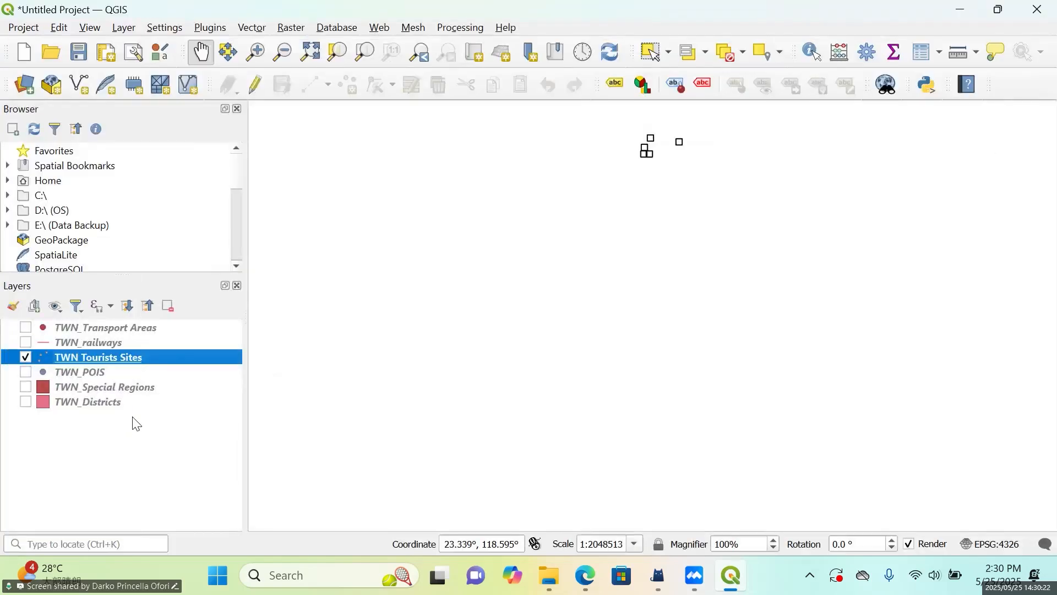
Zoom the map to the extent of the TWN Tourists Sites layer and examine its points.
{"action": "left_click_drag", "start_coordinate": [646, 229], "coordinate": [630, 271]}
{"action": "scroll", "coordinate": [606, 242], "scroll_direction": "down", "scroll_amount": 1}
{"action": "scroll", "coordinate": [617, 244], "scroll_direction": "down", "scroll_amount": 1}
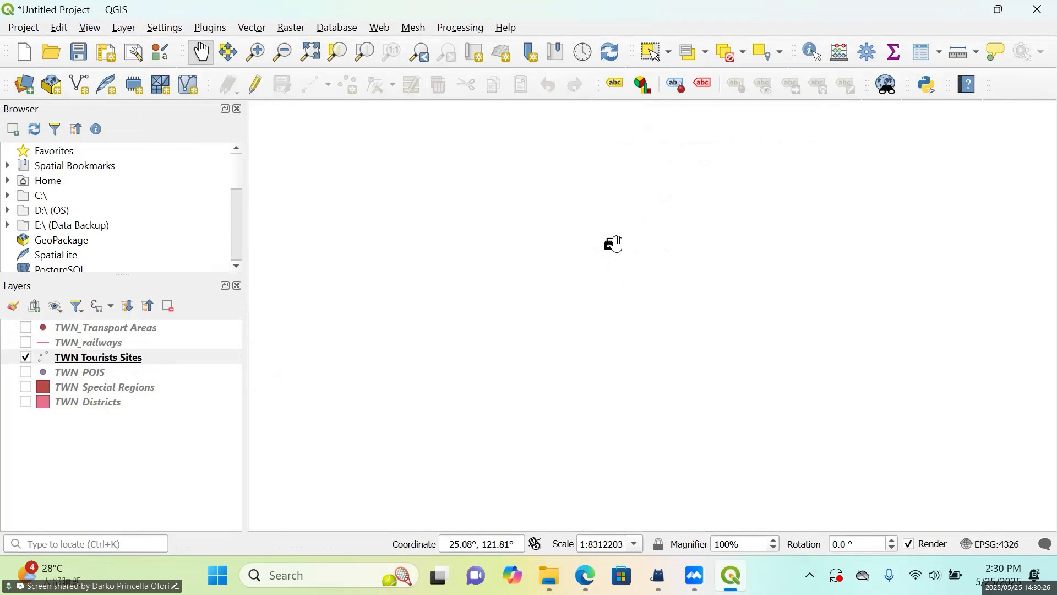
{"action": "left_click", "coordinate": [77, 359]}
{"action": "right_click", "coordinate": [78, 359]}
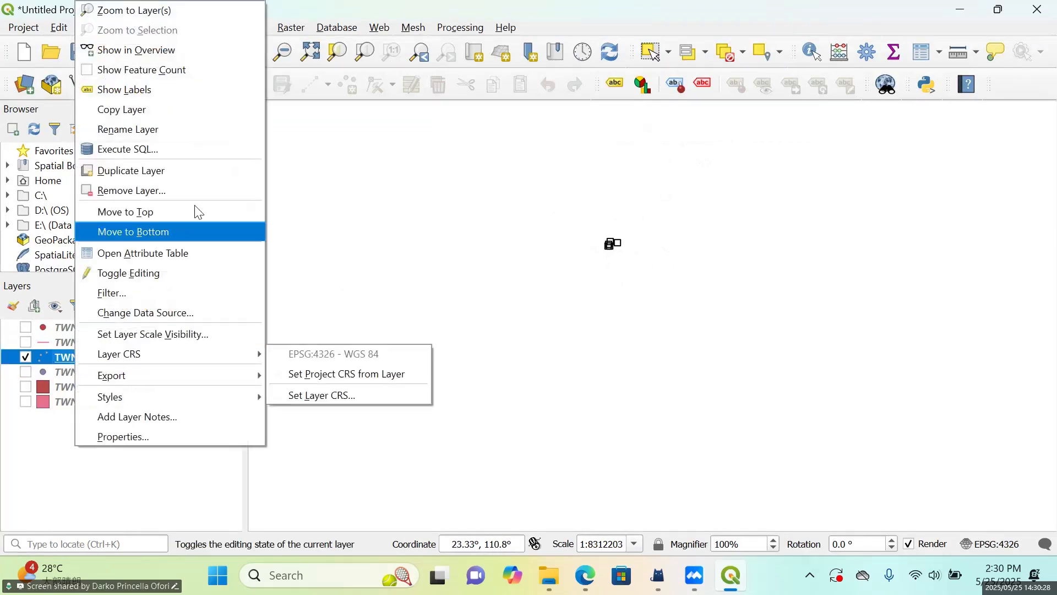
{"action": "left_click", "coordinate": [215, 10]}
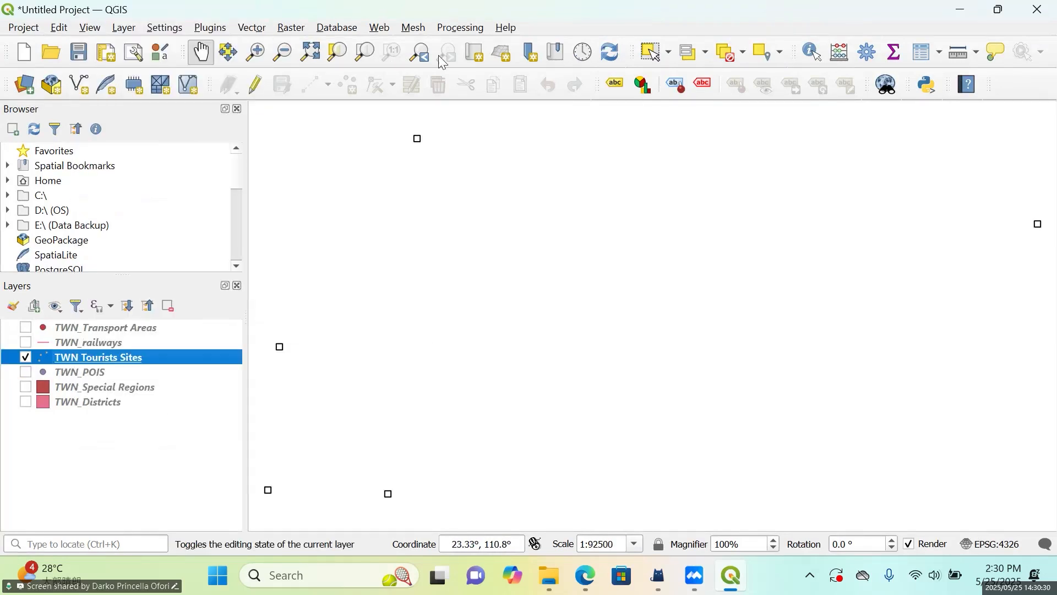
{"action": "scroll", "coordinate": [598, 279], "scroll_direction": "down", "scroll_amount": 1}
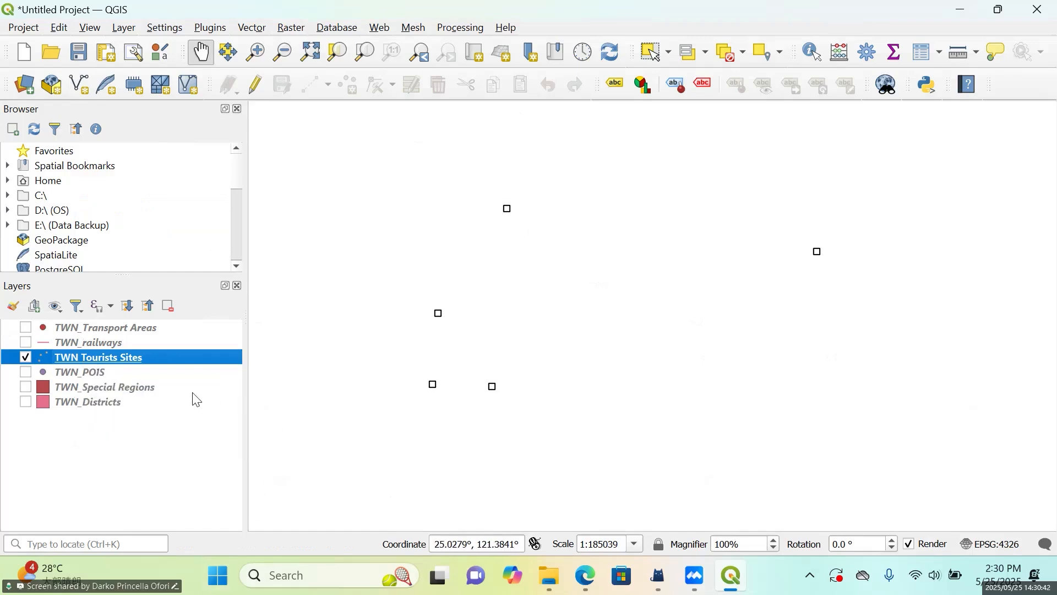
Review the layer commands available for TWN Tourists Sites without changing the layer.
{"action": "right_click", "coordinate": [125, 357]}
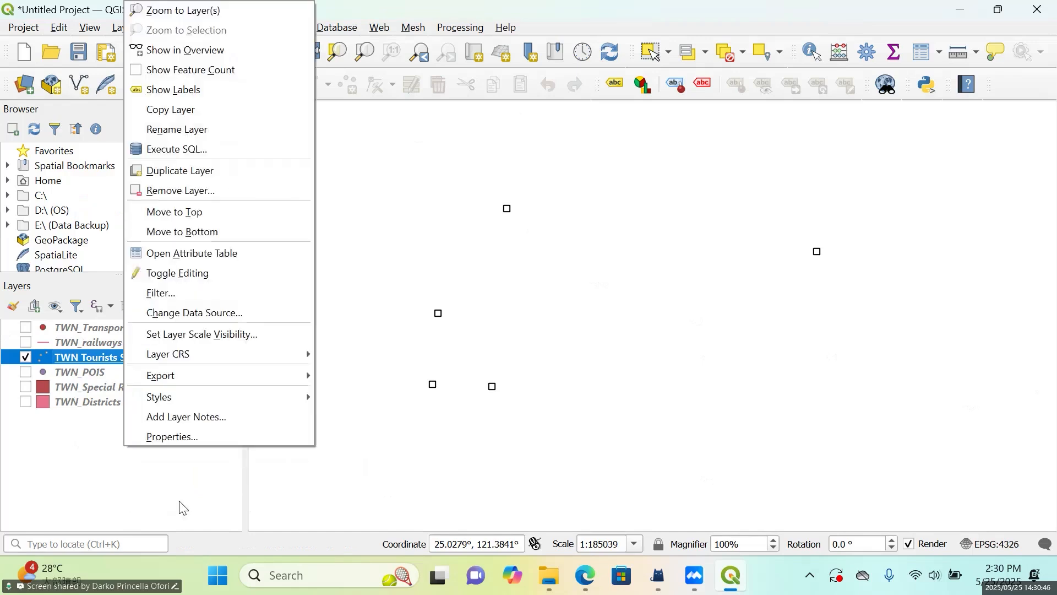
{"action": "left_click", "coordinate": [112, 356]}
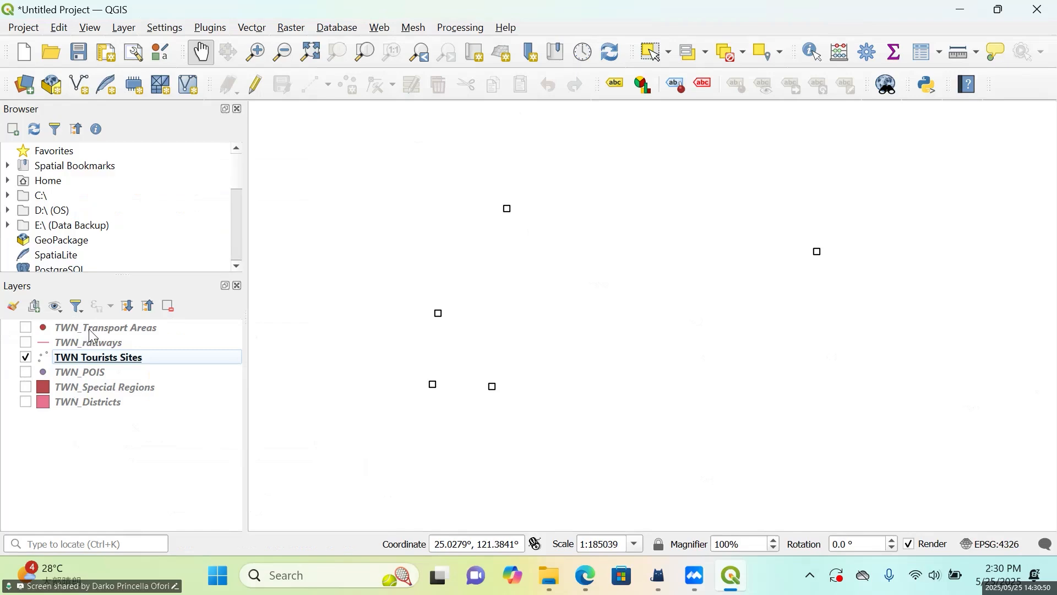
{"action": "right_click", "coordinate": [82, 359]}
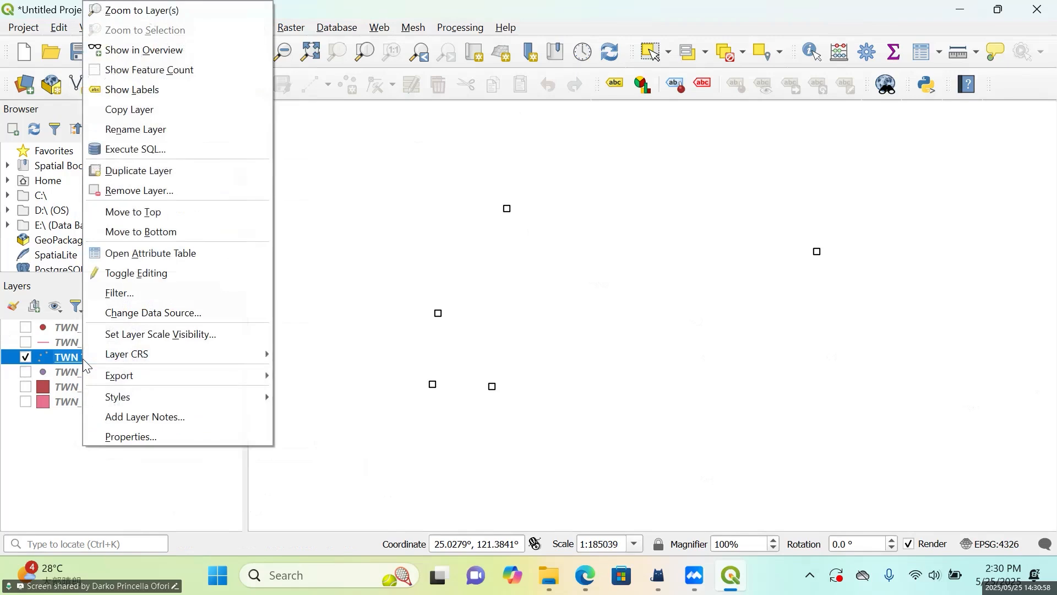
{"action": "left_click", "coordinate": [192, 23]}
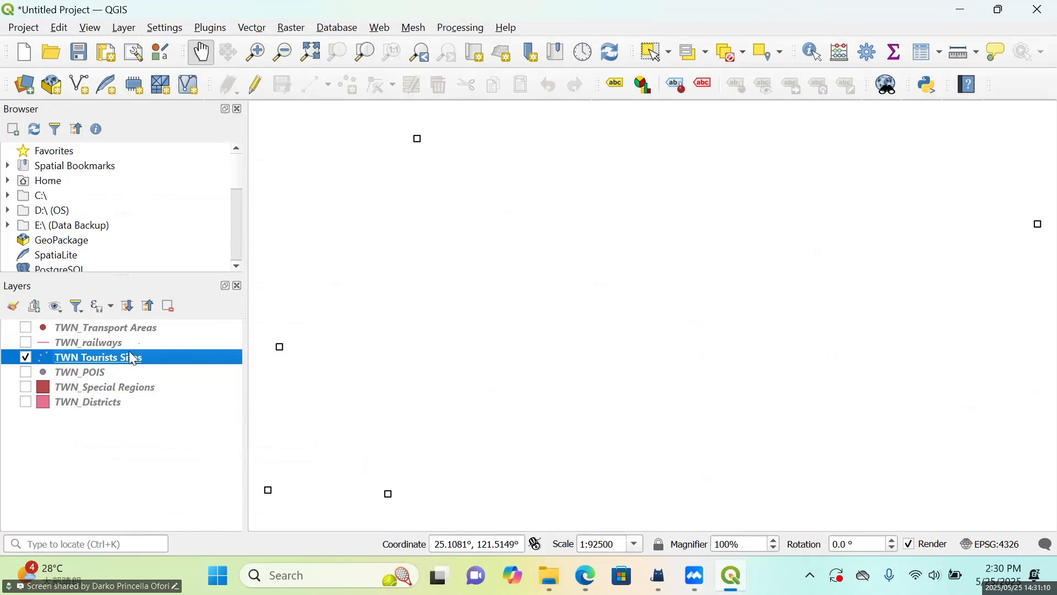
{"action": "right_click", "coordinate": [126, 365]}
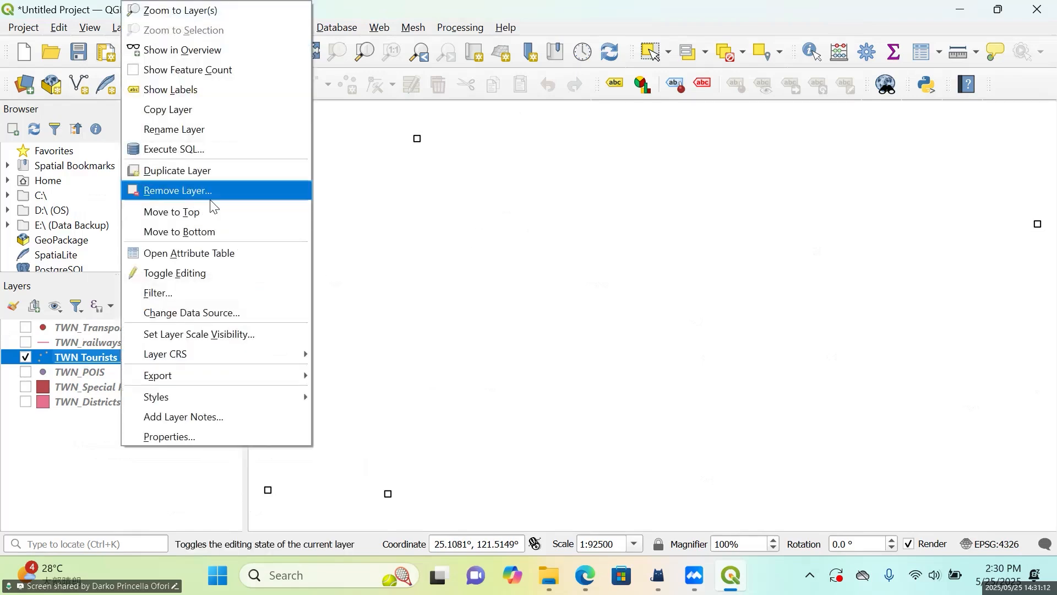
{"action": "left_click", "coordinate": [414, 289]}
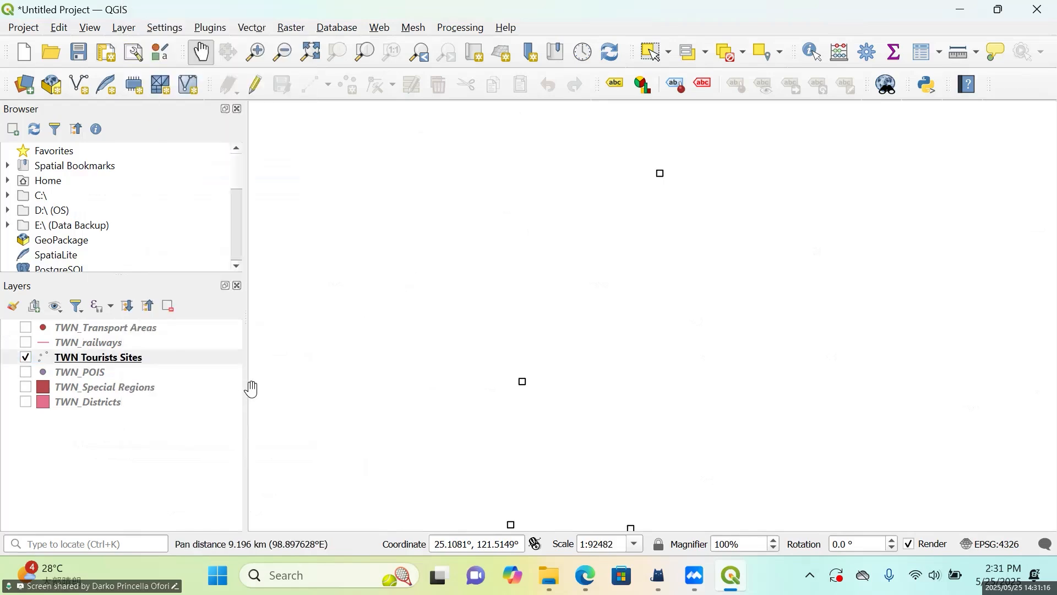
Display the TWN_Transport Areas layer and open its attribute table.
{"action": "left_click", "coordinate": [188, 407]}
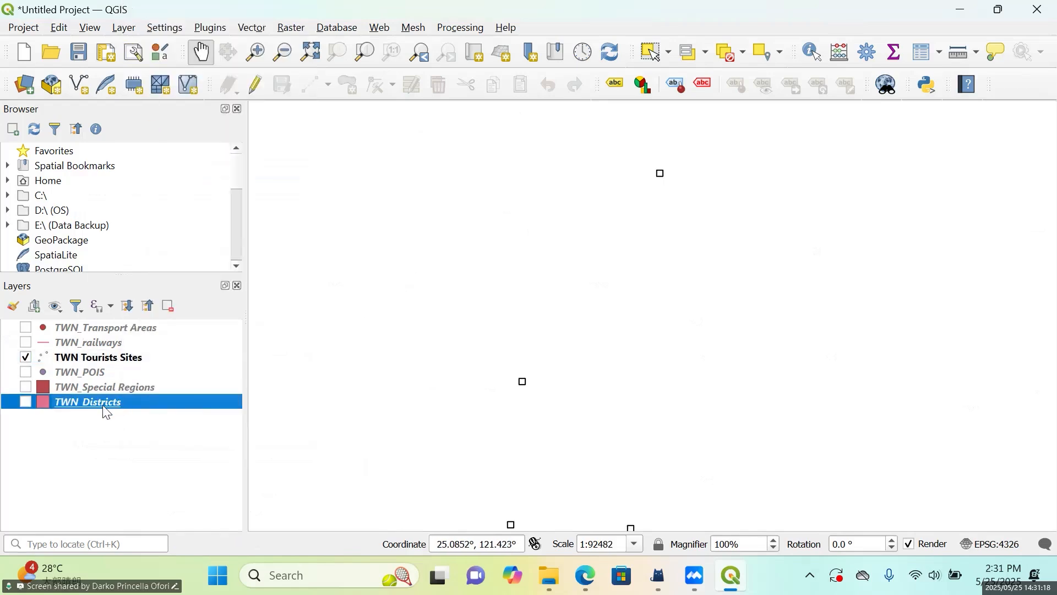
{"action": "left_click", "coordinate": [139, 330]}
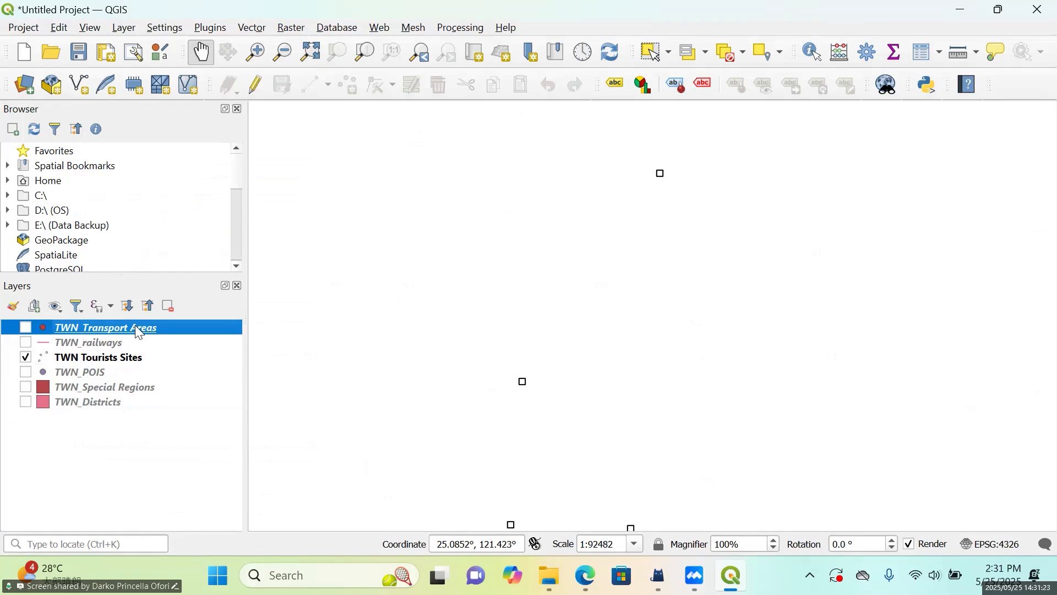
{"action": "left_click", "coordinate": [25, 329]}
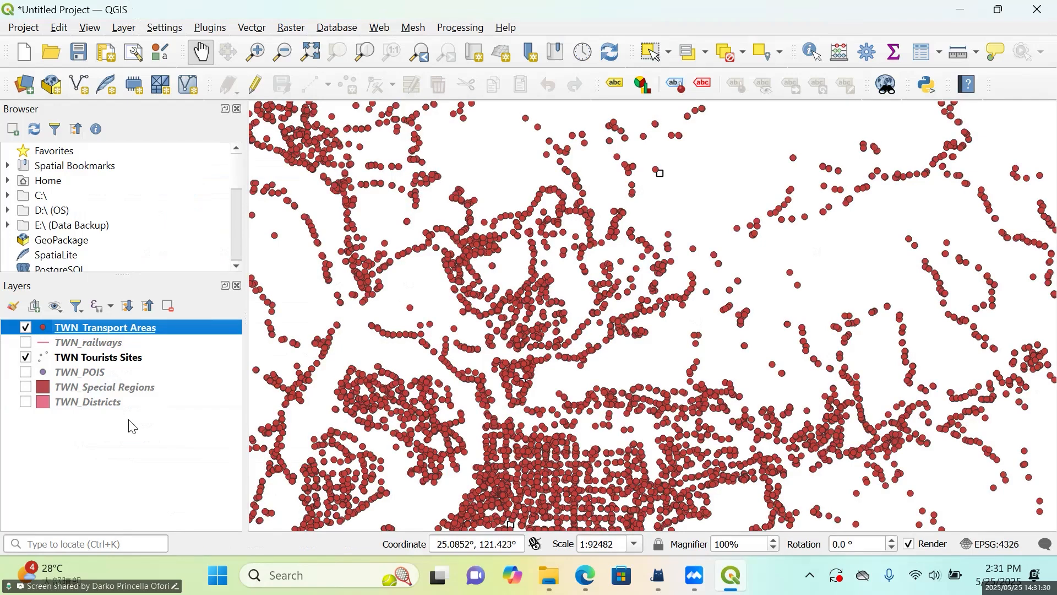
{"action": "right_click", "coordinate": [142, 328]}
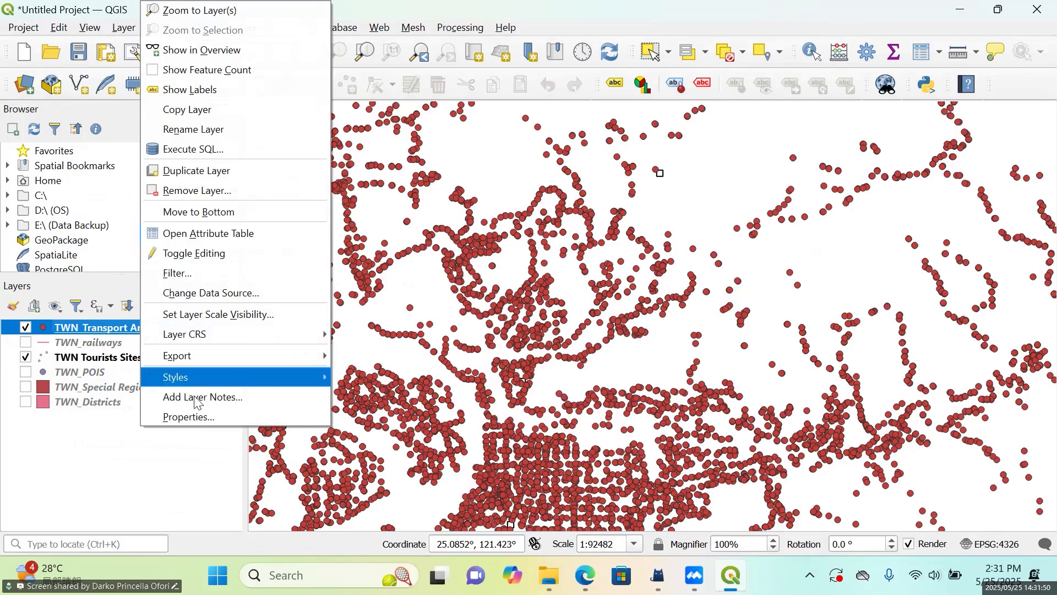
{"action": "left_click", "coordinate": [99, 426]}
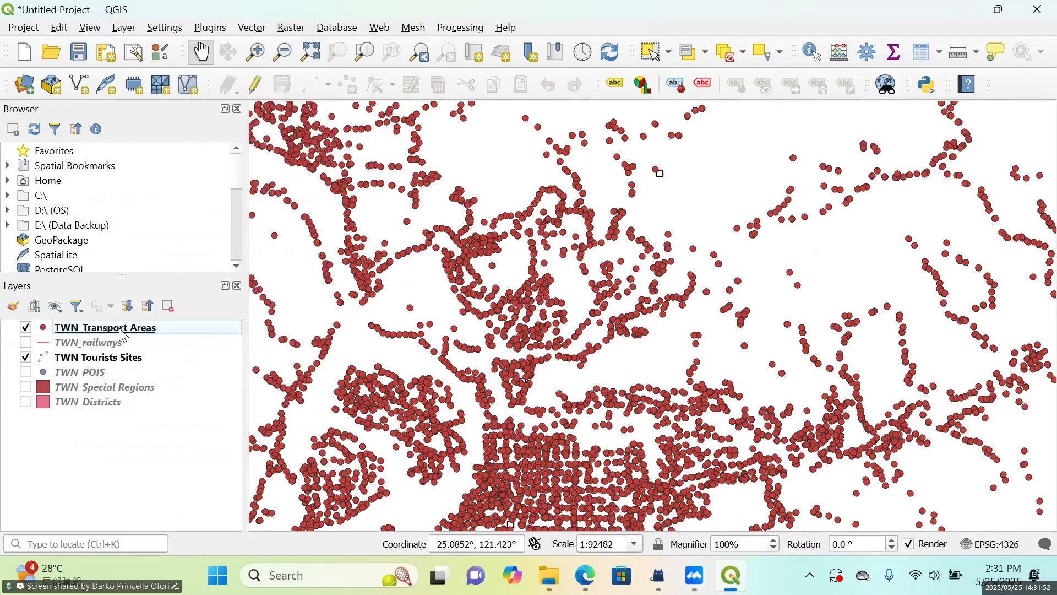
{"action": "right_click", "coordinate": [121, 330]}
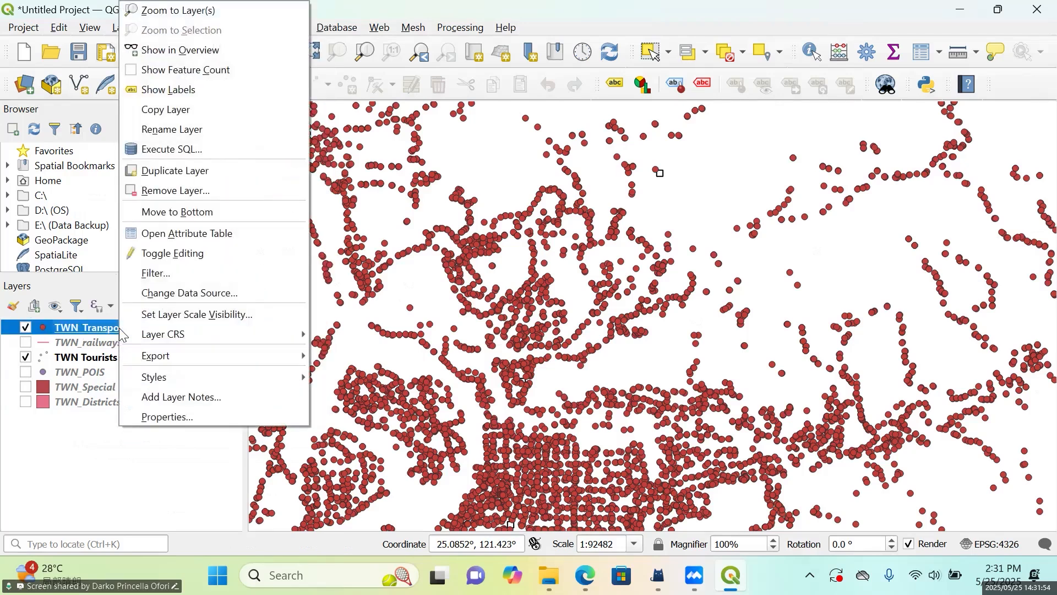
{"action": "left_click", "coordinate": [224, 244]}
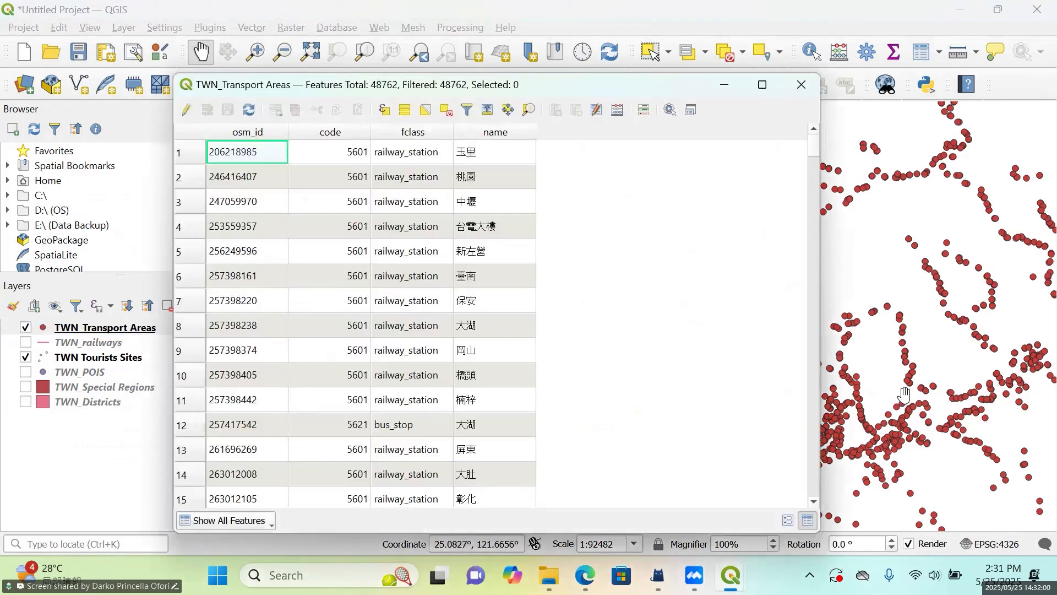
Examine the code, fclass and name records in the TWN_Transport Areas attribute table and close the table.
{"action": "scroll", "coordinate": [904, 396], "scroll_direction": "down", "scroll_amount": 2}
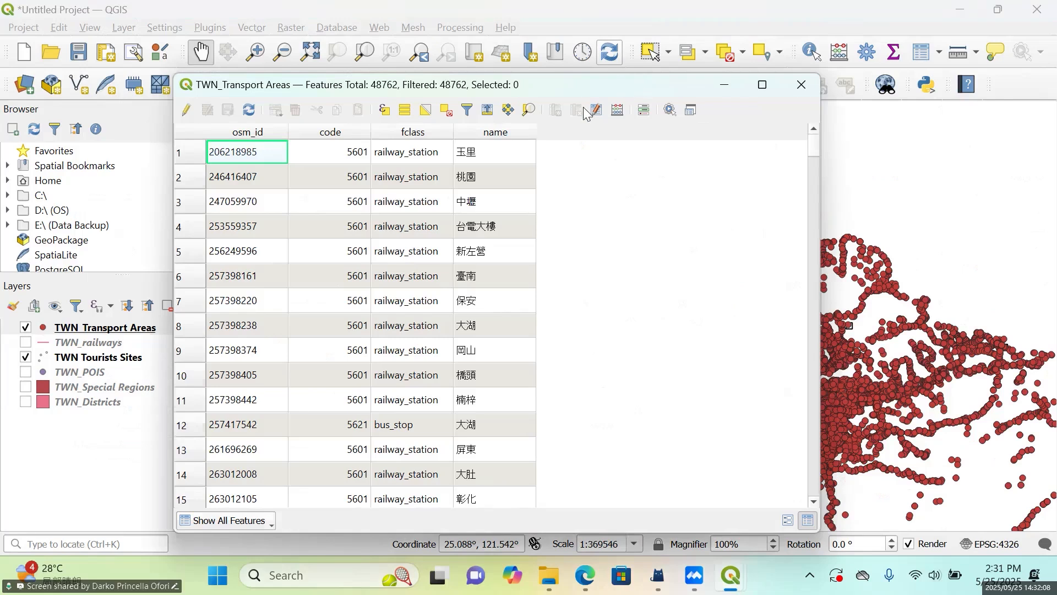
{"action": "scroll", "coordinate": [447, 260], "scroll_direction": "down", "scroll_amount": 7}
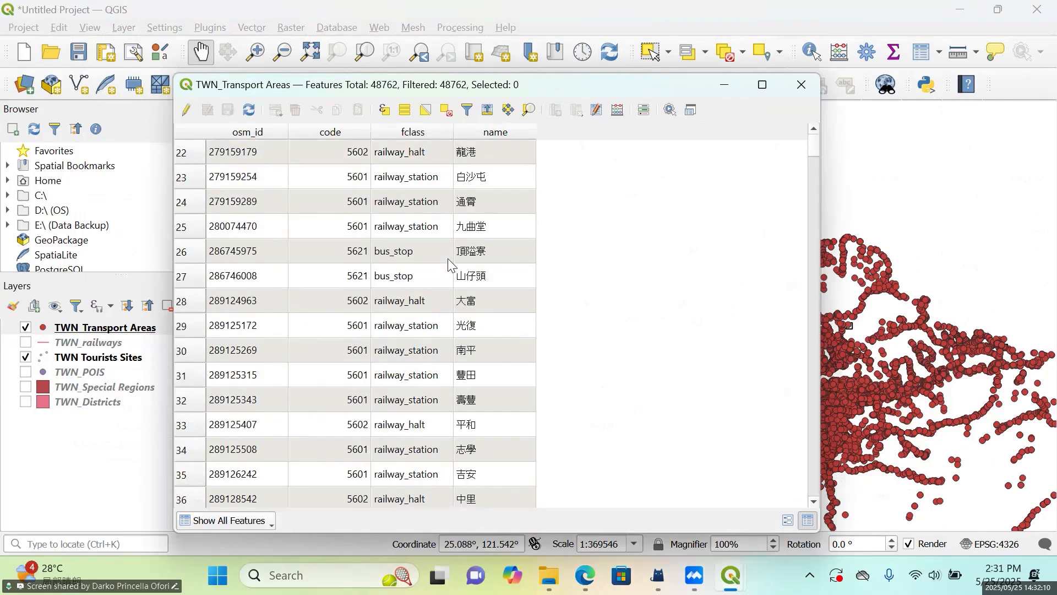
{"action": "scroll", "coordinate": [379, 267], "scroll_direction": "down", "scroll_amount": 3}
{"action": "scroll", "coordinate": [384, 259], "scroll_direction": "down", "scroll_amount": 4}
{"action": "scroll", "coordinate": [384, 259], "scroll_direction": "up", "scroll_amount": 5}
{"action": "scroll", "coordinate": [385, 263], "scroll_direction": "up", "scroll_amount": 6}
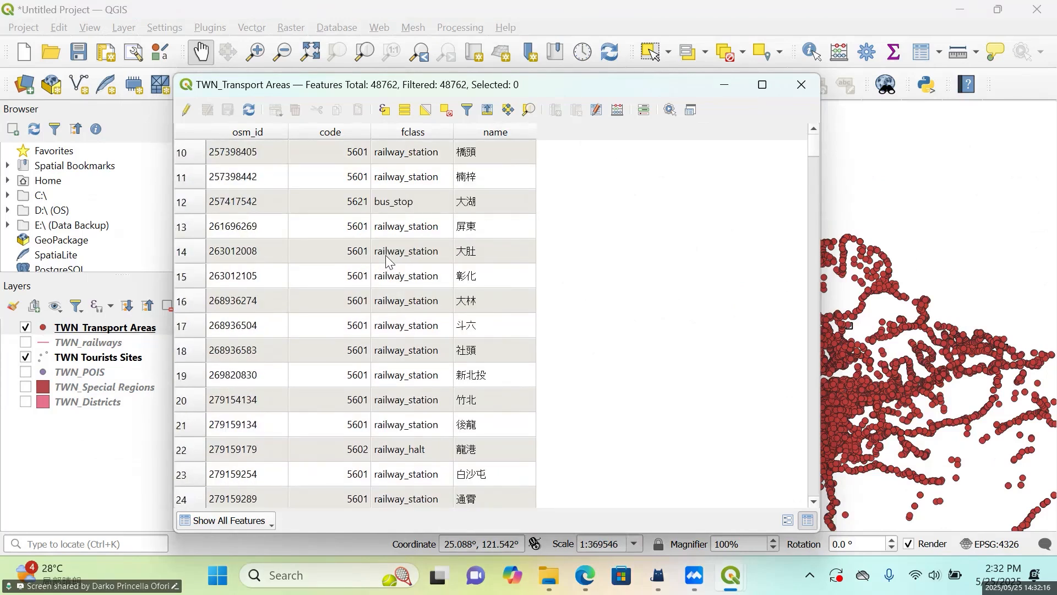
{"action": "scroll", "coordinate": [387, 259], "scroll_direction": "up", "scroll_amount": 3}
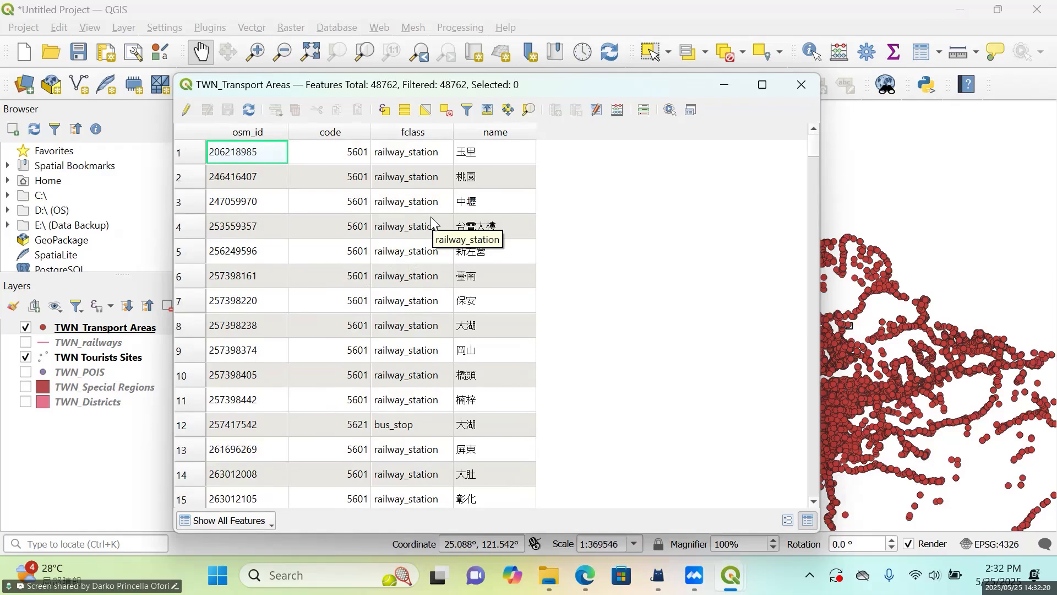
{"action": "scroll", "coordinate": [433, 222], "scroll_direction": "down", "scroll_amount": 2}
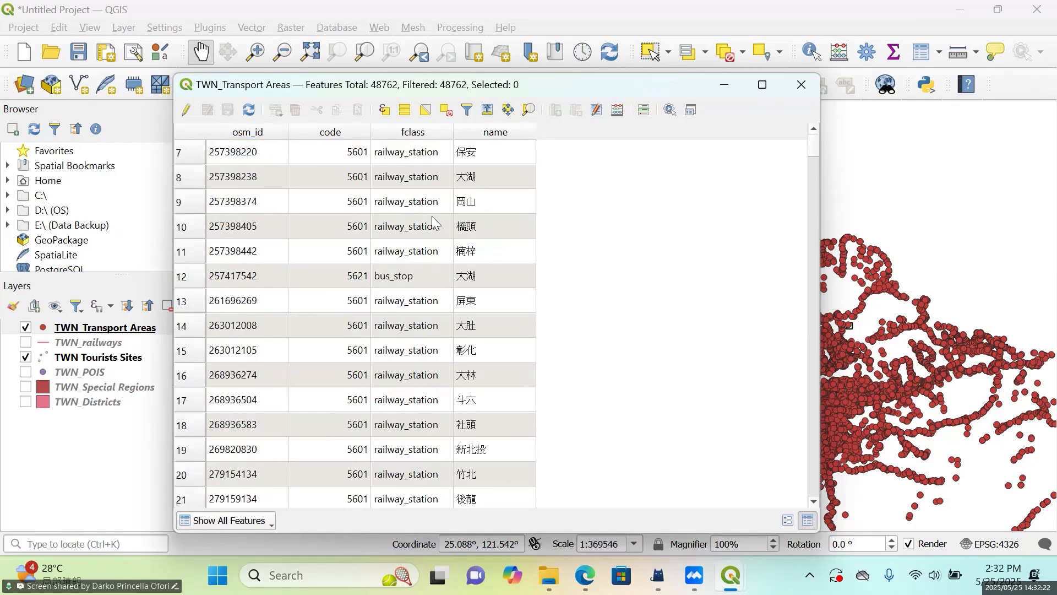
{"action": "scroll", "coordinate": [434, 219], "scroll_direction": "down", "scroll_amount": 4}
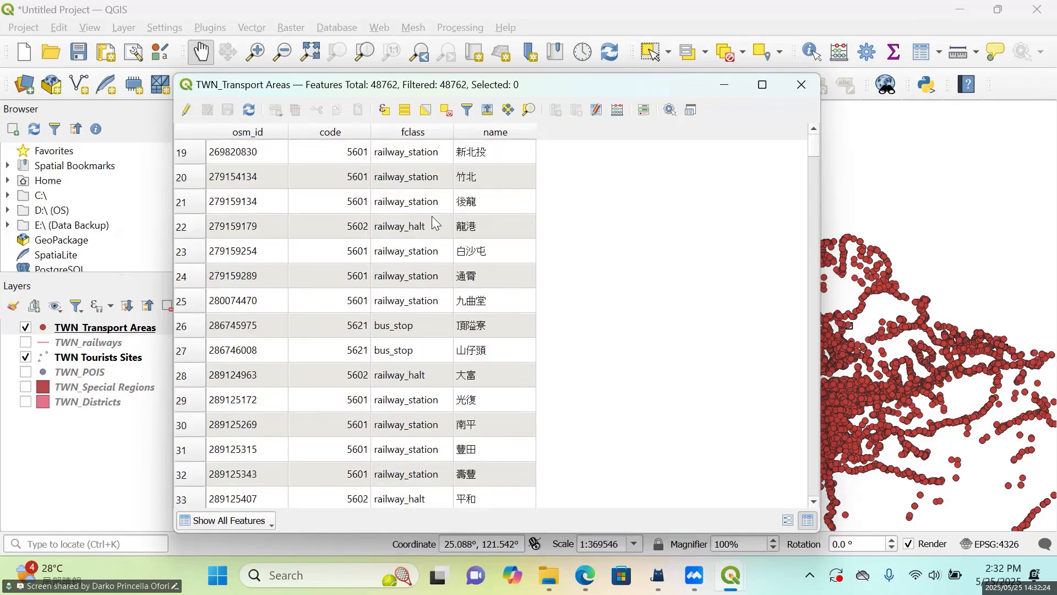
{"action": "scroll", "coordinate": [432, 216], "scroll_direction": "down", "scroll_amount": 10}
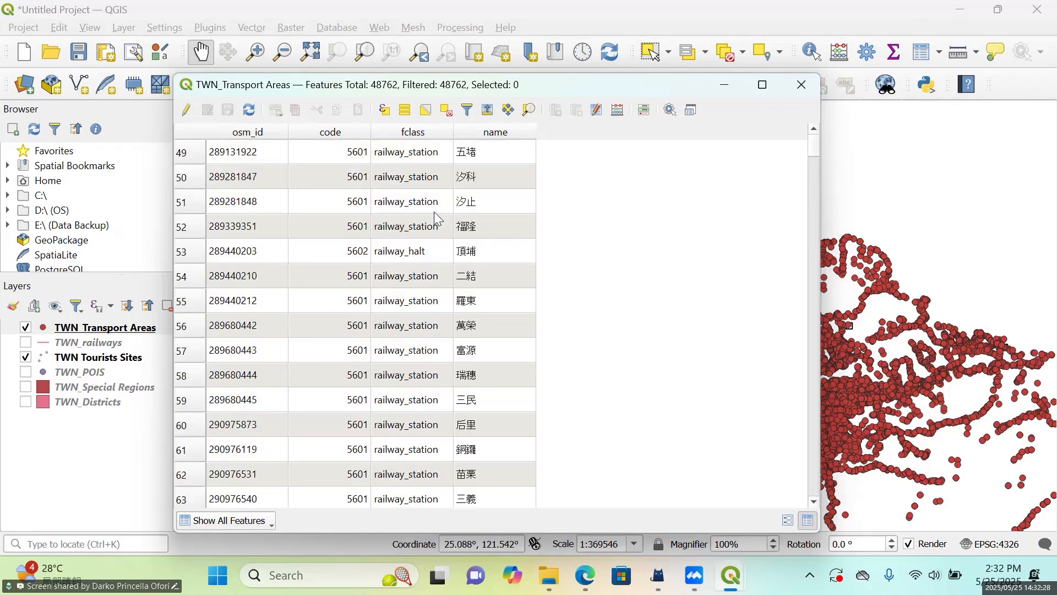
{"action": "left_click", "coordinate": [802, 85]}
Display the TWN_Special Regions layer, and review the columns of its attribute table through VARNAME_1 before closing it.
{"action": "left_click", "coordinate": [26, 387]}
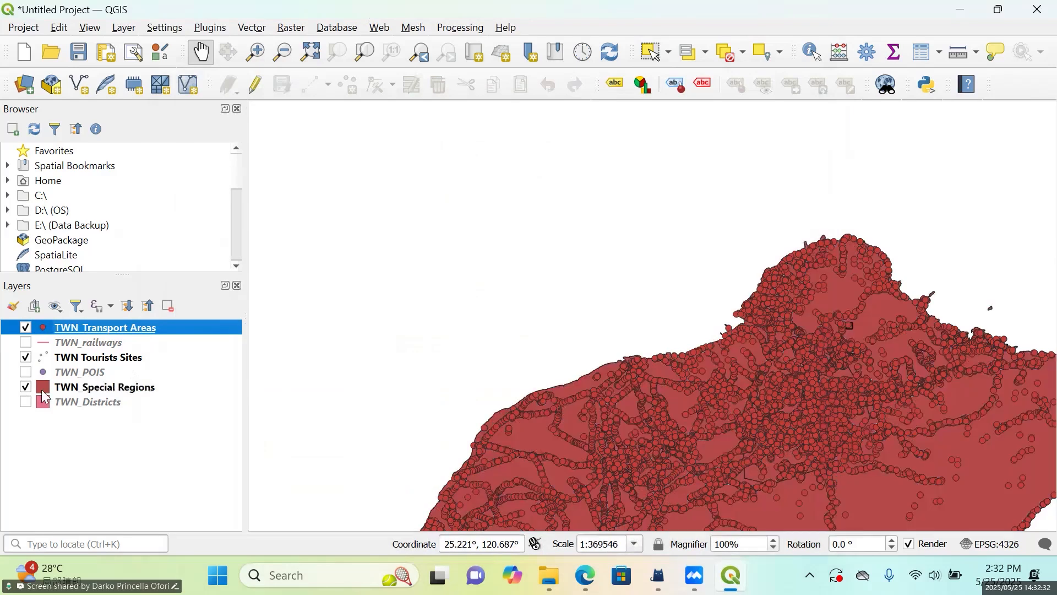
{"action": "right_click", "coordinate": [79, 393]}
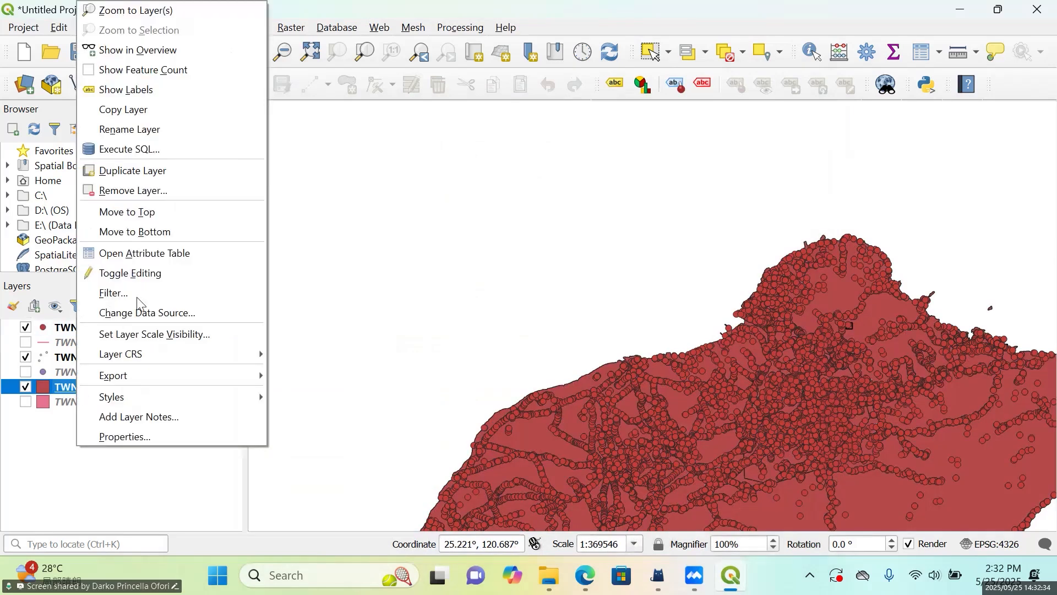
{"action": "left_click", "coordinate": [88, 417]}
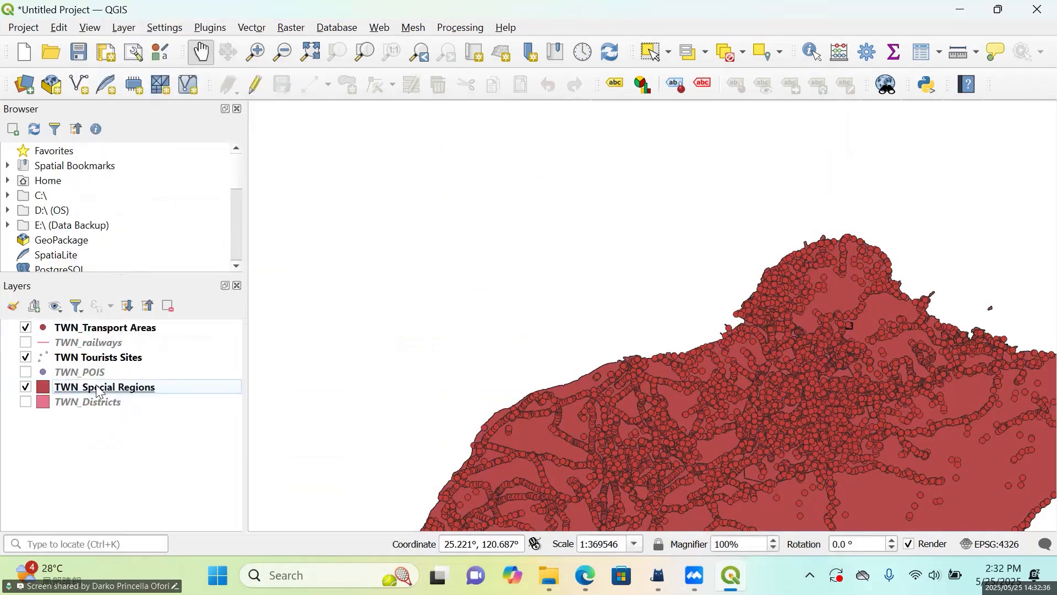
{"action": "right_click", "coordinate": [95, 388]}
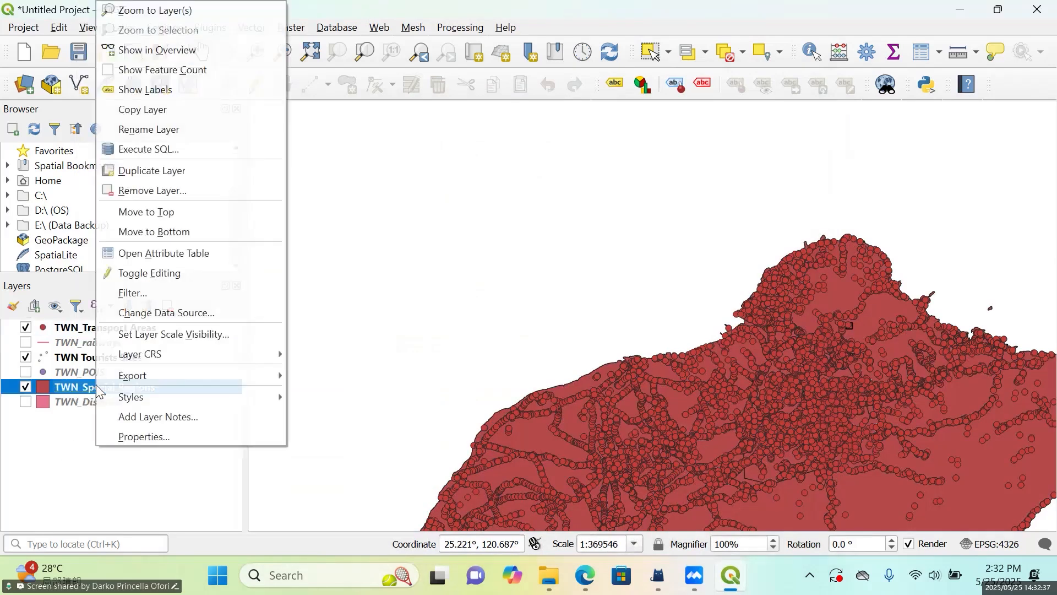
{"action": "left_click", "coordinate": [177, 261]}
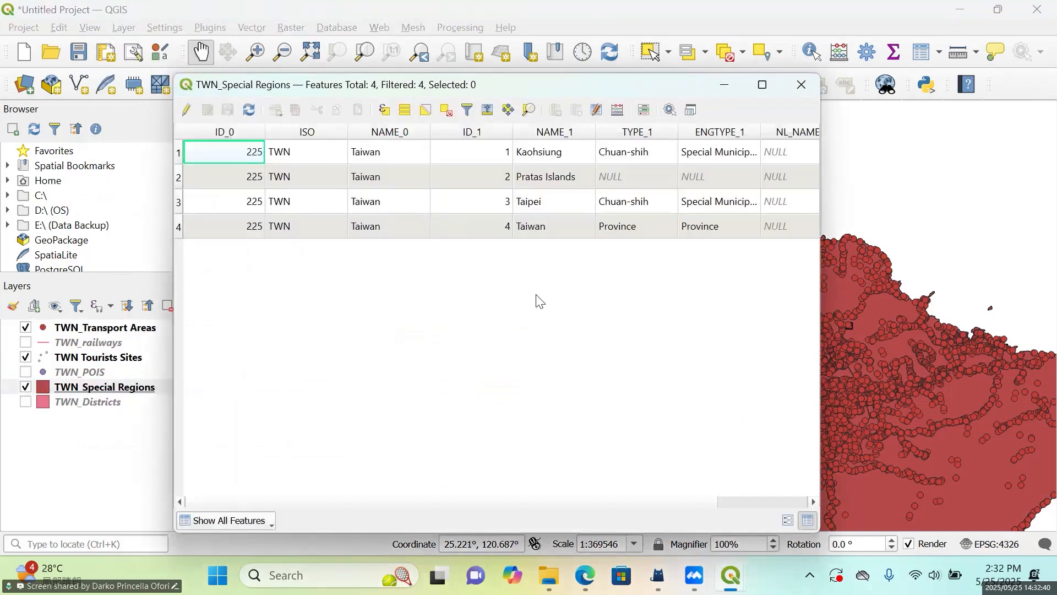
{"action": "left_click", "coordinate": [616, 503]}
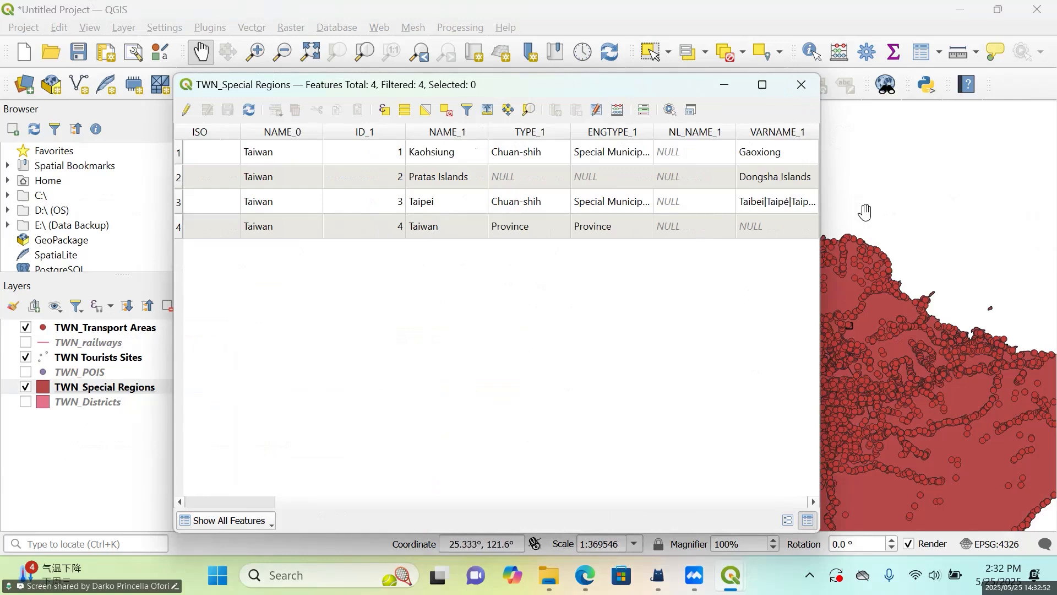
{"action": "left_click", "coordinate": [801, 84]}
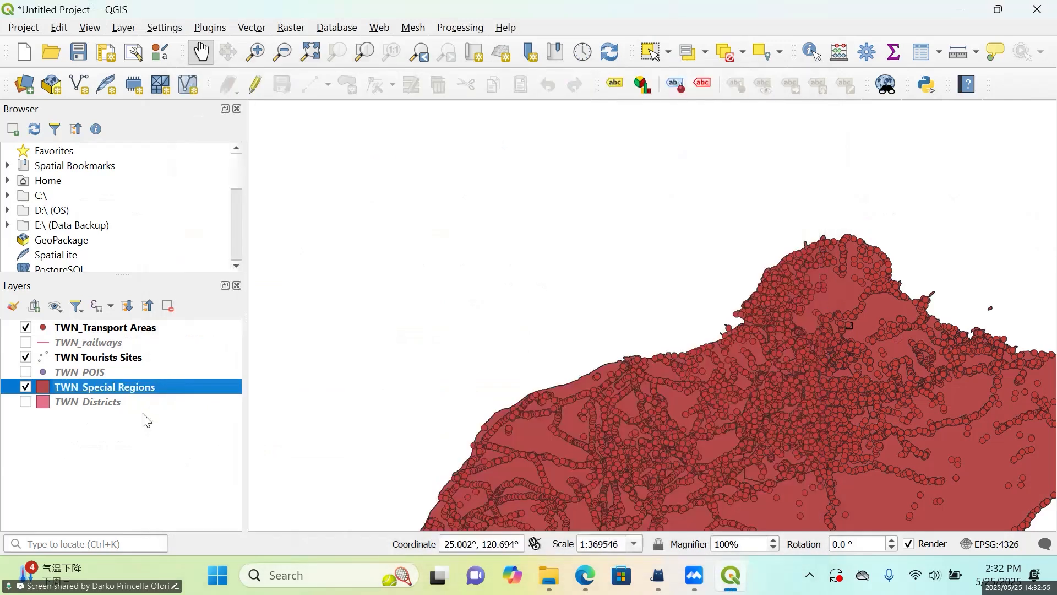
Hide the TWN Tourists Sites, TWN_Transport Areas and TWN_Special Regions layers.
{"action": "left_click", "coordinate": [146, 428]}
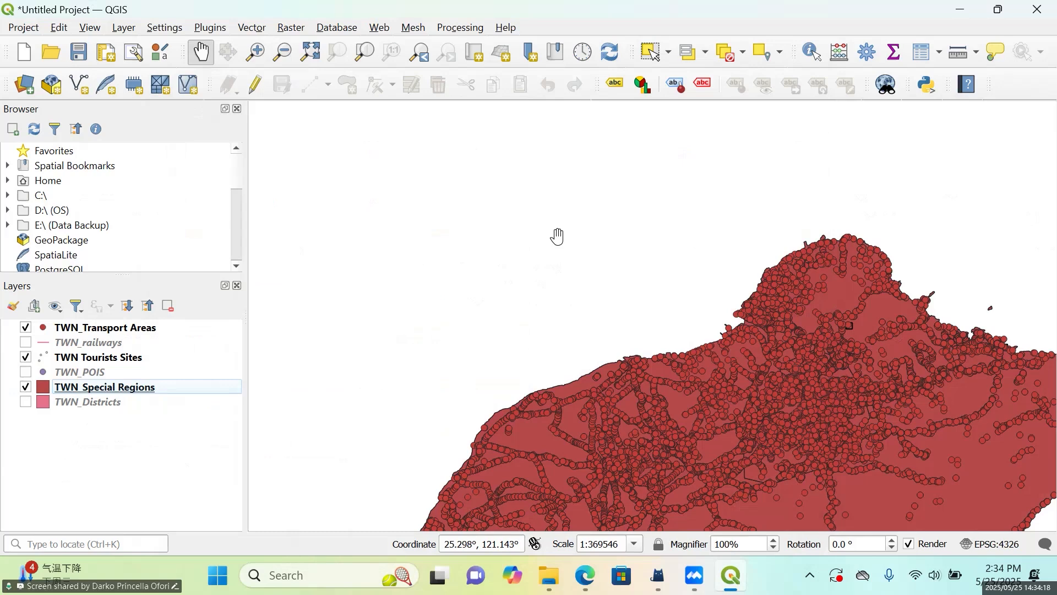
{"action": "left_click", "coordinate": [25, 357]}
{"action": "left_click", "coordinate": [26, 327]}
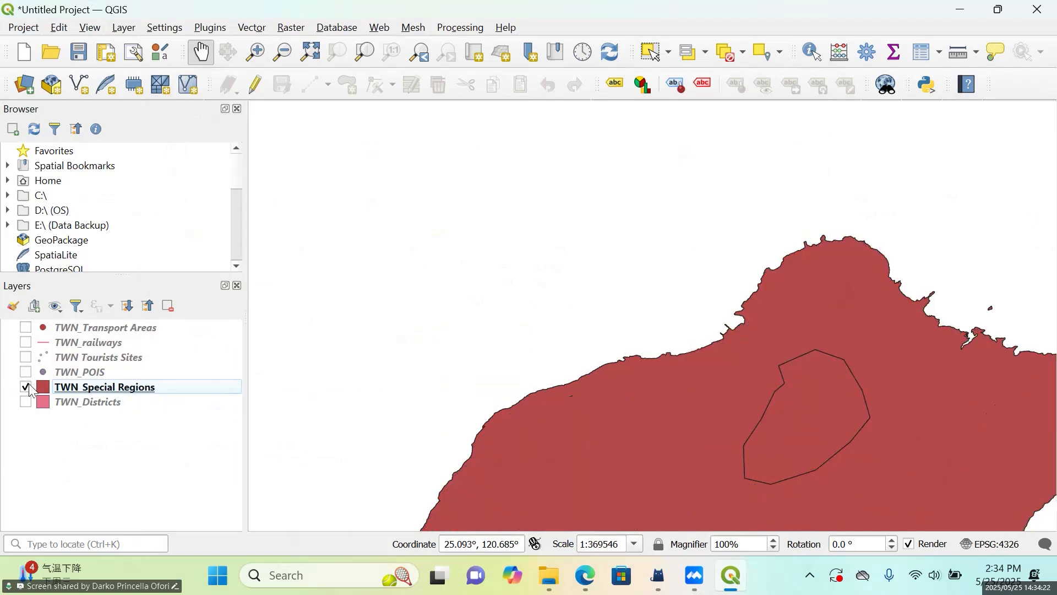
{"action": "left_click", "coordinate": [26, 387]}
Remove all layers from TWN_Transport Areas through TWN_Districts from the project.
{"action": "left_click", "coordinate": [82, 405]}
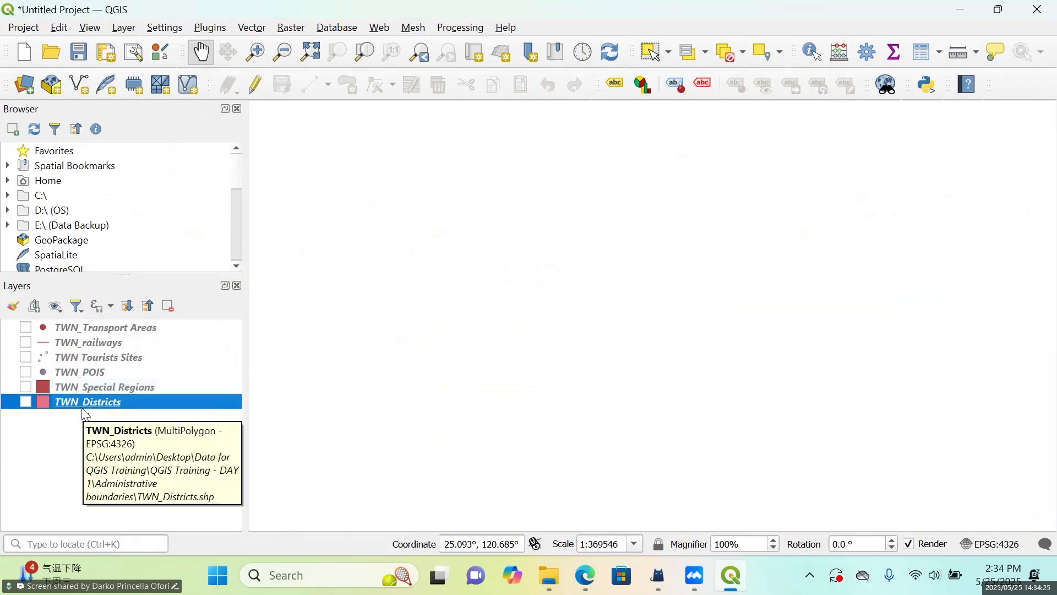
{"action": "left_click", "coordinate": [123, 327]}
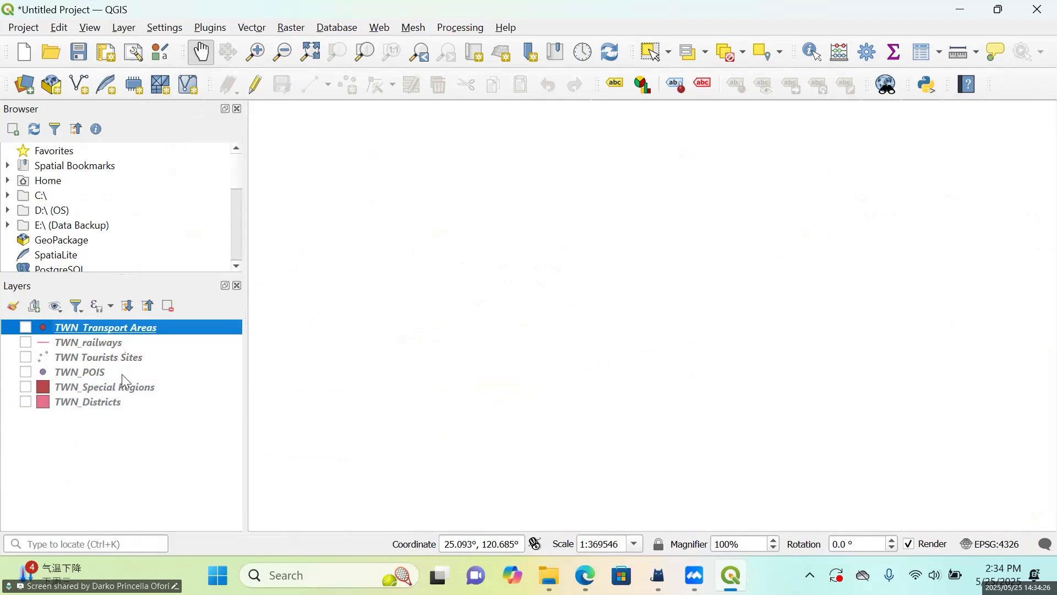
{"action": "left_click", "coordinate": [122, 402], "text": "shift"}
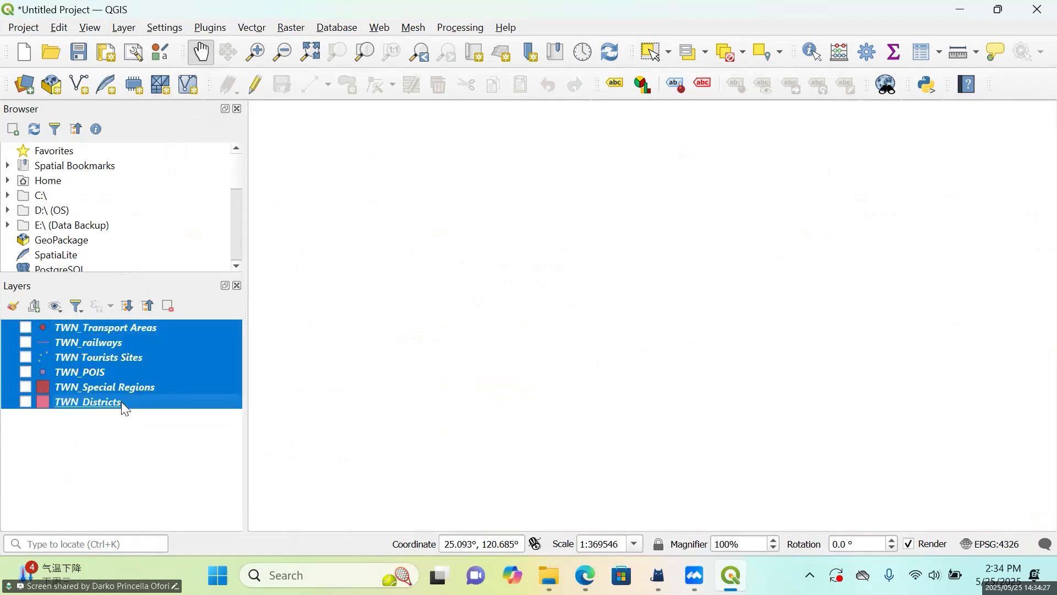
{"action": "left_click", "coordinate": [169, 306]}
{"action": "left_click", "coordinate": [499, 309]}
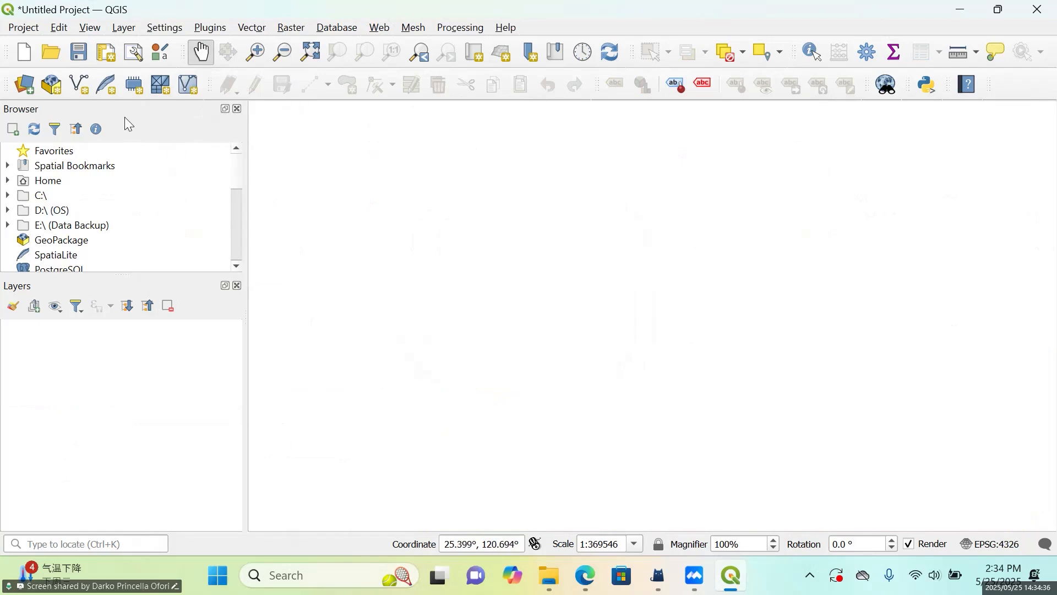
Load the TWN_Districts.shp and TWN_Special Regions.shp vector layers from the Administrative boundaries folder, filtering its contents to SHP files.
{"action": "left_click", "coordinate": [24, 85]}
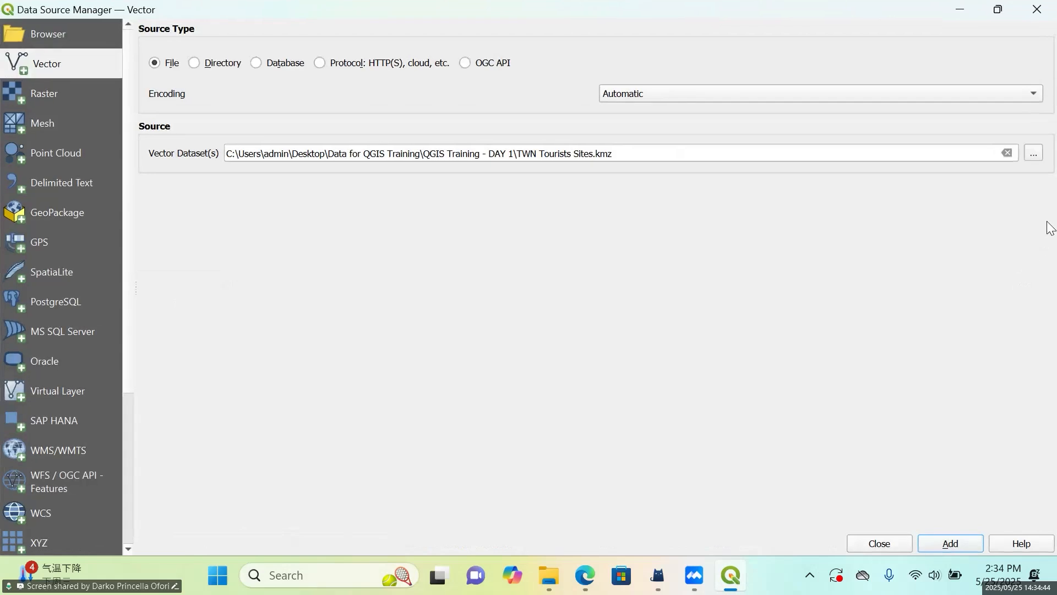
{"action": "left_click", "coordinate": [1039, 161]}
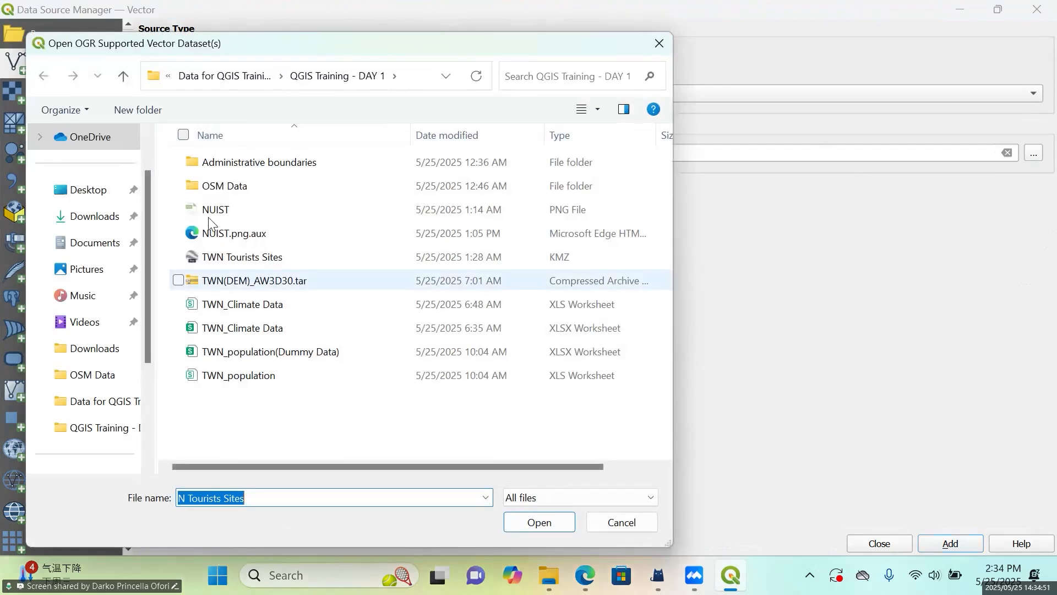
{"action": "double_click", "coordinate": [262, 161]}
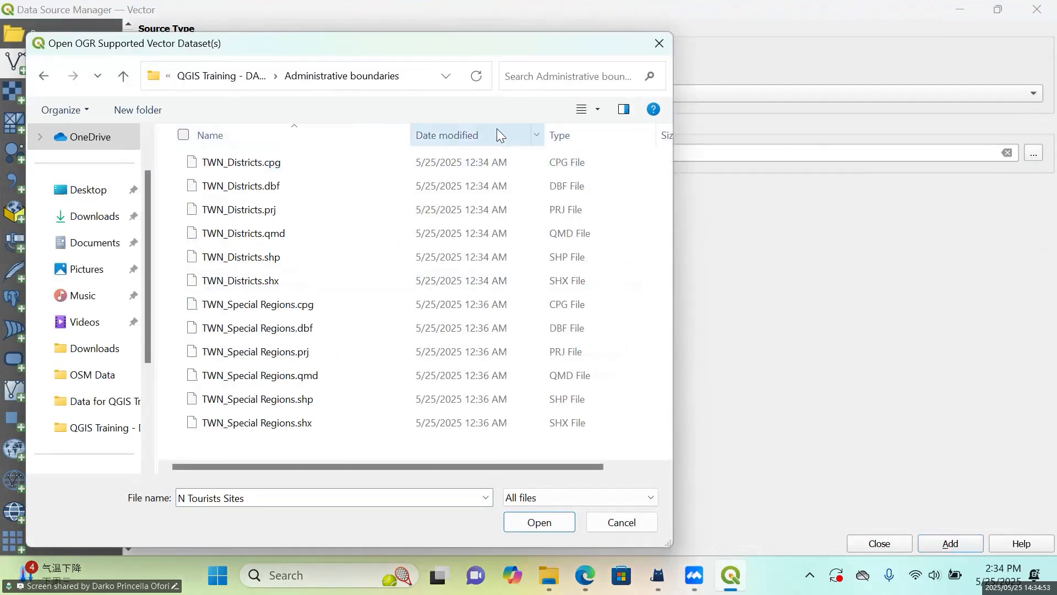
{"action": "left_click", "coordinate": [540, 138]}
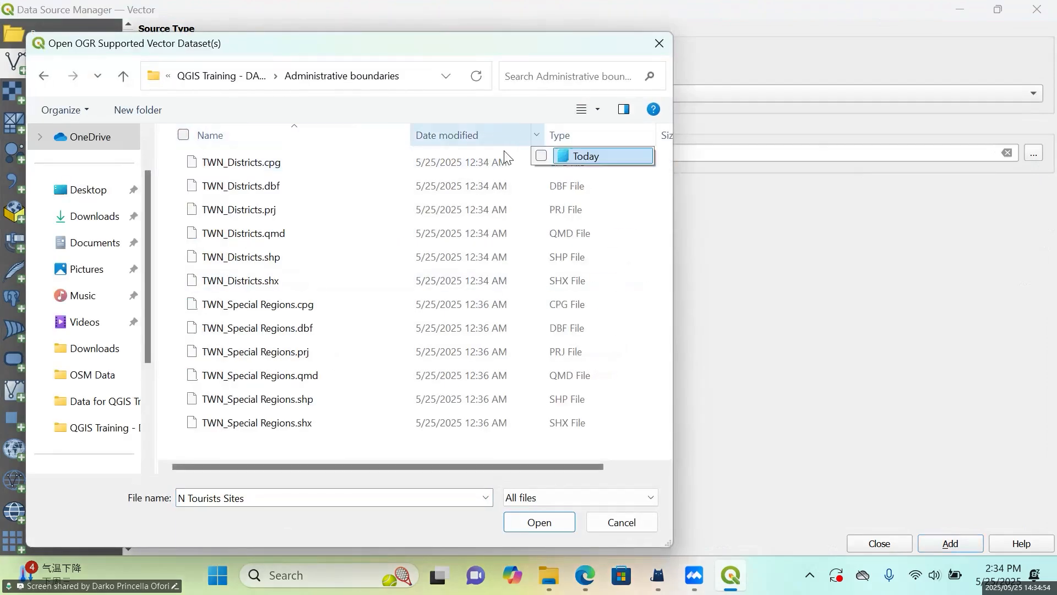
{"action": "left_click", "coordinate": [649, 135]}
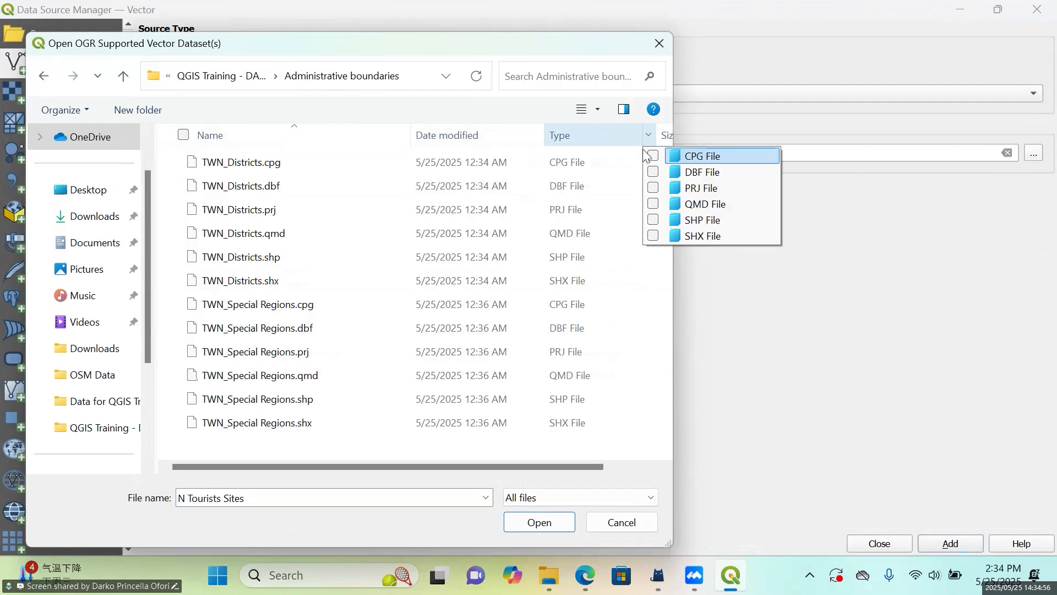
{"action": "left_click", "coordinate": [698, 220]}
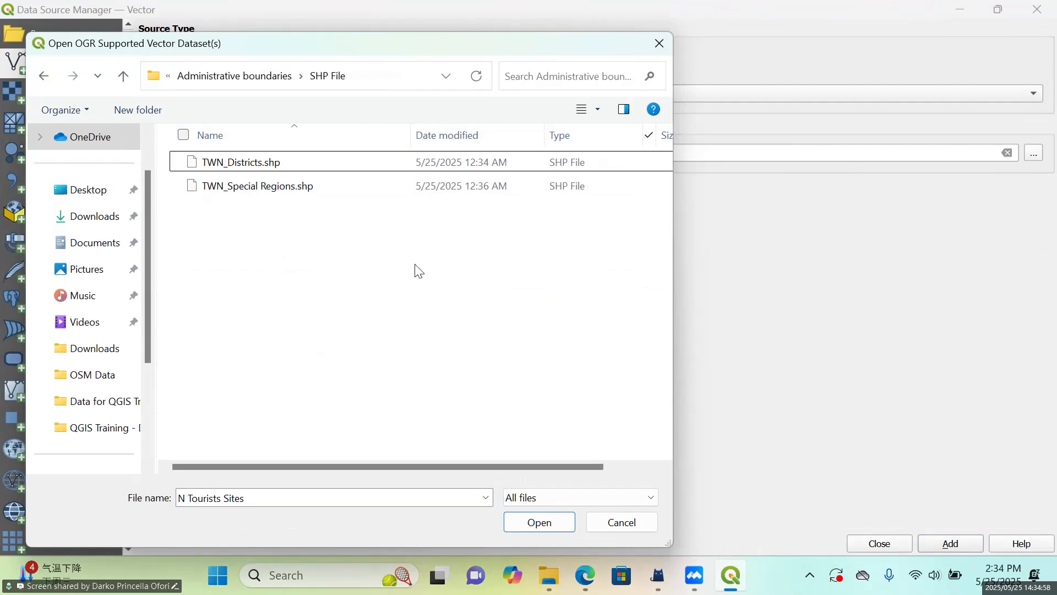
{"action": "key", "text": "ctrl+a"}
{"action": "left_click", "coordinate": [537, 524]}
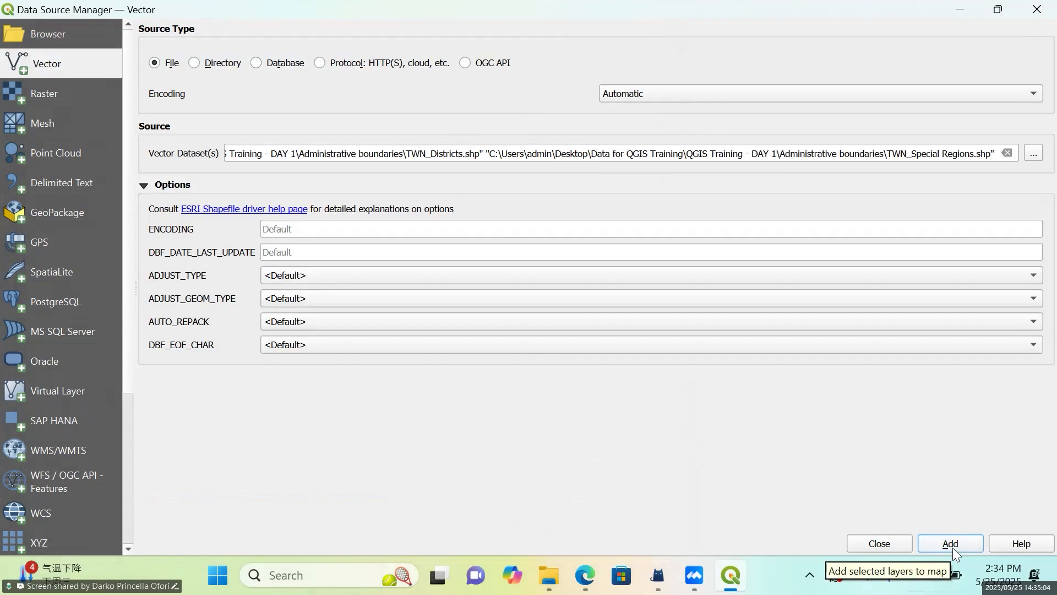
{"action": "left_click", "coordinate": [950, 545]}
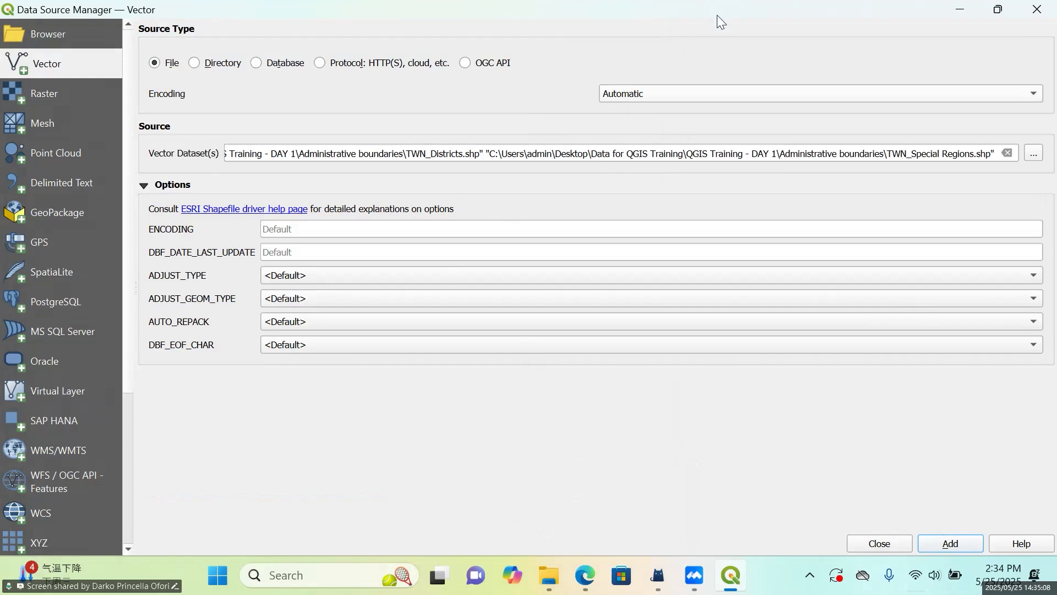
Add the TWN_POIS, TWN_railways and TWN_Transport Areas shapefiles from the OSM Data folder as vector layers.
{"action": "left_click_drag", "start_coordinate": [529, 10], "coordinate": [721, 170]}
{"action": "left_click_drag", "start_coordinate": [26, 182], "coordinate": [334, 220]}
{"action": "left_click_drag", "start_coordinate": [551, 168], "coordinate": [284, 85]}
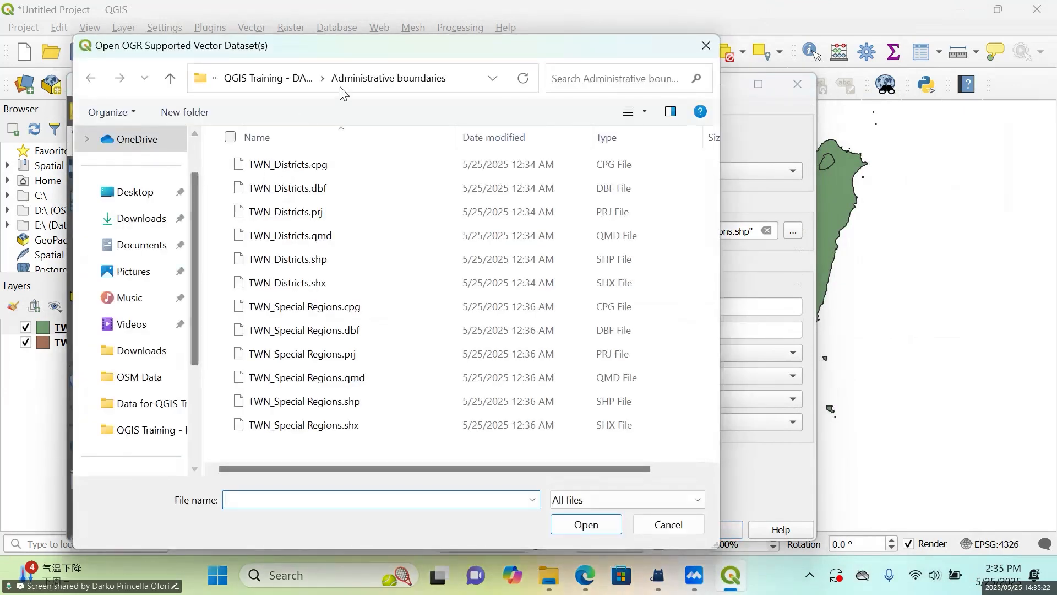
{"action": "left_click", "coordinate": [280, 77]}
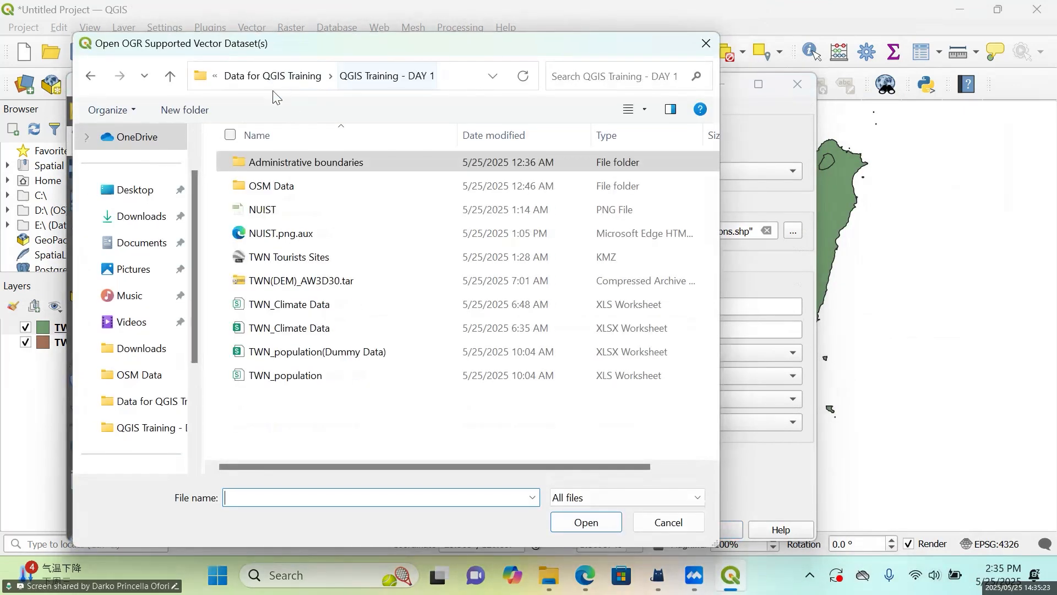
{"action": "double_click", "coordinate": [312, 192]}
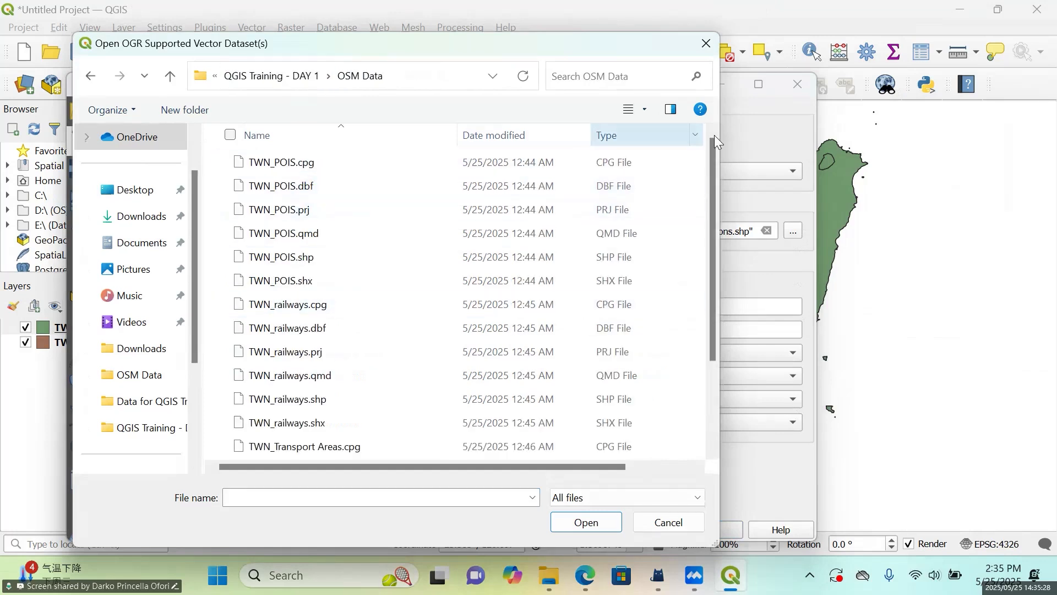
{"action": "left_click", "coordinate": [695, 133]}
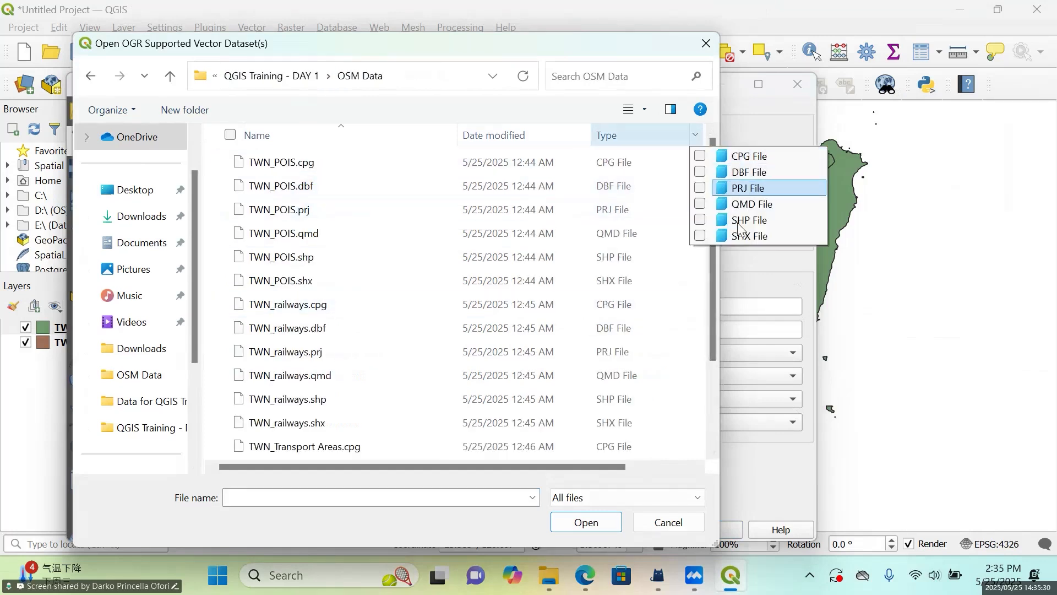
{"action": "left_click", "coordinate": [739, 226]}
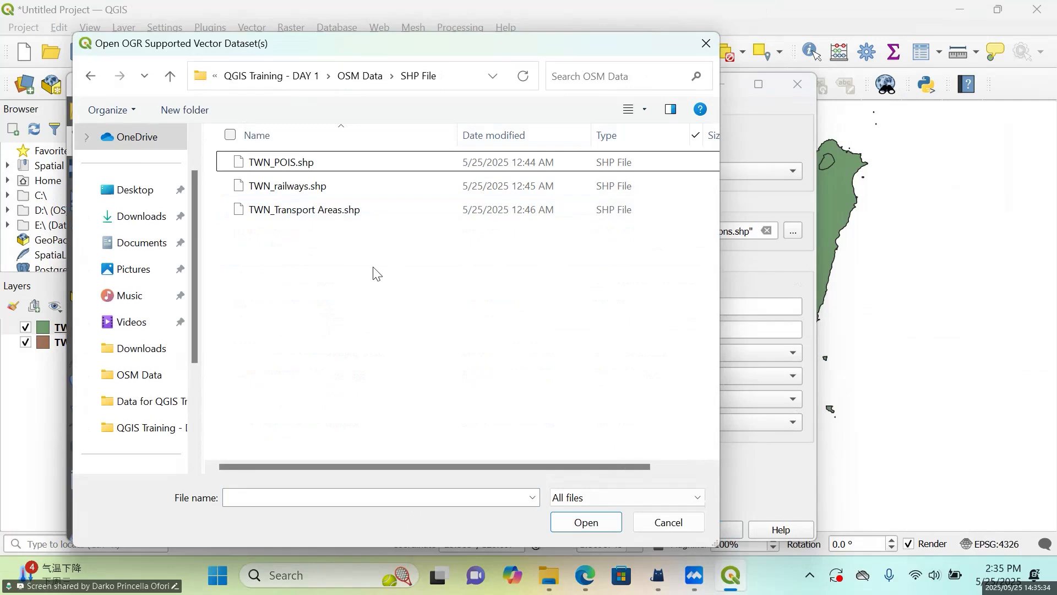
{"action": "key", "text": "ctrl+a"}
{"action": "left_click", "coordinate": [590, 524]}
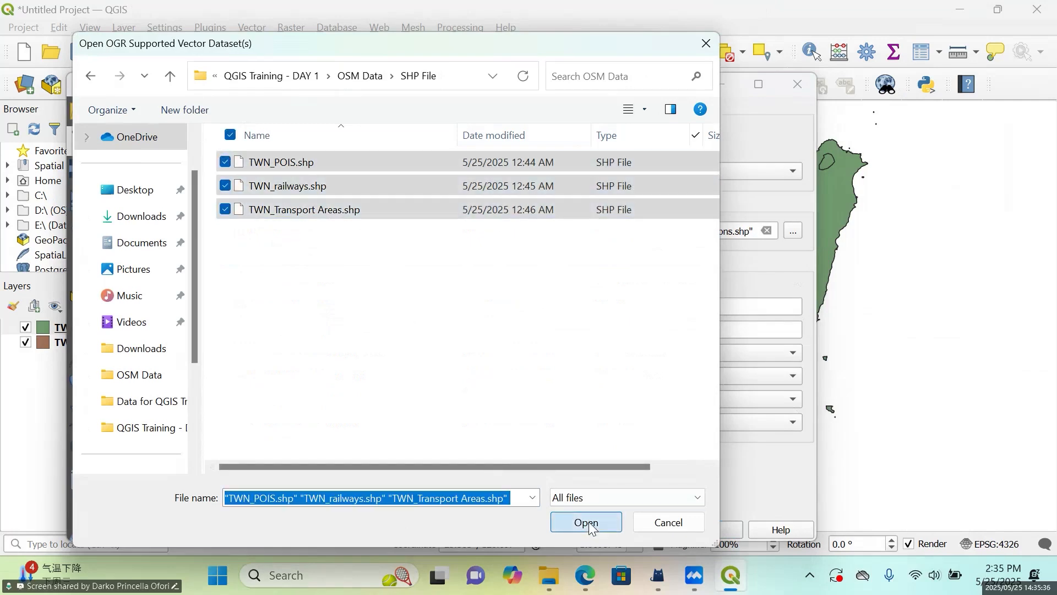
{"action": "left_click", "coordinate": [711, 530]}
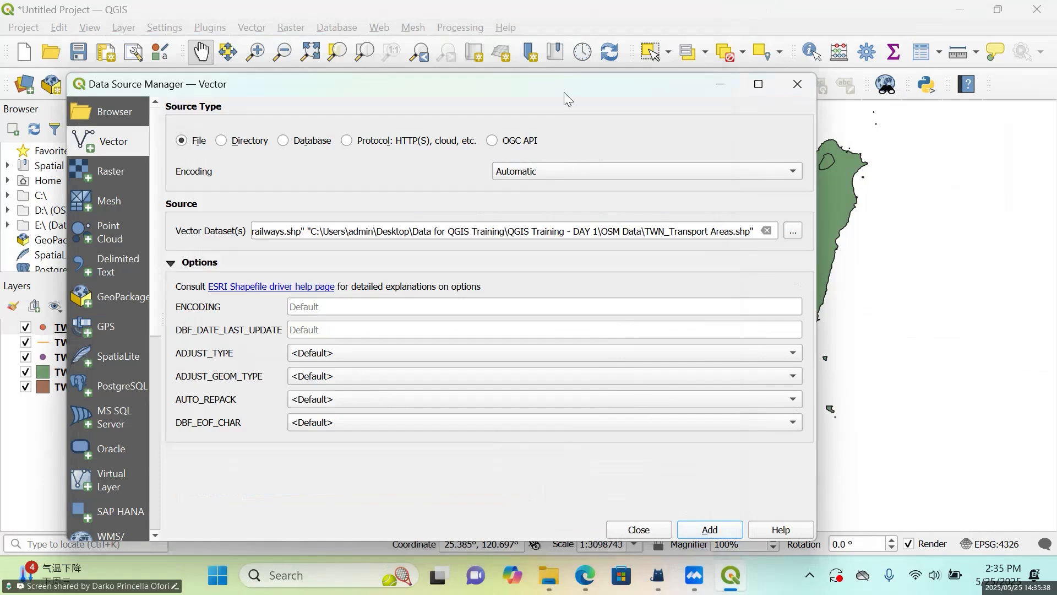
Add the TWN Tourists Sites KMZ point layer from the QGIS Training - DAY 1 folder and close the Data Source Manager.
{"action": "left_click_drag", "start_coordinate": [441, 85], "coordinate": [521, 88]}
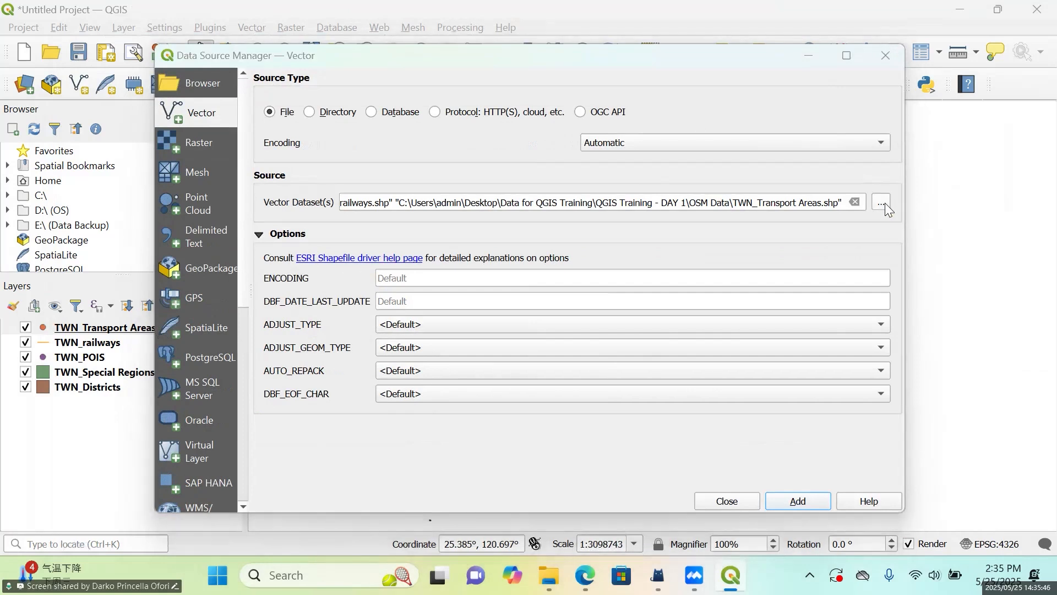
{"action": "left_click", "coordinate": [882, 203]}
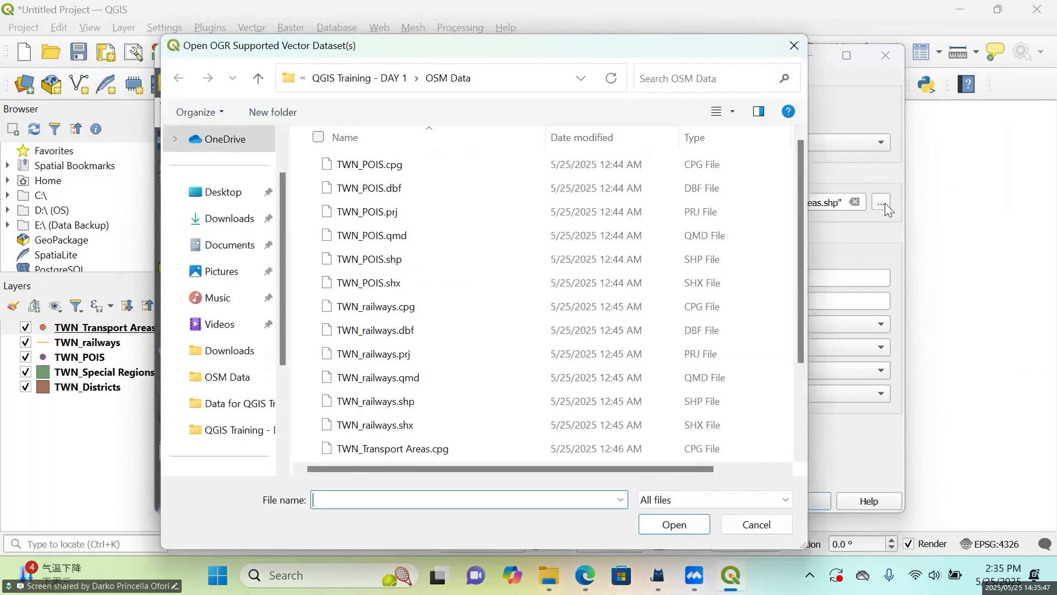
{"action": "left_click", "coordinate": [370, 79]}
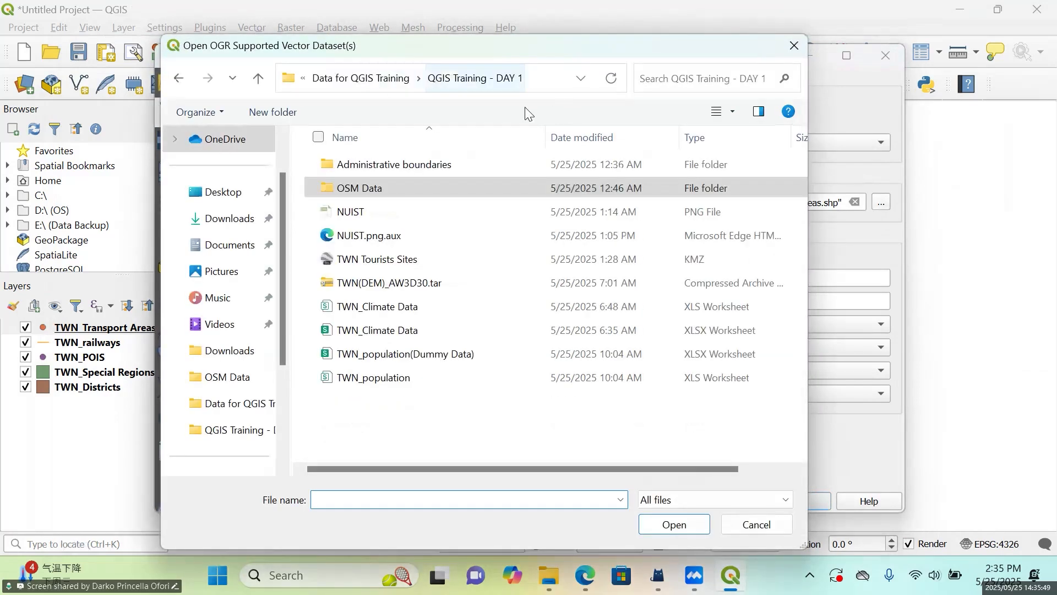
{"action": "left_click", "coordinate": [410, 256]}
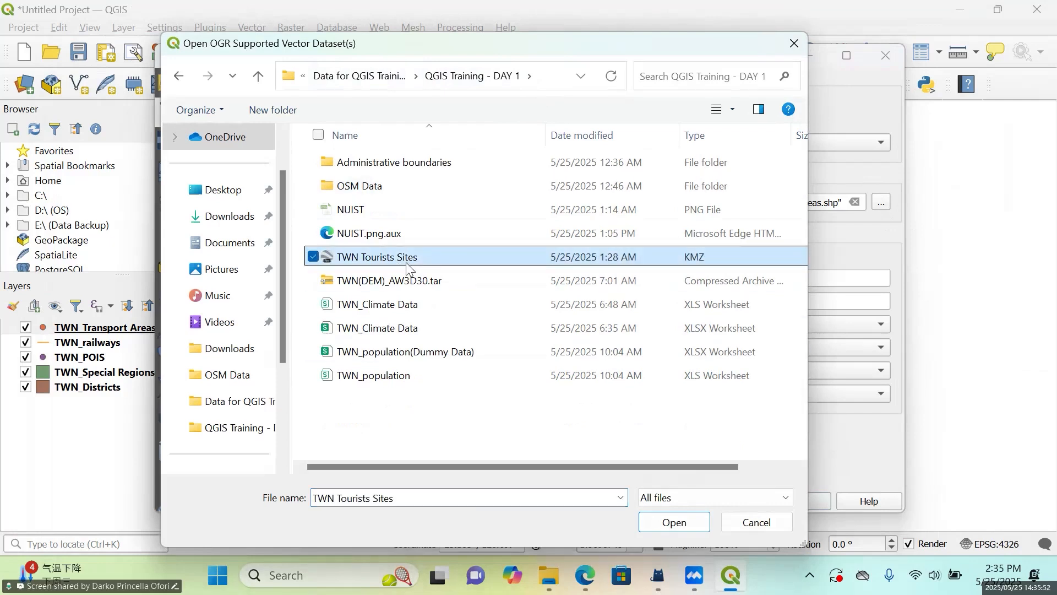
{"action": "left_click", "coordinate": [680, 526]}
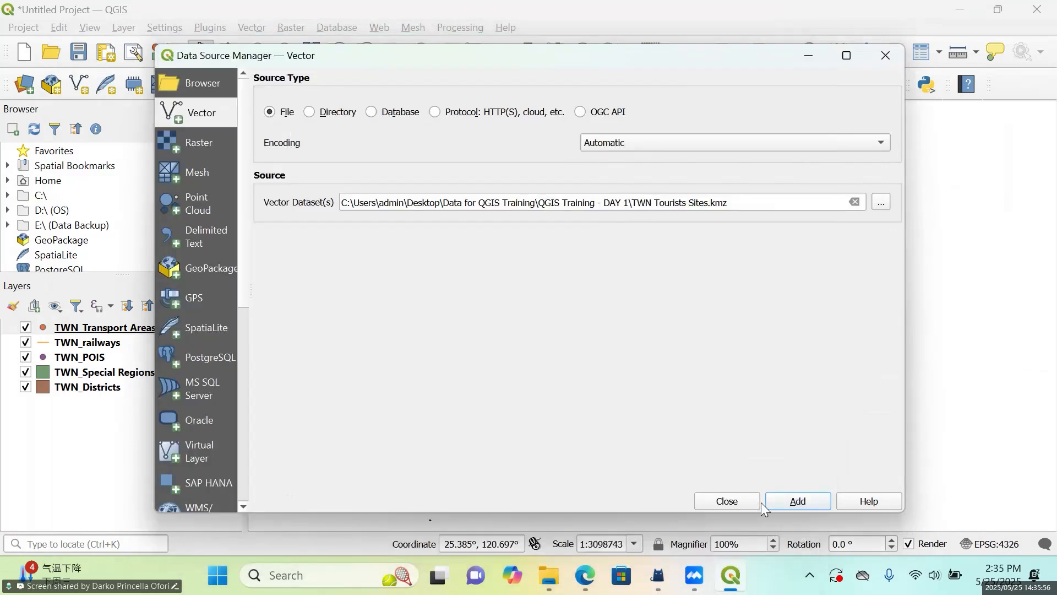
{"action": "left_click", "coordinate": [797, 502]}
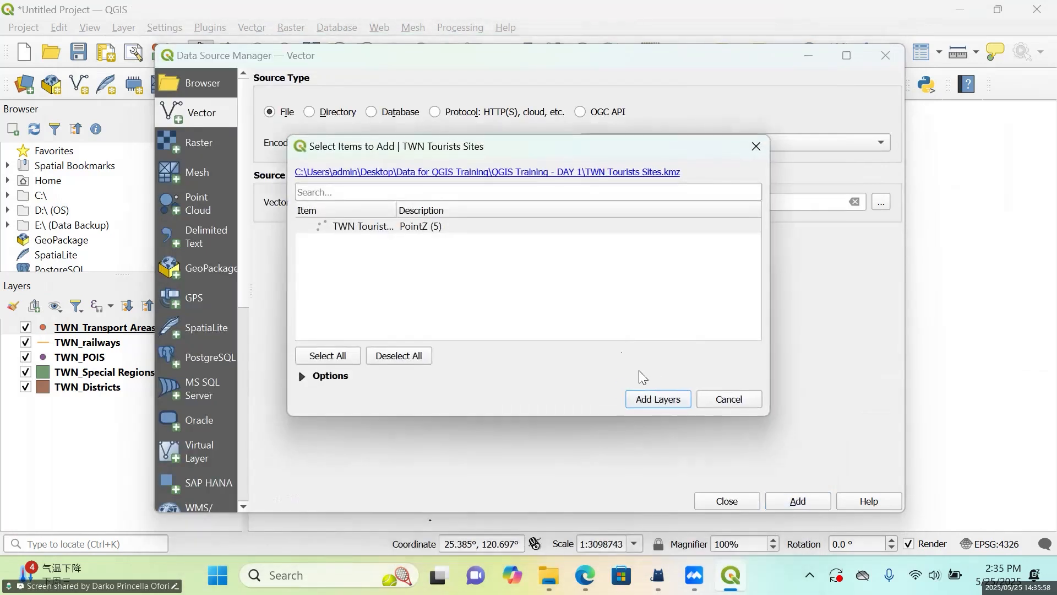
{"action": "left_click", "coordinate": [486, 230]}
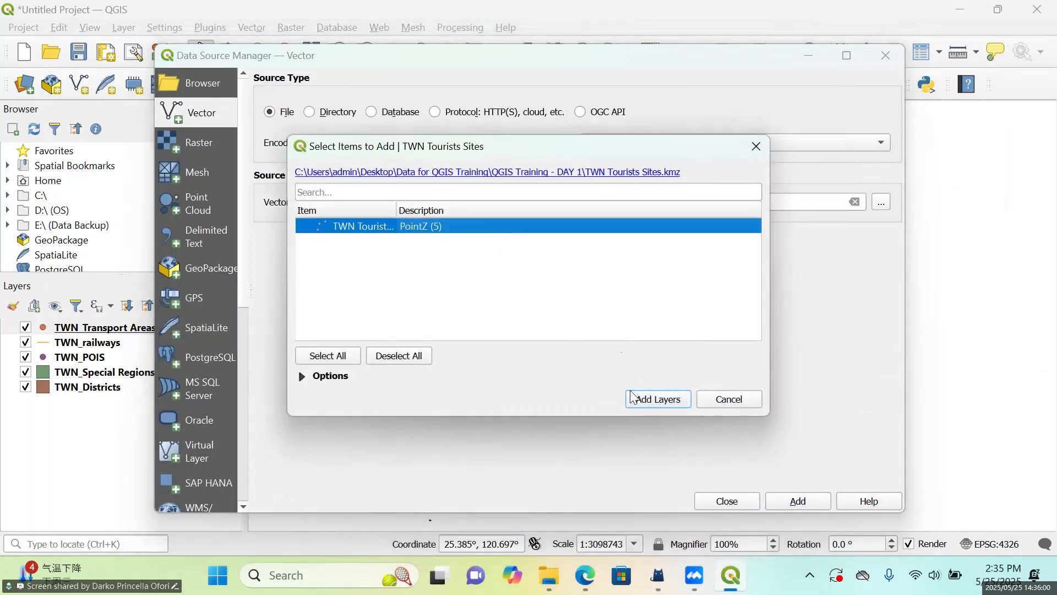
{"action": "left_click", "coordinate": [647, 399]}
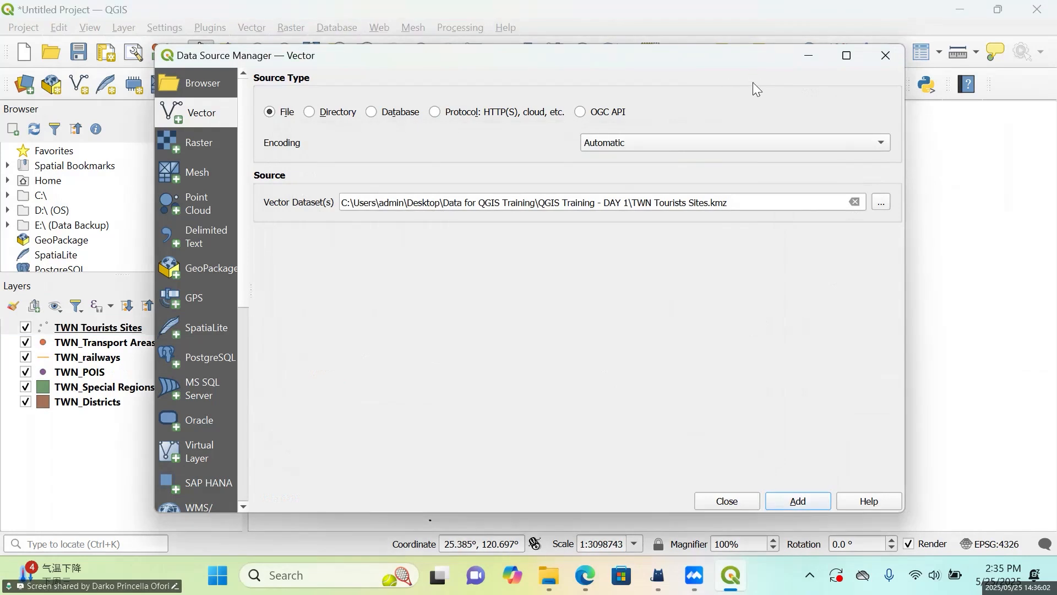
{"action": "left_click_drag", "start_coordinate": [751, 67], "coordinate": [660, 146]}
{"action": "left_click", "coordinate": [798, 132]}
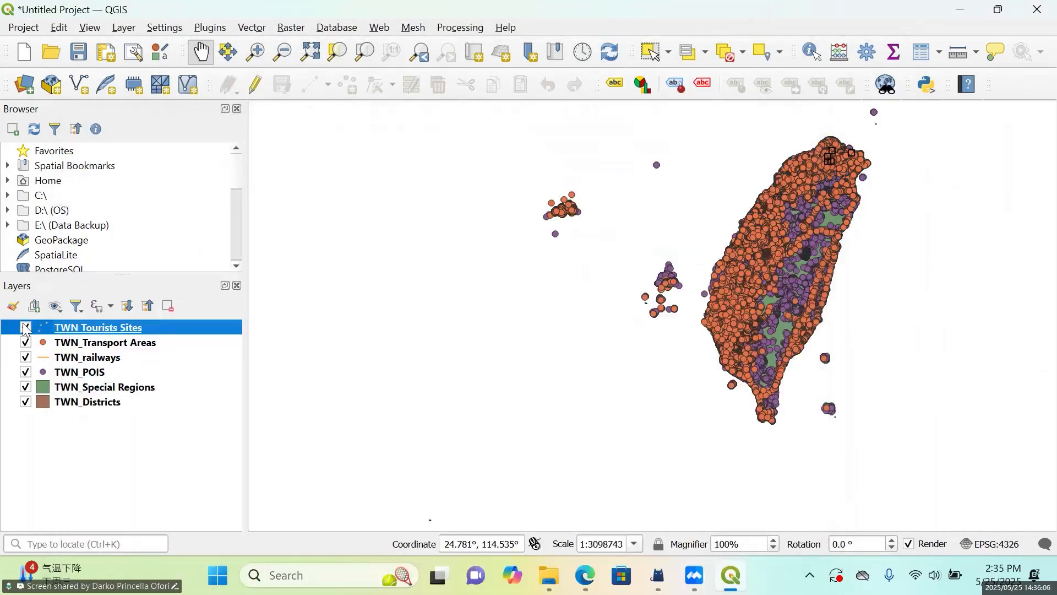
Hide every layer from TWN Tourists Sites through TWN_Special Regions, leaving only TWN_Districts displayed.
{"action": "left_click_drag", "start_coordinate": [697, 313], "coordinate": [549, 357]}
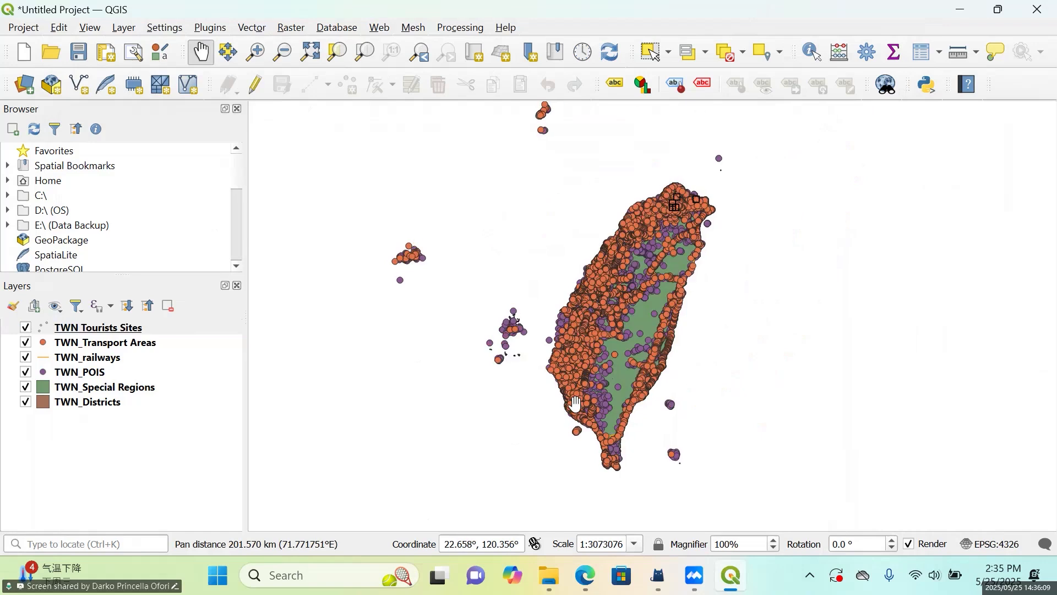
{"action": "scroll", "coordinate": [571, 402], "scroll_direction": "up", "scroll_amount": 2}
{"action": "left_click", "coordinate": [25, 327]}
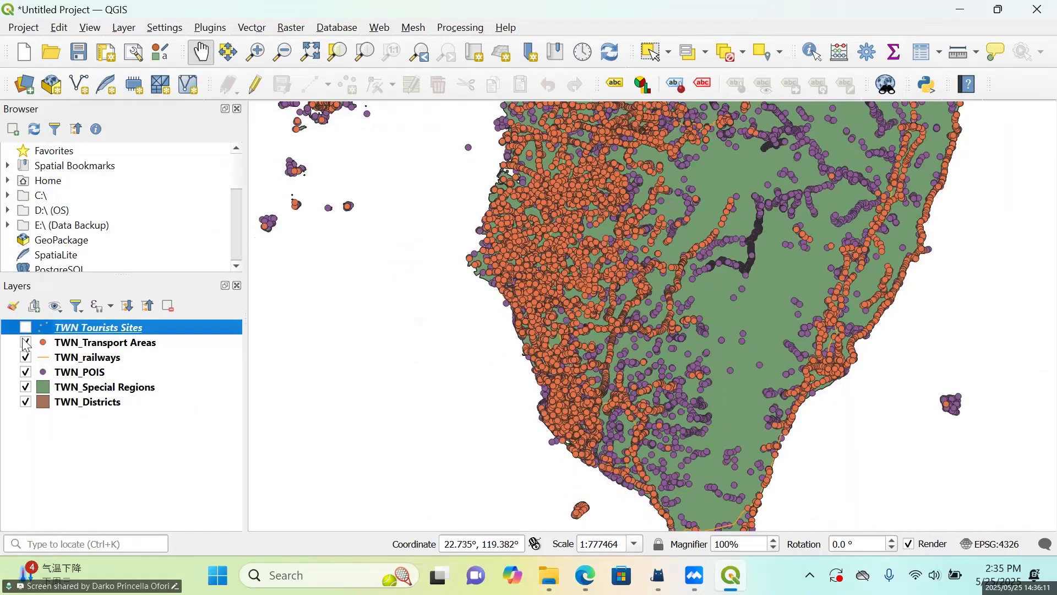
{"action": "left_click", "coordinate": [26, 342]}
{"action": "left_click", "coordinate": [26, 357]}
{"action": "left_click", "coordinate": [26, 372]}
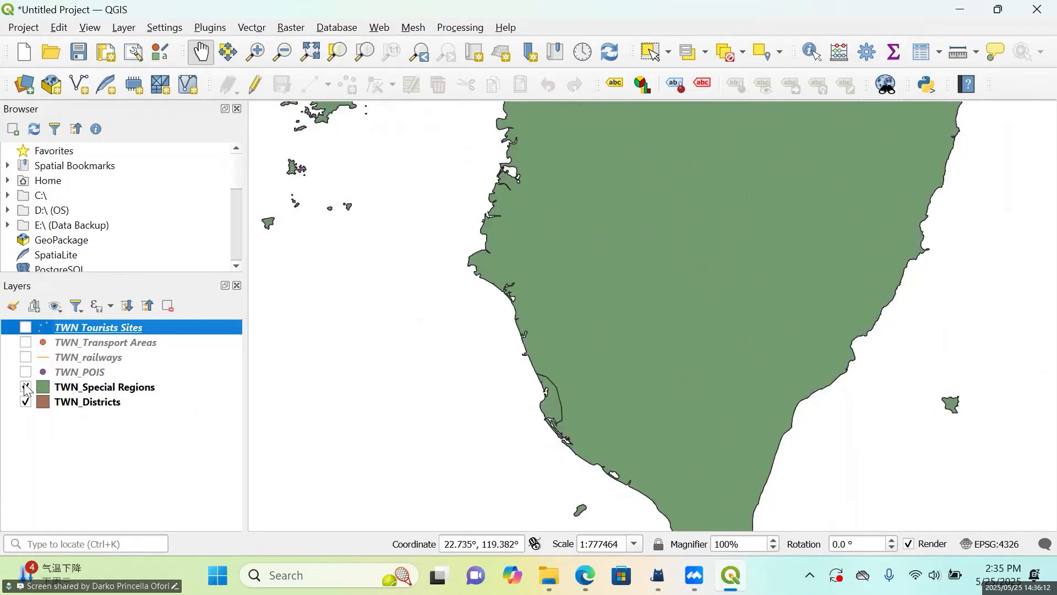
{"action": "left_click", "coordinate": [26, 387]}
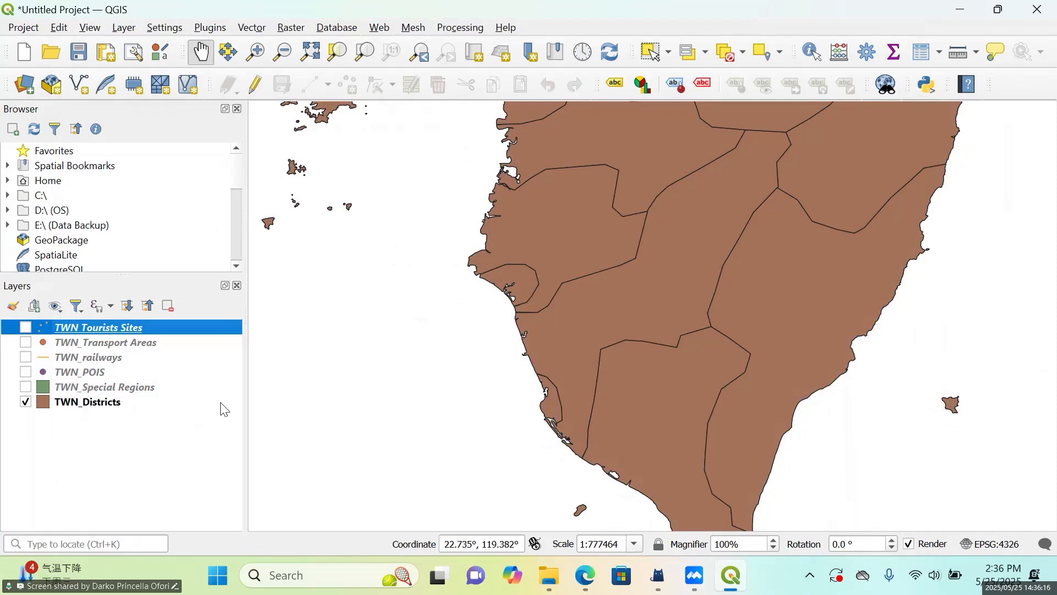
Review the osm_id, code, fclass and name records in the TWN_Transport Areas attribute table, then close it.
{"action": "right_click", "coordinate": [98, 349]}
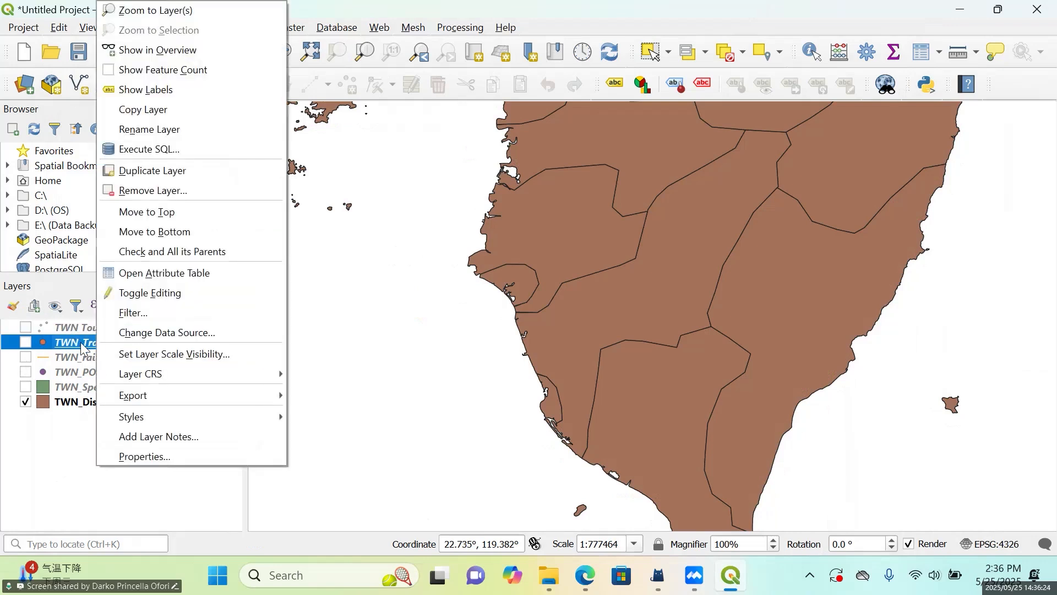
{"action": "right_click", "coordinate": [82, 343]}
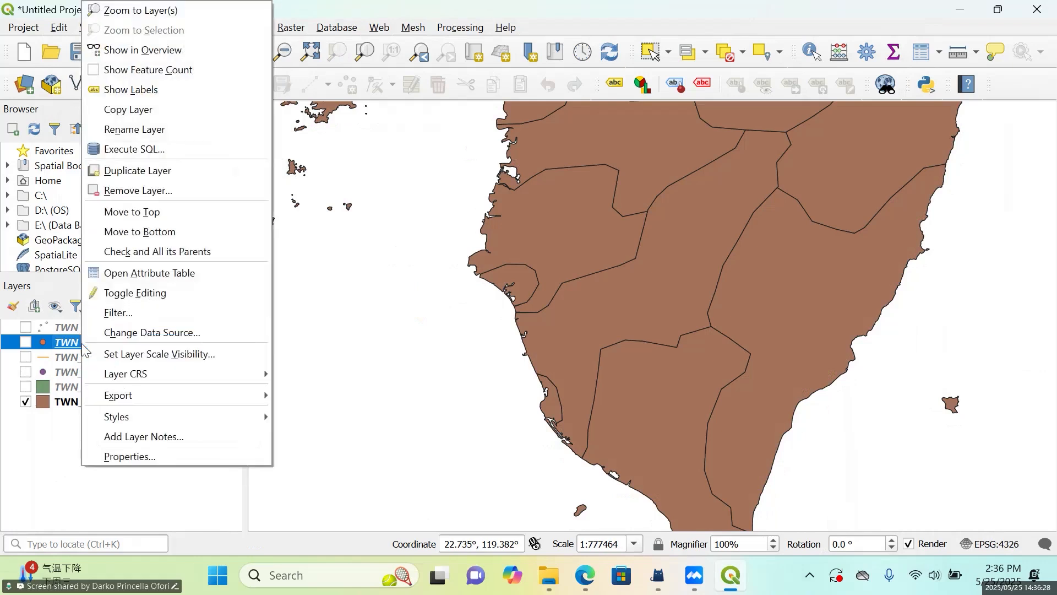
{"action": "left_click", "coordinate": [193, 274]}
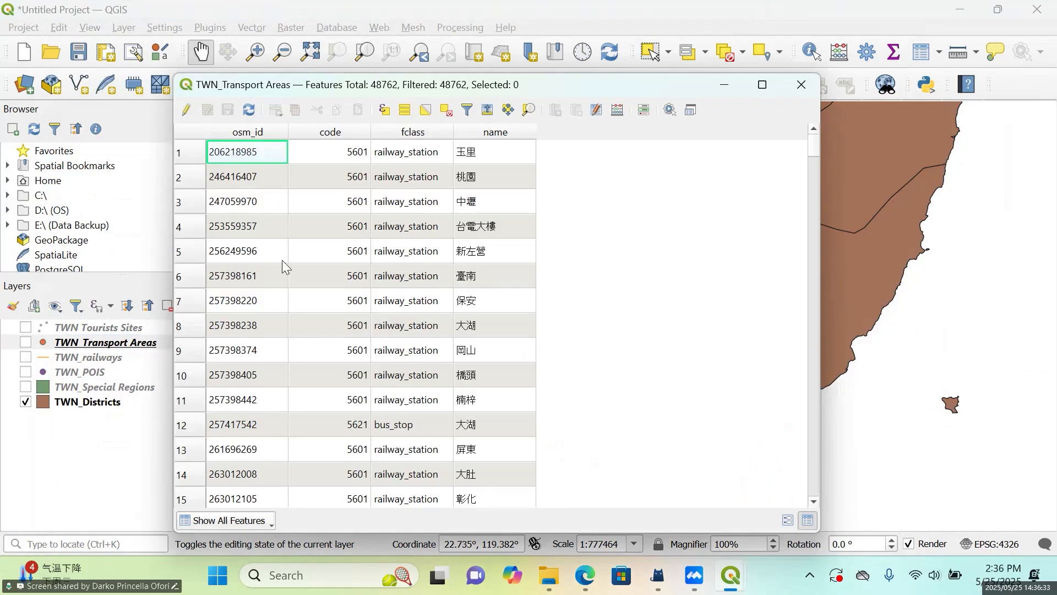
{"action": "scroll", "coordinate": [408, 263], "scroll_direction": "down", "scroll_amount": 12}
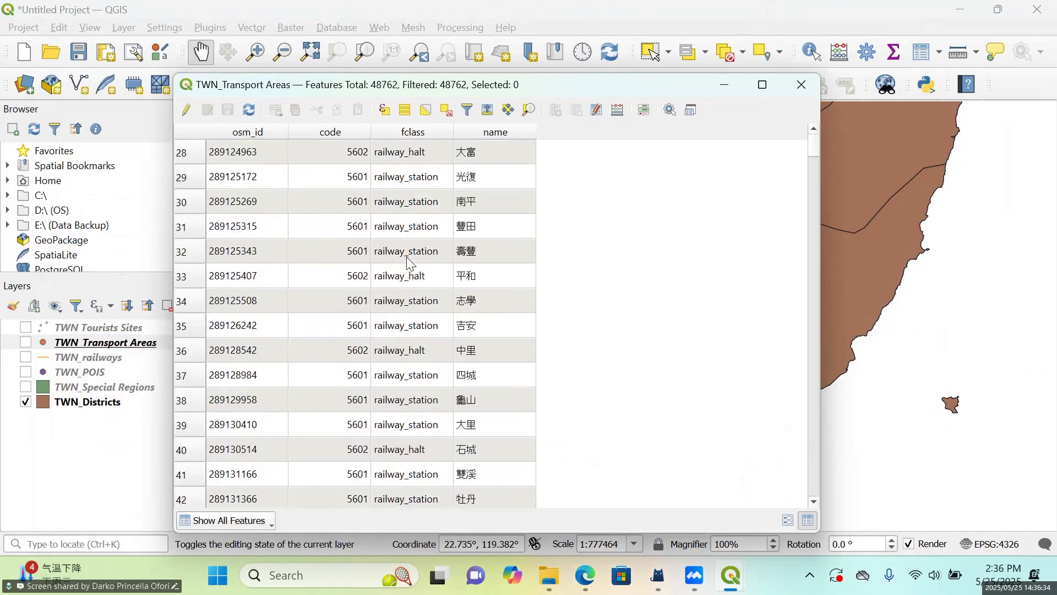
{"action": "scroll", "coordinate": [427, 286], "scroll_direction": "down", "scroll_amount": 12}
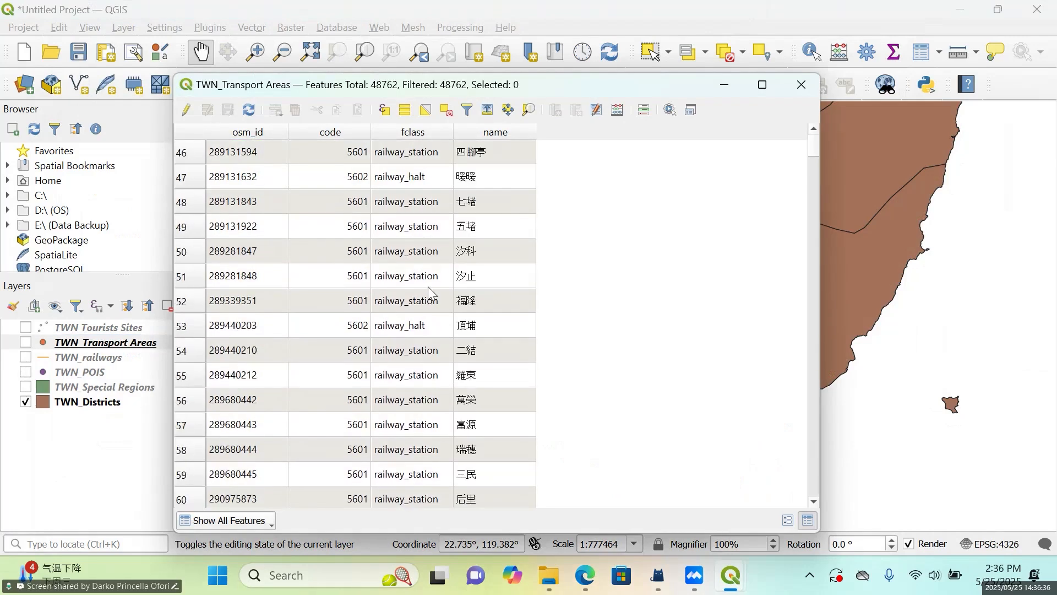
{"action": "scroll", "coordinate": [433, 287], "scroll_direction": "down", "scroll_amount": 20}
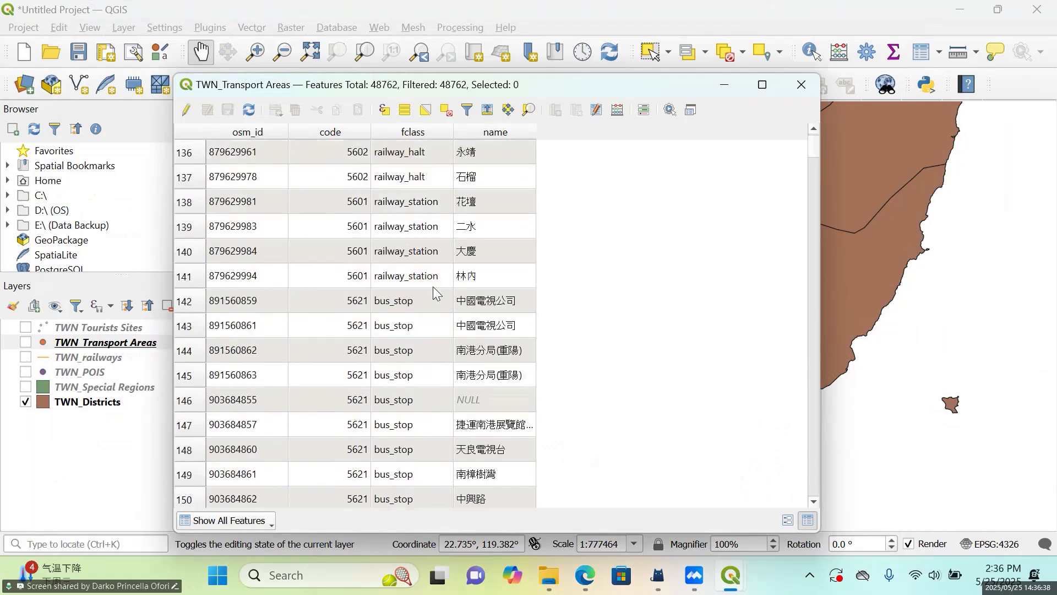
{"action": "left_click", "coordinate": [801, 85]}
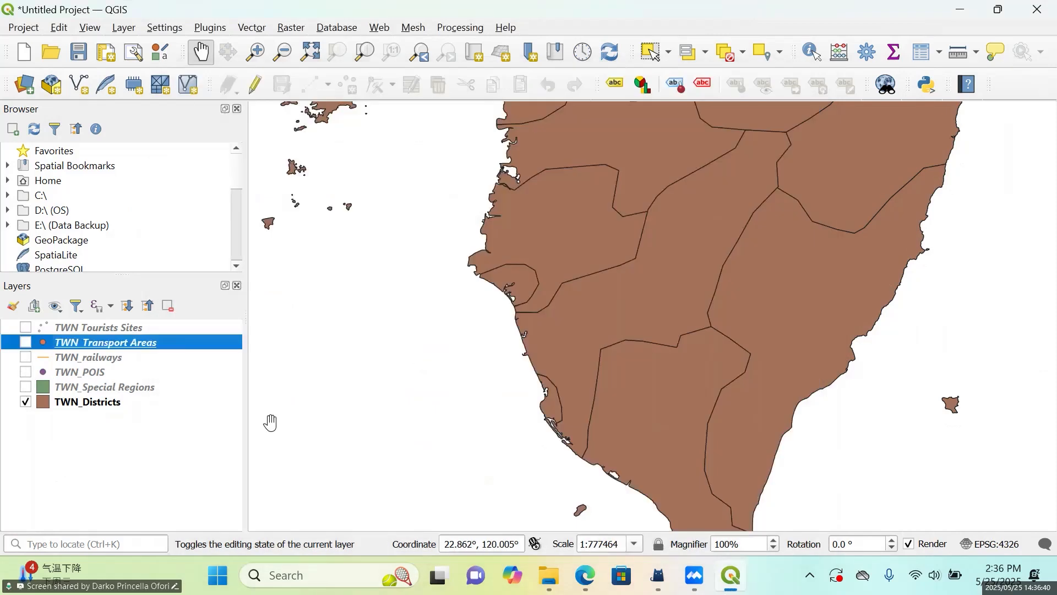
Load TWN_Climate Data.csv from the QGIS Training - DAY 1 folder as the delimited text source in the Data Source Manager.
{"action": "left_click_drag", "start_coordinate": [518, 350], "coordinate": [446, 387]}
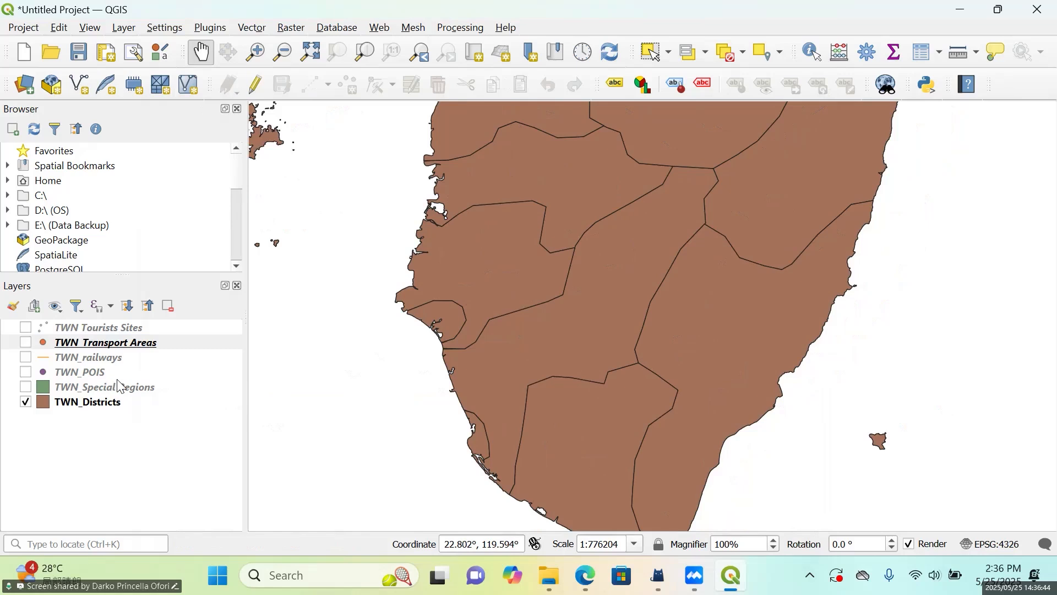
{"action": "left_click", "coordinate": [100, 331]}
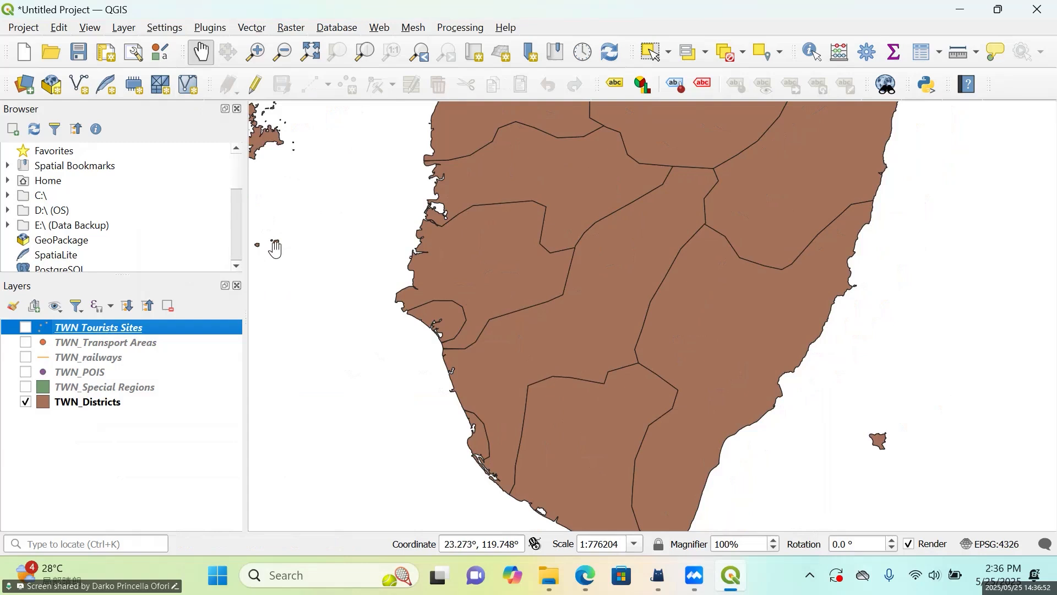
{"action": "left_click", "coordinate": [26, 86]}
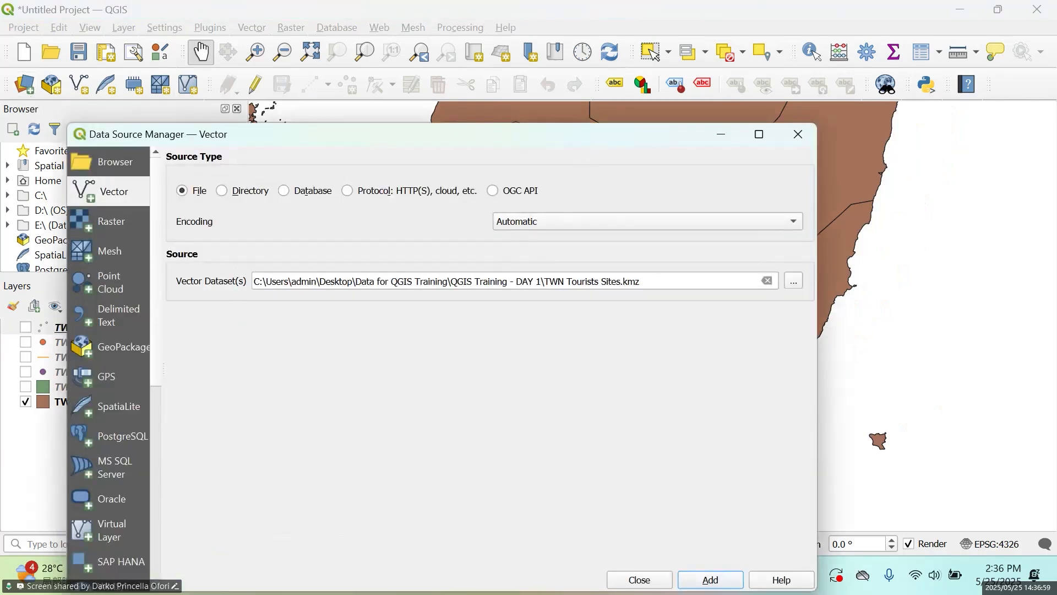
{"action": "left_click_drag", "start_coordinate": [595, 138], "coordinate": [622, 72]}
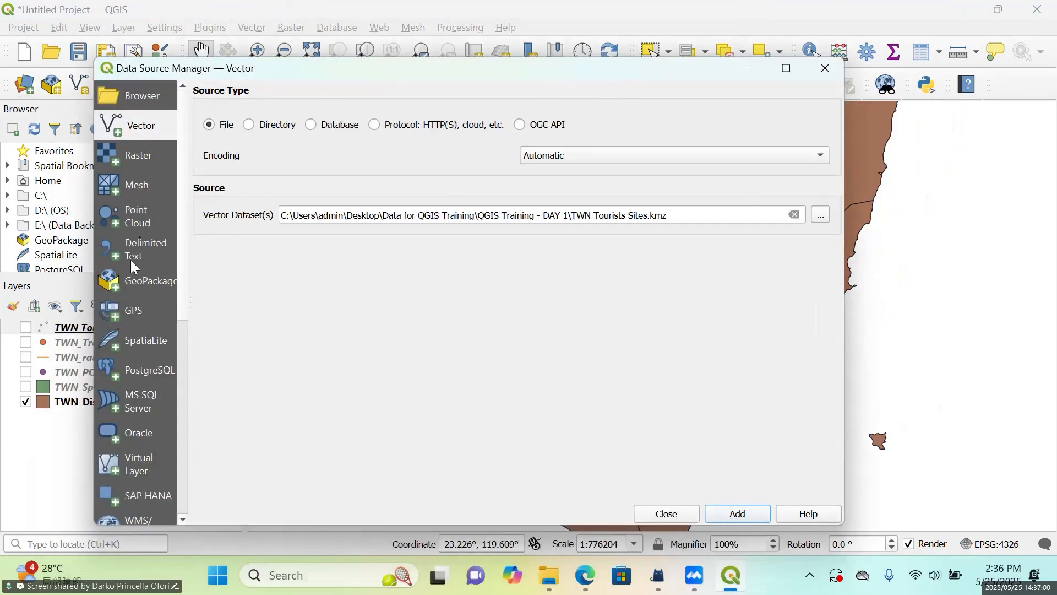
{"action": "left_click", "coordinate": [149, 251]}
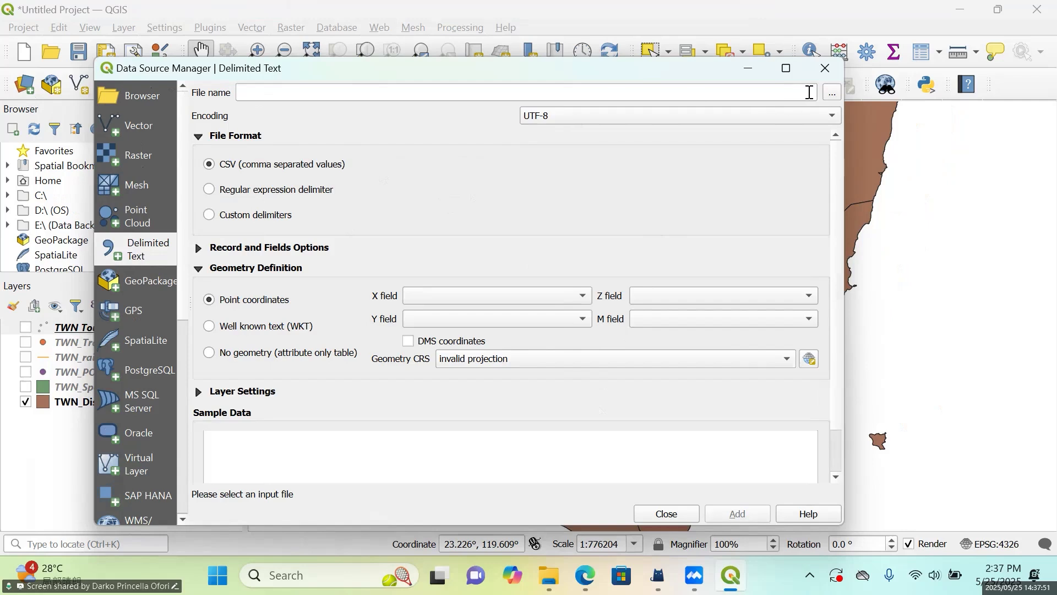
{"action": "left_click", "coordinate": [833, 94]}
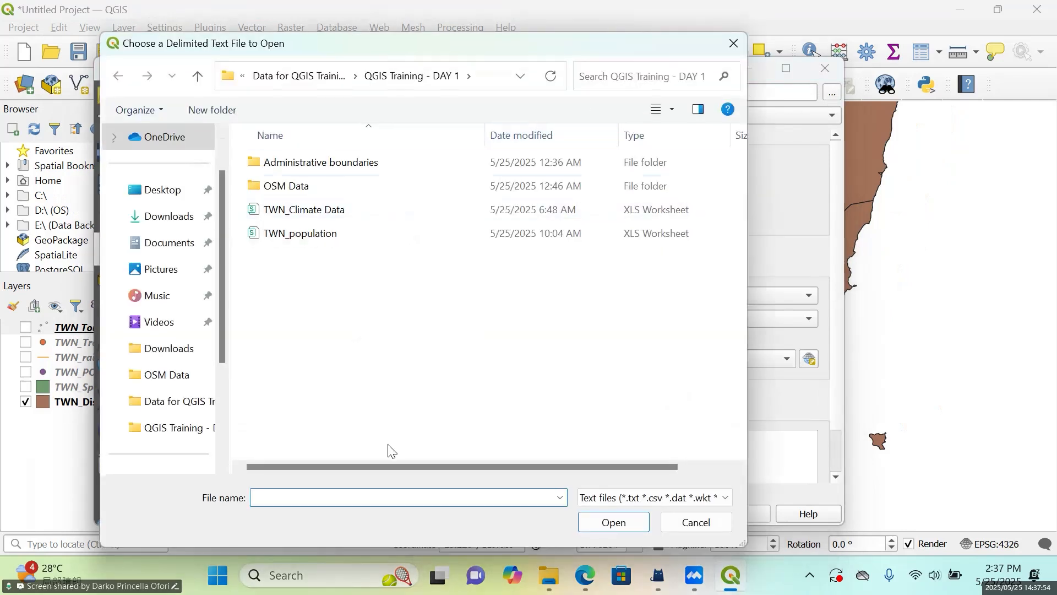
{"action": "left_click_drag", "start_coordinate": [482, 465], "coordinate": [394, 464]}
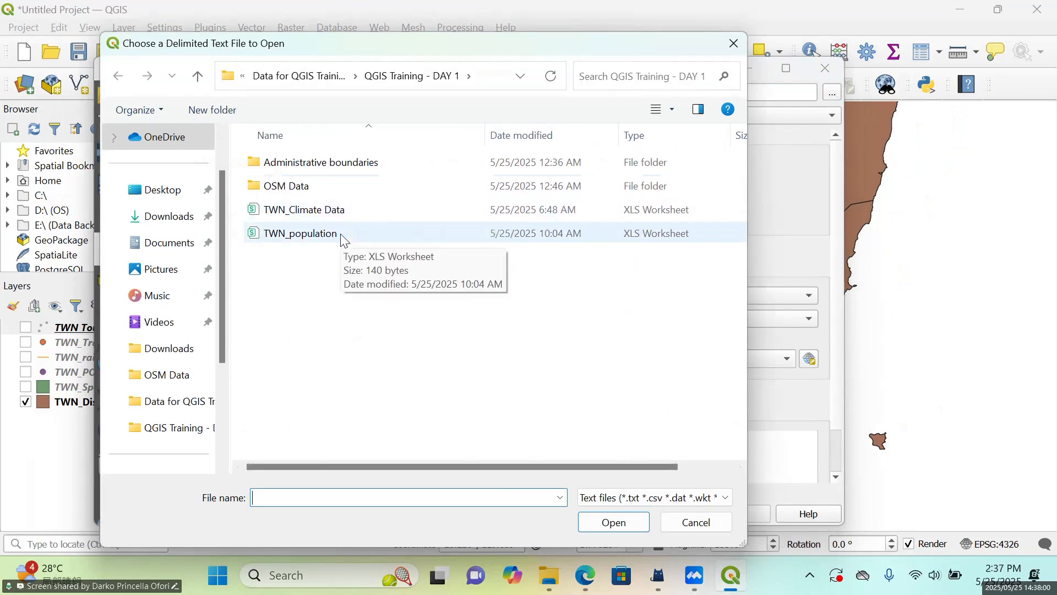
{"action": "left_click", "coordinate": [352, 209]}
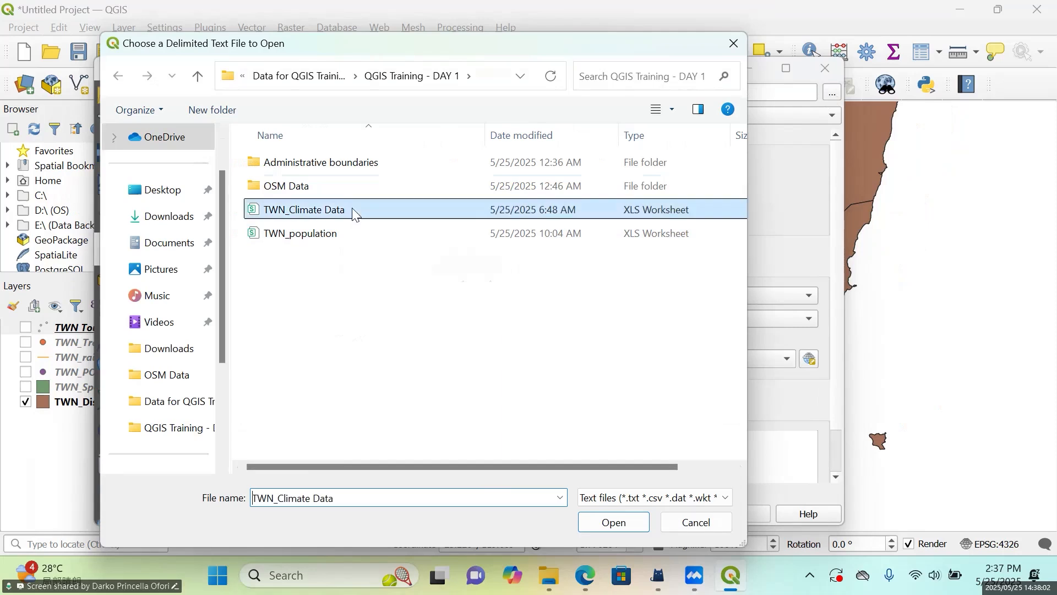
{"action": "left_click", "coordinate": [614, 522]}
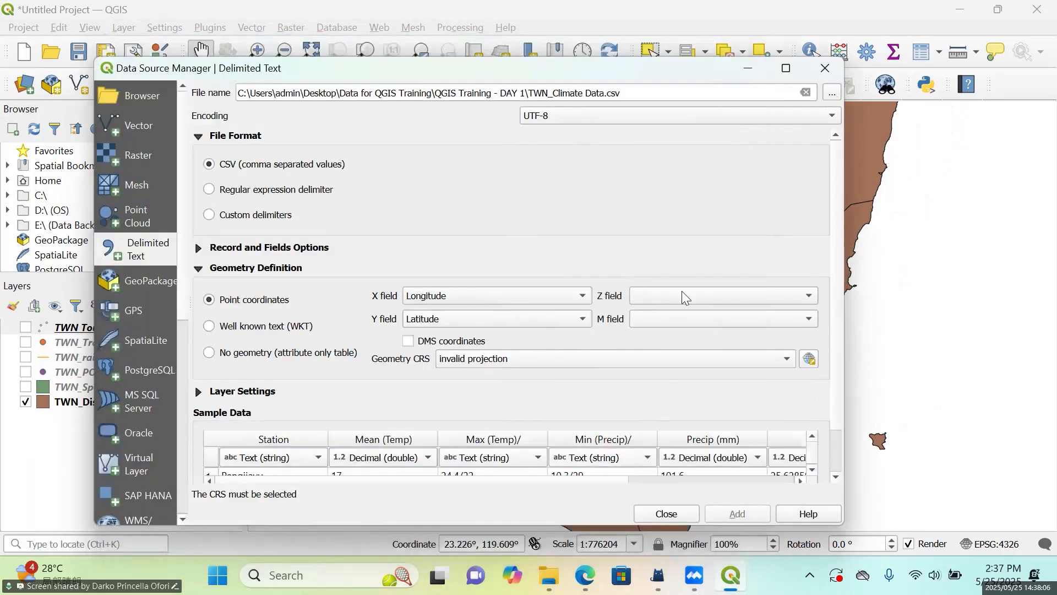
Examine the climate CSV's sample data, checking the station rows and the temperature, precipitation, Latitude and Longitude columns.
{"action": "scroll", "coordinate": [749, 180], "scroll_direction": "down", "scroll_amount": 1}
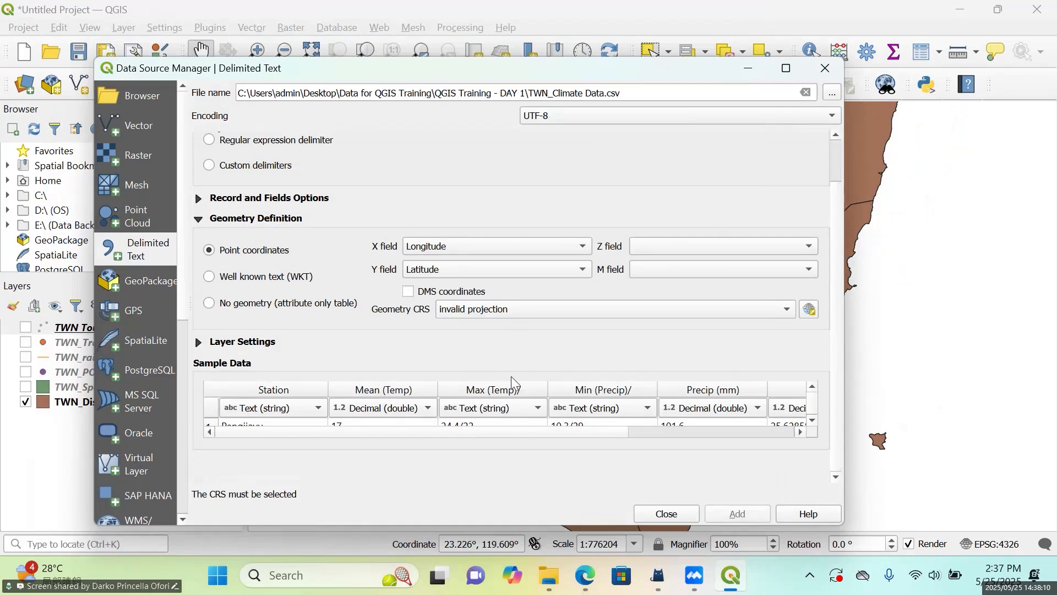
{"action": "scroll", "coordinate": [712, 411], "scroll_direction": "down", "scroll_amount": 1}
{"action": "scroll", "coordinate": [711, 410], "scroll_direction": "up", "scroll_amount": 1}
{"action": "left_click", "coordinate": [813, 421]}
{"action": "left_click", "coordinate": [813, 421]}
{"action": "left_click", "coordinate": [814, 420]}
{"action": "left_click", "coordinate": [814, 421]}
{"action": "left_click", "coordinate": [813, 421]}
{"action": "left_click", "coordinate": [813, 421]}
{"action": "left_click", "coordinate": [813, 421]}
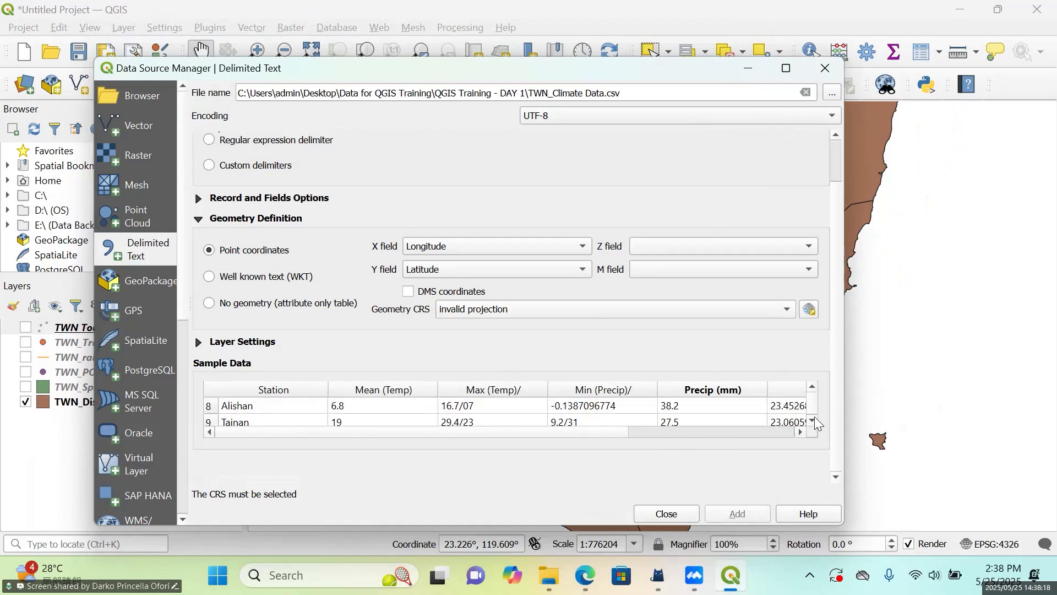
{"action": "left_click", "coordinate": [814, 420]}
{"action": "left_click", "coordinate": [813, 420]}
{"action": "left_click_drag", "start_coordinate": [560, 432], "coordinate": [755, 438]}
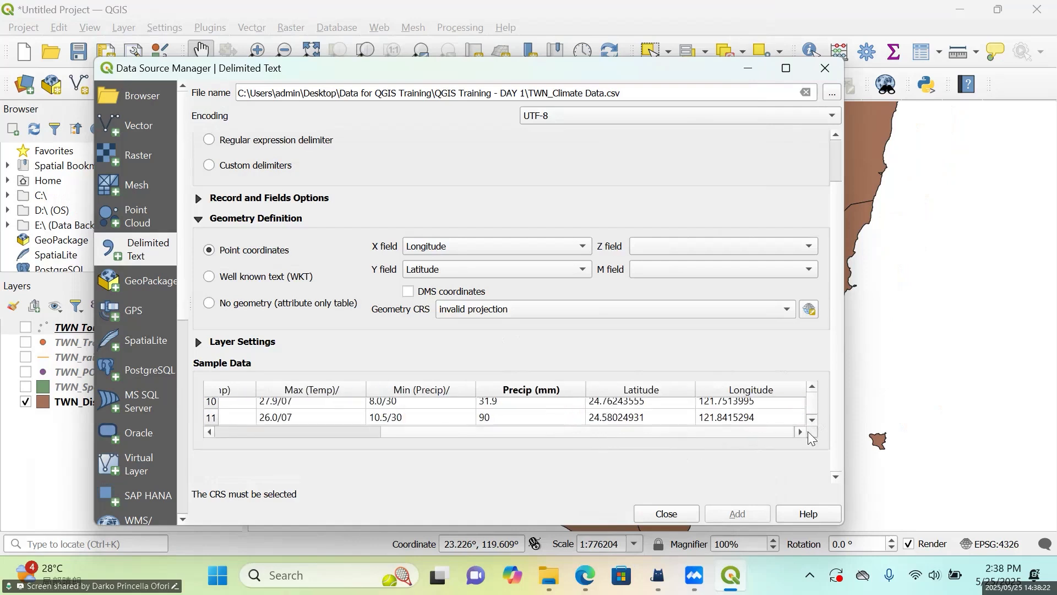
{"action": "left_click", "coordinate": [814, 385]}
{"action": "left_click", "coordinate": [815, 385]}
{"action": "left_click", "coordinate": [815, 385]}
{"action": "left_click", "coordinate": [815, 385]}
{"action": "left_click", "coordinate": [815, 385]}
{"action": "left_click", "coordinate": [815, 385]}
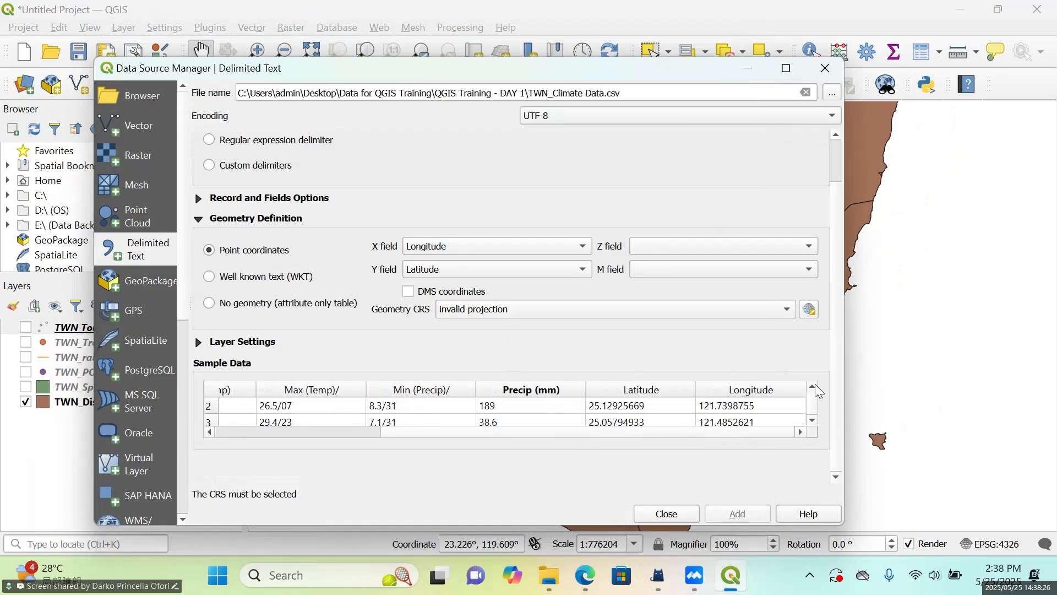
{"action": "left_click", "coordinate": [815, 386]}
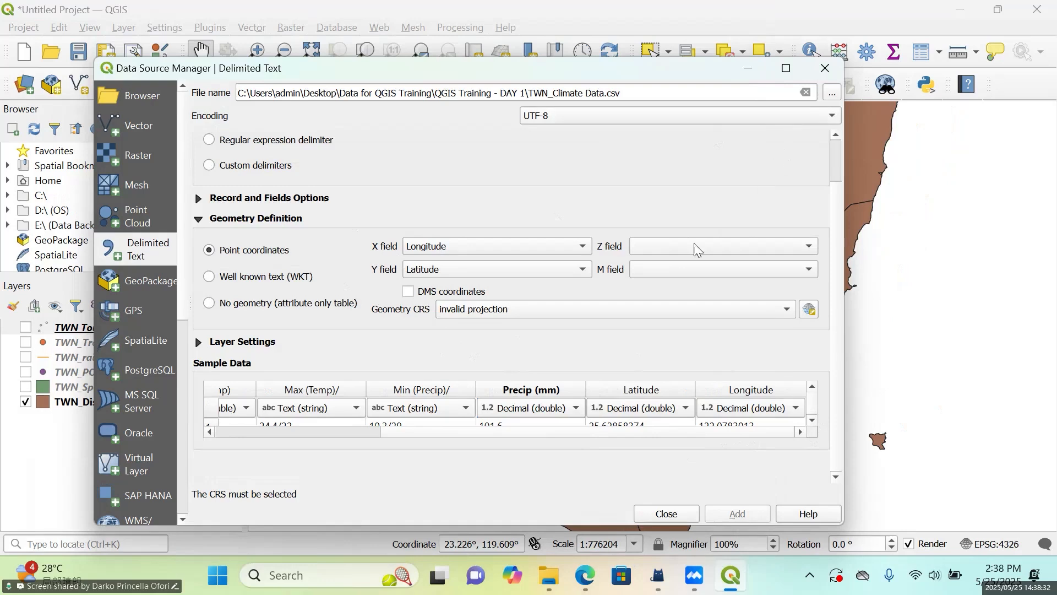
Open the TWN_Climate Data CSV from File Explorer in the spreadsheet program, review its station table, close it and return to QGIS.
{"action": "left_click", "coordinate": [550, 576]}
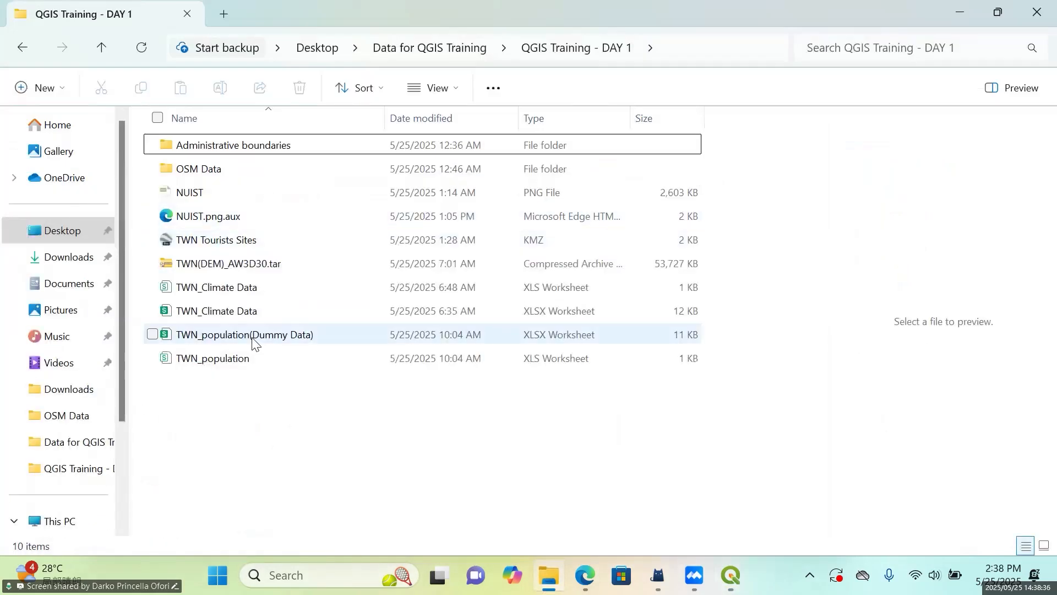
{"action": "left_click", "coordinate": [262, 288]}
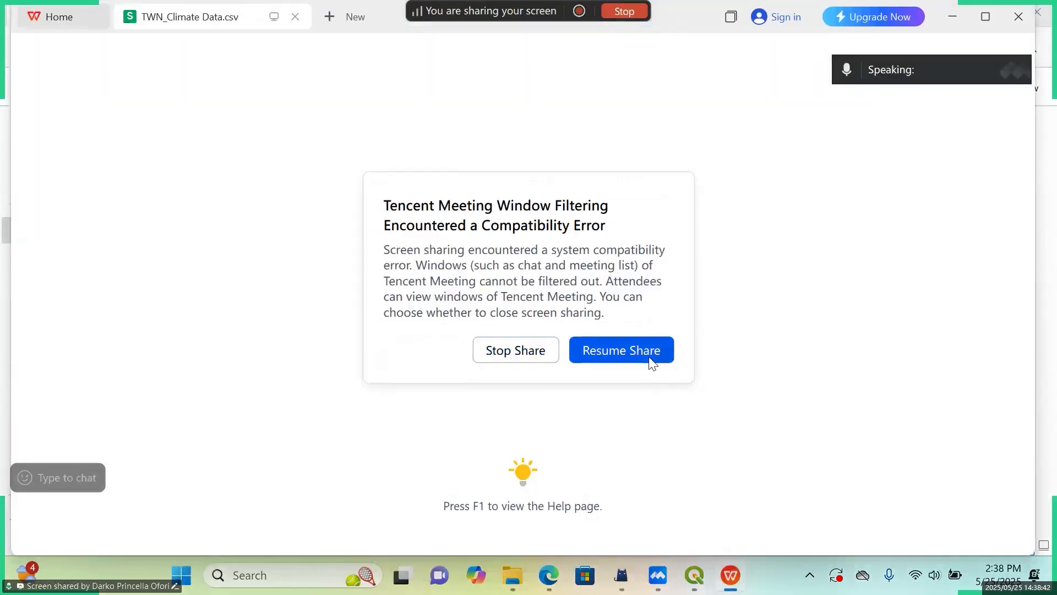
{"action": "left_click", "coordinate": [650, 359]}
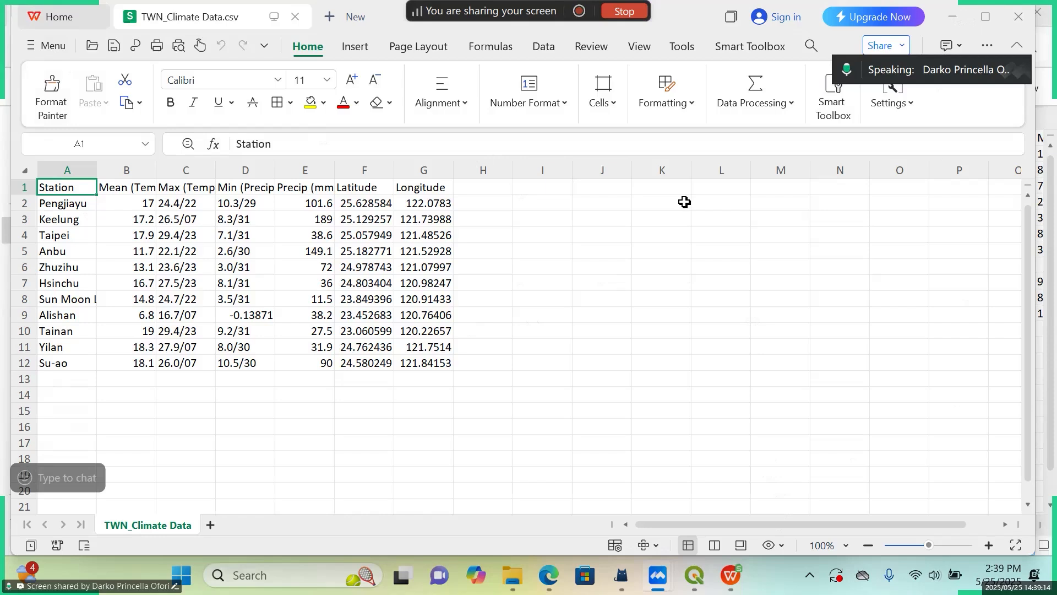
{"action": "left_click", "coordinate": [1019, 17]}
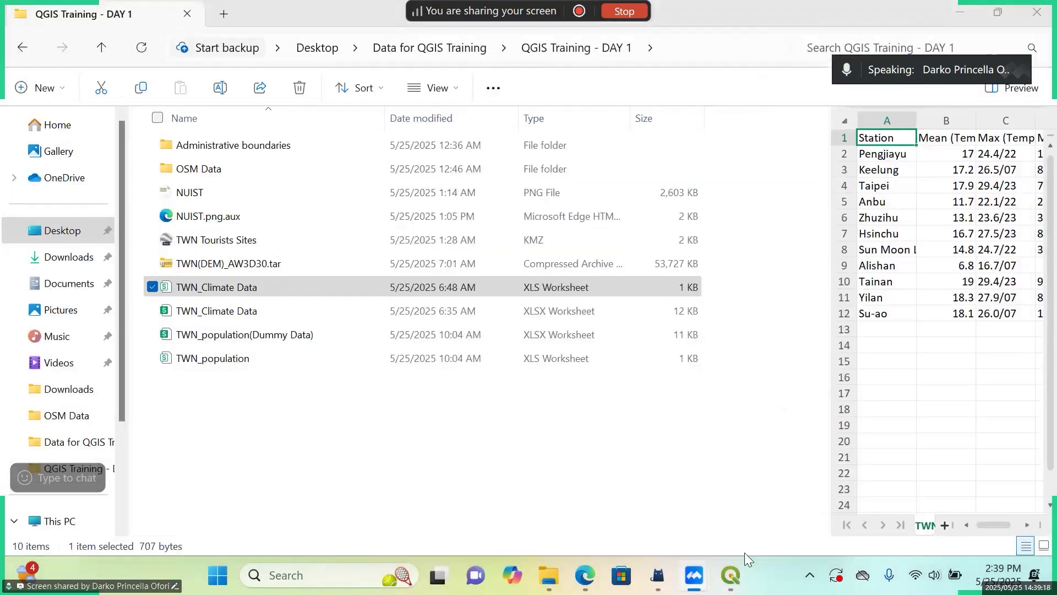
{"action": "left_click", "coordinate": [730, 586]}
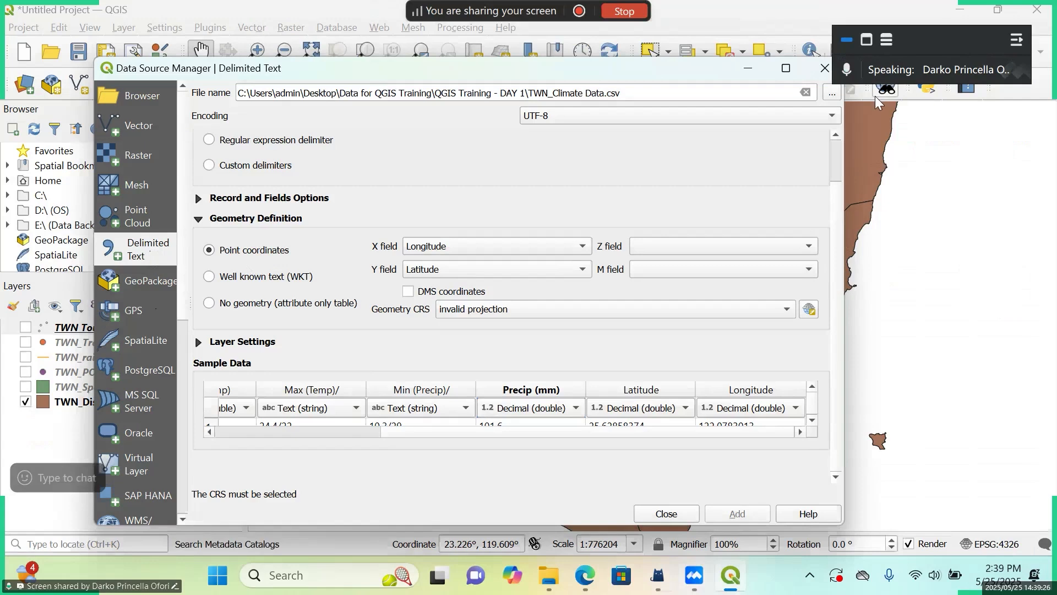
{"action": "left_click", "coordinate": [832, 95]}
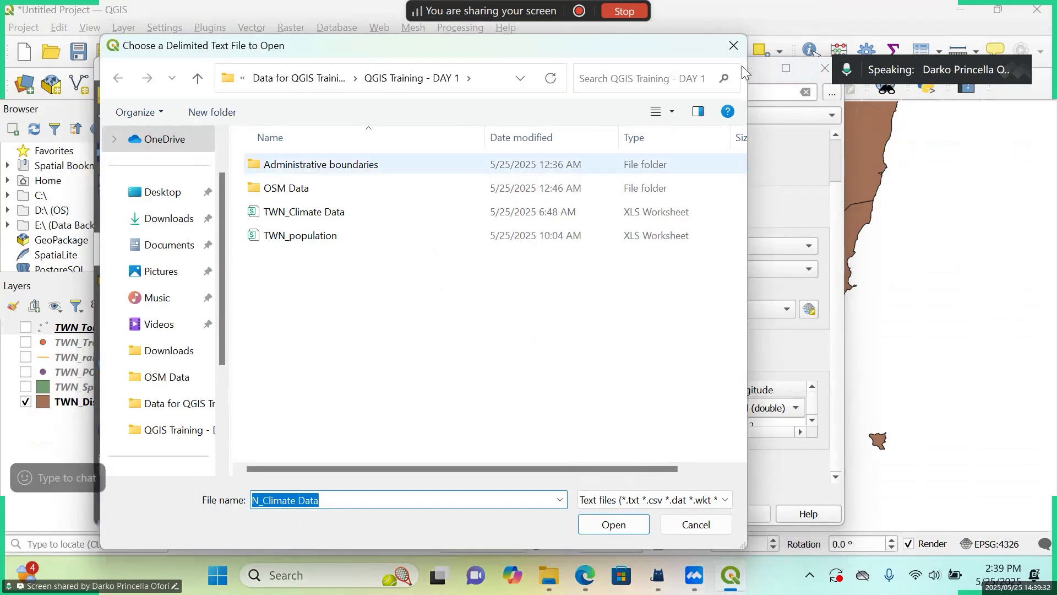
{"action": "left_click", "coordinate": [734, 43]}
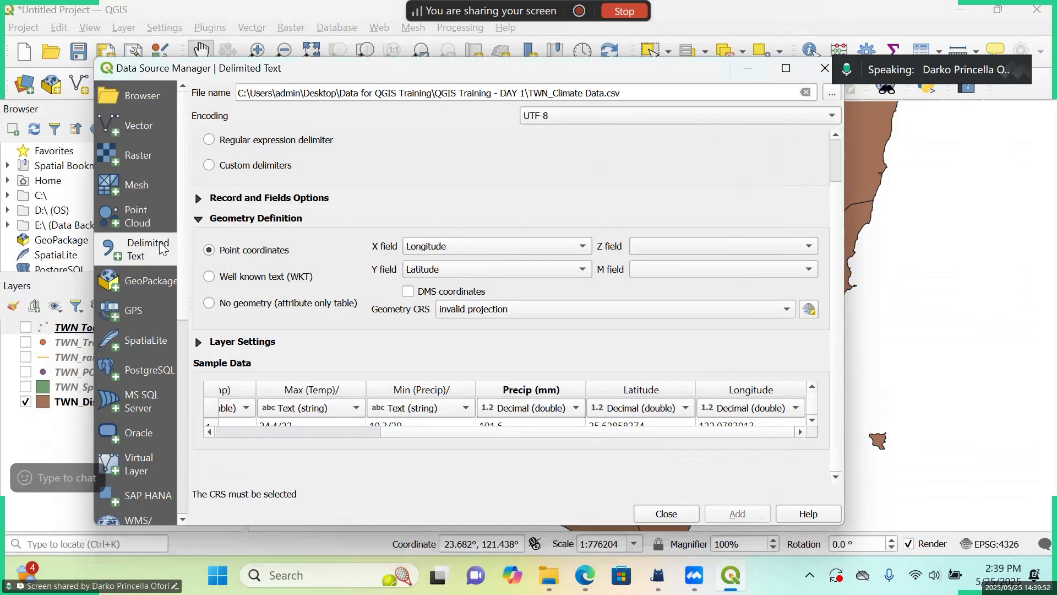
{"action": "left_click", "coordinate": [828, 96]}
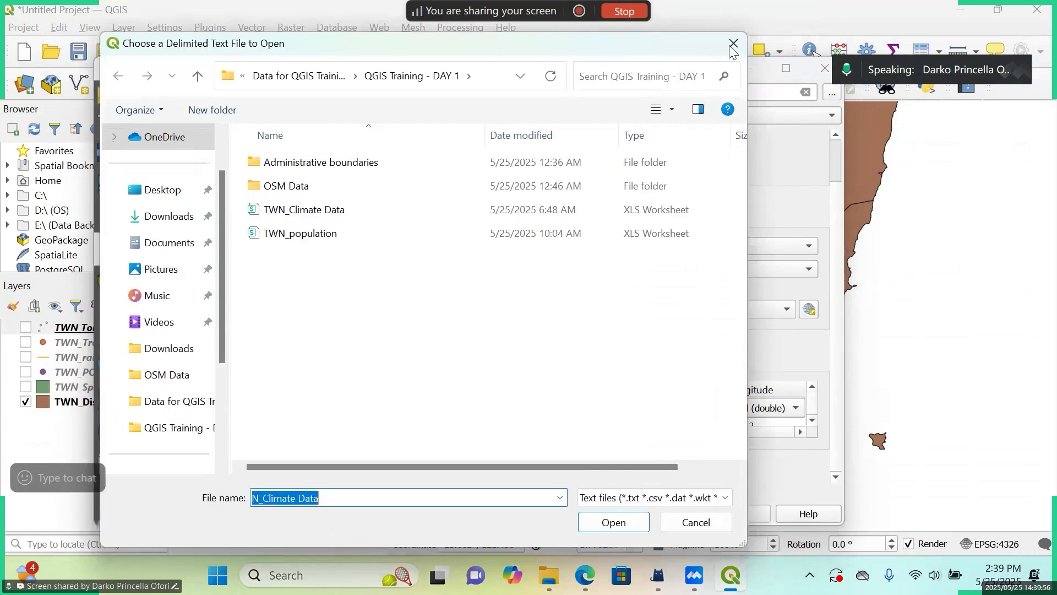
{"action": "key", "text": "Return"}
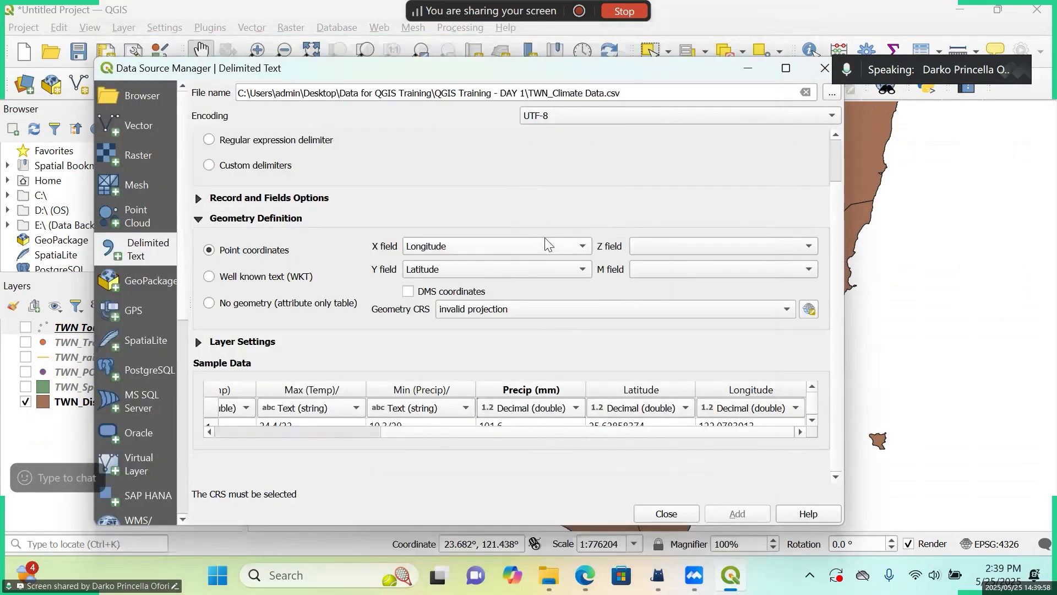
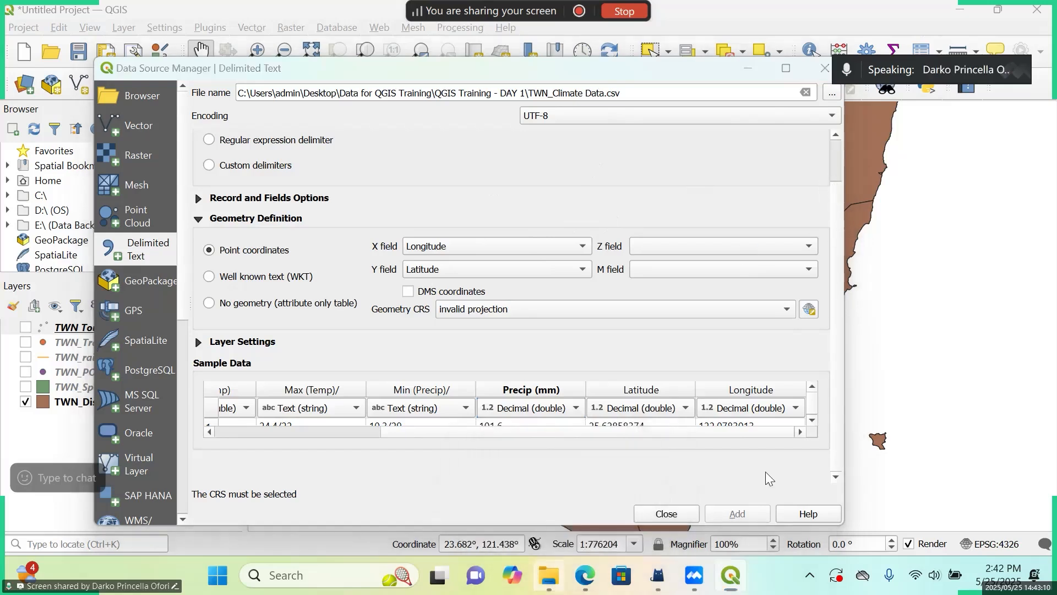
Reopen the TWN_Climate Data CSV in the spreadsheet program to inspect its station columns, and switch back to QGIS.
{"action": "left_click", "coordinate": [548, 575]}
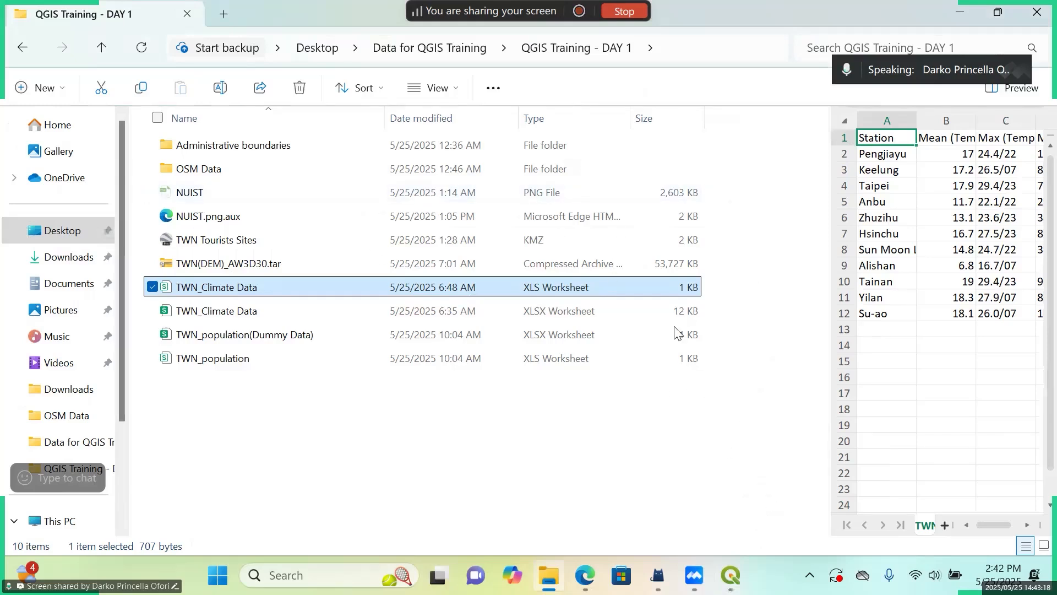
{"action": "key", "text": "Return"}
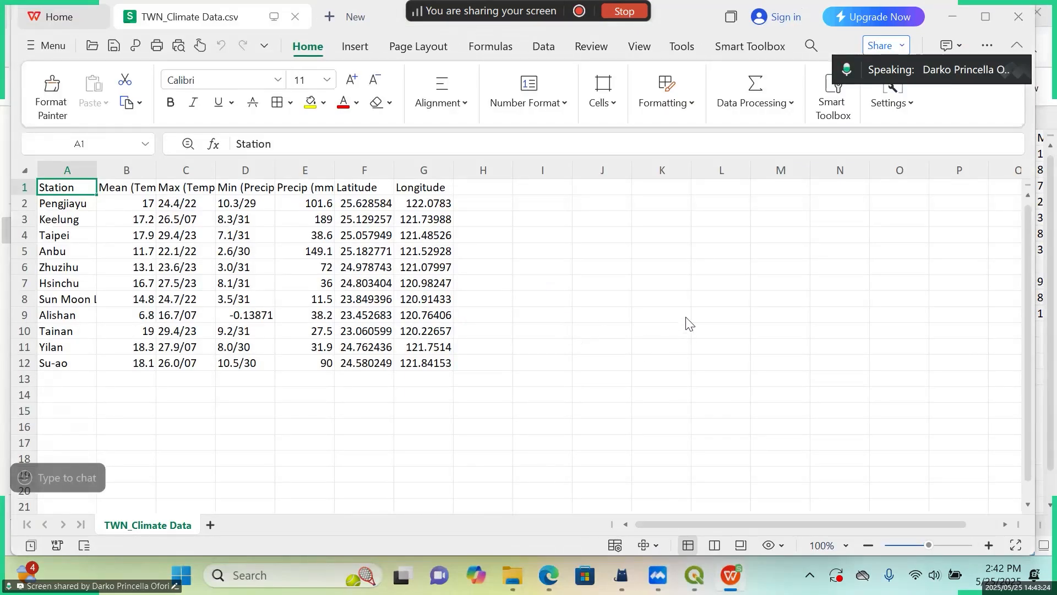
{"action": "key", "text": "alt+Tab"}
{"action": "key", "text": "alt+Tab"}
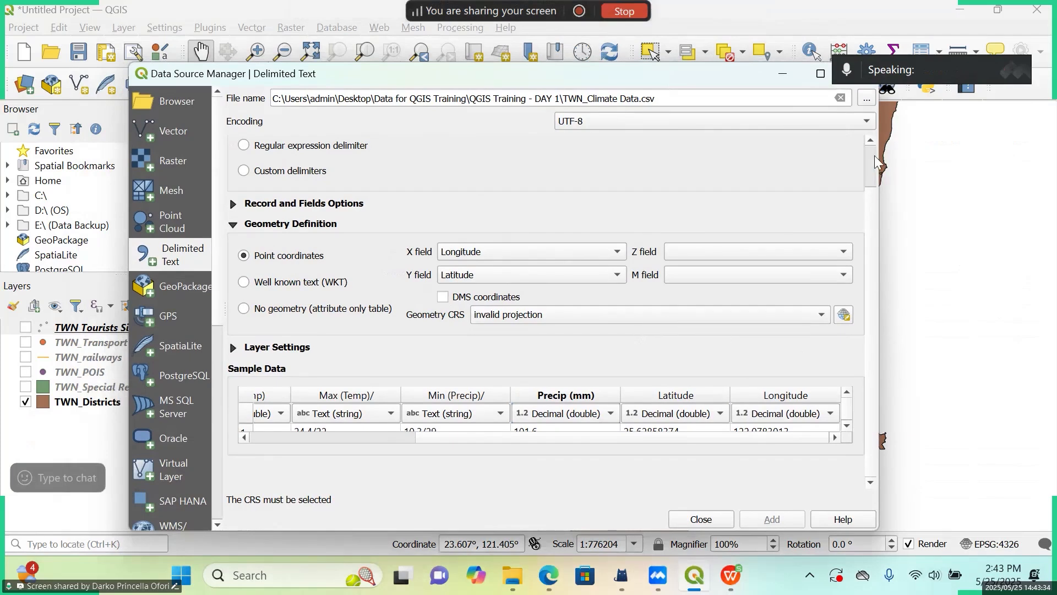
Set the Geometry CRS to Project CRS: EPSG:4326 - WGS 84 and add the climate CSV as a point layer.
{"action": "left_click", "coordinate": [822, 314]}
{"action": "left_click", "coordinate": [821, 331]}
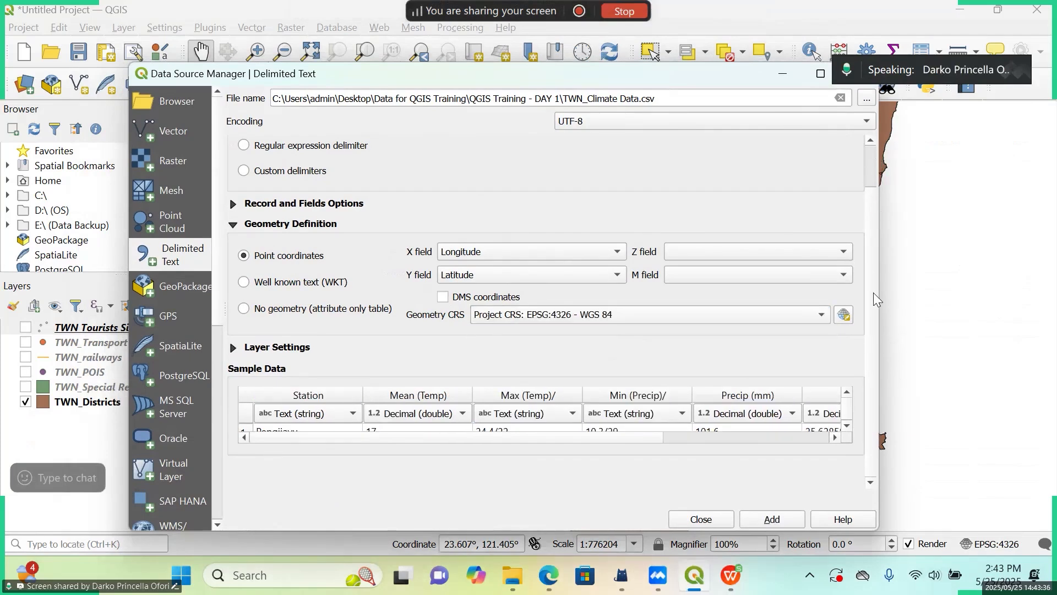
{"action": "left_click", "coordinate": [820, 315]}
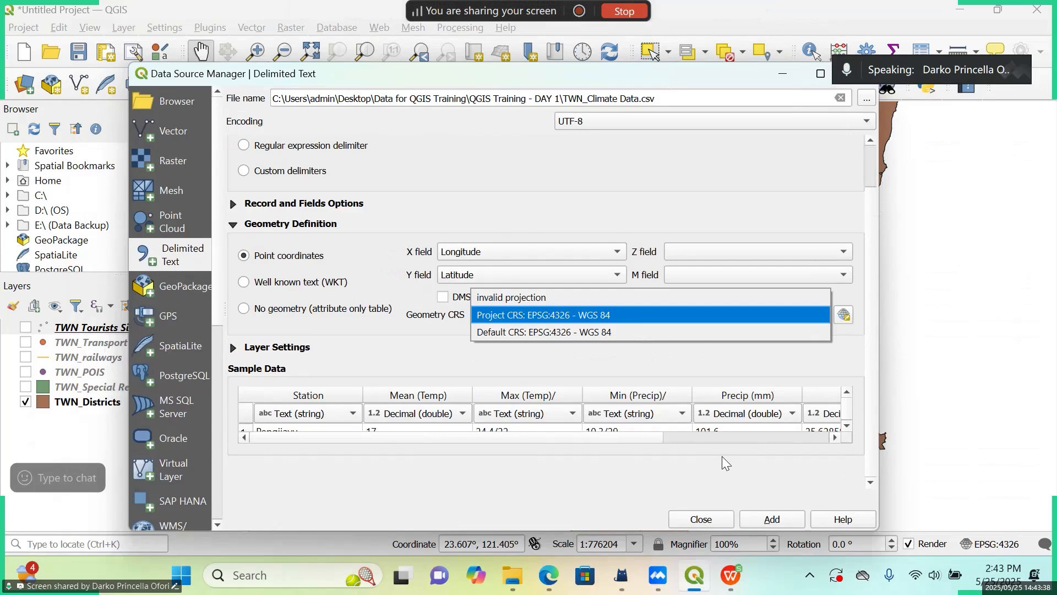
{"action": "left_click", "coordinate": [615, 315]}
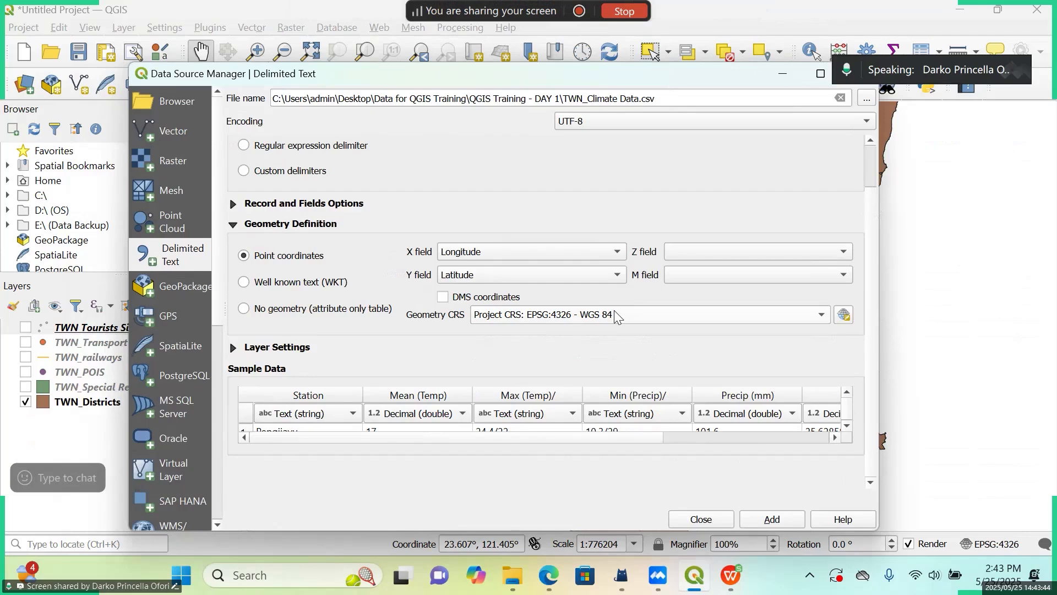
{"action": "scroll", "coordinate": [616, 315], "scroll_direction": "up", "scroll_amount": 1}
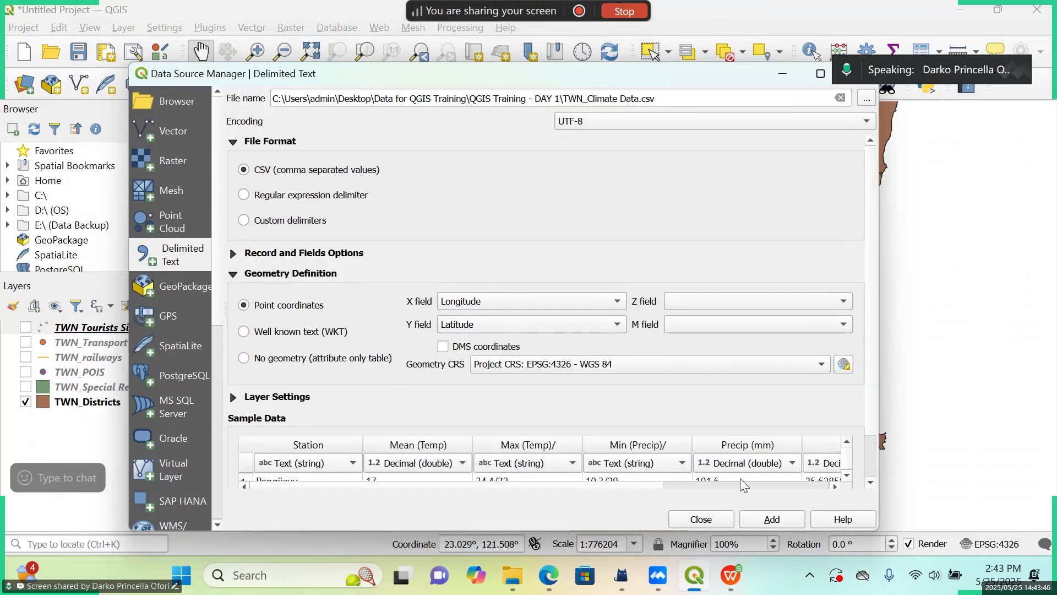
{"action": "scroll", "coordinate": [782, 468], "scroll_direction": "down", "scroll_amount": 1}
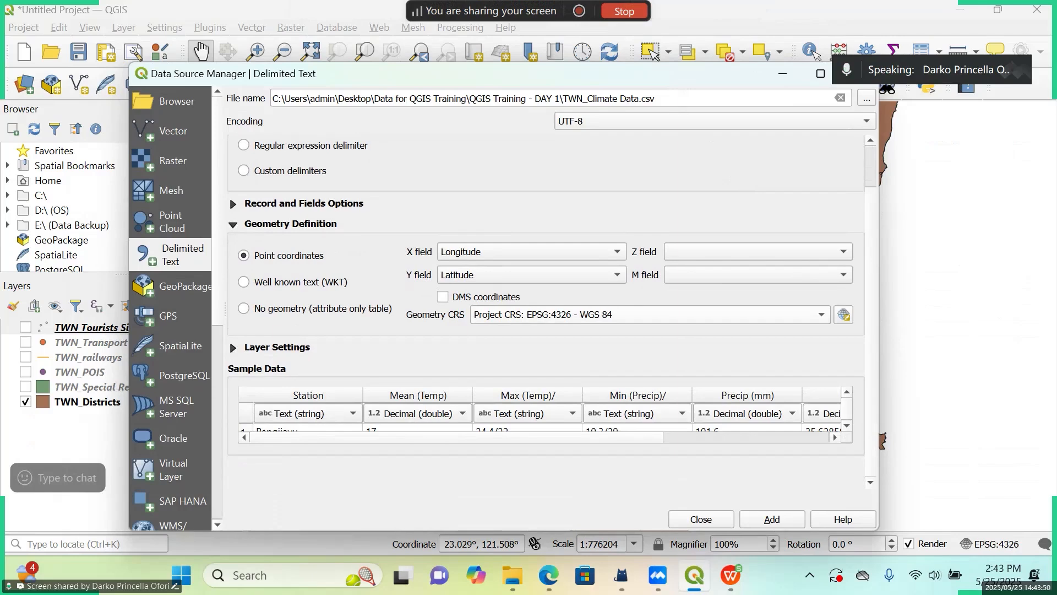
{"action": "left_click", "coordinate": [820, 315]}
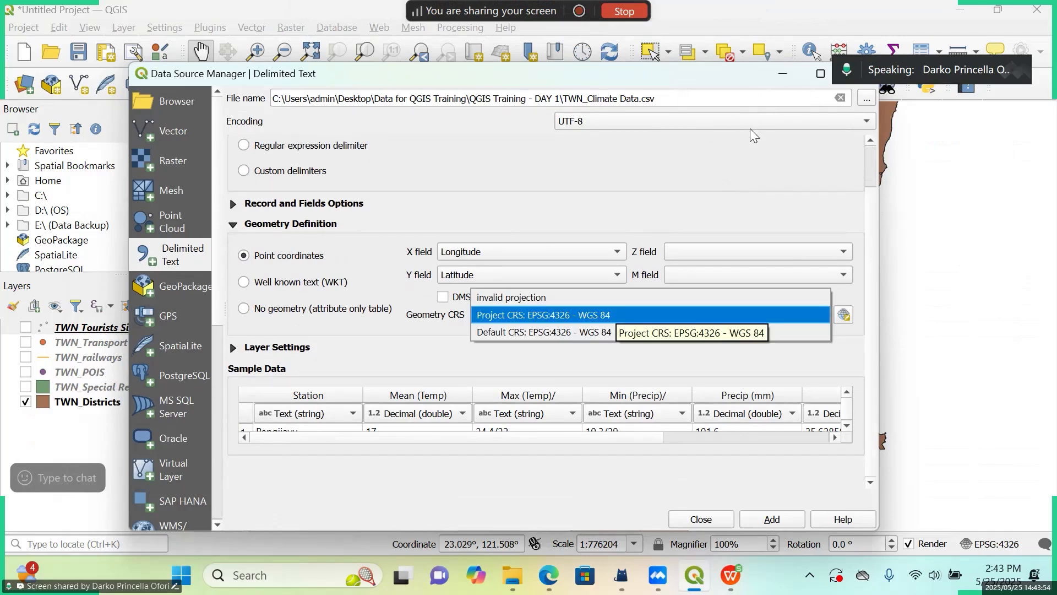
{"action": "left_click", "coordinate": [602, 316]}
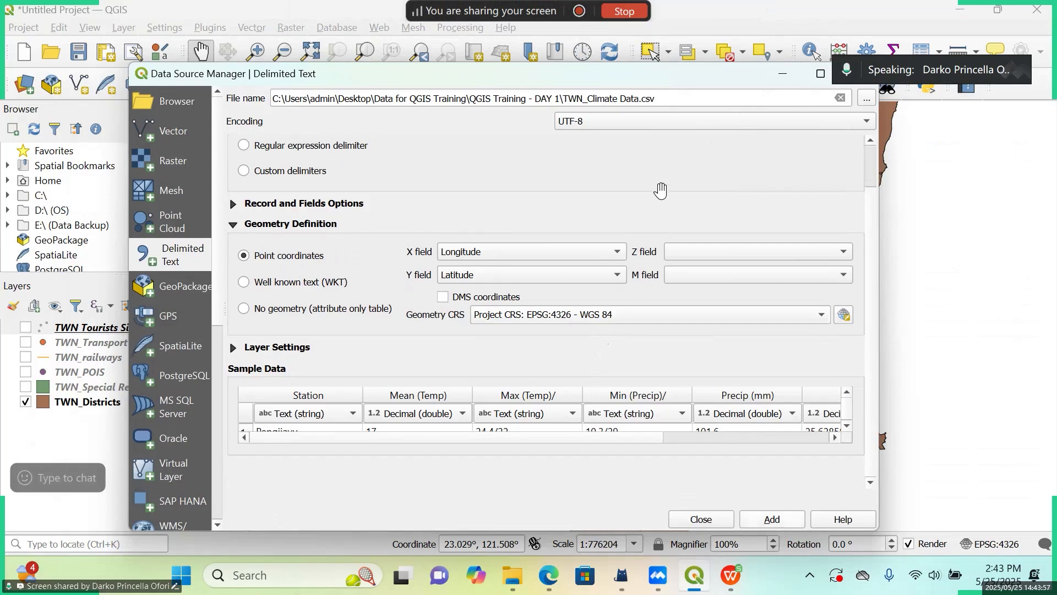
{"action": "key", "text": "Return"}
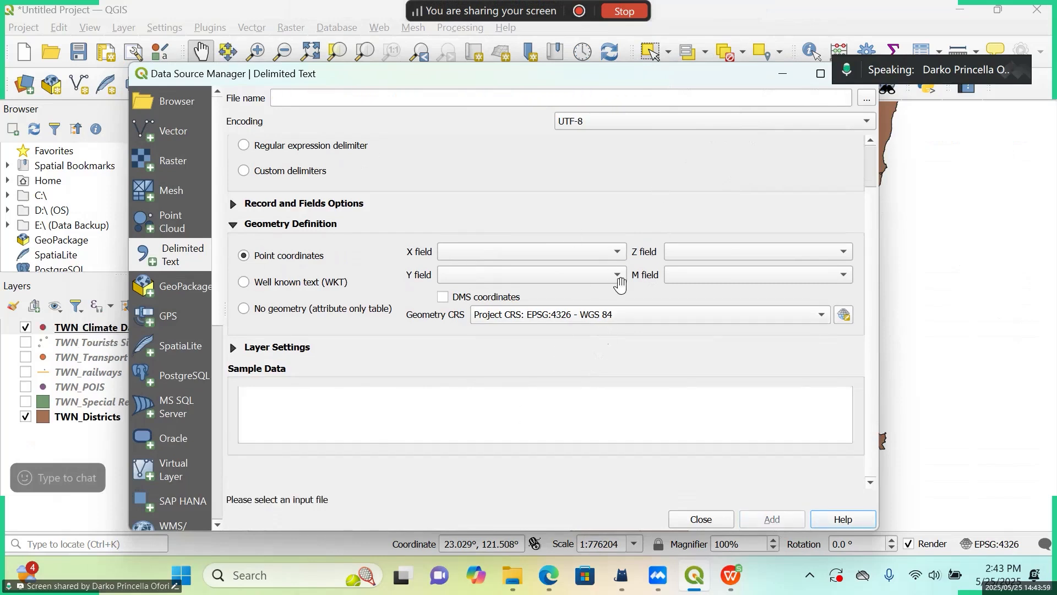
Minimize the data source window and inspect the climate station points across the Taiwan districts map.
{"action": "left_click_drag", "start_coordinate": [682, 77], "coordinate": [626, 130]}
{"action": "left_click", "coordinate": [754, 130]}
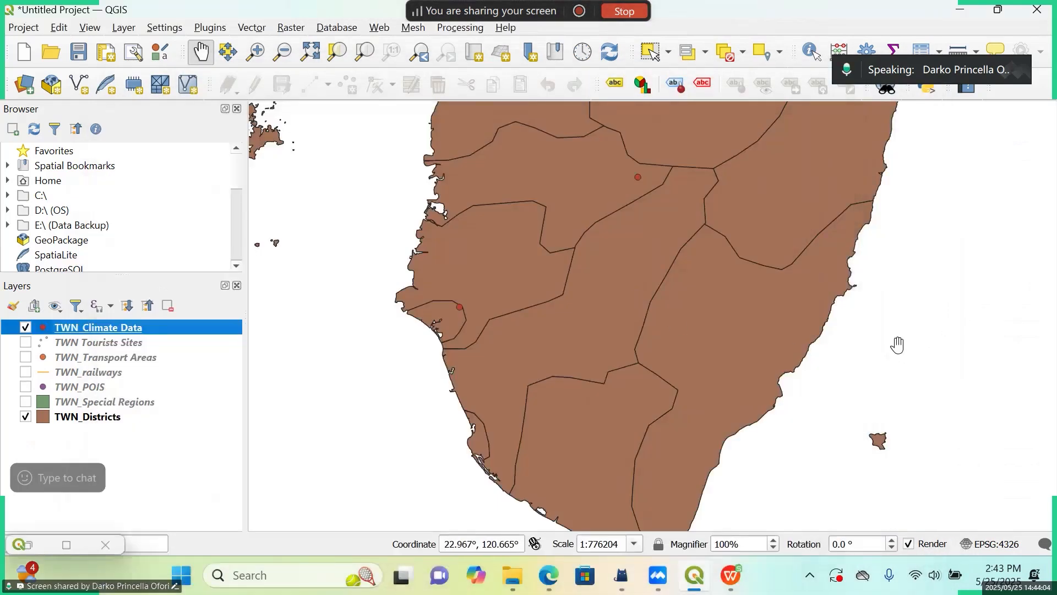
{"action": "scroll", "coordinate": [897, 345], "scroll_direction": "down", "scroll_amount": 2}
{"action": "scroll", "coordinate": [898, 345], "scroll_direction": "up", "scroll_amount": 2}
{"action": "mouse_move", "coordinate": [897, 344]}
{"action": "left_mouse_down"}
{"action": "mouse_move", "coordinate": [762, 510]}
{"action": "mouse_move", "coordinate": [923, 358]}
{"action": "mouse_move", "coordinate": [899, 355]}
{"action": "mouse_move", "coordinate": [907, 457]}
{"action": "mouse_move", "coordinate": [902, 322]}
{"action": "left_mouse_up"}
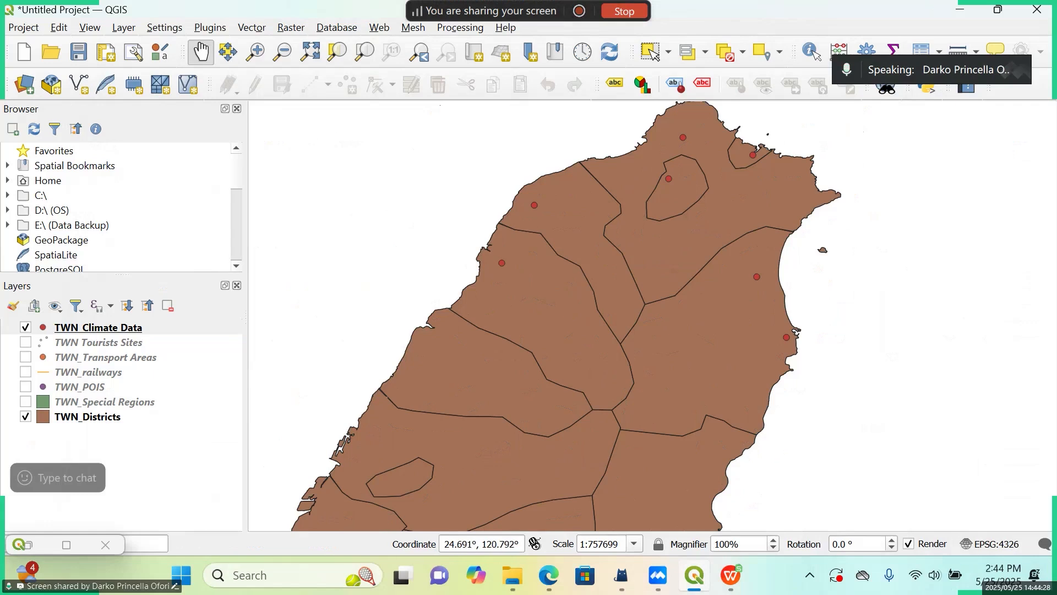
Add TWN_Climate Data.csv again as a delimited text point layer, with Longitude as X field, Latitude as Y field and EPSG:4326 - WGS 84.
{"action": "key", "text": "ctrl+l"}
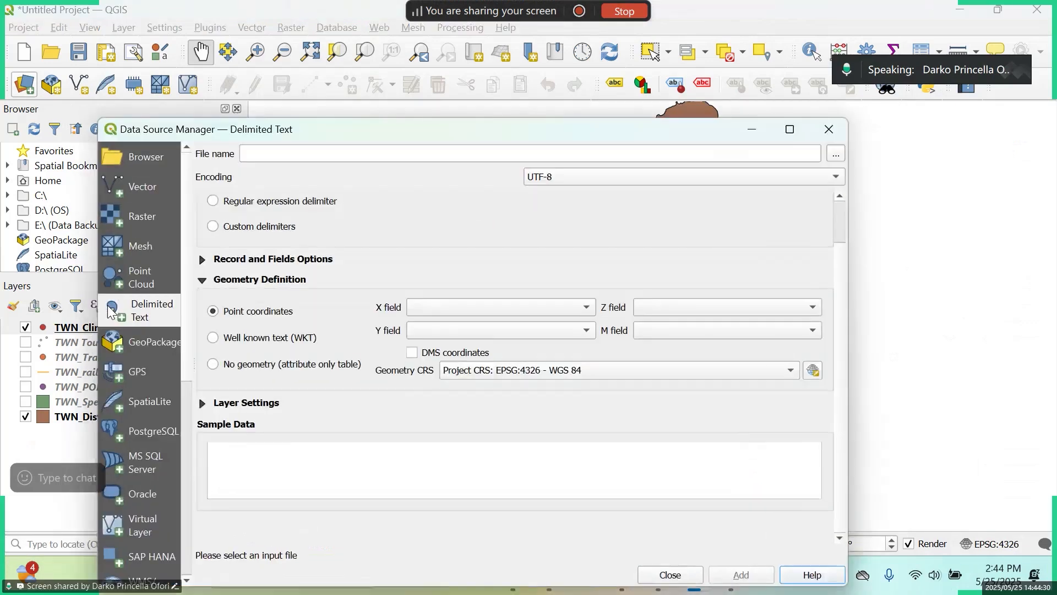
{"action": "left_click_drag", "start_coordinate": [353, 128], "coordinate": [311, 114]}
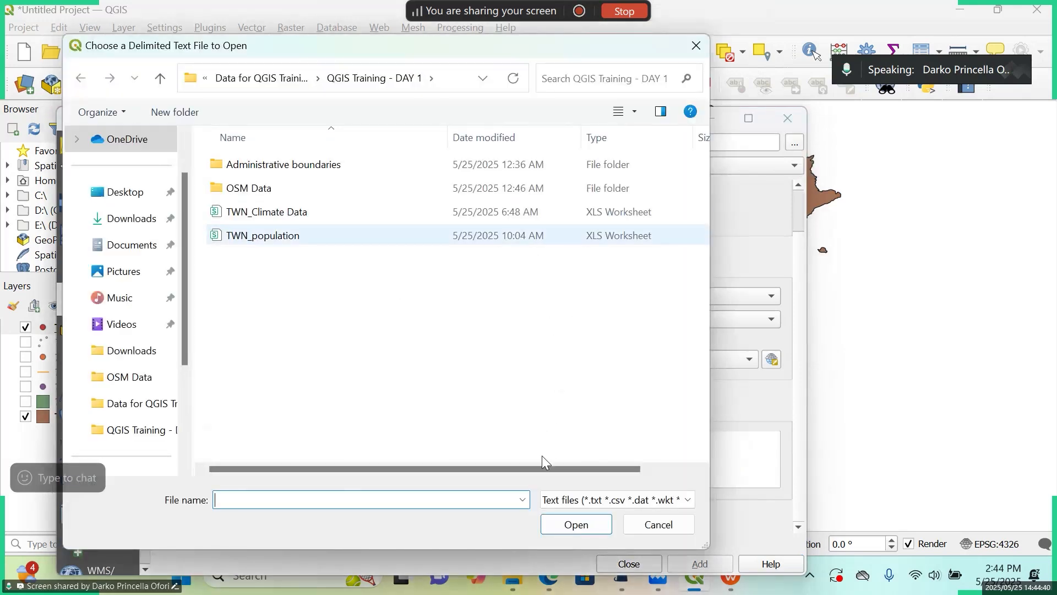
{"action": "left_click", "coordinate": [267, 212]}
{"action": "scroll", "coordinate": [444, 465], "scroll_direction": "right", "scroll_amount": 2}
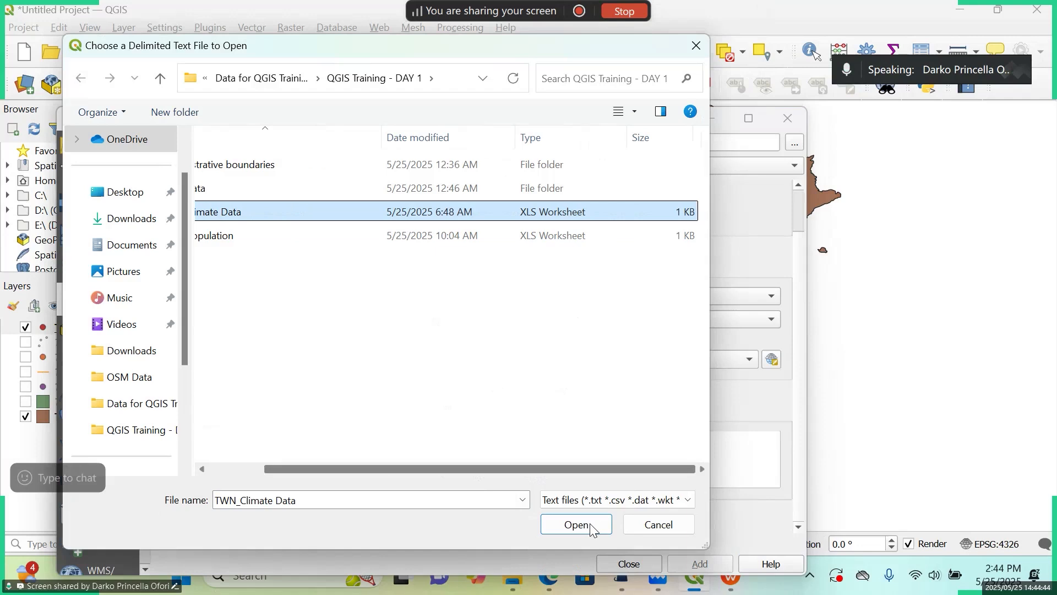
{"action": "scroll", "coordinate": [565, 312], "scroll_direction": "left", "scroll_amount": 2}
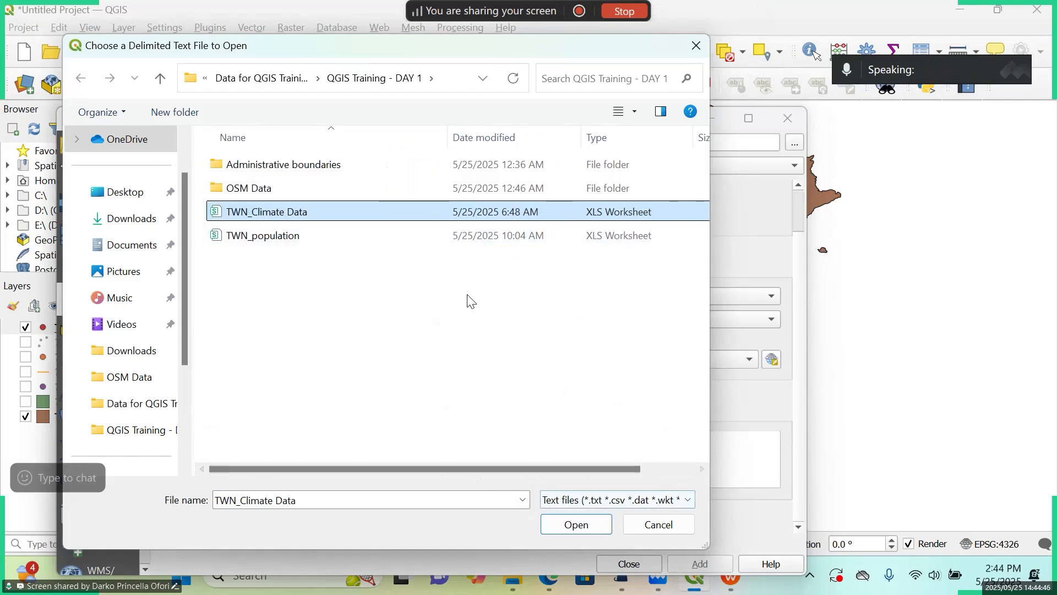
{"action": "left_click", "coordinate": [577, 524]}
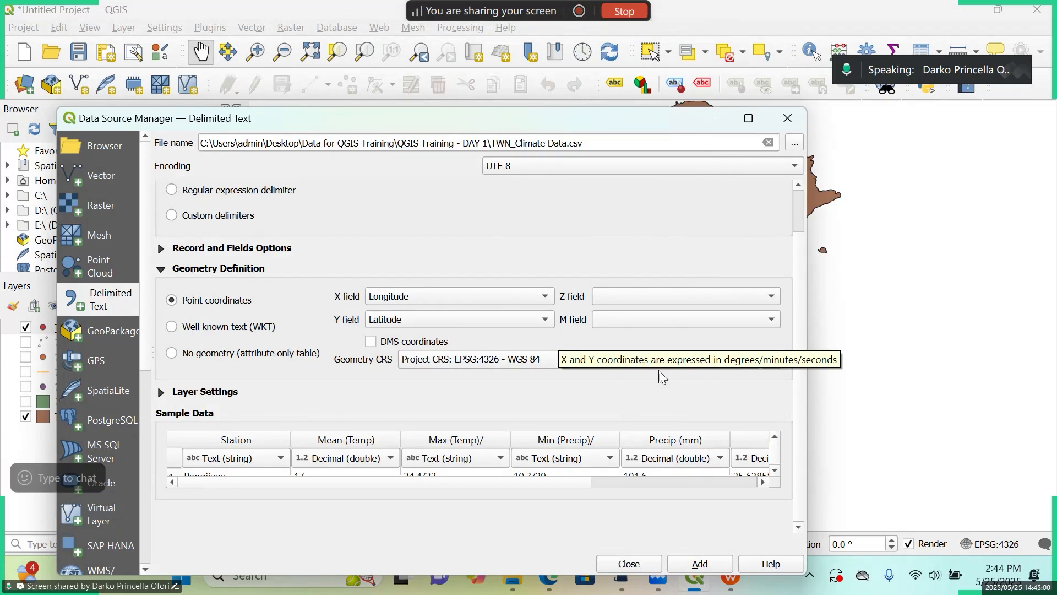
{"action": "left_click", "coordinate": [698, 569]}
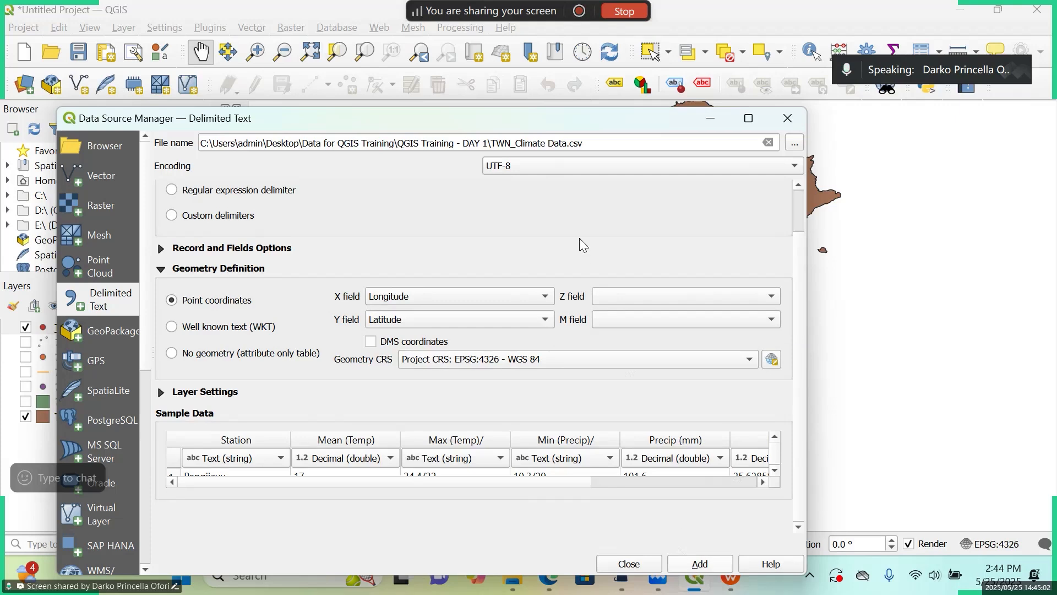
{"action": "left_click", "coordinate": [786, 120]}
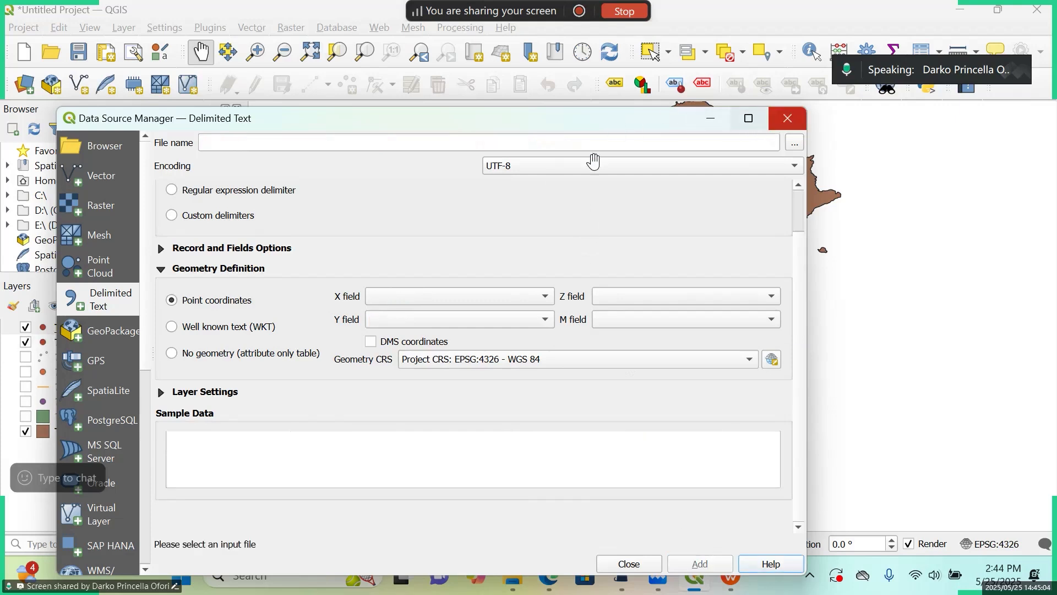
Hide the duplicate TWN_Climate Data layer at the head of the layer list and remove it from the project.
{"action": "left_click", "coordinate": [24, 332]}
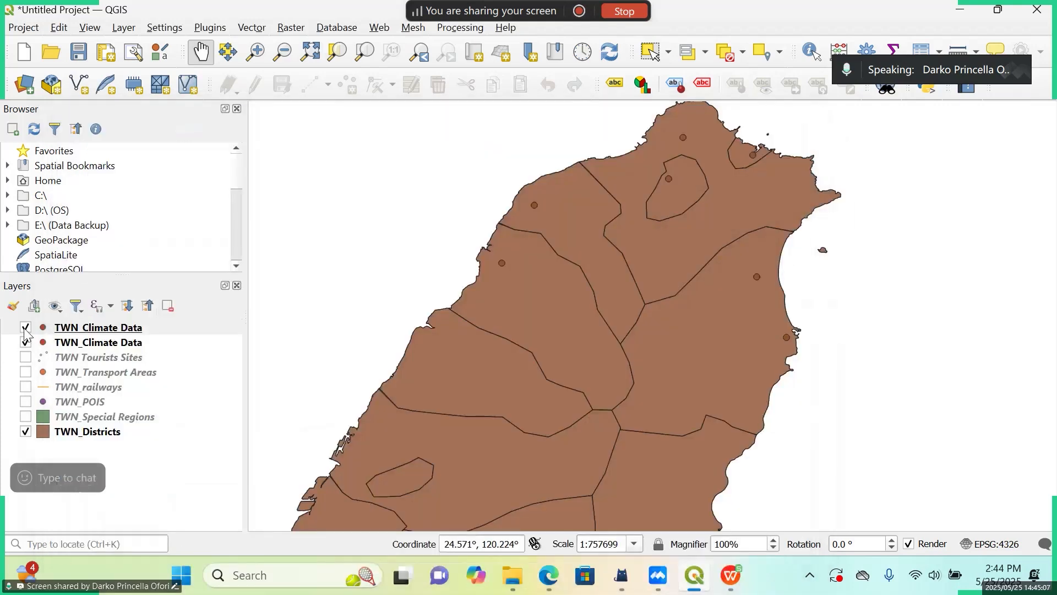
{"action": "right_click", "coordinate": [93, 331]}
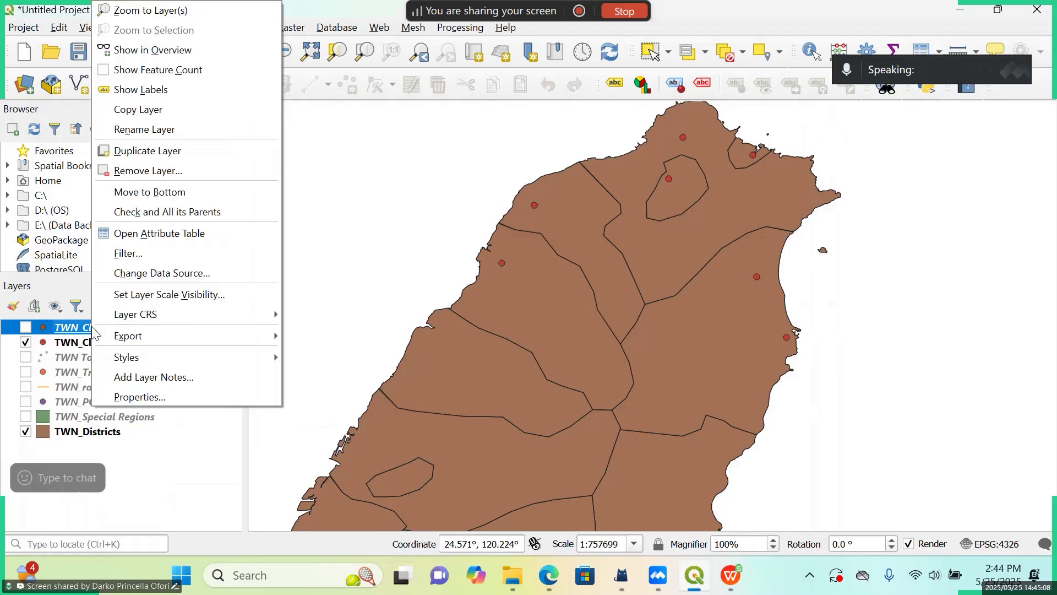
{"action": "left_click", "coordinate": [191, 475]}
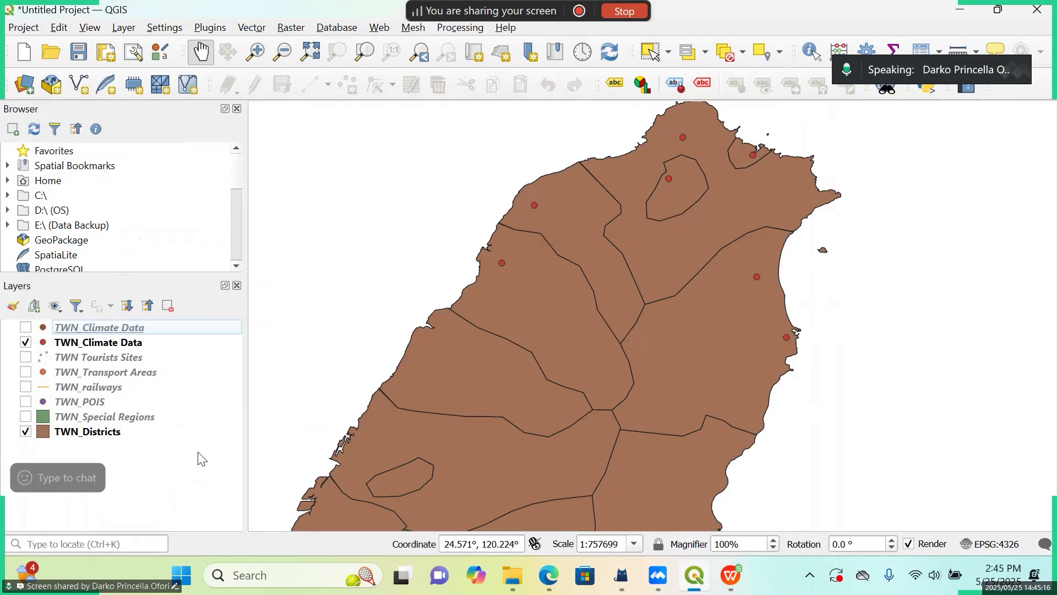
{"action": "right_click", "coordinate": [101, 332]}
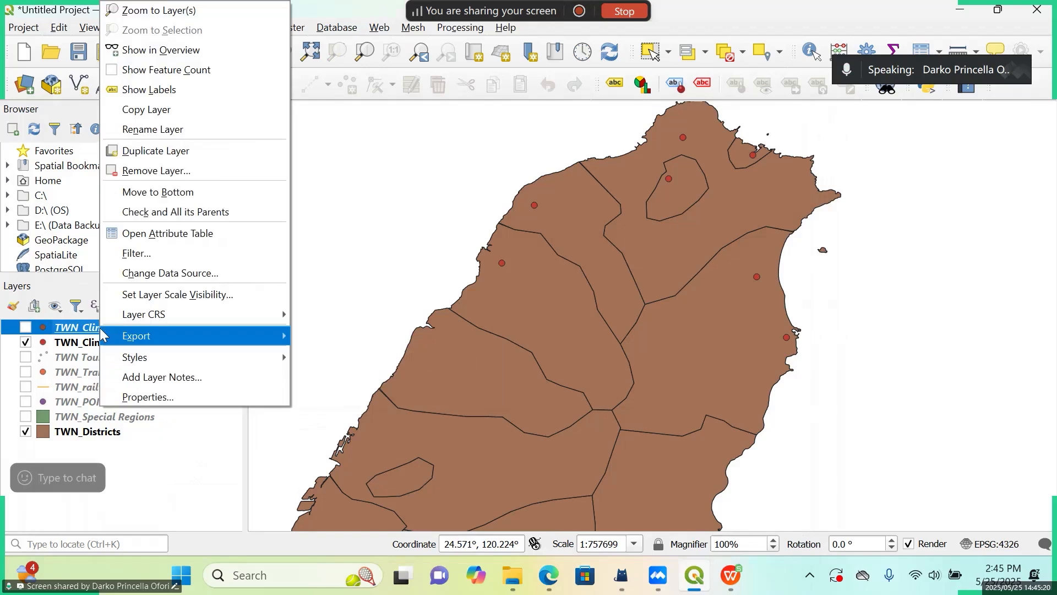
{"action": "left_click", "coordinate": [180, 172]}
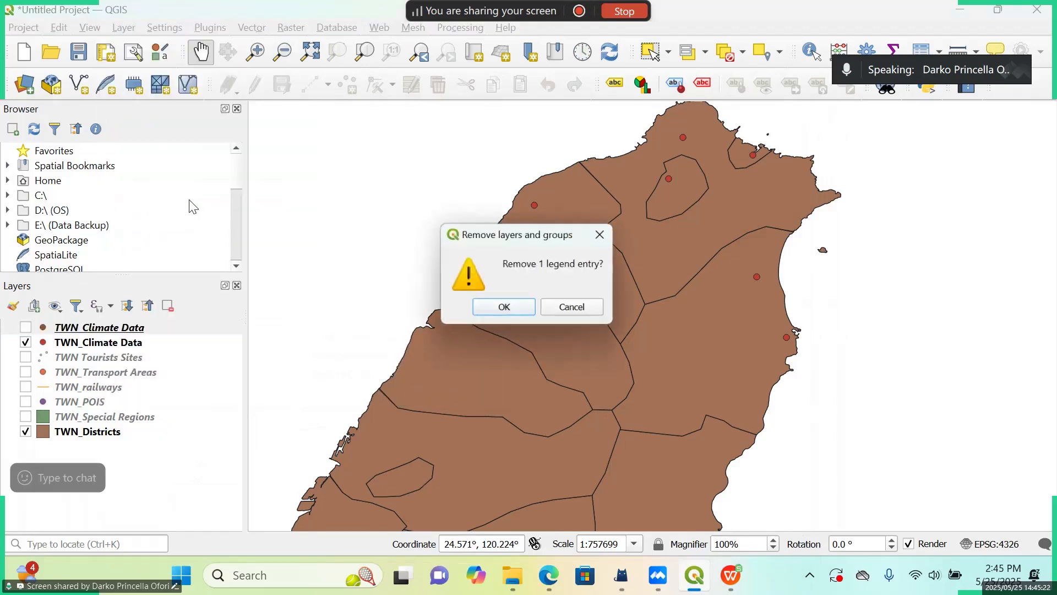
{"action": "left_click", "coordinate": [531, 307]}
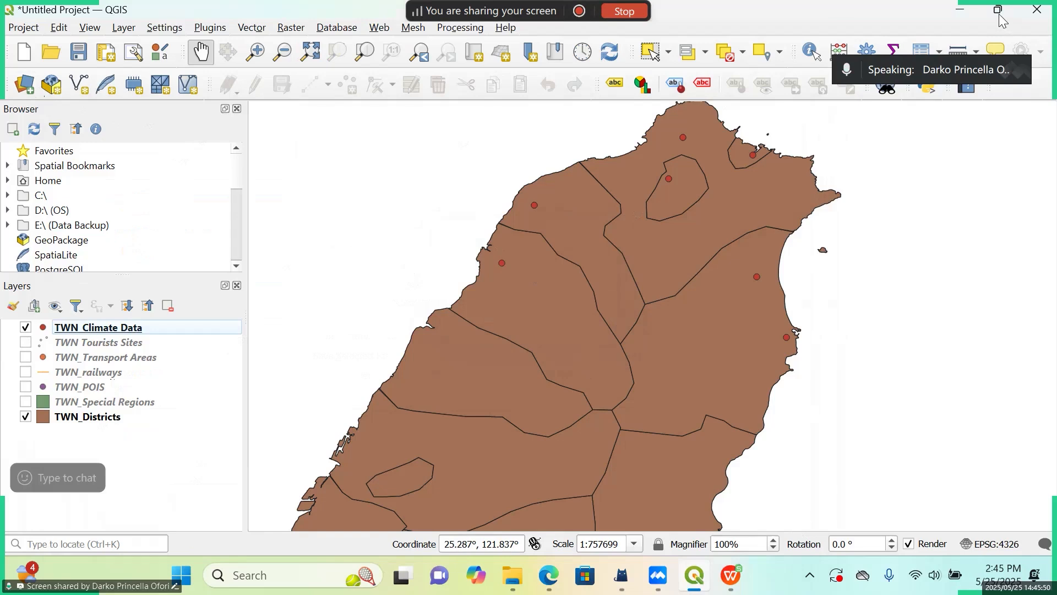
Browse for a raster dataset in the QGIS Training - DAY 1 folder and extract the TWN(DEM)_AW3D30.tar archive into its own folder.
{"action": "left_click", "coordinate": [25, 86]}
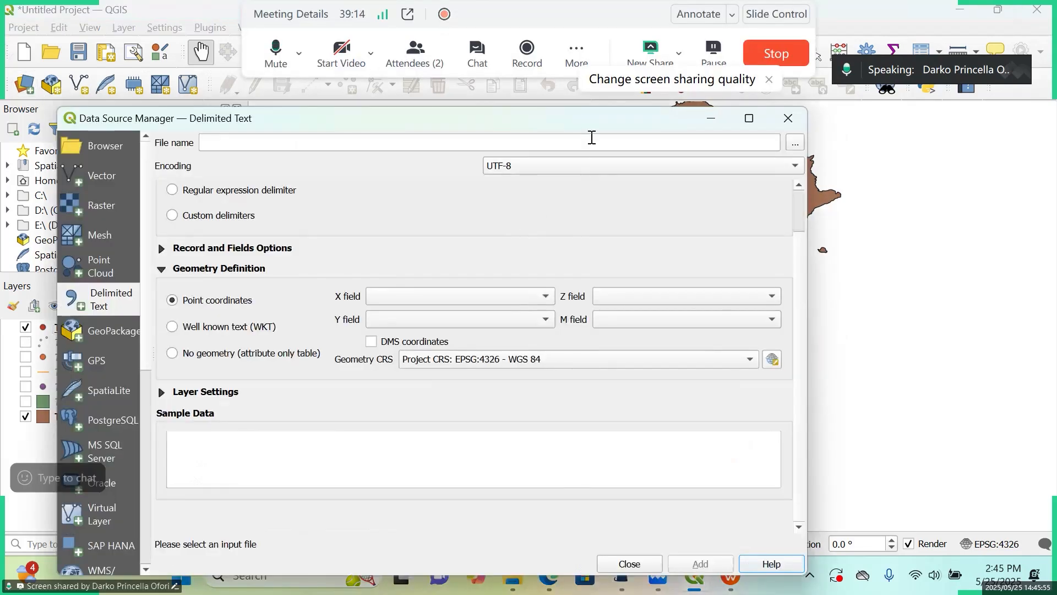
{"action": "mouse_move", "coordinate": [599, 124]}
{"action": "left_mouse_down"}
{"action": "mouse_move", "coordinate": [609, 90]}
{"action": "mouse_move", "coordinate": [601, 110]}
{"action": "left_mouse_up"}
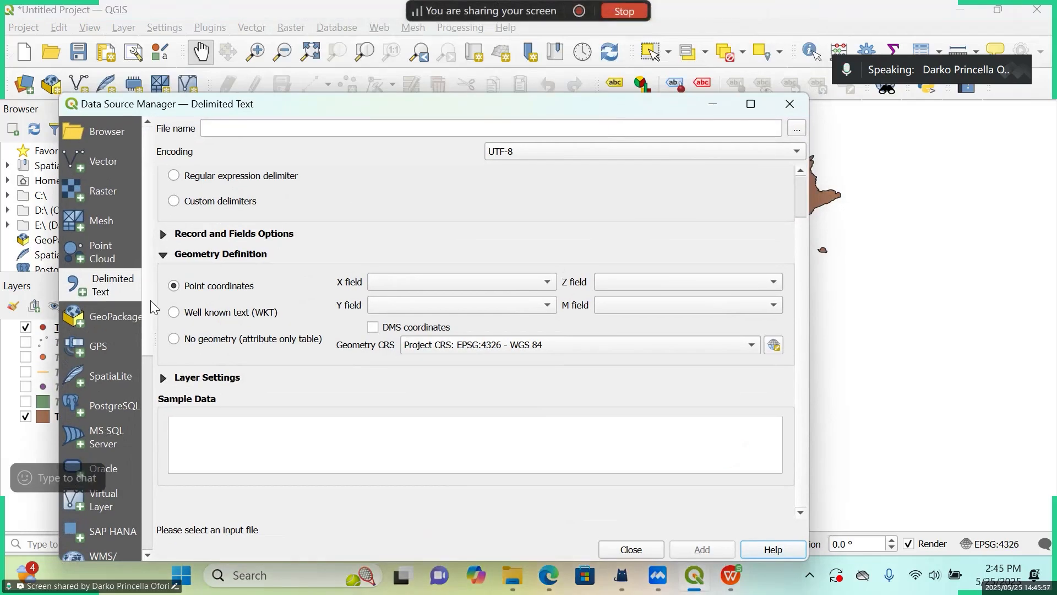
{"action": "left_click", "coordinate": [112, 194]}
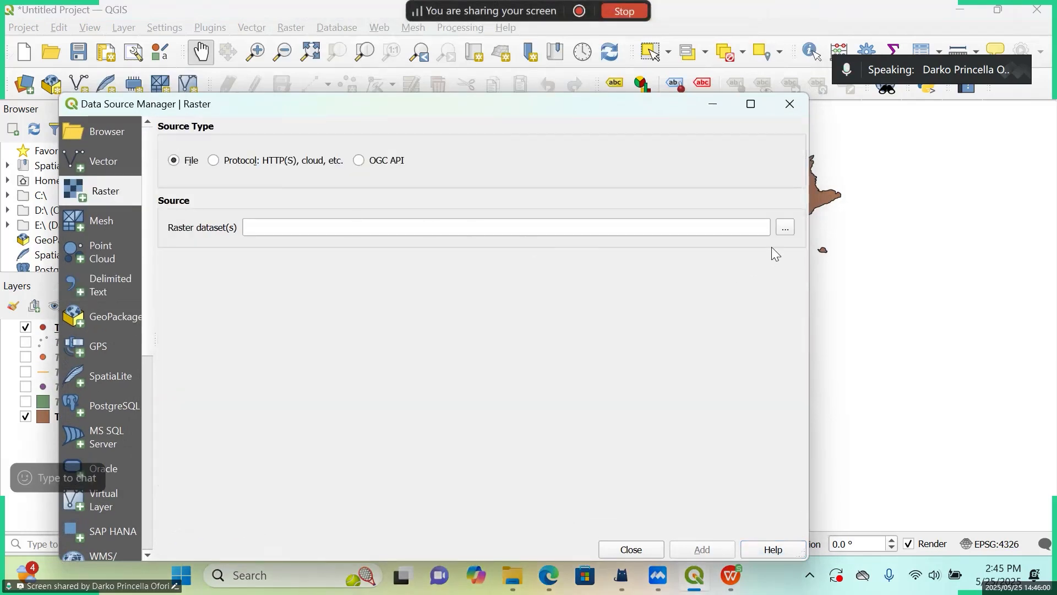
{"action": "left_click", "coordinate": [785, 227]}
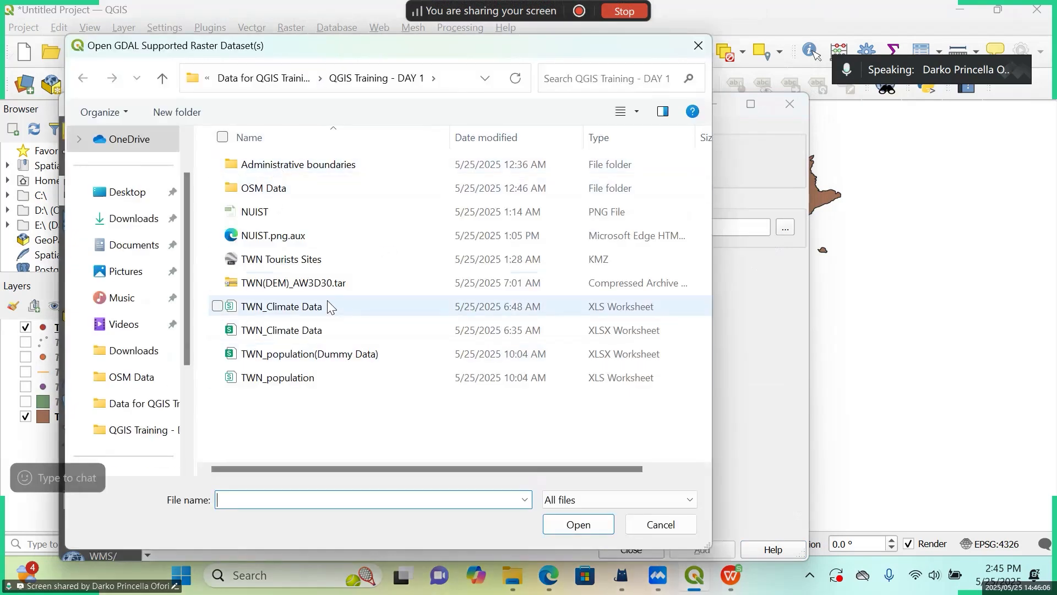
{"action": "left_click", "coordinate": [696, 46]}
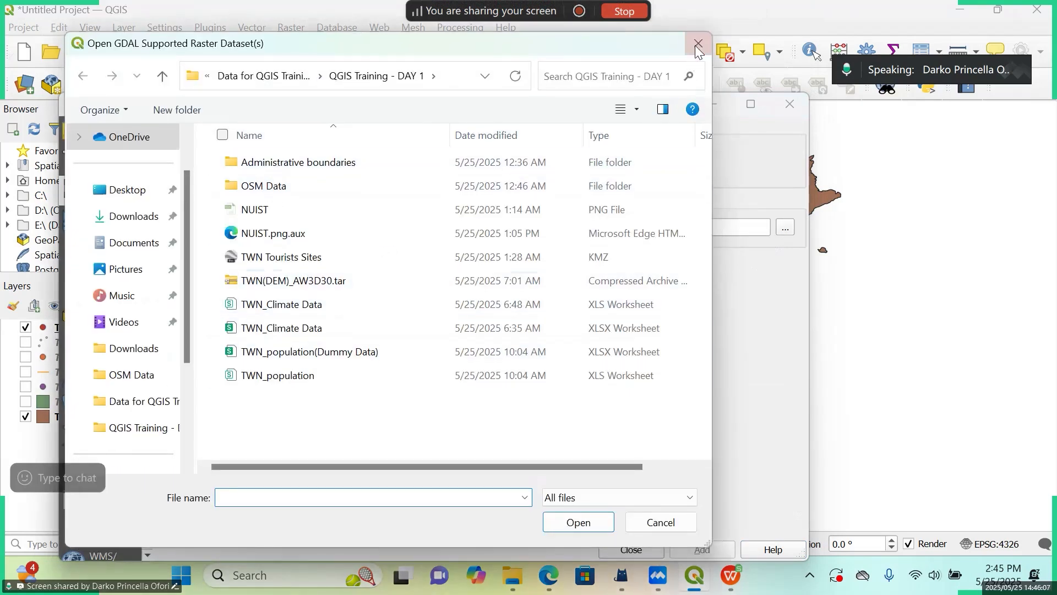
{"action": "left_click", "coordinate": [306, 283]}
{"action": "right_click", "coordinate": [305, 284]}
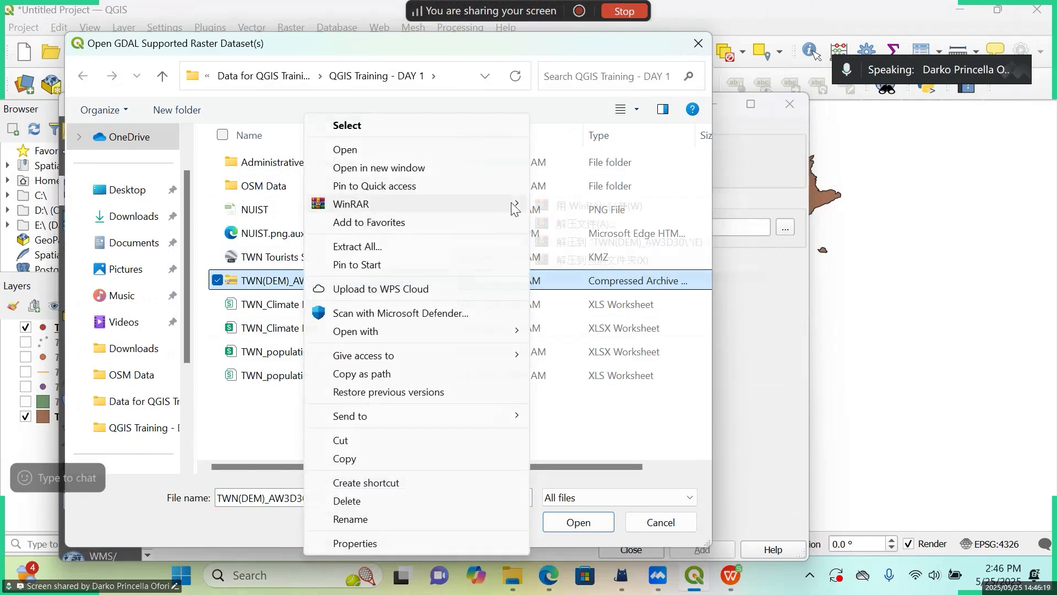
{"action": "mouse_move", "coordinate": [509, 202]}
{"action": "left_click", "coordinate": [601, 237]}
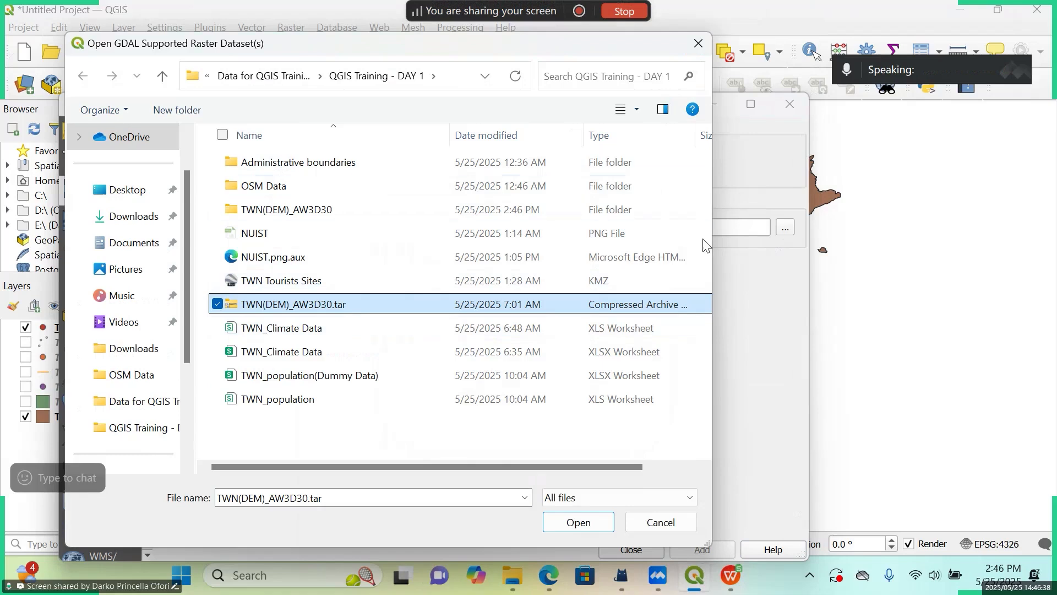
Add output_AW3D30.tif from the extracted TWN(DEM)_AW3D30 folder as a raster layer with default options, and minimize the data source window.
{"action": "left_click", "coordinate": [432, 436]}
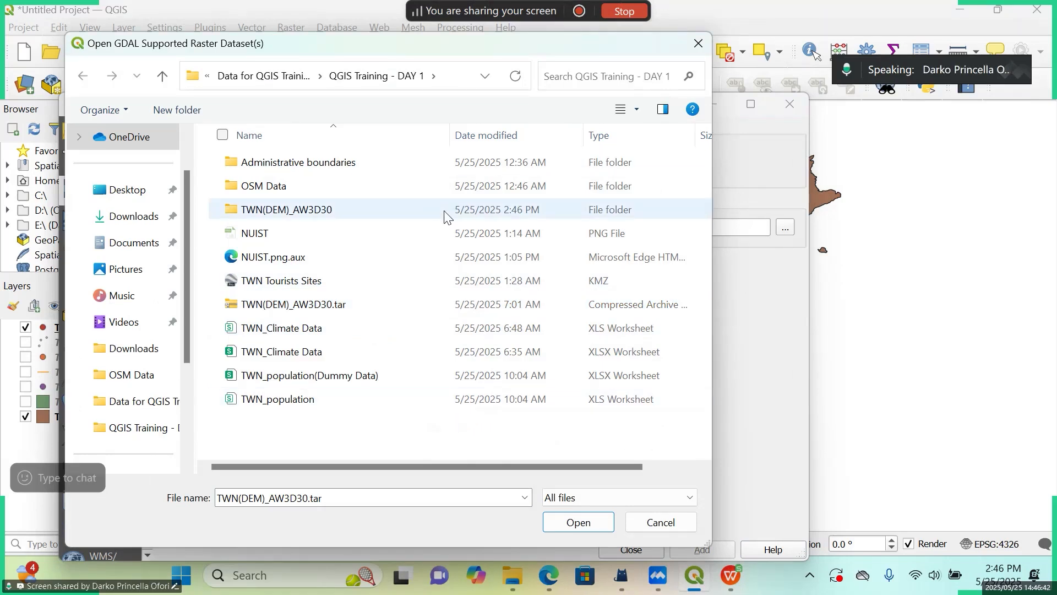
{"action": "double_click", "coordinate": [317, 212]}
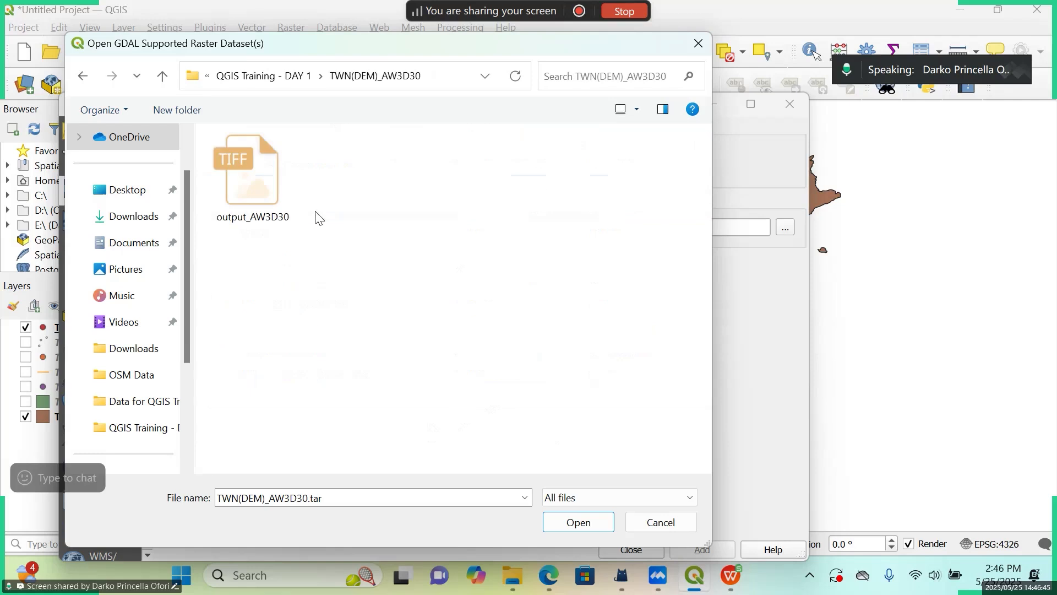
{"action": "left_click", "coordinate": [268, 187]}
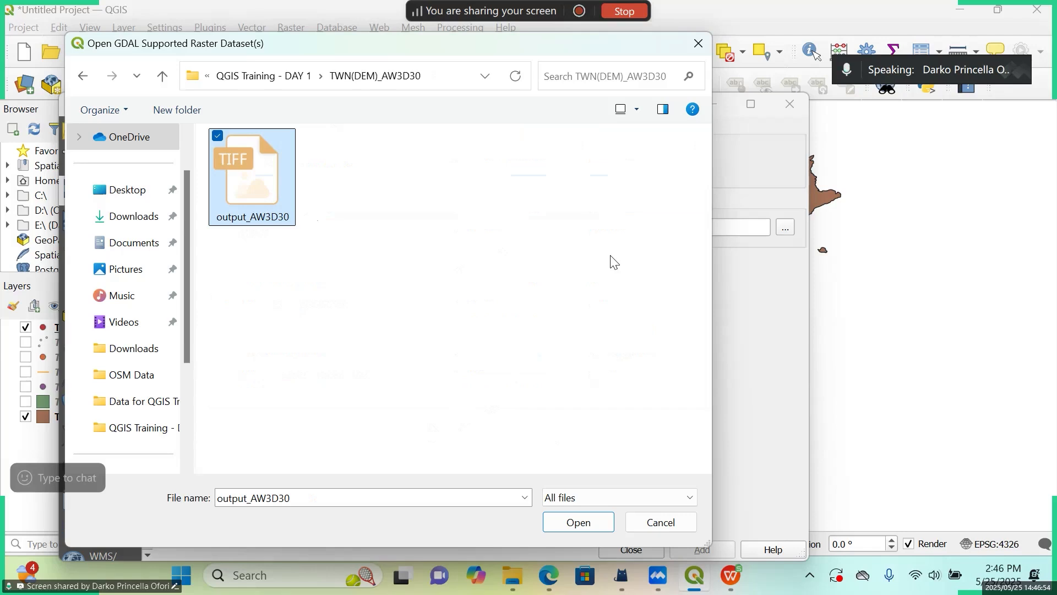
{"action": "left_click", "coordinate": [585, 526]}
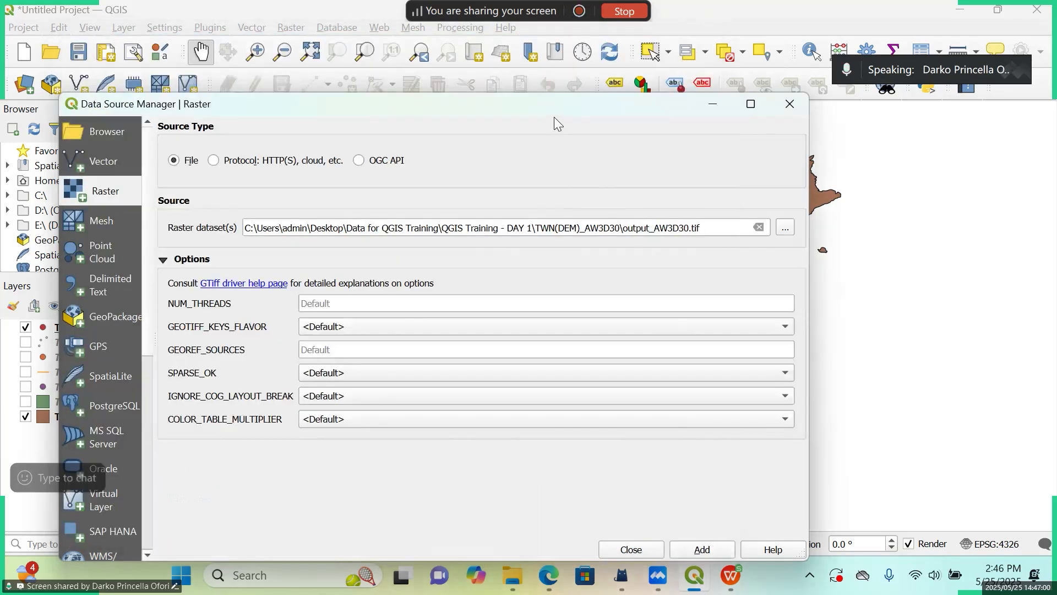
{"action": "left_click_drag", "start_coordinate": [643, 112], "coordinate": [686, 79]}
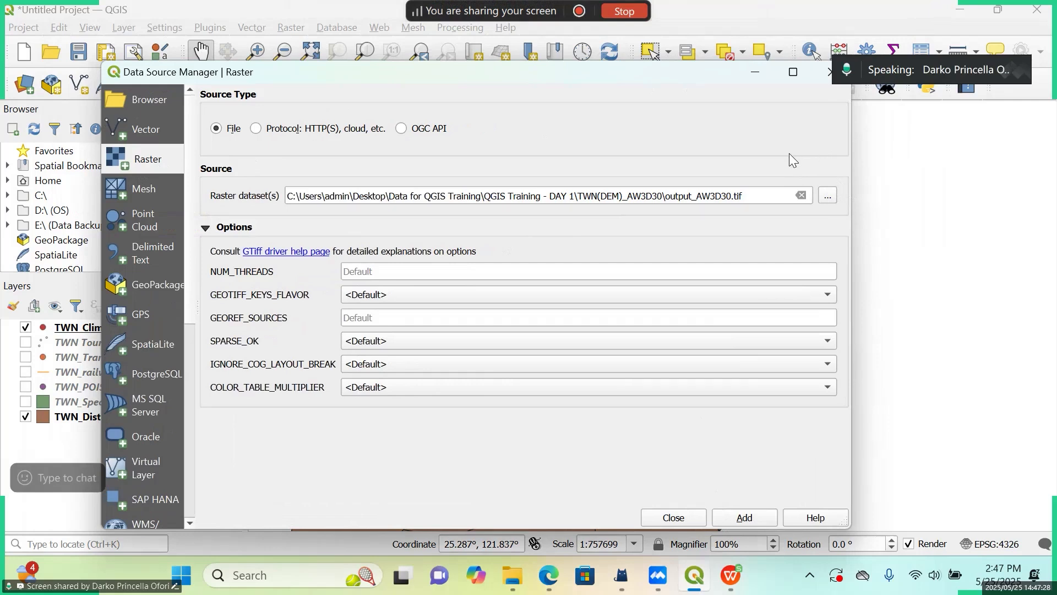
{"action": "left_click", "coordinate": [752, 519]}
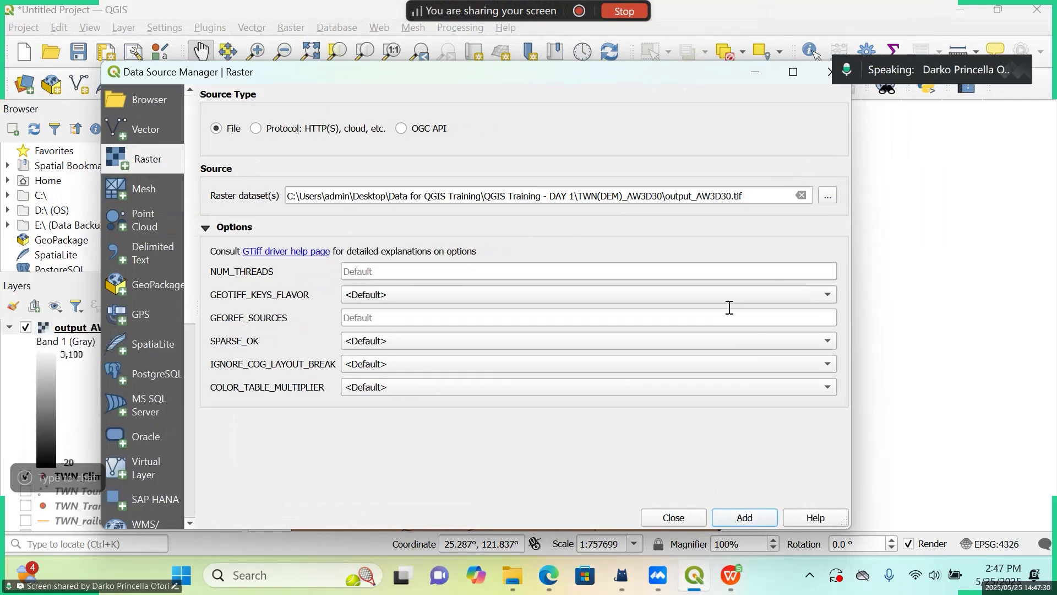
{"action": "left_click", "coordinate": [756, 83]}
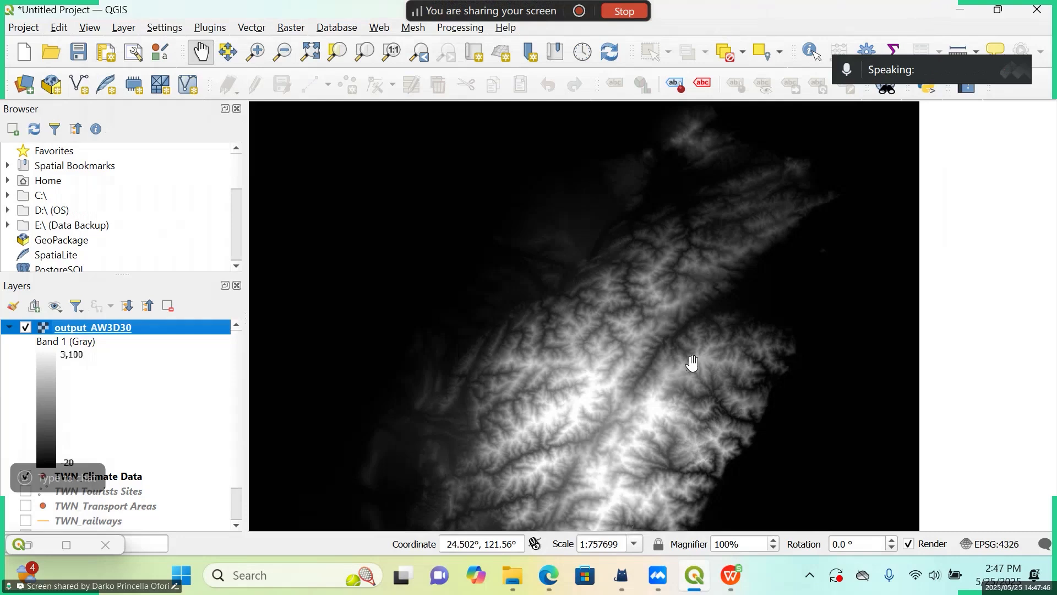
Inspect the output_AW3D30 elevation raster and zoom the map to that layer's full extent.
{"action": "scroll", "coordinate": [457, 236], "scroll_direction": "down", "scroll_amount": 2}
{"action": "scroll", "coordinate": [459, 236], "scroll_direction": "up", "scroll_amount": 1}
{"action": "scroll", "coordinate": [458, 236], "scroll_direction": "down", "scroll_amount": 1}
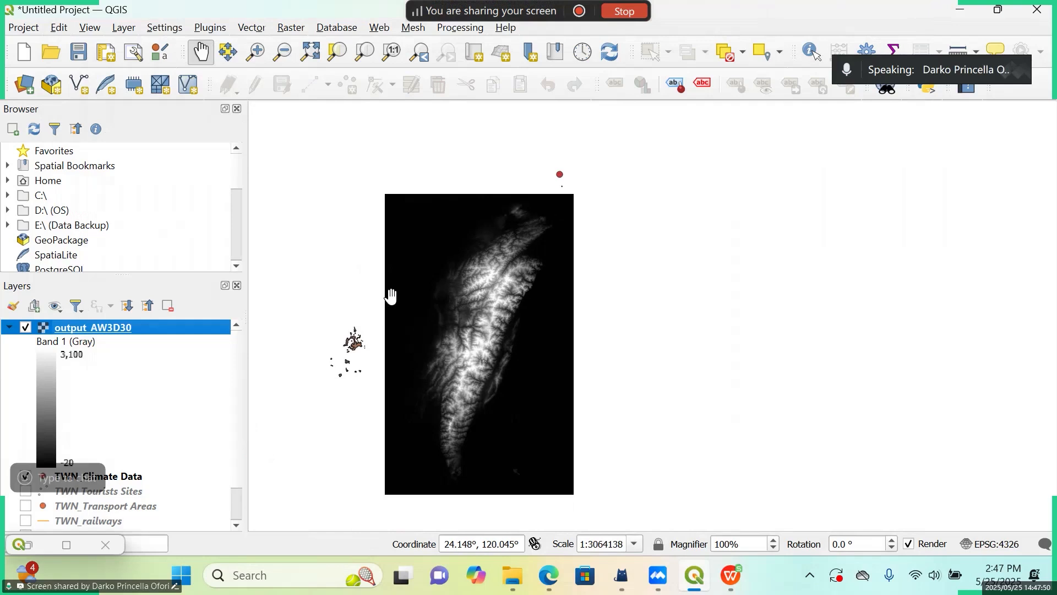
{"action": "scroll", "coordinate": [391, 296], "scroll_direction": "up", "scroll_amount": 1}
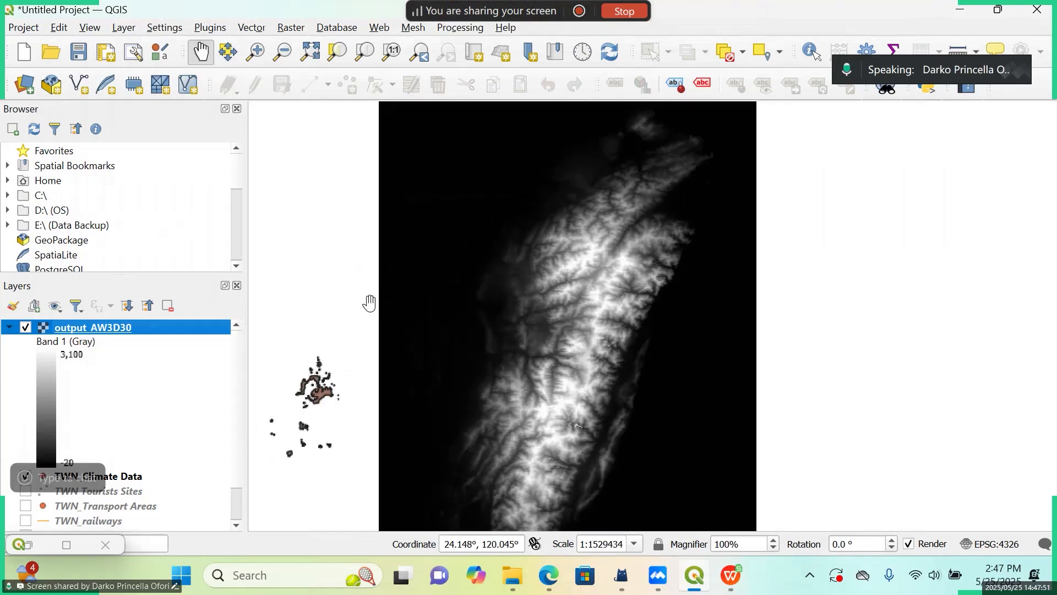
{"action": "right_click", "coordinate": [95, 330]}
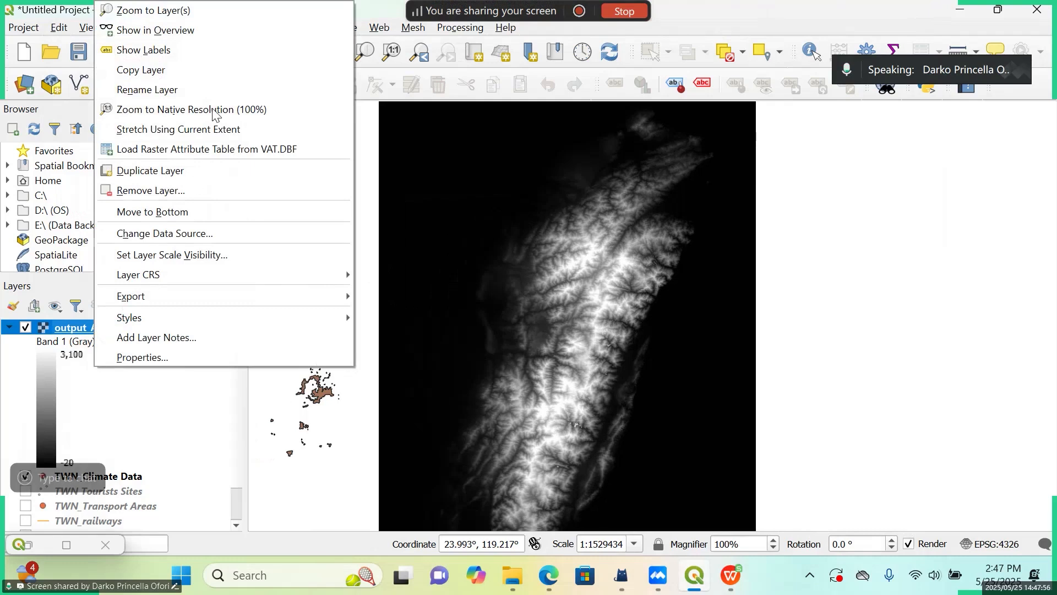
{"action": "left_click", "coordinate": [205, 12]}
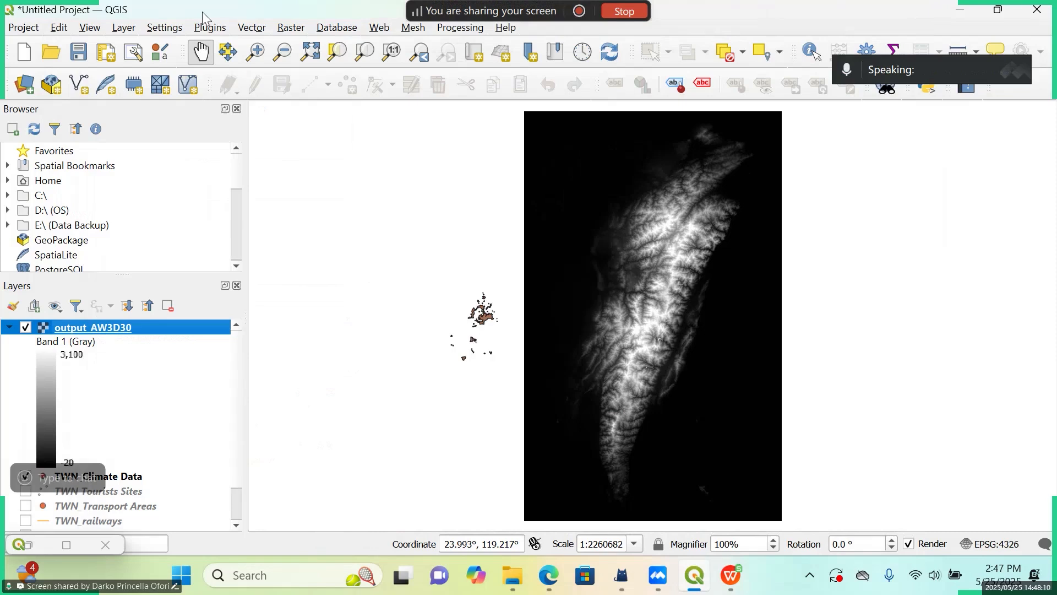
Add output_AW3D30.tif from the TWN(DEM)_AW3D30 folder again as a raster layer with default options, and close the data source window.
{"action": "left_click", "coordinate": [21, 94]}
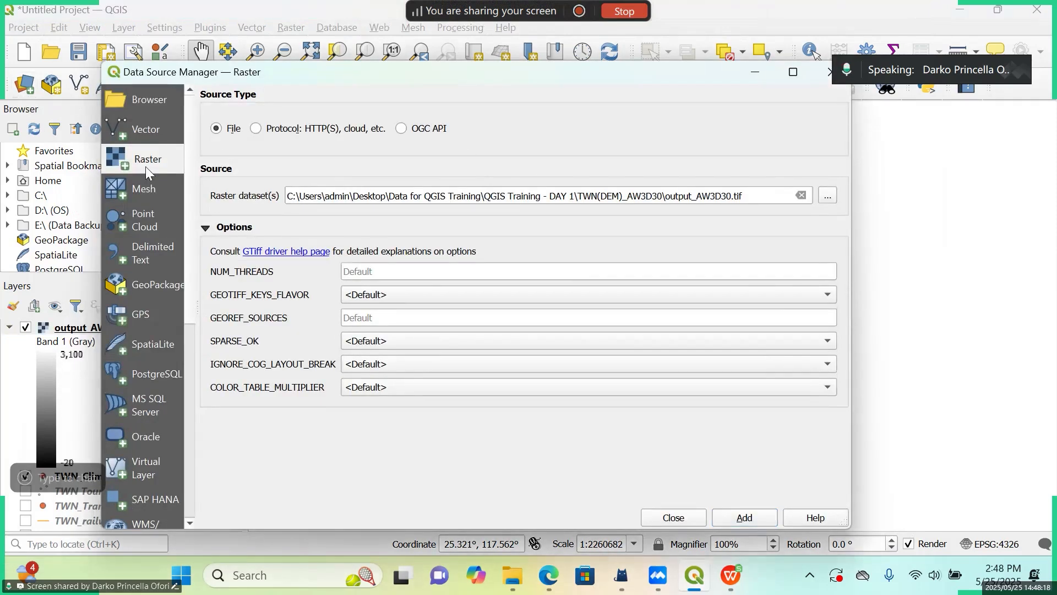
{"action": "left_click", "coordinate": [830, 198]}
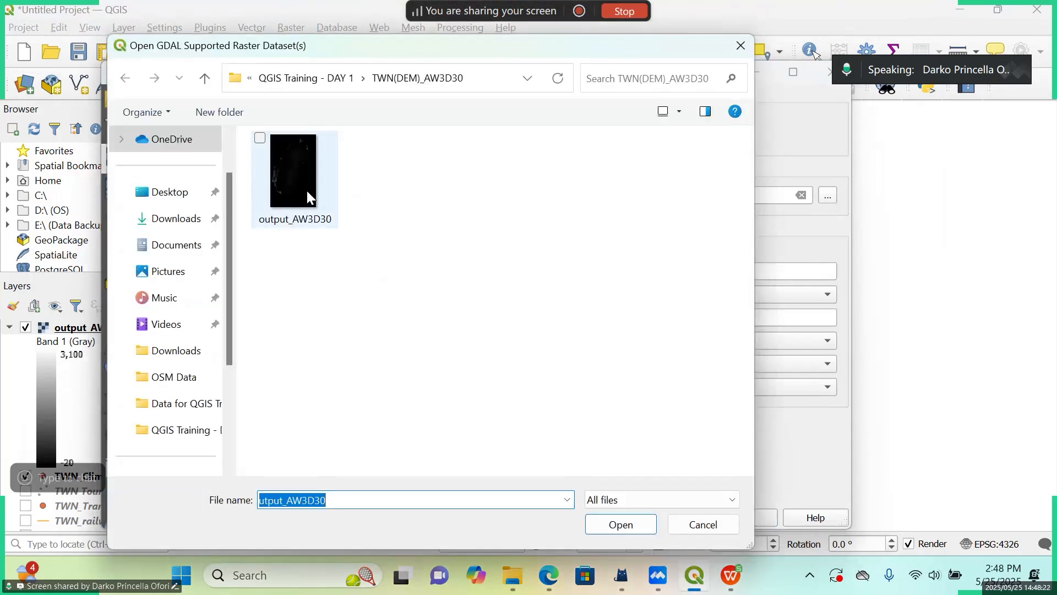
{"action": "left_click", "coordinate": [307, 195]}
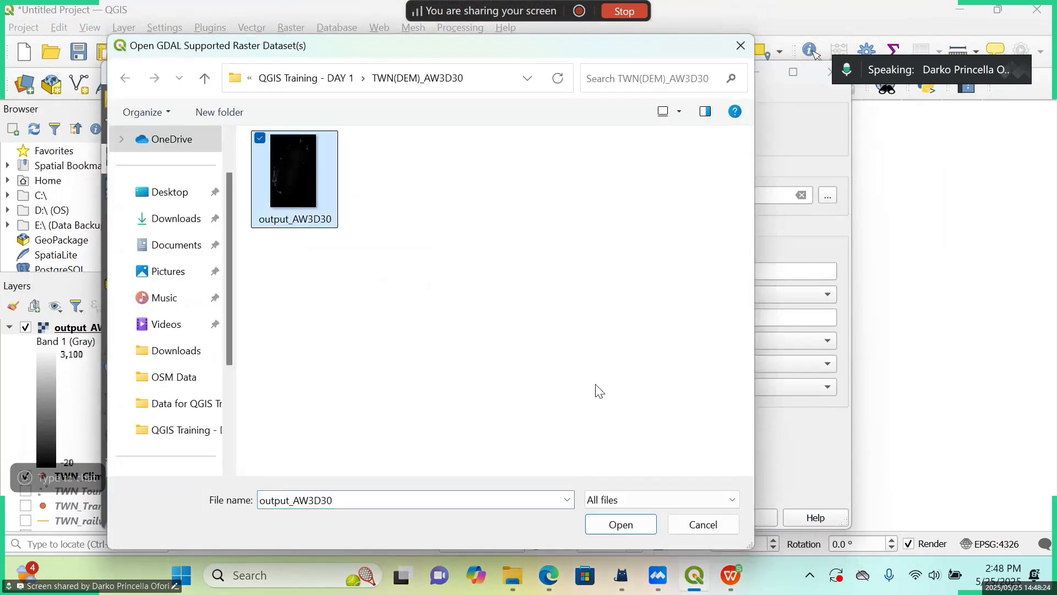
{"action": "left_click", "coordinate": [617, 529]}
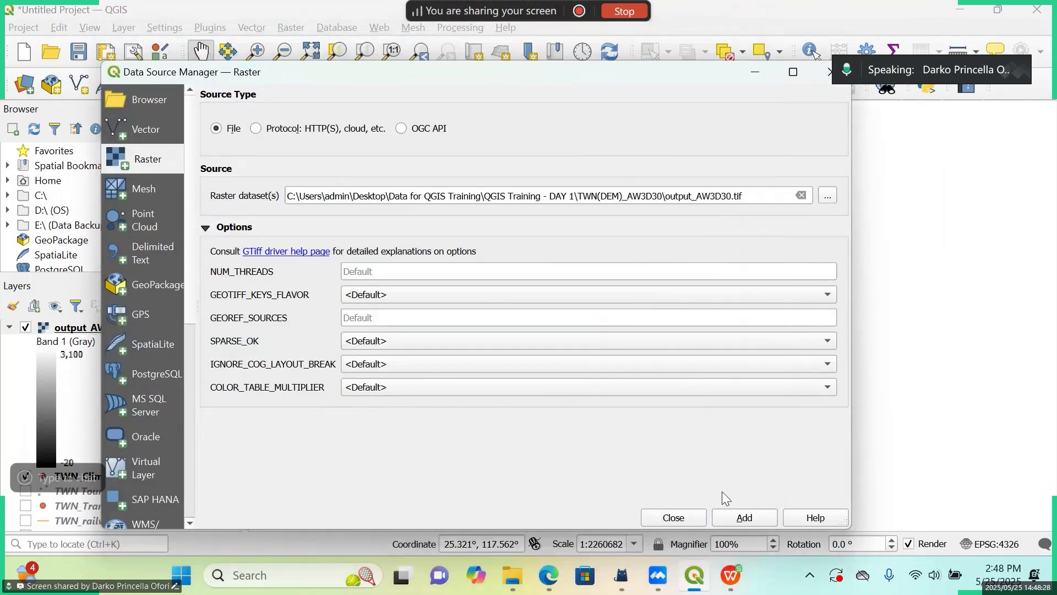
{"action": "left_click", "coordinate": [751, 516]}
{"action": "left_click_drag", "start_coordinate": [683, 80], "coordinate": [623, 82]}
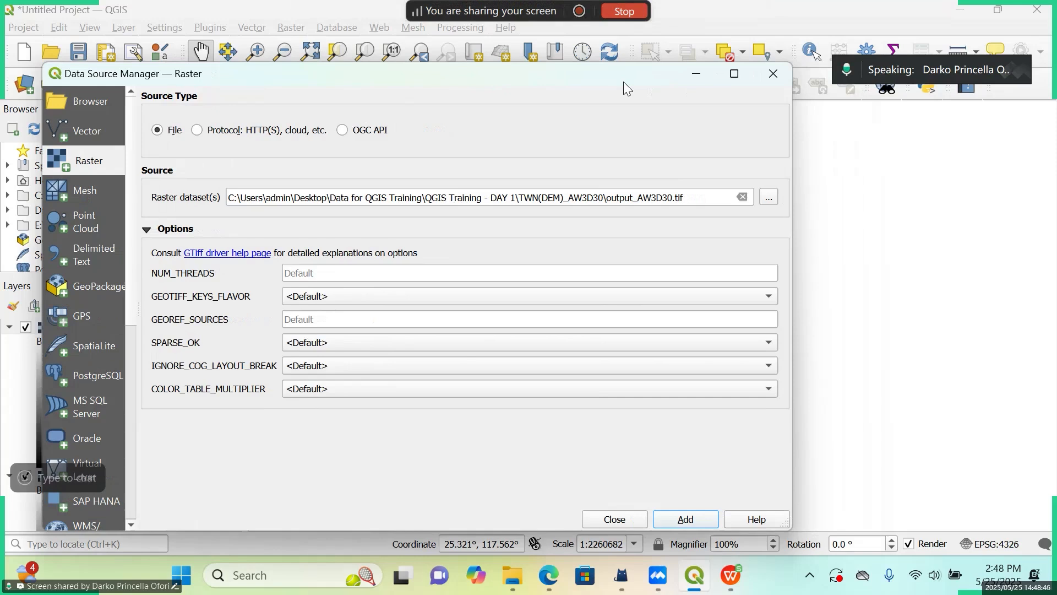
{"action": "left_click", "coordinate": [772, 77]}
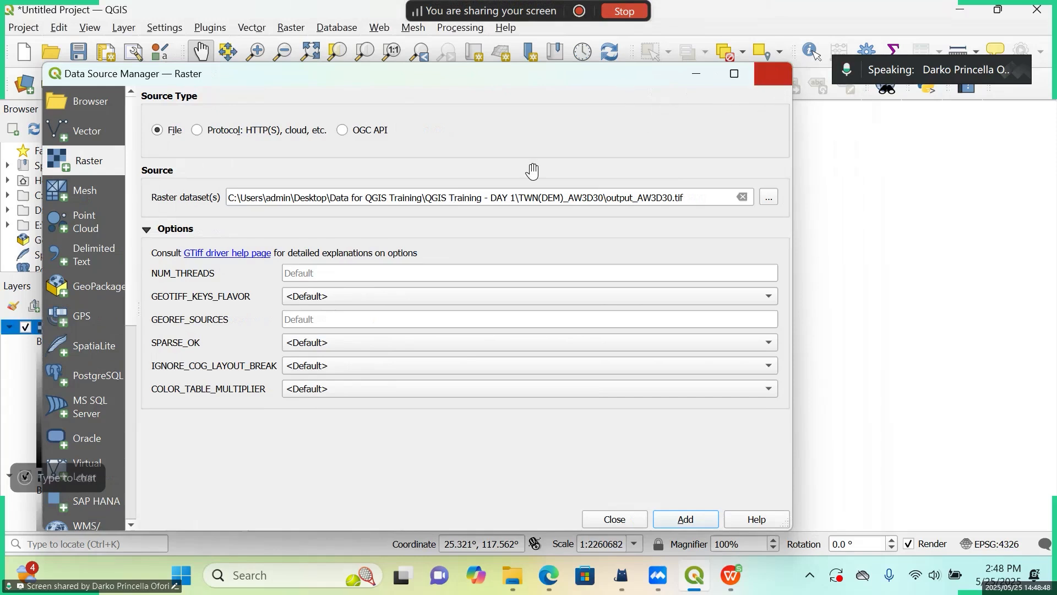
Remove the duplicate output_AW3D30 layer at the head of the layer list from the project.
{"action": "right_click", "coordinate": [75, 333]}
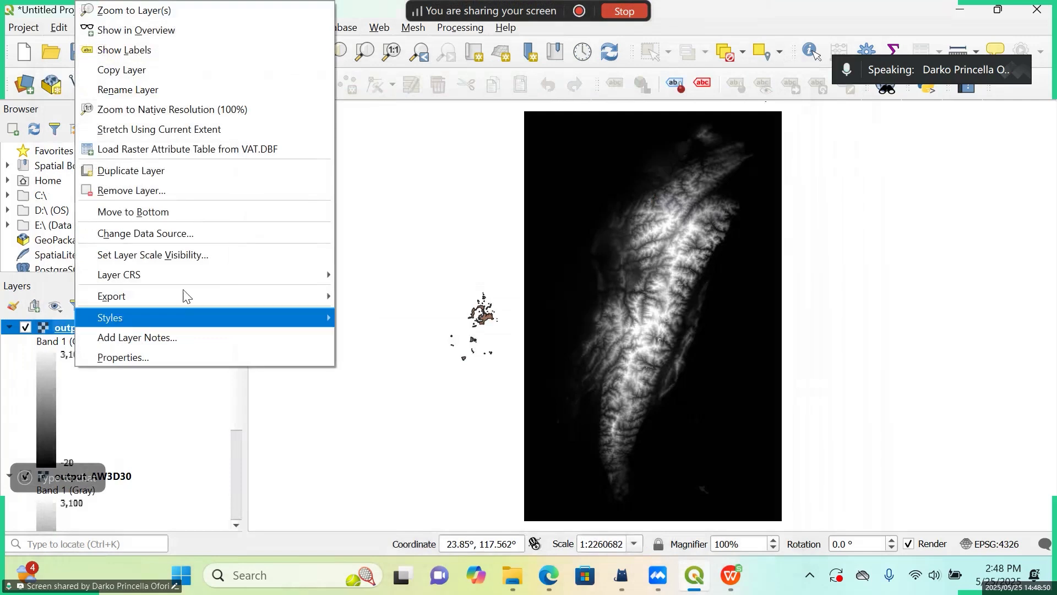
{"action": "left_click", "coordinate": [200, 189]}
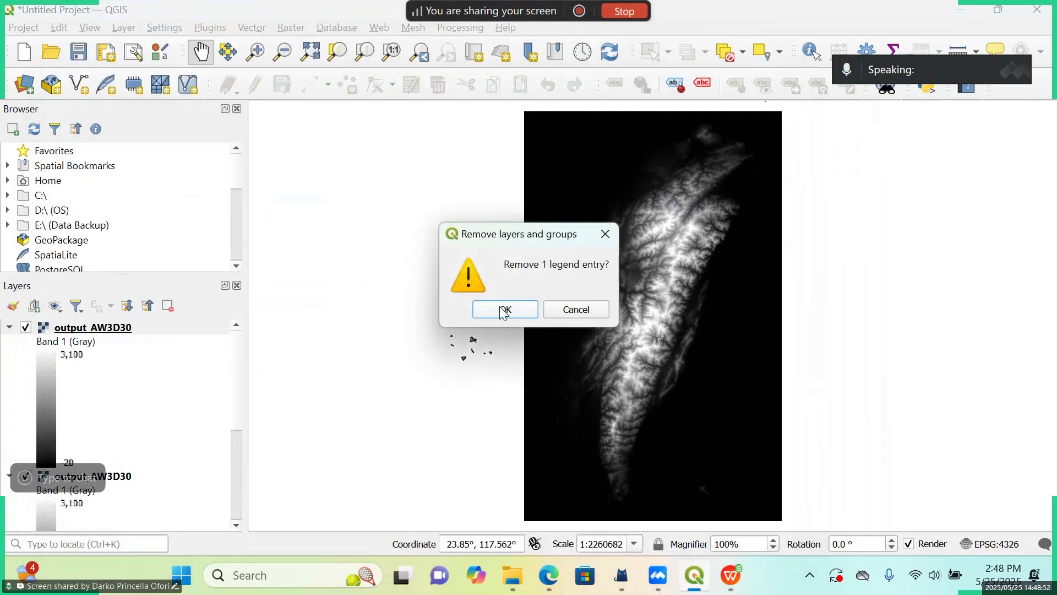
{"action": "left_click", "coordinate": [503, 310]}
{"action": "scroll", "coordinate": [127, 397], "scroll_direction": "down", "scroll_amount": 1}
{"action": "scroll", "coordinate": [127, 387], "scroll_direction": "up", "scroll_amount": 1}
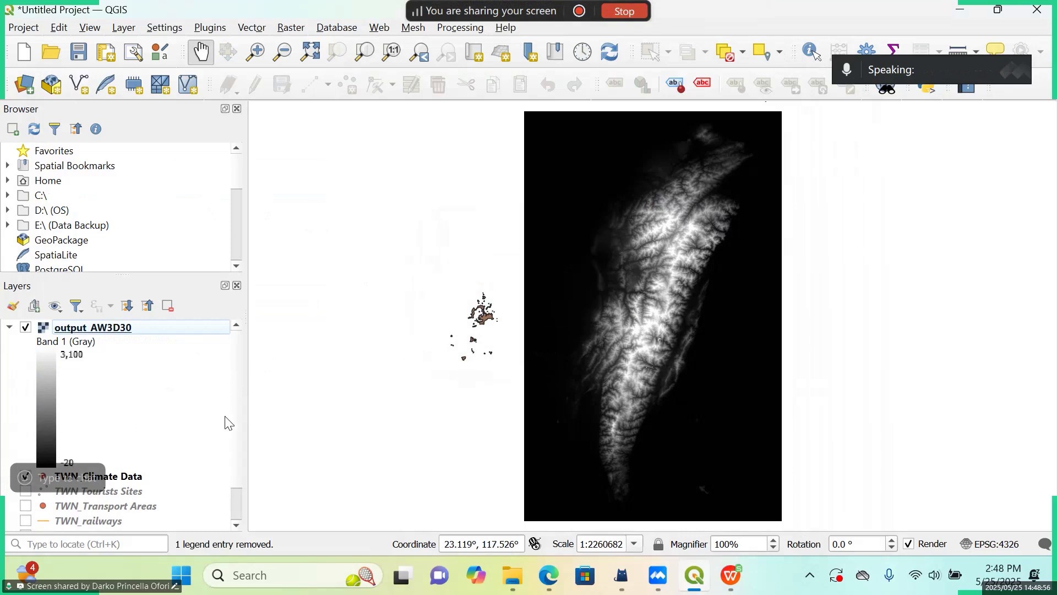
Hide the TWN_Climate Data, output_AW3D30 and TWN_Districts layers, collapse the raster's legend, and show only TWN Tourists Sites.
{"action": "scroll", "coordinate": [240, 454], "scroll_direction": "down", "scroll_amount": 1}
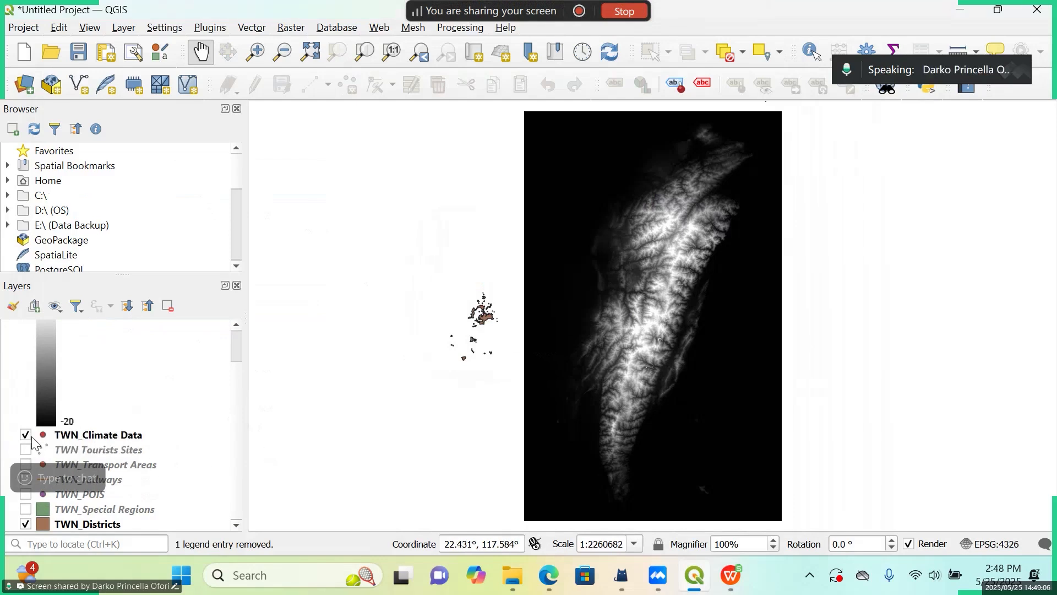
{"action": "left_click", "coordinate": [26, 435]}
{"action": "scroll", "coordinate": [28, 435], "scroll_direction": "up", "scroll_amount": 1}
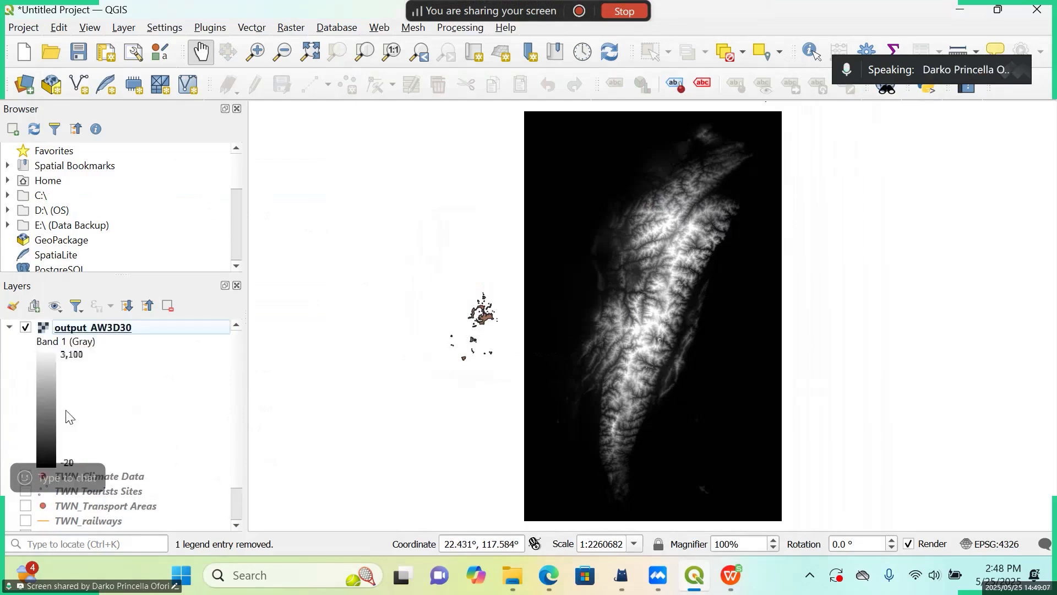
{"action": "left_click", "coordinate": [26, 329]}
{"action": "left_click", "coordinate": [9, 328]}
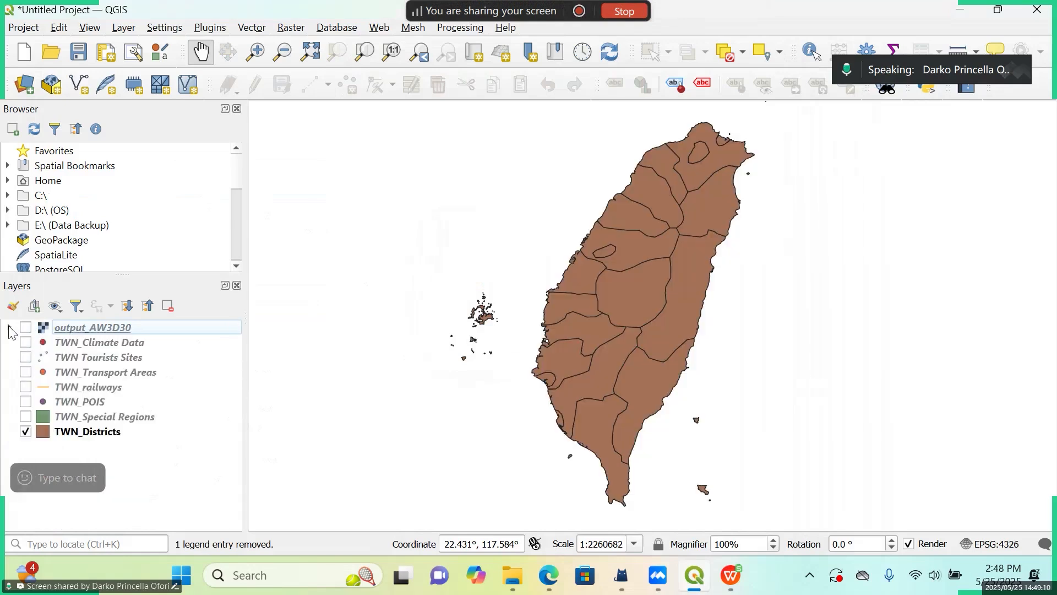
{"action": "left_click", "coordinate": [34, 419]}
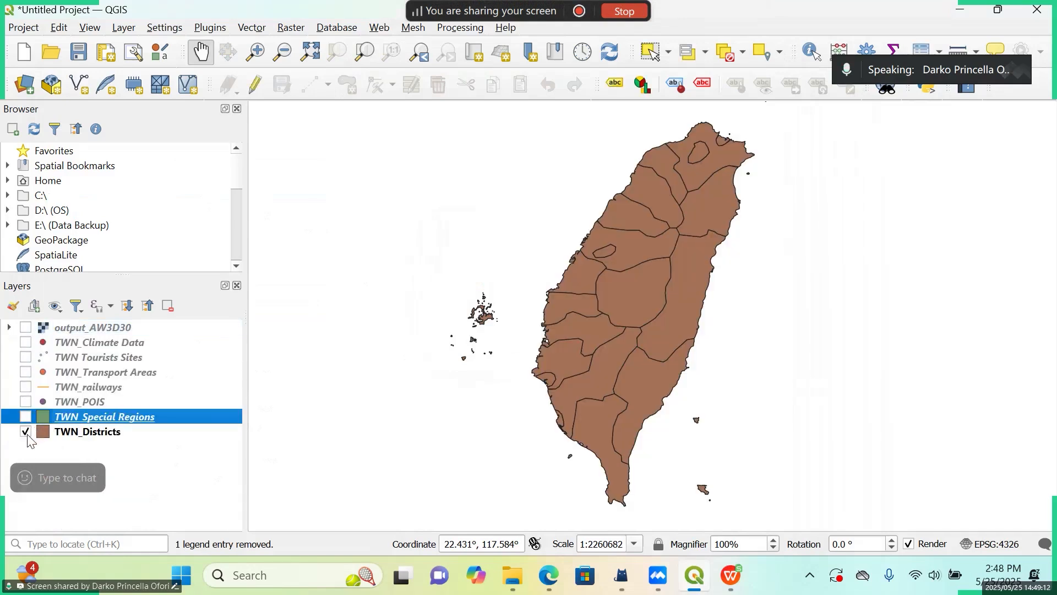
{"action": "left_click", "coordinate": [26, 432]}
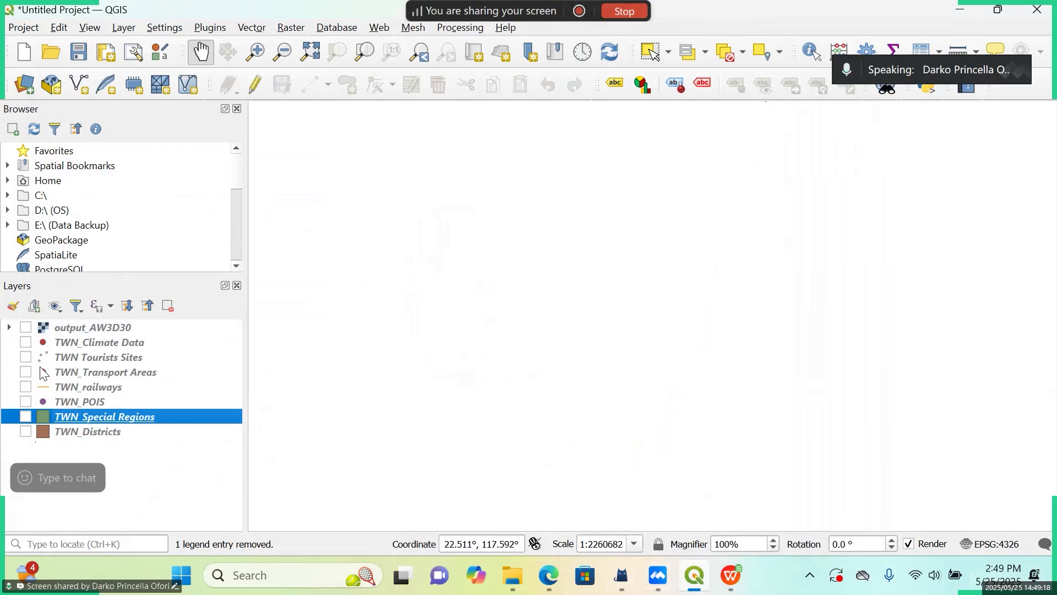
{"action": "left_click", "coordinate": [25, 357]}
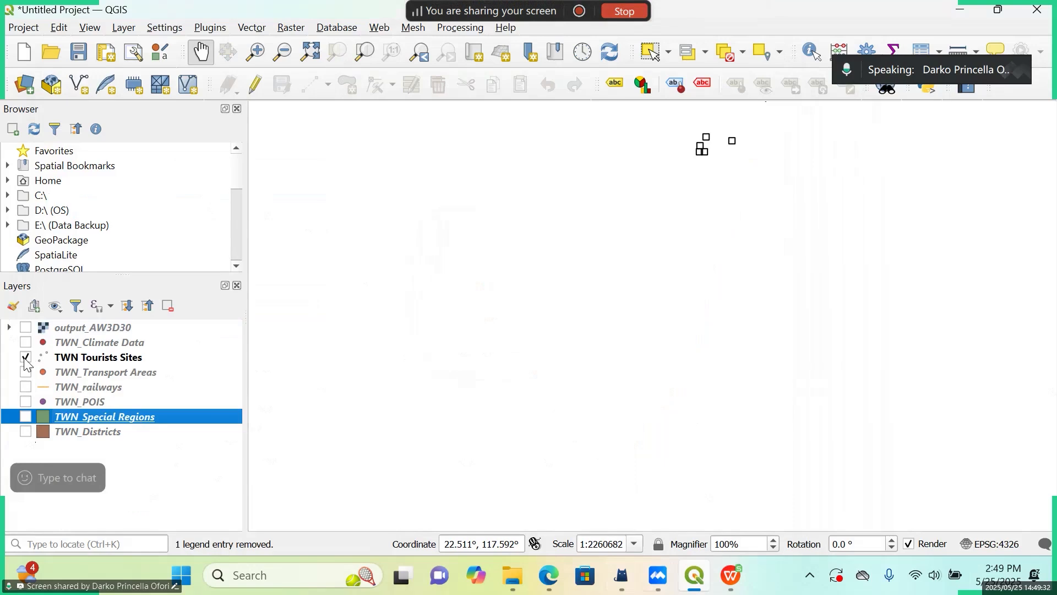
{"action": "right_click", "coordinate": [74, 362]}
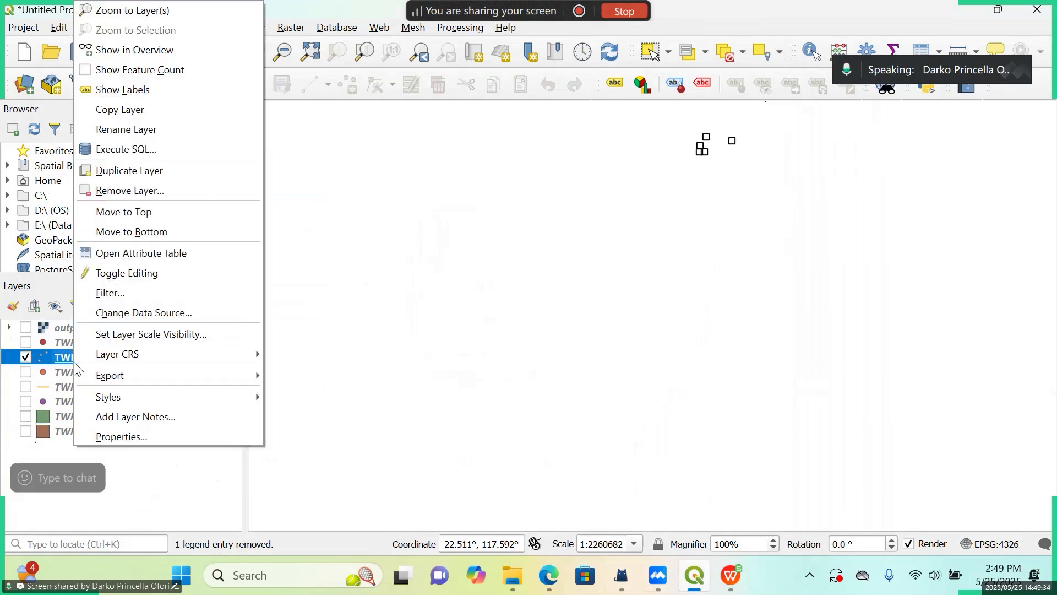
{"action": "key", "text": "Escape"}
{"action": "right_click", "coordinate": [51, 357]}
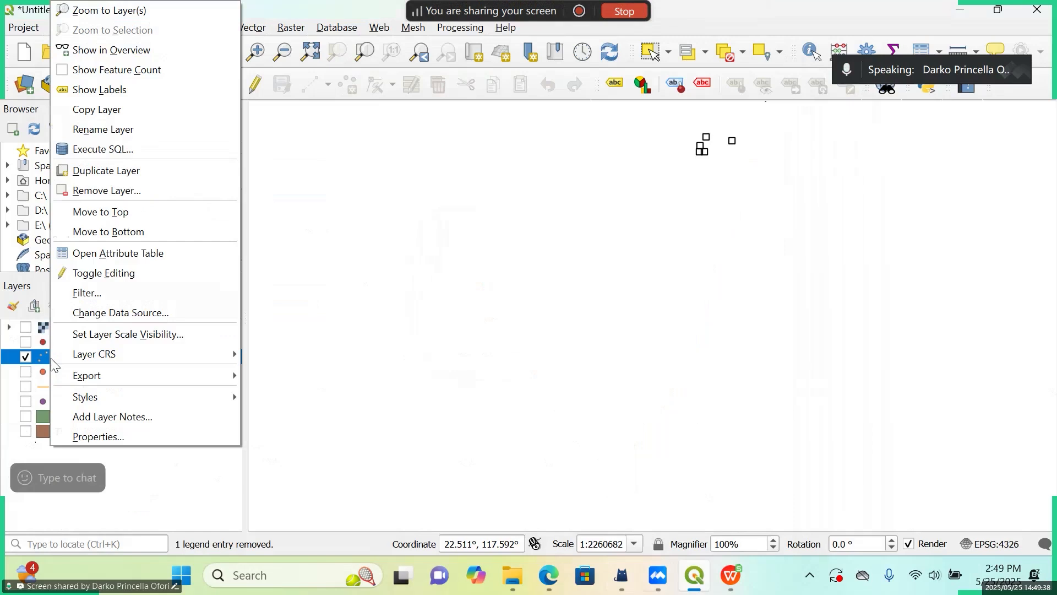
{"action": "mouse_move", "coordinate": [174, 375]}
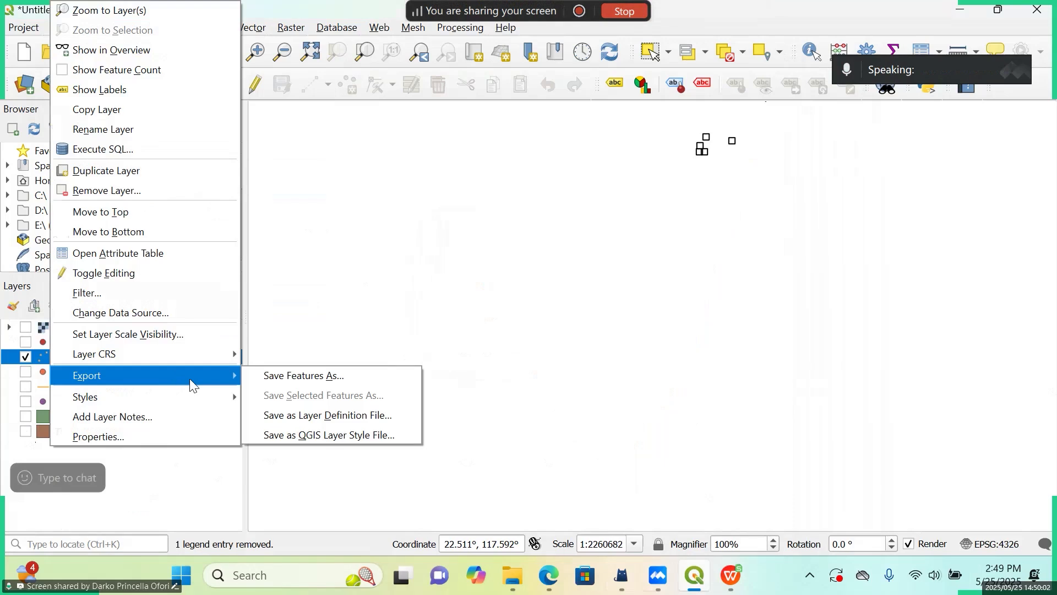
{"action": "left_click", "coordinate": [295, 380]}
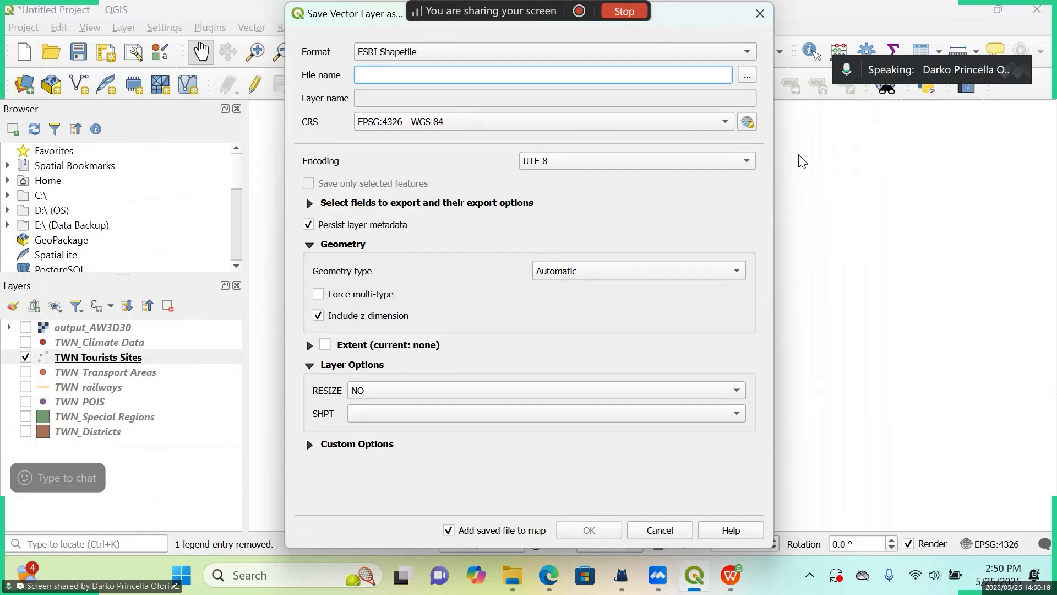
{"action": "left_click", "coordinate": [760, 14]}
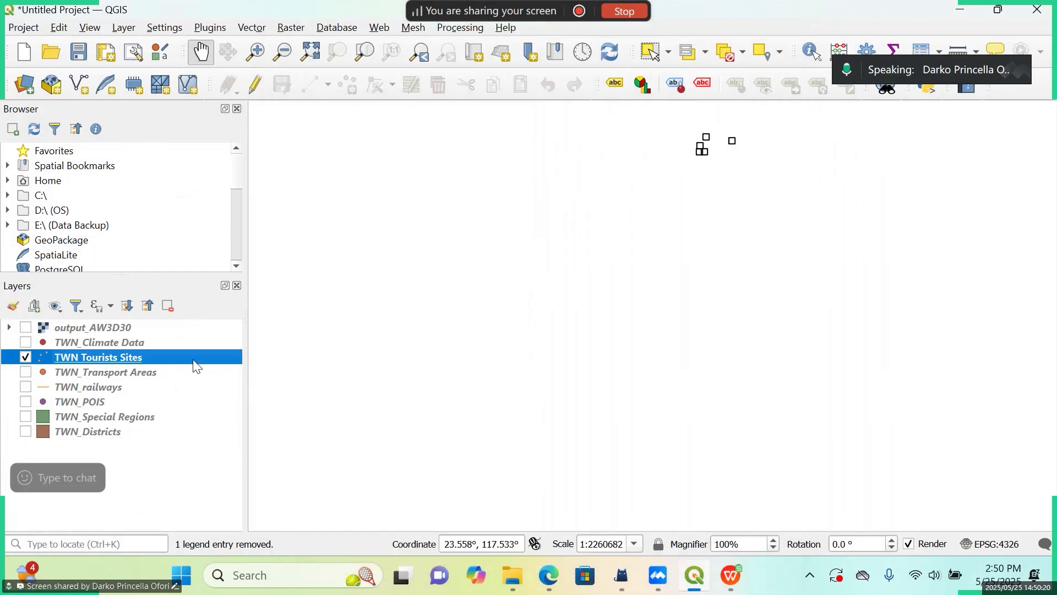
Start exporting the TWN Tourists Sites features to a new file in ESRI Shapefile format.
{"action": "right_click", "coordinate": [93, 358]}
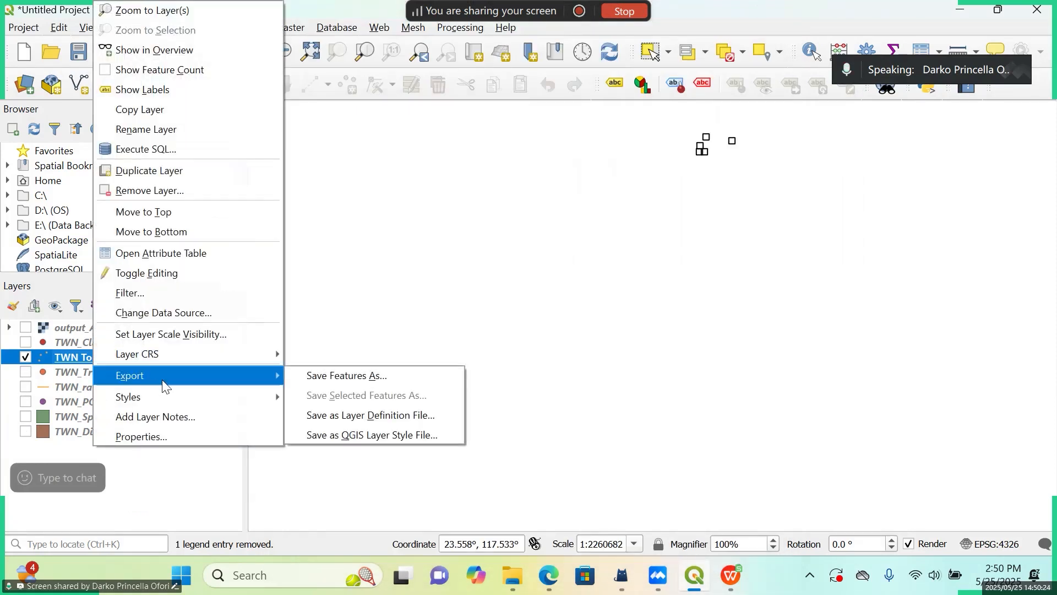
{"action": "left_click", "coordinate": [323, 378]}
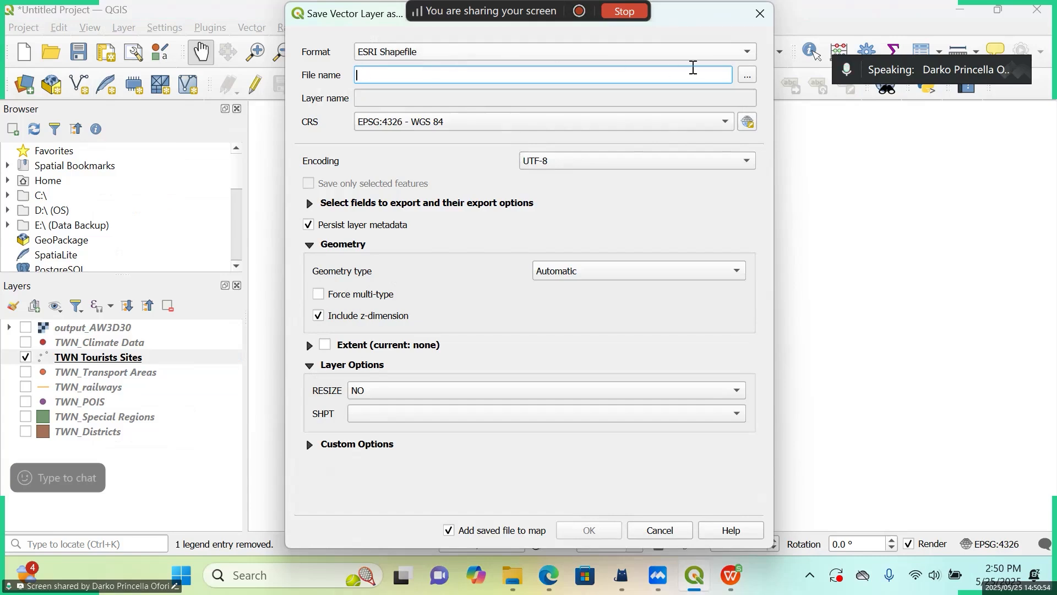
{"action": "left_click", "coordinate": [726, 52]}
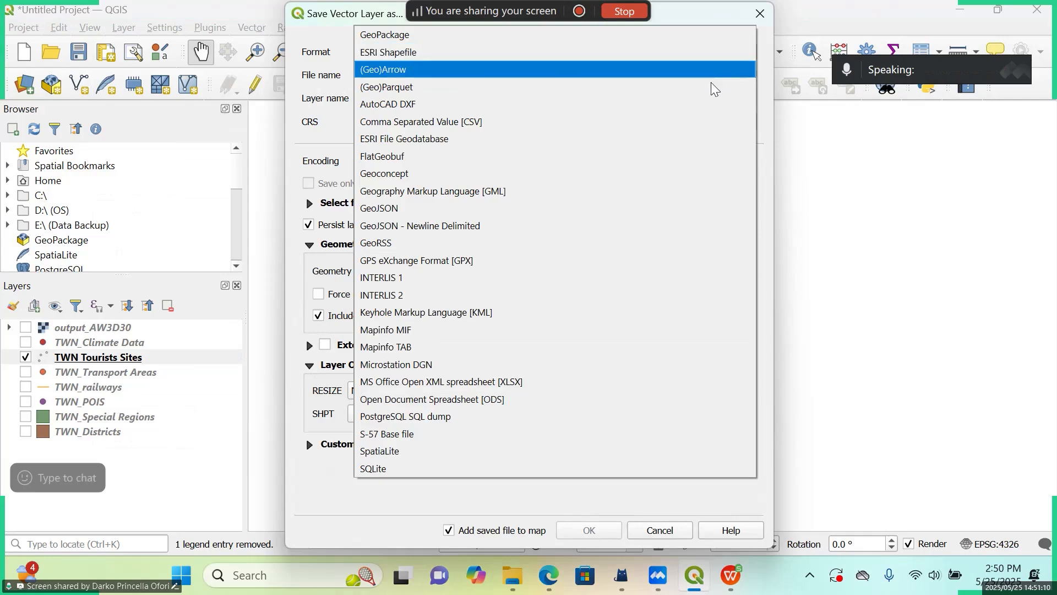
{"action": "left_click", "coordinate": [646, 56]}
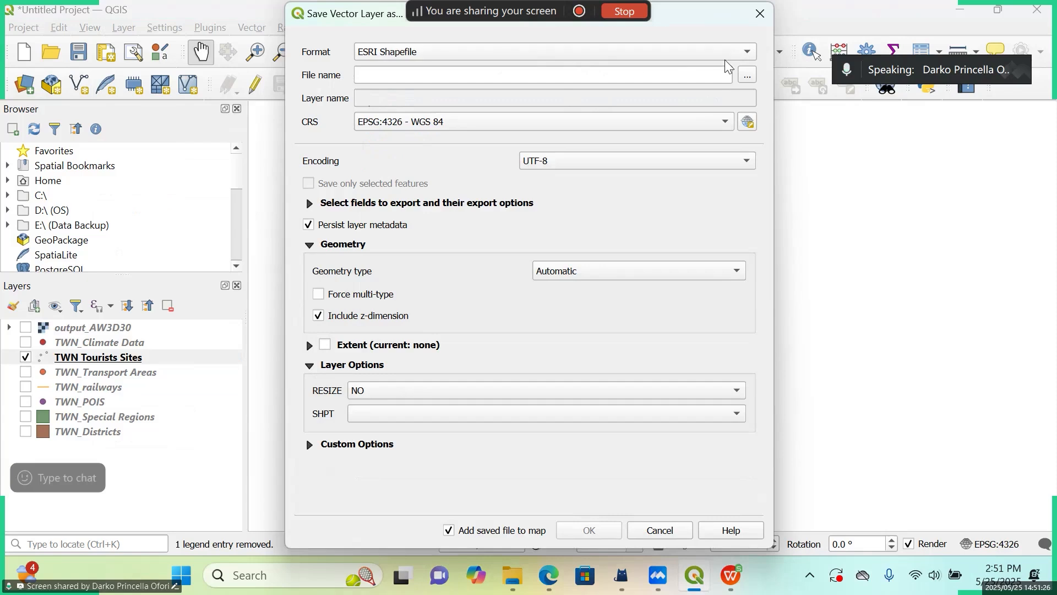
Browse for the export location, create a folder named Tutorials inside Data for QGIS Training, and open it.
{"action": "left_click", "coordinate": [748, 77]}
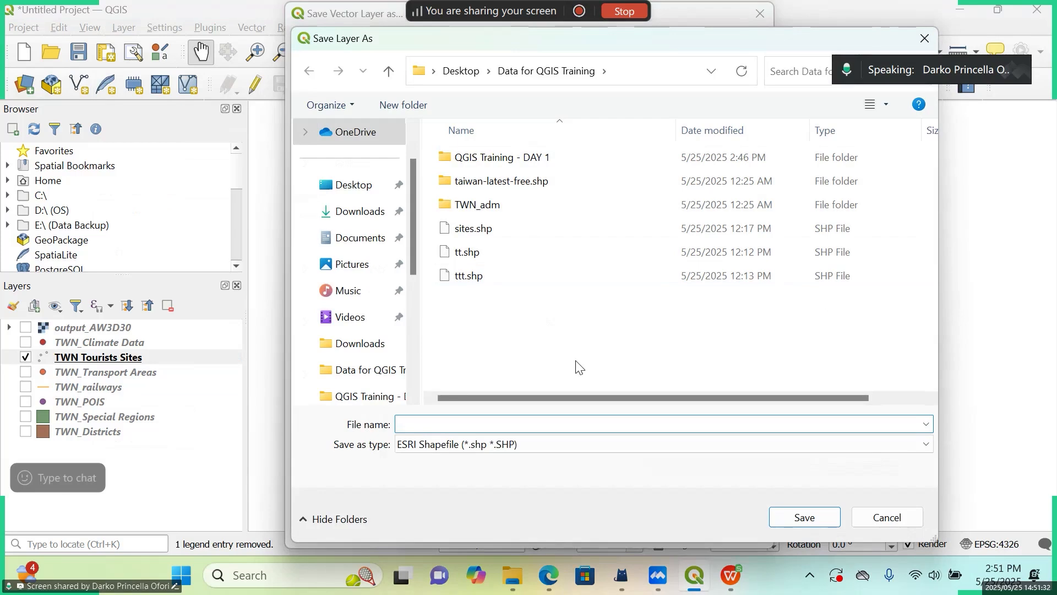
{"action": "left_click", "coordinate": [411, 105]}
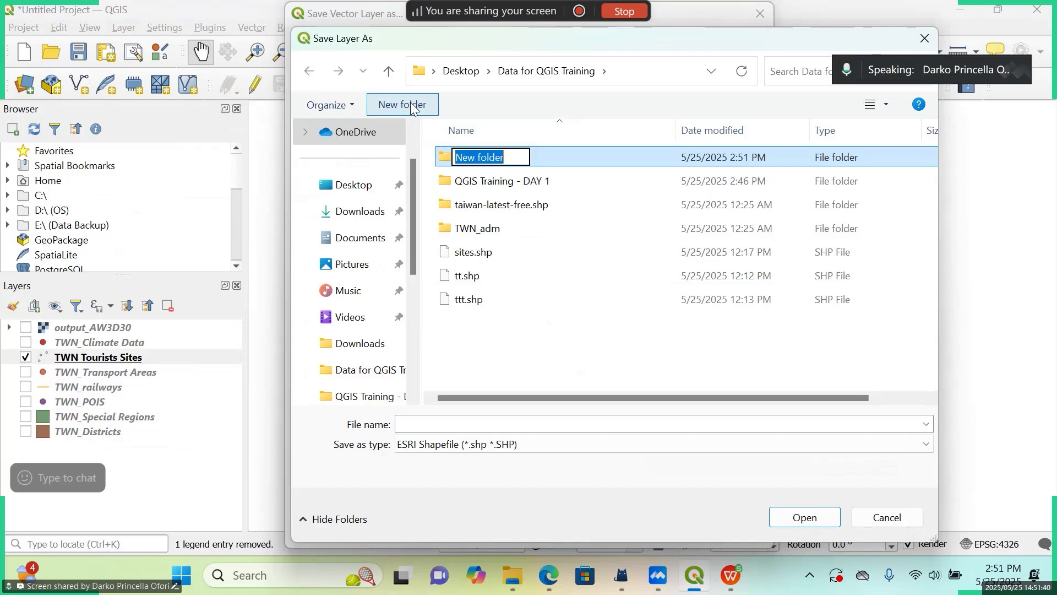
{"action": "type", "text": "Tu"}
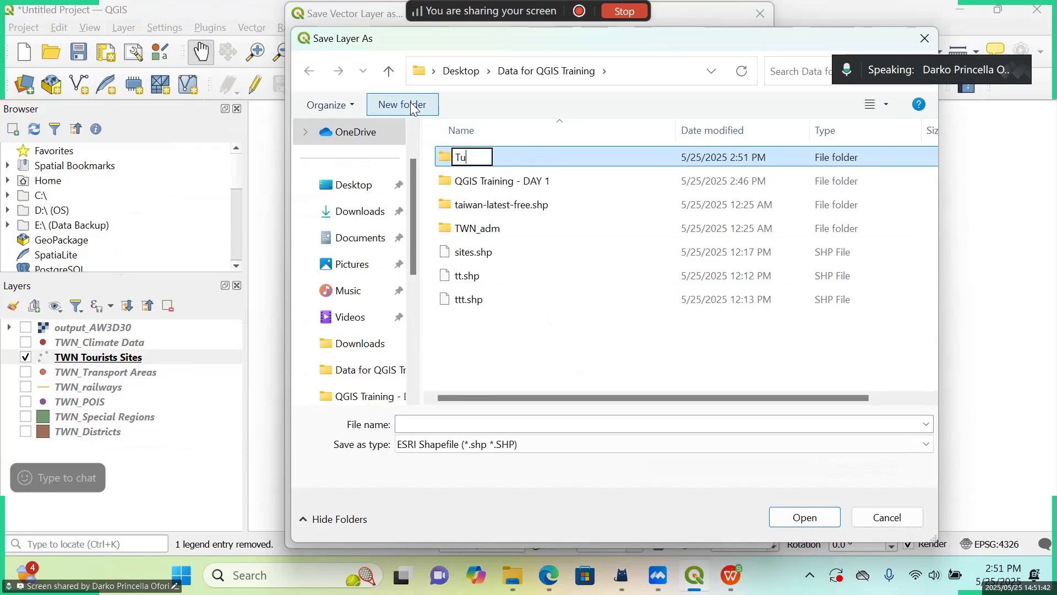
{"action": "type", "text": "torials"}
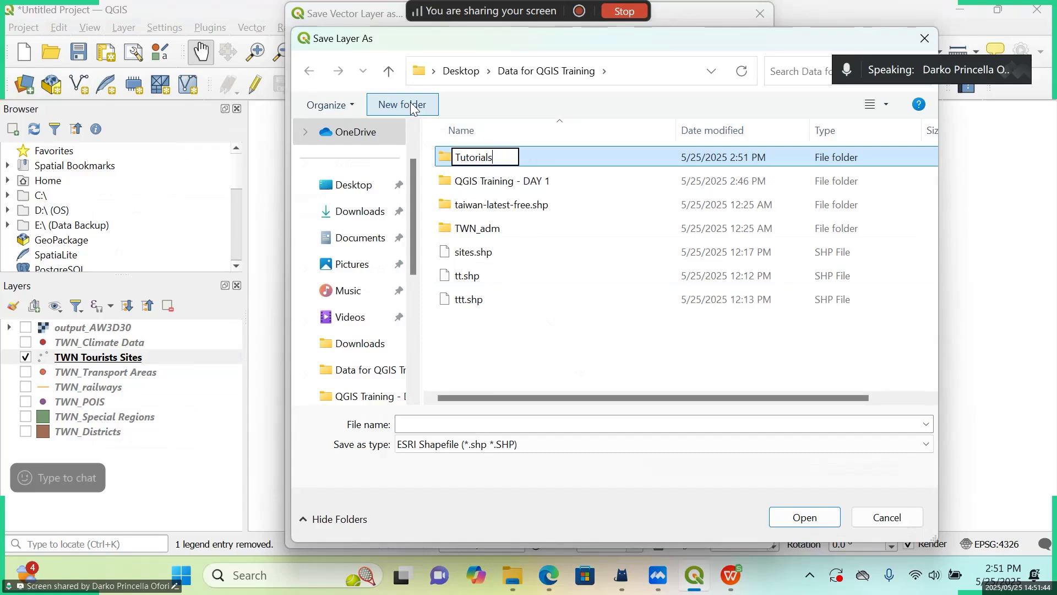
{"action": "key", "text": "Return"}
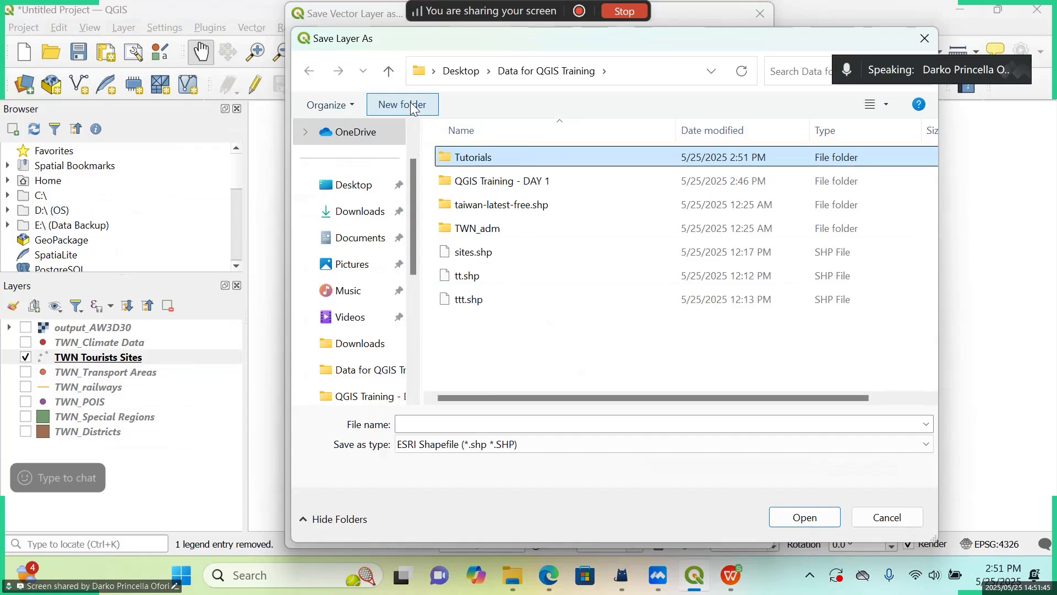
{"action": "double_click", "coordinate": [521, 157]}
Name the output shapefile Tourists Sites and accept the Tutorials folder as its save location.
{"action": "left_click", "coordinate": [510, 459]}
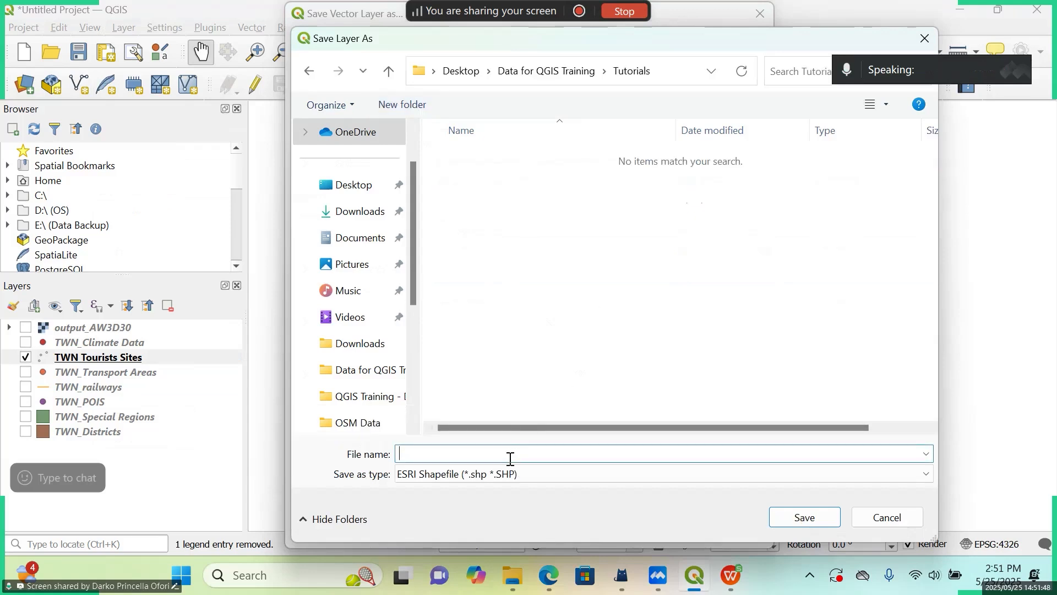
{"action": "type", "text": "Touris"}
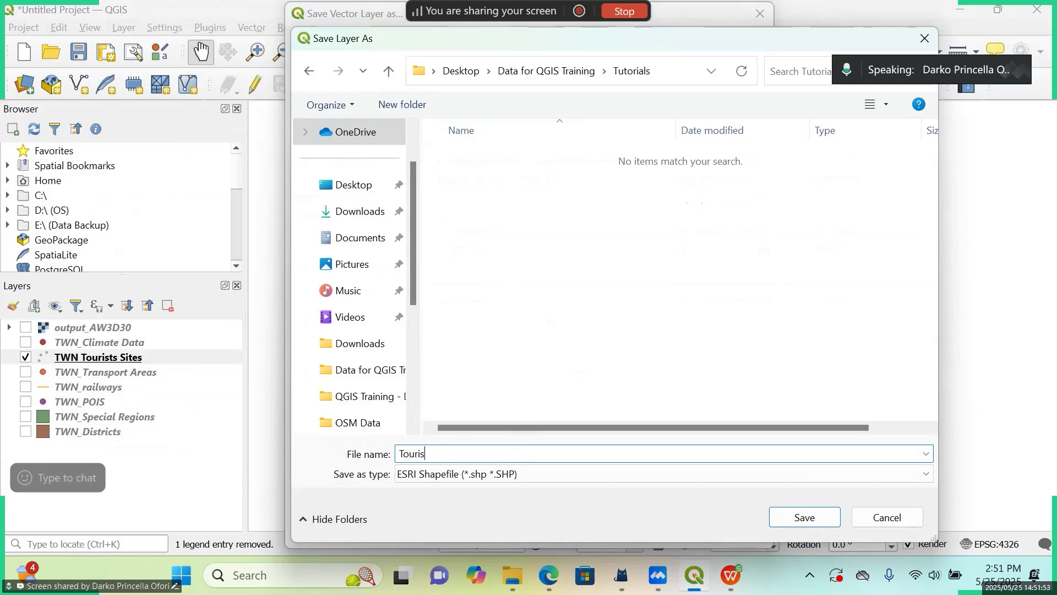
{"action": "type", "text": "ts Sites"}
{"action": "left_click", "coordinate": [805, 518]}
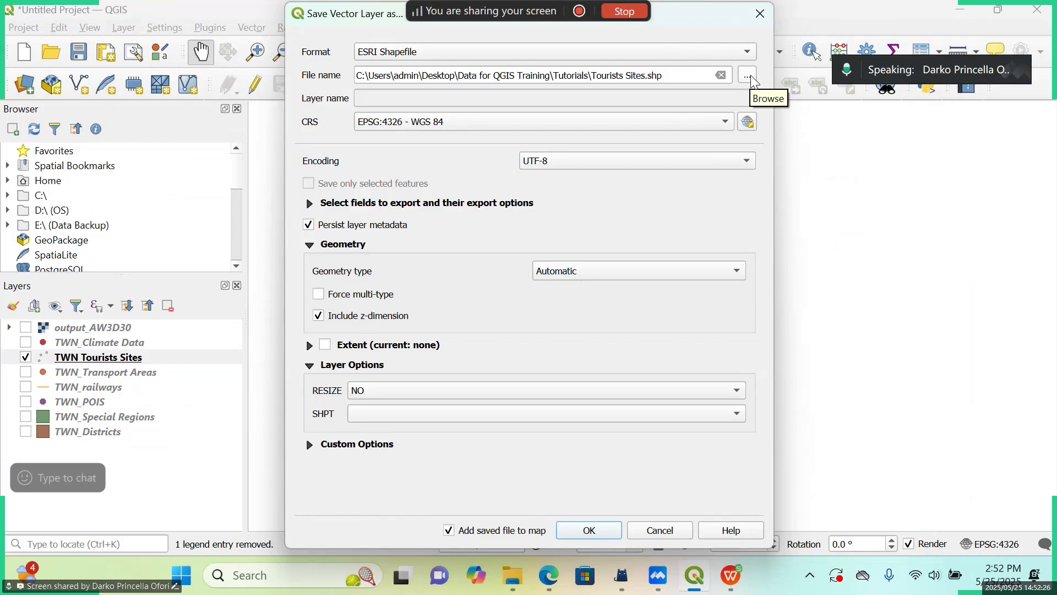
Set the export's coordinate reference system to Project CRS: EPSG:4326 - WGS 84.
{"action": "left_click", "coordinate": [667, 124]}
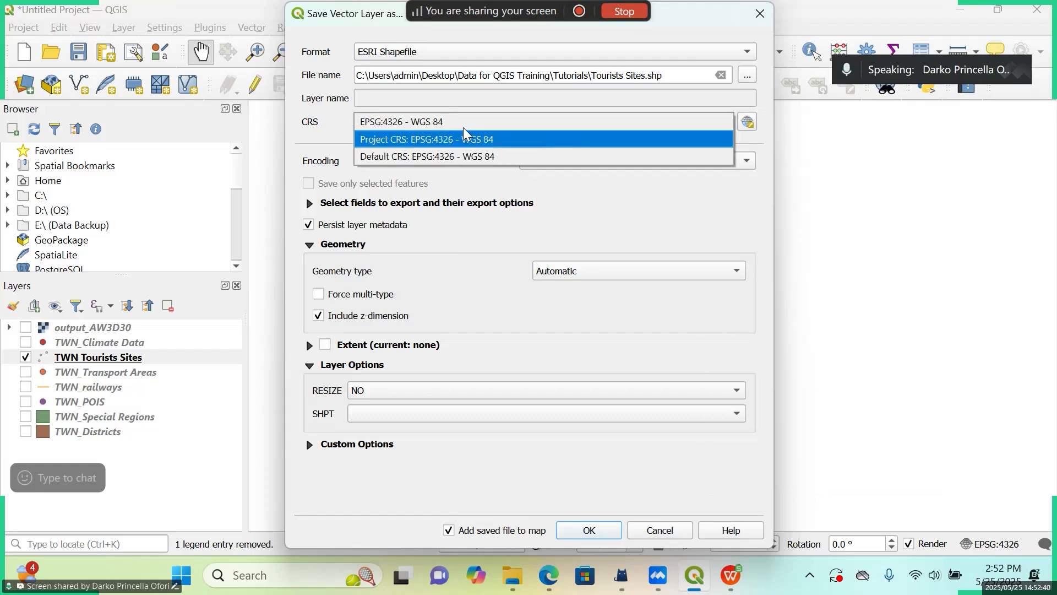
{"action": "left_click", "coordinate": [471, 140]}
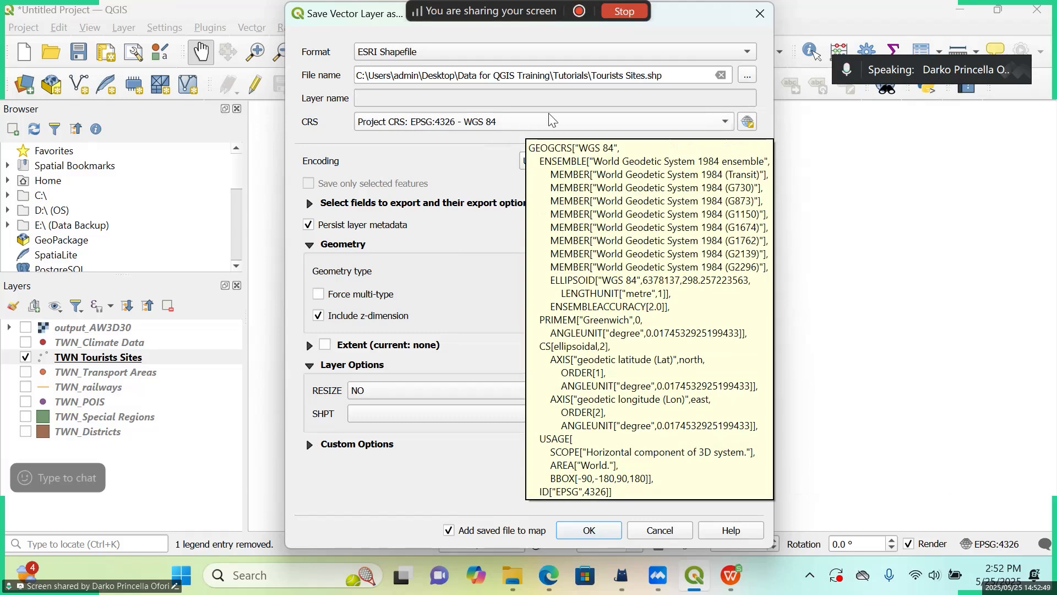
{"action": "left_click", "coordinate": [563, 122]}
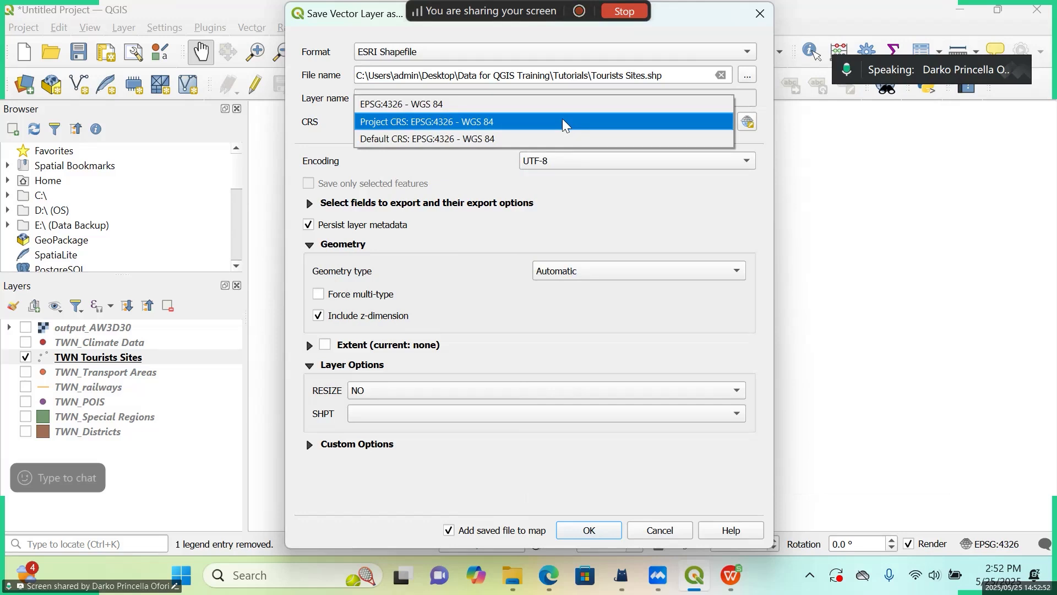
{"action": "left_click", "coordinate": [748, 123]}
{"action": "left_click", "coordinate": [713, 79]}
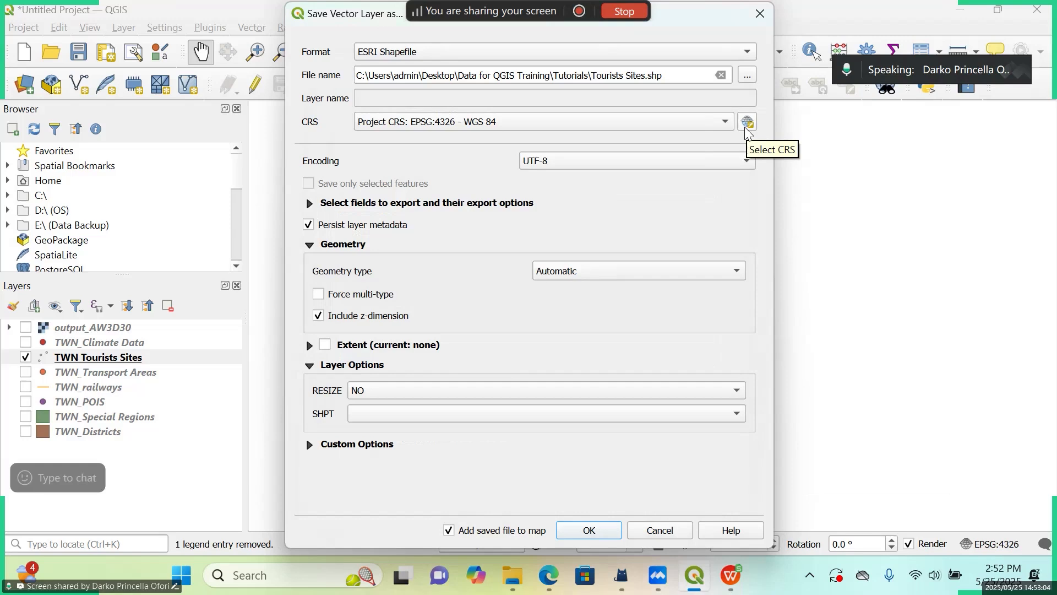
Choose WGS 84 (EPSG:4326) from the predefined coordinate reference systems as the export CRS.
{"action": "left_click", "coordinate": [745, 128]}
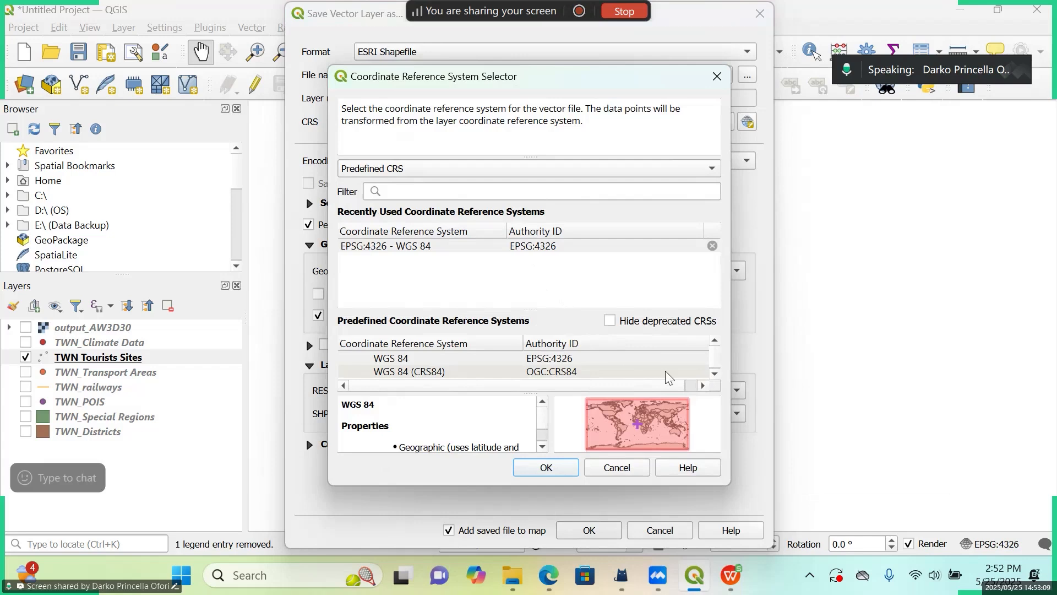
{"action": "left_click", "coordinate": [715, 371]}
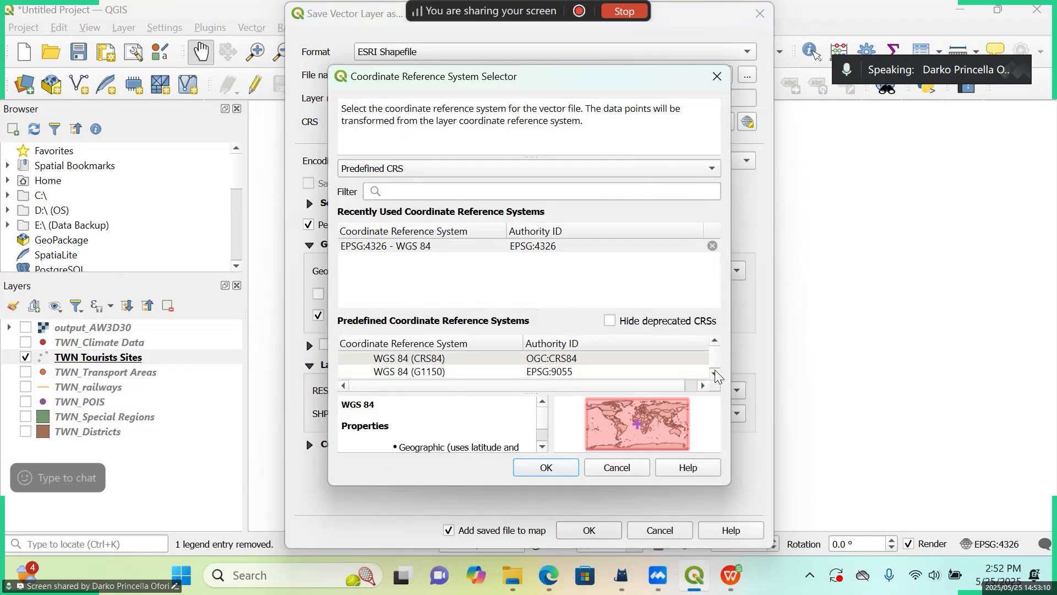
{"action": "left_click", "coordinate": [714, 346]}
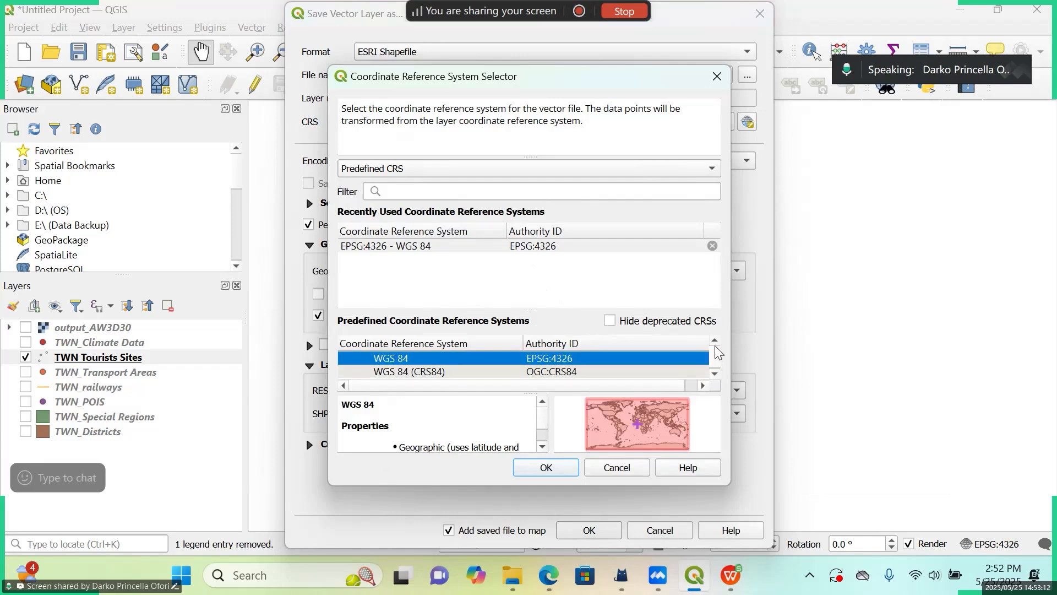
{"action": "left_click", "coordinate": [714, 345]}
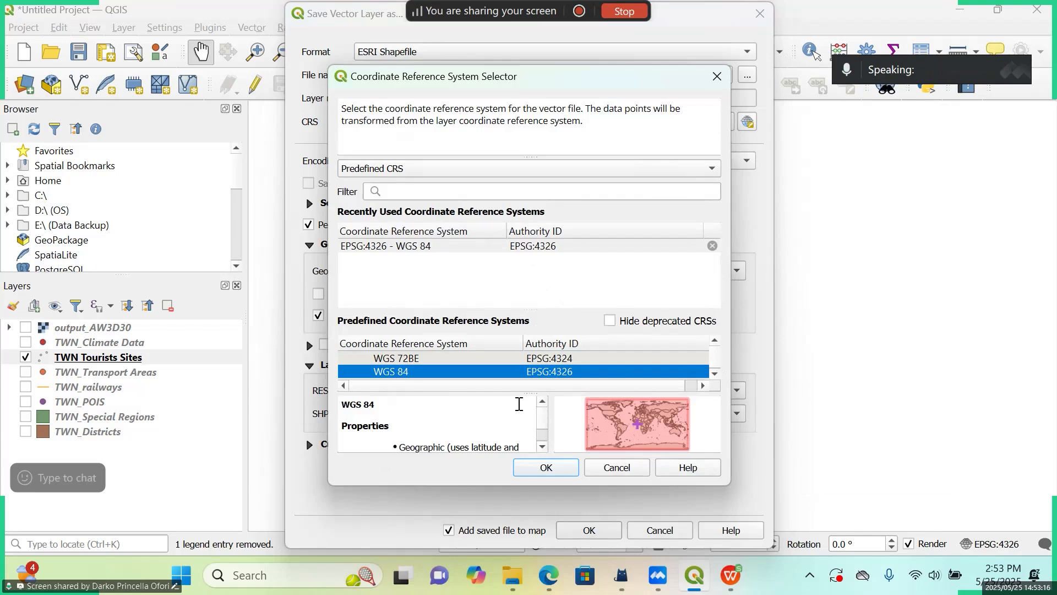
{"action": "left_click_drag", "start_coordinate": [542, 424], "coordinate": [540, 438]}
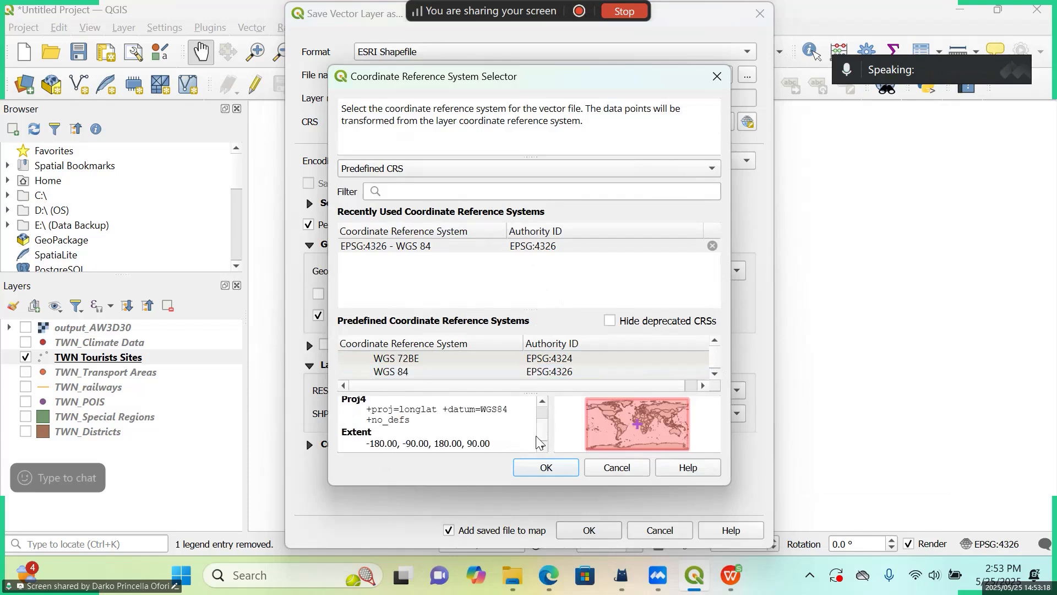
{"action": "left_click", "coordinate": [517, 373]}
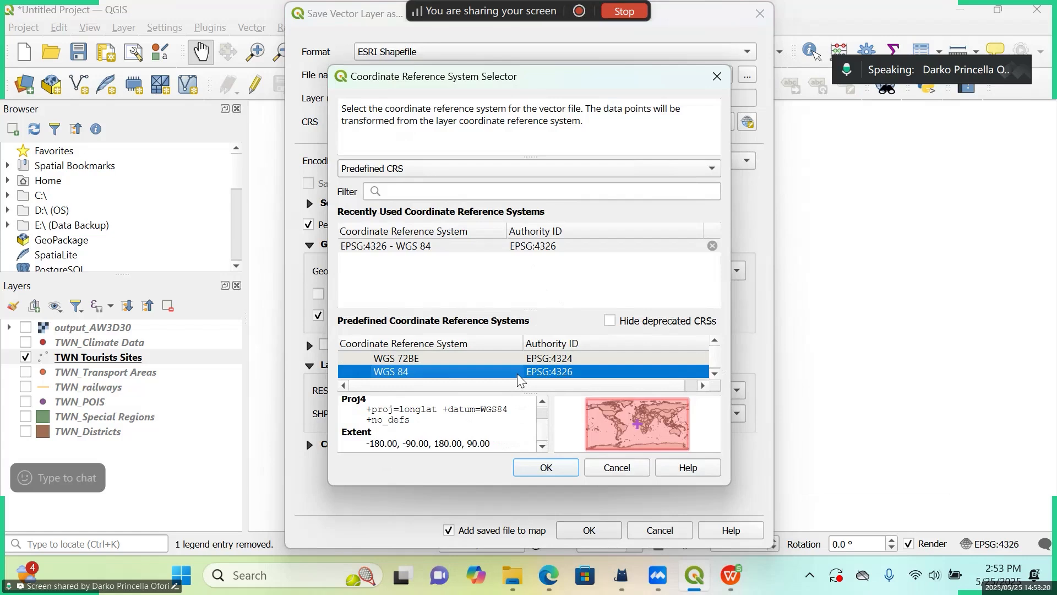
{"action": "left_click", "coordinate": [570, 470]}
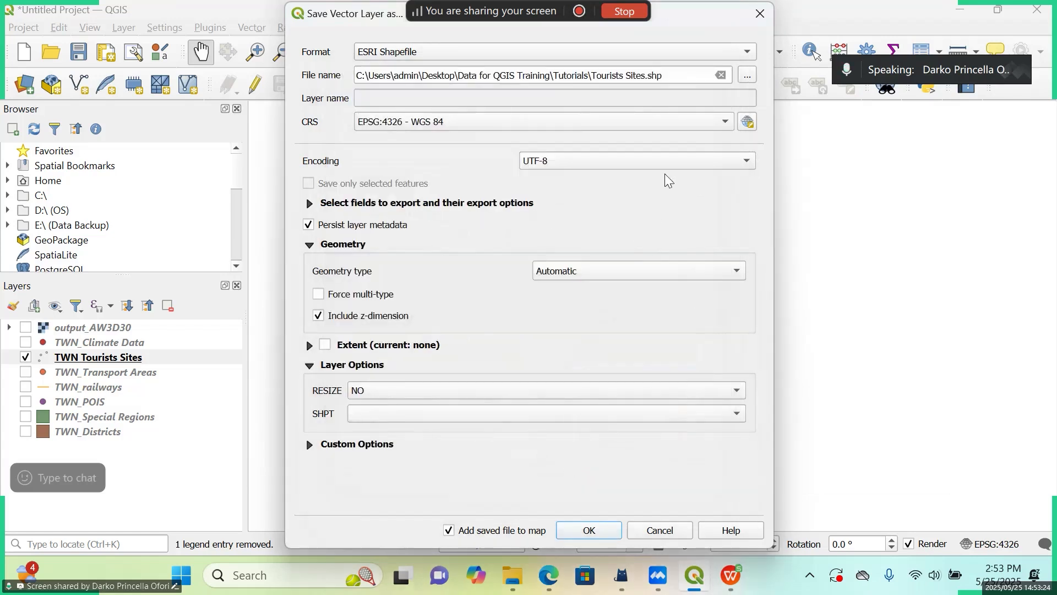
Export the shapefile with the saved file added to the map, and hide the original TWN Tourists Sites layer.
{"action": "left_click", "coordinate": [449, 530]}
{"action": "left_click", "coordinate": [599, 530]}
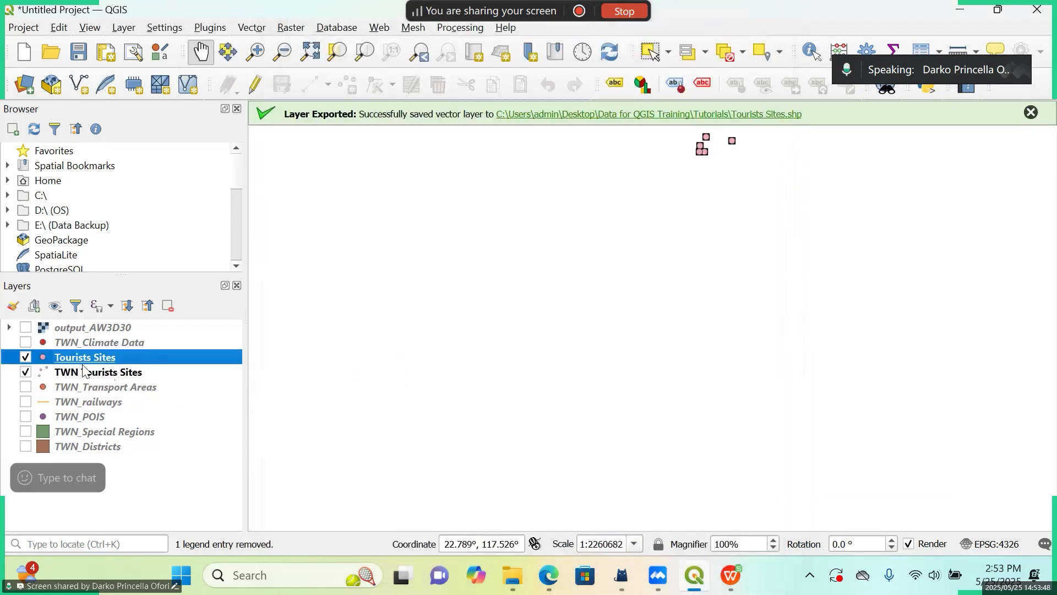
{"action": "left_click", "coordinate": [26, 372]}
{"action": "left_click_drag", "start_coordinate": [670, 230], "coordinate": [612, 319]}
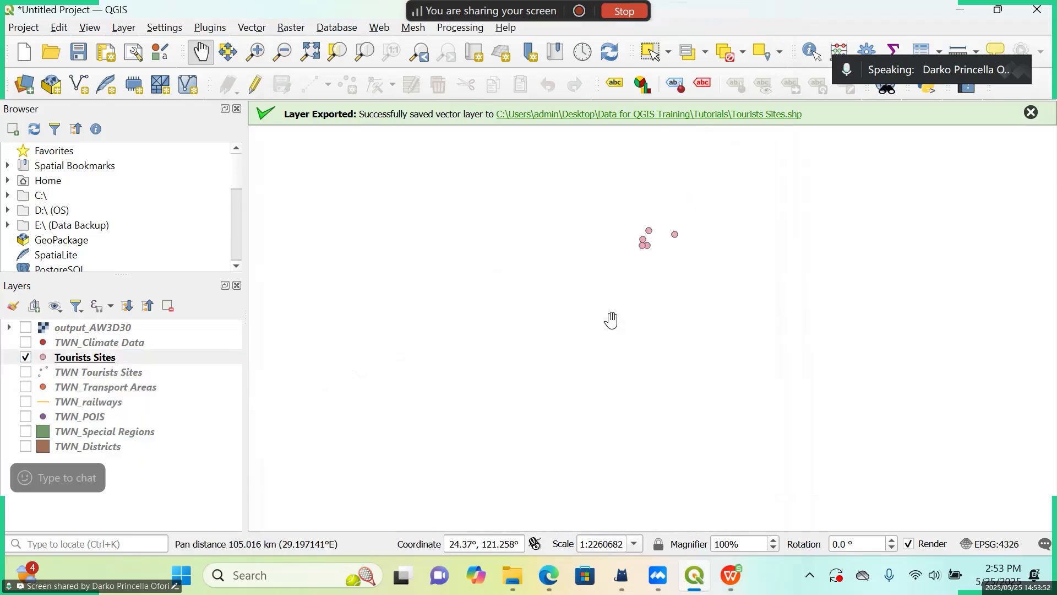
{"action": "scroll", "coordinate": [663, 223], "scroll_direction": "up", "scroll_amount": 3}
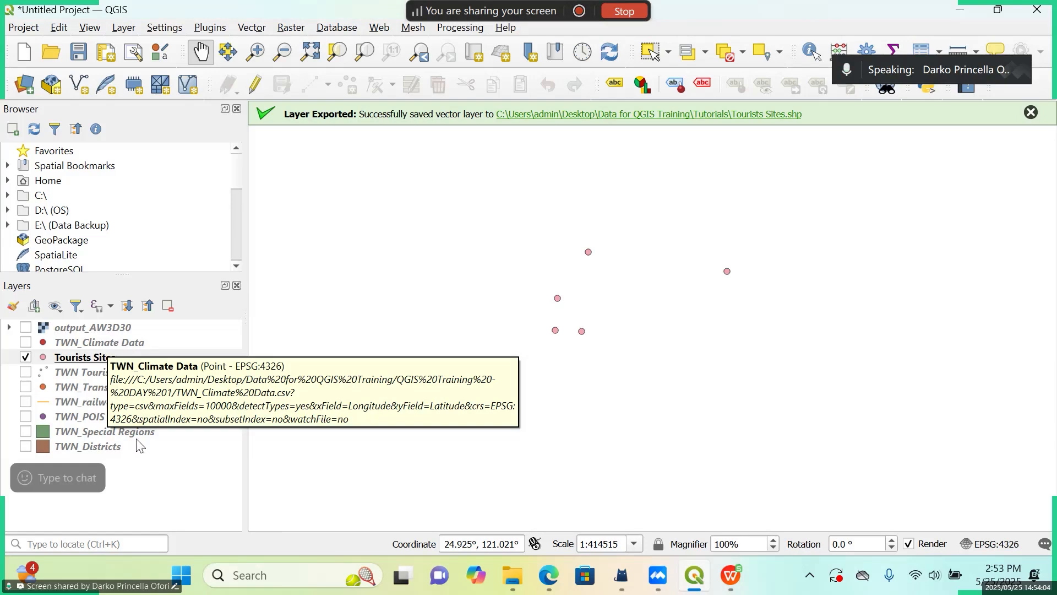
{"action": "left_click", "coordinate": [130, 485]}
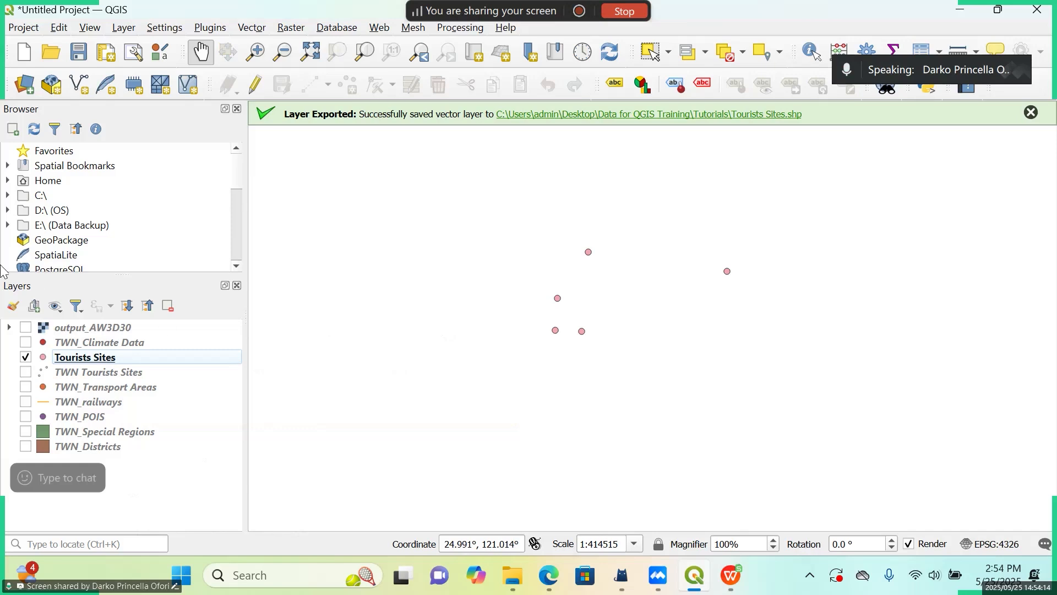
Hide the exported Tourists Sites layer and add the OpenStreetMap basemap from the XYZ Tiles connections.
{"action": "left_click", "coordinate": [26, 358]}
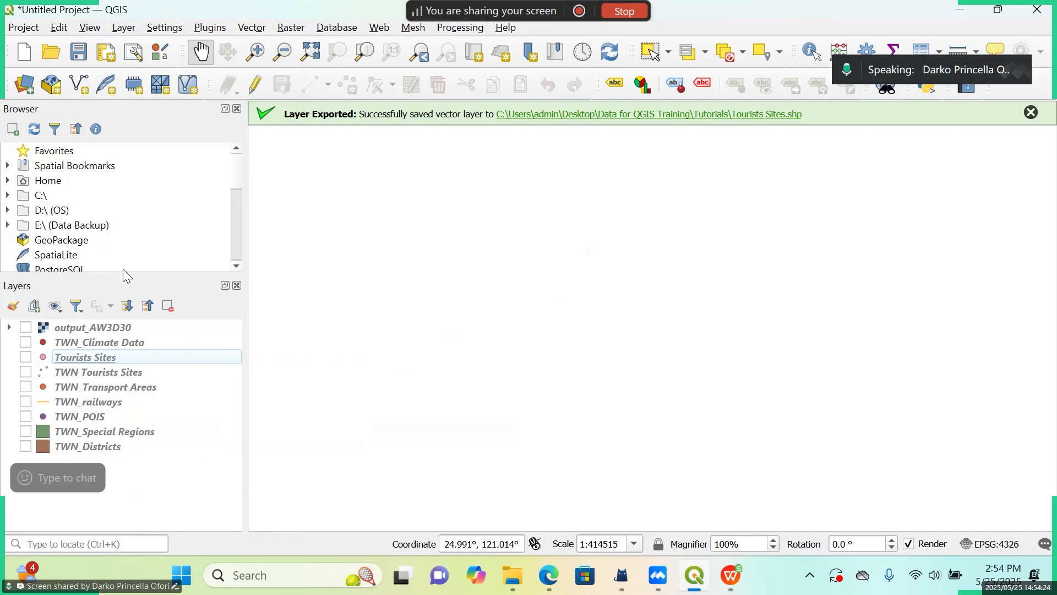
{"action": "left_click_drag", "start_coordinate": [118, 272], "coordinate": [117, 368]}
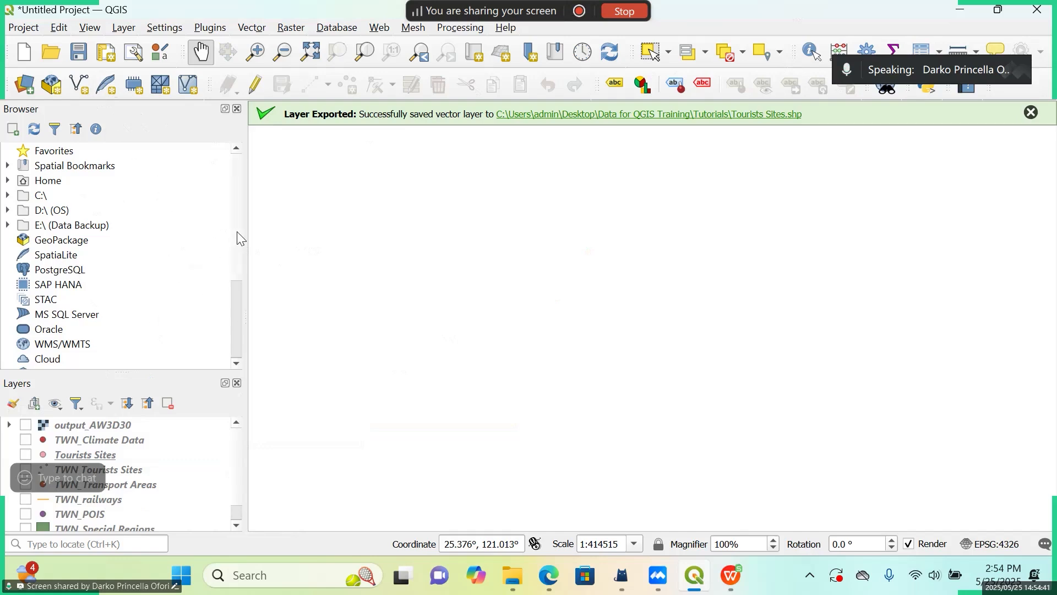
{"action": "scroll", "coordinate": [238, 266], "scroll_direction": "down", "scroll_amount": 3}
{"action": "scroll", "coordinate": [246, 303], "scroll_direction": "down", "scroll_amount": 1}
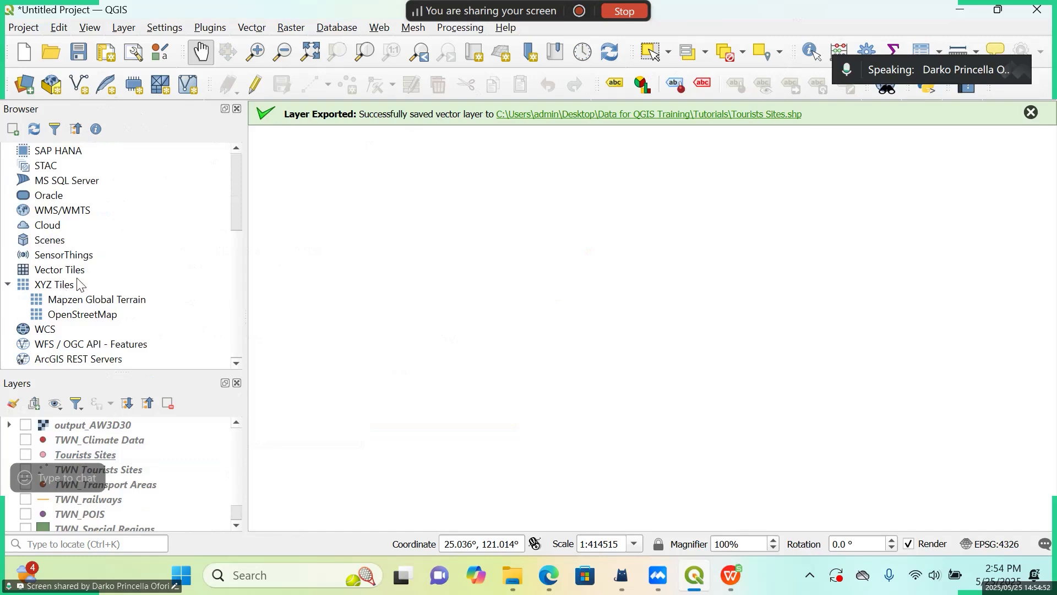
{"action": "double_click", "coordinate": [86, 318]}
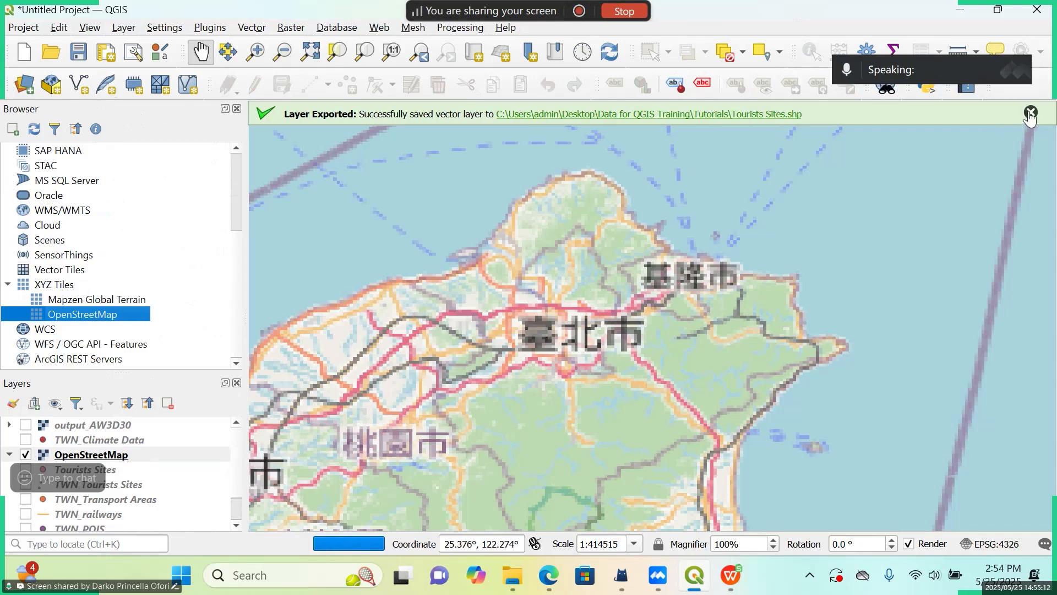
{"action": "left_click_drag", "start_coordinate": [236, 240], "coordinate": [221, 306]}
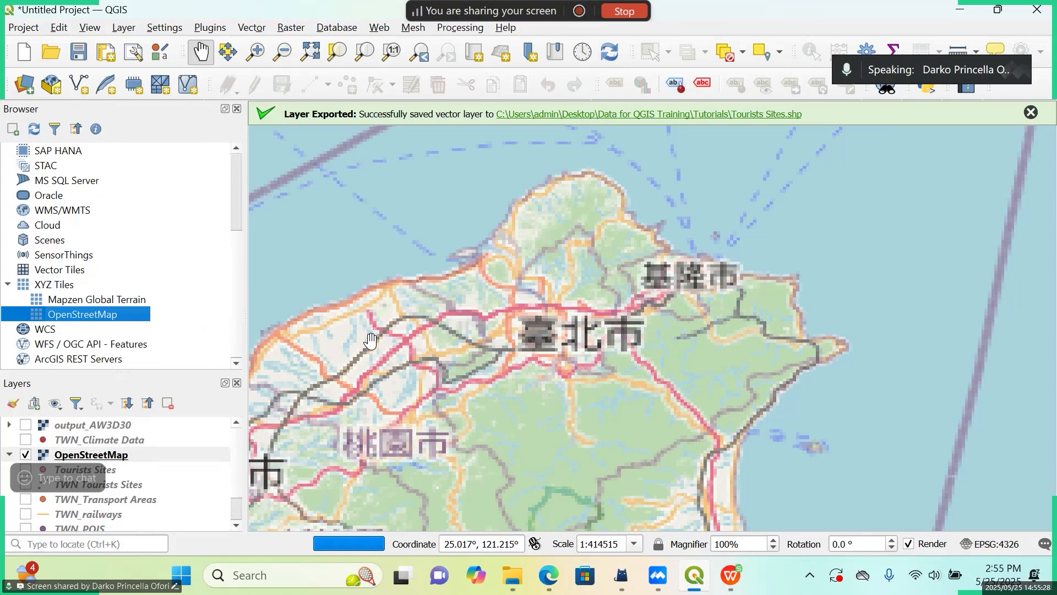
Switch to File Explorer showing the QGIS Training - DAY 1 folder.
{"action": "left_click", "coordinate": [517, 577]}
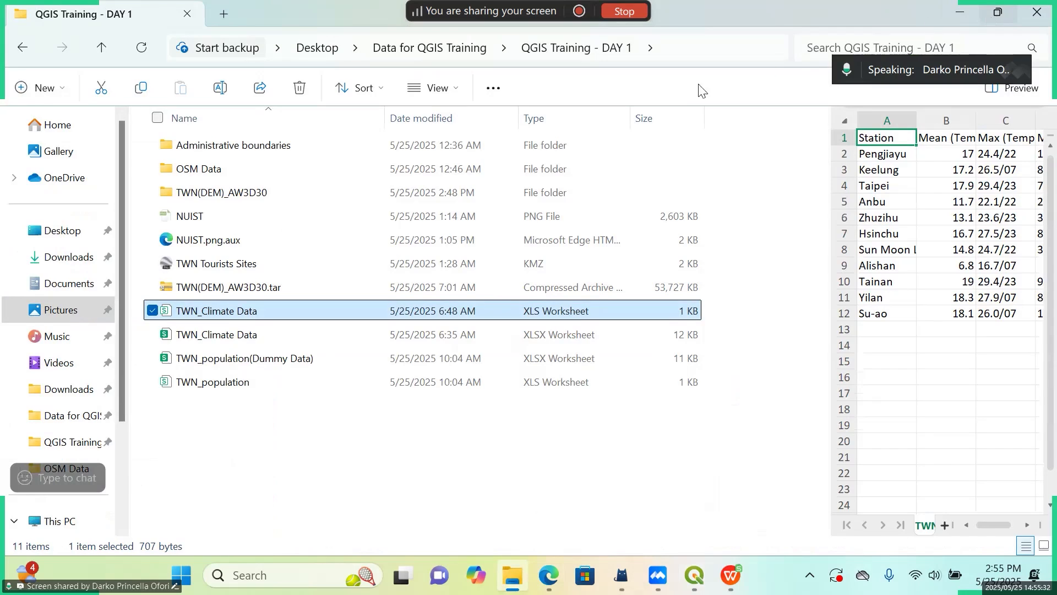
Open the Administrative boundaries folder and filter its files to show only SHP files.
{"action": "left_click_drag", "start_coordinate": [699, 84], "coordinate": [871, 58]}
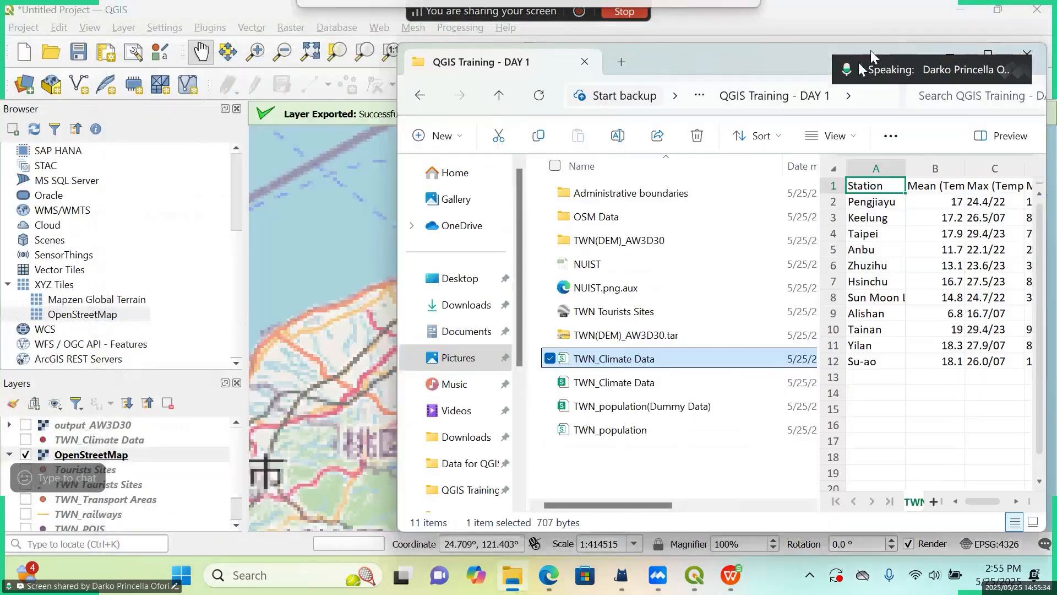
{"action": "double_click", "coordinate": [694, 181]}
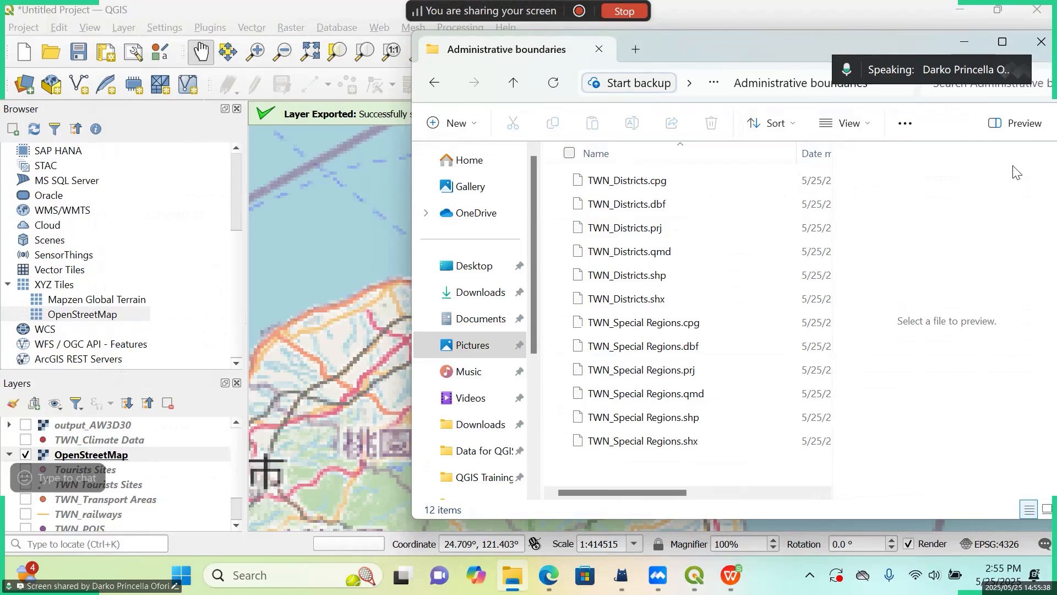
{"action": "left_click", "coordinate": [740, 492]}
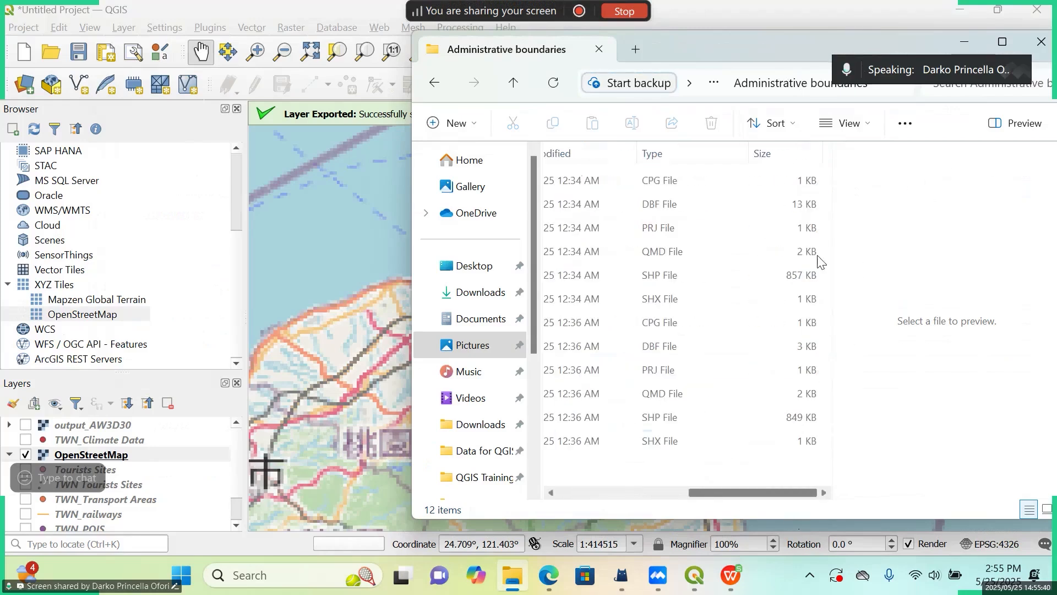
{"action": "left_click", "coordinate": [741, 153]}
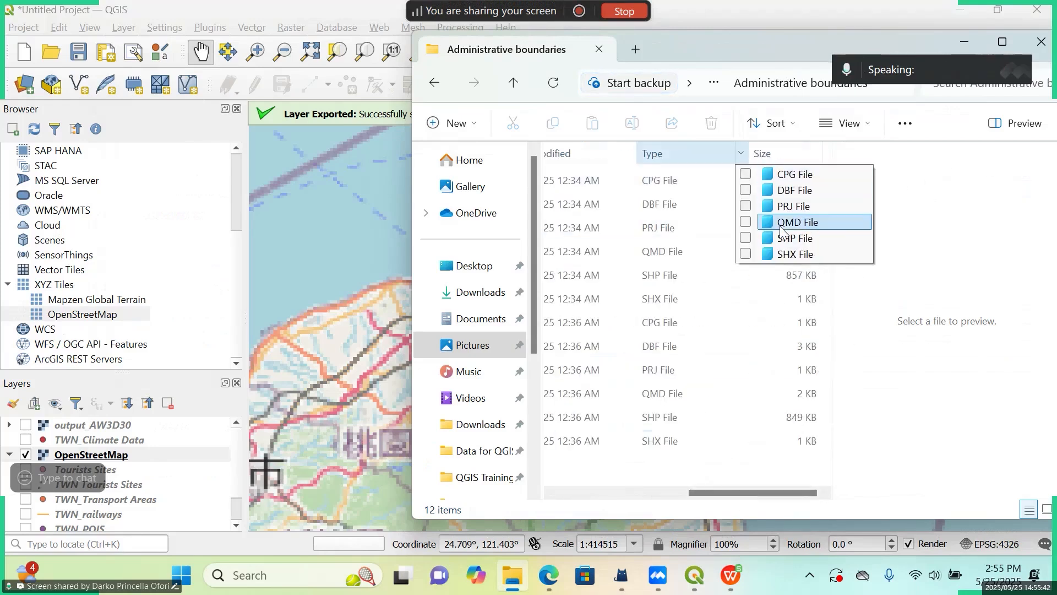
{"action": "left_click", "coordinate": [787, 241]}
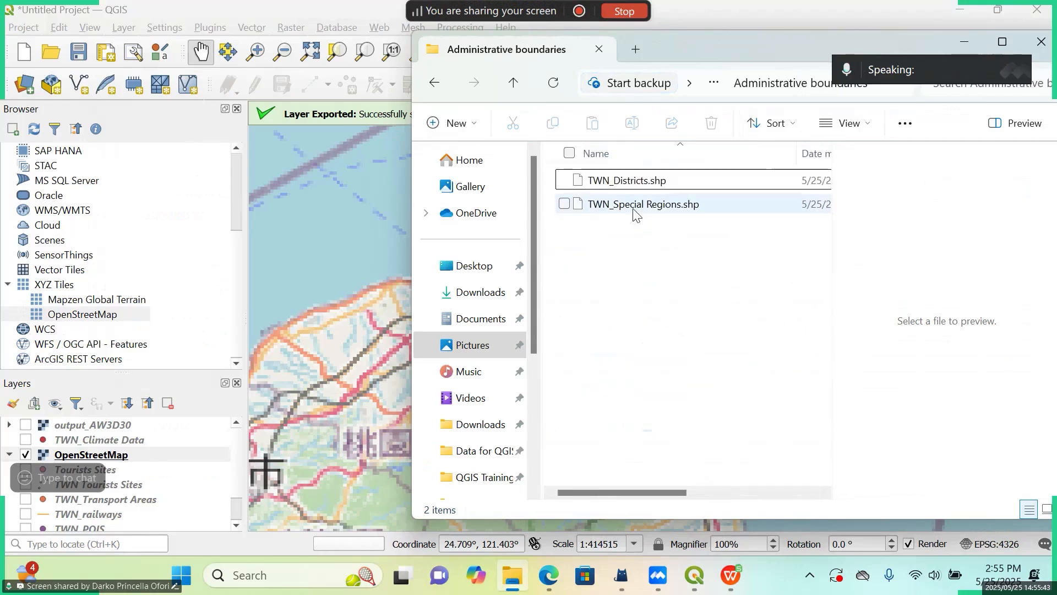
Add TWN_Districts.shp from the folder to the QGIS map canvas and minimize the file window.
{"action": "left_click", "coordinate": [620, 182]}
{"action": "left_click_drag", "start_coordinate": [621, 182], "coordinate": [347, 237]}
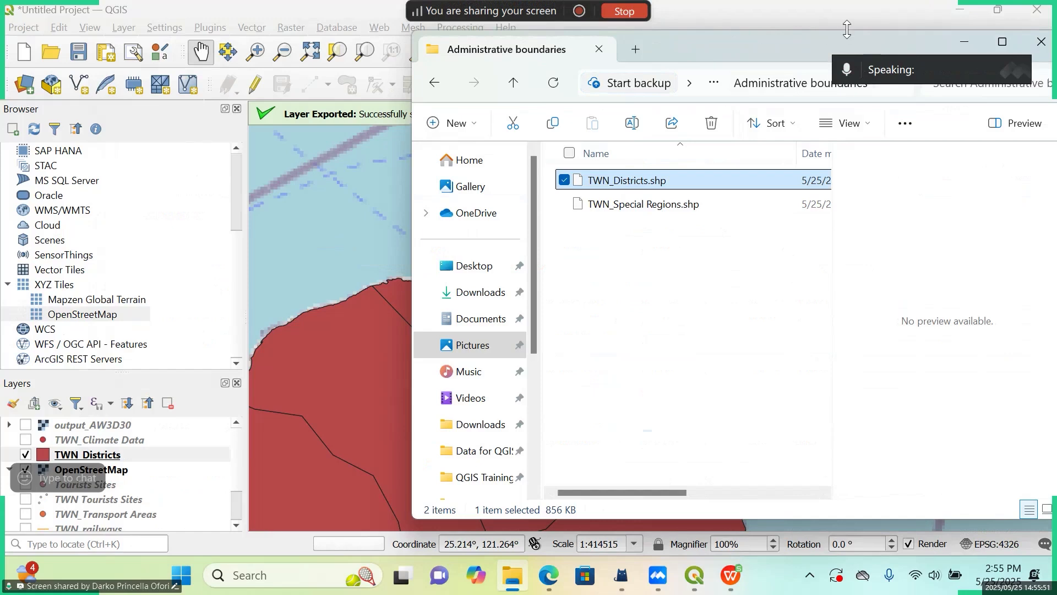
{"action": "left_click_drag", "start_coordinate": [804, 35], "coordinate": [805, 35]}
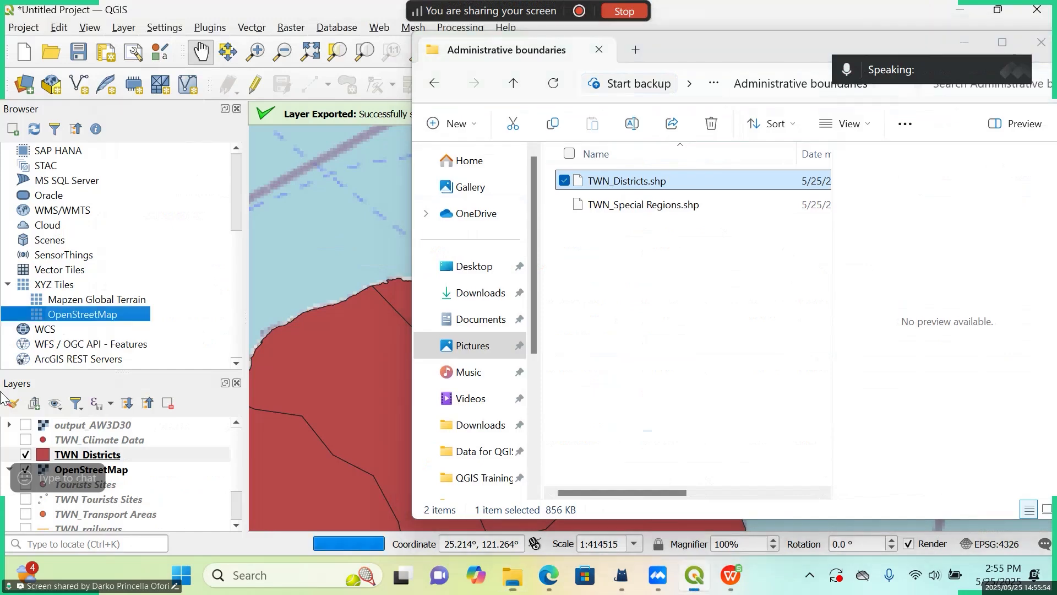
{"action": "left_click", "coordinate": [964, 42]}
Hide the newly added TWN_Districts layer and the OpenStreetMap layer, enlarging the layer list to show more entries.
{"action": "left_click", "coordinate": [24, 454]}
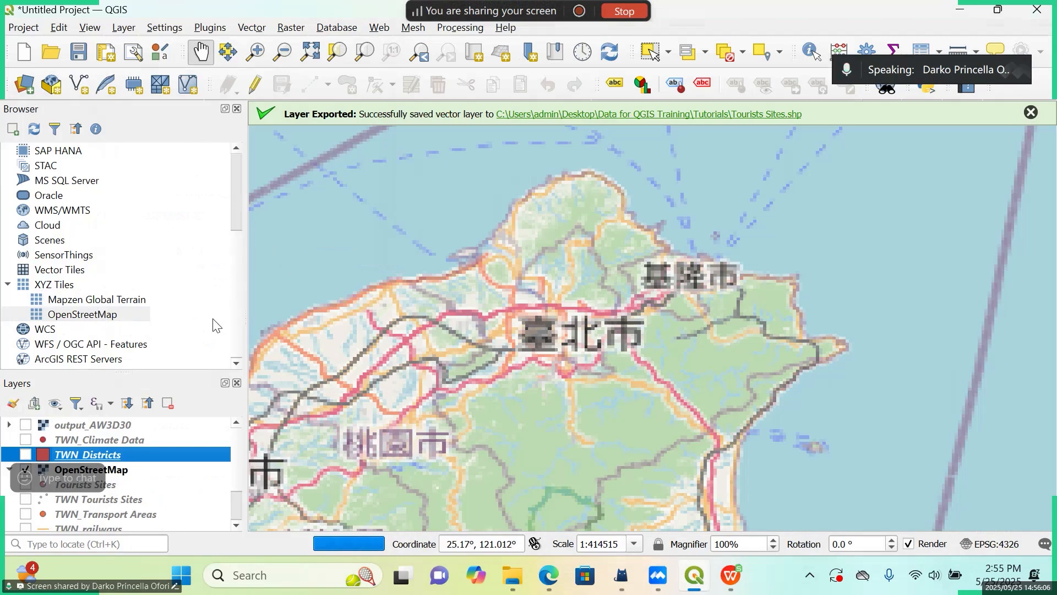
{"action": "left_click_drag", "start_coordinate": [127, 370], "coordinate": [140, 316]}
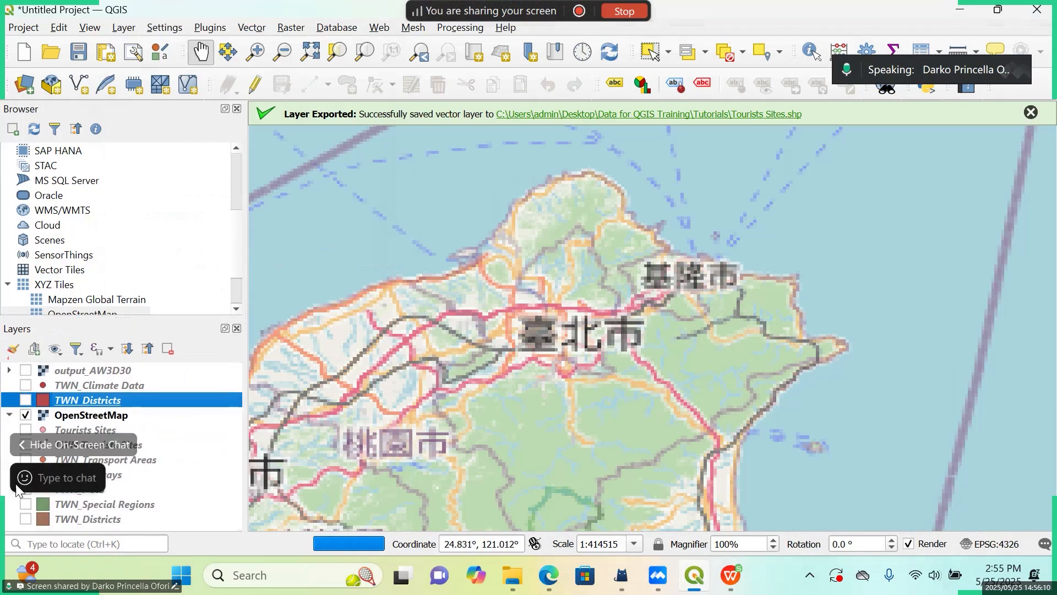
{"action": "left_click", "coordinate": [26, 416]}
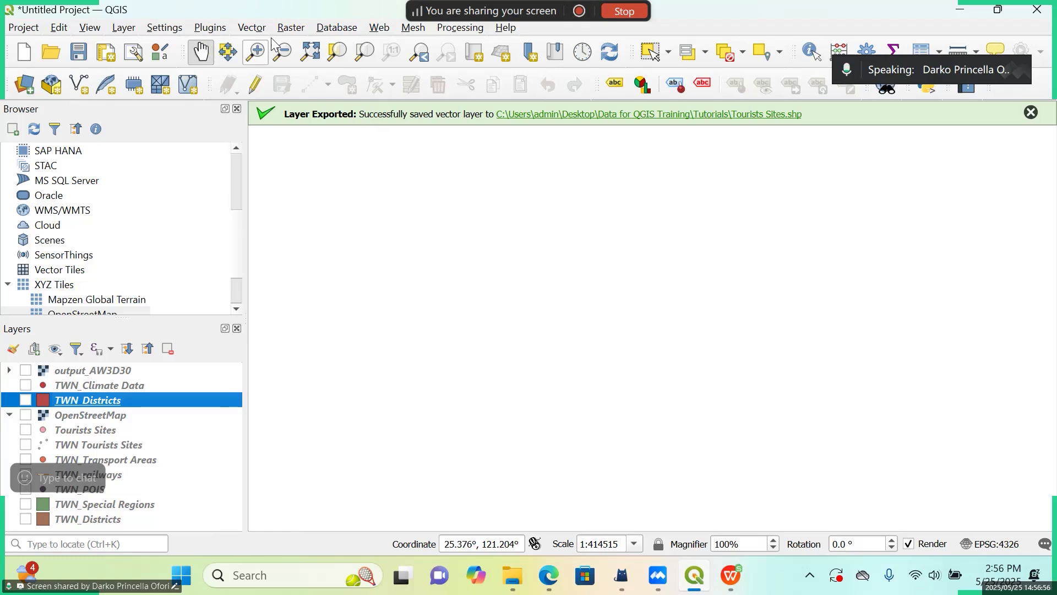
Open the plugin manager, then move and shorten its dialog so that it fits fully on screen.
{"action": "left_click", "coordinate": [214, 30]}
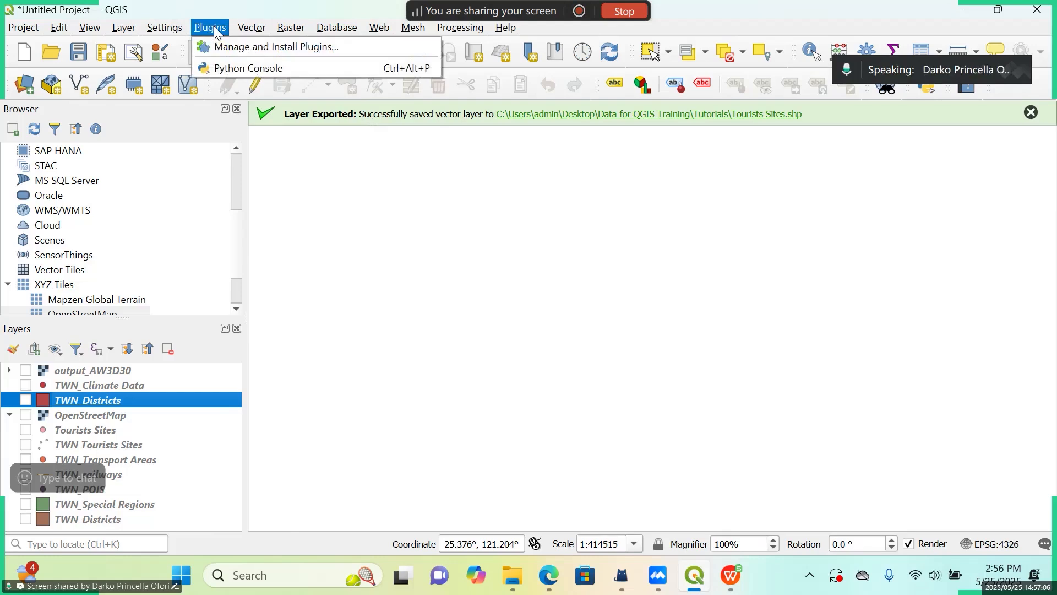
{"action": "left_click", "coordinate": [246, 47]}
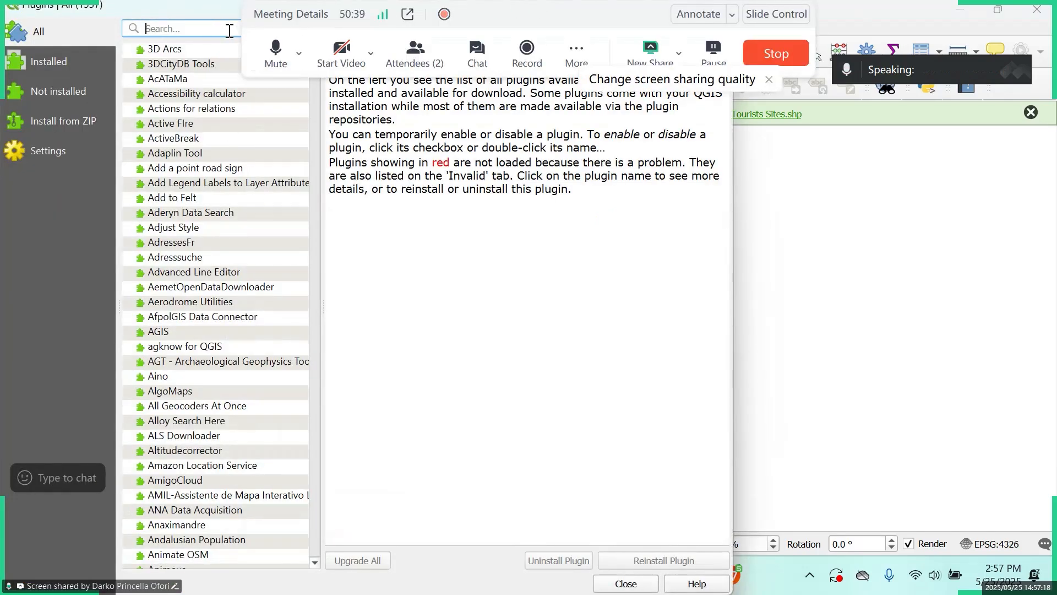
{"action": "left_click_drag", "start_coordinate": [204, 11], "coordinate": [255, 178]}
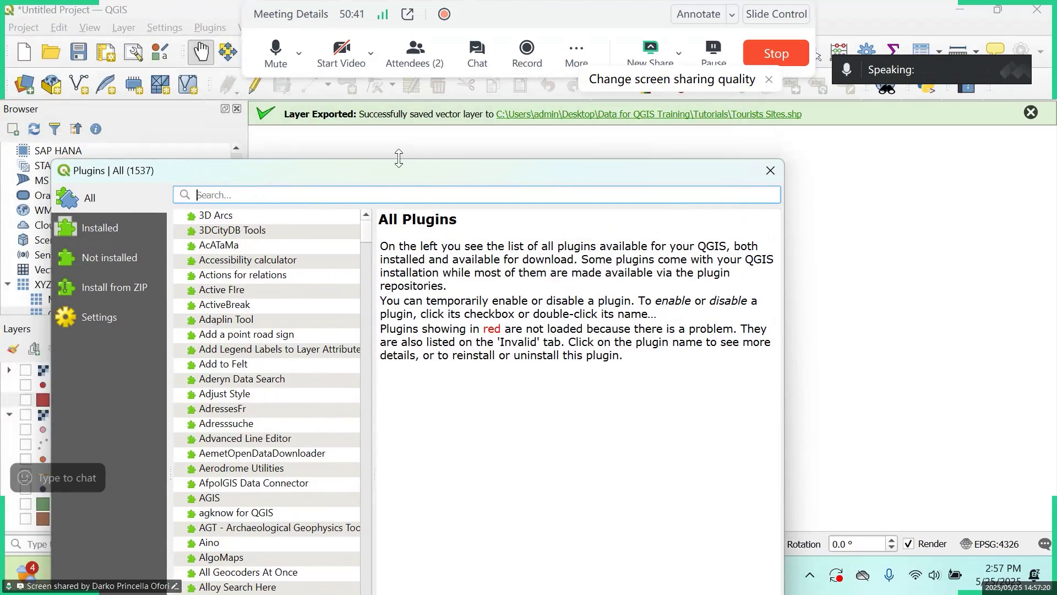
{"action": "left_click_drag", "start_coordinate": [398, 158], "coordinate": [401, 317]}
{"action": "left_click_drag", "start_coordinate": [459, 342], "coordinate": [524, 119]}
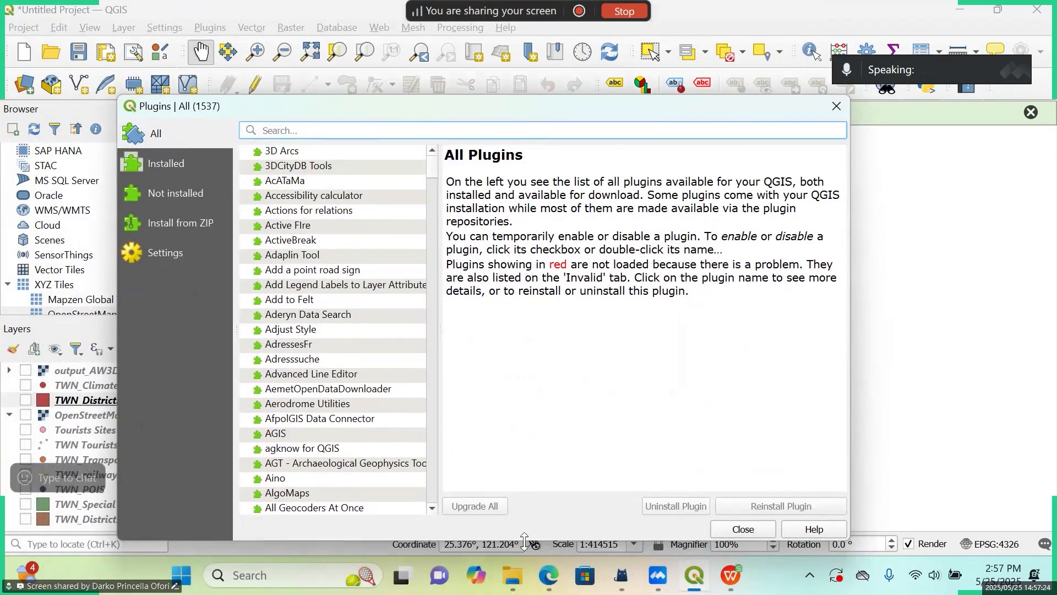
{"action": "left_click_drag", "start_coordinate": [524, 541], "coordinate": [537, 520]}
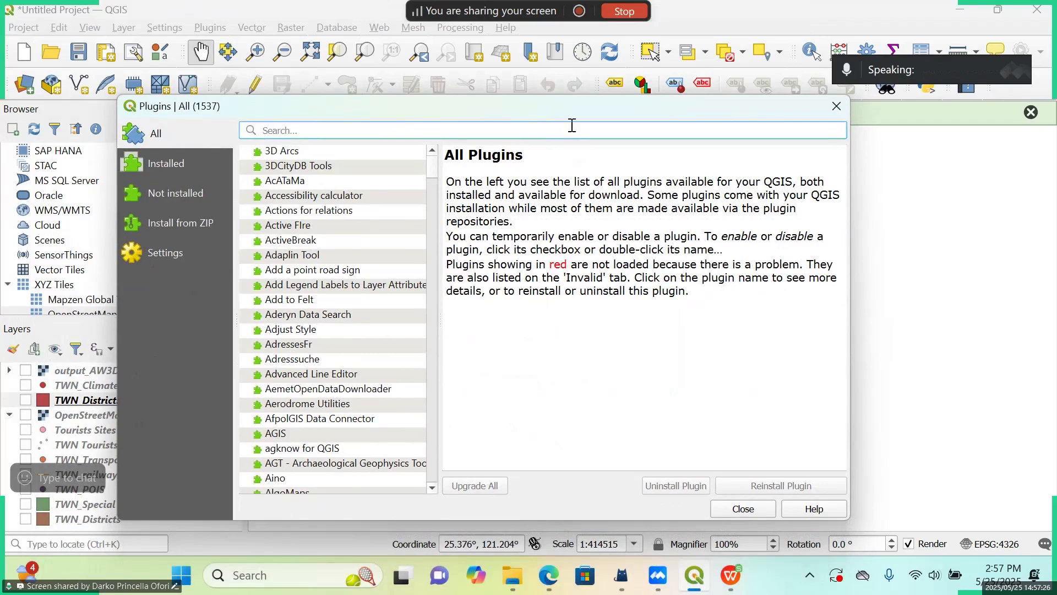
{"action": "left_click_drag", "start_coordinate": [570, 109], "coordinate": [564, 92]}
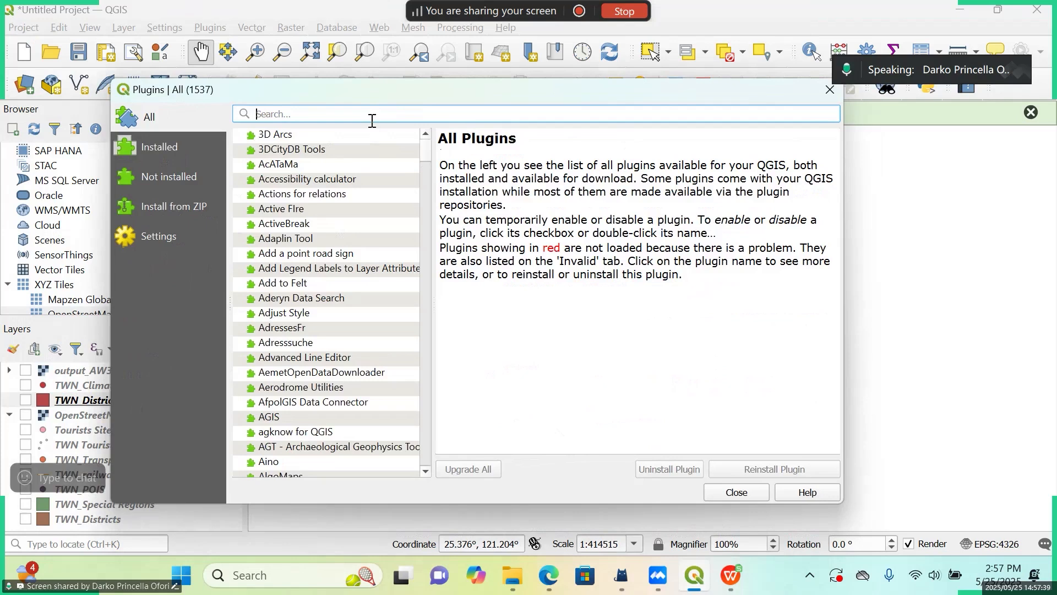
Search all plugins for "quickmap".
{"action": "type", "text": "qui"}
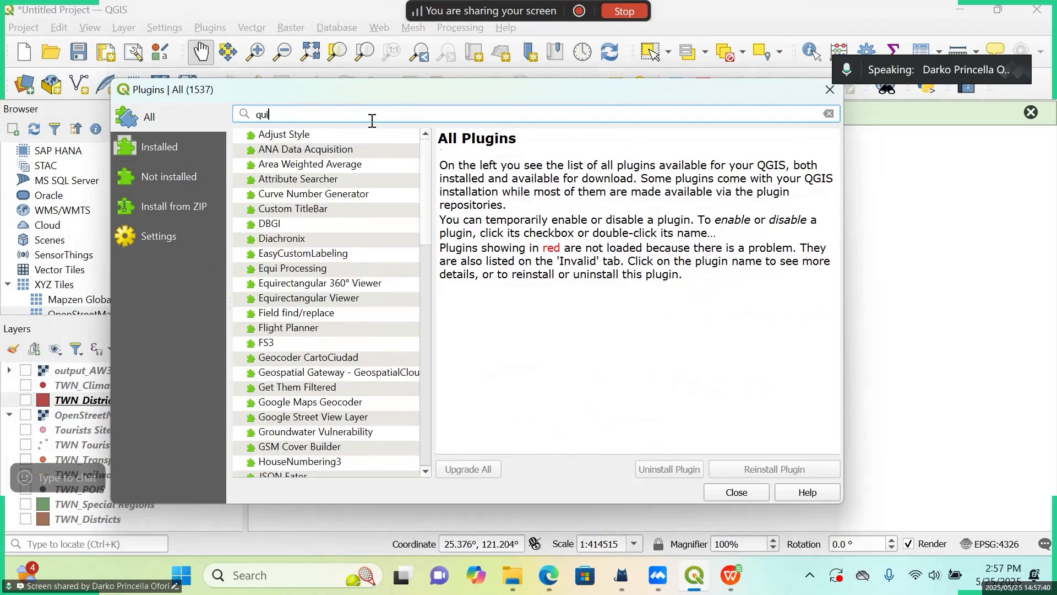
{"action": "type", "text": "ck"}
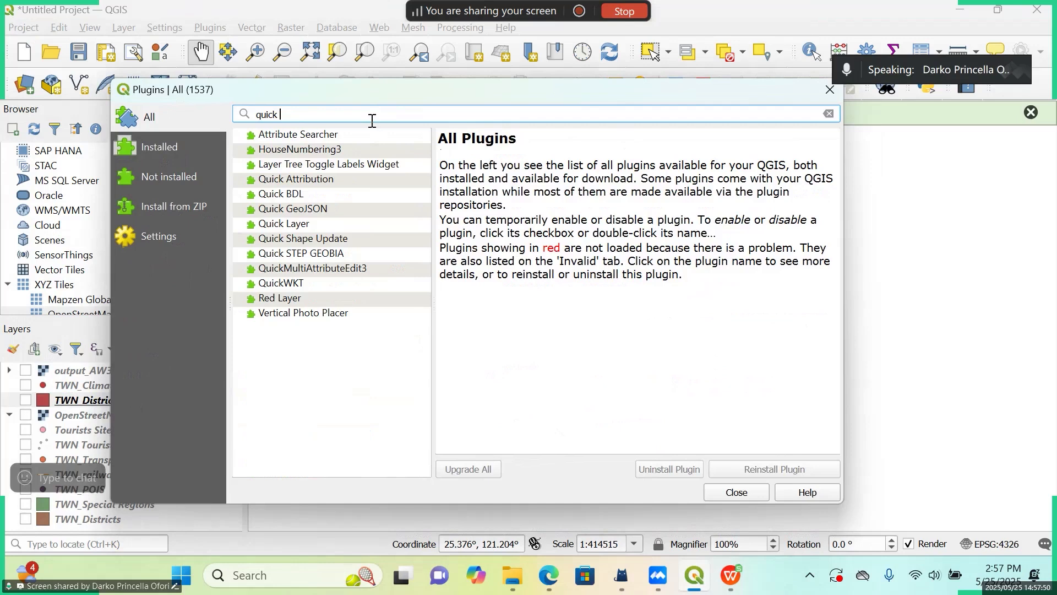
{"action": "type", "text": "map"}
{"action": "key", "text": "BackSpace"}
{"action": "key", "text": "BackSpace"}
{"action": "key", "text": "BackSpace"}
{"action": "key", "text": "BackSpace"}
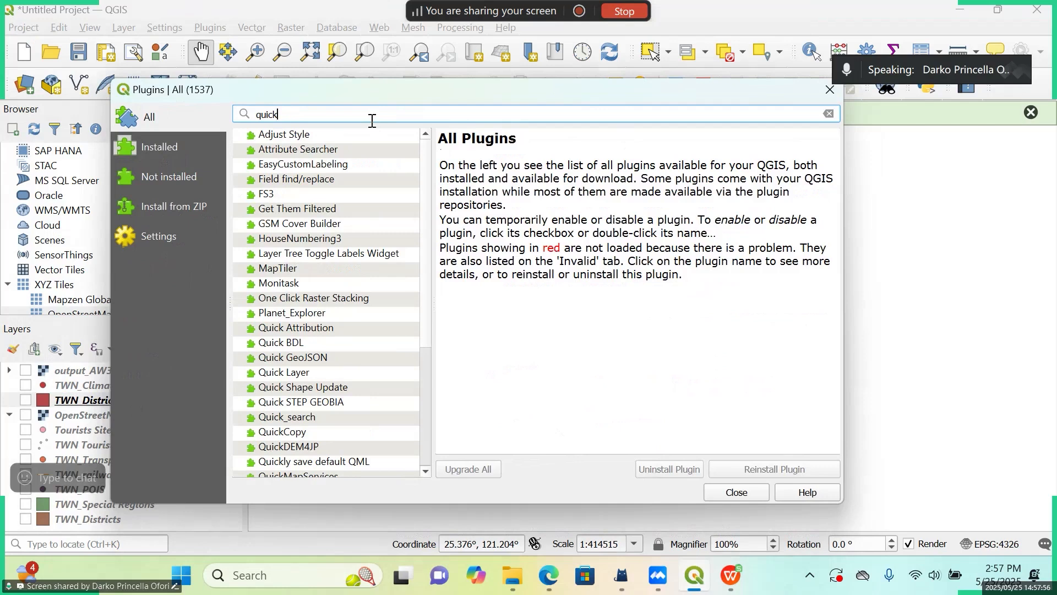
{"action": "type", "text": "map"}
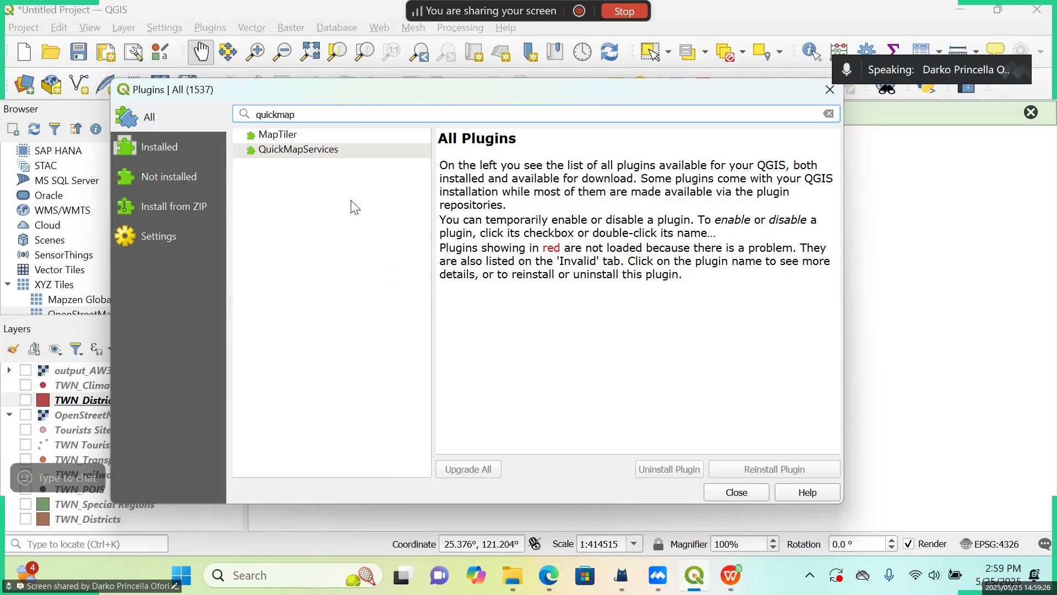
Install the QuickMapServices plugin and close the plugin manager.
{"action": "left_click", "coordinate": [322, 157]}
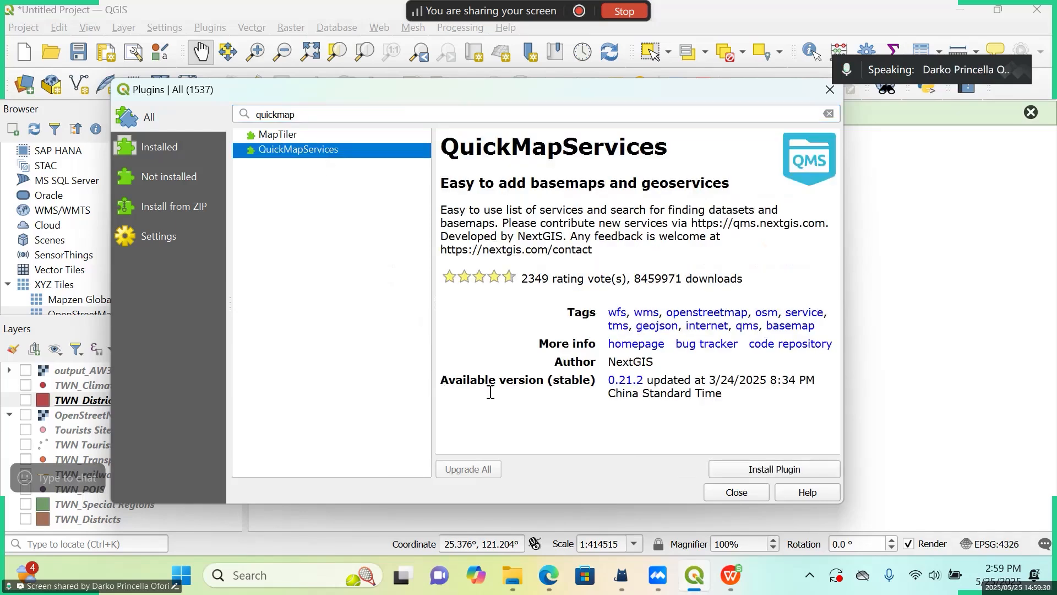
{"action": "left_click", "coordinate": [797, 471]}
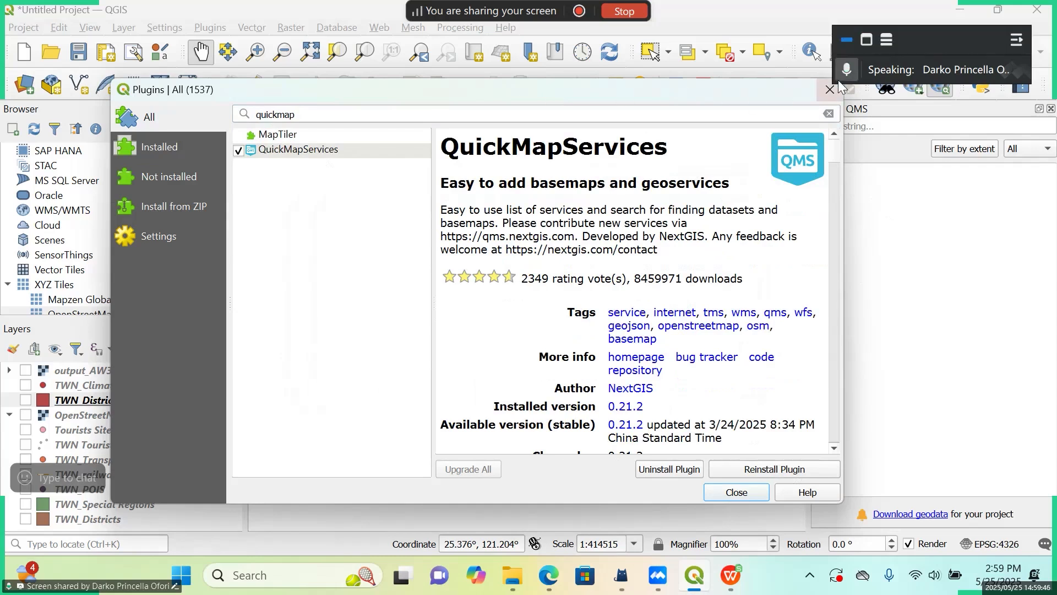
{"action": "left_click", "coordinate": [744, 488]}
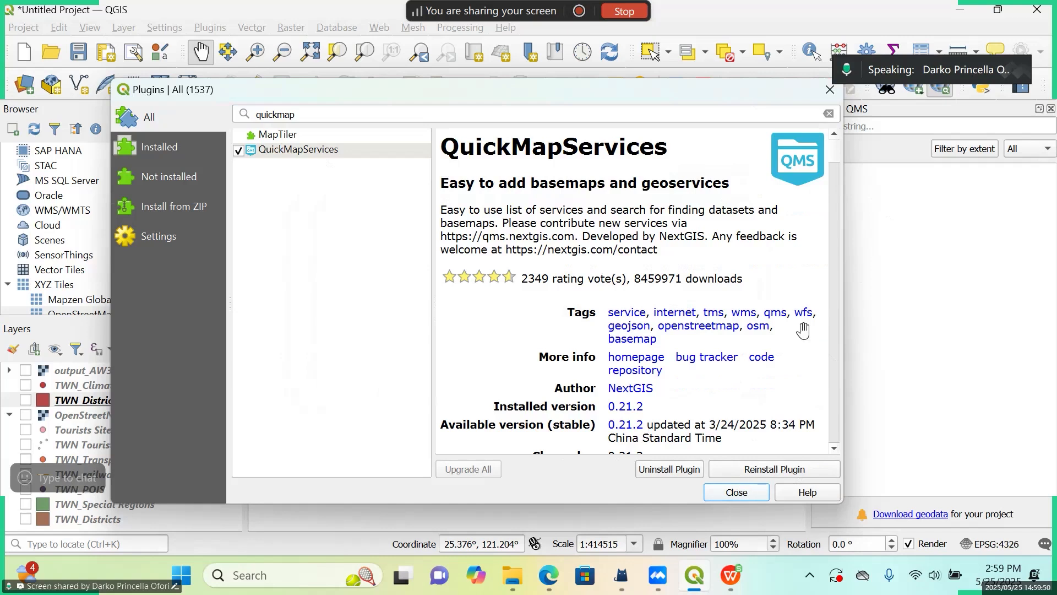
Move the meeting's speaker overlay and screen-sharing bar away from the plugin tools and main menus.
{"action": "mouse_move", "coordinate": [900, 68]}
{"action": "left_click_drag", "start_coordinate": [930, 48], "coordinate": [265, 23]}
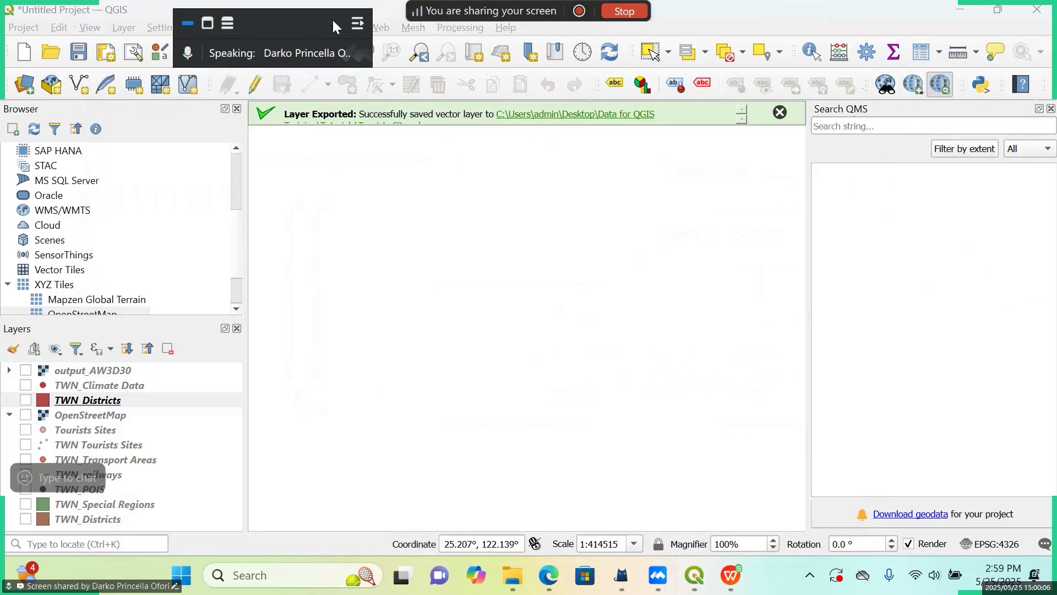
{"action": "left_click", "coordinate": [836, 14]}
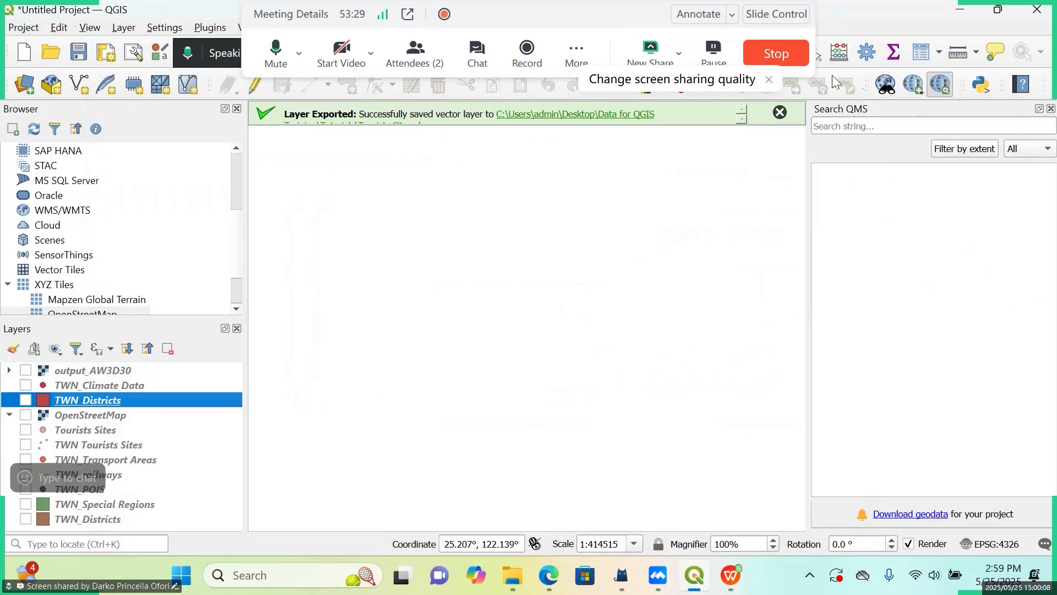
{"action": "left_click_drag", "start_coordinate": [593, 14], "coordinate": [802, 29]}
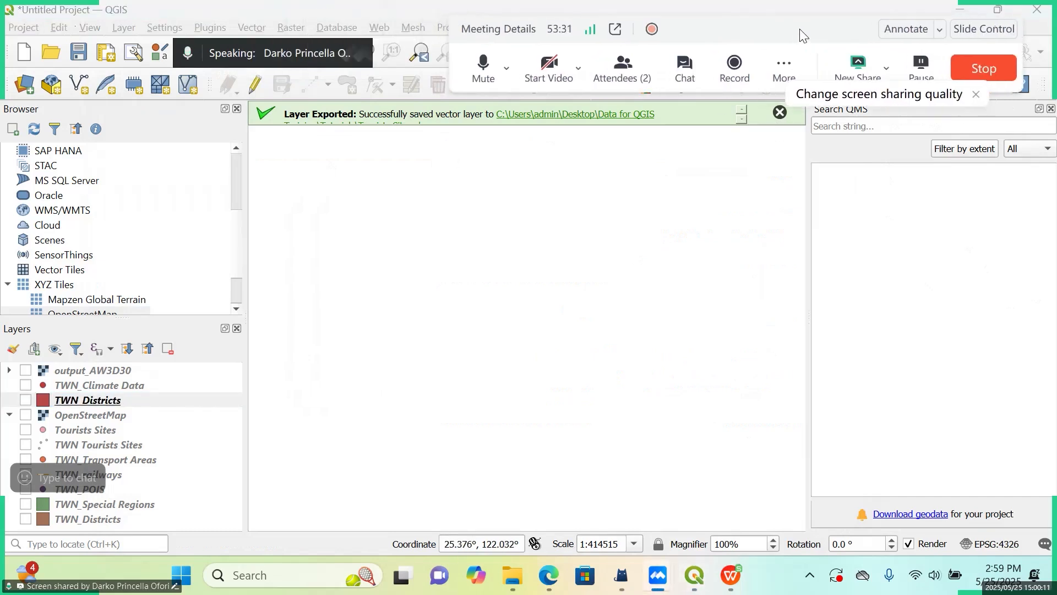
{"action": "left_click", "coordinate": [408, 12]}
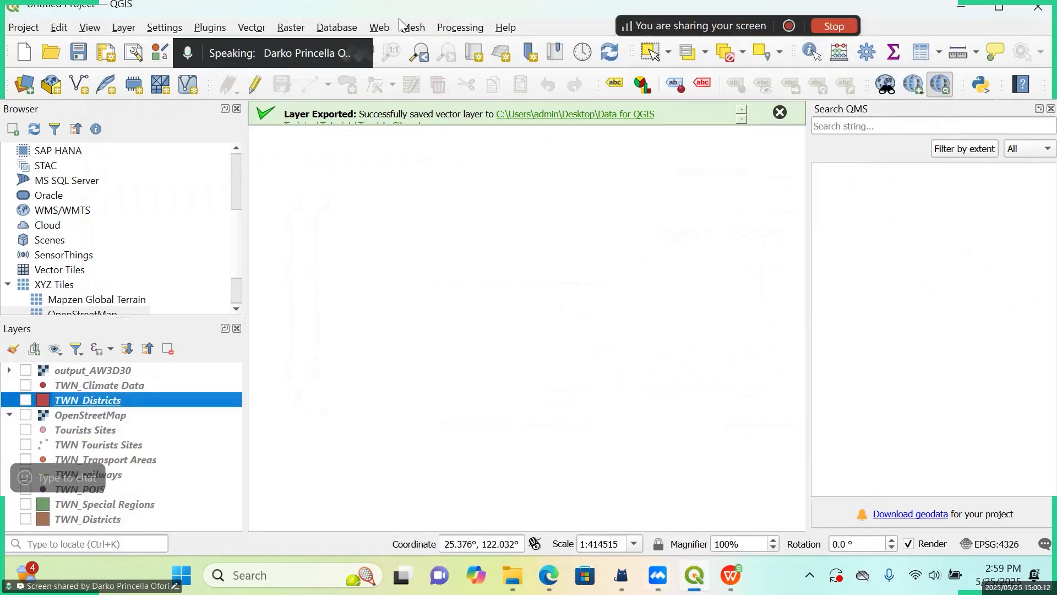
{"action": "double_click", "coordinate": [408, 12]}
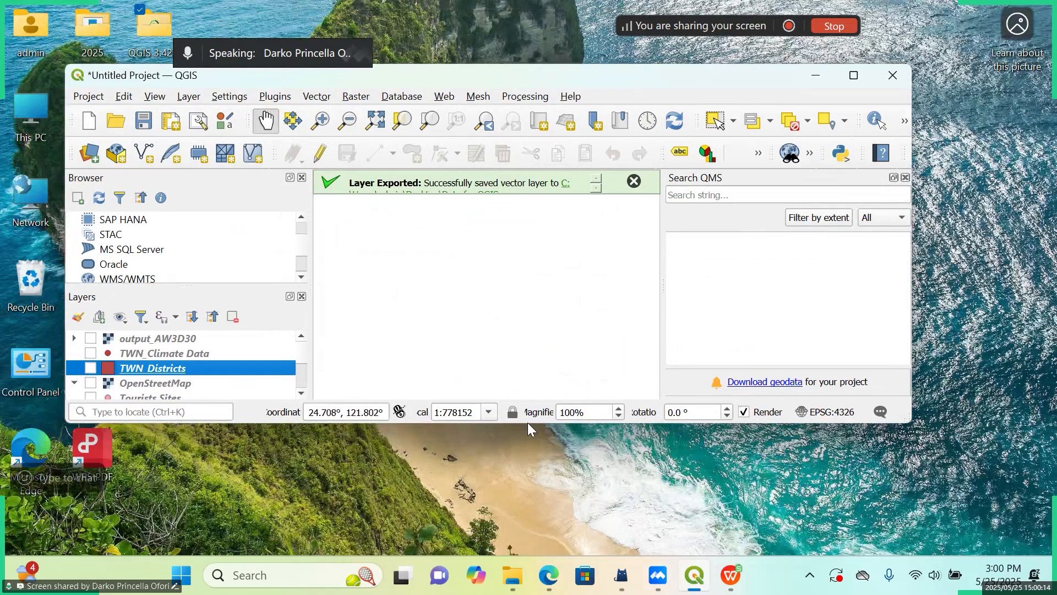
{"action": "left_click_drag", "start_coordinate": [527, 423], "coordinate": [530, 554]}
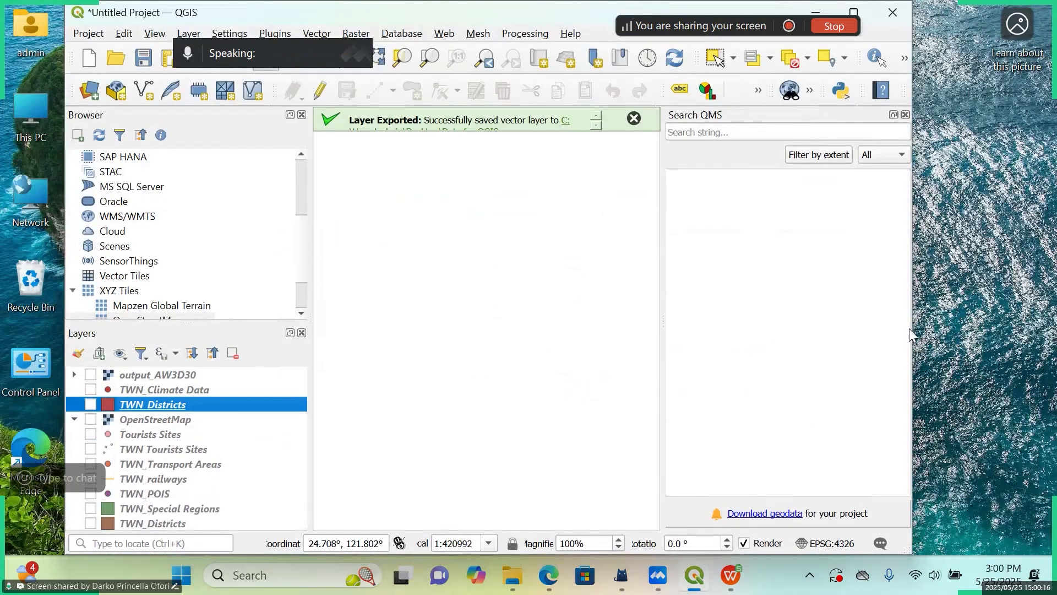
{"action": "left_click_drag", "start_coordinate": [911, 328], "coordinate": [1029, 300]}
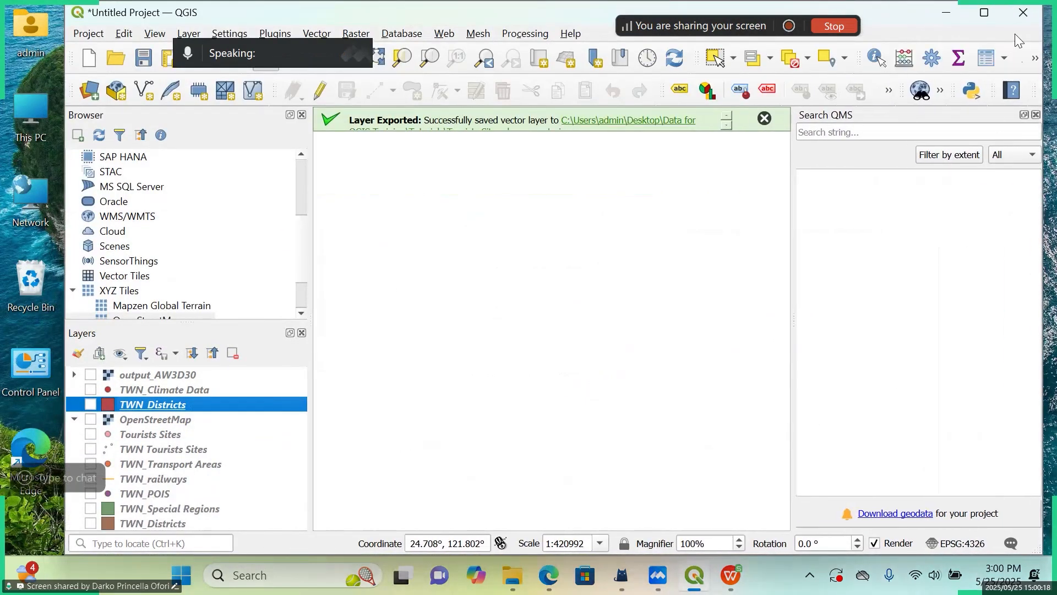
{"action": "left_click", "coordinate": [986, 13]}
Move the meeting's speaker overlay to the screen edge so it no longer covers the main menus.
{"action": "mouse_move", "coordinate": [279, 42]}
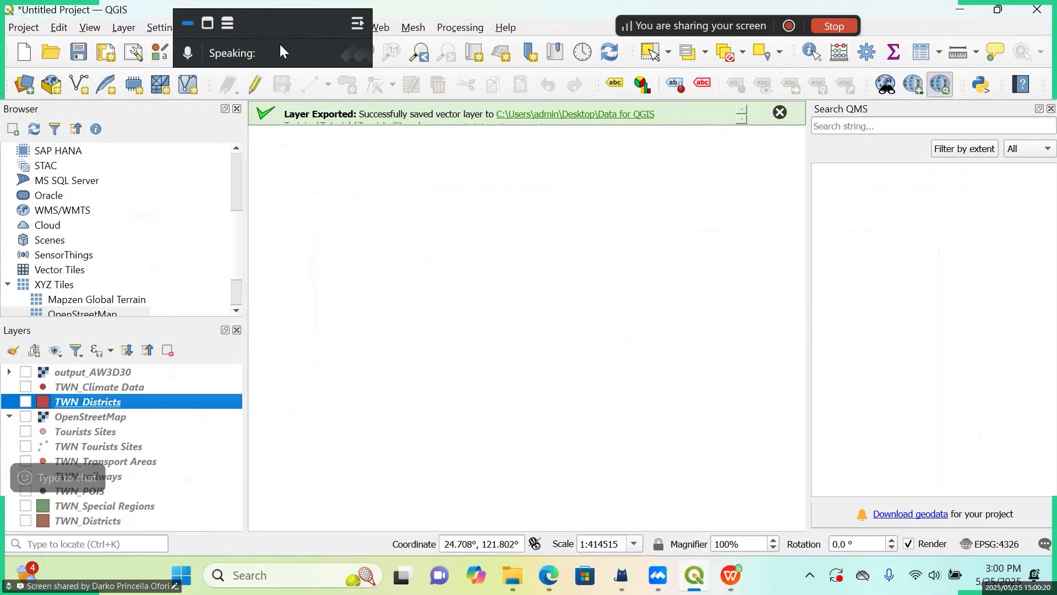
{"action": "left_click_drag", "start_coordinate": [275, 54], "coordinate": [87, 61]}
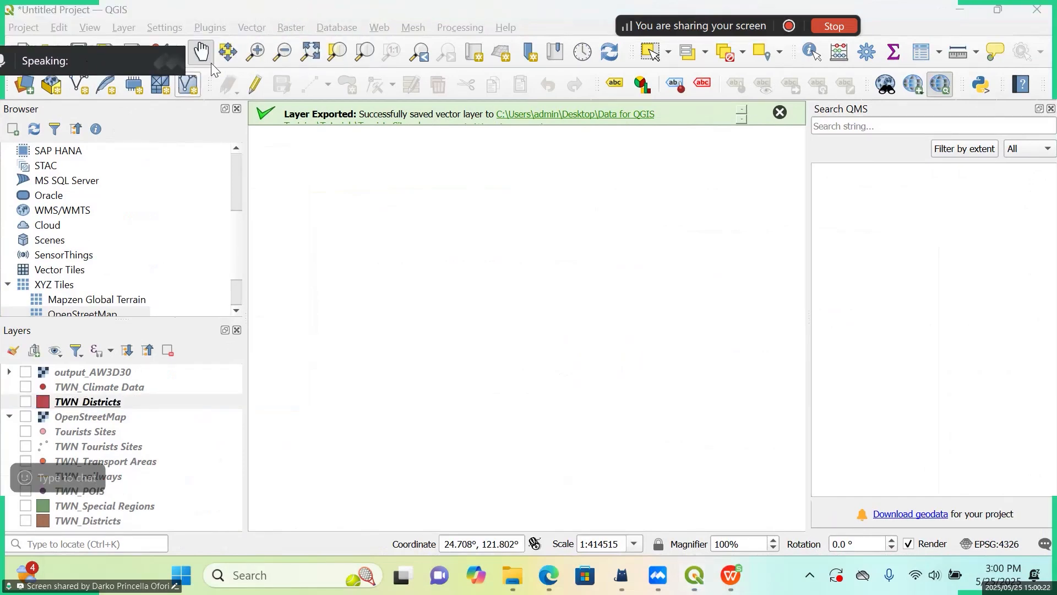
{"action": "left_click", "coordinate": [223, 23]}
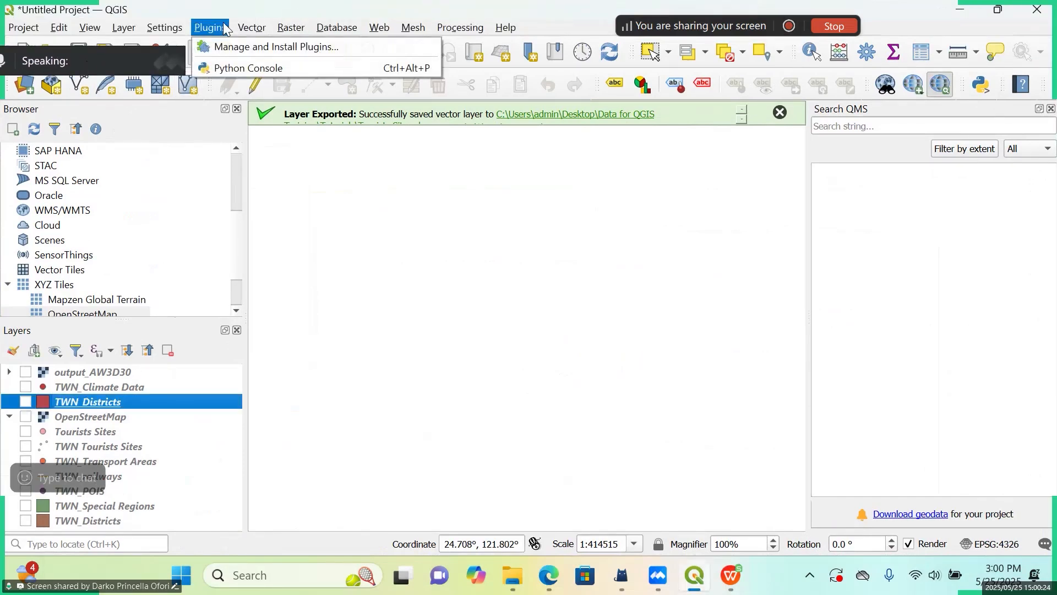
{"action": "mouse_move", "coordinate": [336, 22]}
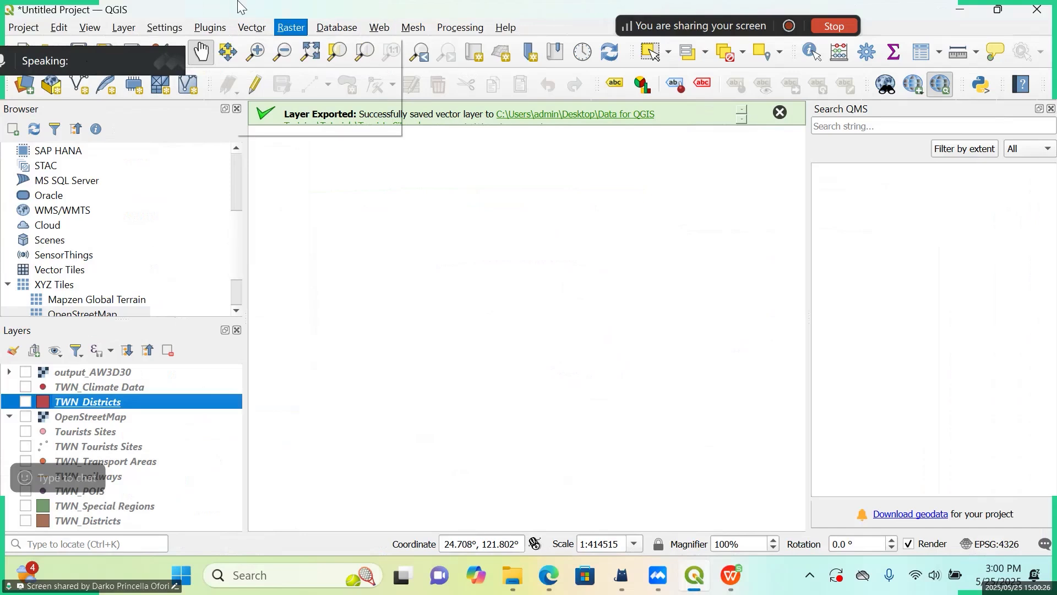
{"action": "left_click", "coordinate": [484, 8]}
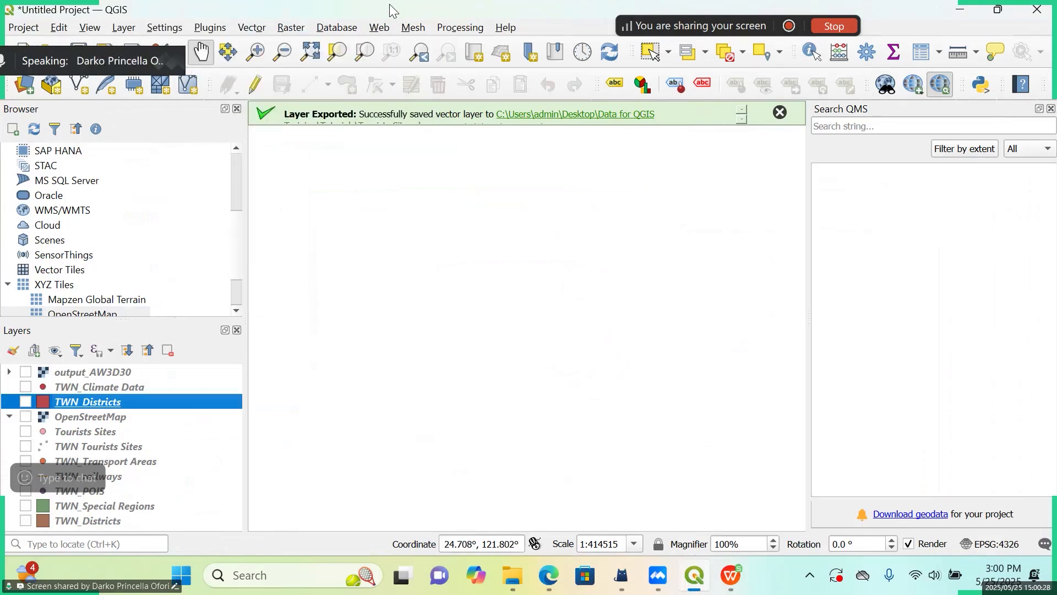
{"action": "left_click", "coordinate": [384, 28]}
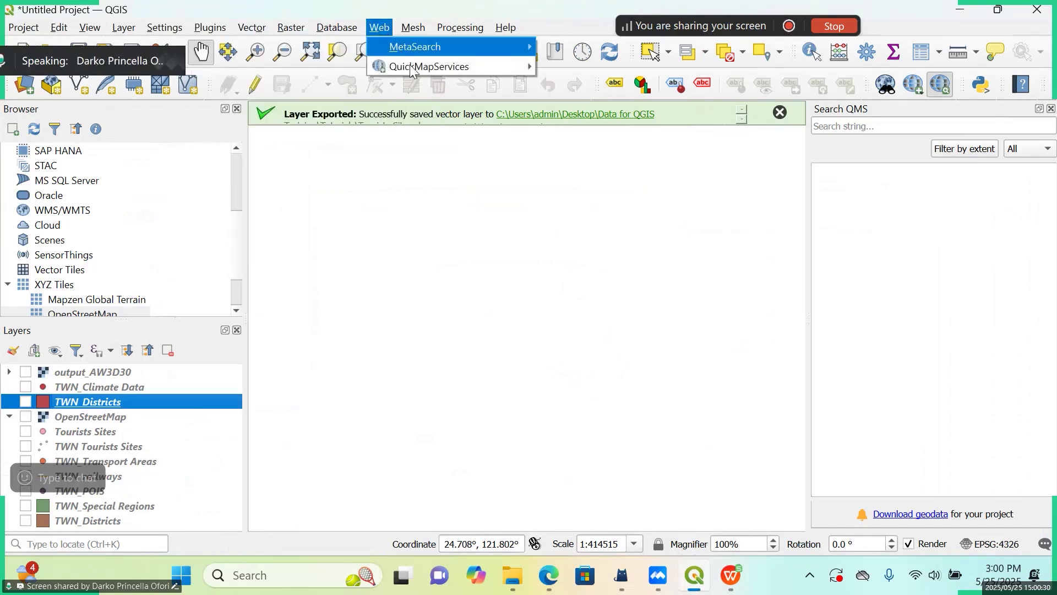
{"action": "mouse_move", "coordinate": [413, 67]}
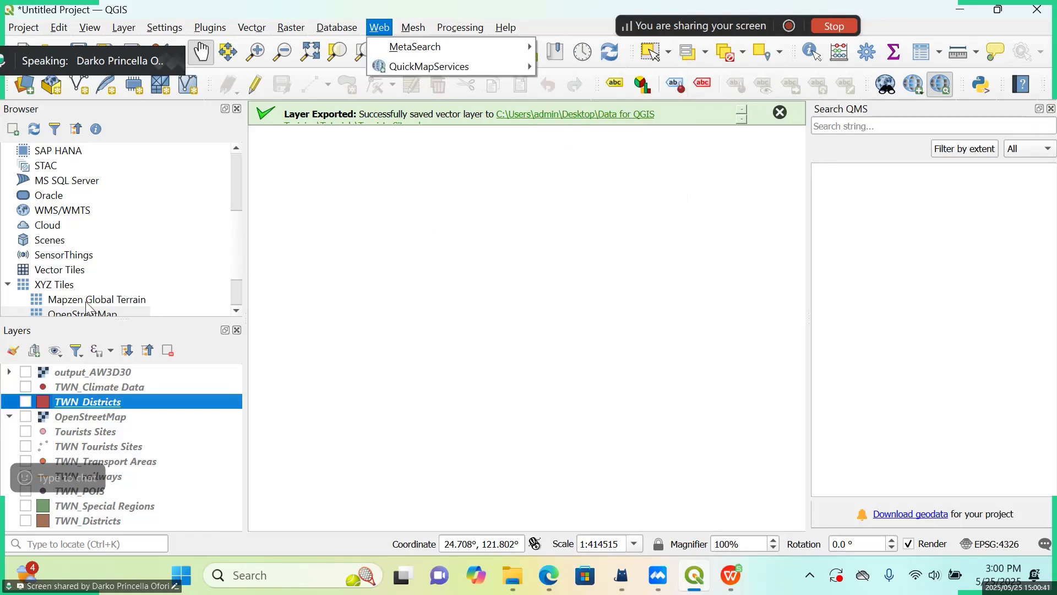
{"action": "mouse_move", "coordinate": [467, 29]}
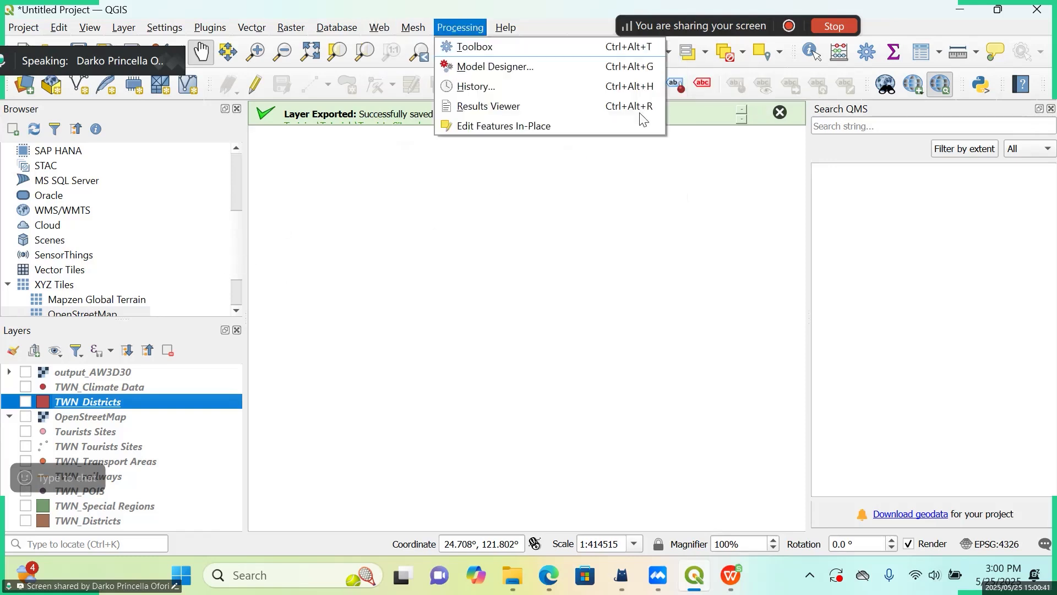
{"action": "left_click", "coordinate": [901, 126]}
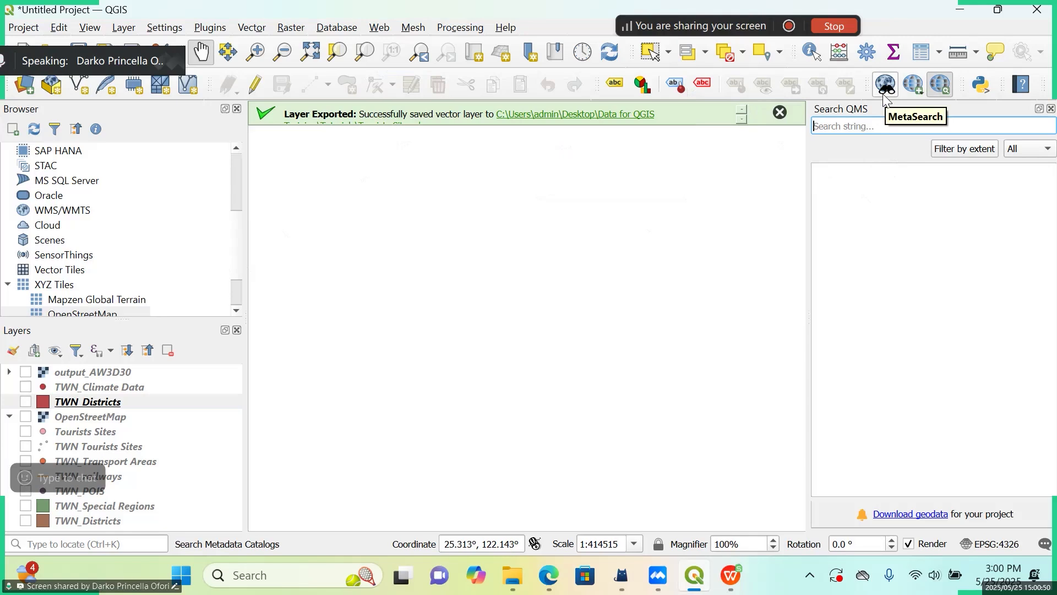
{"action": "left_click", "coordinate": [939, 84]}
{"action": "left_click", "coordinate": [939, 84]}
Search the QuickMapServices catalogue for "google map".
{"action": "left_click", "coordinate": [890, 133]}
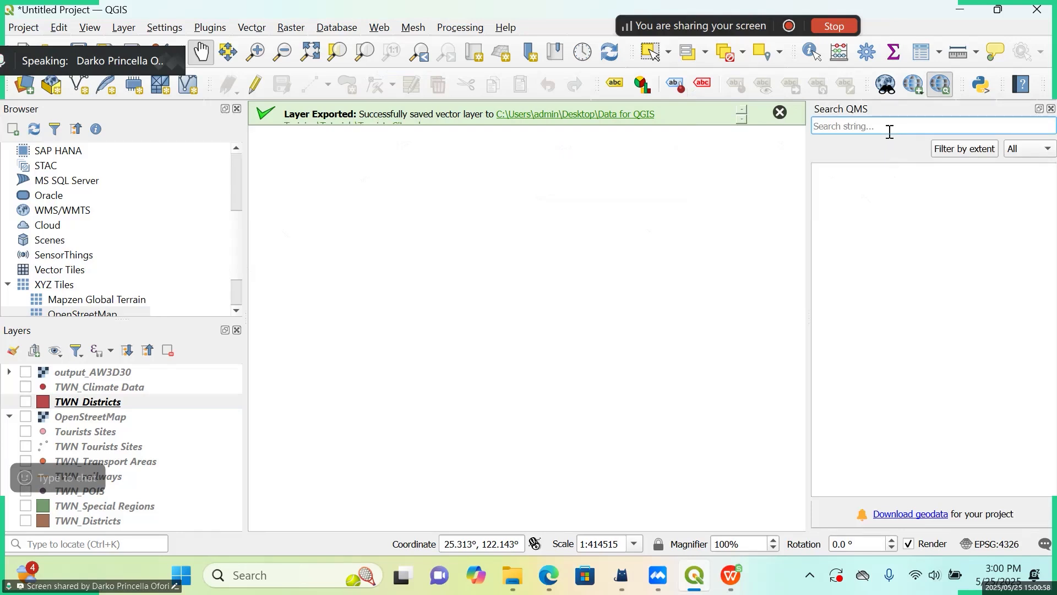
{"action": "type", "text": "goo"}
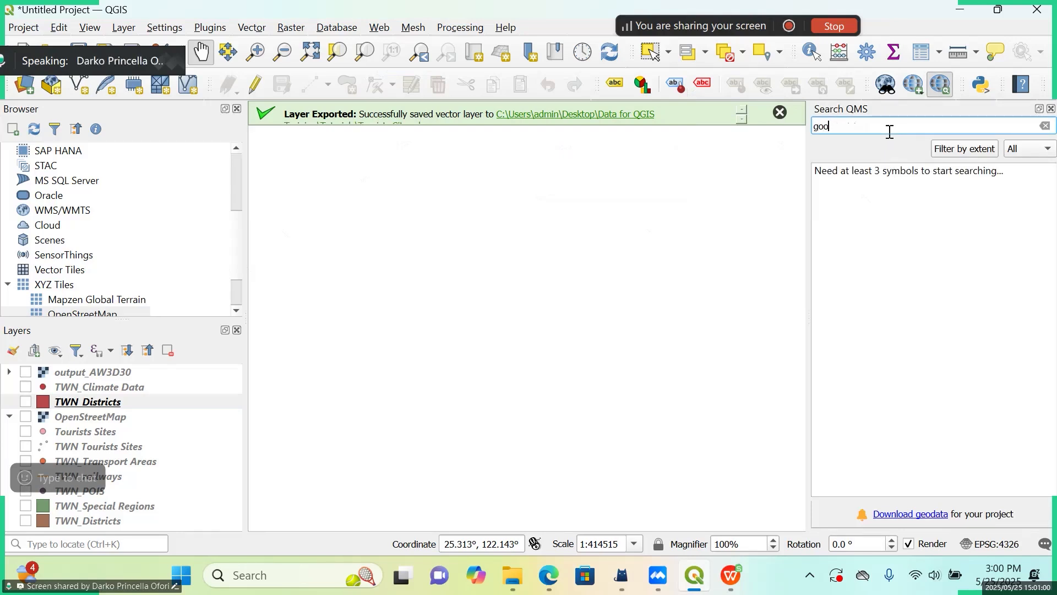
{"action": "type", "text": "g"}
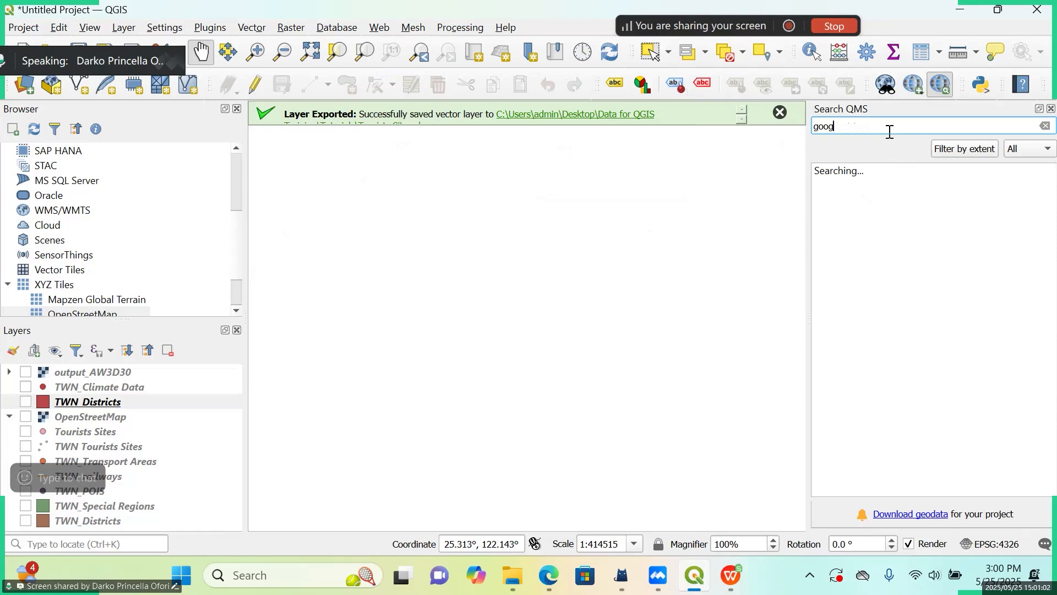
{"action": "type", "text": "le"}
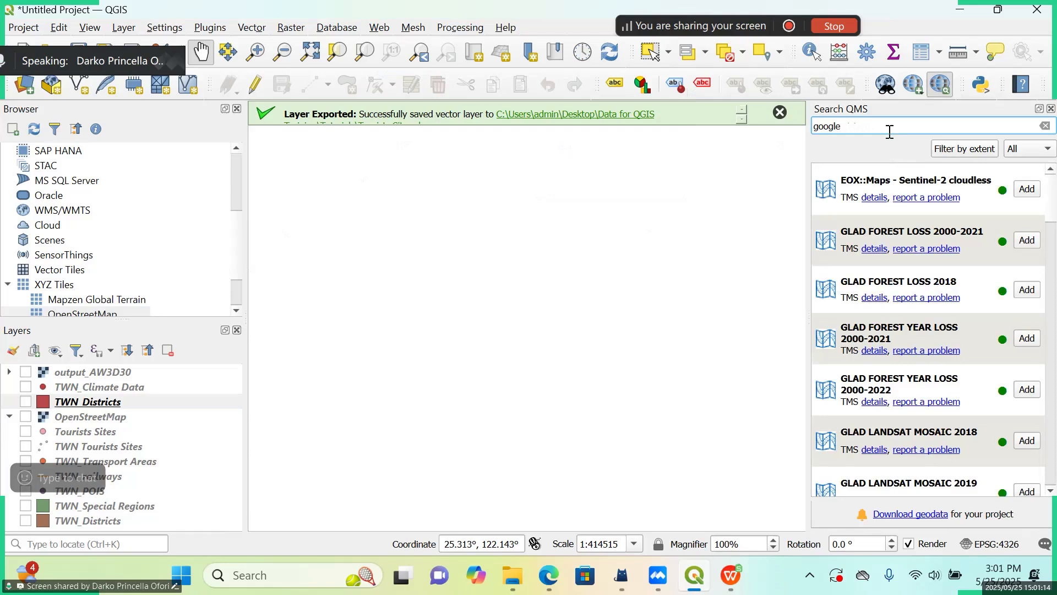
{"action": "type", "text": "ma"}
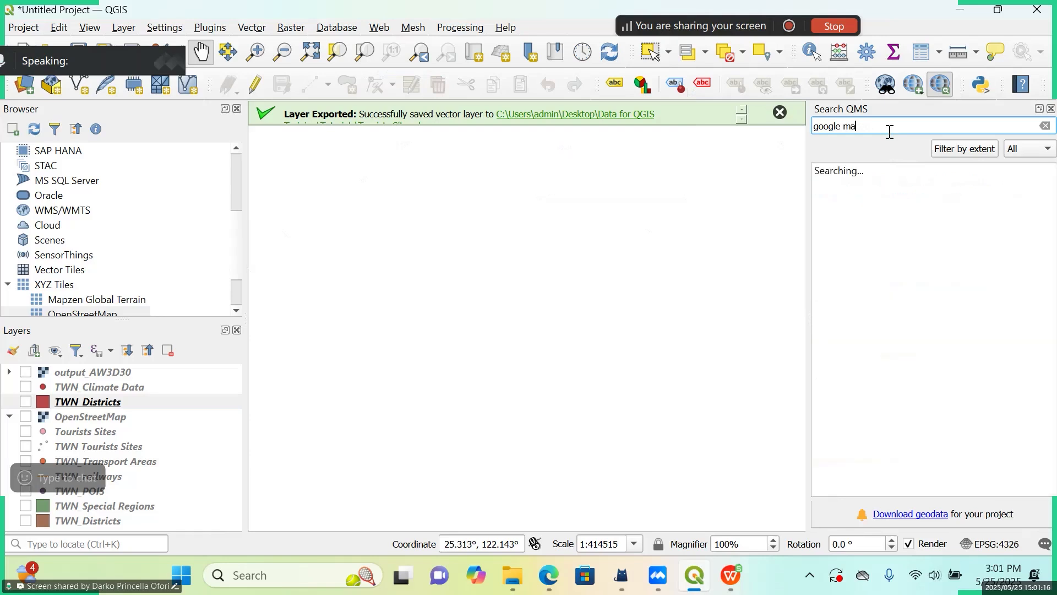
{"action": "type", "text": "p"}
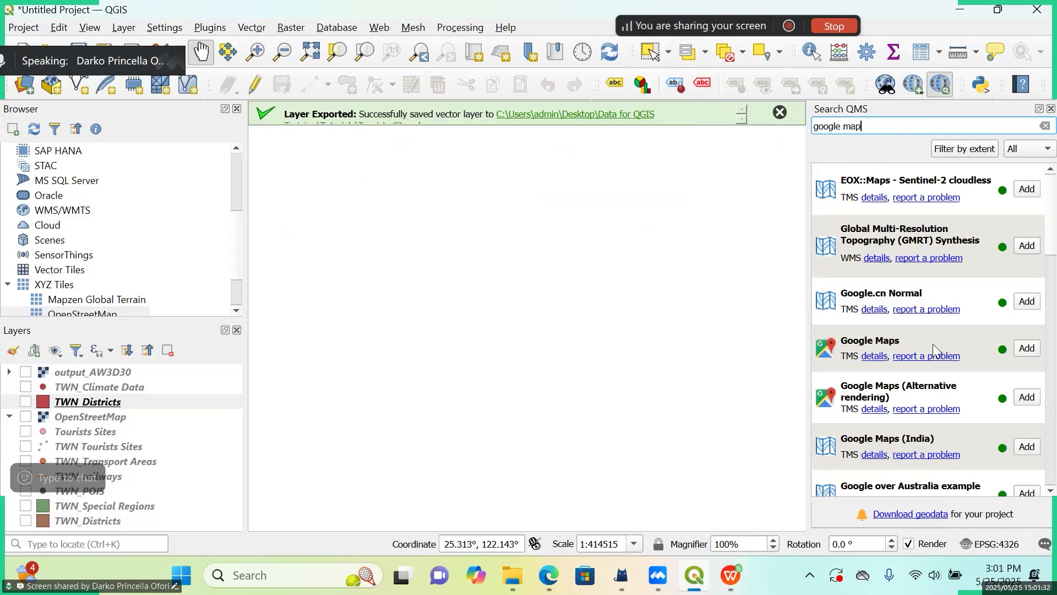
Add the Google Maps service as a basemap layer and dismiss the layer export message.
{"action": "left_click", "coordinate": [1028, 348]}
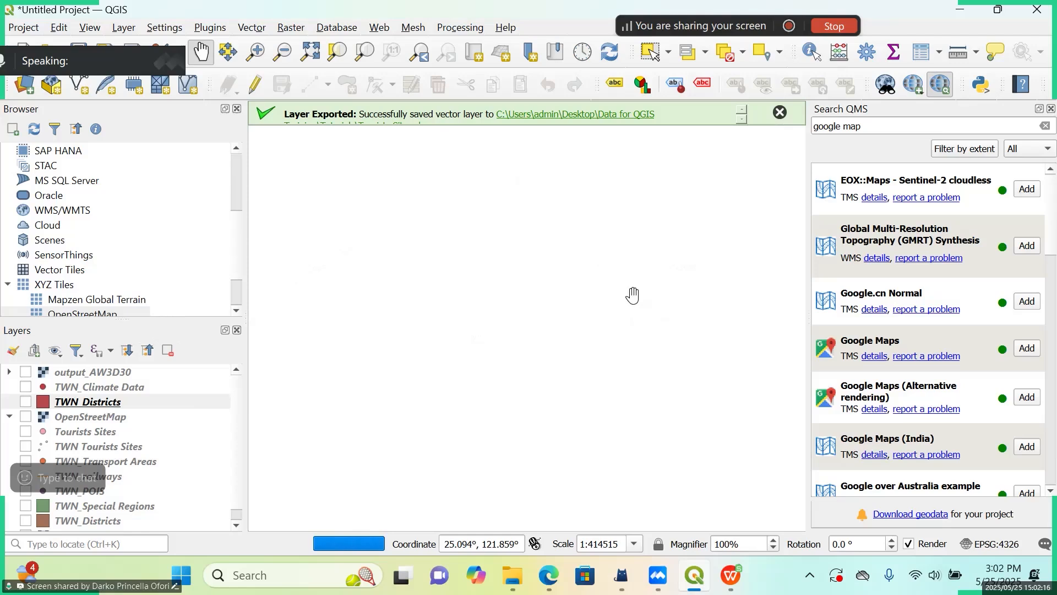
{"action": "left_click", "coordinate": [780, 112]}
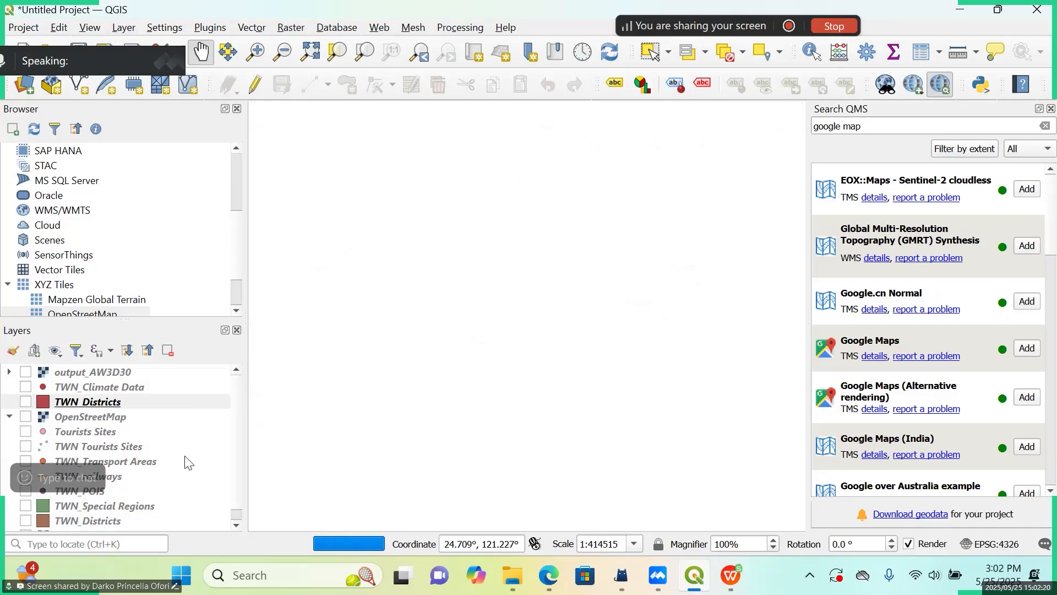
Hide the Google Maps layer and close the QMS search.
{"action": "scroll", "coordinate": [189, 462], "scroll_direction": "down", "scroll_amount": 1}
{"action": "left_click", "coordinate": [25, 526]}
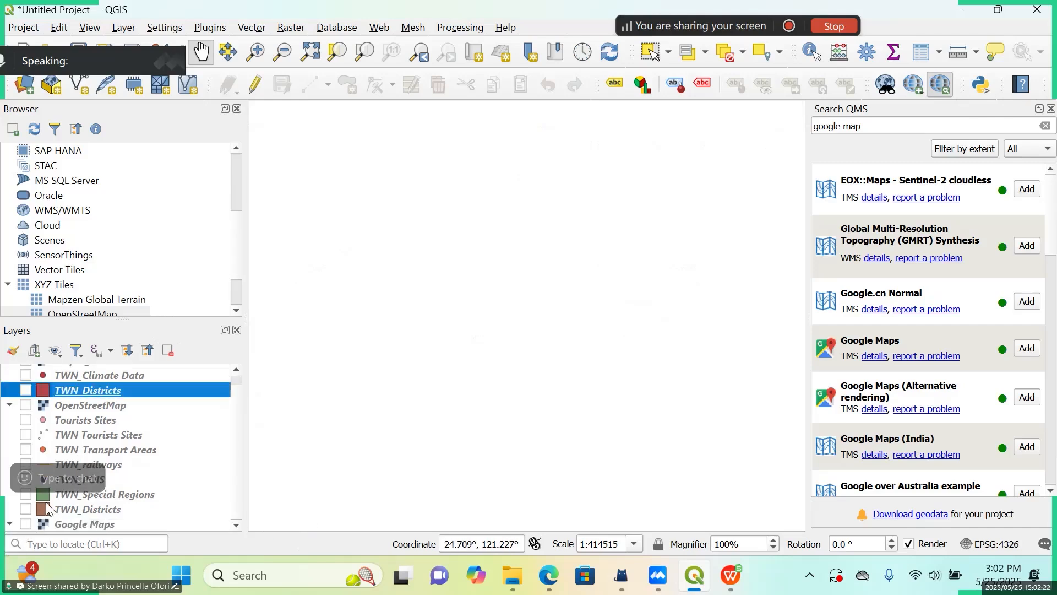
{"action": "scroll", "coordinate": [164, 415], "scroll_direction": "up", "scroll_amount": 1}
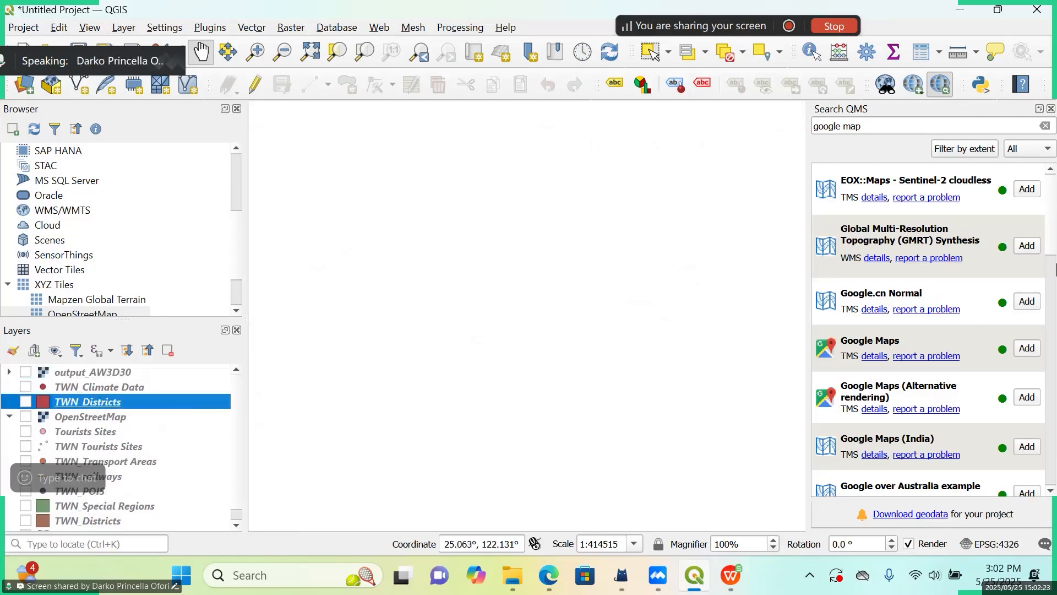
{"action": "left_click", "coordinate": [1052, 109]}
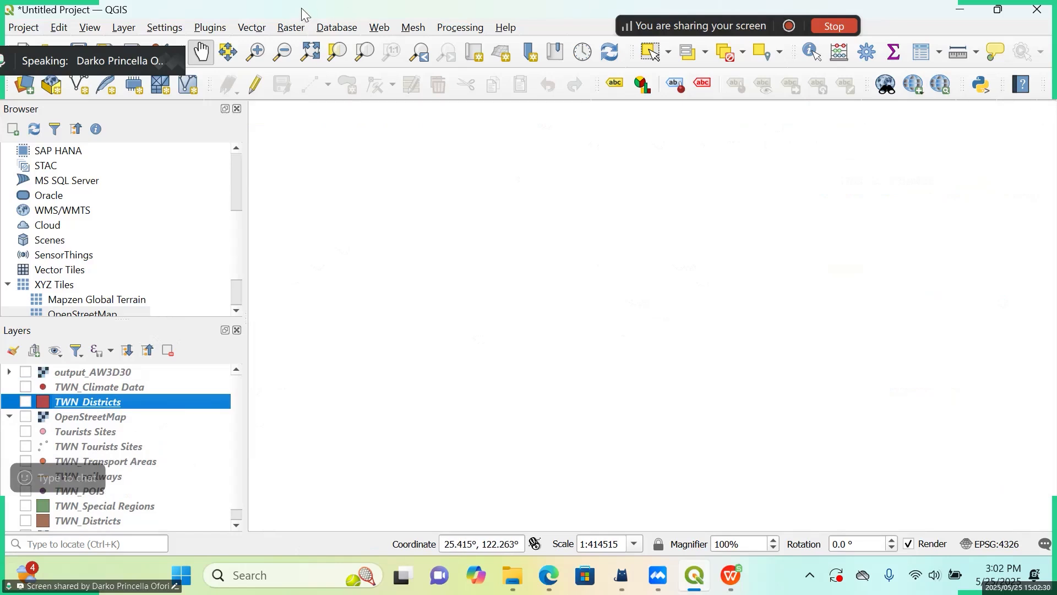
Review the QuickMapServices entry in the plugin manager and the basemap services and options the plugin offers.
{"action": "left_click", "coordinate": [211, 27]}
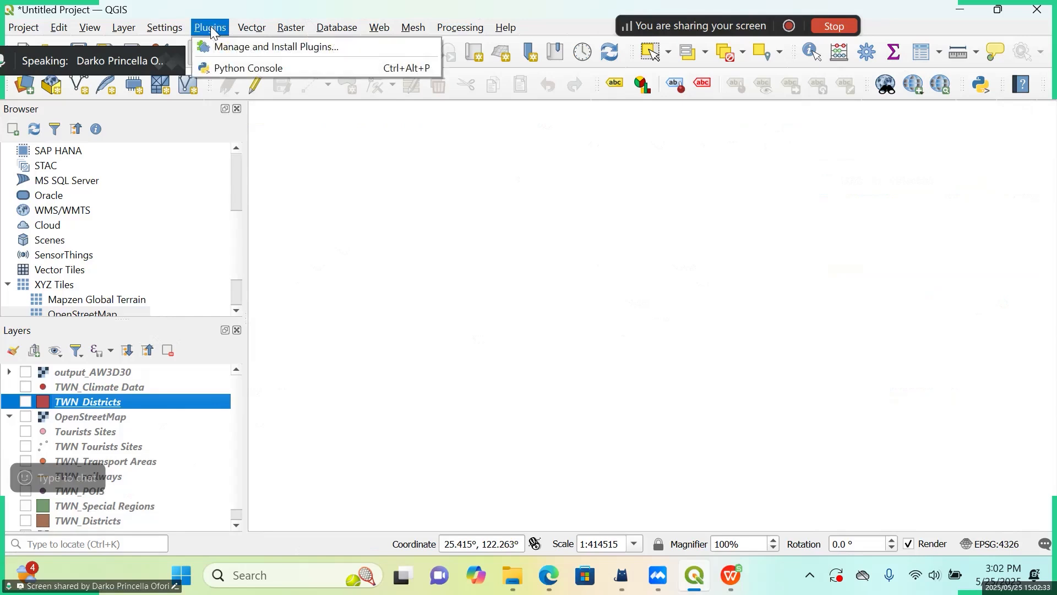
{"action": "left_click", "coordinate": [339, 58]}
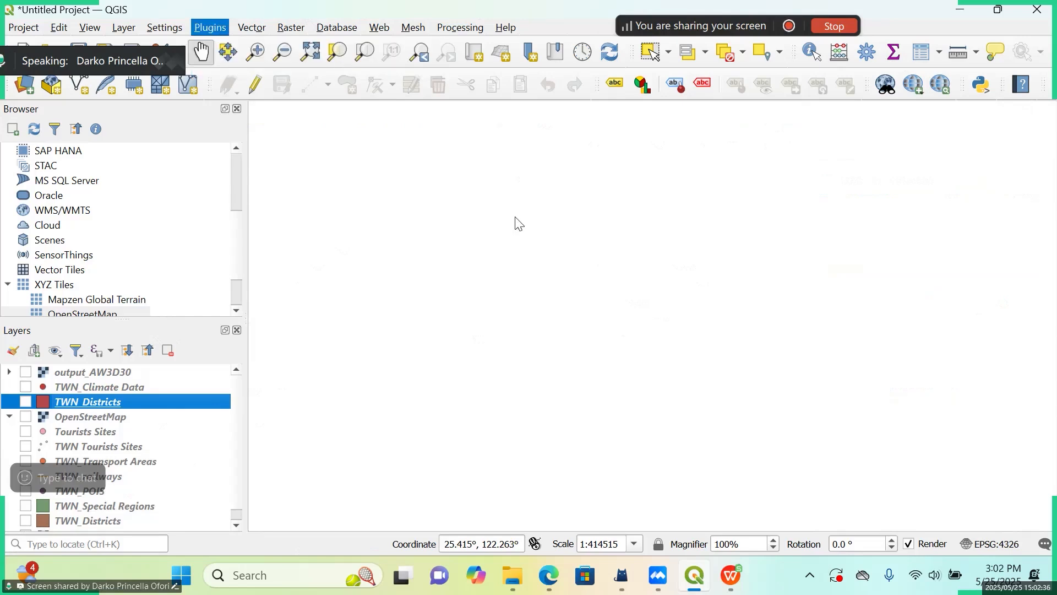
{"action": "left_click", "coordinate": [317, 119]}
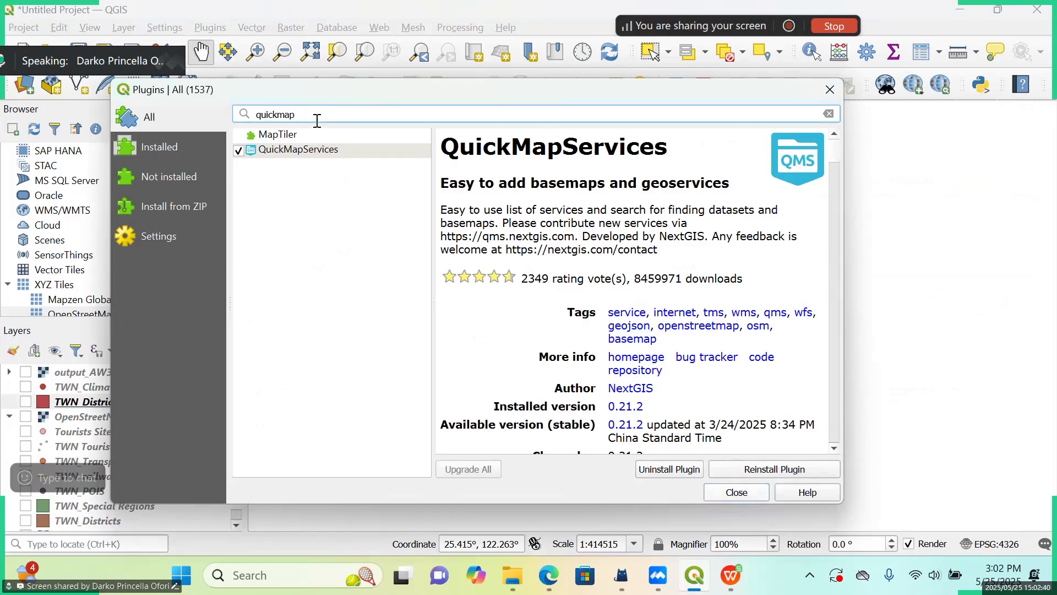
{"action": "left_click", "coordinate": [750, 494]}
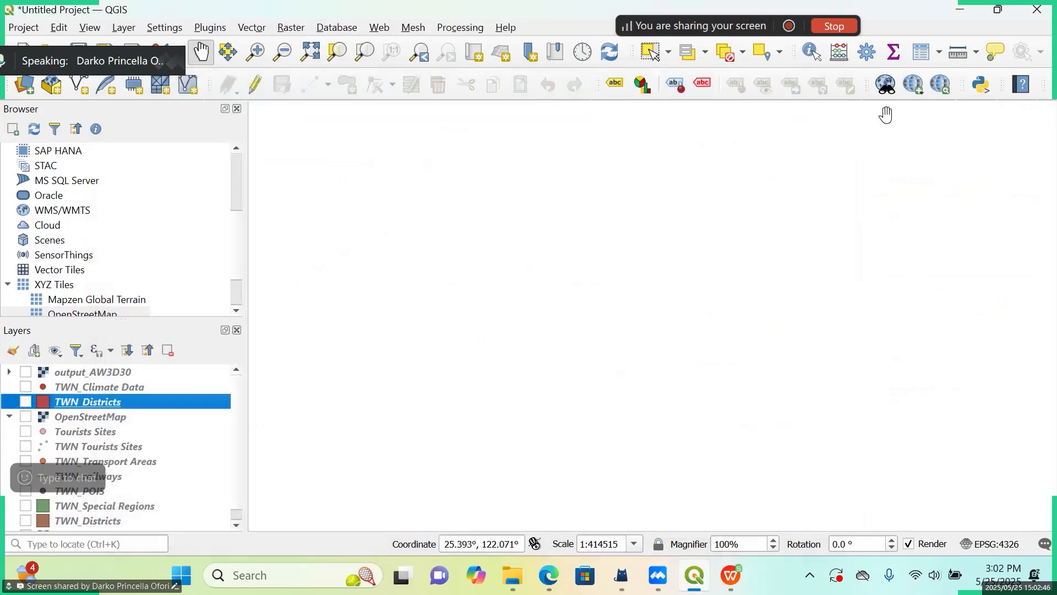
{"action": "left_click", "coordinate": [385, 30]}
{"action": "mouse_move", "coordinate": [398, 65]}
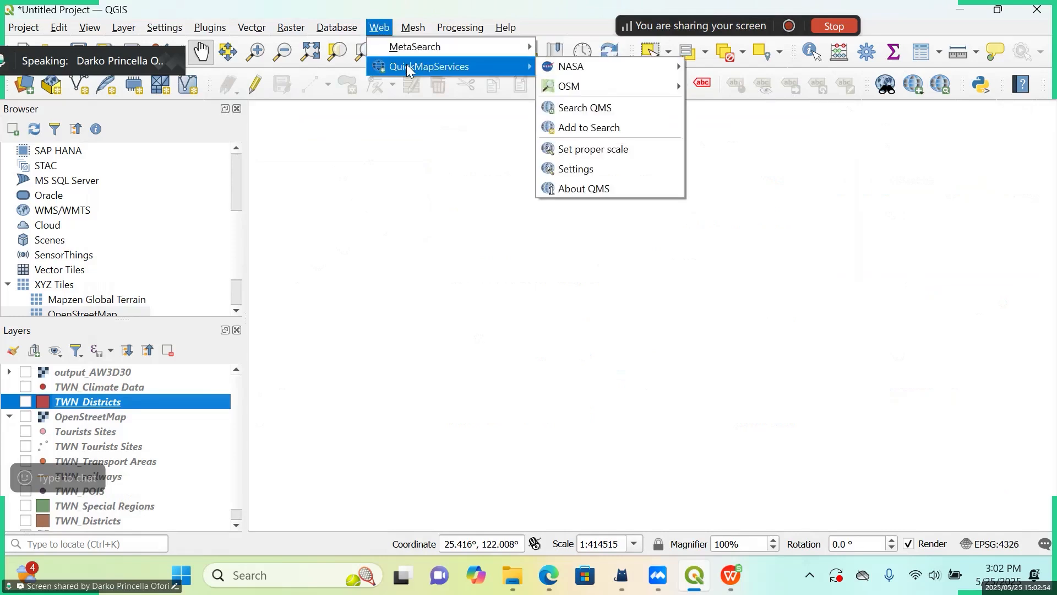
{"action": "left_click", "coordinate": [277, 230]}
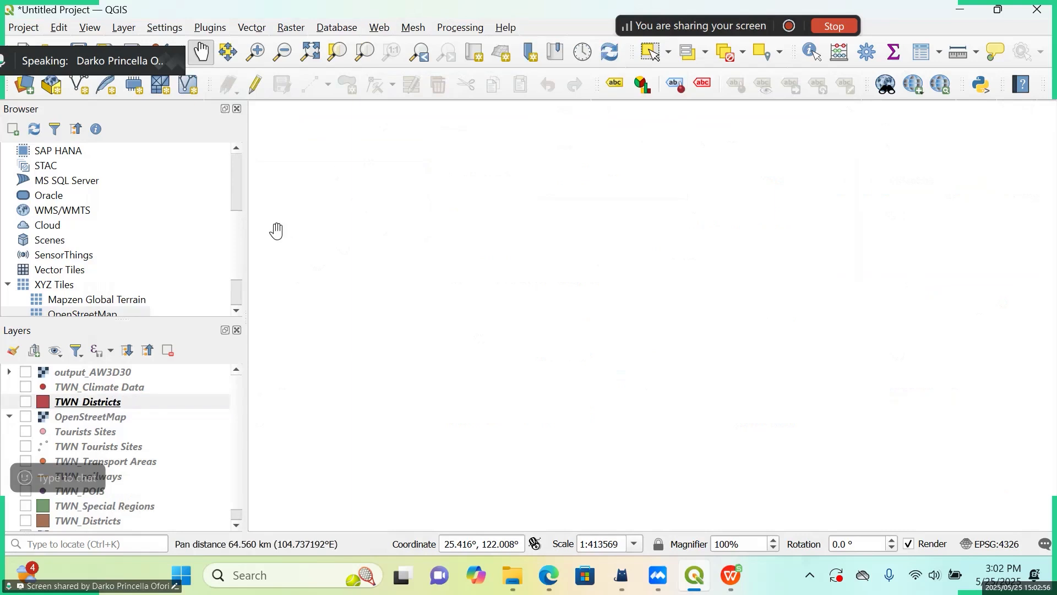
{"action": "mouse_move", "coordinate": [238, 416]}
{"action": "left_mouse_down"}
{"action": "mouse_move", "coordinate": [237, 425]}
{"action": "mouse_move", "coordinate": [242, 412]}
{"action": "left_mouse_up"}
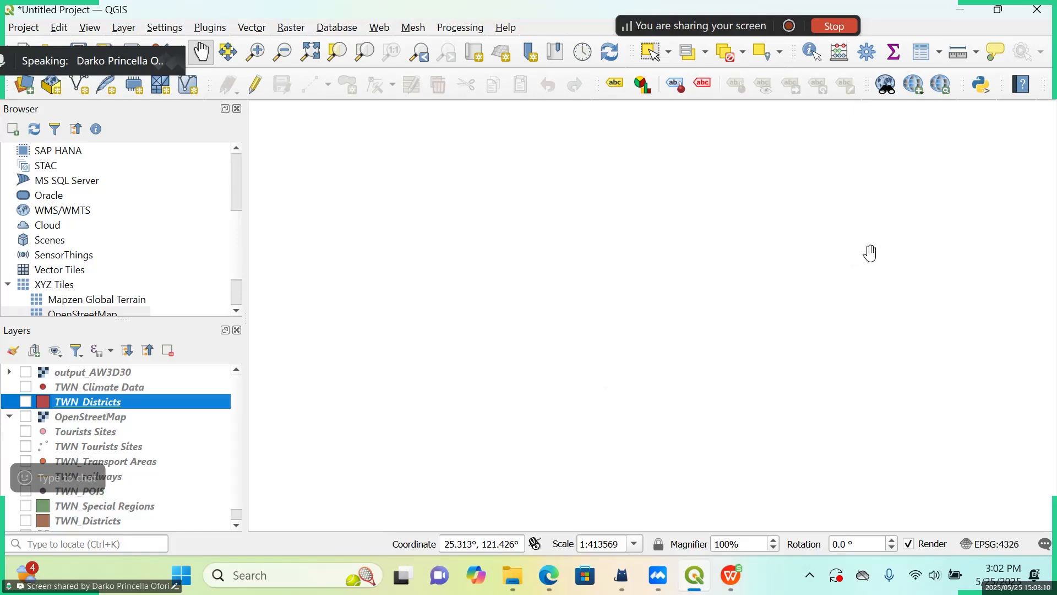
{"action": "left_click", "coordinate": [257, 31]}
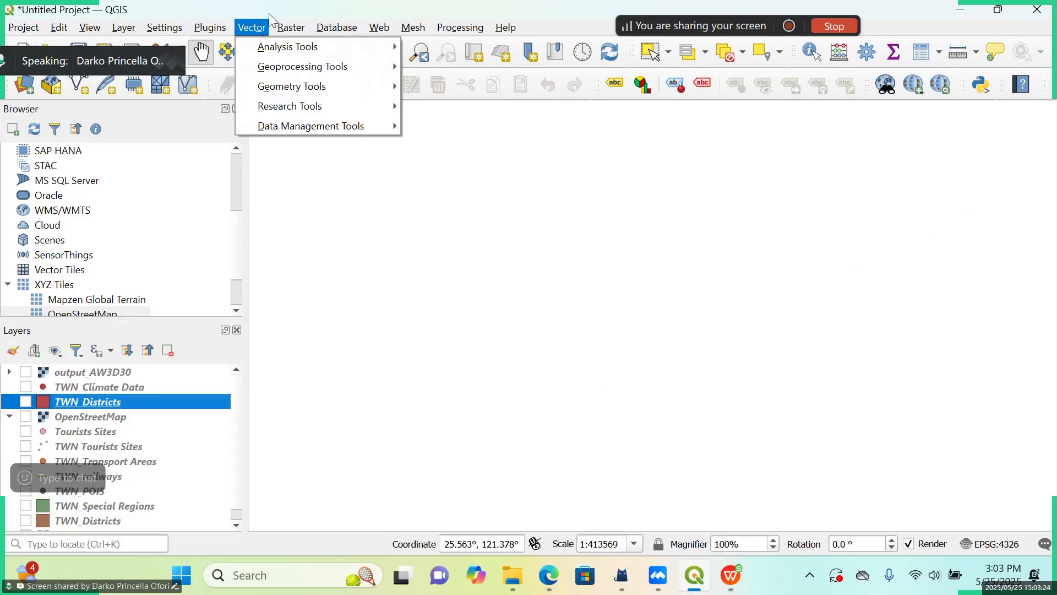
{"action": "mouse_move", "coordinate": [289, 30]}
{"action": "left_click", "coordinate": [261, 7]}
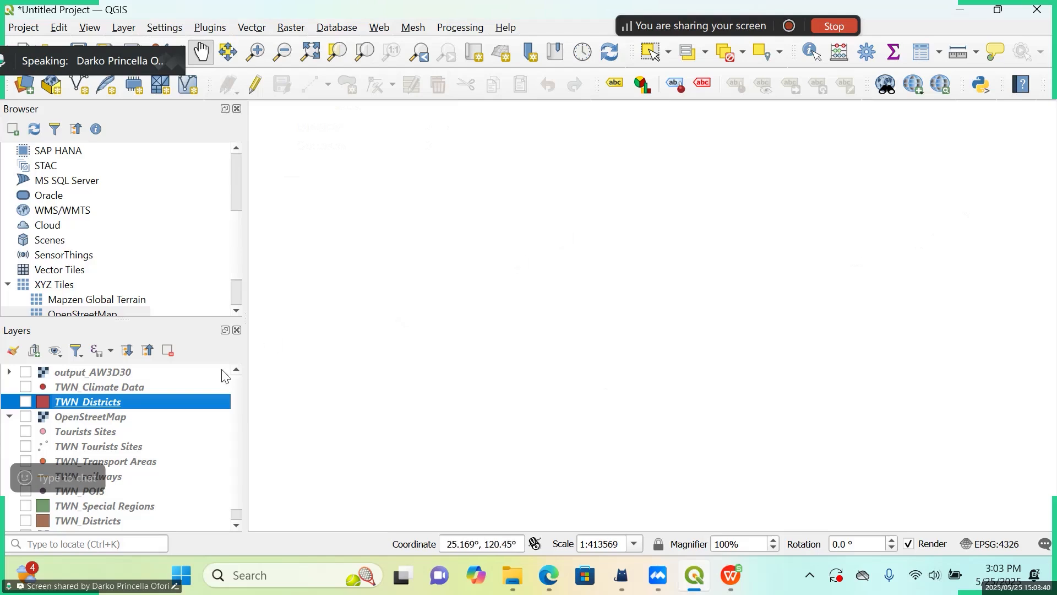
Show the upper TWN_Districts layer and zoom the map to its extent.
{"action": "left_click", "coordinate": [25, 402]}
{"action": "mouse_move", "coordinate": [578, 397]}
{"action": "left_mouse_down"}
{"action": "mouse_move", "coordinate": [436, 316]}
{"action": "mouse_move", "coordinate": [402, 317]}
{"action": "left_mouse_up"}
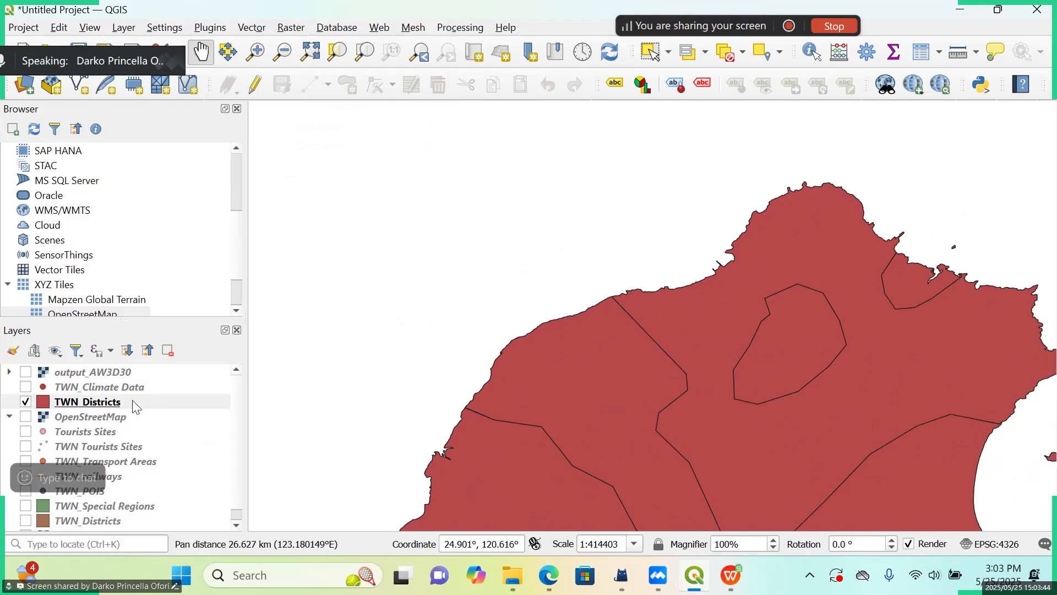
{"action": "right_click", "coordinate": [101, 402]}
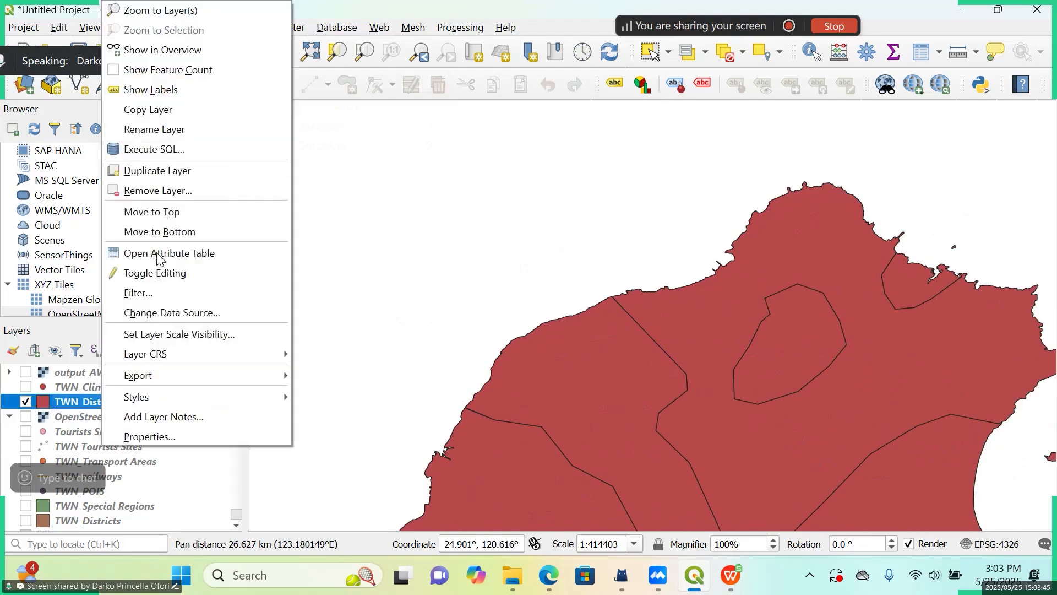
{"action": "left_click", "coordinate": [196, 10]}
{"action": "scroll", "coordinate": [876, 194], "scroll_direction": "up", "scroll_amount": 1}
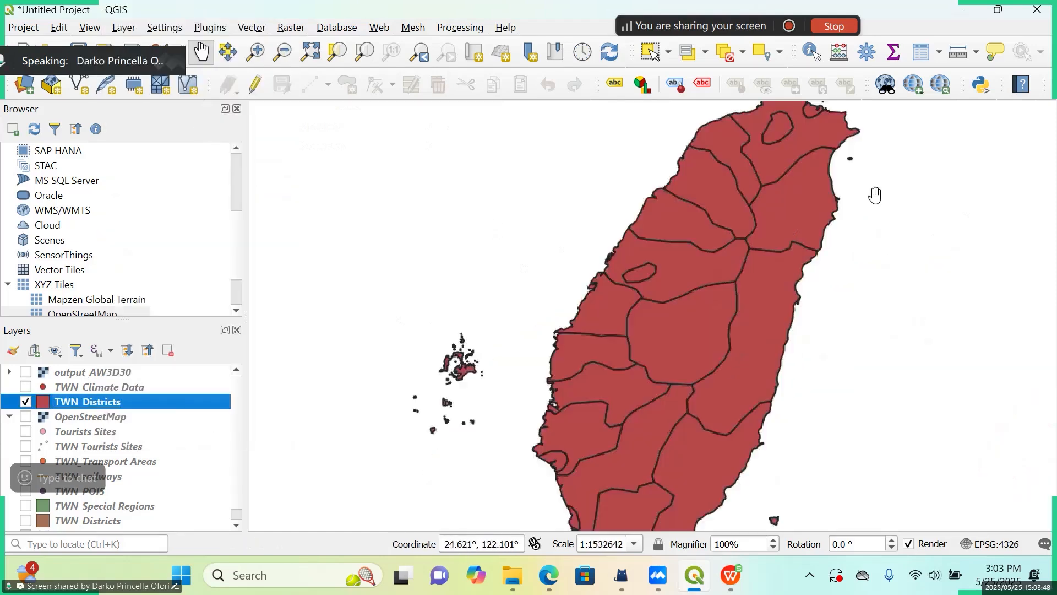
Open the TWN_Districts attribute table and examine the district names and types across its rows and columns.
{"action": "right_click", "coordinate": [114, 402]}
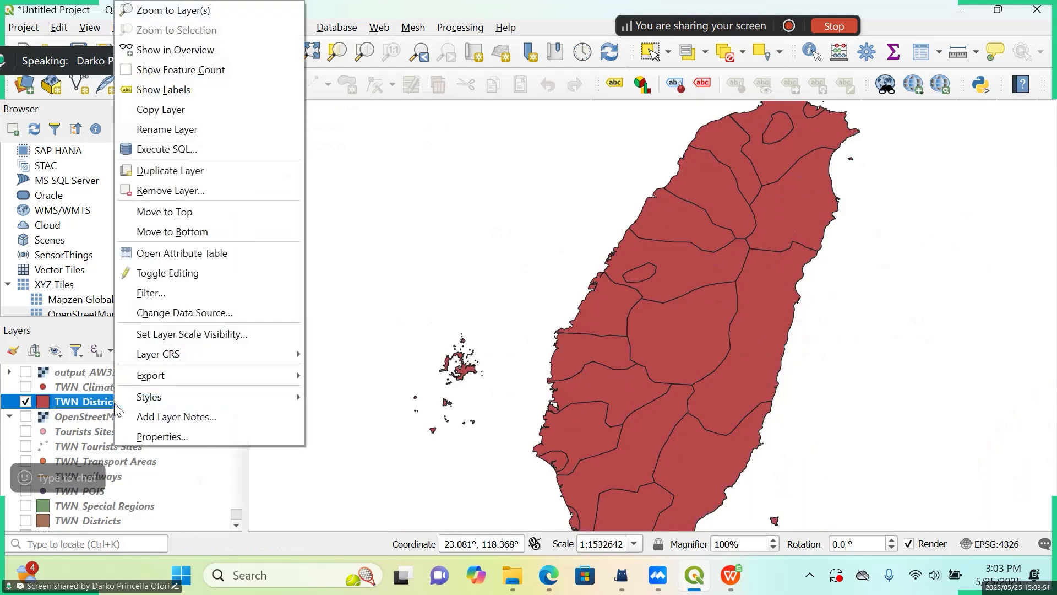
{"action": "left_click", "coordinate": [263, 249]}
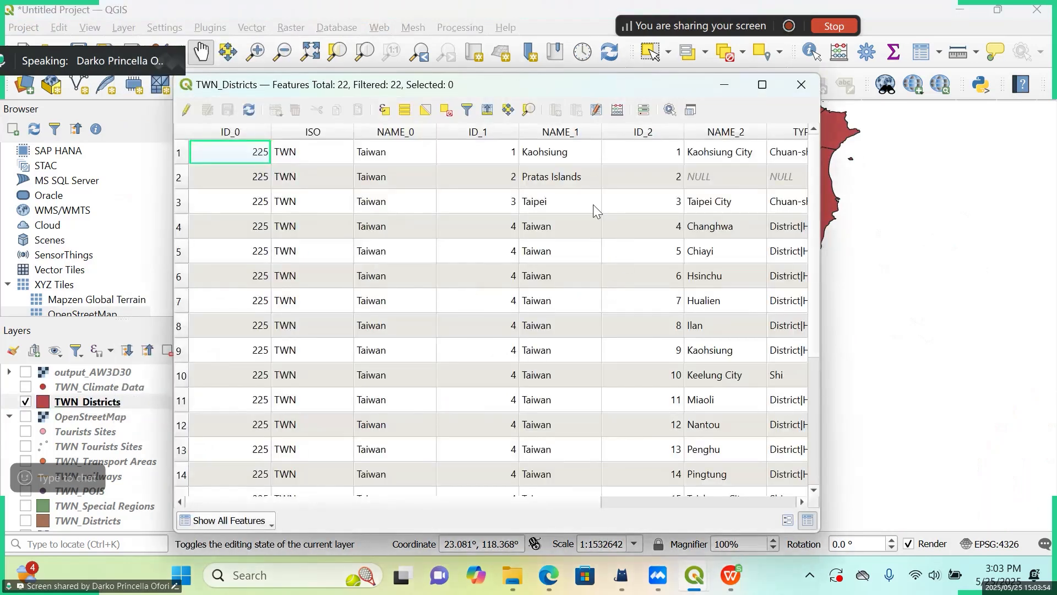
{"action": "scroll", "coordinate": [575, 184], "scroll_direction": "down", "scroll_amount": 3}
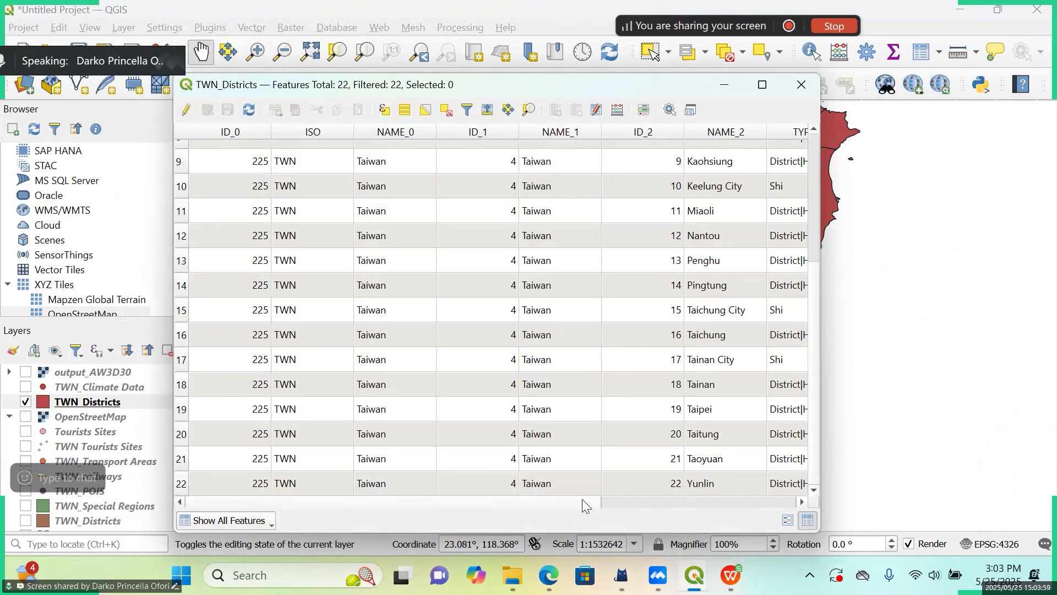
{"action": "scroll", "coordinate": [583, 499], "scroll_direction": "right", "scroll_amount": 2}
{"action": "left_click_drag", "start_coordinate": [577, 500], "coordinate": [672, 504]}
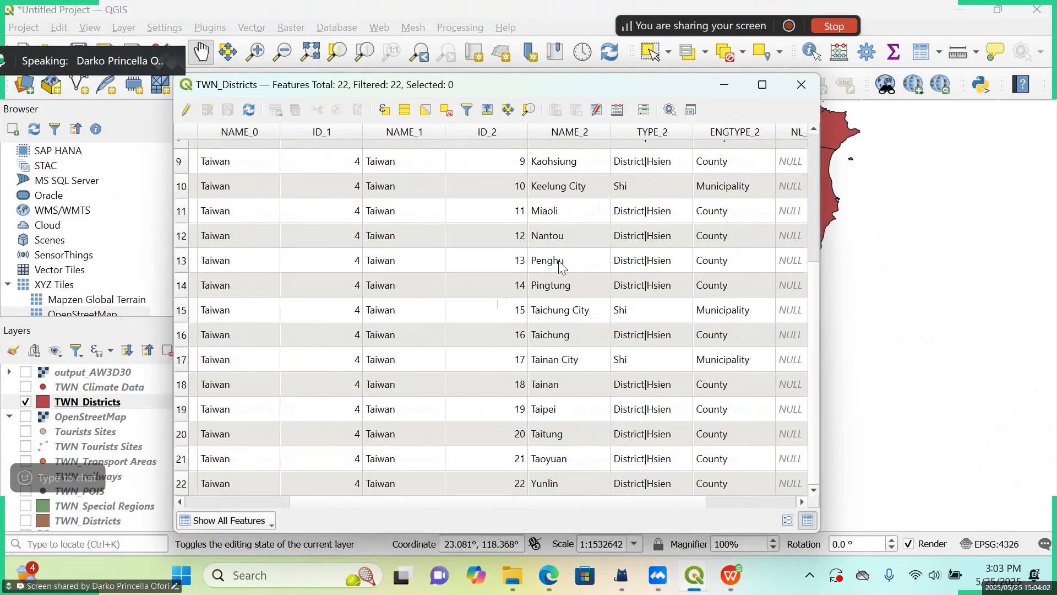
{"action": "scroll", "coordinate": [566, 285], "scroll_direction": "up", "scroll_amount": 3}
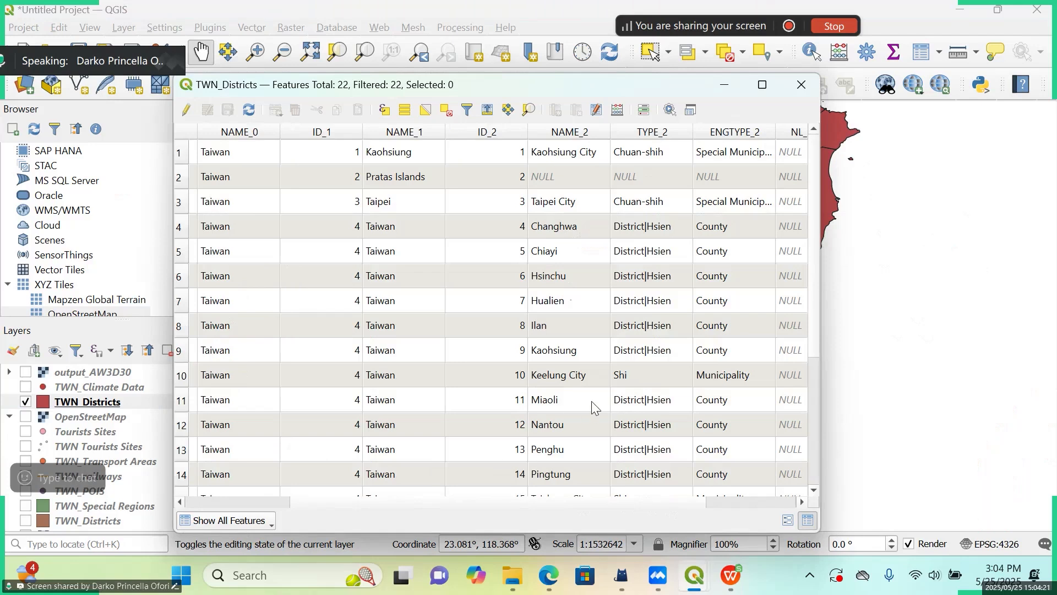
Select the Taipei City record, move the table aside to reveal the district on the map, and close the table.
{"action": "left_click", "coordinate": [181, 208]}
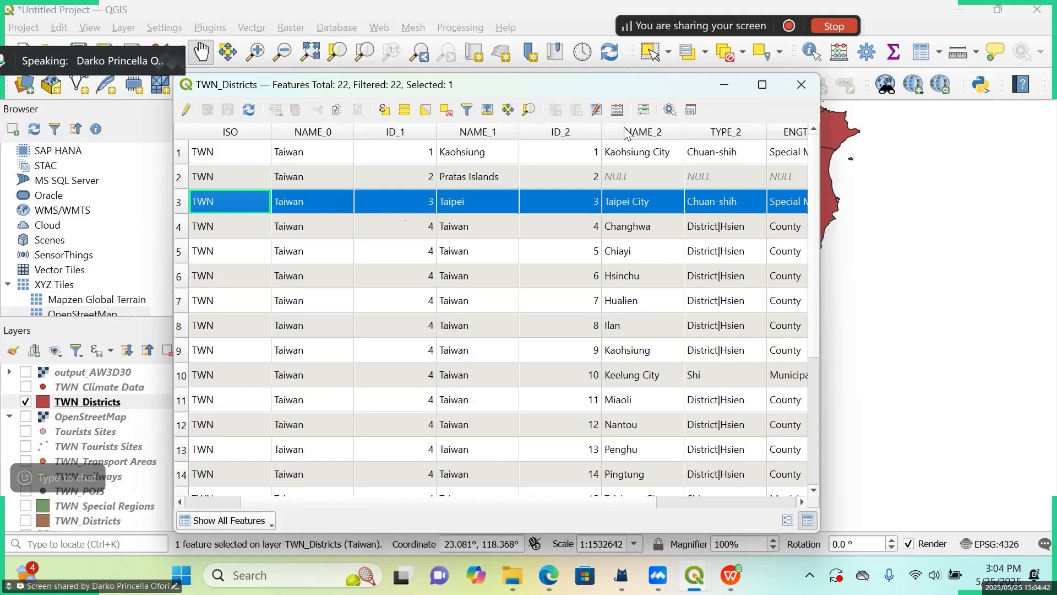
{"action": "left_click_drag", "start_coordinate": [664, 84], "coordinate": [405, 84]}
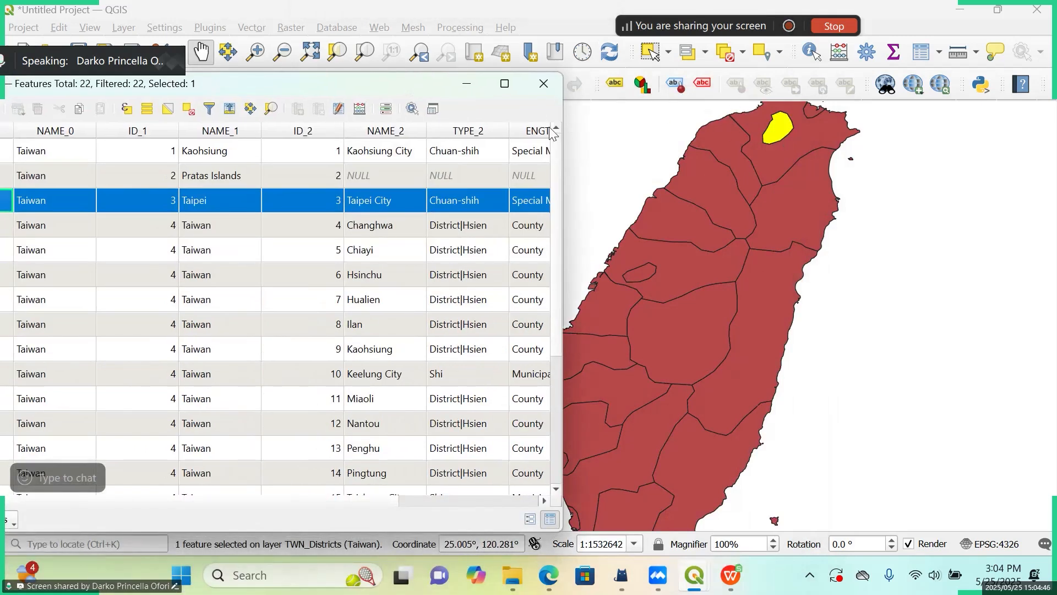
{"action": "left_click", "coordinate": [544, 84]}
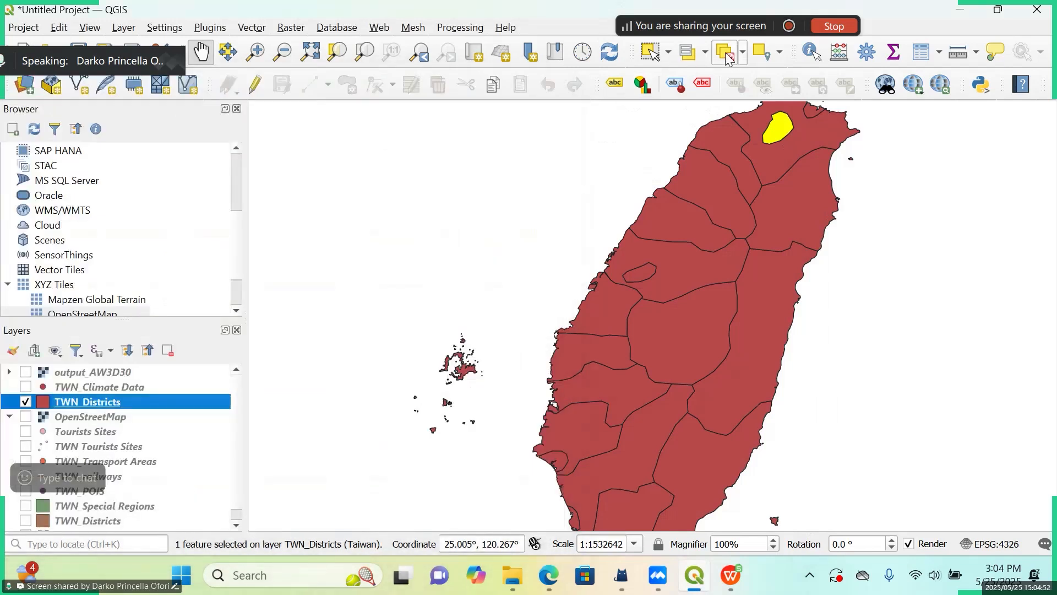
Clear the TWN_Districts selection and select the Taipei City district directly on the map with Select Features by Area or Single Click.
{"action": "left_click", "coordinate": [727, 54]}
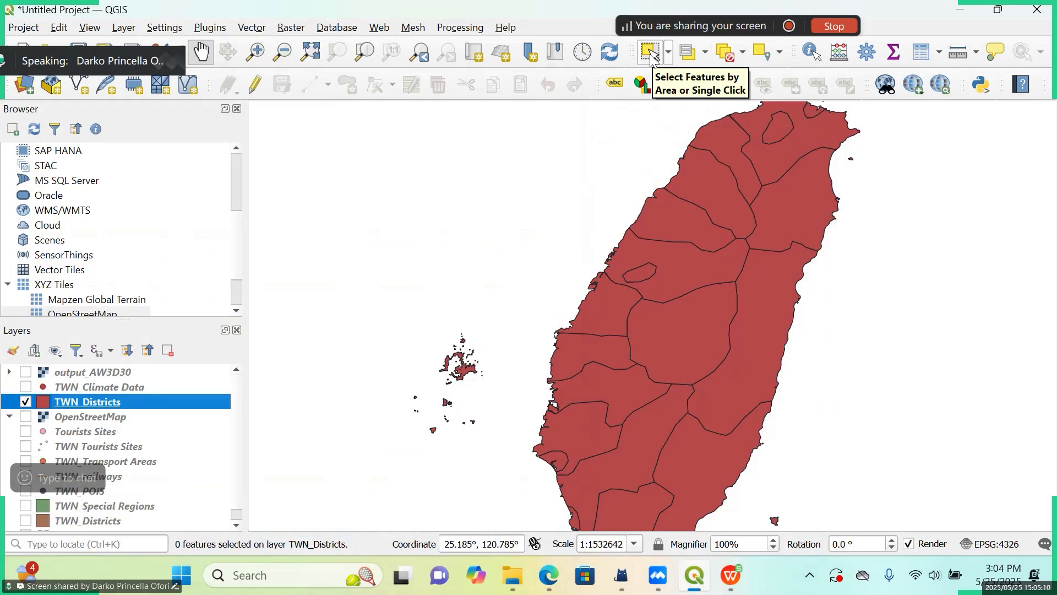
{"action": "left_click", "coordinate": [650, 54]}
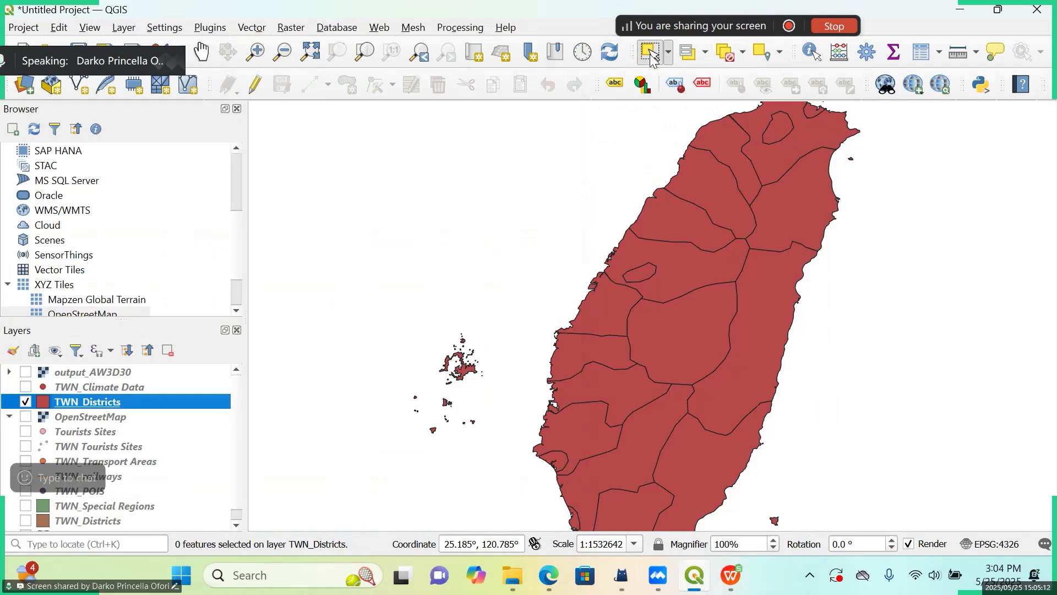
{"action": "left_click", "coordinate": [778, 130]}
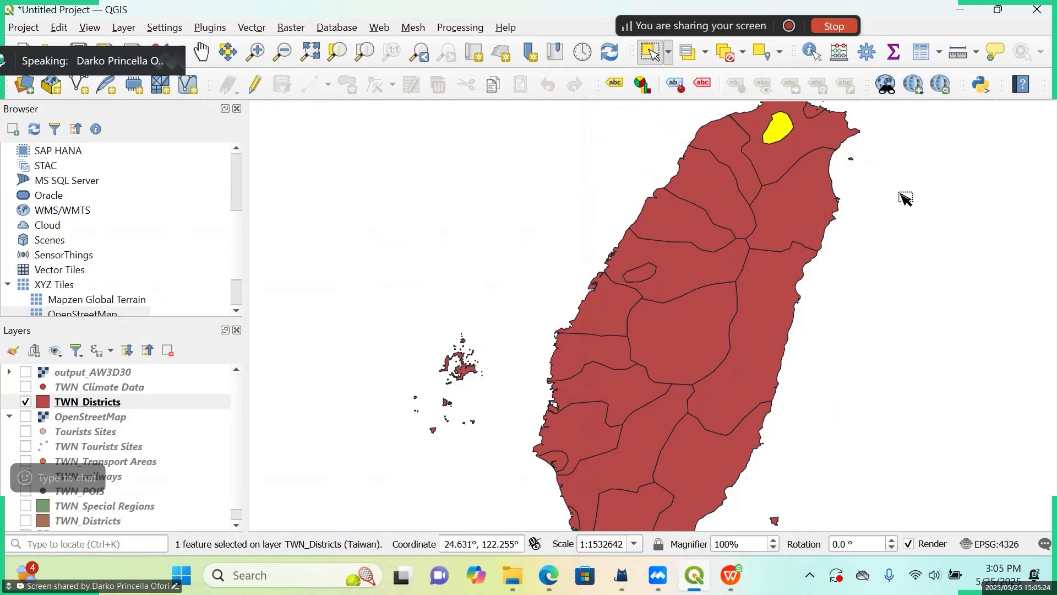
{"action": "left_click", "coordinate": [728, 61]}
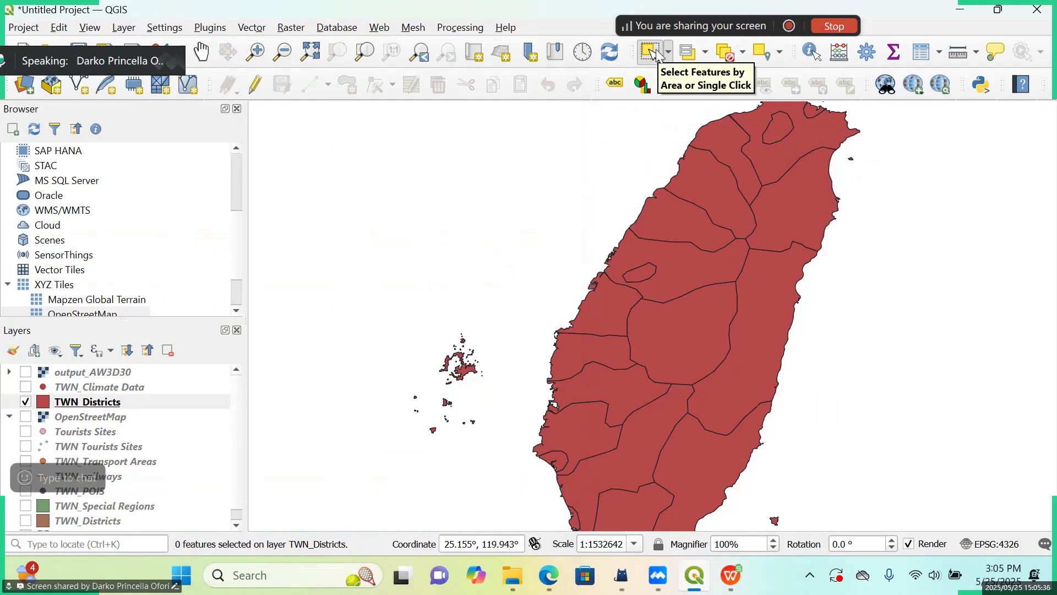
{"action": "left_click", "coordinate": [655, 53]}
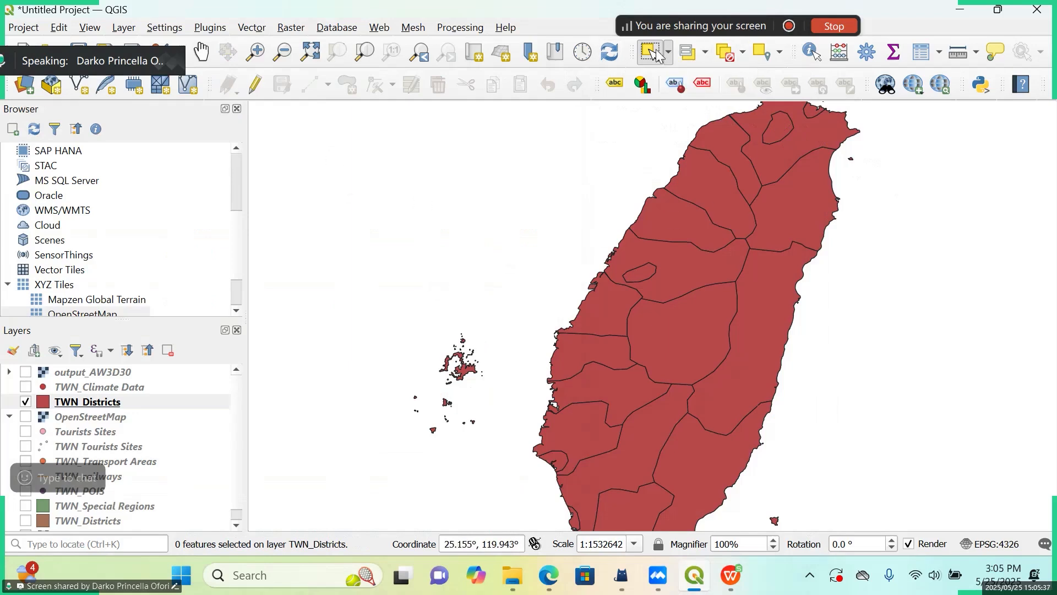
{"action": "left_click", "coordinate": [779, 128]}
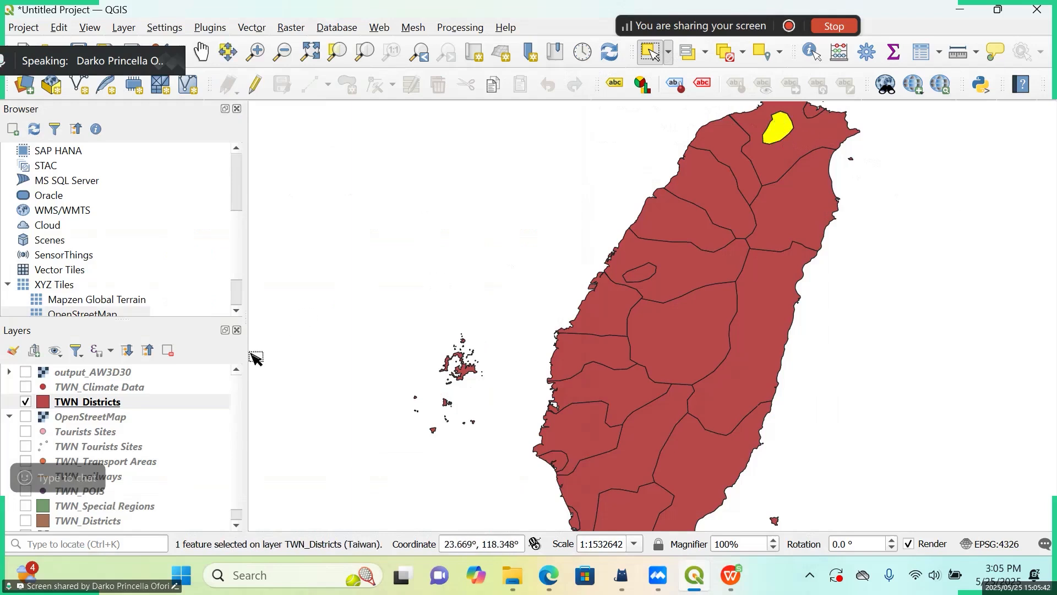
Open the TWN_Districts attribute table and limit it to the selected features.
{"action": "right_click", "coordinate": [95, 404]}
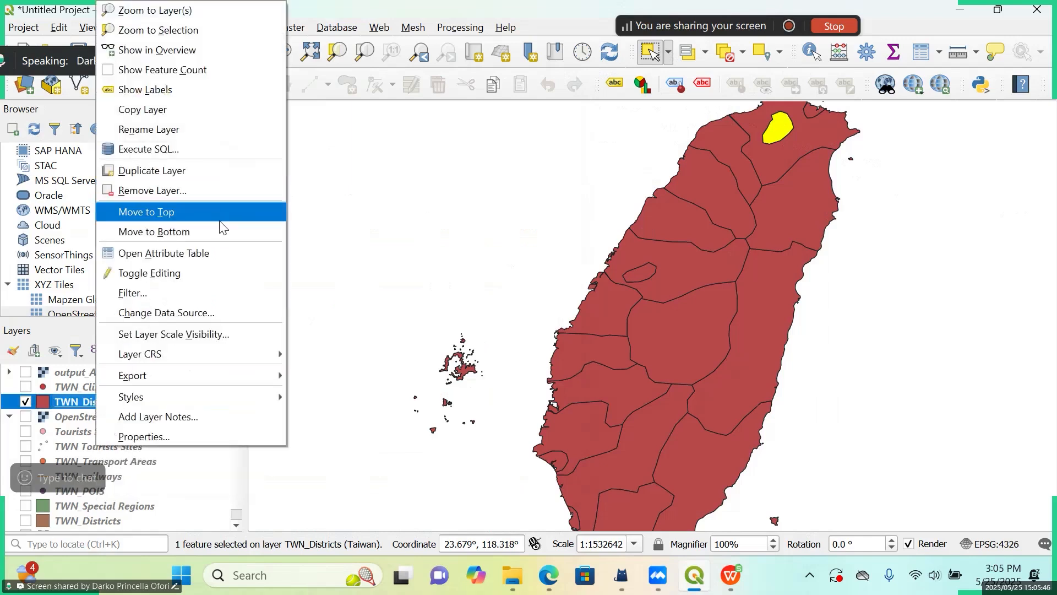
{"action": "left_click", "coordinate": [223, 252]}
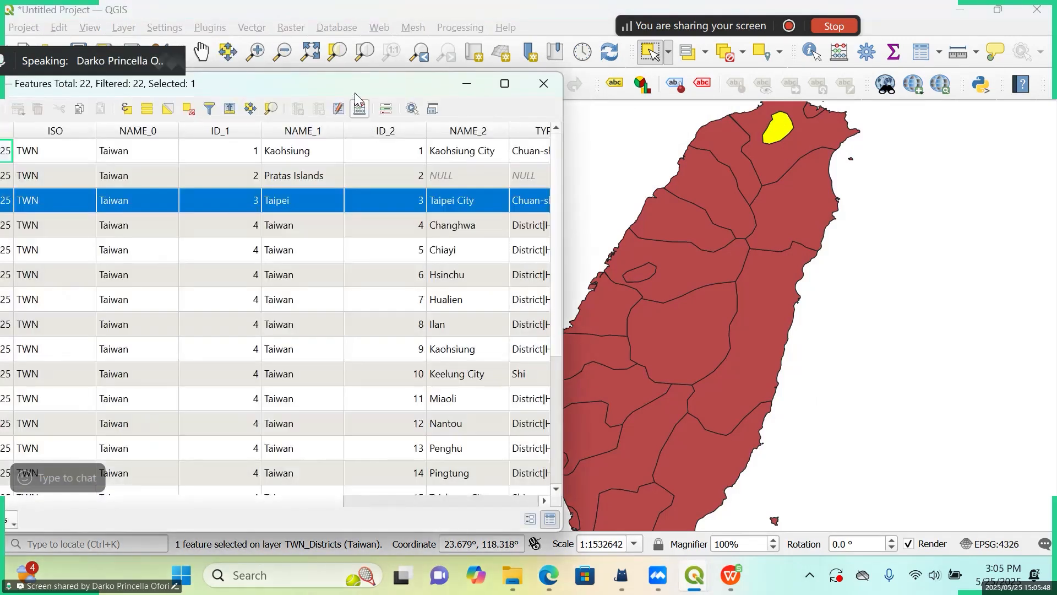
{"action": "left_click_drag", "start_coordinate": [354, 85], "coordinate": [564, 50]}
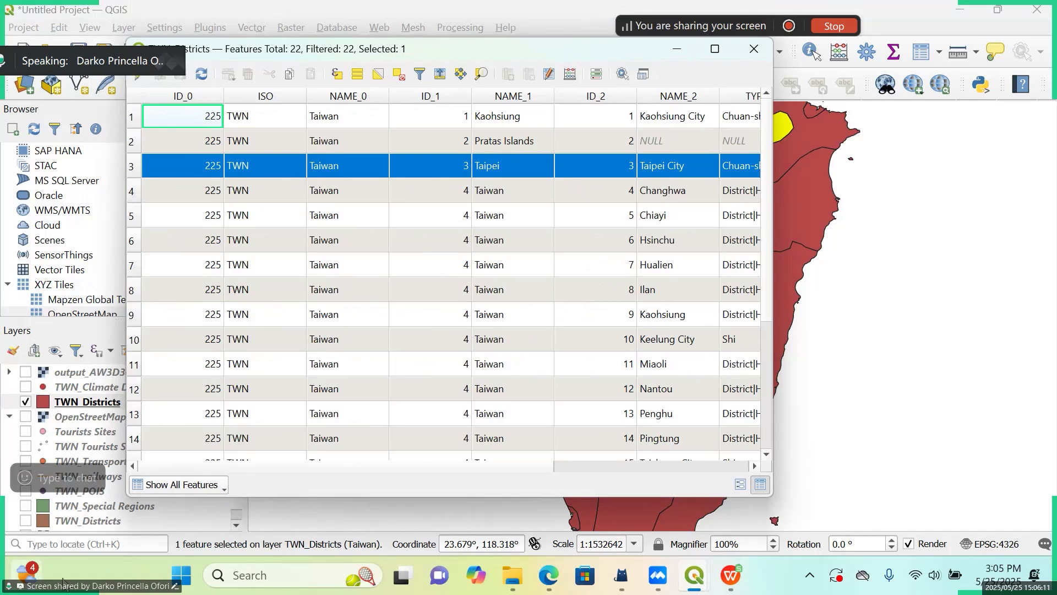
{"action": "left_click", "coordinate": [182, 486]}
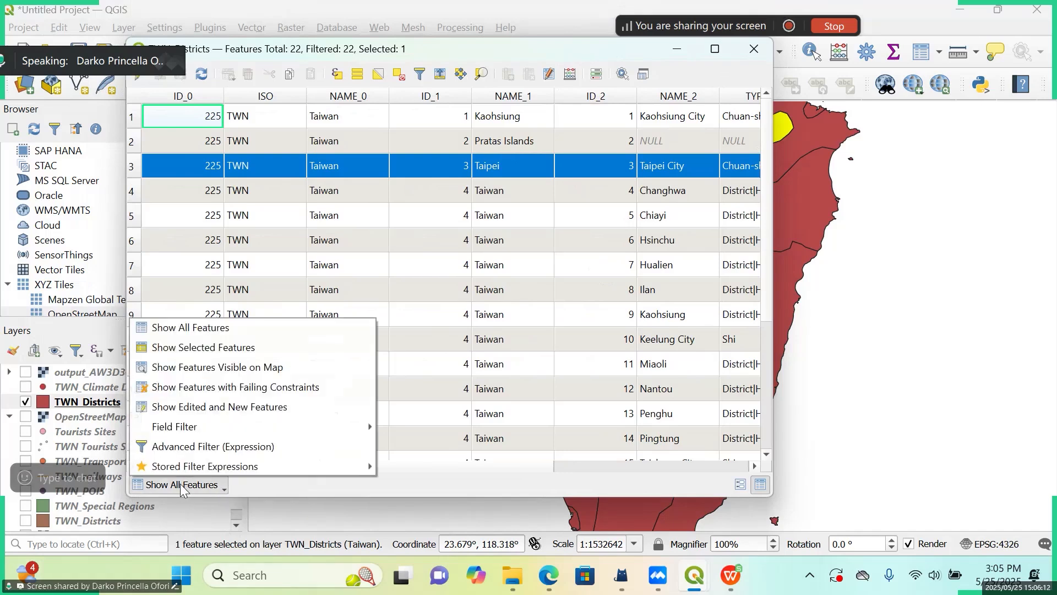
{"action": "left_click", "coordinate": [221, 351]}
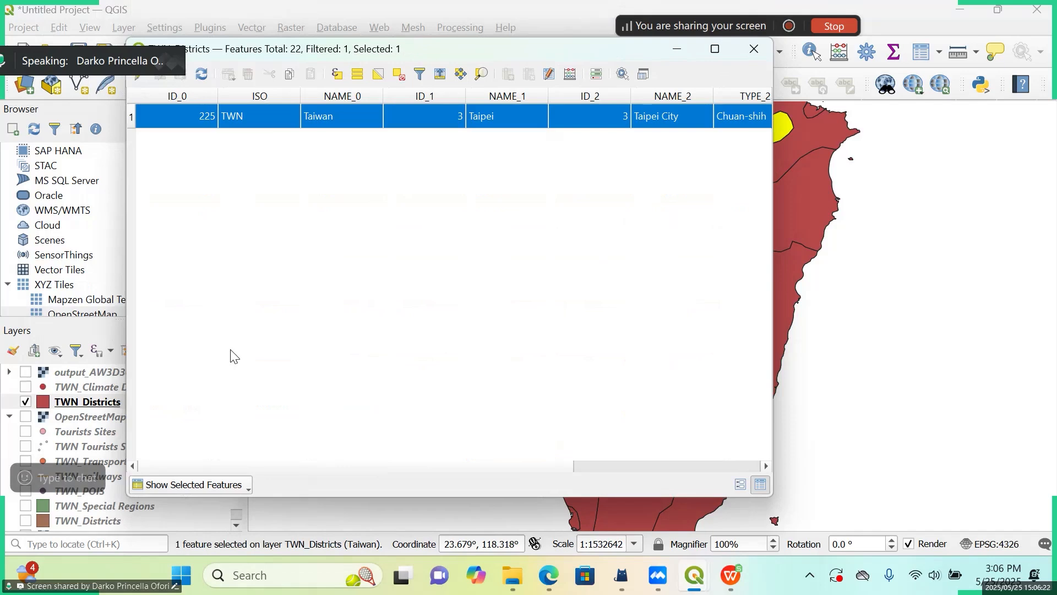
Show all features in the attribute table again, move the table aside and return to the main map window.
{"action": "left_click", "coordinate": [193, 485]}
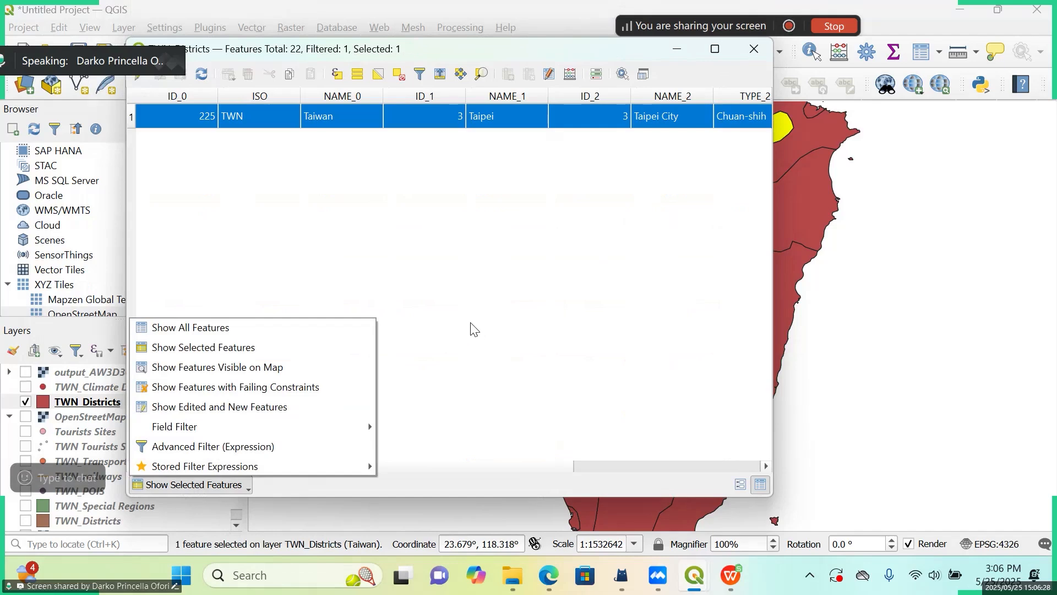
{"action": "left_click", "coordinate": [334, 329]}
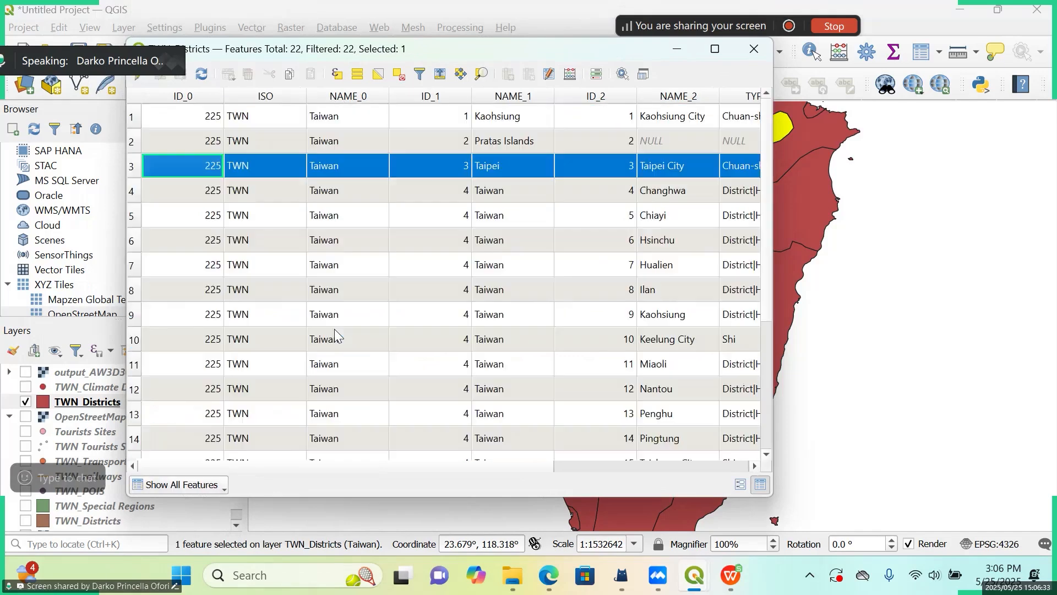
{"action": "left_click_drag", "start_coordinate": [536, 42], "coordinate": [697, 53]}
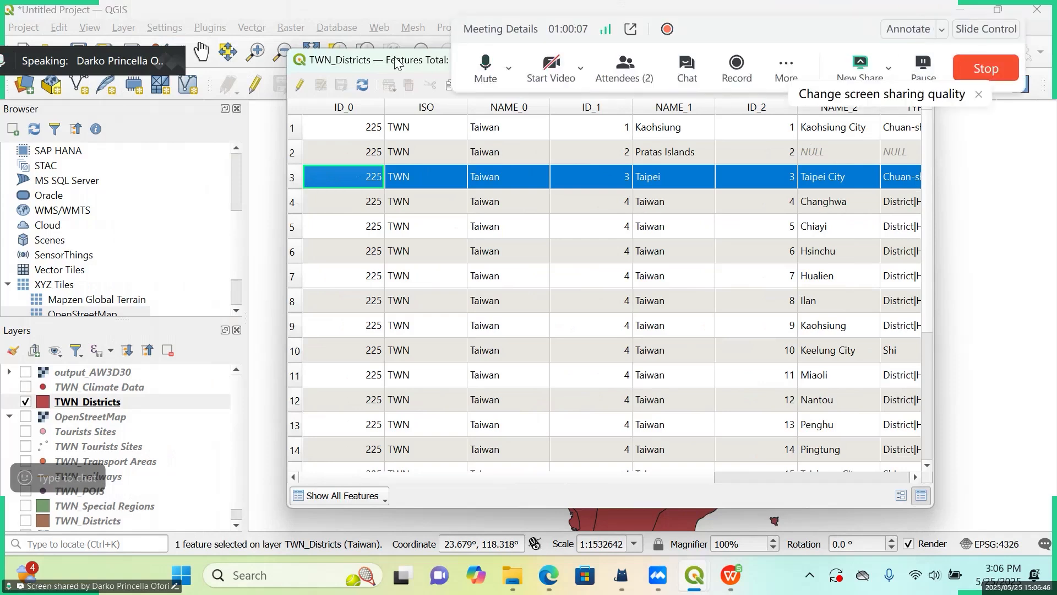
{"action": "left_click", "coordinate": [419, 7]}
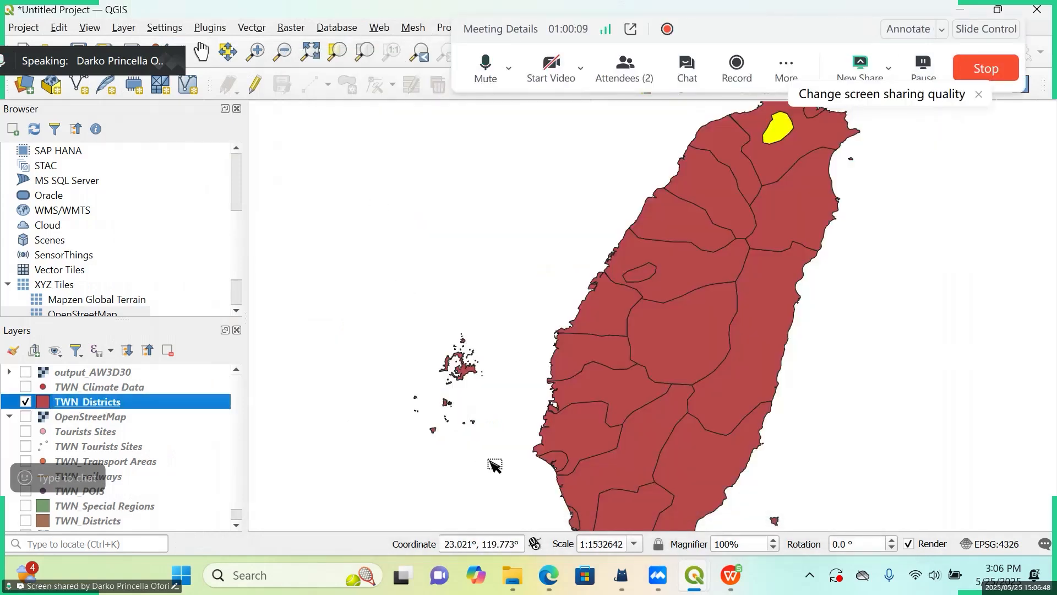
Start exporting only the selected TWN_Districts feature, with ESRI Shapefile as the format.
{"action": "right_click", "coordinate": [65, 402]}
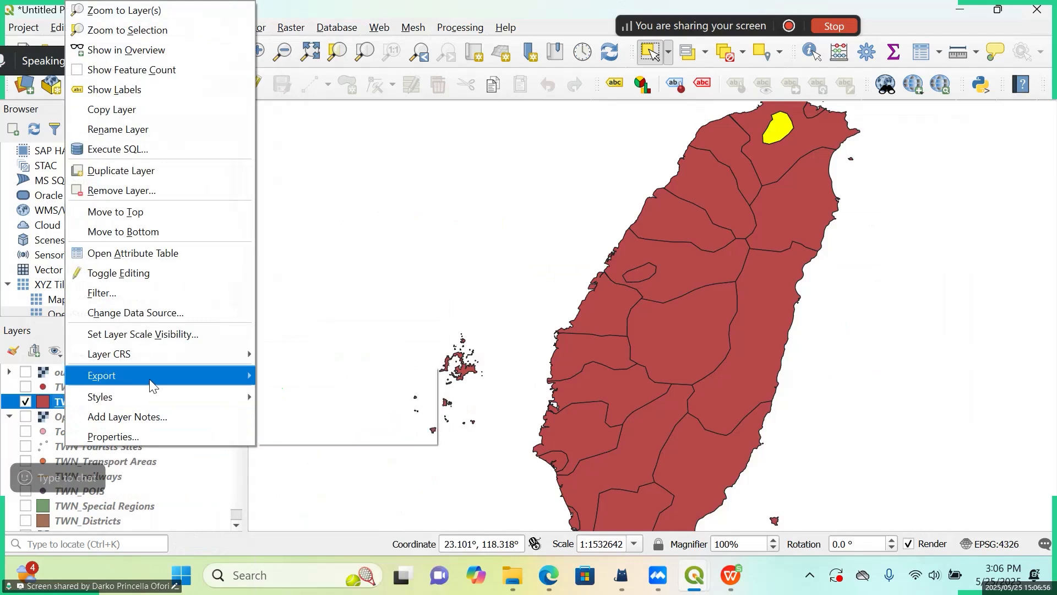
{"action": "mouse_move", "coordinate": [201, 386]}
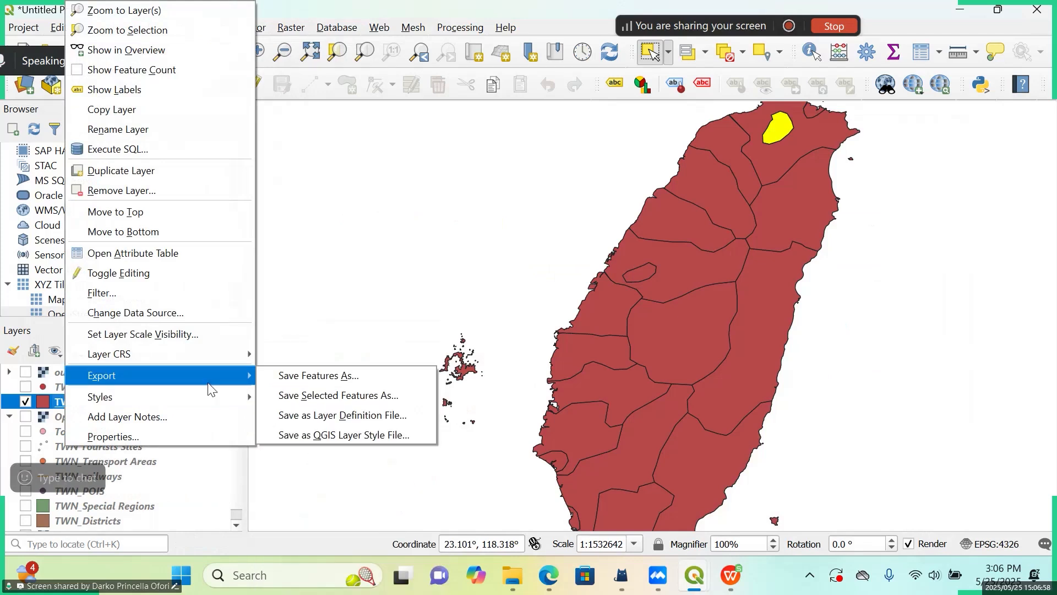
{"action": "left_click", "coordinate": [342, 395]}
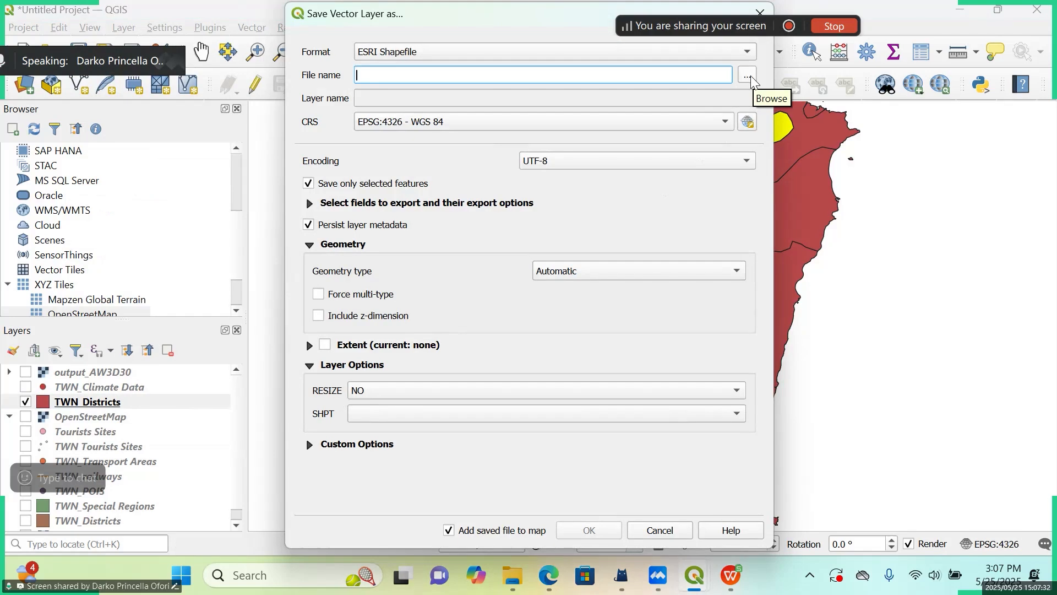
{"action": "left_click", "coordinate": [738, 57]}
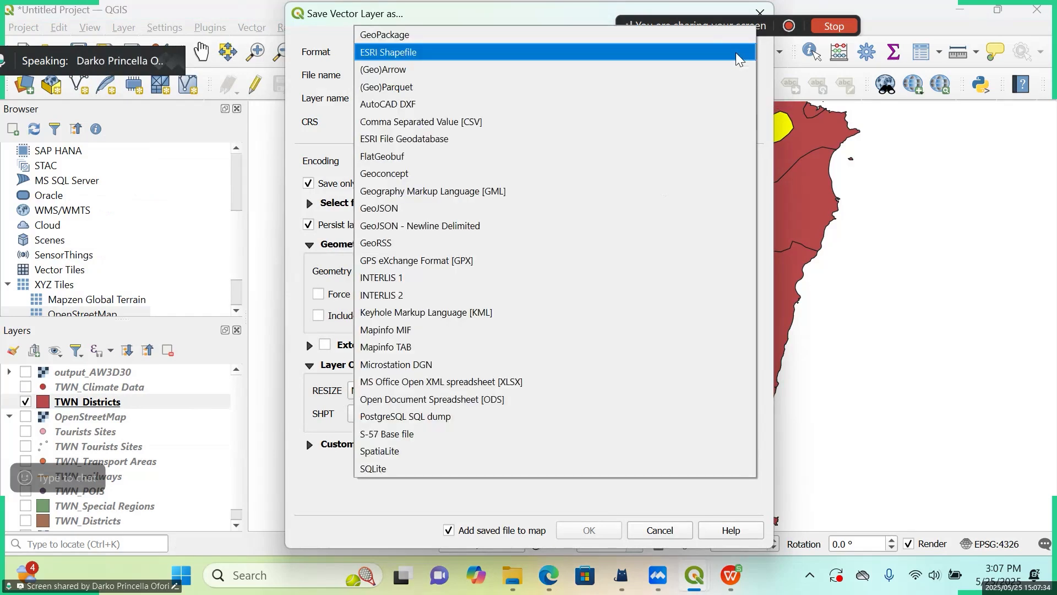
{"action": "left_click", "coordinate": [444, 51]}
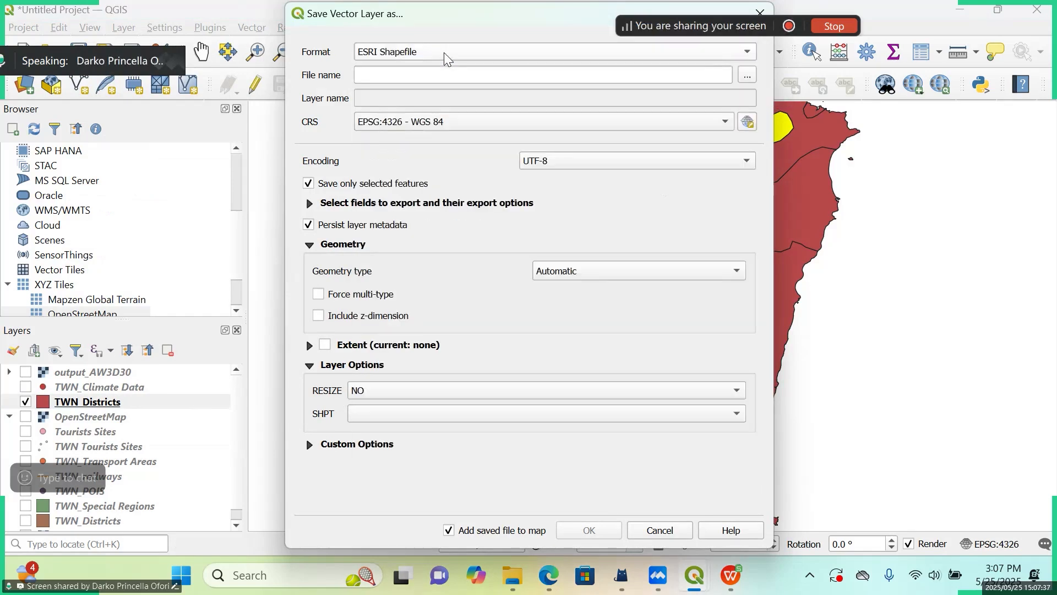
Set the export's output file to Taipei in the Tutorials folder of Data for QGIS Training.
{"action": "left_click", "coordinate": [749, 76]}
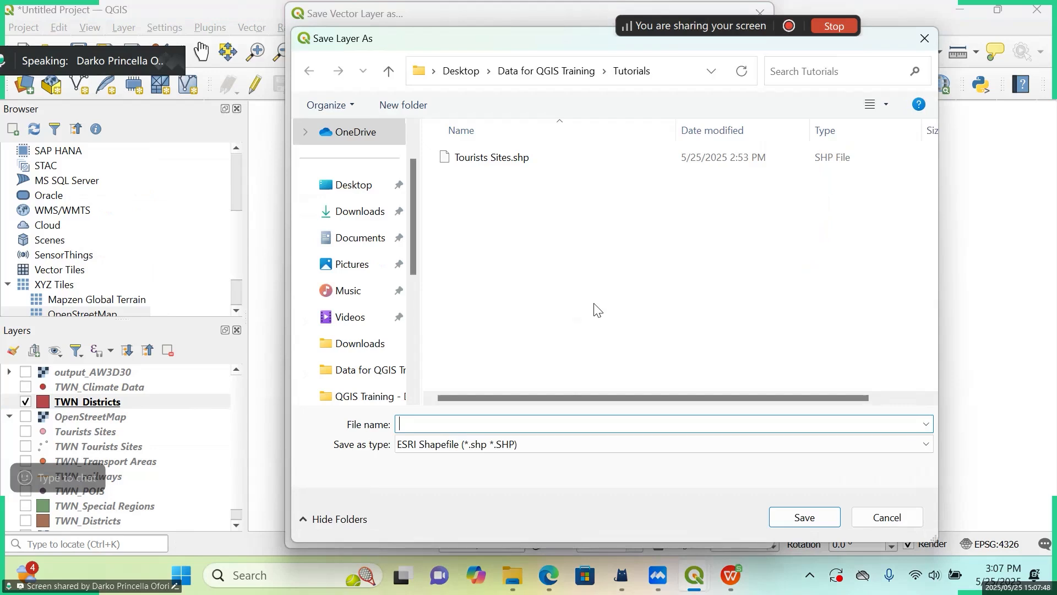
{"action": "type", "text": "Taipei"}
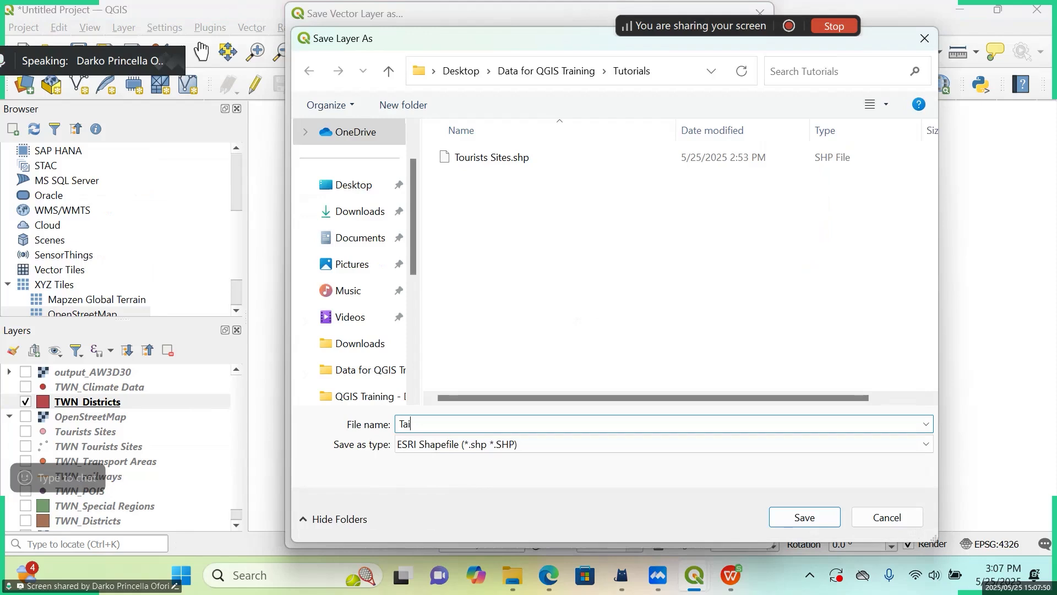
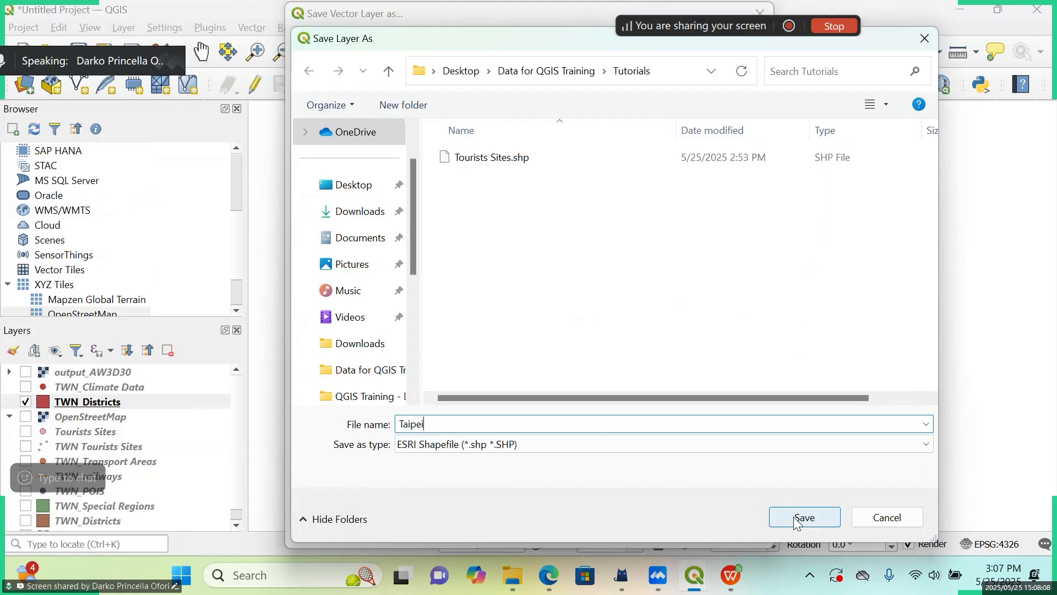
{"action": "left_click", "coordinate": [796, 523]}
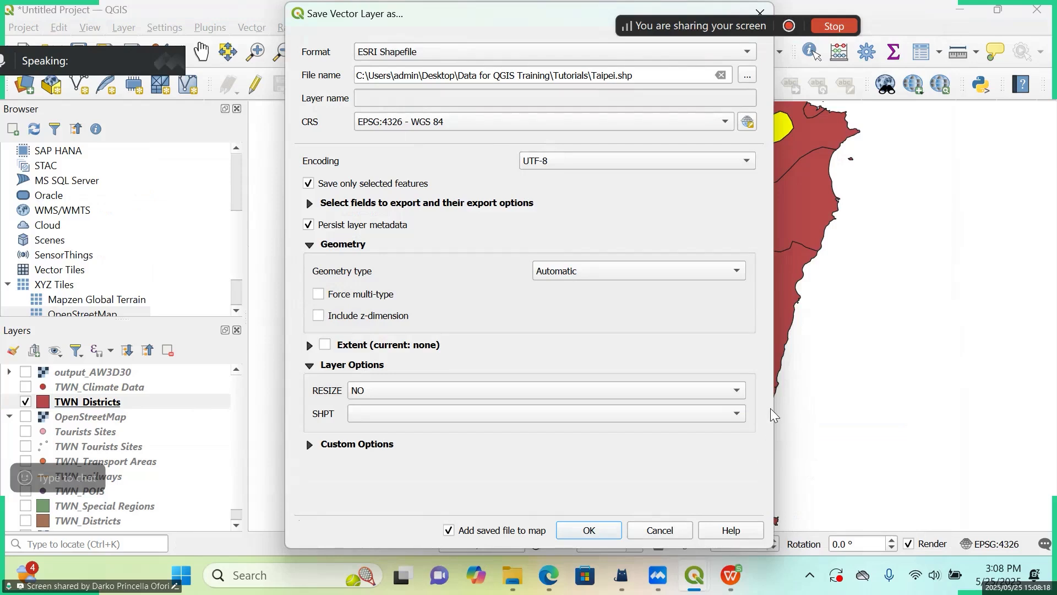
Switch to the Windows Magnifier app, move its window into view and reduce the magnification to 100%.
{"action": "left_click", "coordinate": [300, 586]}
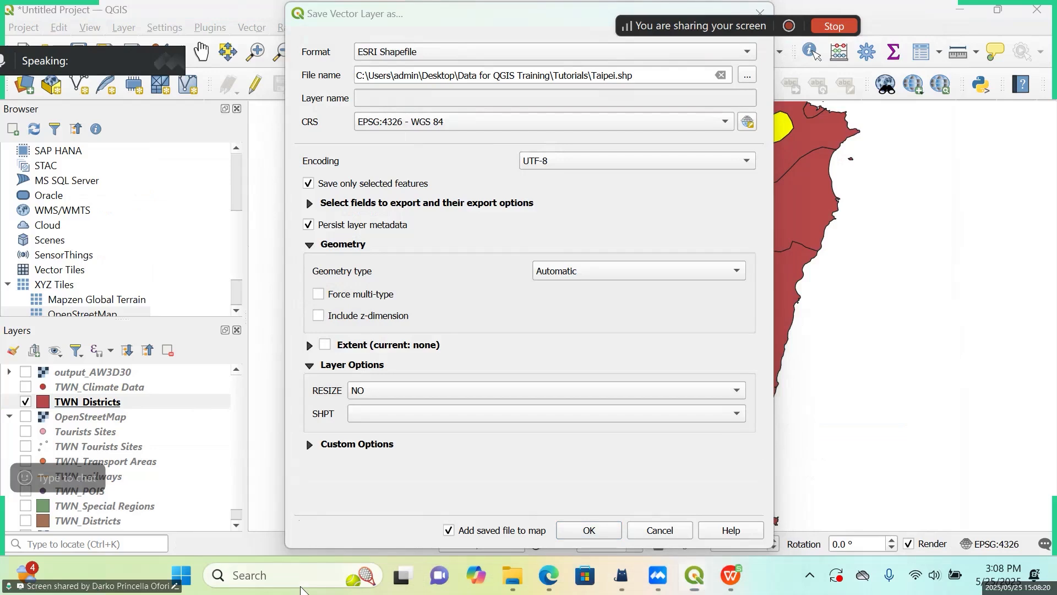
{"action": "type", "text": "magnifier"}
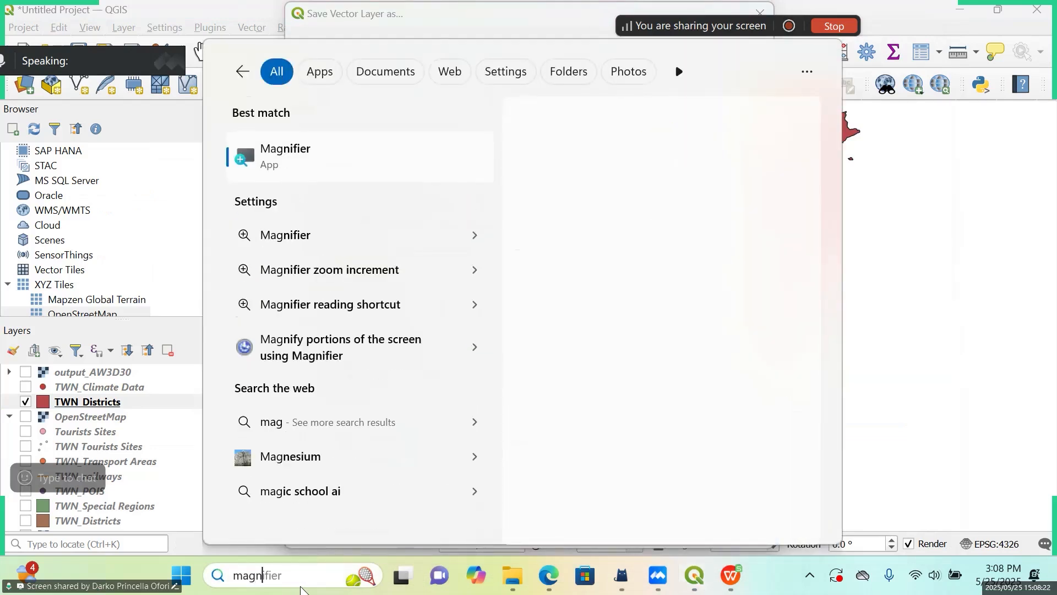
{"action": "left_click", "coordinate": [414, 159]}
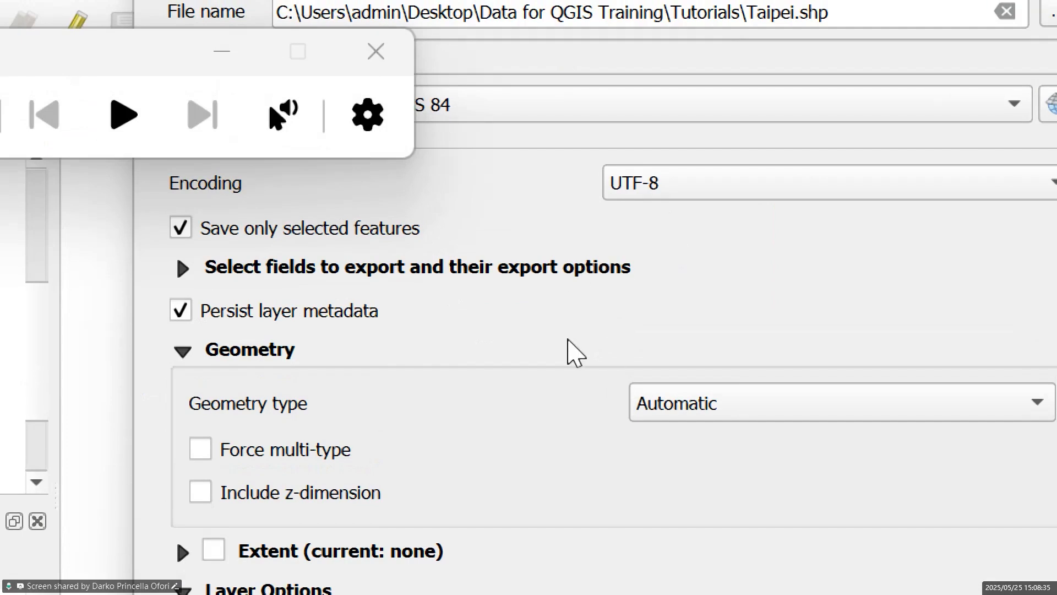
{"action": "left_click_drag", "start_coordinate": [138, 72], "coordinate": [482, 146]}
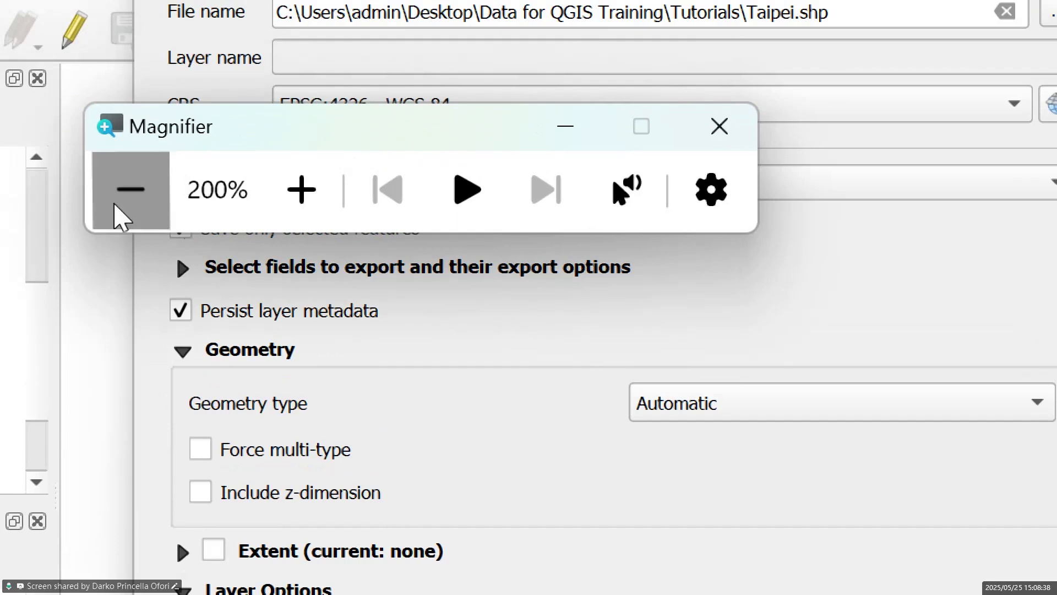
{"action": "left_click", "coordinate": [131, 190]}
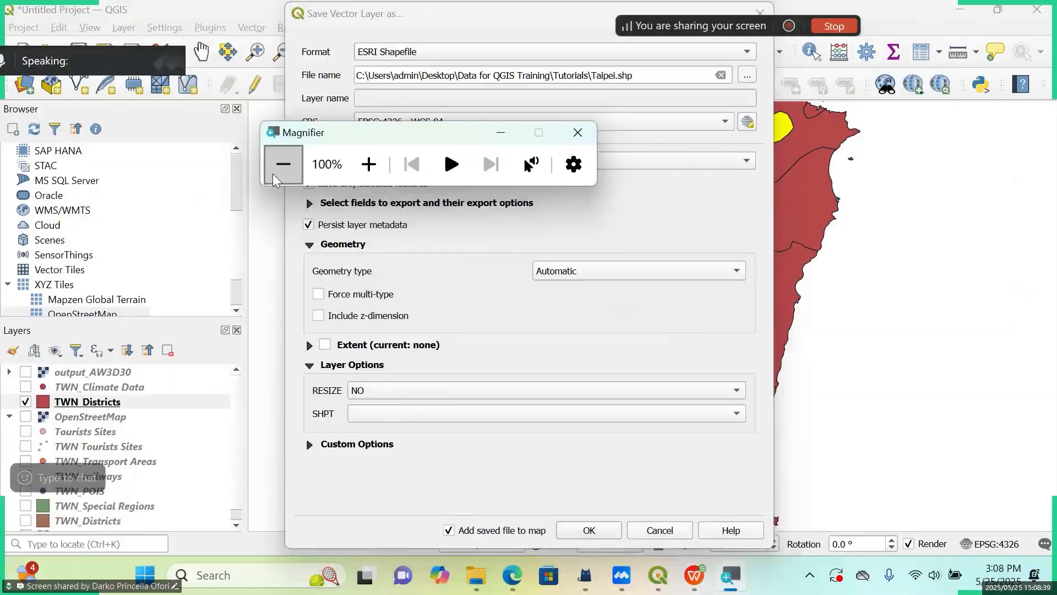
Magnify the export dialog to 200%, return to 100% and move the Magnifier window off the dialog's settings.
{"action": "left_click", "coordinate": [354, 168]}
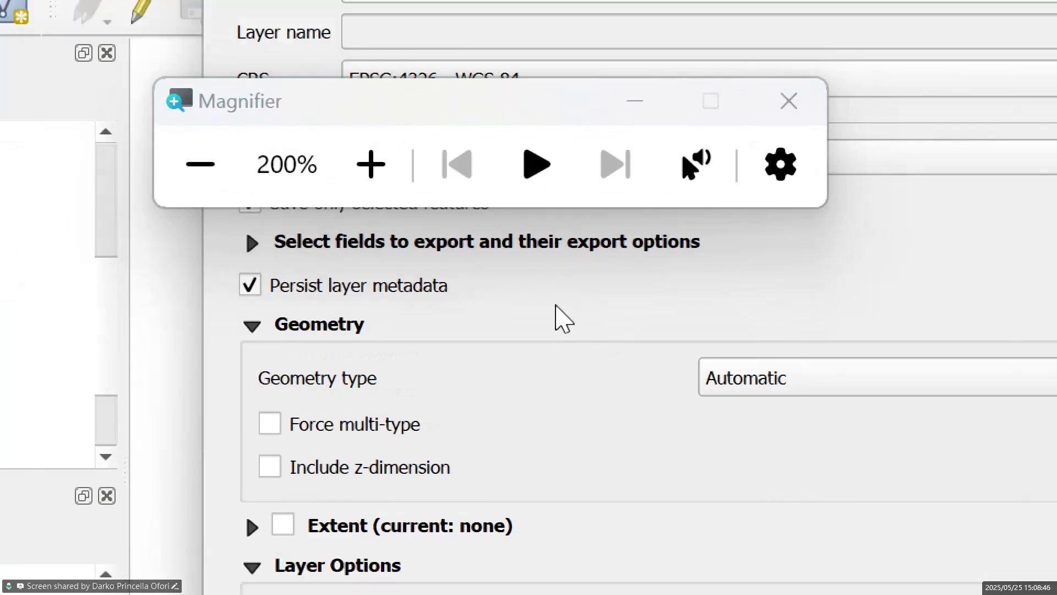
{"action": "left_click", "coordinate": [200, 166]}
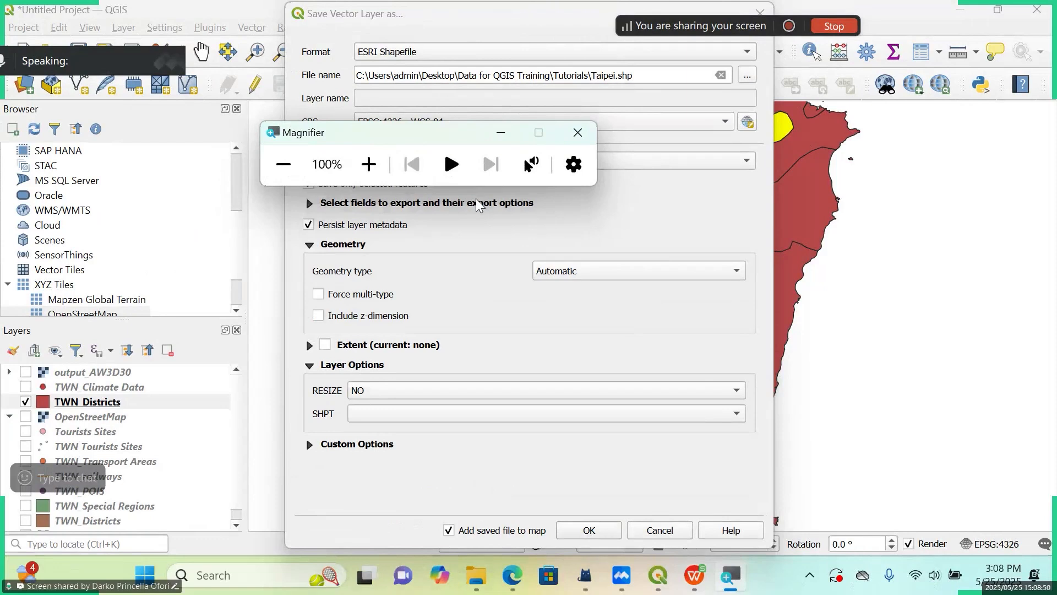
{"action": "left_click", "coordinate": [369, 165]}
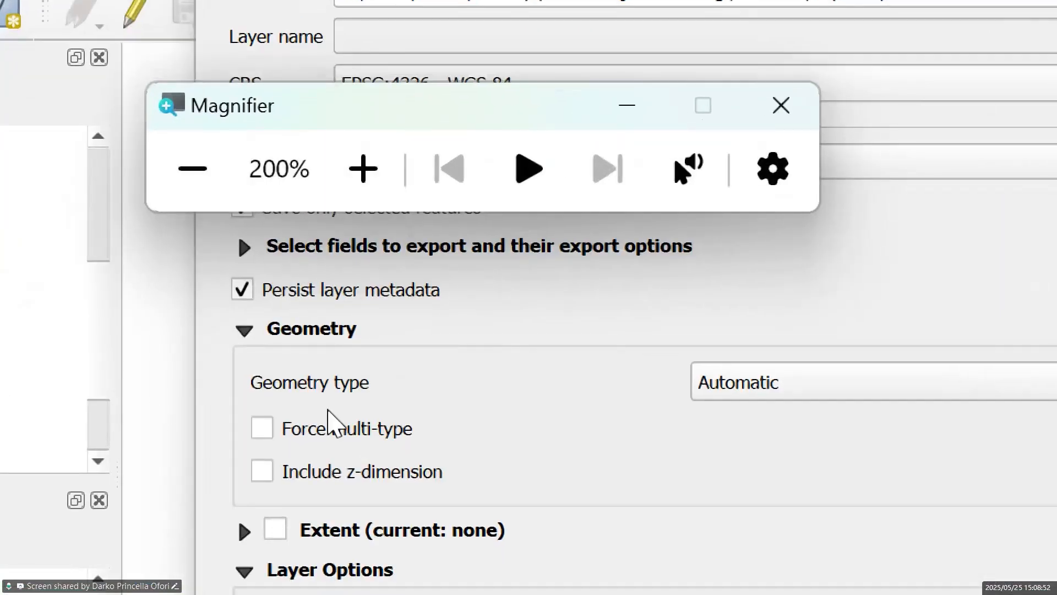
{"action": "left_click_drag", "start_coordinate": [261, 377], "coordinate": [217, 358]}
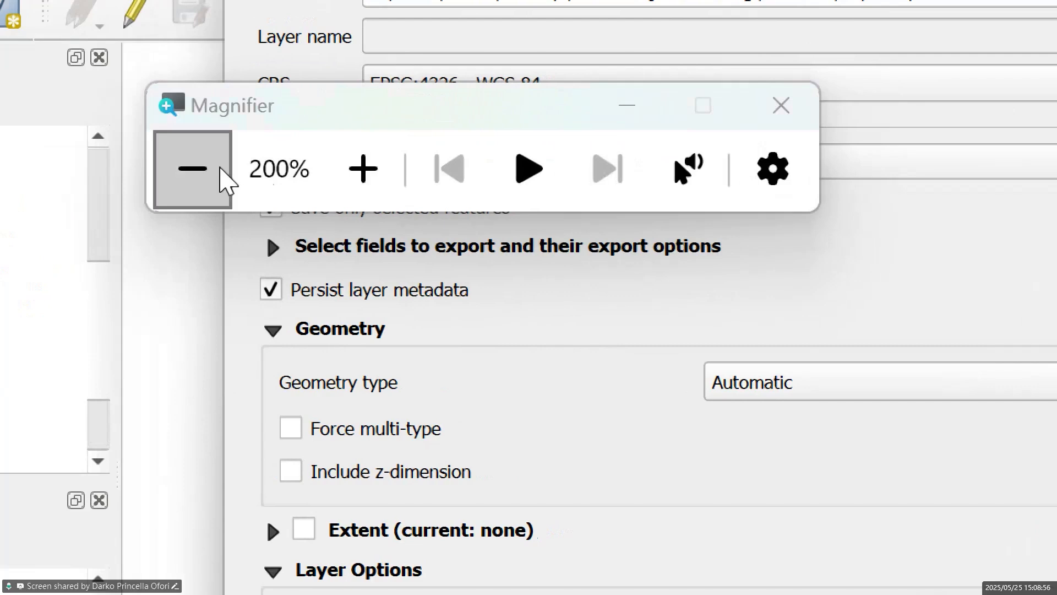
{"action": "left_click", "coordinate": [221, 174]}
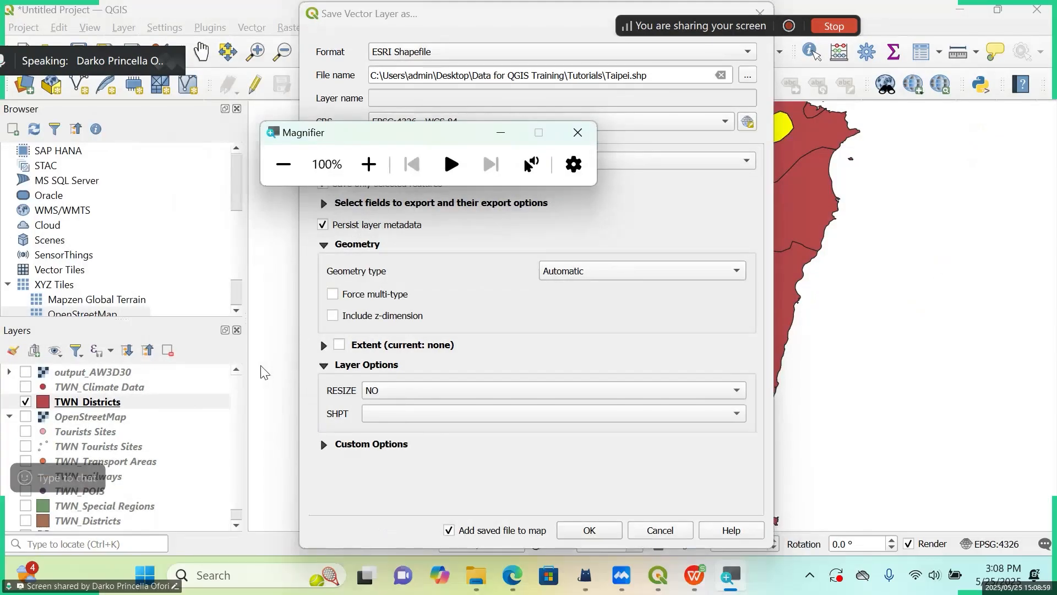
{"action": "left_click_drag", "start_coordinate": [445, 134], "coordinate": [239, 165]}
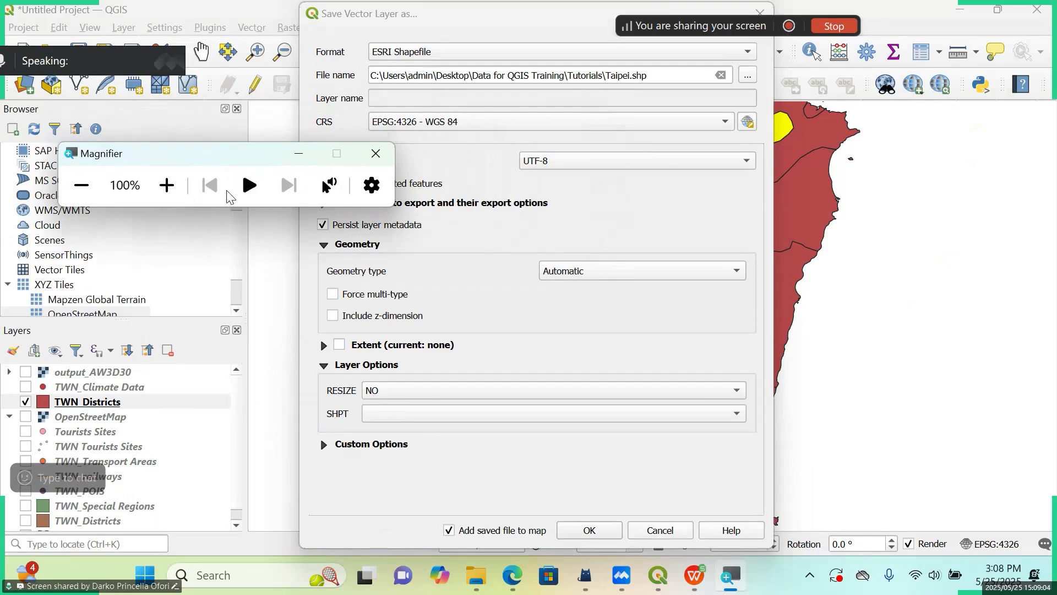
{"action": "left_click", "coordinate": [372, 185]}
{"action": "left_click_drag", "start_coordinate": [372, 261], "coordinate": [265, 280]}
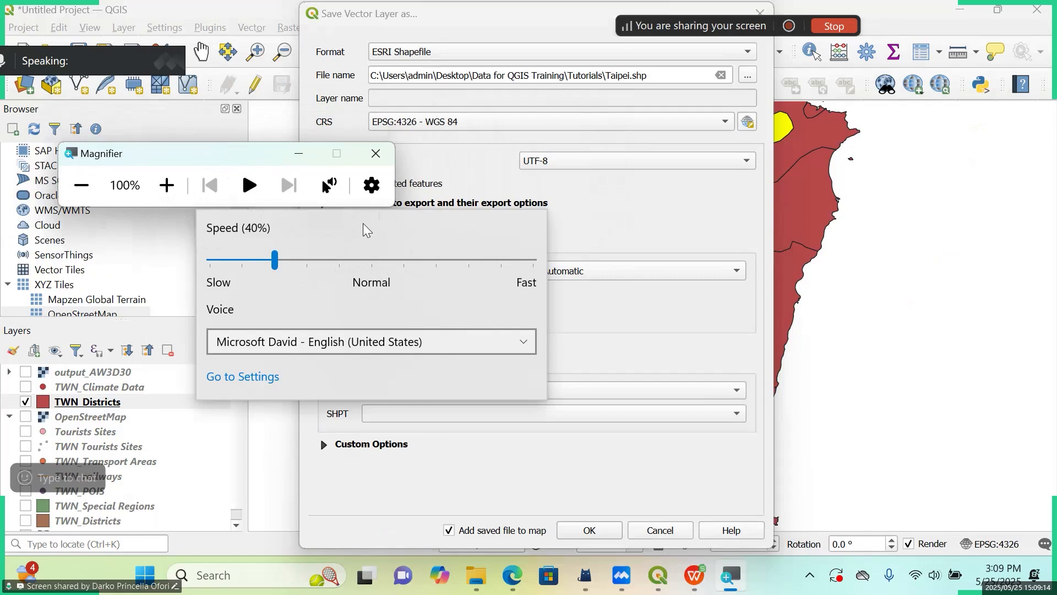
{"action": "left_click", "coordinate": [370, 186]}
Magnify the screen to 200%, restore 100% and move the Magnifier window below the export dialog's file and encoding settings.
{"action": "left_click", "coordinate": [166, 185]}
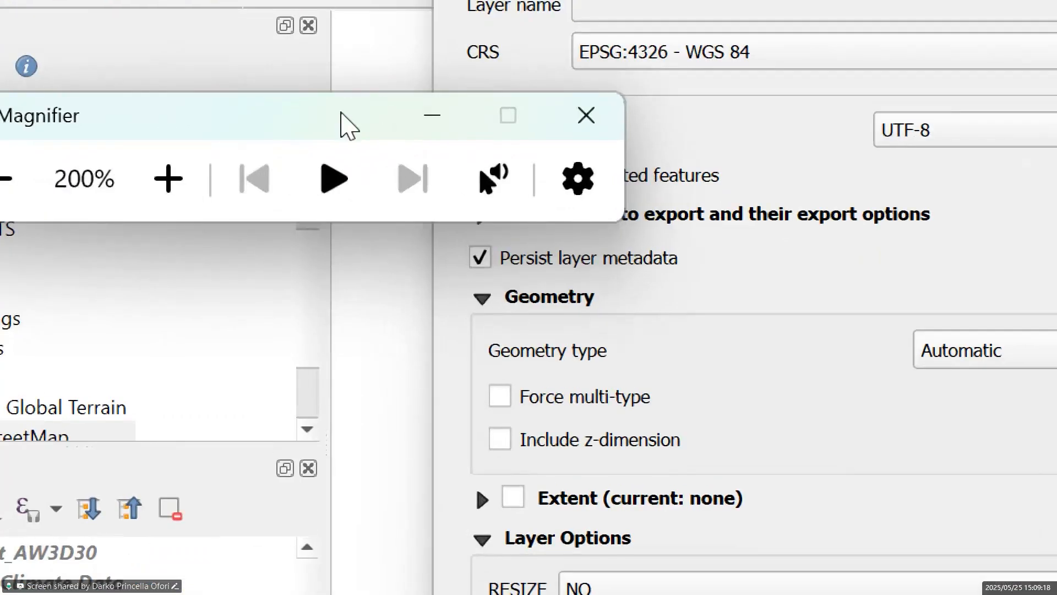
{"action": "left_click_drag", "start_coordinate": [329, 125], "coordinate": [332, 107]}
{"action": "left_click", "coordinate": [360, 24]}
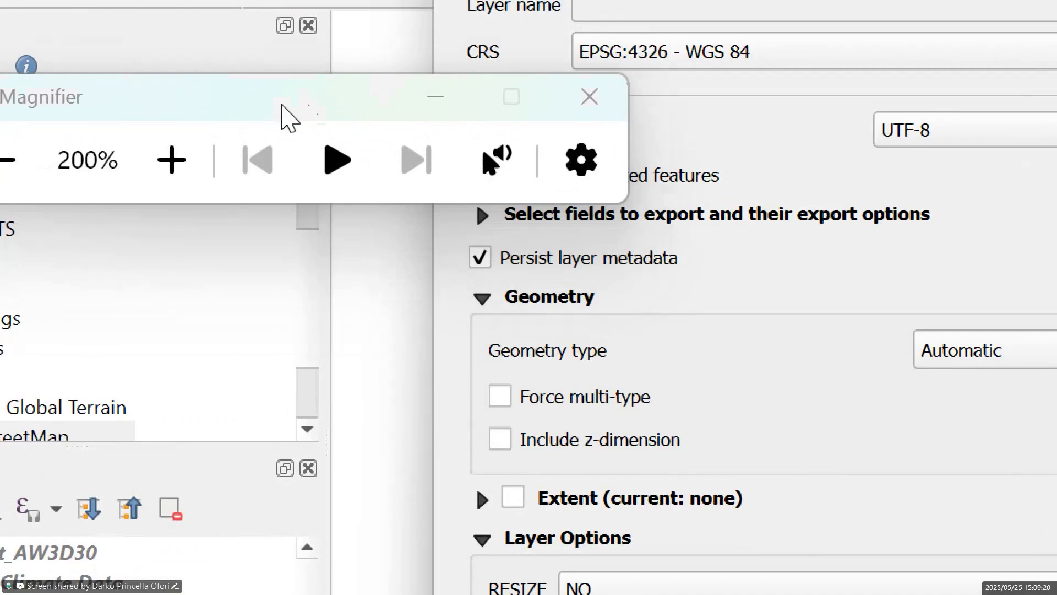
{"action": "left_click", "coordinate": [8, 160]}
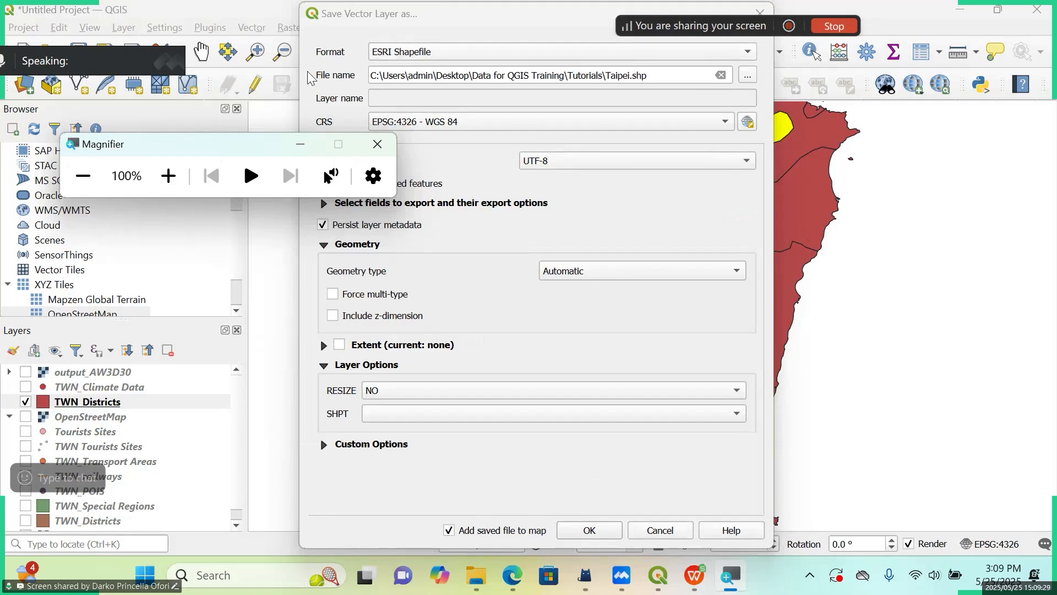
{"action": "left_click_drag", "start_coordinate": [256, 159], "coordinate": [216, 139]}
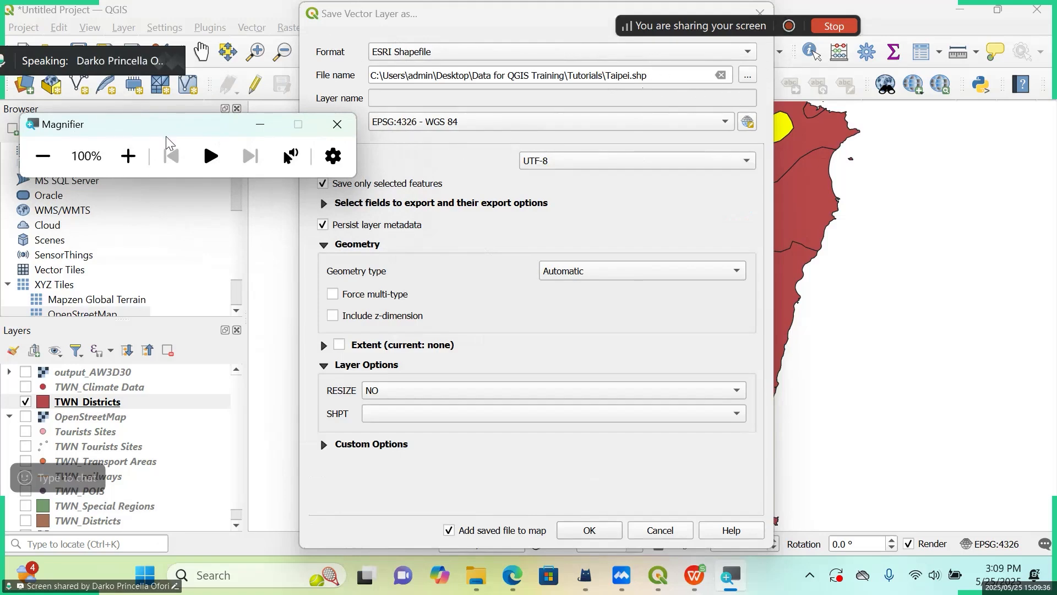
{"action": "left_click_drag", "start_coordinate": [165, 135], "coordinate": [189, 315]}
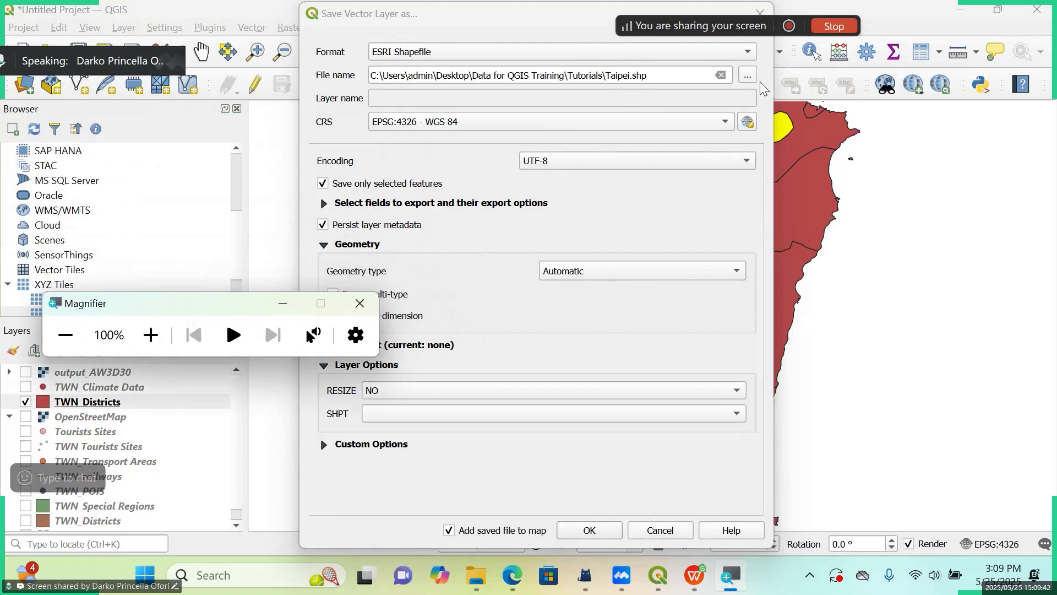
Reconfirm Taipei as the ESRI Shapefile output name in the Tutorials folder of Data for QGIS Training.
{"action": "left_click", "coordinate": [747, 76]}
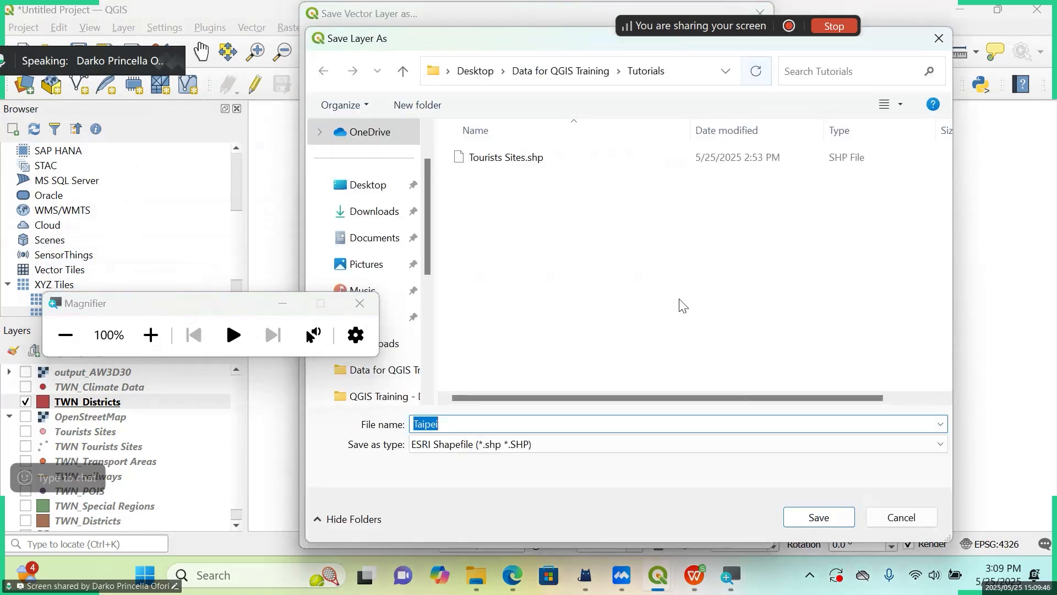
{"action": "left_click", "coordinate": [613, 420]}
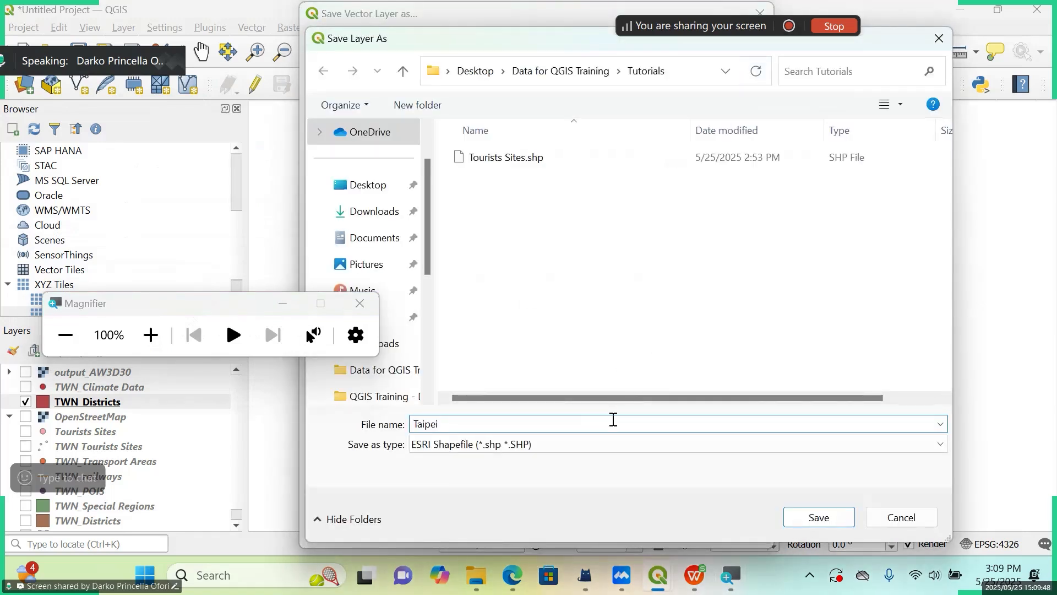
{"action": "left_click", "coordinate": [816, 519]}
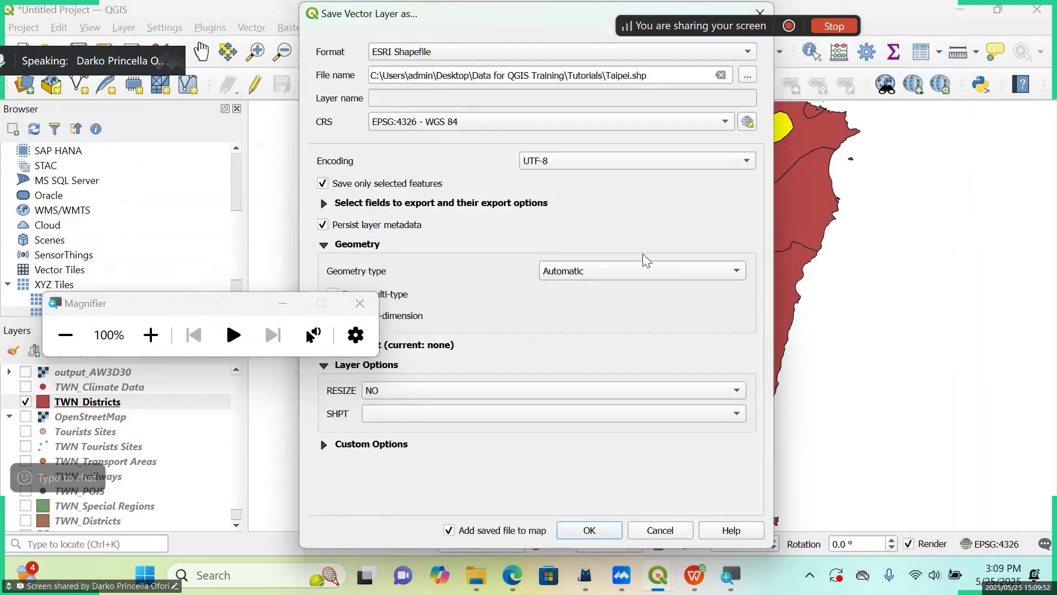
Put the Magnifier window away and export the selected district to Taipei.shp, adding the saved file to the map.
{"action": "left_click", "coordinate": [156, 344]}
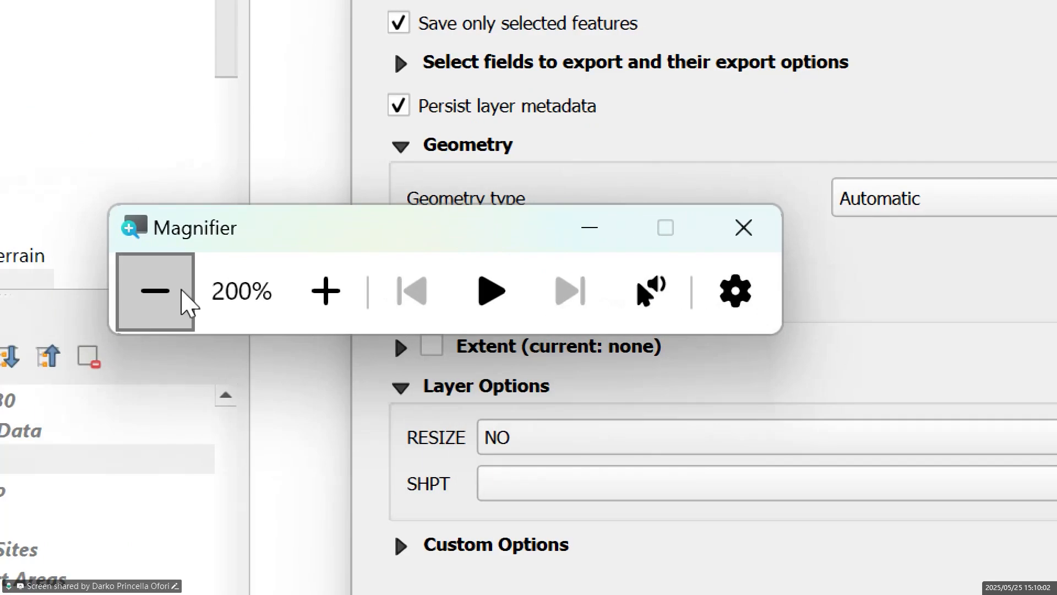
{"action": "left_click", "coordinate": [182, 300]}
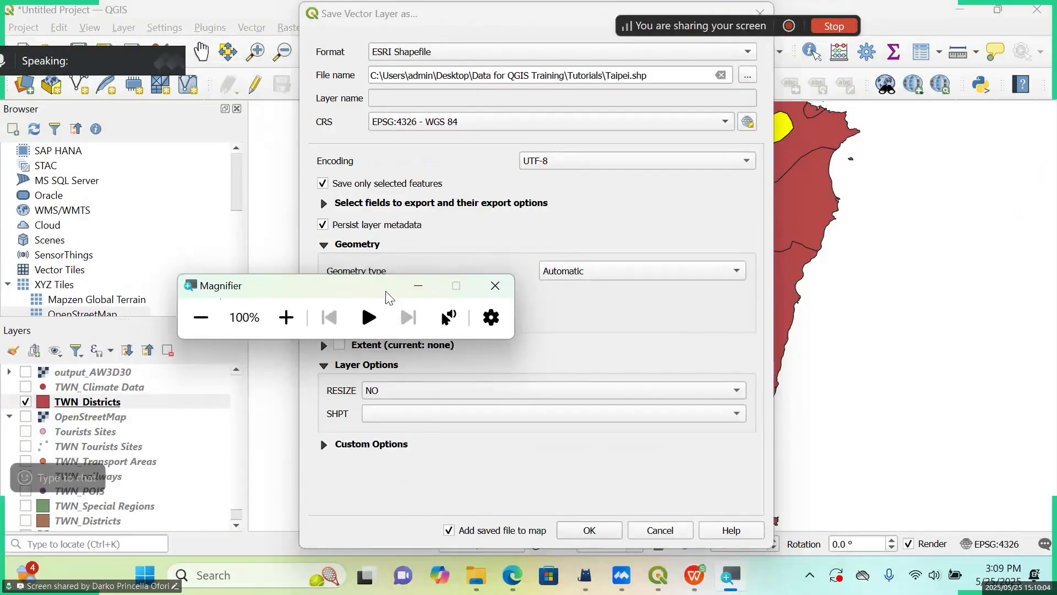
{"action": "key", "text": "super+Escape"}
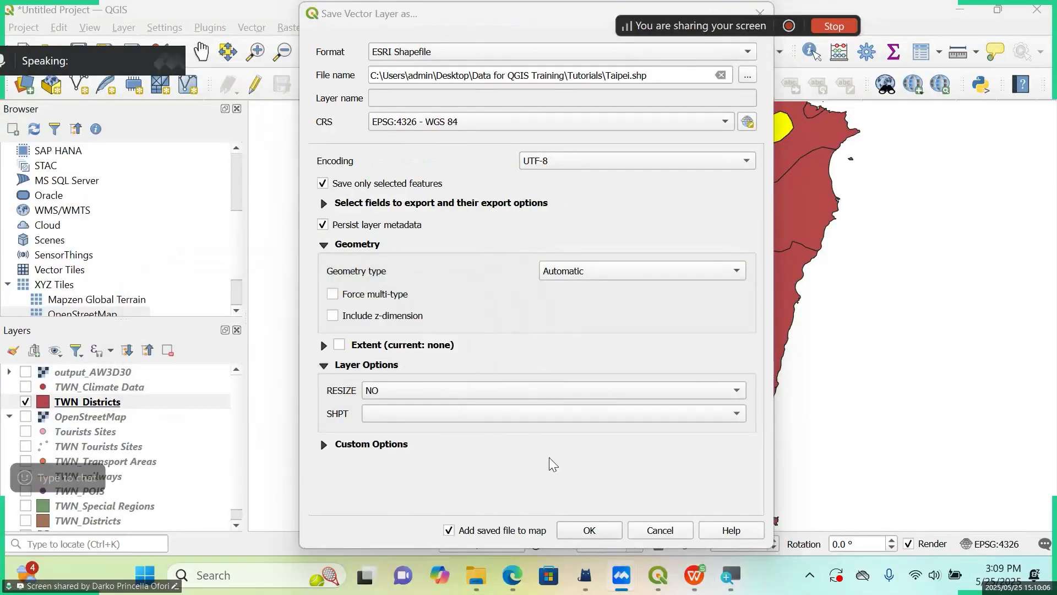
{"action": "left_click", "coordinate": [589, 531]}
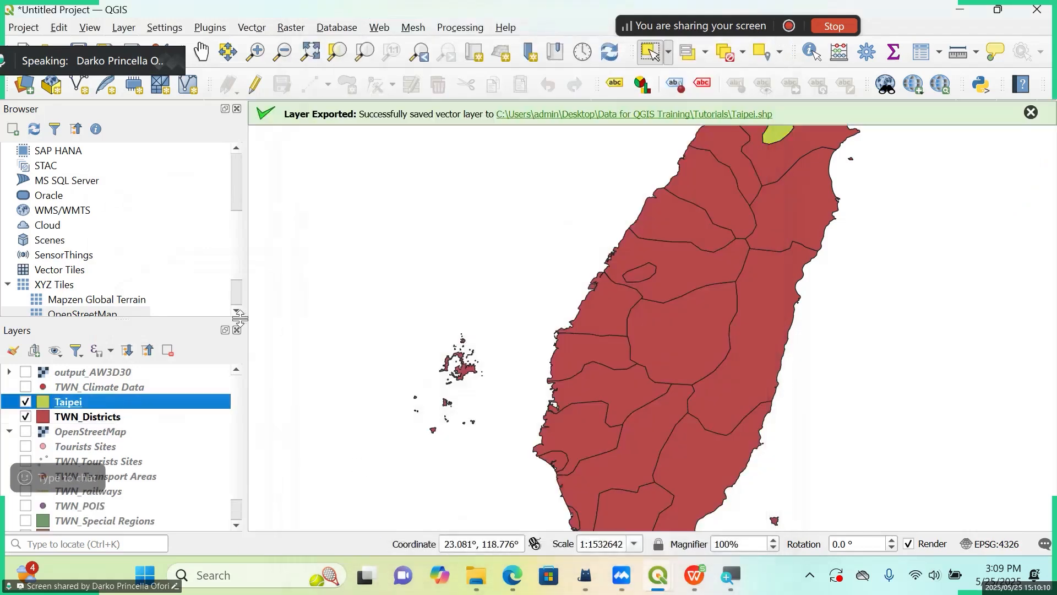
Hide the TWN_Districts layer and inspect the exported Taipei polygon on its own in the map.
{"action": "left_click", "coordinate": [201, 52]}
{"action": "left_click_drag", "start_coordinate": [696, 209], "coordinate": [546, 349]}
{"action": "scroll", "coordinate": [633, 253], "scroll_direction": "up", "scroll_amount": 1}
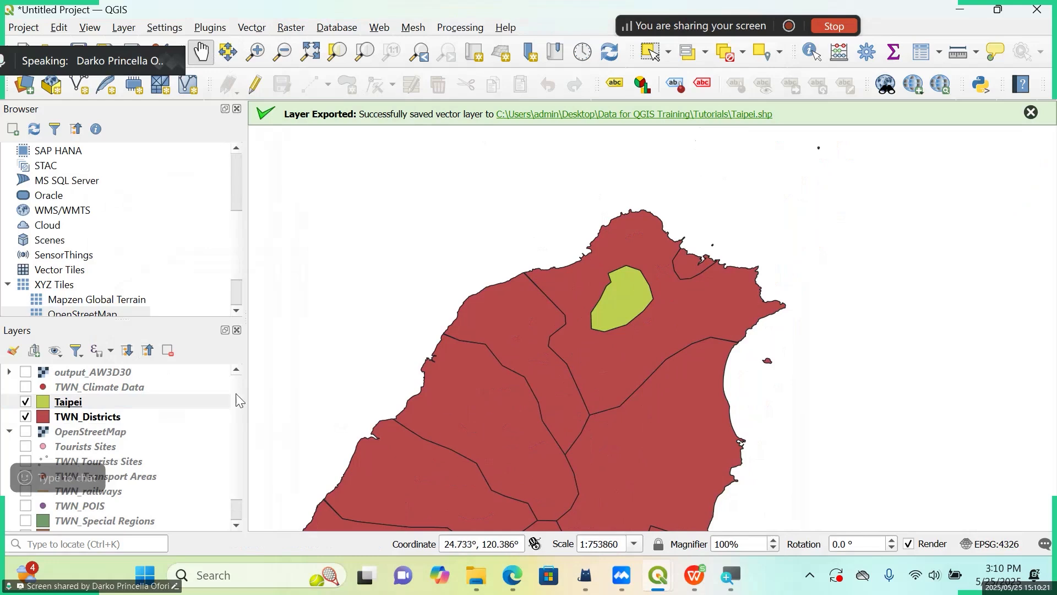
{"action": "left_click", "coordinate": [24, 417]}
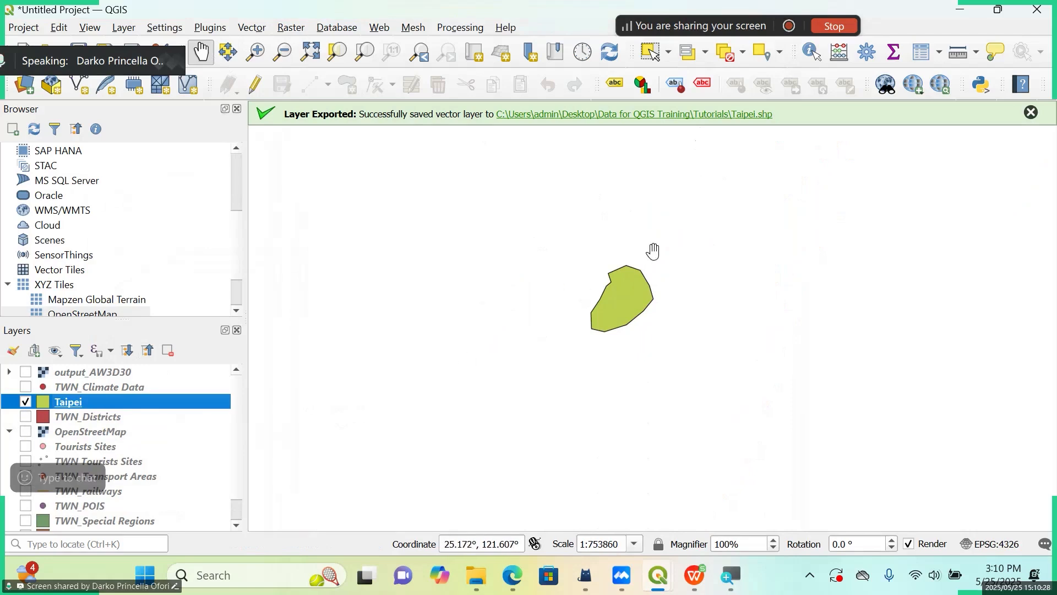
{"action": "scroll", "coordinate": [654, 250], "scroll_direction": "up", "scroll_amount": 1}
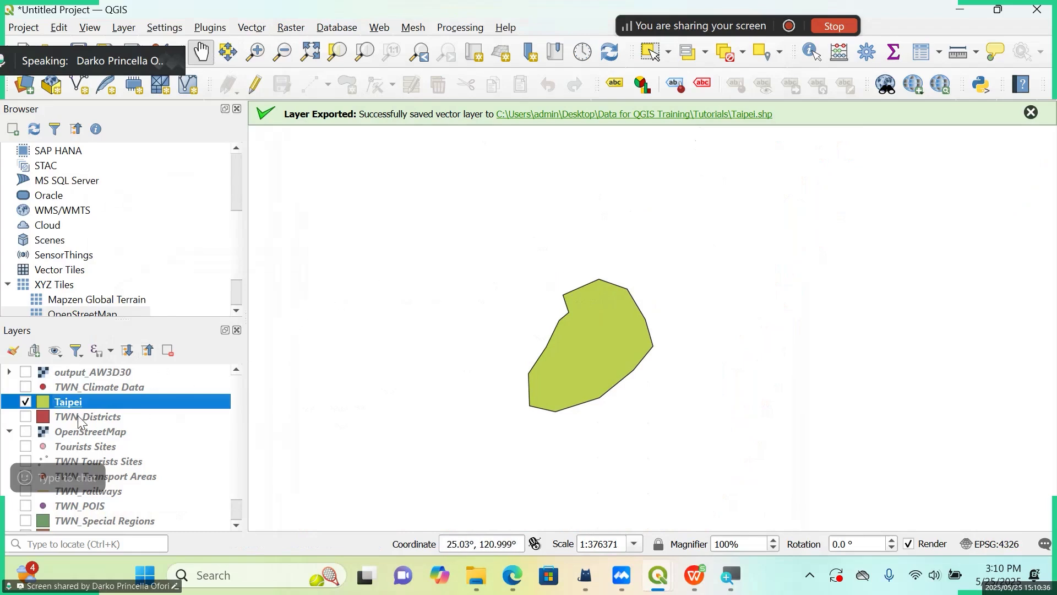
Hide the Taipei layer and show the TWN_Districts layer again as the active layer.
{"action": "left_click", "coordinate": [55, 418]}
{"action": "left_click", "coordinate": [25, 403]}
{"action": "left_click", "coordinate": [25, 417]}
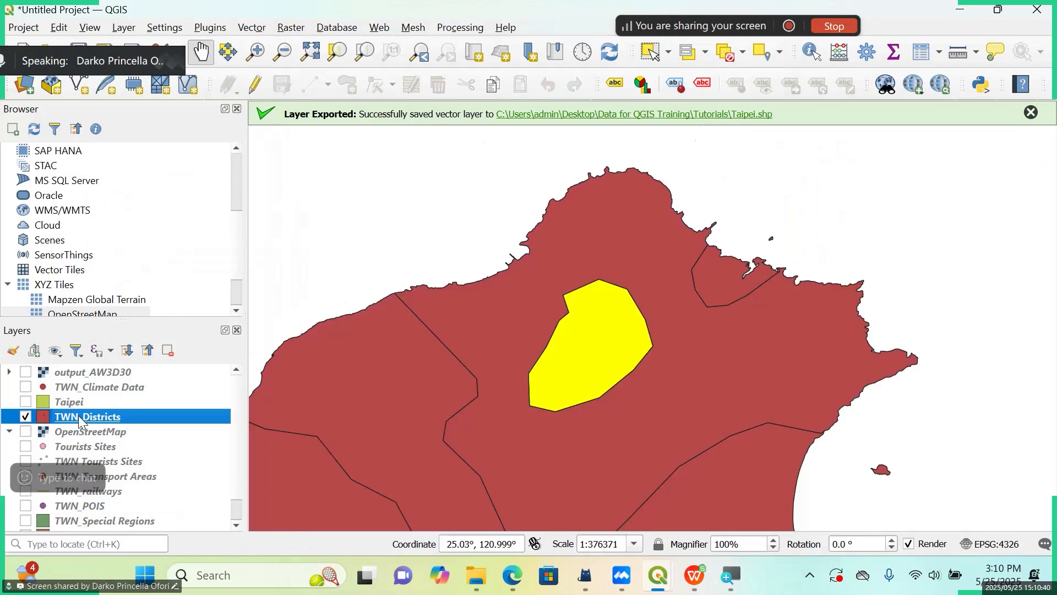
Select the Taipei City record in the TWN_Districts attribute table and minimize the table.
{"action": "right_click", "coordinate": [78, 415]}
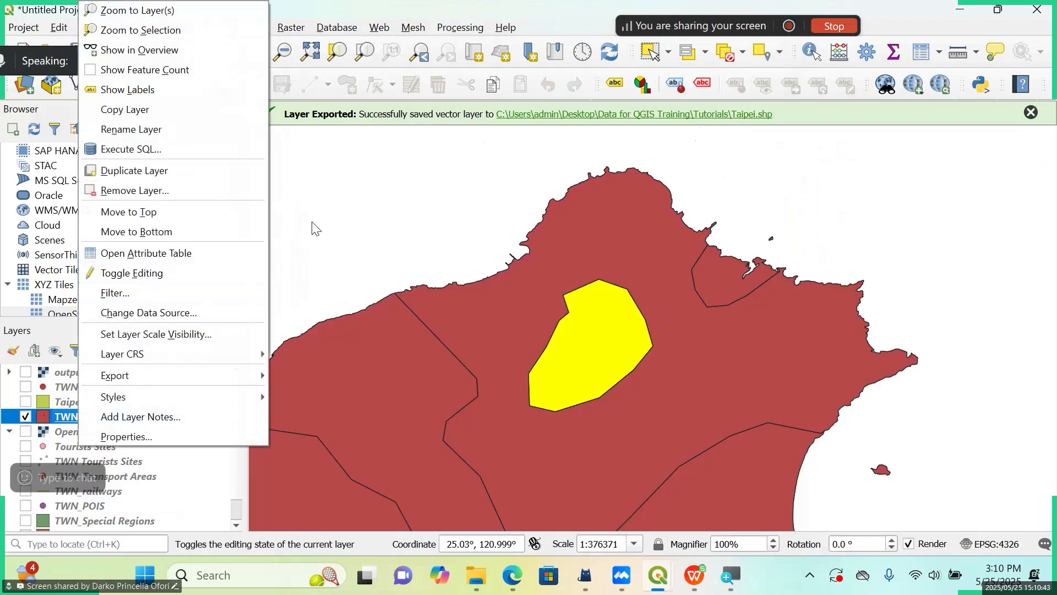
{"action": "left_click", "coordinate": [173, 263]}
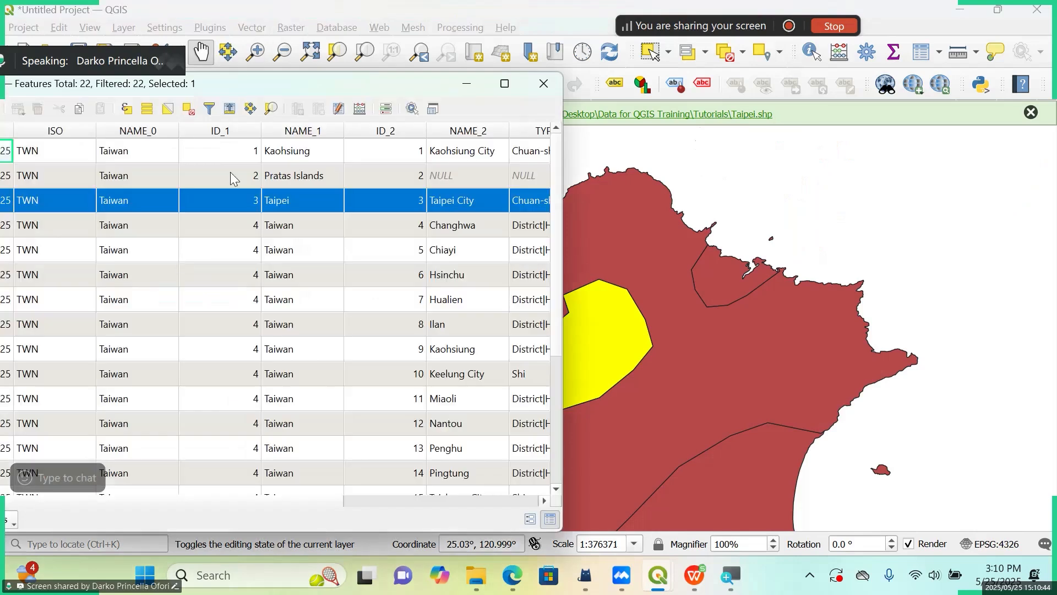
{"action": "left_click_drag", "start_coordinate": [282, 87], "coordinate": [497, 53]}
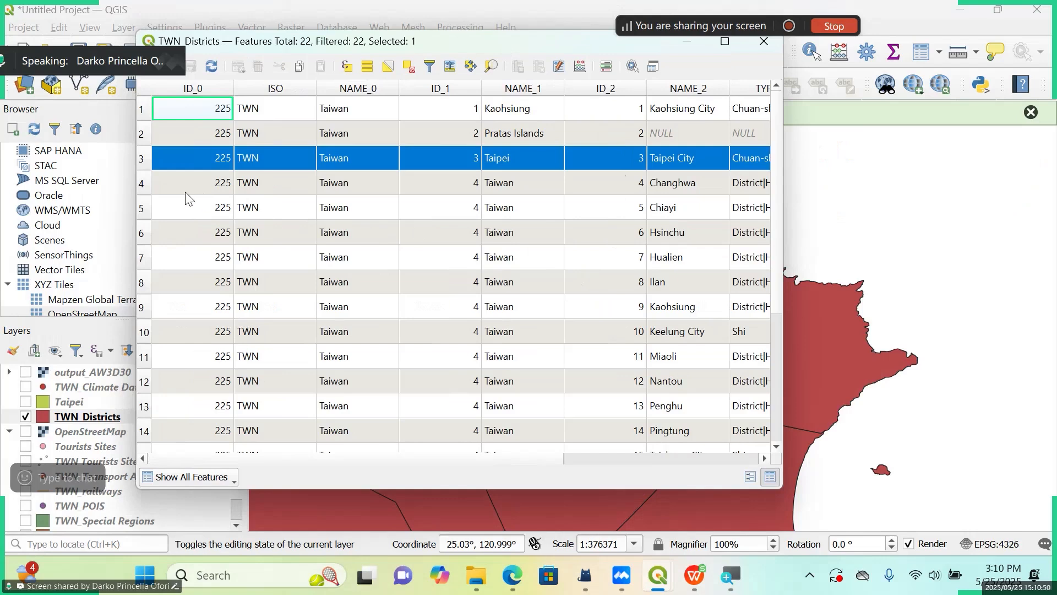
{"action": "left_click", "coordinate": [142, 161]}
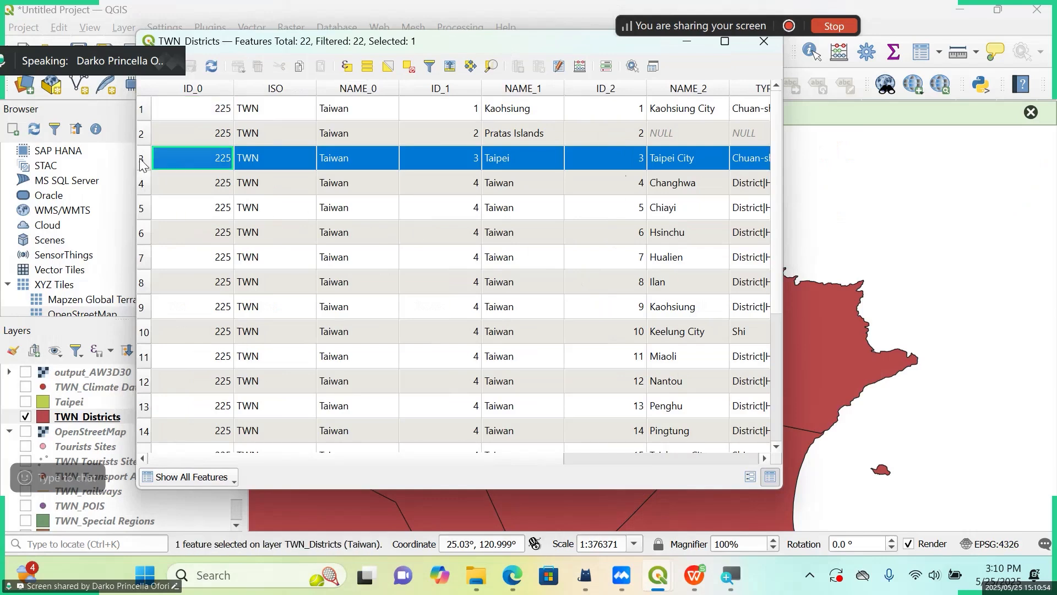
{"action": "left_click_drag", "start_coordinate": [650, 49], "coordinate": [673, 104]}
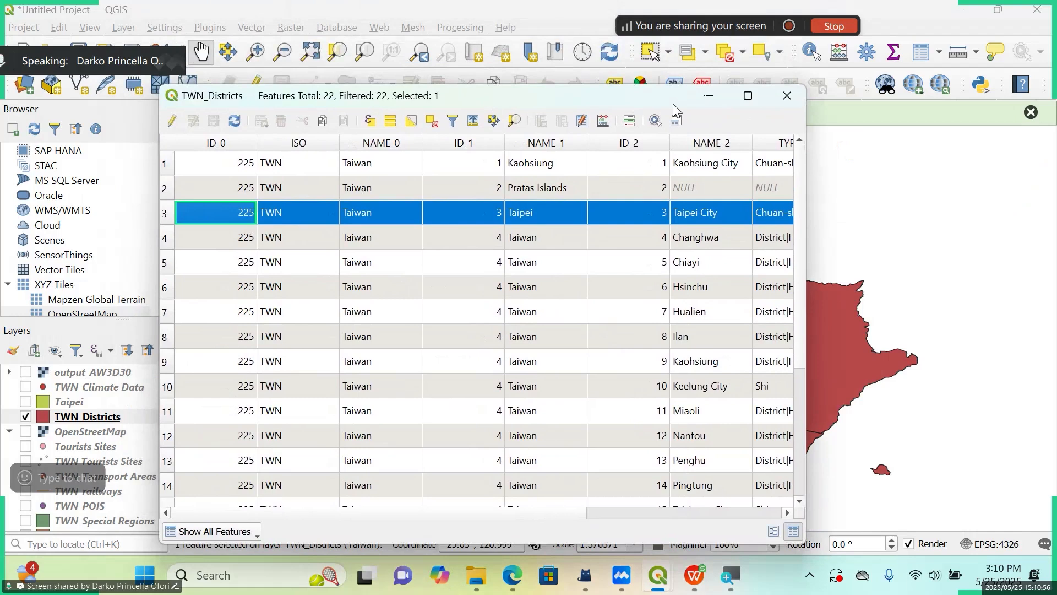
{"action": "left_click", "coordinate": [709, 97]}
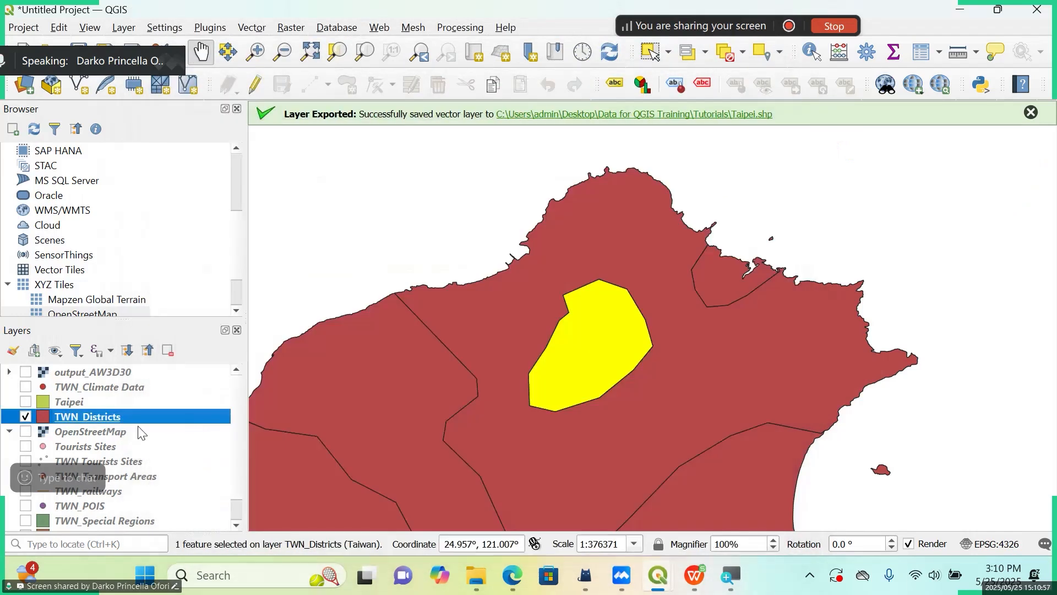
Switch to the Windows Magnifier app and magnify the layer list to 200%.
{"action": "right_click", "coordinate": [103, 419]}
{"action": "mouse_move", "coordinate": [200, 376]}
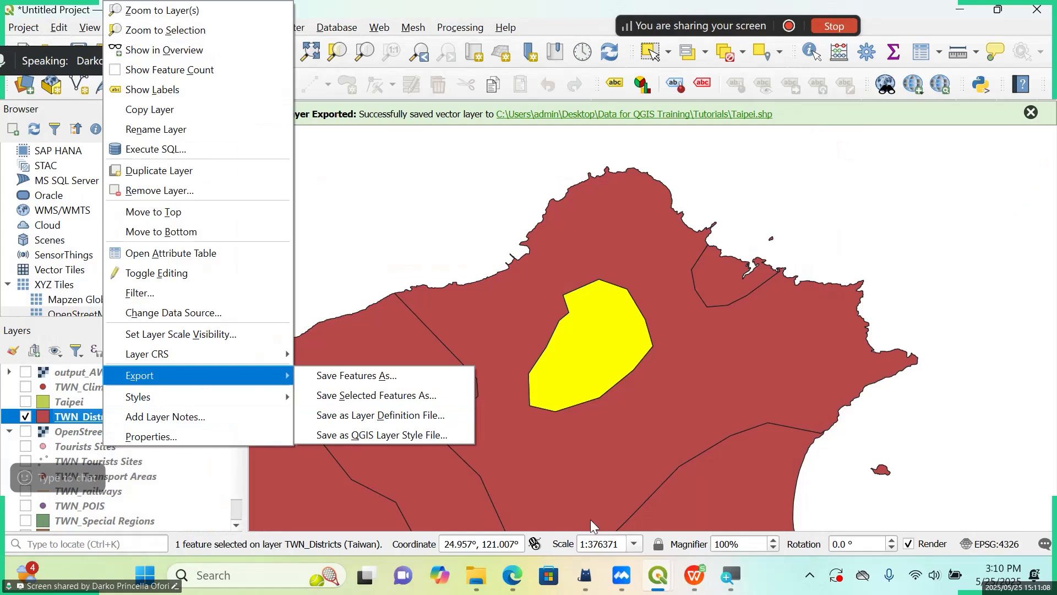
{"action": "mouse_move", "coordinate": [727, 588]}
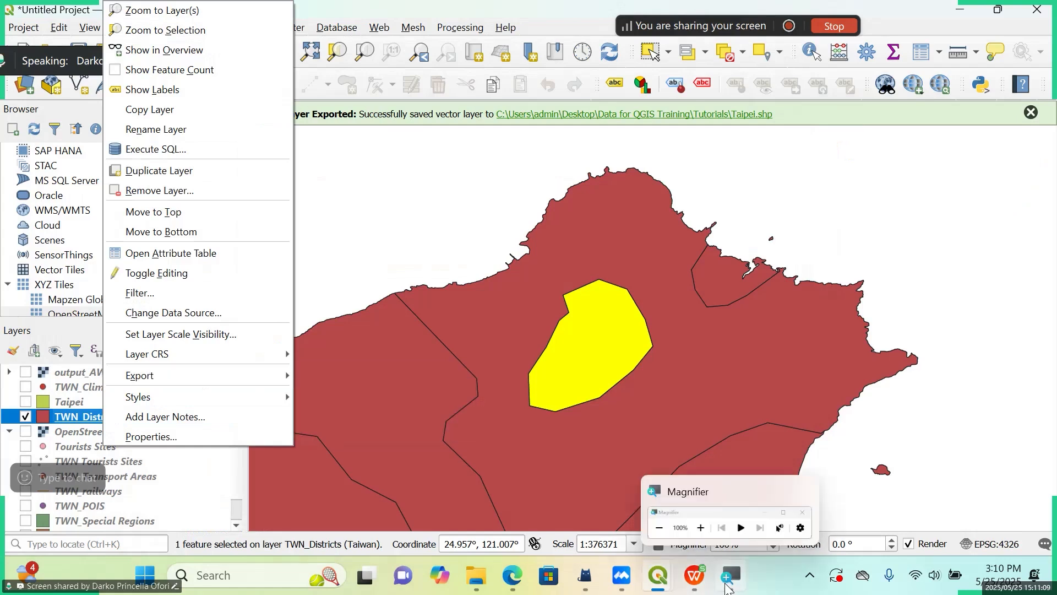
{"action": "left_click", "coordinate": [697, 532]}
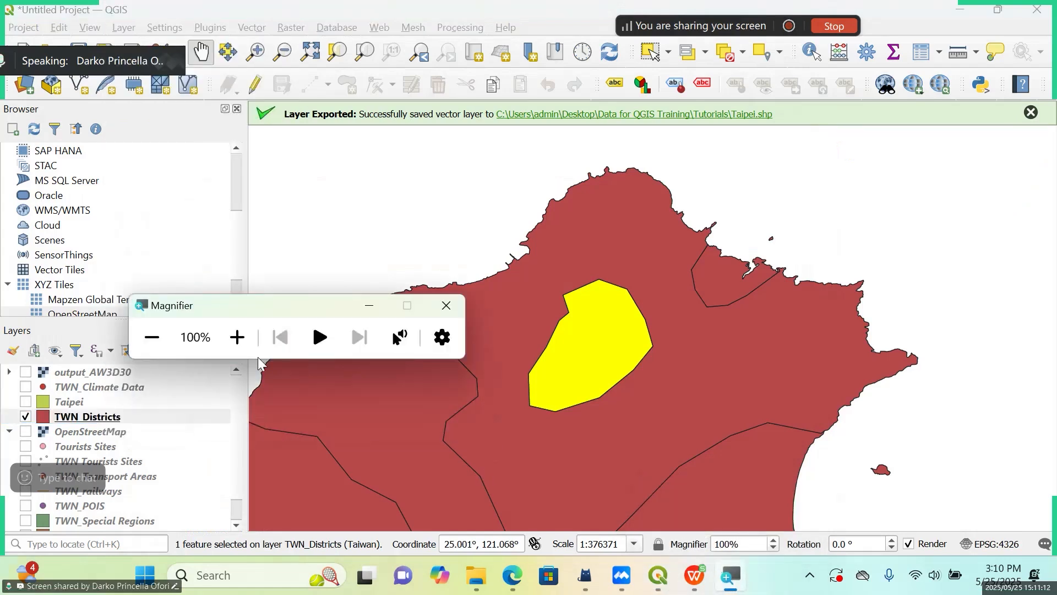
{"action": "left_click", "coordinate": [238, 337]}
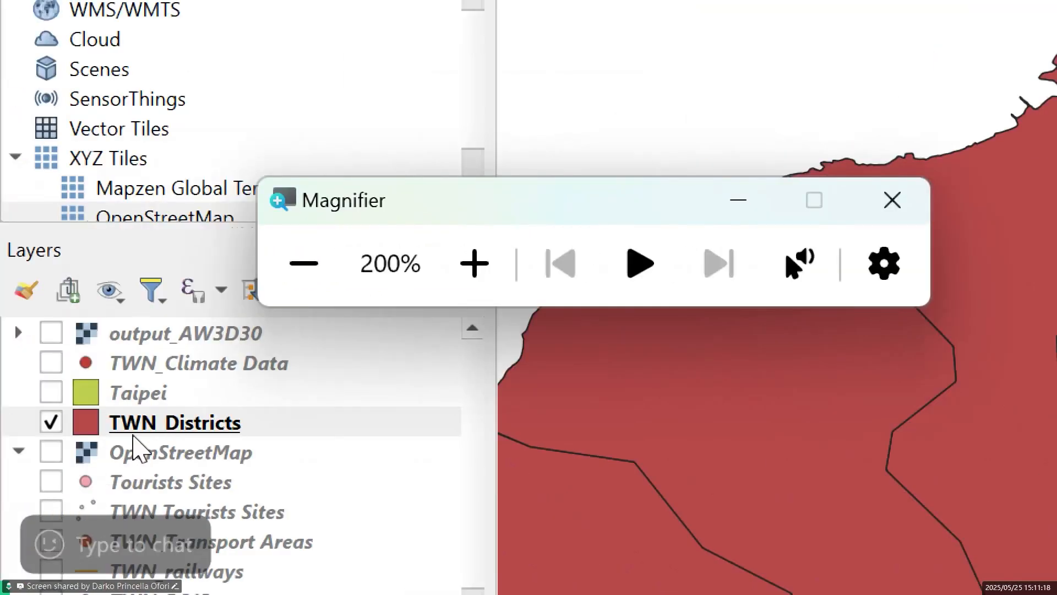
Return the magnification to 100% with the Magnifier window clear of the layer list, and cancel the TWN_Districts data source change.
{"action": "right_click", "coordinate": [151, 429]}
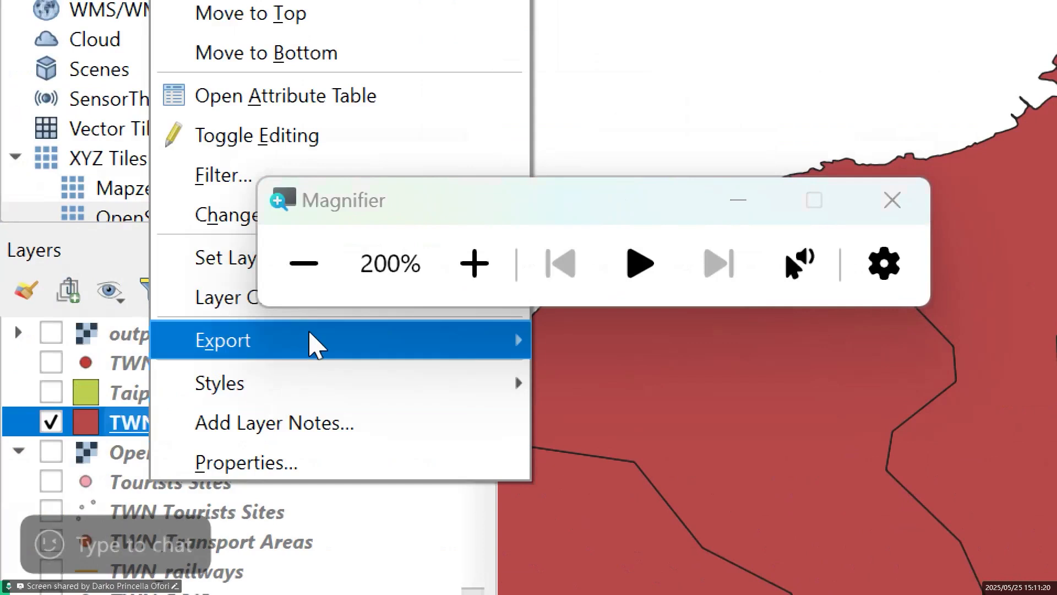
{"action": "left_click", "coordinate": [472, 205]}
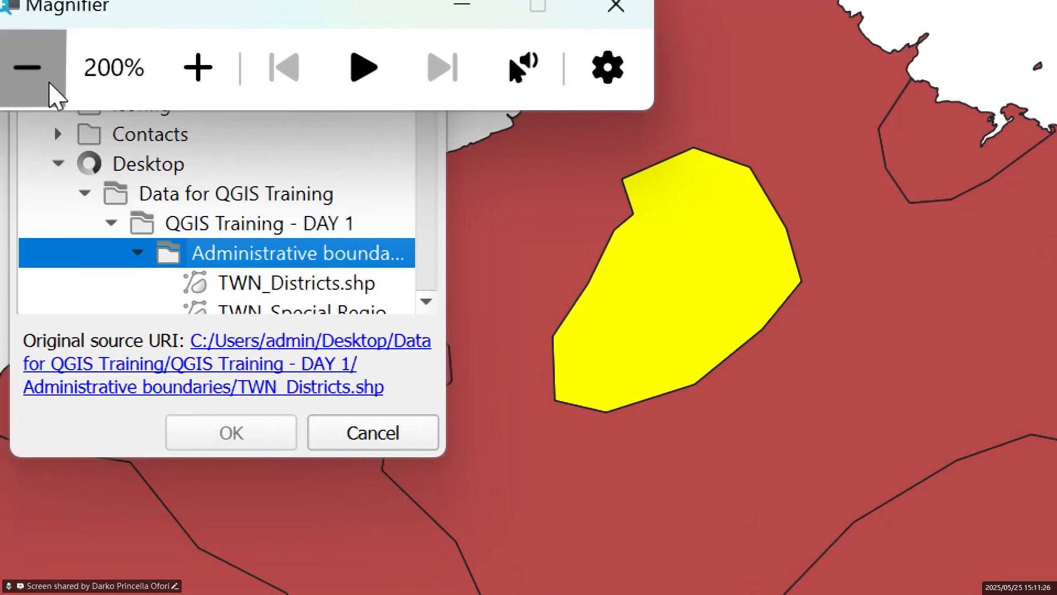
{"action": "left_click", "coordinate": [33, 77]}
{"action": "left_click_drag", "start_coordinate": [436, 208], "coordinate": [920, 77]}
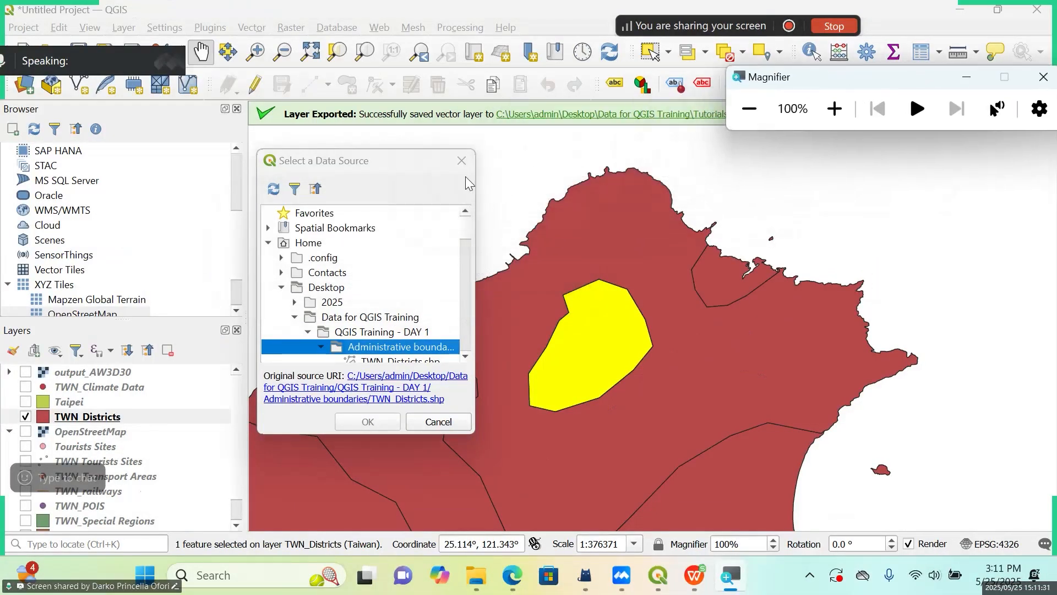
{"action": "left_click", "coordinate": [461, 160]}
Start exporting only the selected TWN_Districts feature at 200% magnification, moving the Magnifier window clear of the dialog's file settings.
{"action": "left_click", "coordinate": [835, 110]}
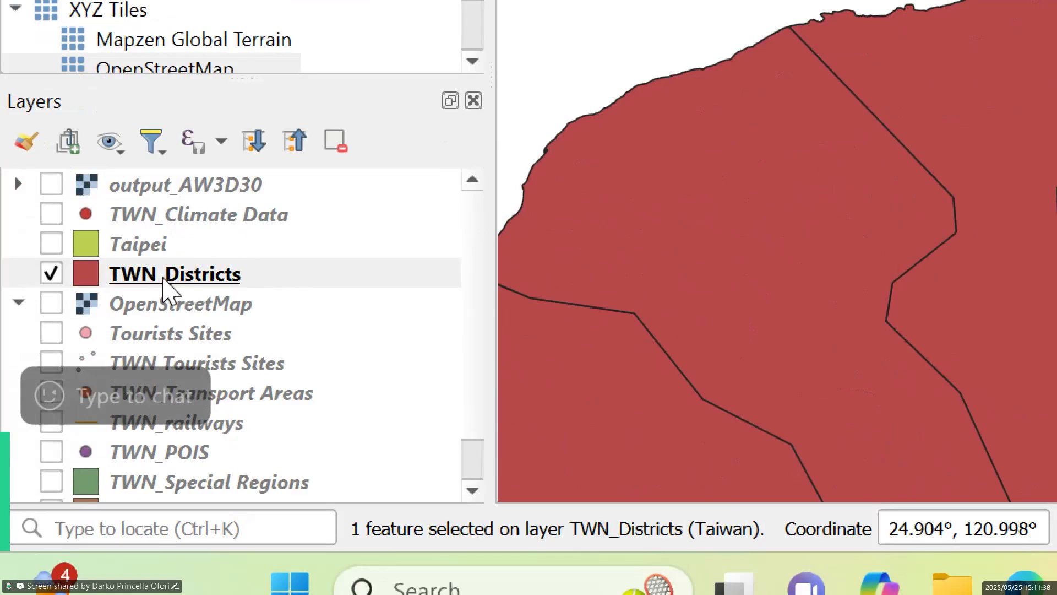
{"action": "right_click", "coordinate": [164, 279]}
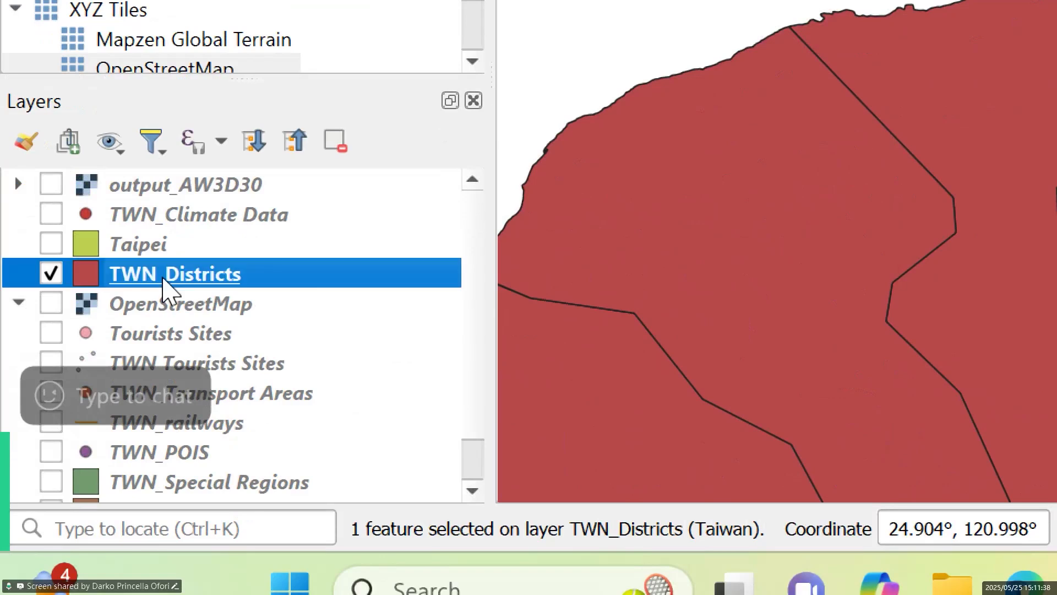
{"action": "mouse_move", "coordinate": [300, 201]}
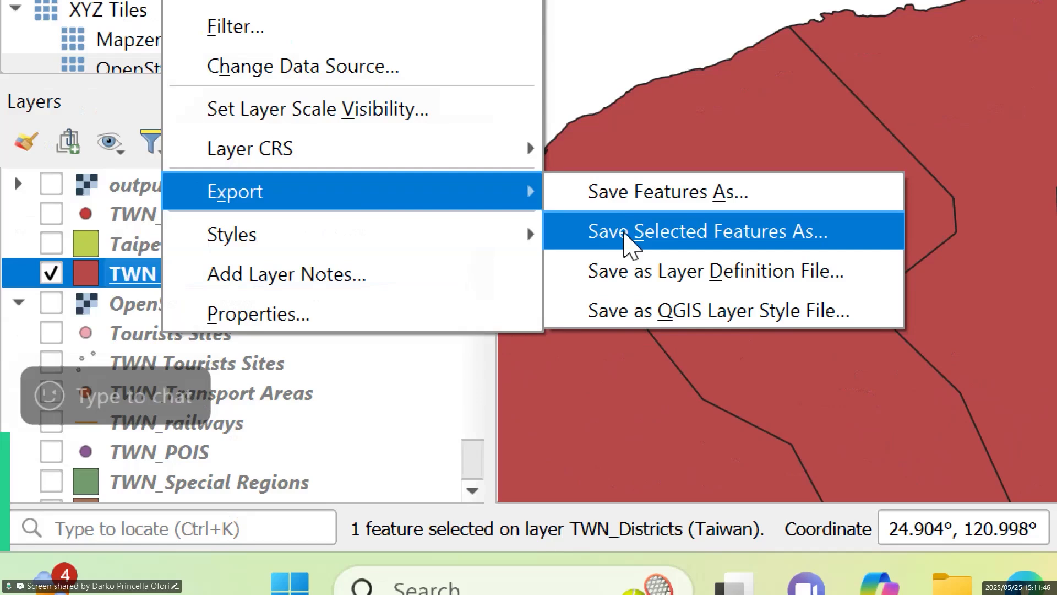
{"action": "left_click", "coordinate": [628, 241]}
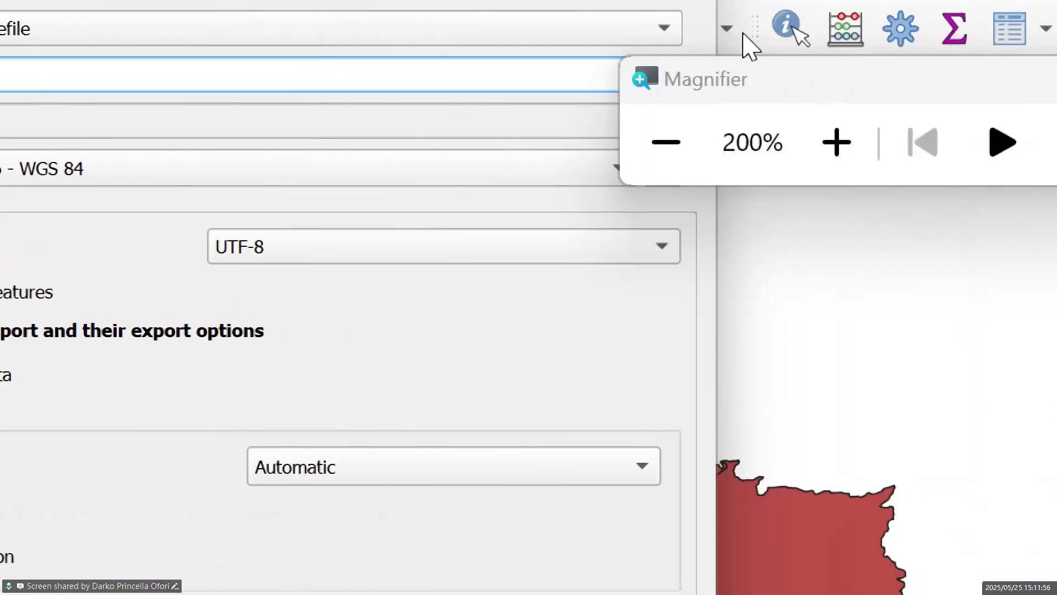
{"action": "left_click_drag", "start_coordinate": [758, 77], "coordinate": [905, 114]}
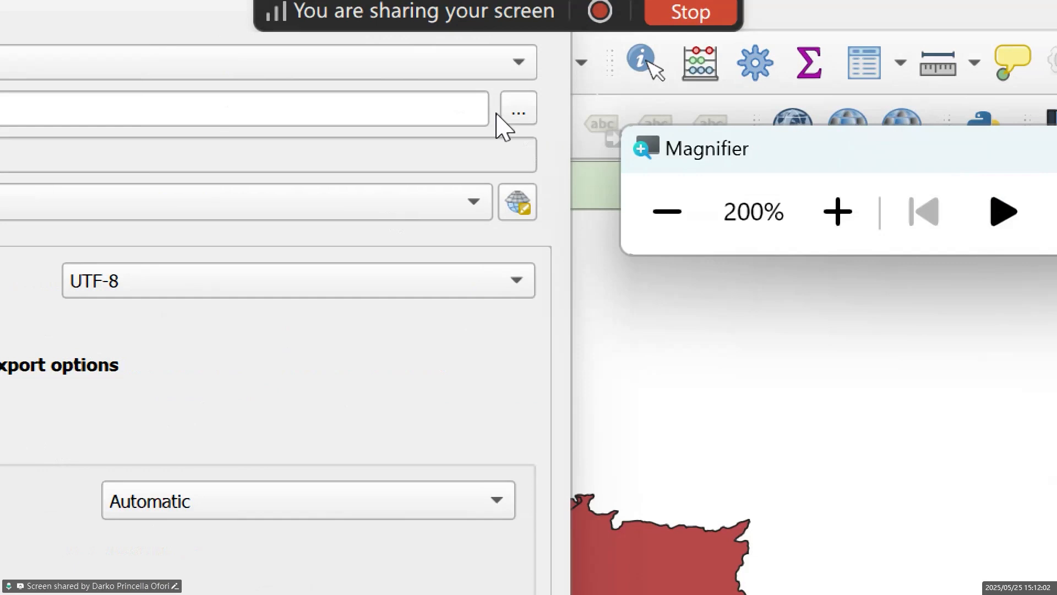
Browse for the selected-feature export's save location at 100% magnification, and cancel both the file browser and the export.
{"action": "left_click", "coordinate": [486, 112]}
{"action": "left_click", "coordinate": [518, 112]}
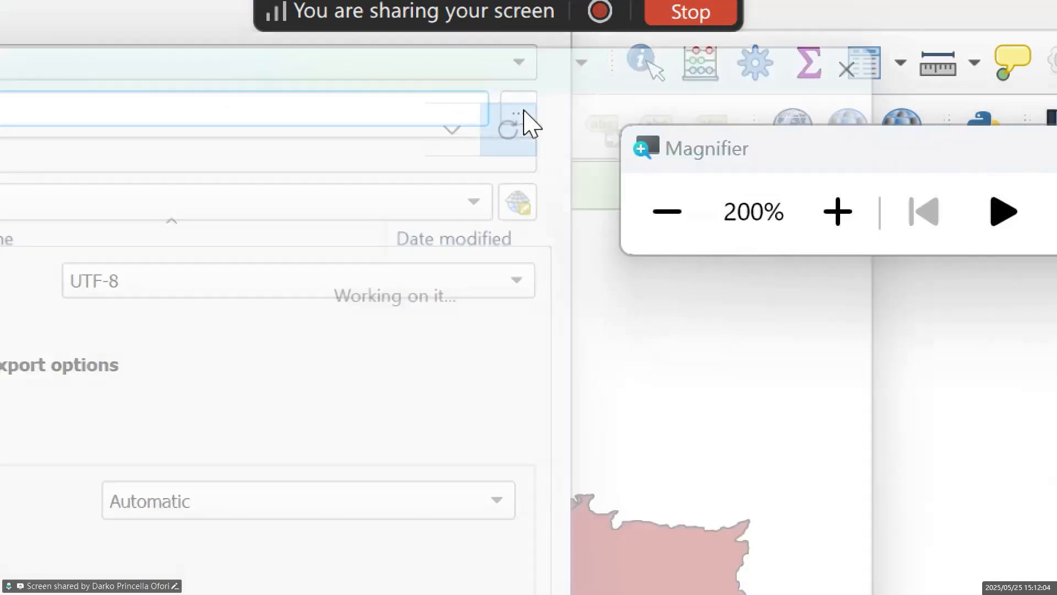
{"action": "left_click", "coordinate": [645, 245]}
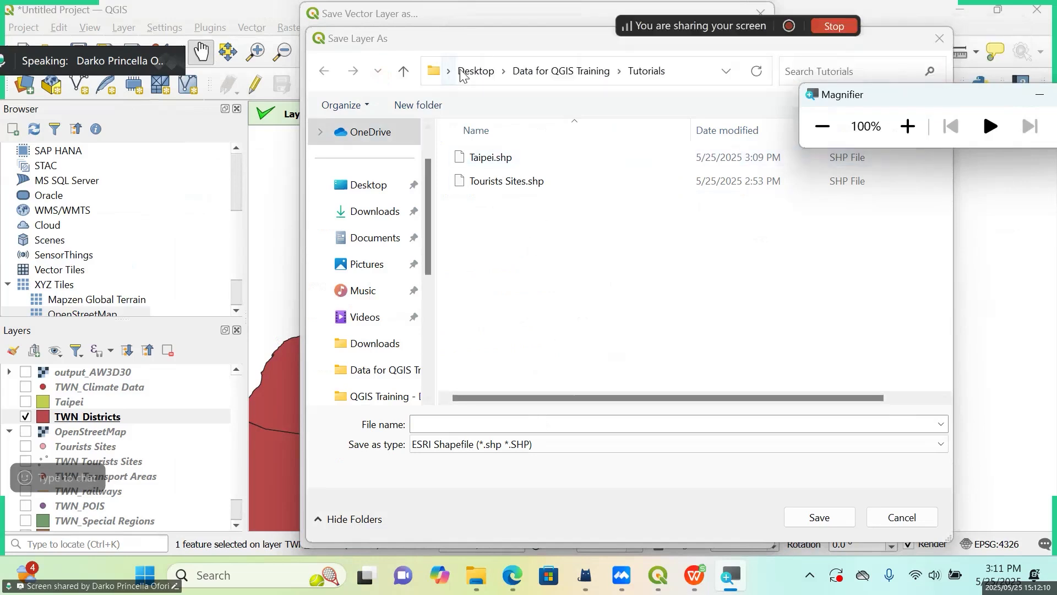
{"action": "left_click", "coordinate": [533, 41]}
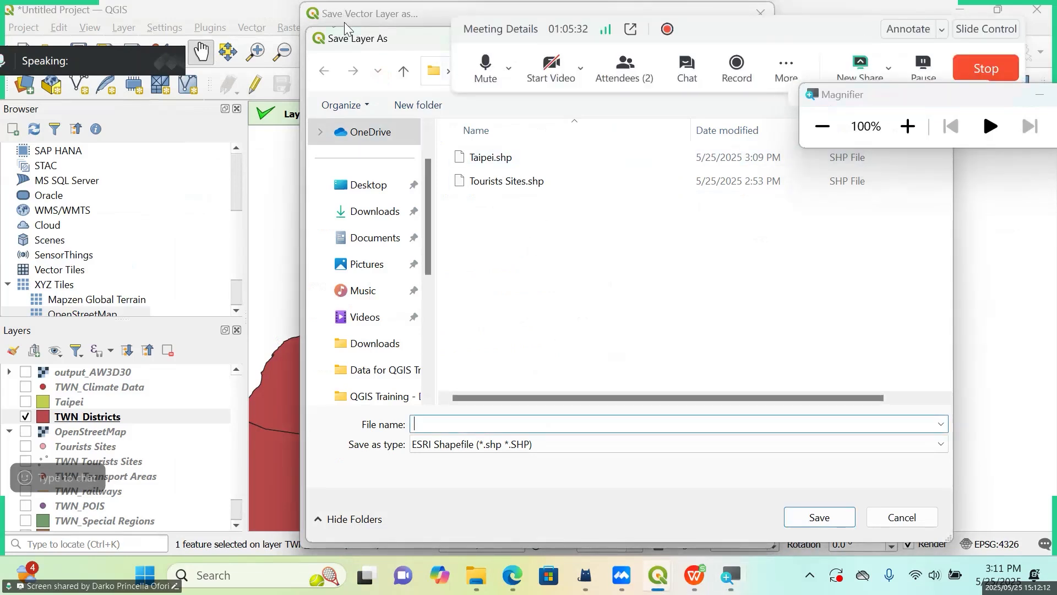
{"action": "left_click_drag", "start_coordinate": [413, 46], "coordinate": [144, 203]}
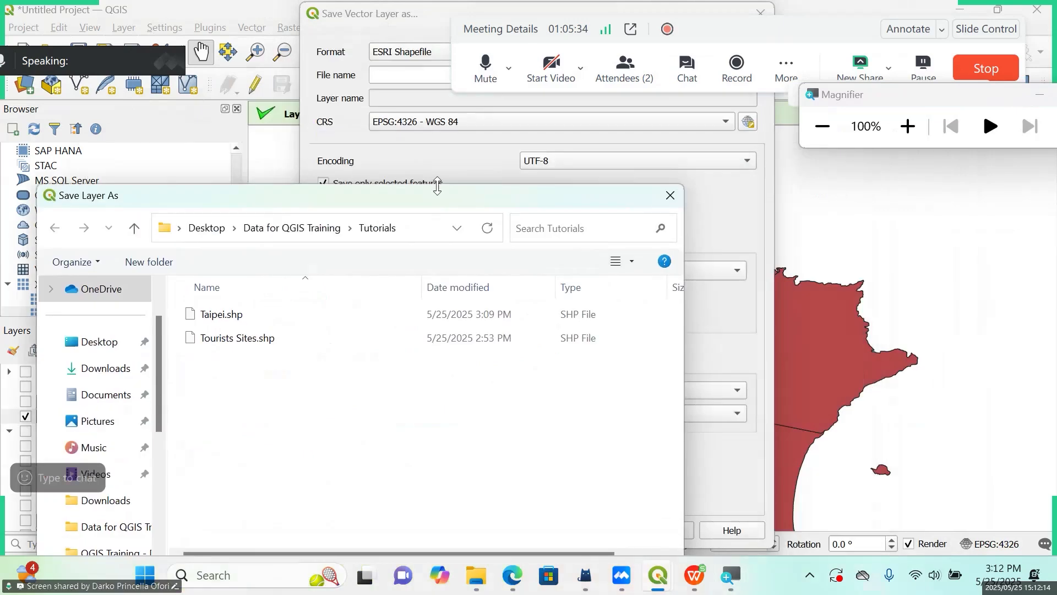
{"action": "left_click", "coordinate": [670, 196]}
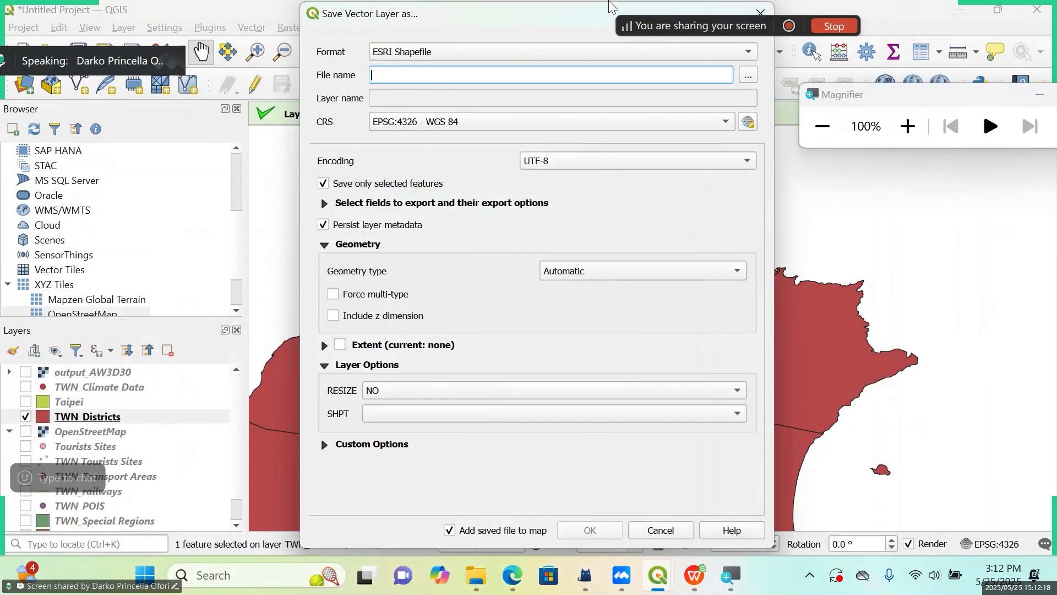
{"action": "left_click_drag", "start_coordinate": [420, 20], "coordinate": [333, 92]}
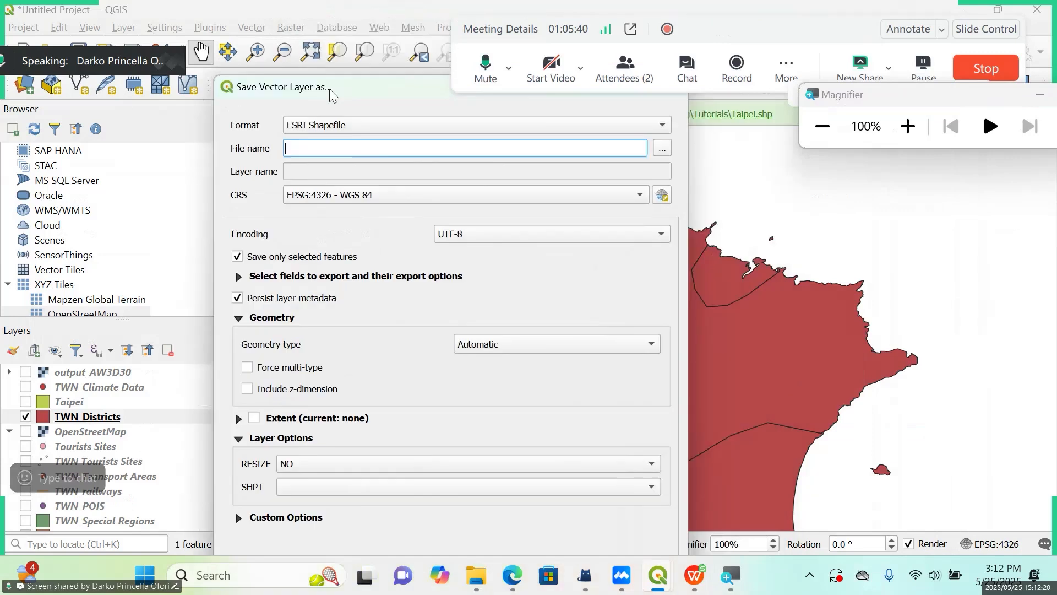
{"action": "left_click_drag", "start_coordinate": [407, 91], "coordinate": [326, 147]}
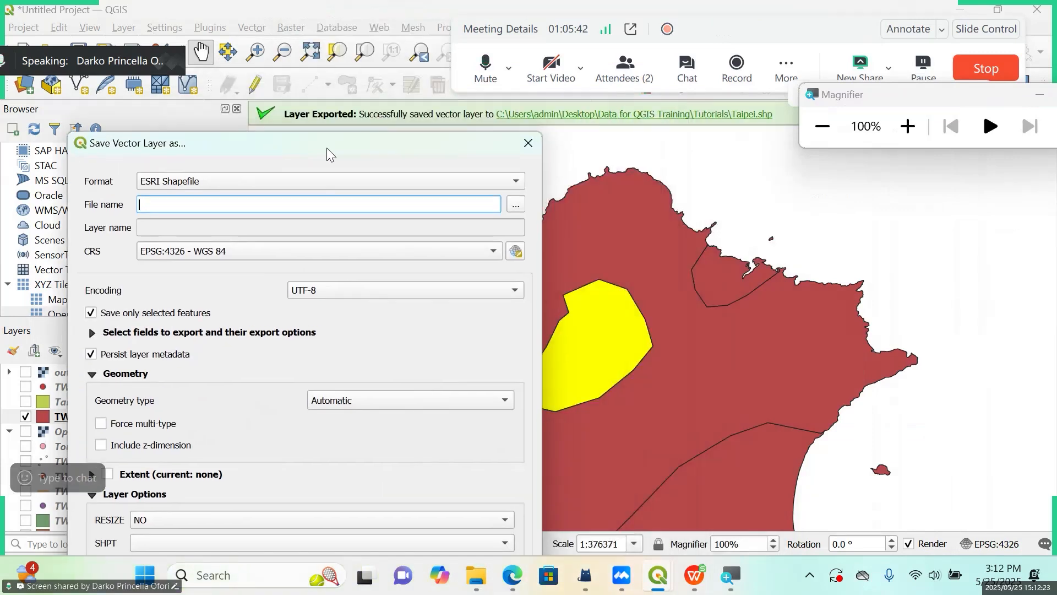
{"action": "left_click", "coordinate": [528, 144]}
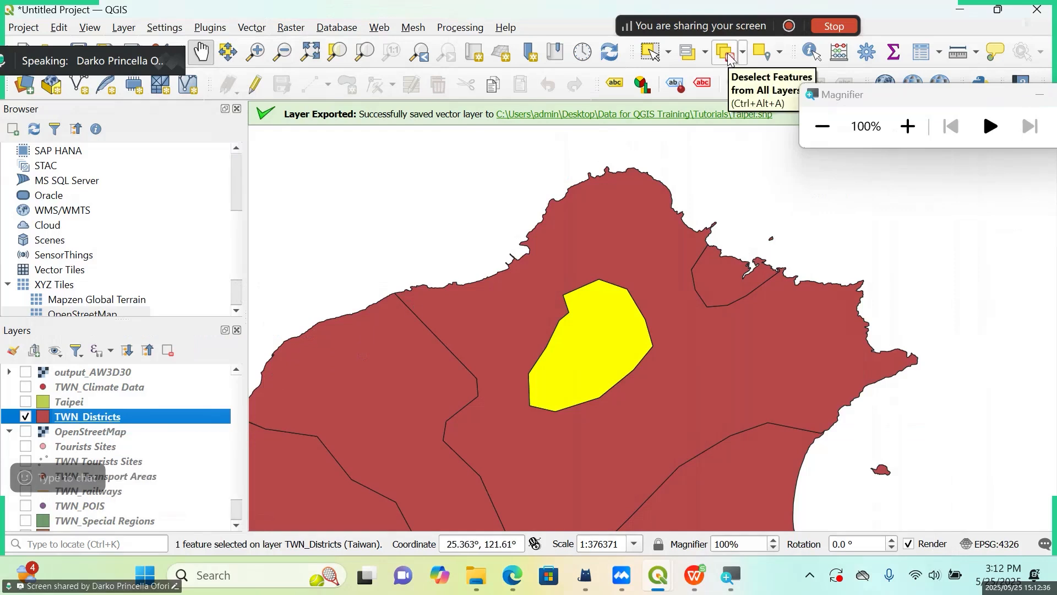
Deselect all features and display the Taipei layer in place of TWN_Districts on the map.
{"action": "left_click", "coordinate": [729, 57]}
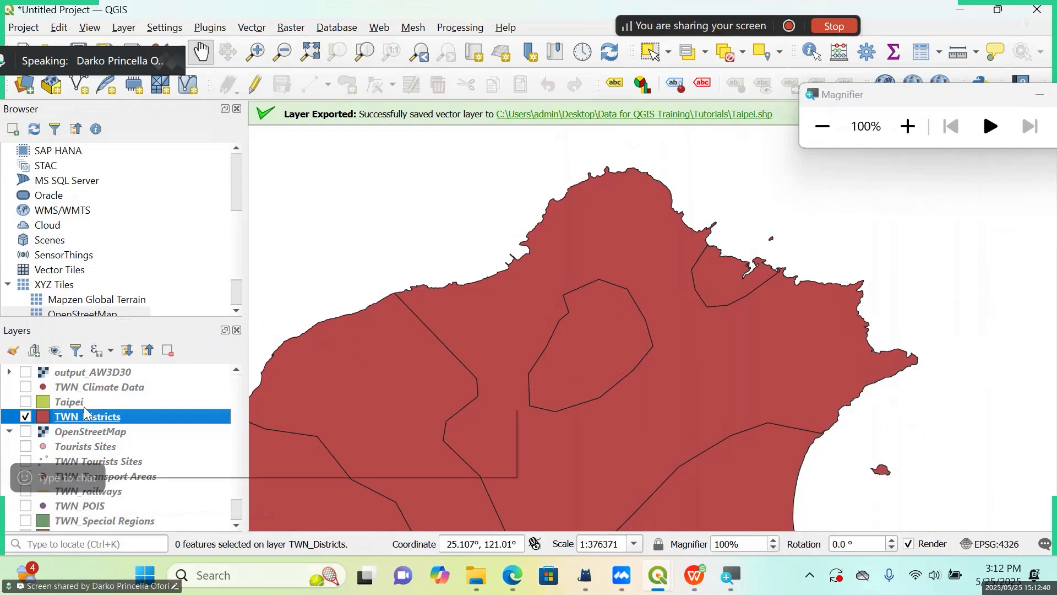
{"action": "left_click", "coordinate": [25, 417]}
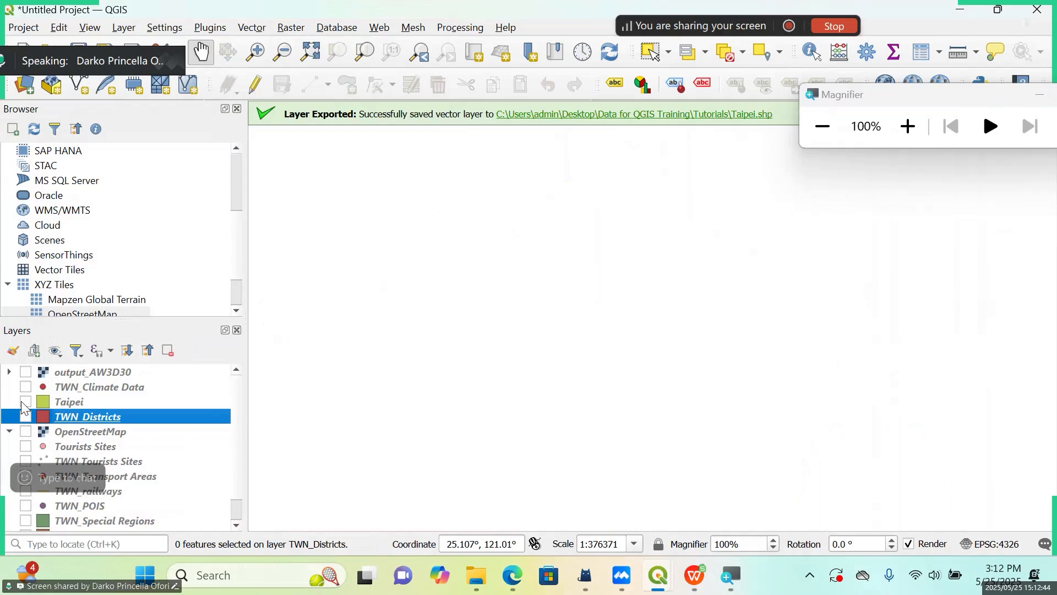
{"action": "left_click", "coordinate": [26, 403]}
{"action": "scroll", "coordinate": [570, 335], "scroll_direction": "up", "scroll_amount": 2}
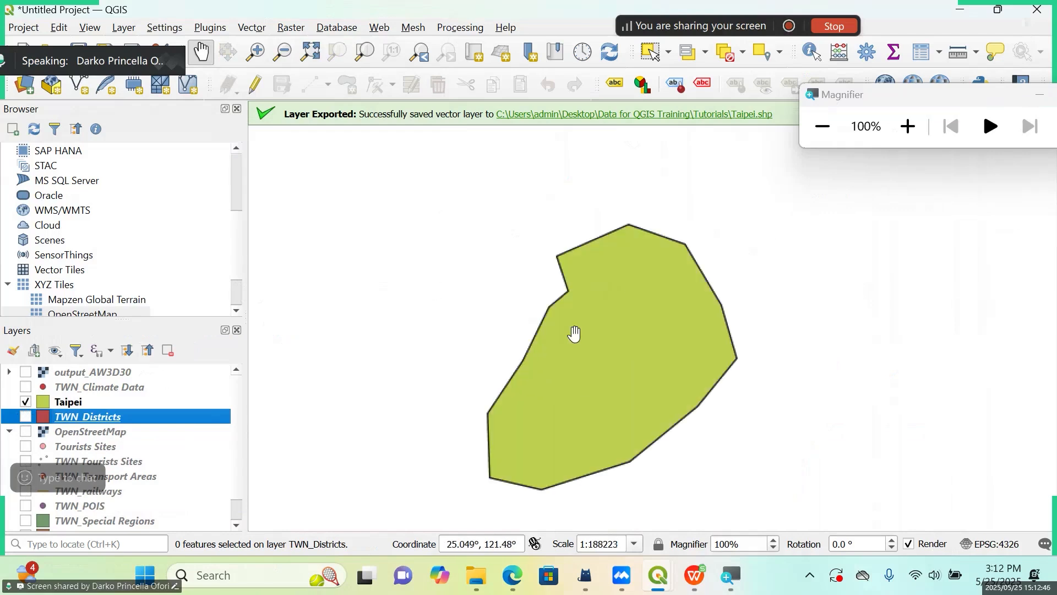
{"action": "scroll", "coordinate": [482, 361], "scroll_direction": "down", "scroll_amount": 1}
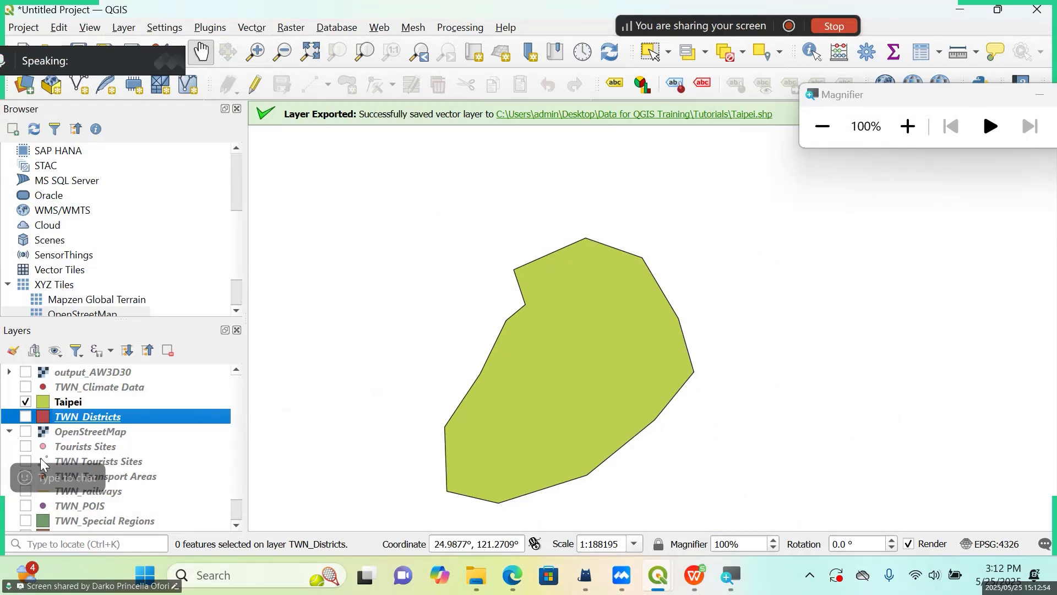
Show TWN_Transport Areas in an enlarged layer list and move TWN_Districts and Taipei beneath TWN_POIS, with Taipei above TWN_Districts.
{"action": "left_click_drag", "start_coordinate": [121, 320], "coordinate": [123, 190]}
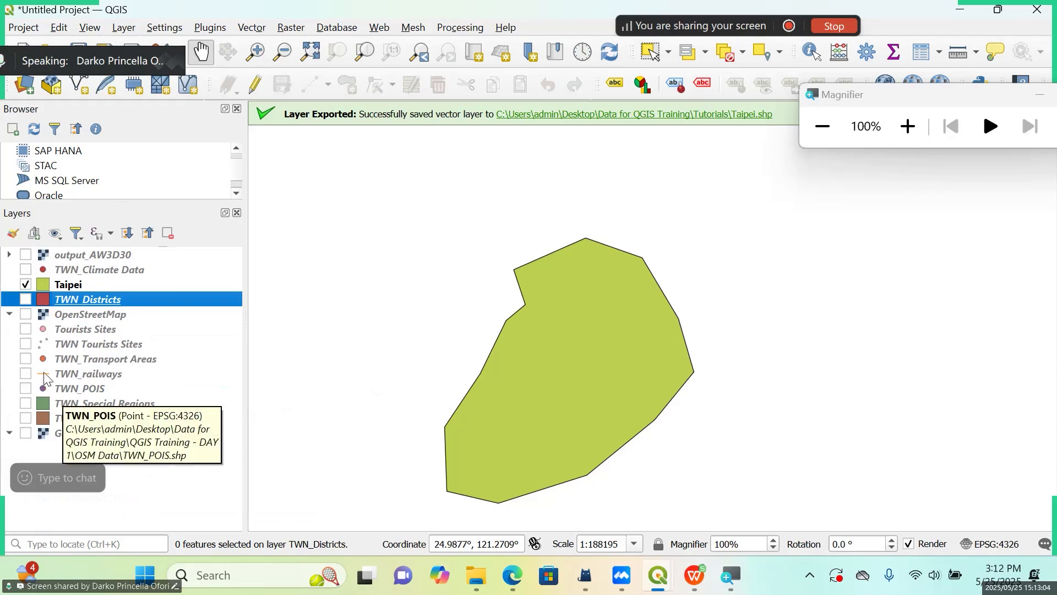
{"action": "left_click", "coordinate": [25, 359]}
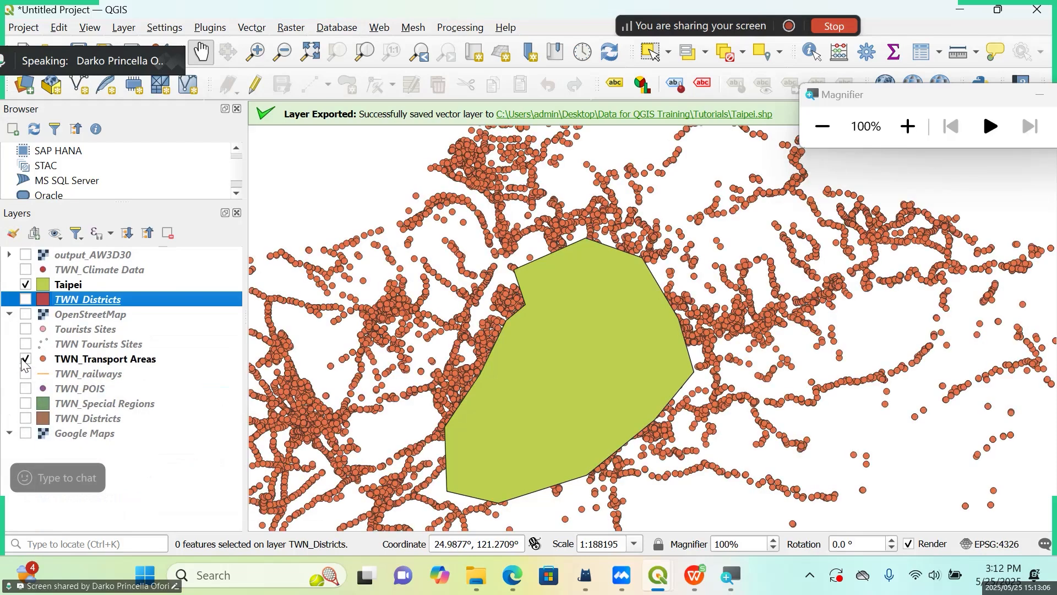
{"action": "left_click_drag", "start_coordinate": [107, 302], "coordinate": [87, 406]}
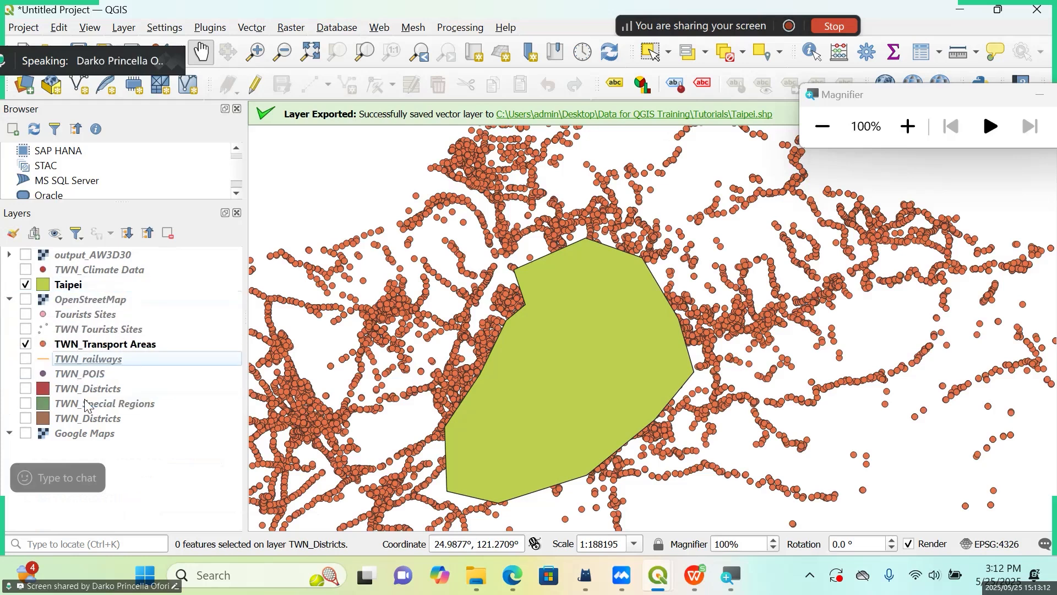
{"action": "left_click", "coordinate": [77, 290]}
{"action": "left_click_drag", "start_coordinate": [77, 290], "coordinate": [83, 379]}
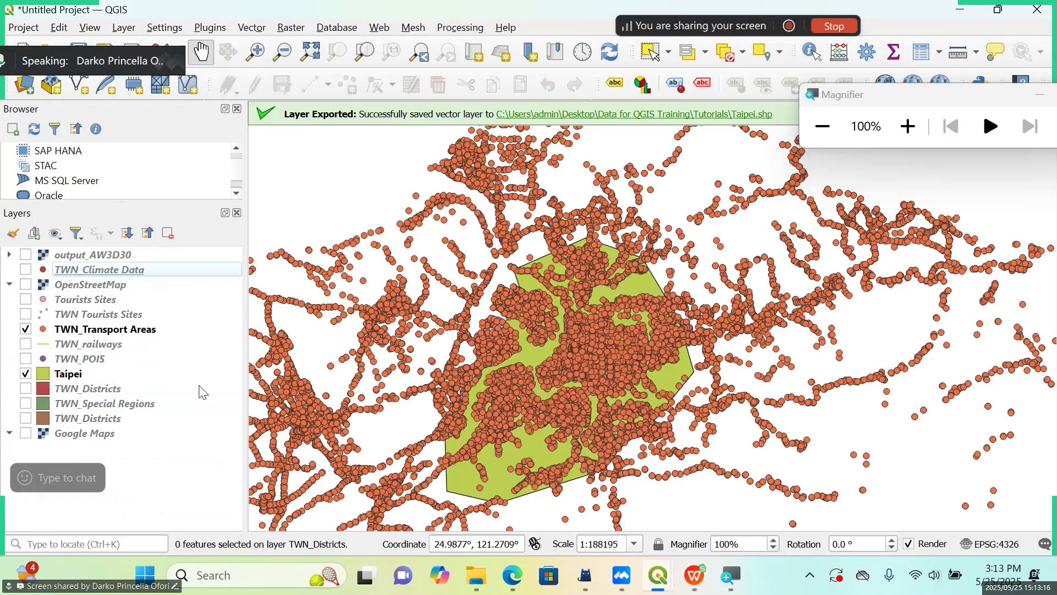
Move the OpenStreetMap and output_AW3D30 layers beneath Google Maps at the end of the layer list.
{"action": "left_click", "coordinate": [105, 287]}
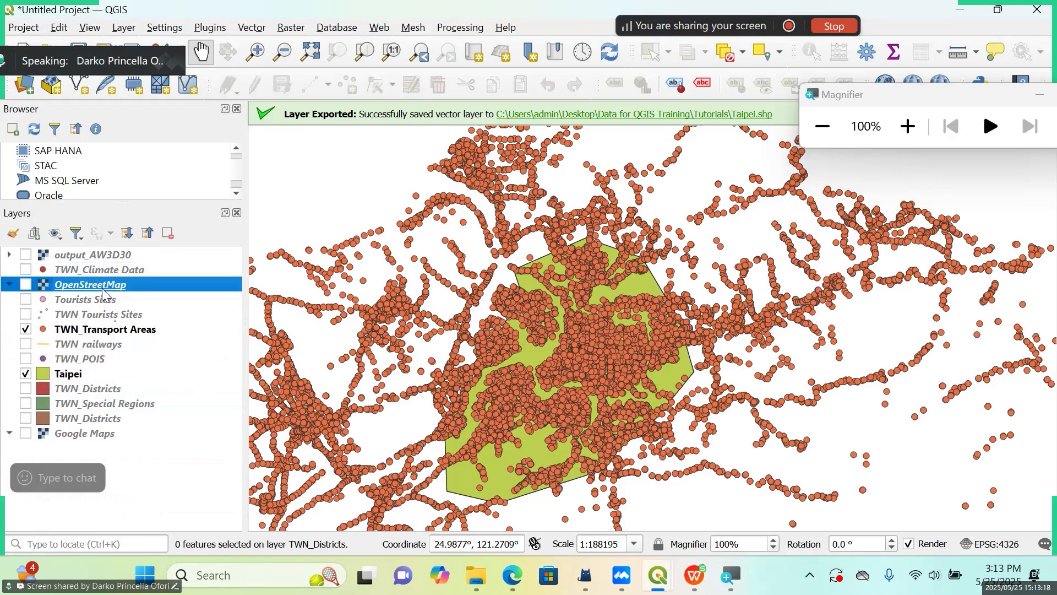
{"action": "left_click_drag", "start_coordinate": [104, 286], "coordinate": [91, 441]}
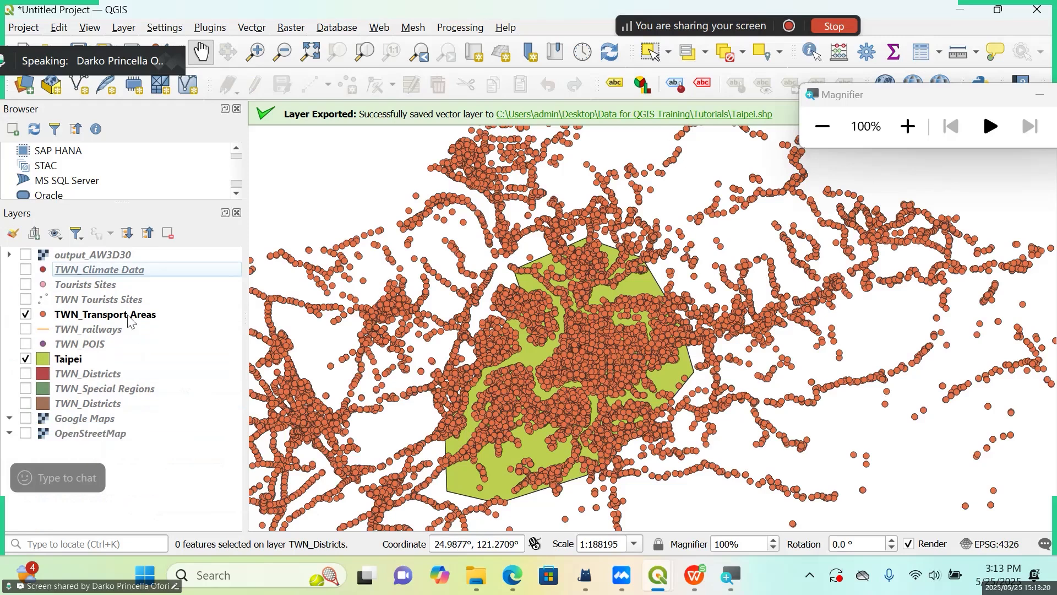
{"action": "left_click_drag", "start_coordinate": [107, 262], "coordinate": [78, 447]}
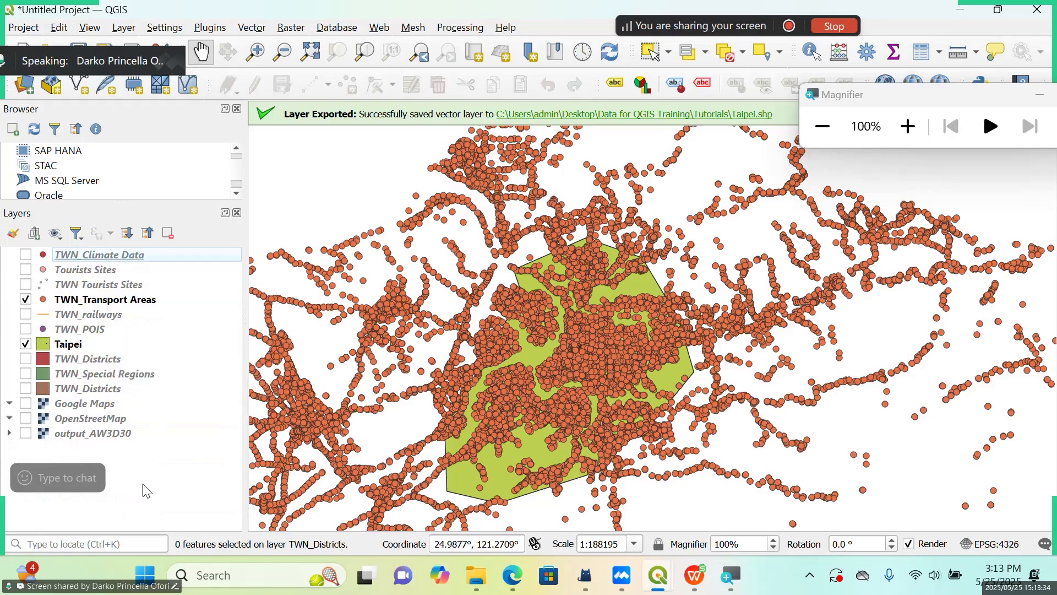
Make TWN_Transport Areas the active layer and open the Processing Toolbox, keeping the Magnifier window clear of the map.
{"action": "left_click", "coordinate": [66, 347]}
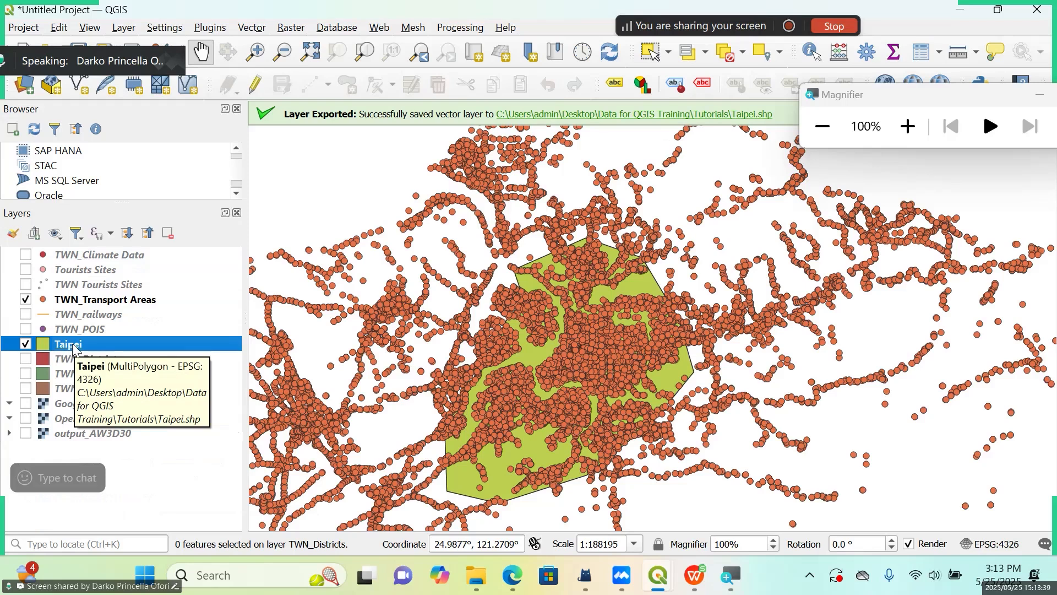
{"action": "left_click", "coordinate": [104, 307]}
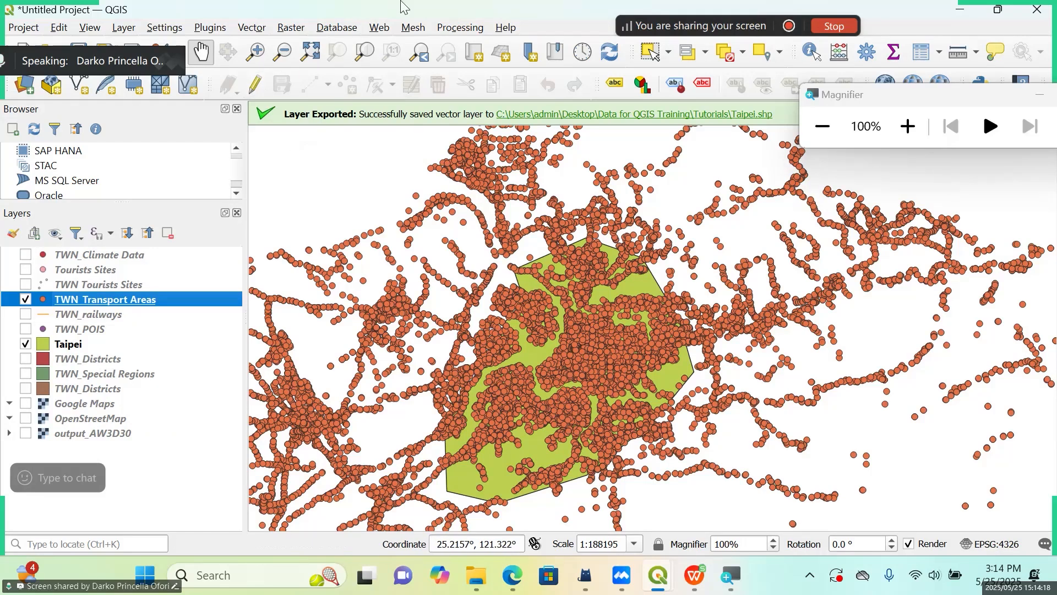
{"action": "left_click_drag", "start_coordinate": [860, 94], "coordinate": [231, 222]}
{"action": "left_click_drag", "start_coordinate": [312, 229], "coordinate": [127, 128]}
{"action": "left_click", "coordinate": [258, 2]}
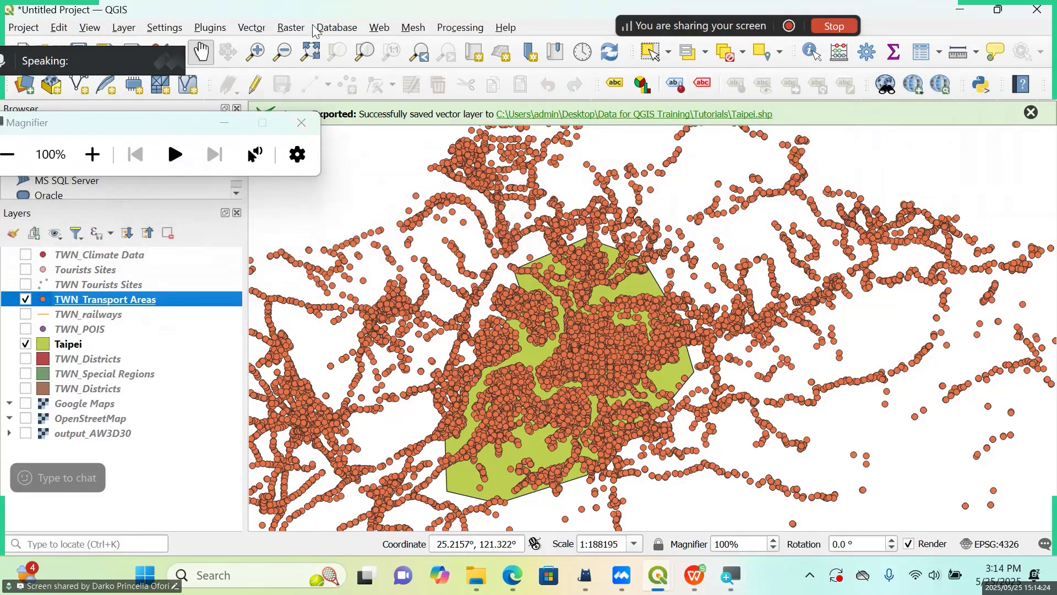
{"action": "left_click", "coordinate": [476, 31]}
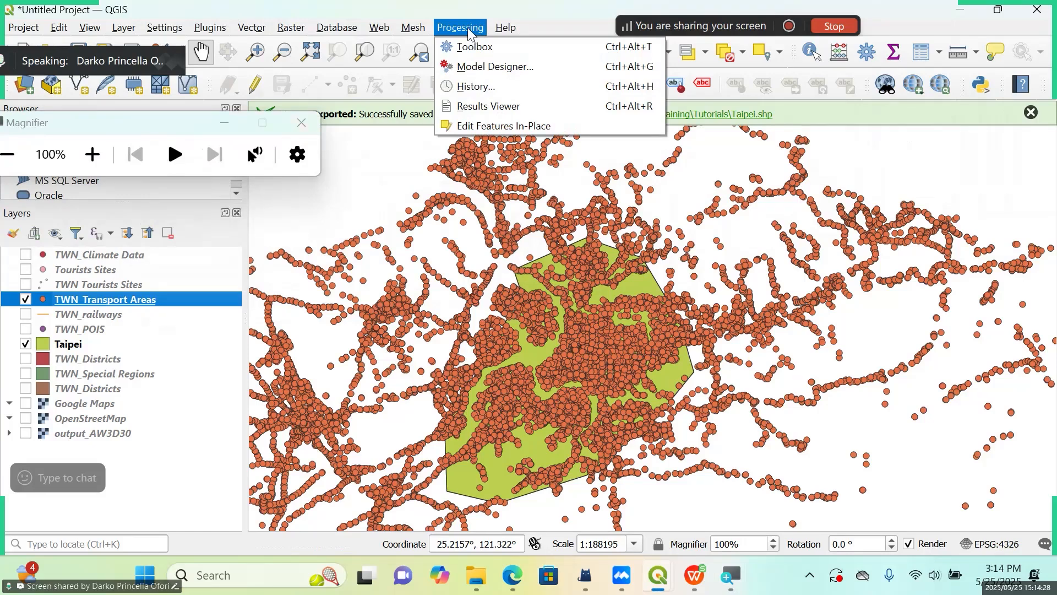
{"action": "mouse_move", "coordinate": [505, 27]}
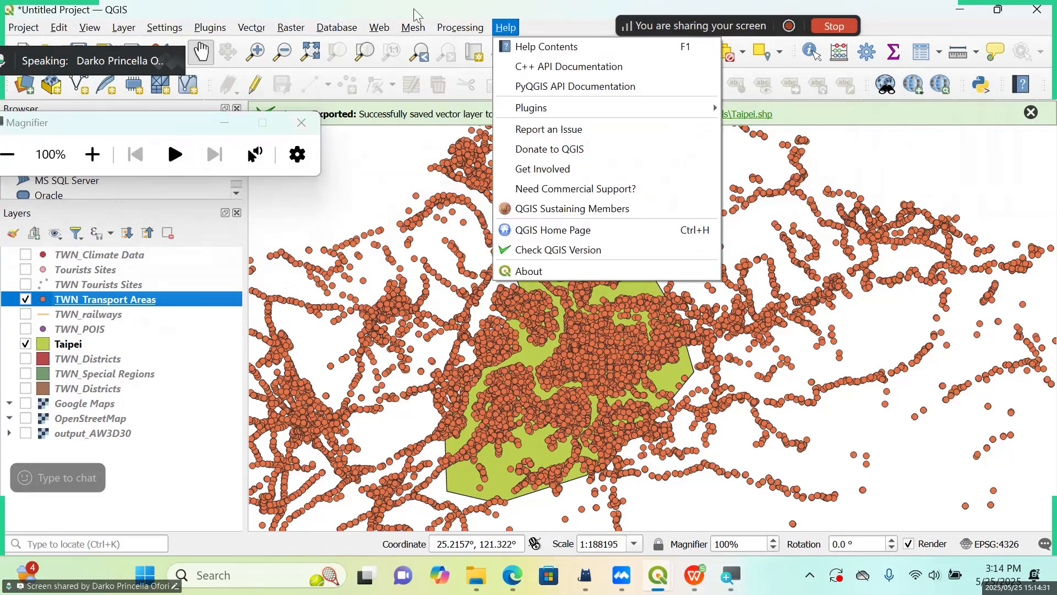
{"action": "mouse_move", "coordinate": [460, 28]}
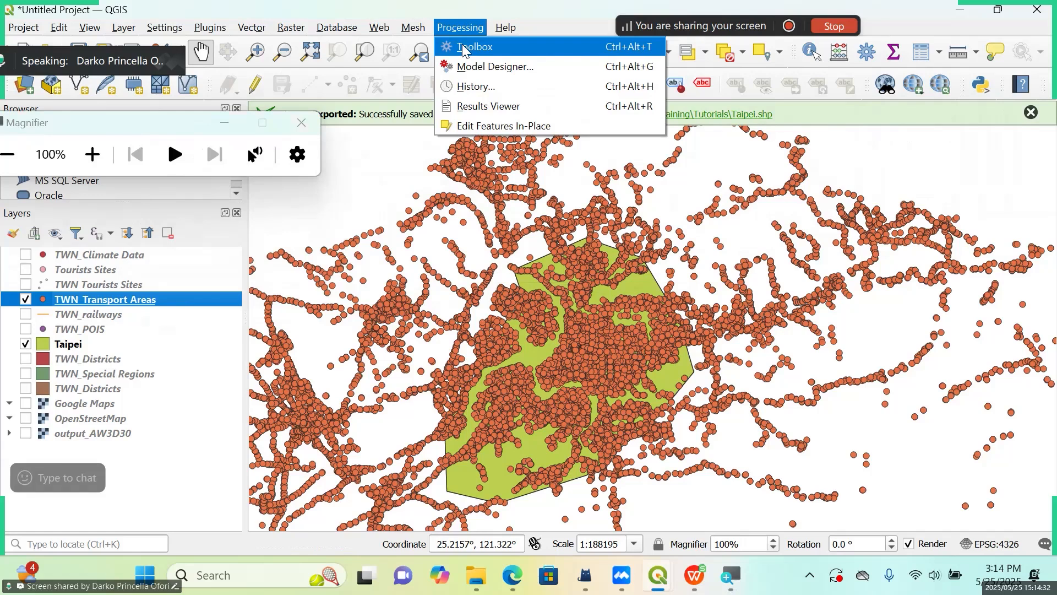
{"action": "left_click", "coordinate": [462, 49]}
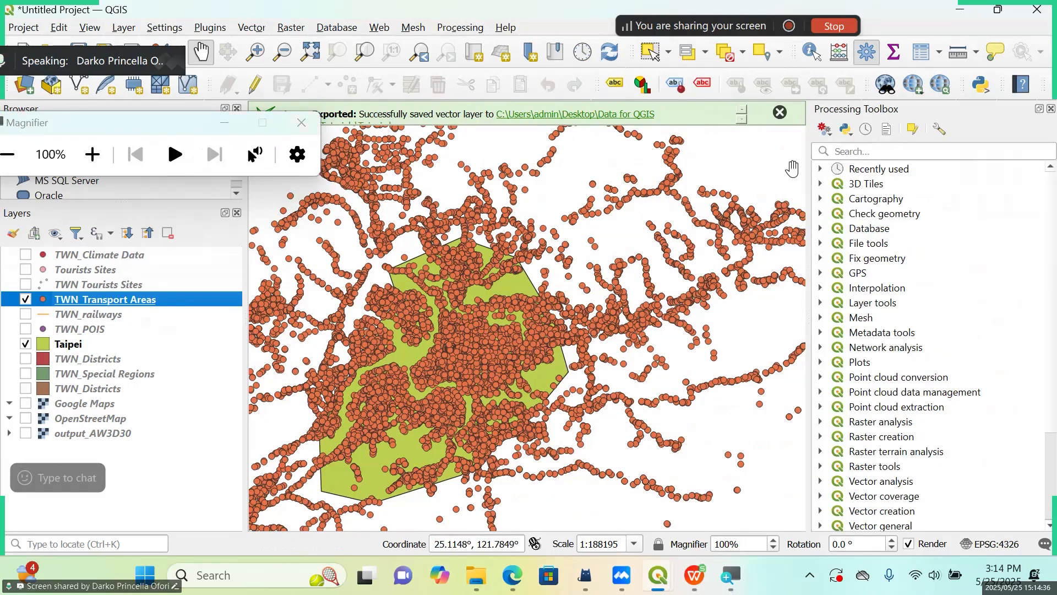
Search the Processing Toolbox for "count points" at 200% magnification and return the magnification to 100%.
{"action": "left_click", "coordinate": [91, 155]}
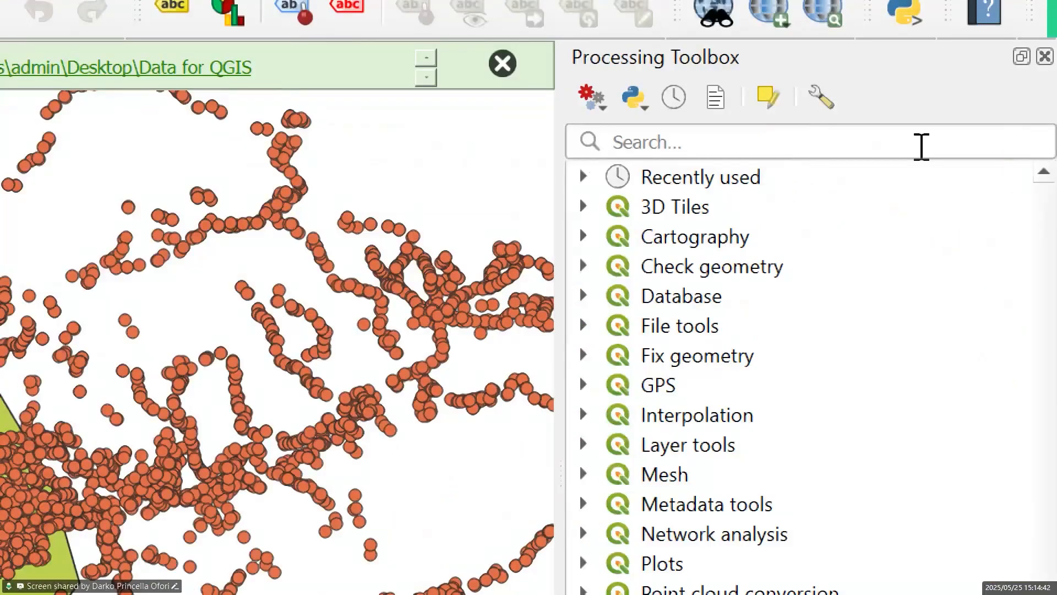
{"action": "left_click", "coordinate": [921, 145]}
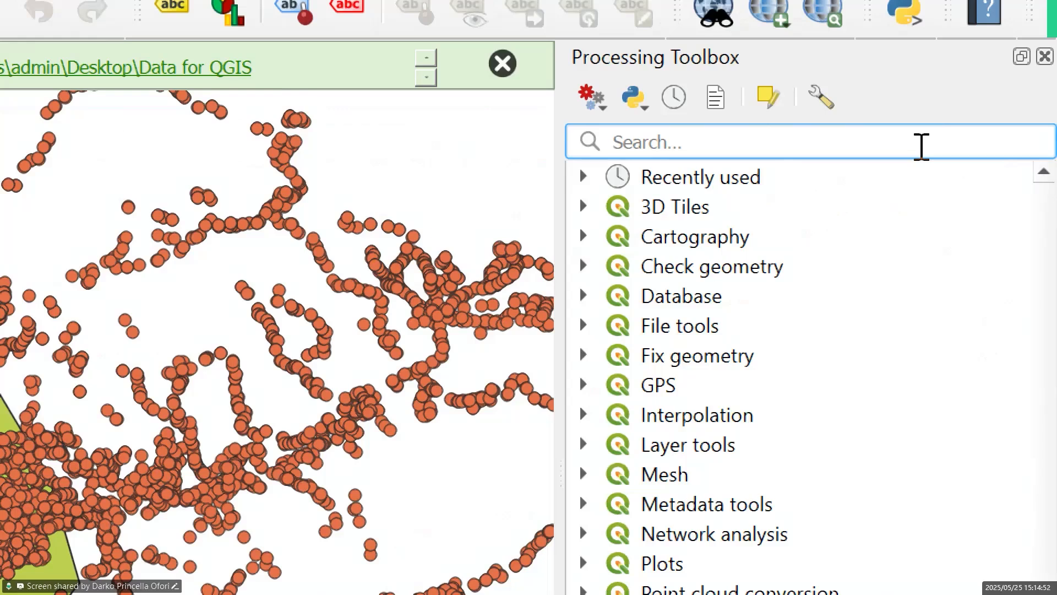
{"action": "type", "text": "dount "}
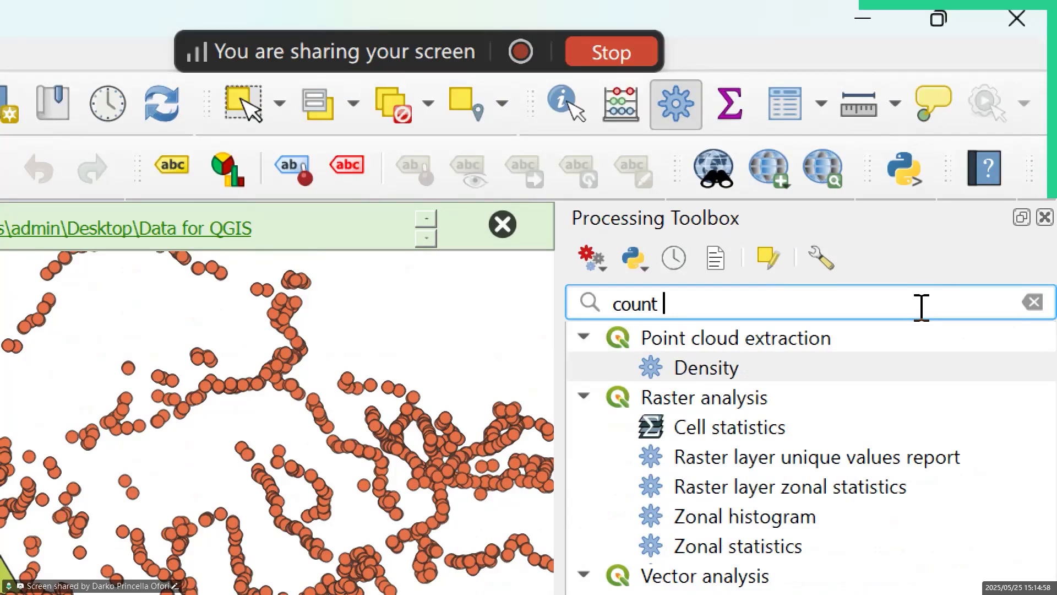
{"action": "type", "text": "points"}
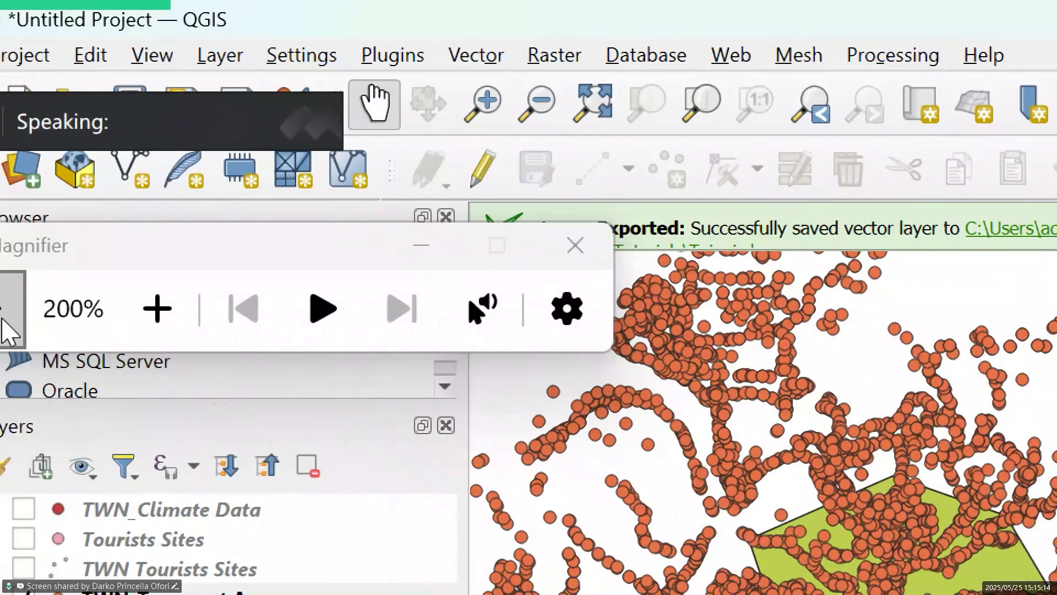
{"action": "left_click", "coordinate": [8, 329]}
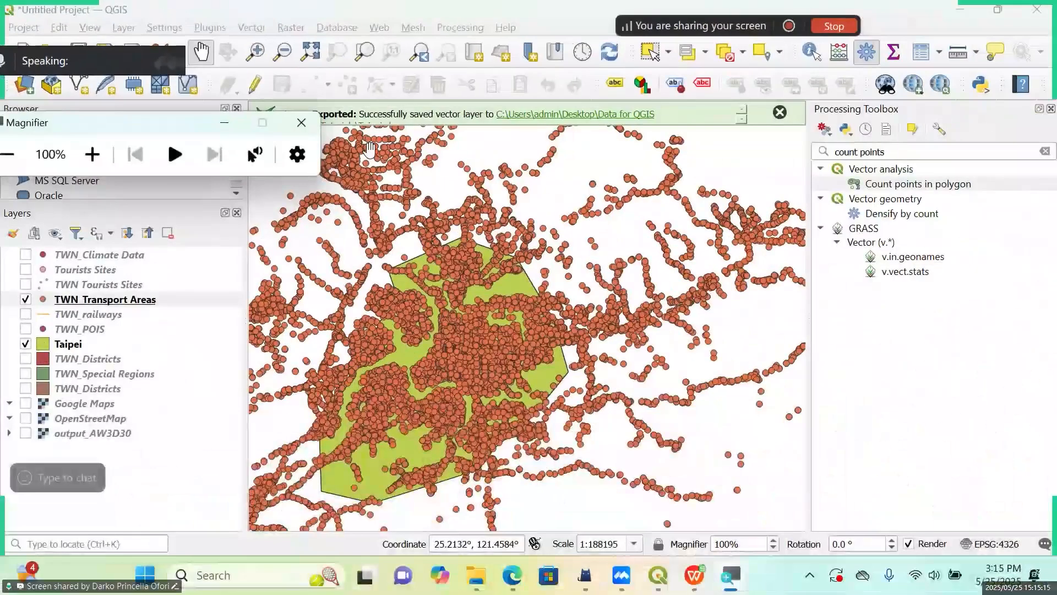
Open the Count points in polygon tool, minimize the Magnifier window, and widen the tool's dialog so its parameters are readable.
{"action": "double_click", "coordinate": [880, 187]}
{"action": "left_click_drag", "start_coordinate": [216, 104], "coordinate": [254, 415]}
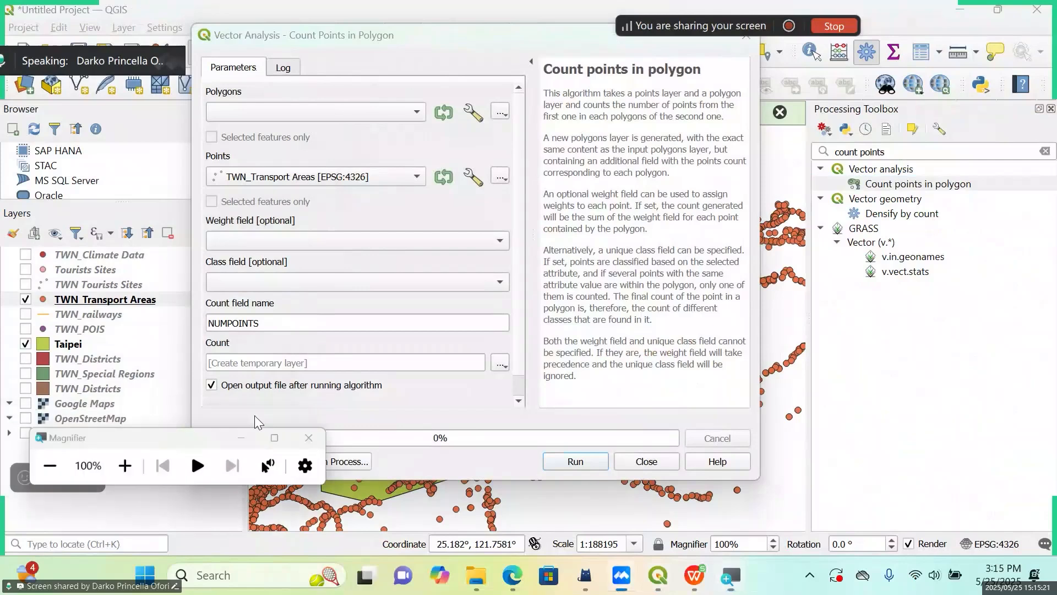
{"action": "left_click", "coordinate": [241, 438]}
{"action": "left_click_drag", "start_coordinate": [484, 48], "coordinate": [458, 126]}
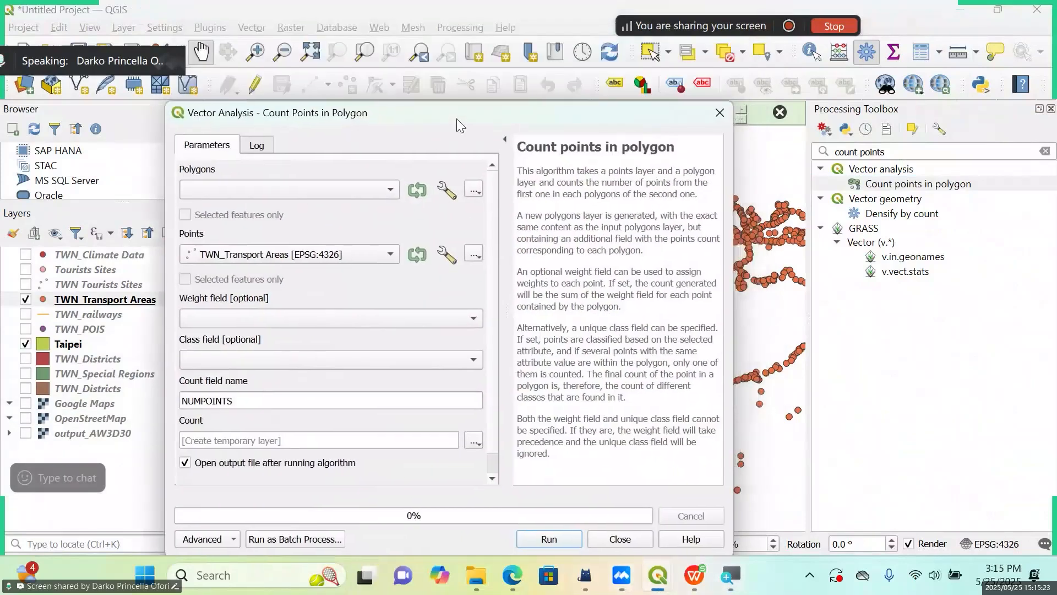
{"action": "left_click_drag", "start_coordinate": [734, 166], "coordinate": [958, 166]}
{"action": "left_click_drag", "start_coordinate": [555, 121], "coordinate": [555, 93]}
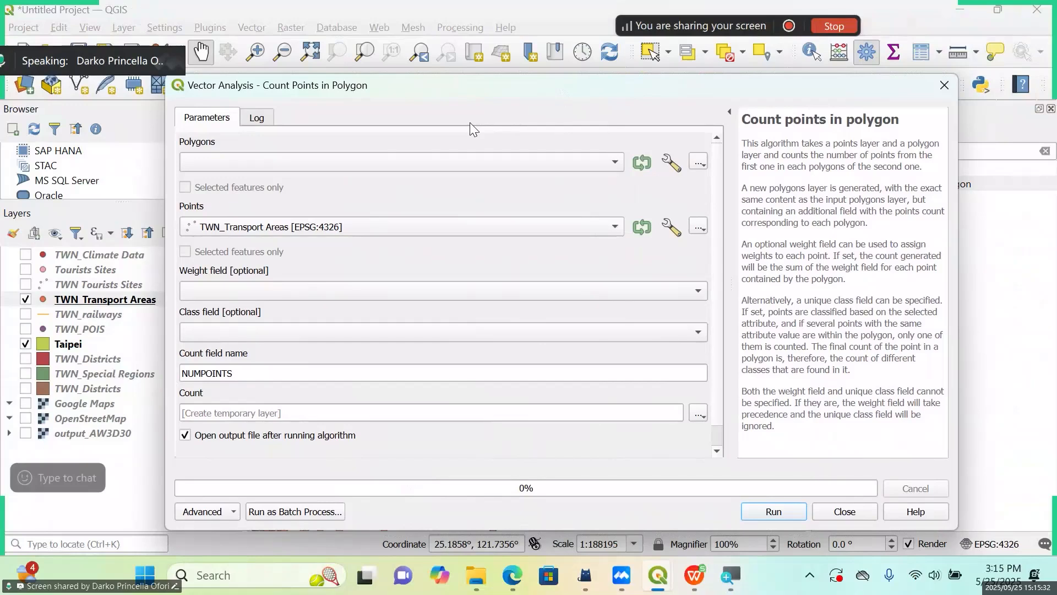
Run Count points in polygon with Taipei as the polygons and TWN_Transport Areas as the points, outputting a temporary layer.
{"action": "left_click", "coordinate": [484, 163]}
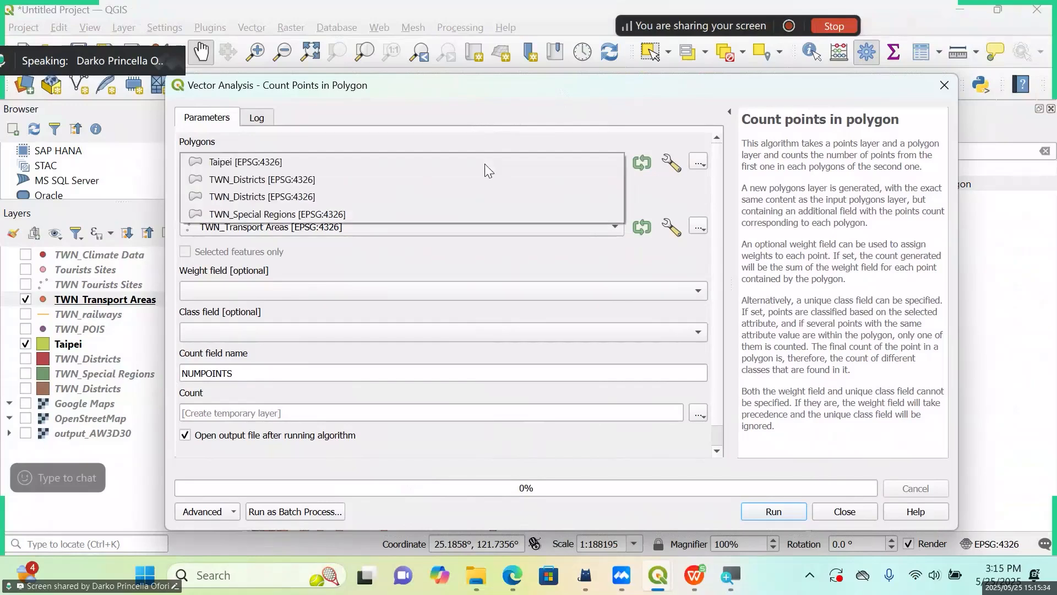
{"action": "left_click", "coordinate": [388, 164]}
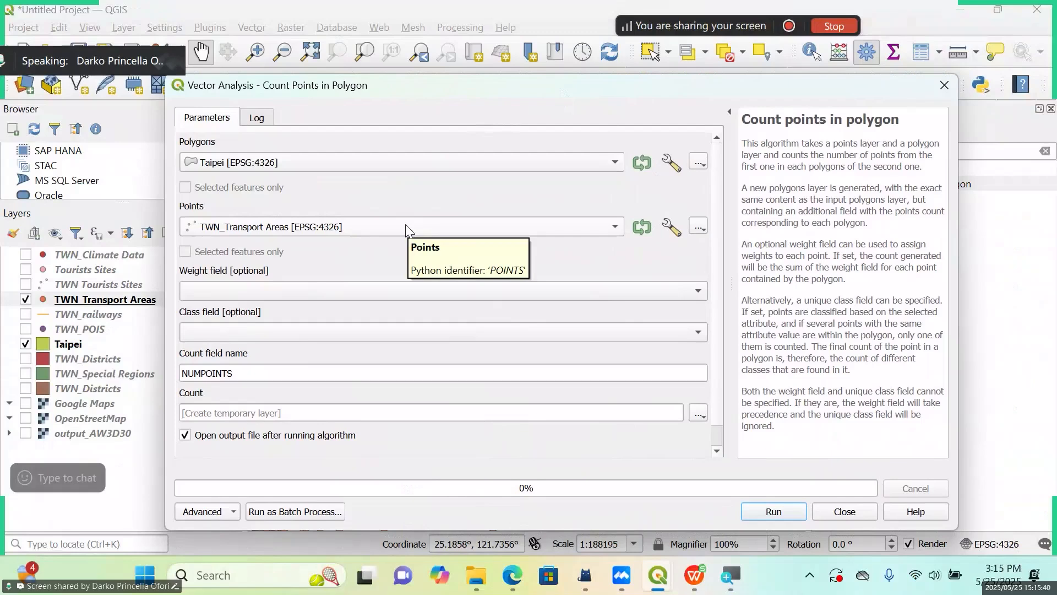
{"action": "left_click_drag", "start_coordinate": [503, 95], "coordinate": [648, 78]}
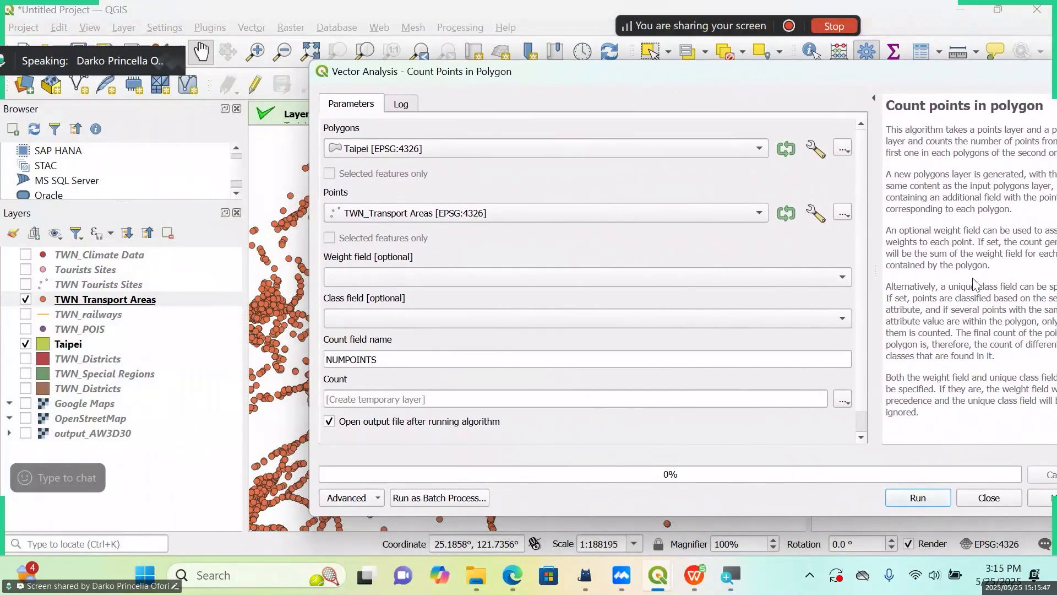
{"action": "left_click", "coordinate": [909, 498]}
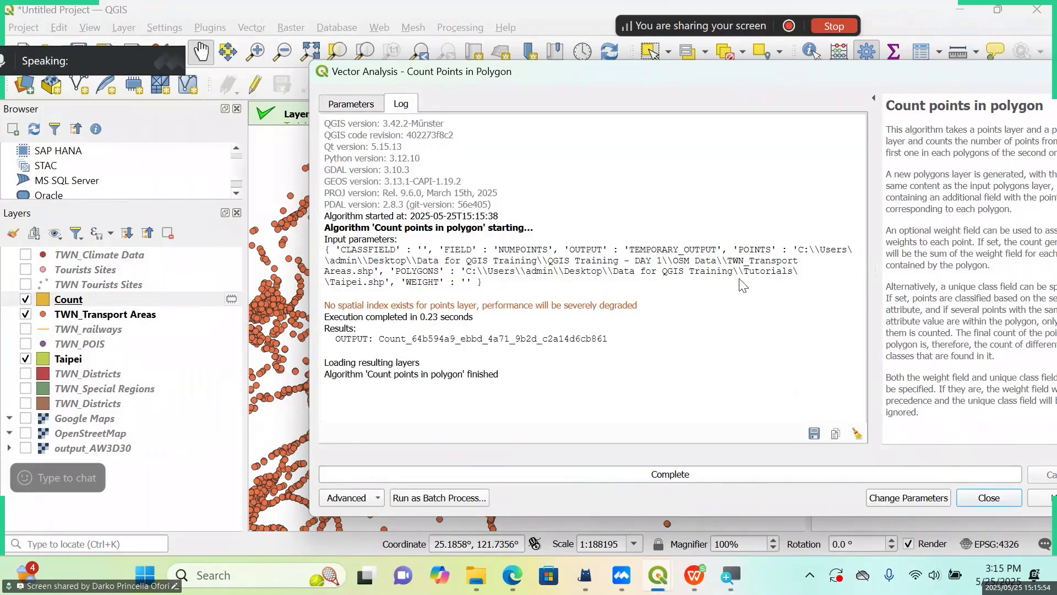
Read the NUMPOINTS value in the Count layer's attribute table and close the table.
{"action": "left_click_drag", "start_coordinate": [624, 64], "coordinate": [721, 80]}
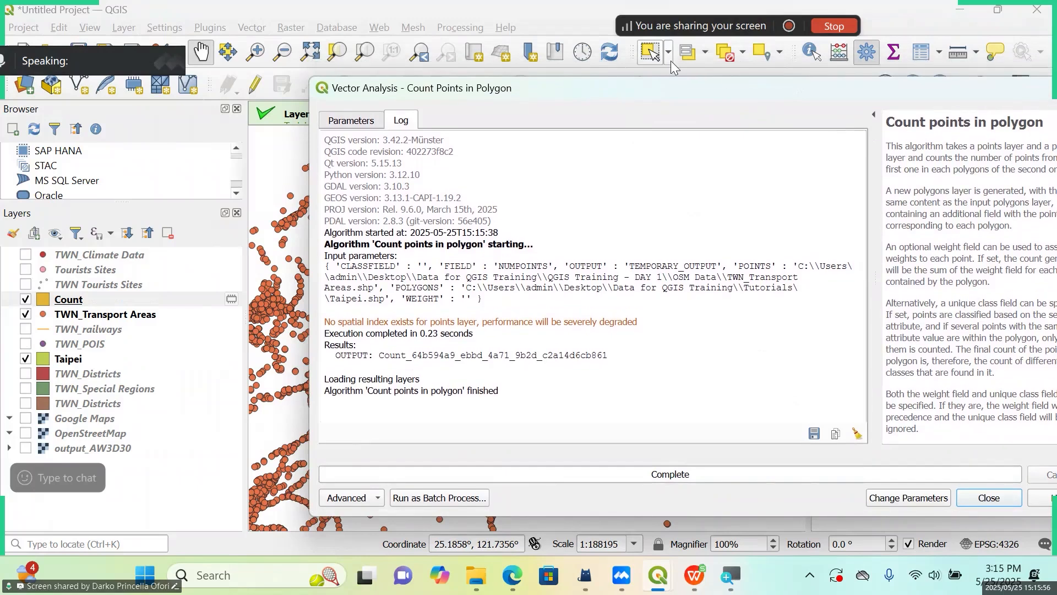
{"action": "left_click_drag", "start_coordinate": [653, 85], "coordinate": [1036, 95]}
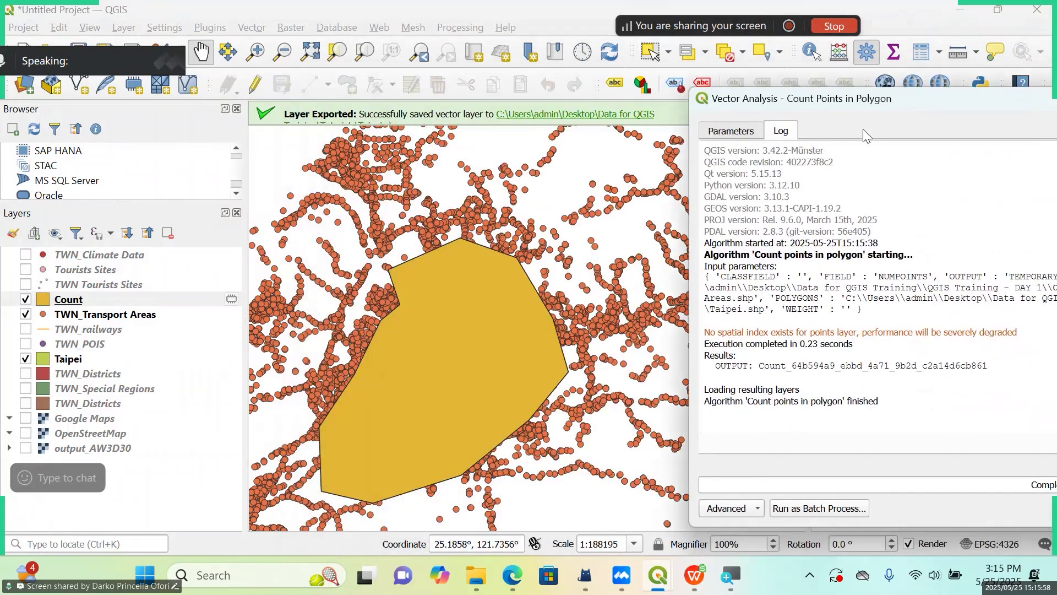
{"action": "left_click", "coordinate": [69, 305]}
{"action": "right_click", "coordinate": [69, 306]}
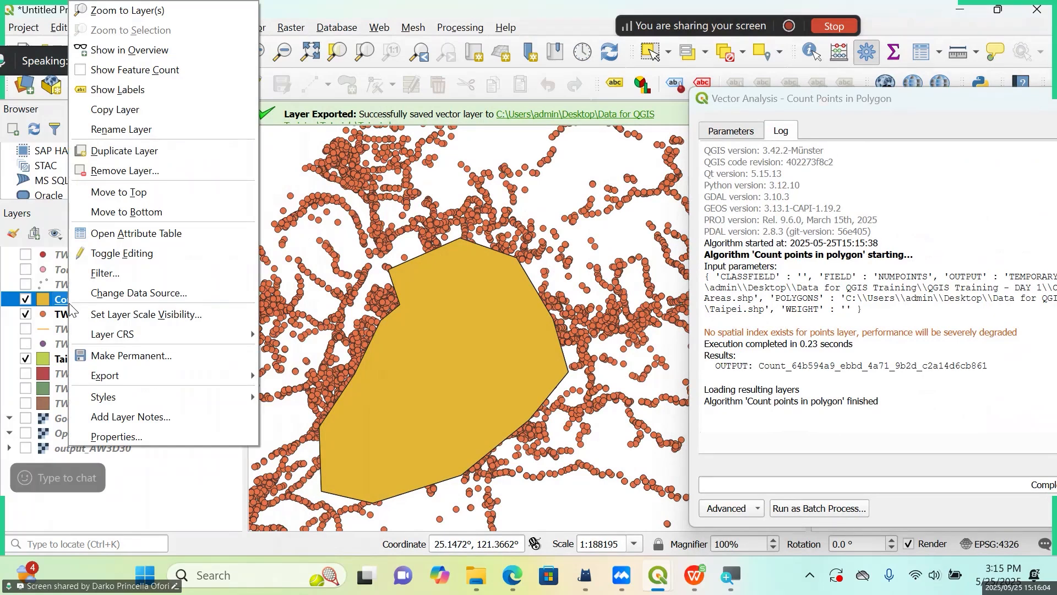
{"action": "left_click", "coordinate": [165, 233]}
{"action": "left_click_drag", "start_coordinate": [343, 82], "coordinate": [617, 87]}
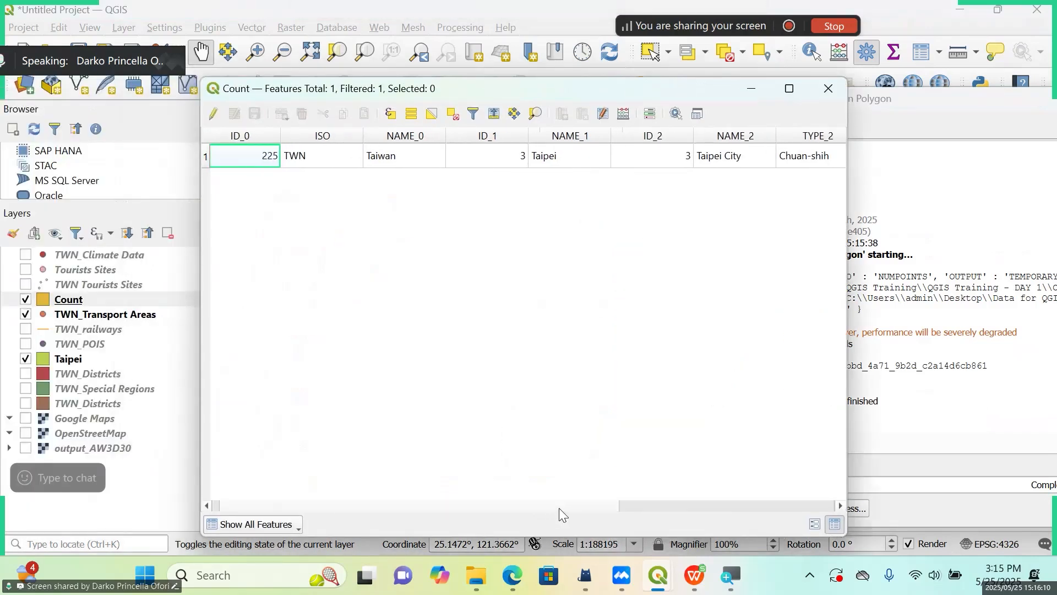
{"action": "left_click_drag", "start_coordinate": [559, 508], "coordinate": [781, 507]}
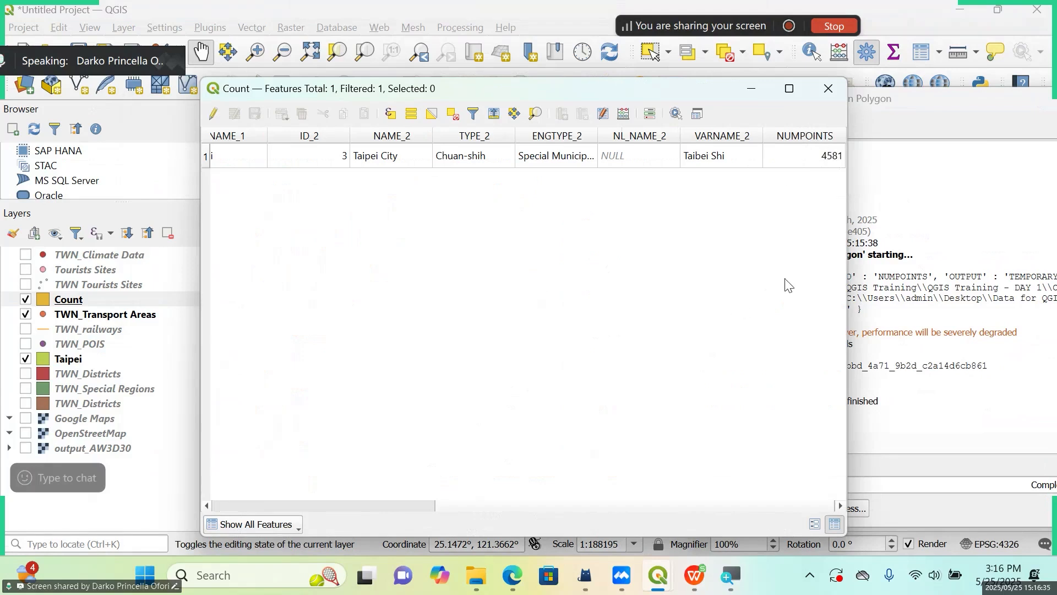
{"action": "left_click", "coordinate": [827, 94]}
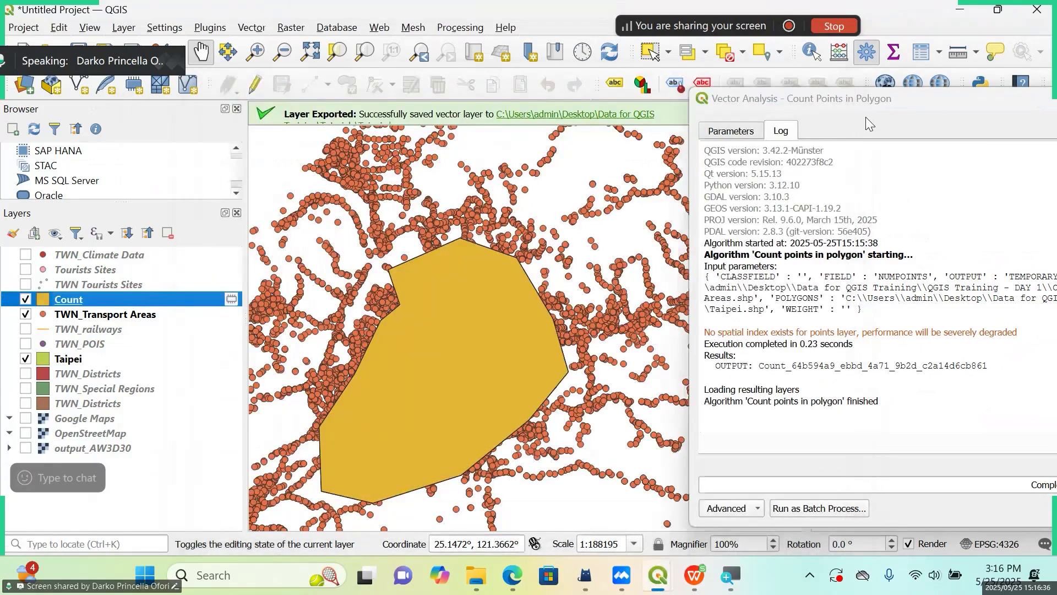
Close the Count Points in Polygon dialog and remove the temporary Count layer from the project.
{"action": "left_click_drag", "start_coordinate": [866, 117], "coordinate": [484, 128]}
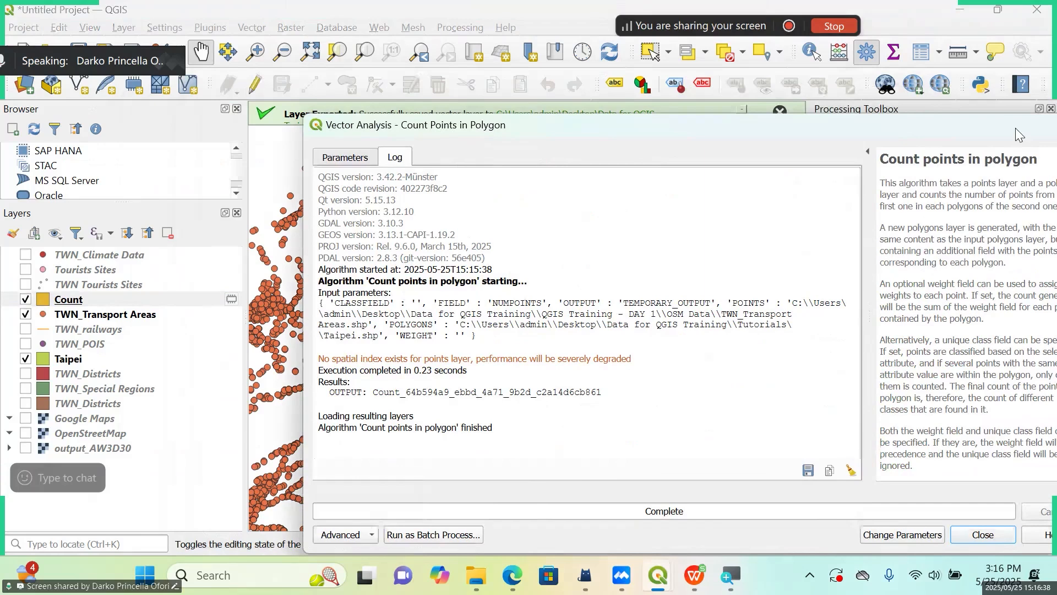
{"action": "left_click_drag", "start_coordinate": [1015, 128], "coordinate": [652, 94]}
{"action": "left_click", "coordinate": [720, 92]}
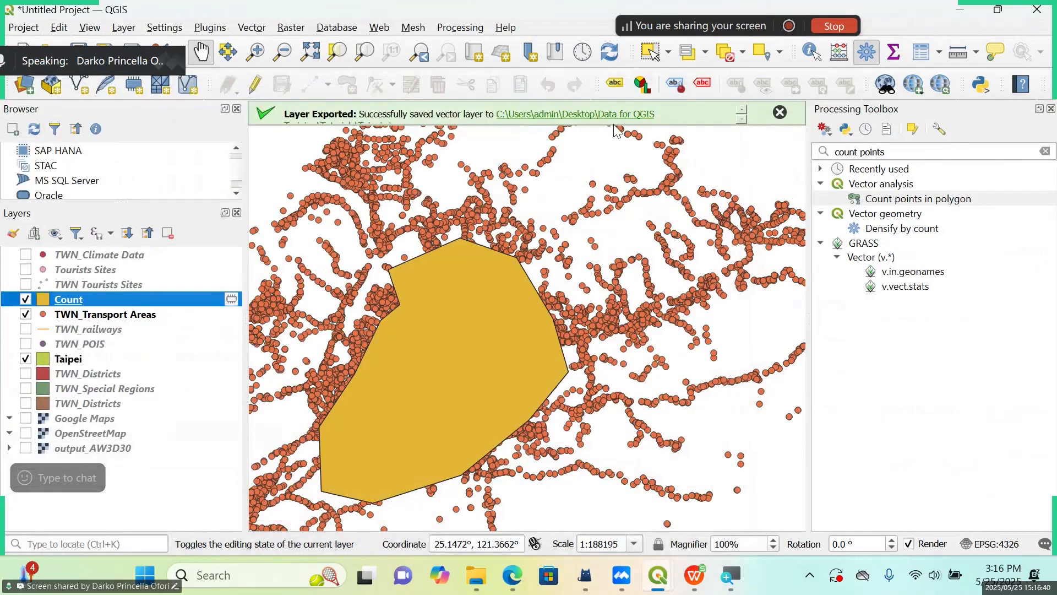
{"action": "right_click", "coordinate": [70, 299]}
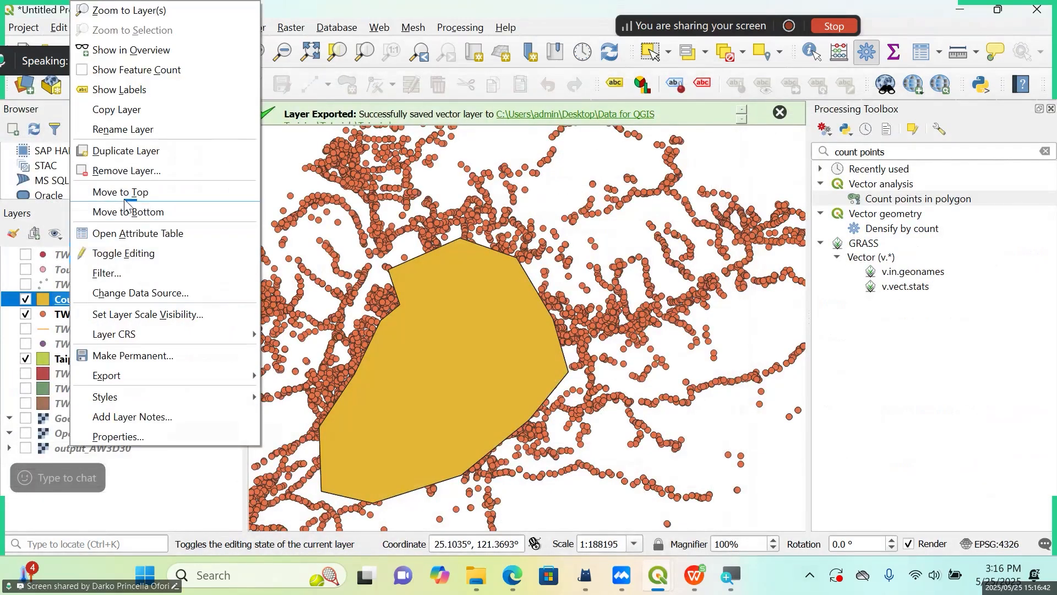
{"action": "left_click", "coordinate": [127, 171]}
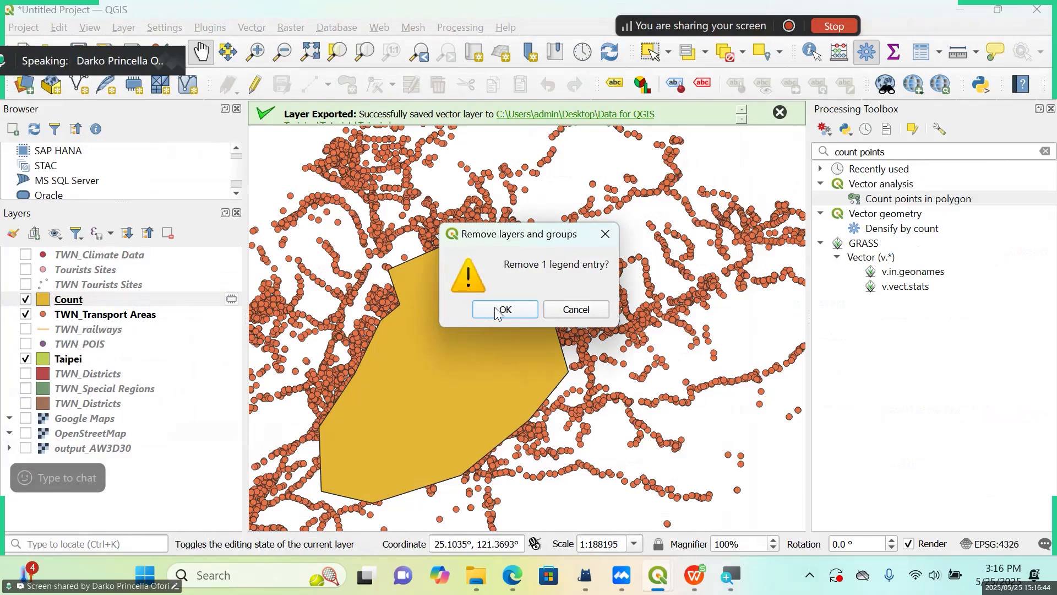
{"action": "left_click", "coordinate": [498, 310]}
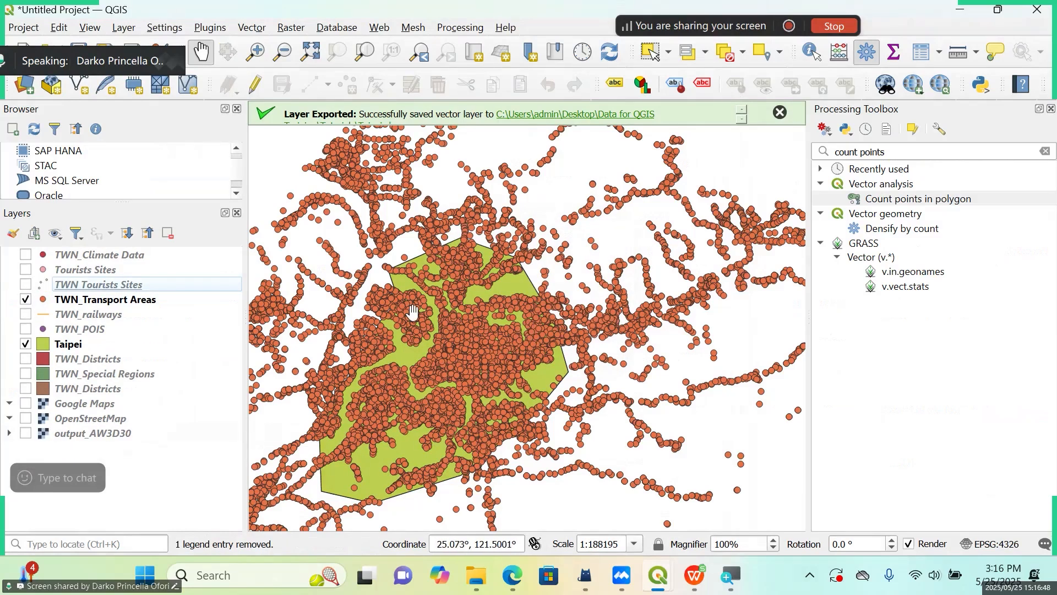
Make TWN_Transport Areas the active layer and search the Processing Toolbox afresh for "count points".
{"action": "left_click", "coordinate": [104, 304]}
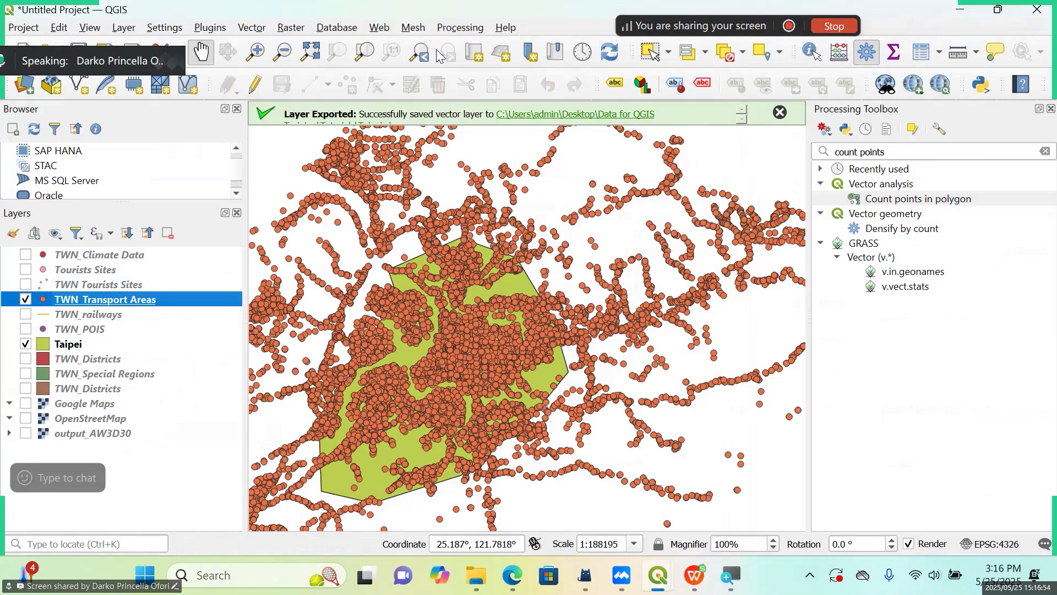
{"action": "left_click", "coordinate": [455, 28]}
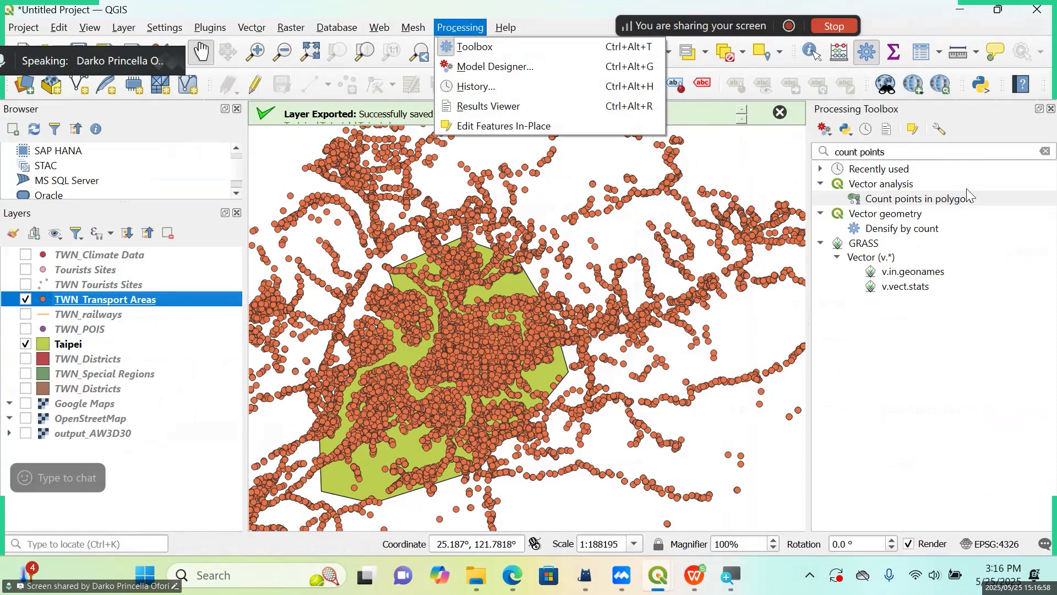
{"action": "left_click", "coordinate": [940, 154]}
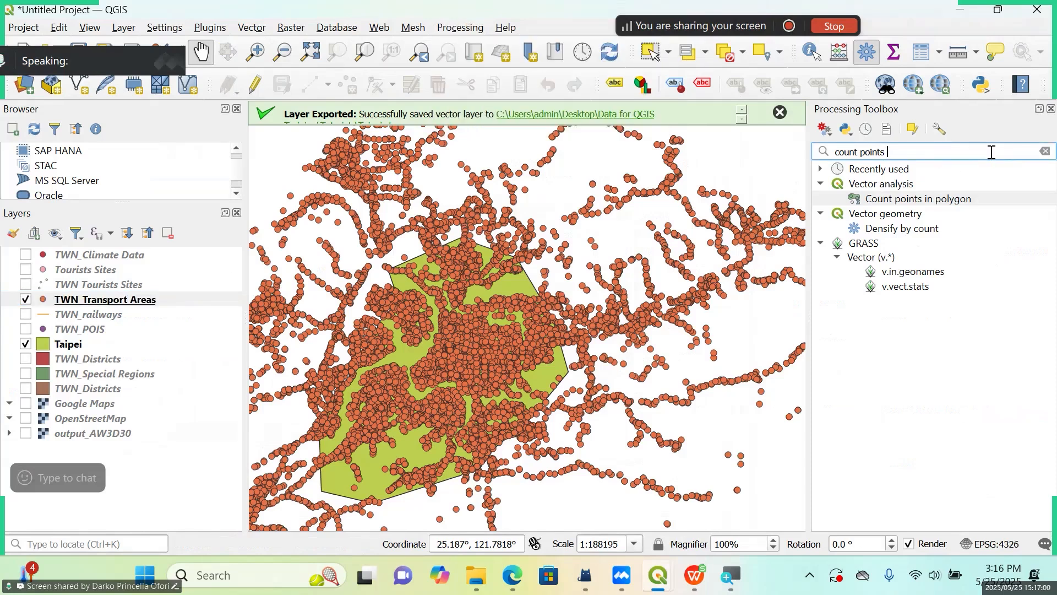
{"action": "key", "text": "BackSpace"}
{"action": "key", "text": "BackSpace"}
{"action": "key", "text": "BackSpace"}
{"action": "key", "text": "BackSpace"}
{"action": "key", "text": "BackSpace"}
{"action": "key", "text": "BackSpace"}
{"action": "key", "text": "BackSpace"}
{"action": "key", "text": "BackSpace"}
{"action": "key", "text": "BackSpace"}
{"action": "key", "text": "BackSpace"}
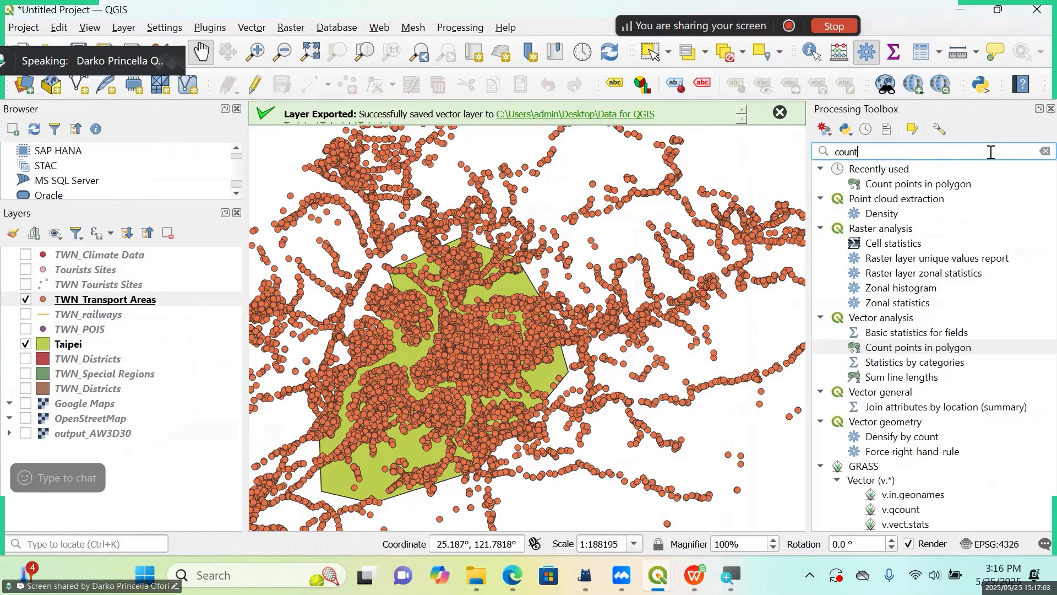
{"action": "key", "text": "BackSpace"}
{"action": "key", "text": "BackSpace"}
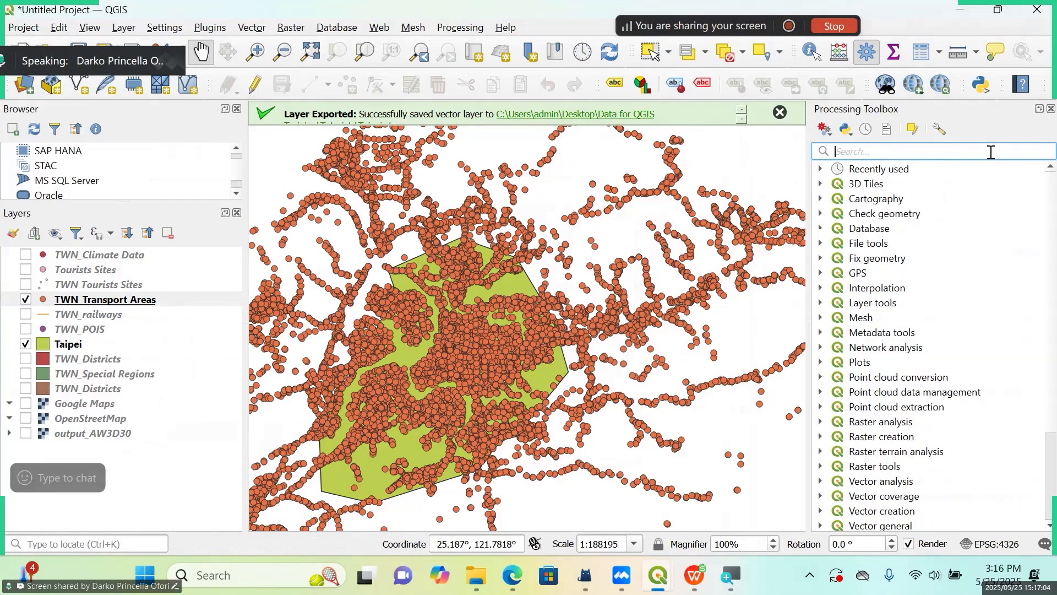
{"action": "type", "text": "coun"}
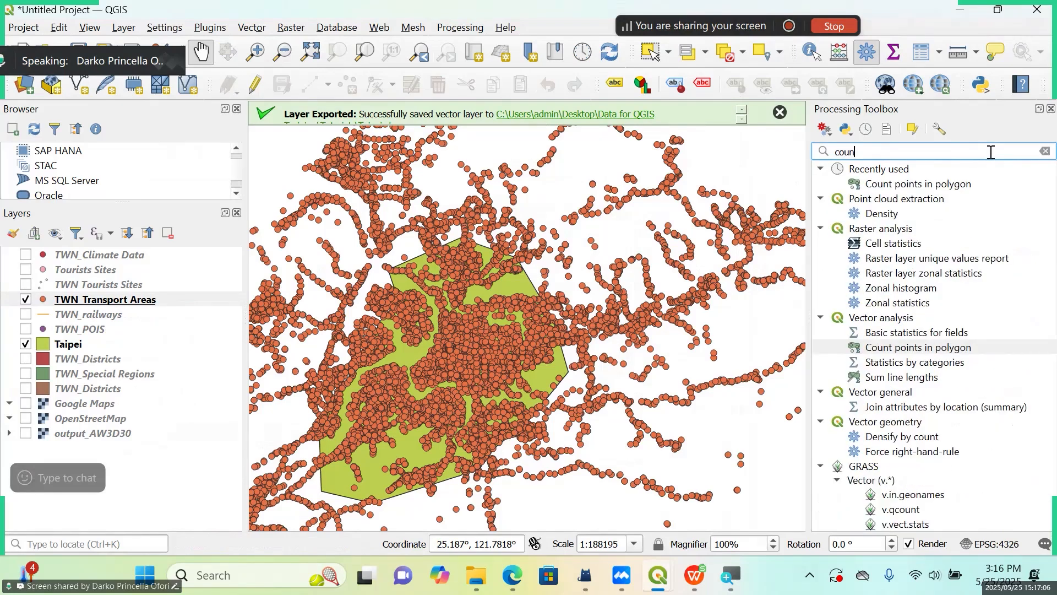
{"action": "type", "text": "t points"}
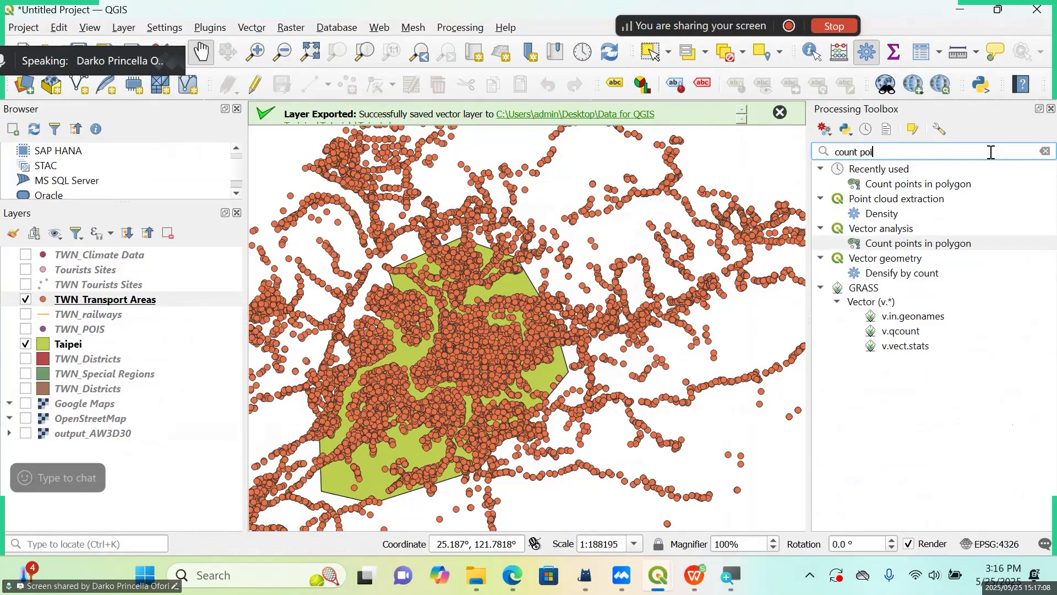
Count the TWN_Transport Areas points inside the Taipei polygon into a temporary layer with Count points in polygon, and close the dialog.
{"action": "double_click", "coordinate": [962, 182]}
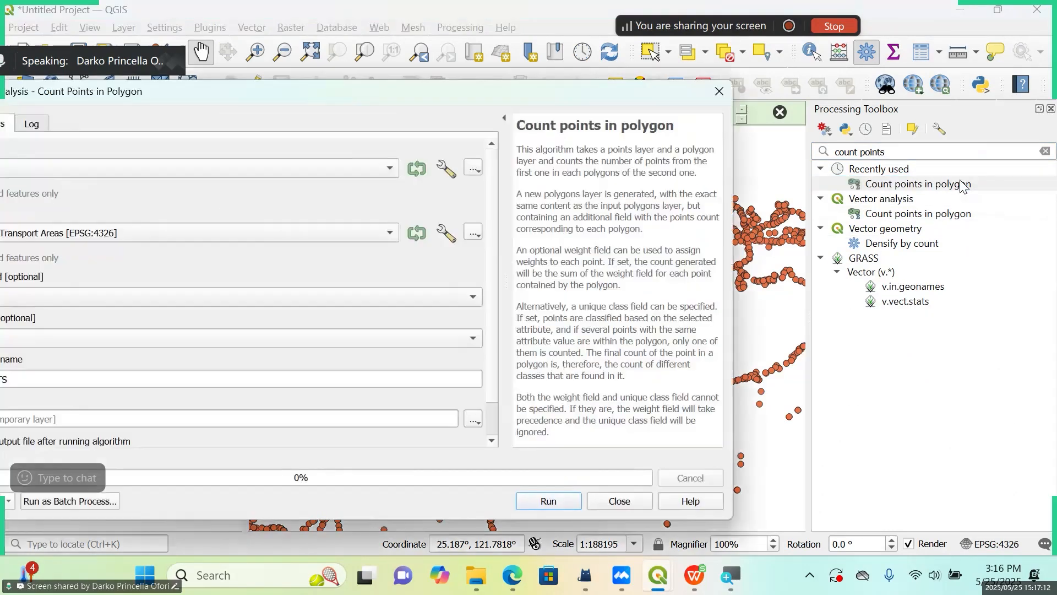
{"action": "left_click_drag", "start_coordinate": [452, 93], "coordinate": [660, 78]}
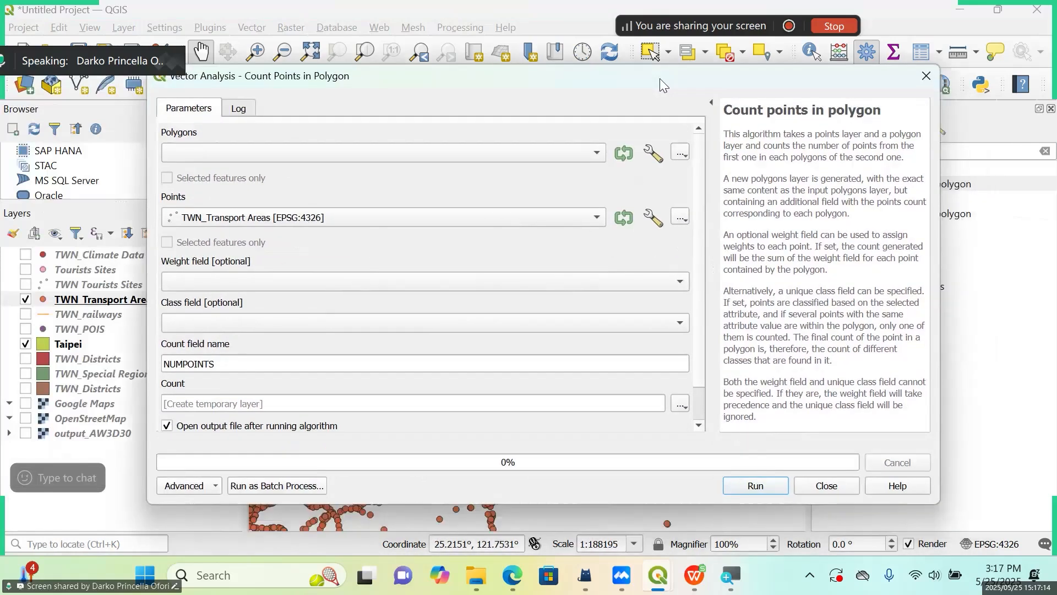
{"action": "left_click", "coordinate": [570, 155]}
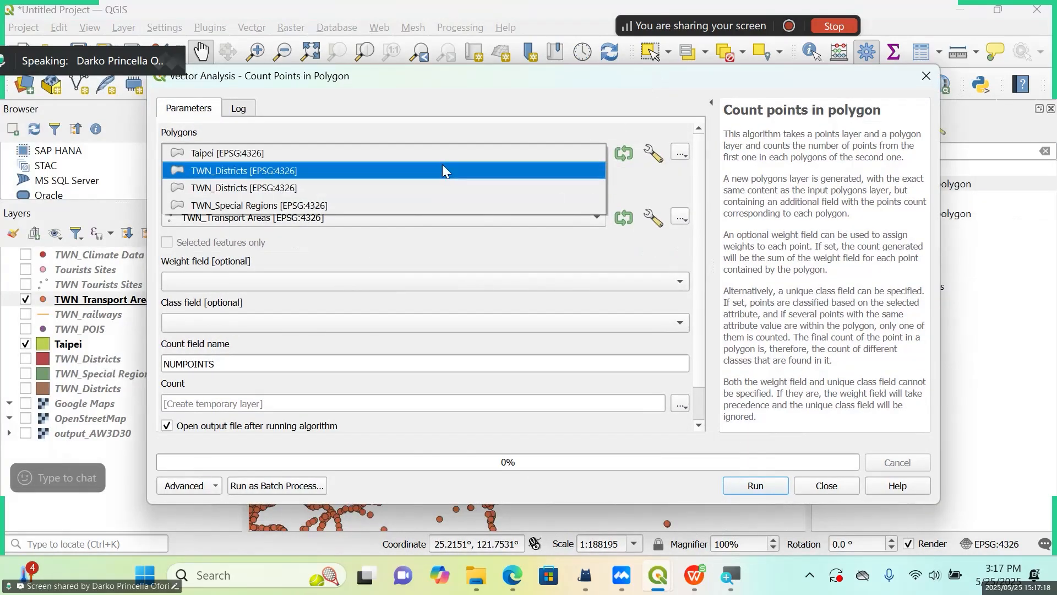
{"action": "left_click", "coordinate": [287, 157]}
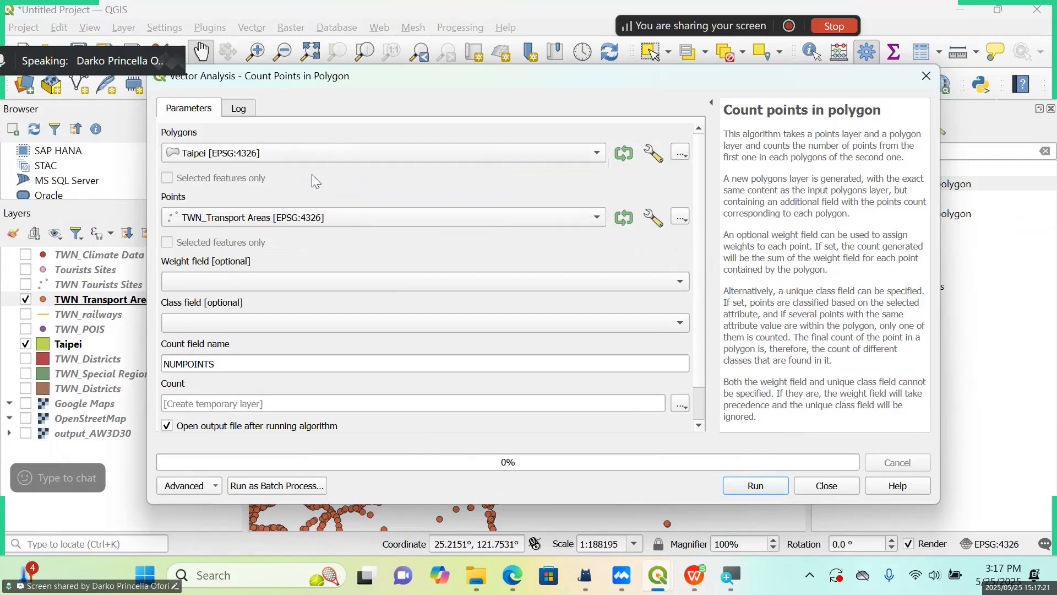
{"action": "left_click", "coordinate": [364, 215]}
{"action": "left_click", "coordinate": [365, 215]}
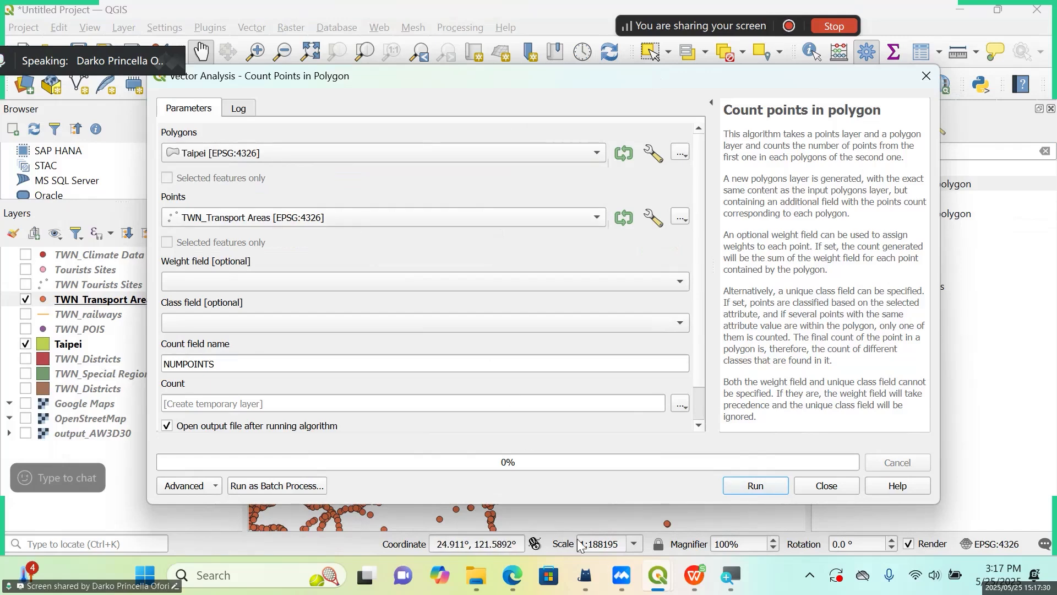
{"action": "left_click", "coordinate": [755, 488]}
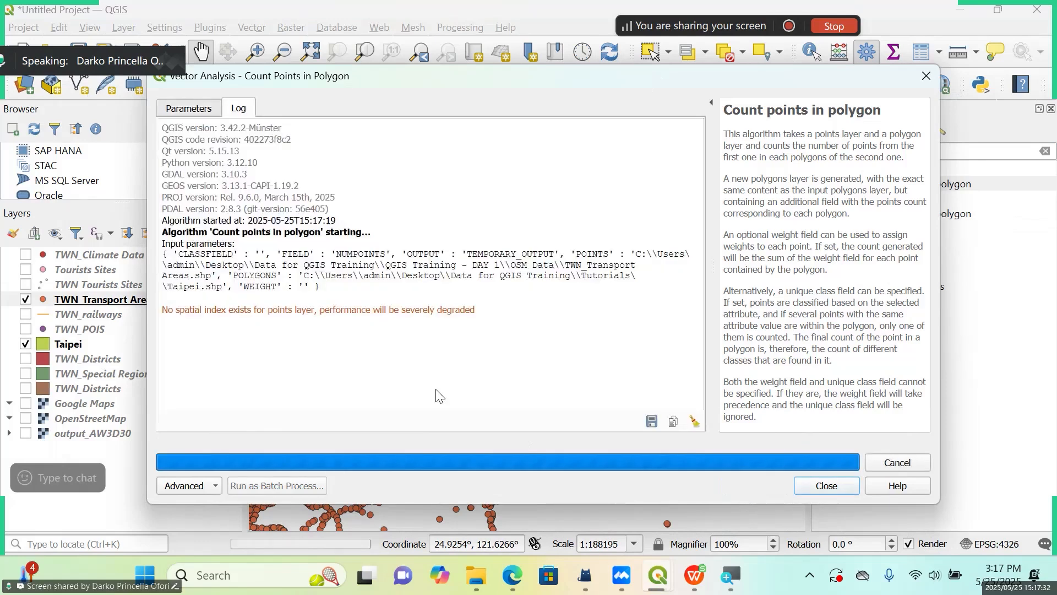
{"action": "left_click", "coordinate": [926, 76]}
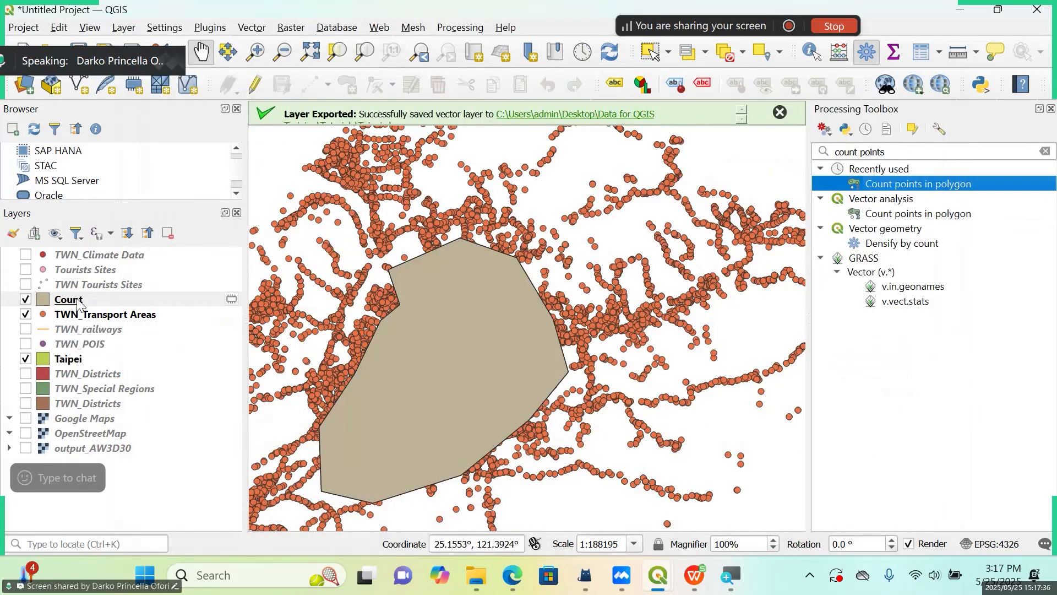
Open the new Count layer's attribute table and check its NUMPOINTS field.
{"action": "right_click", "coordinate": [78, 305]}
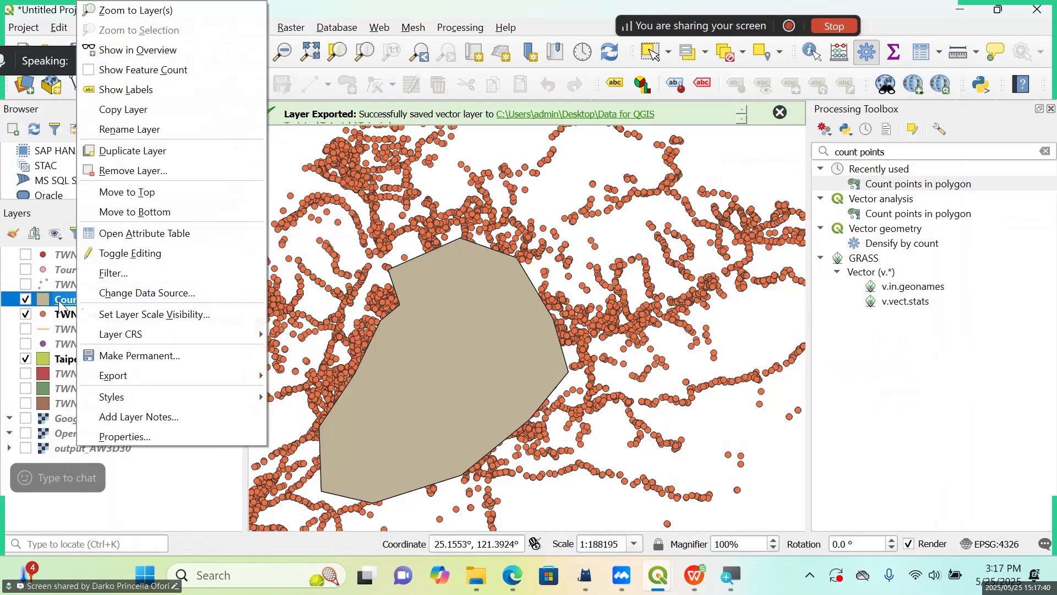
{"action": "left_click", "coordinate": [165, 241]}
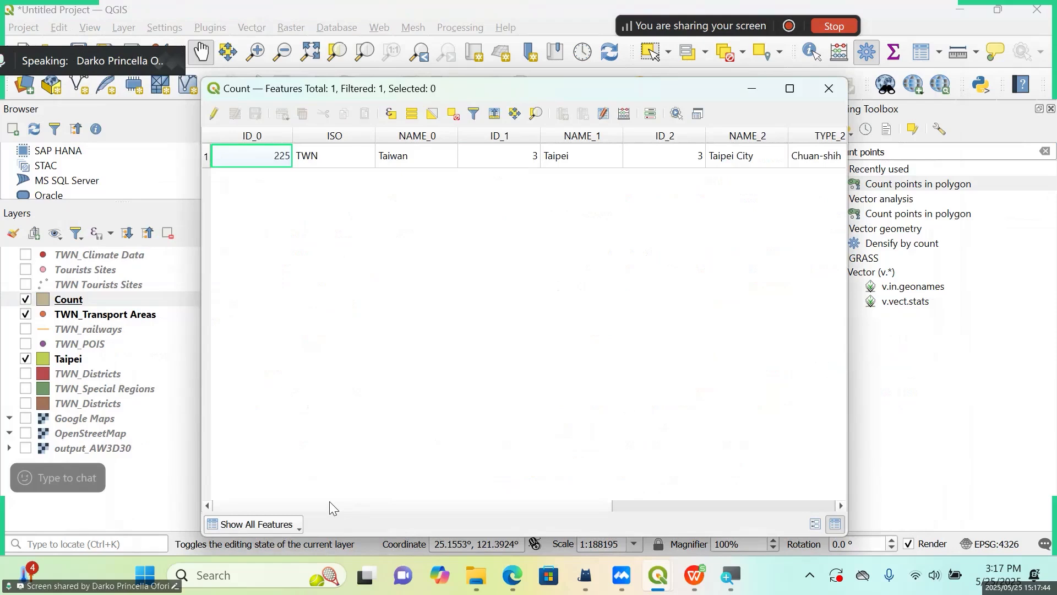
{"action": "left_click_drag", "start_coordinate": [338, 507], "coordinate": [687, 501]}
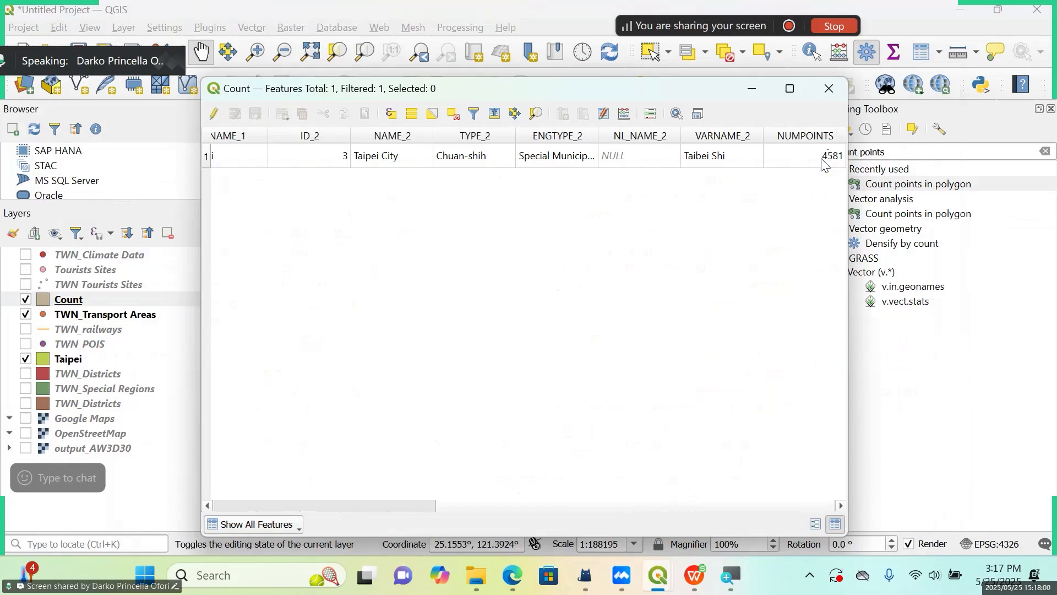
Close the Count attribute table and remove the temporary Count layer from the project.
{"action": "left_click", "coordinate": [830, 88]}
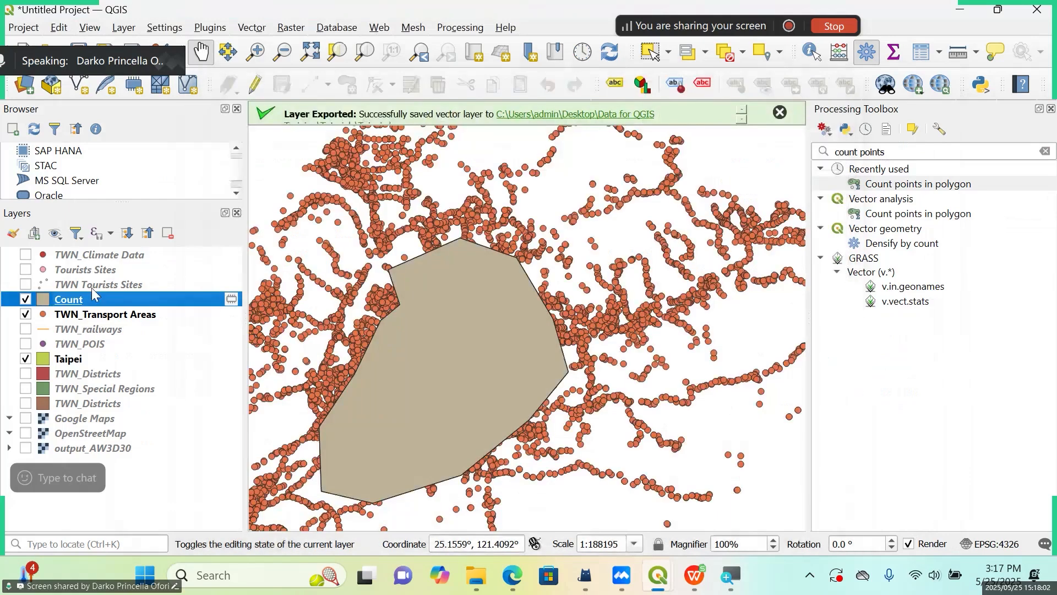
{"action": "right_click", "coordinate": [59, 302]}
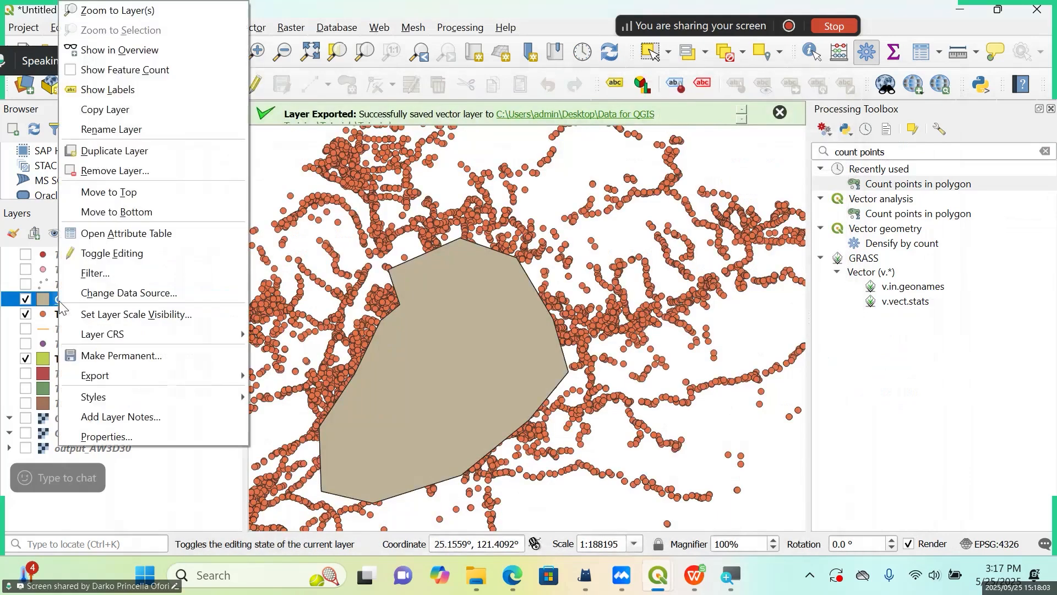
{"action": "left_click", "coordinate": [136, 171]}
{"action": "left_click", "coordinate": [496, 307]}
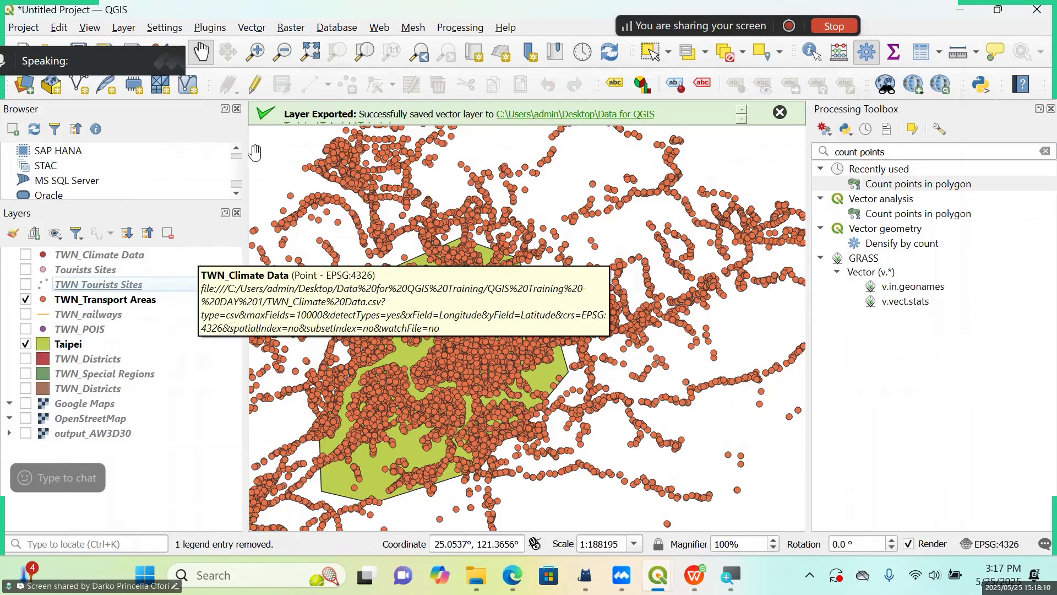
{"action": "left_click", "coordinate": [254, 28]}
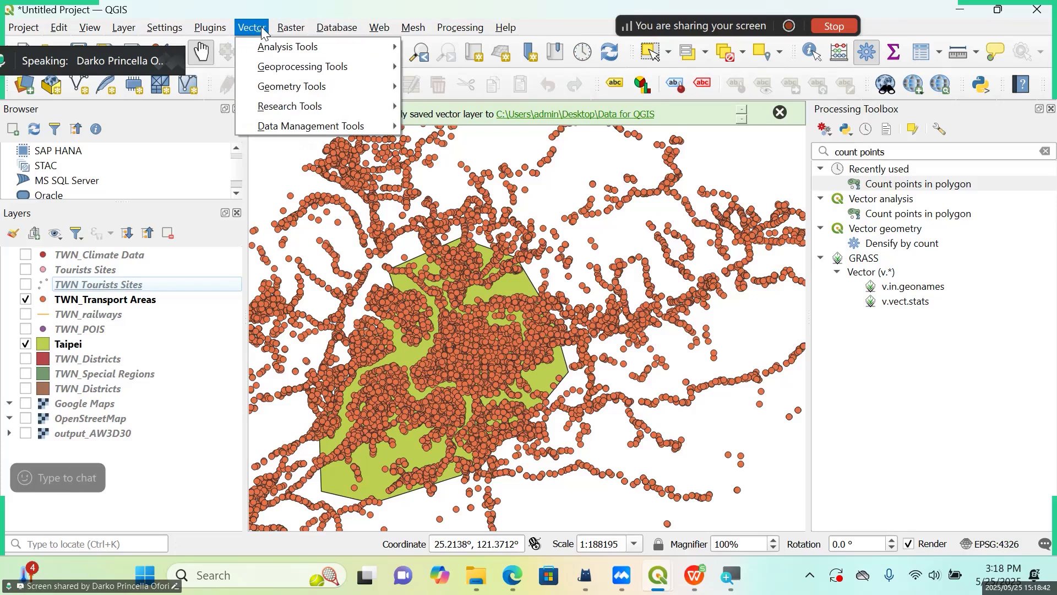
{"action": "mouse_move", "coordinate": [274, 67]}
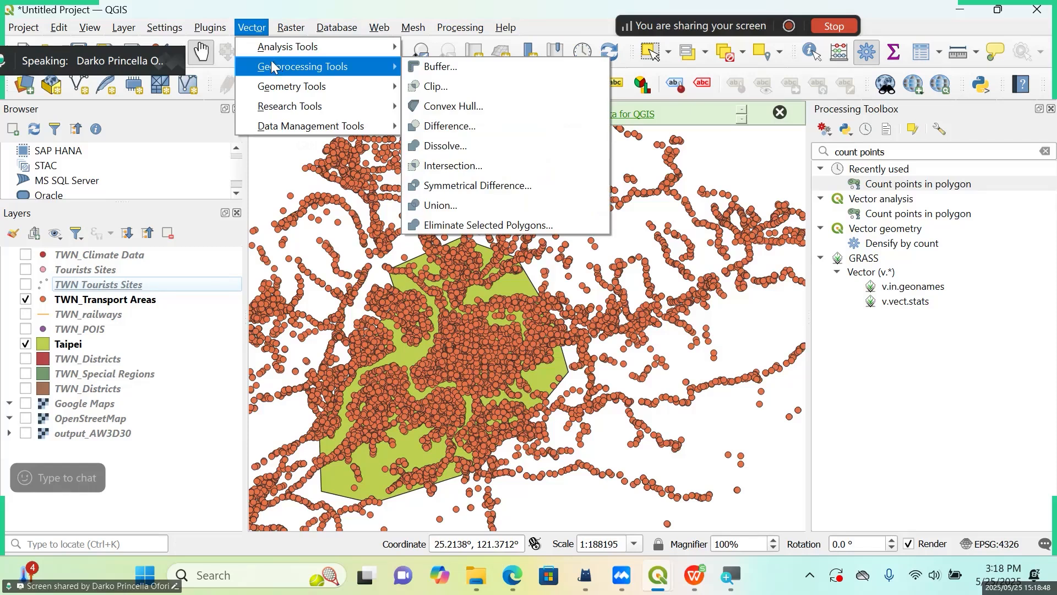
{"action": "left_click", "coordinate": [336, 3]}
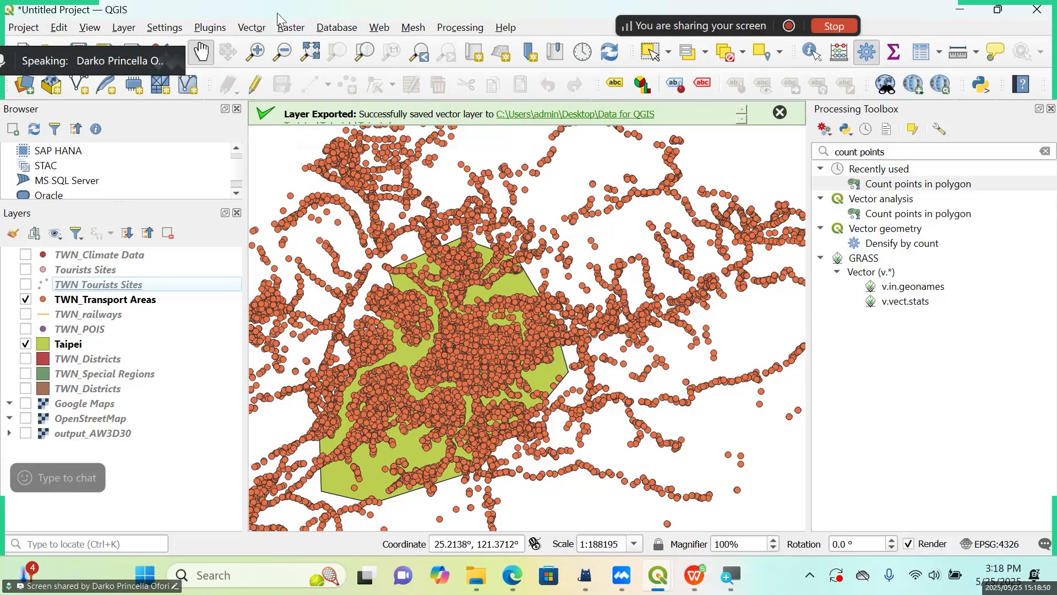
Open the vector Clip geoprocessing tool with the screen magnified to 200%, and return the magnification to 100%.
{"action": "left_click", "coordinate": [253, 27]}
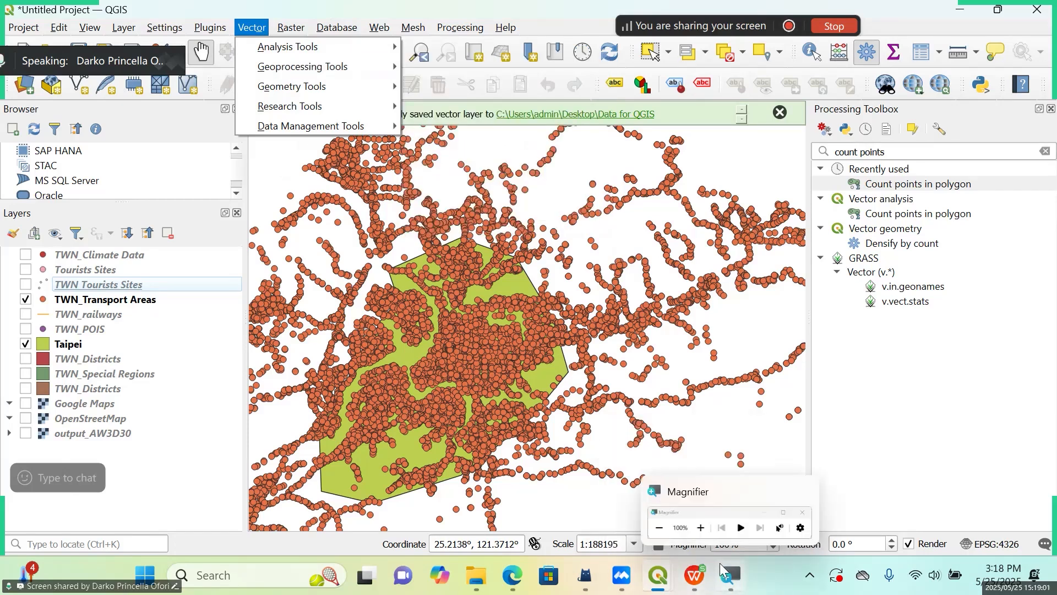
{"action": "left_click", "coordinate": [733, 585]}
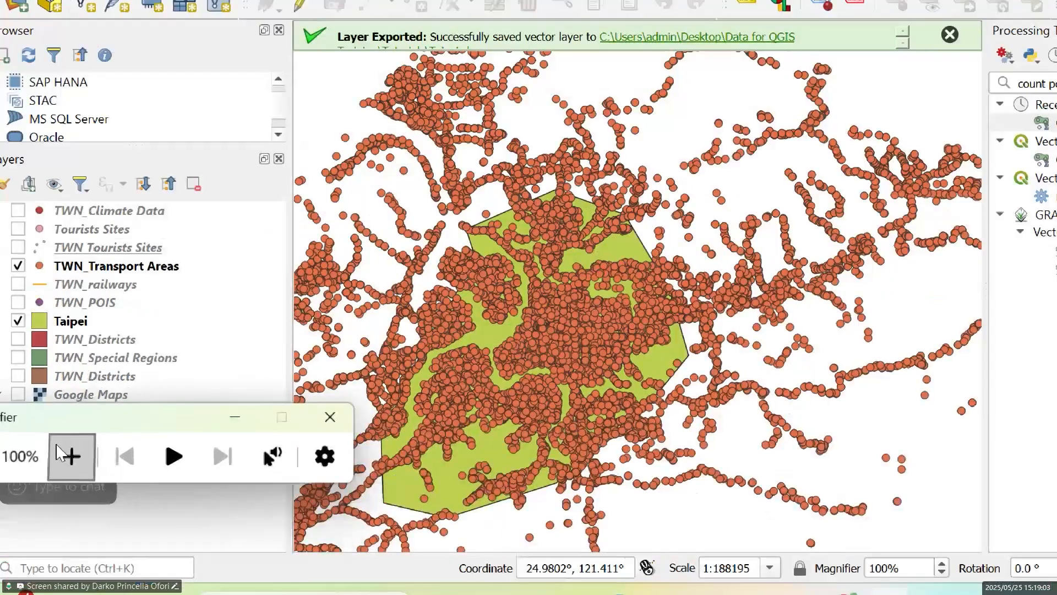
{"action": "left_click", "coordinate": [56, 443]}
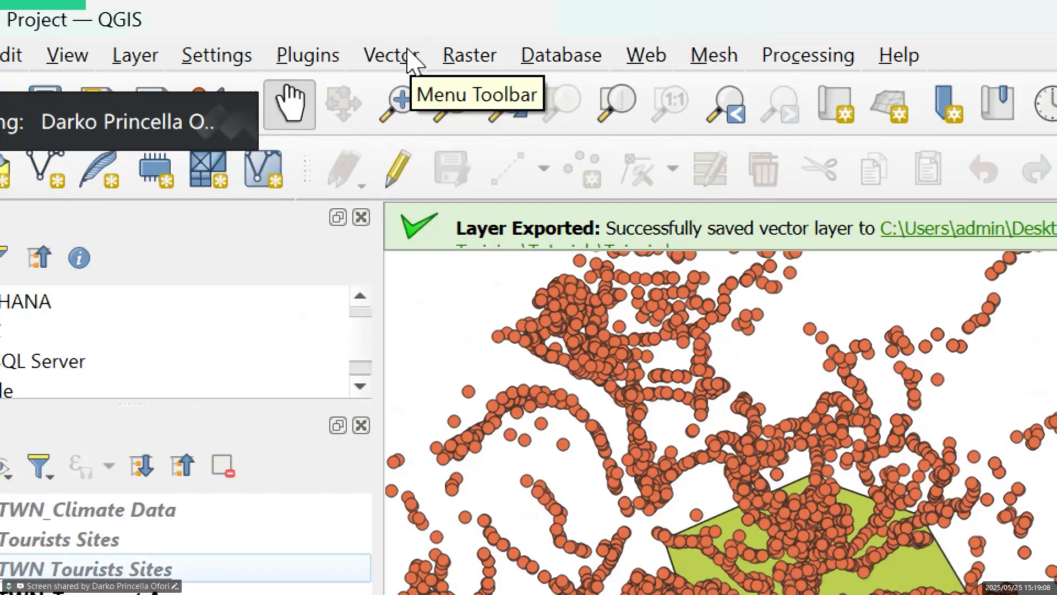
{"action": "left_click", "coordinate": [412, 61]}
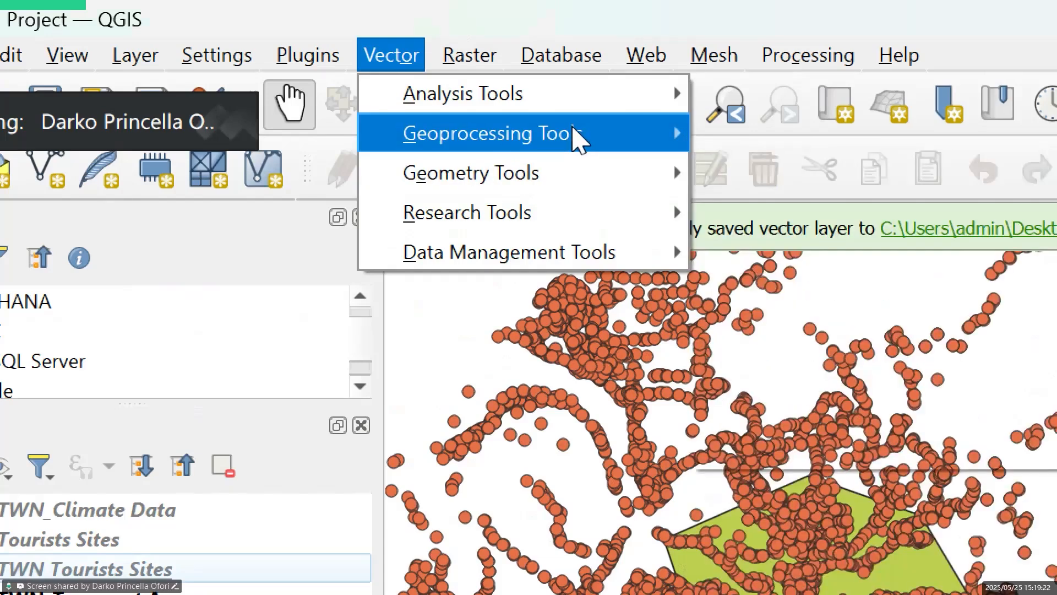
{"action": "mouse_move", "coordinate": [663, 144]}
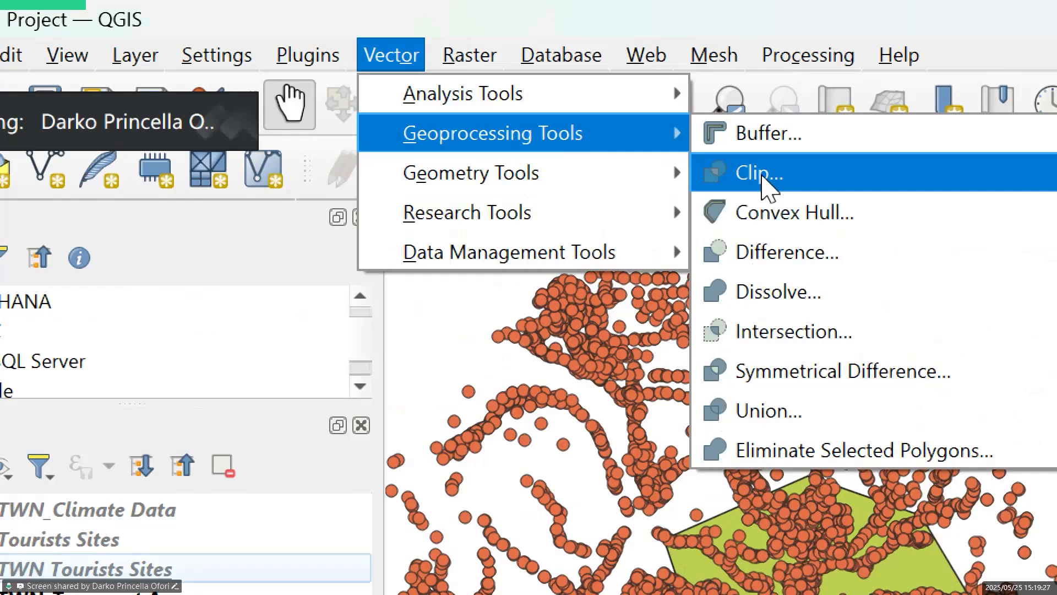
{"action": "left_click", "coordinate": [762, 176]}
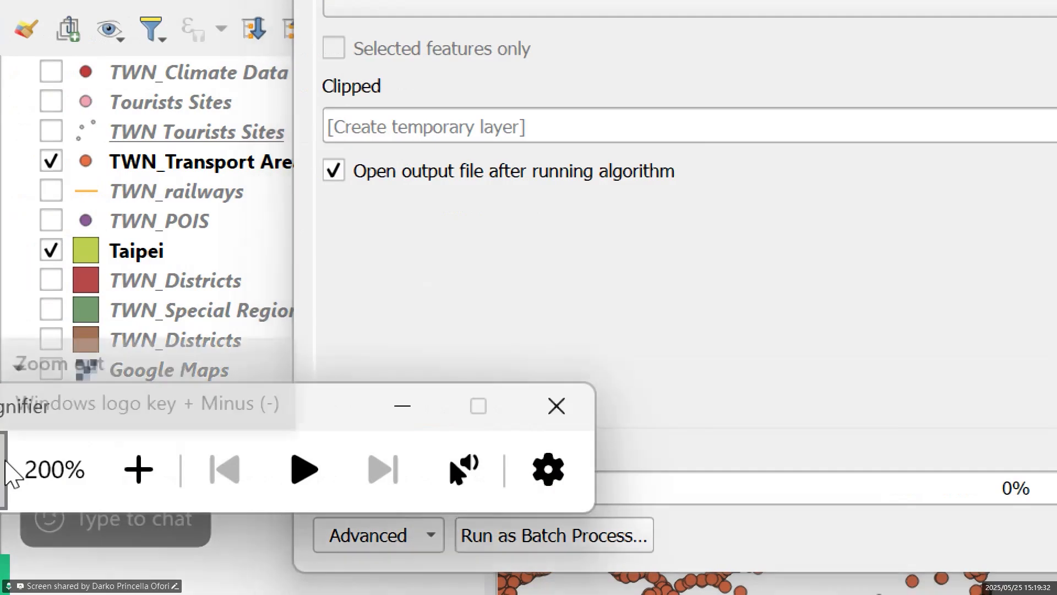
{"action": "left_click", "coordinate": [4, 468]}
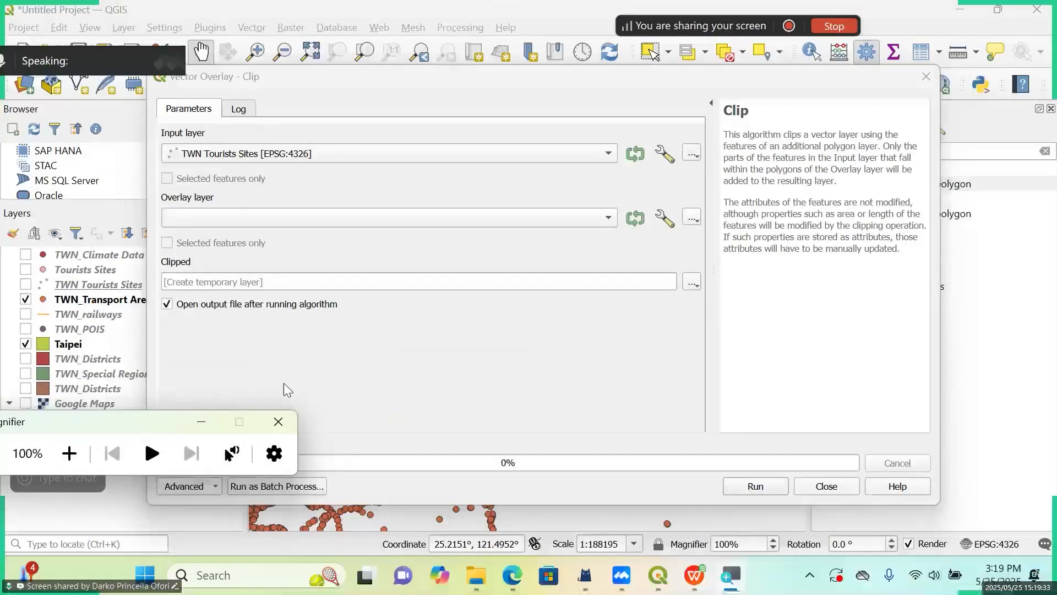
{"action": "left_click", "coordinate": [198, 424]}
Set the Clip input layer to TWN_Transport Areas and the overlay layer to Taipei.
{"action": "left_click_drag", "start_coordinate": [473, 80], "coordinate": [480, 108]}
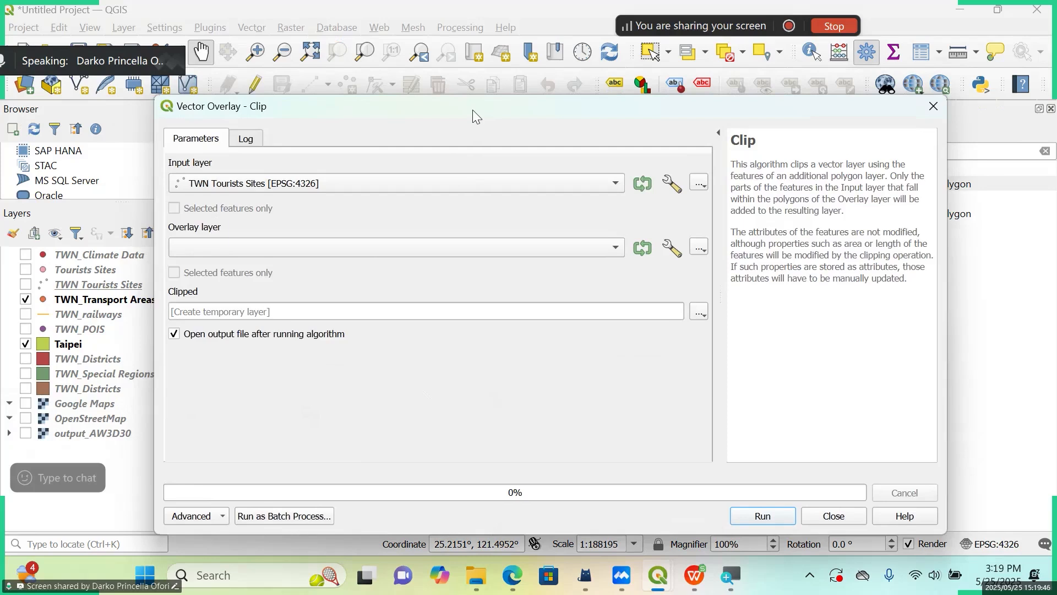
{"action": "left_click", "coordinate": [527, 185]}
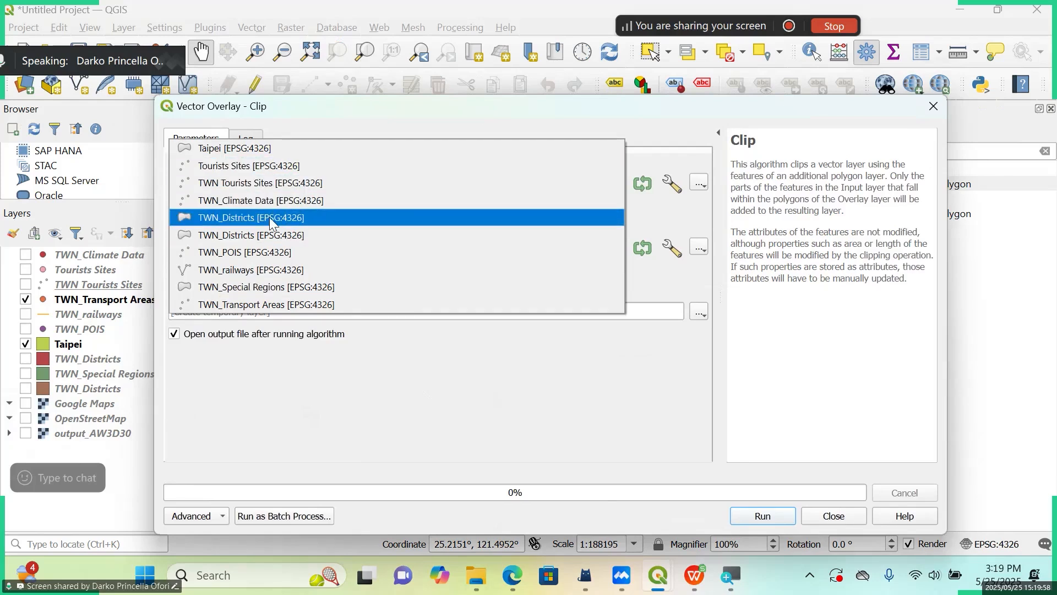
{"action": "left_click", "coordinate": [270, 302]}
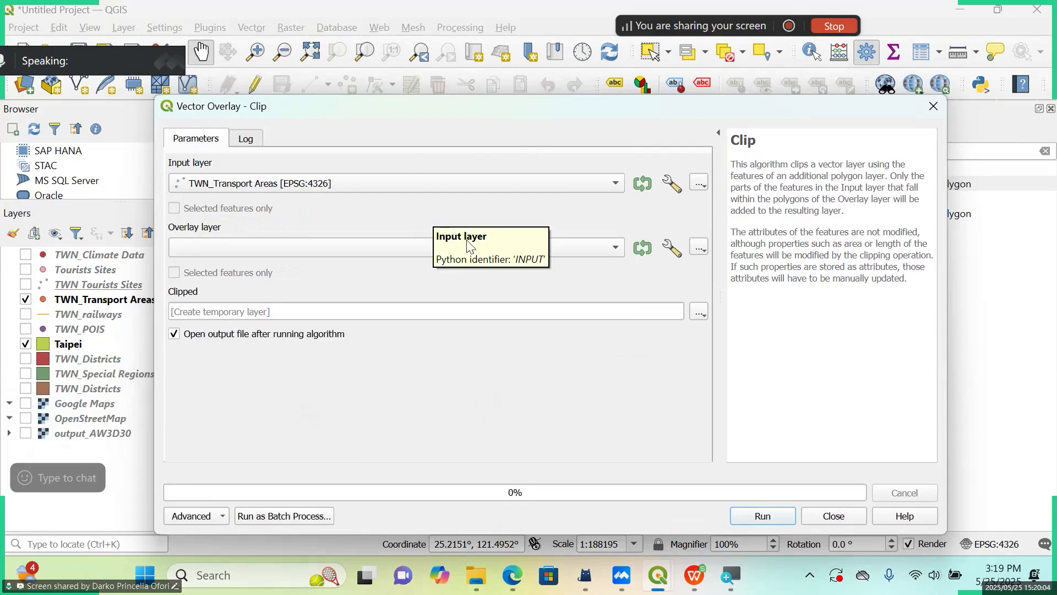
{"action": "left_click", "coordinate": [372, 246]}
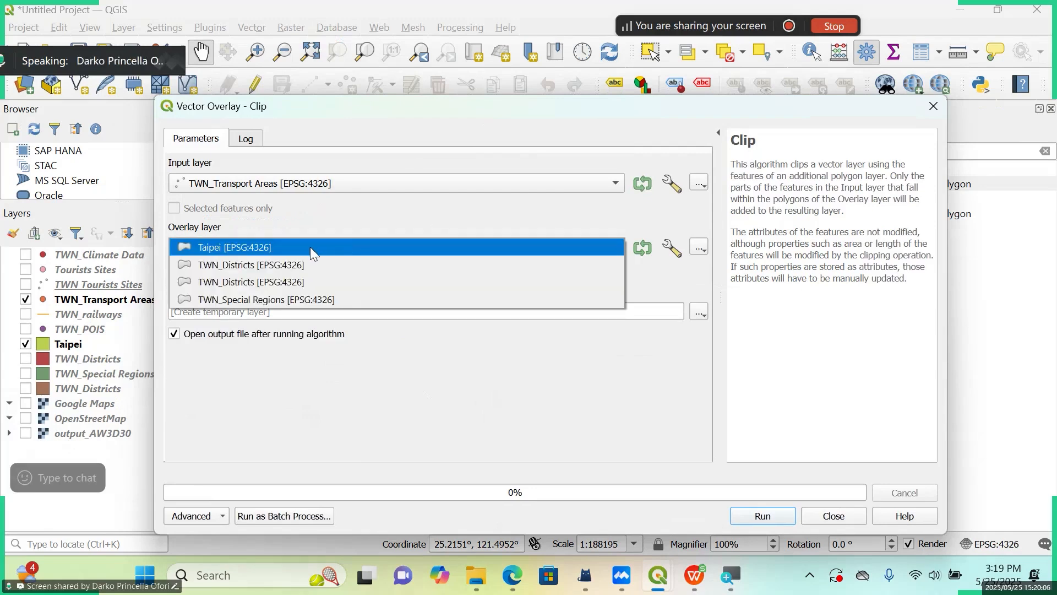
{"action": "left_click", "coordinate": [311, 249]}
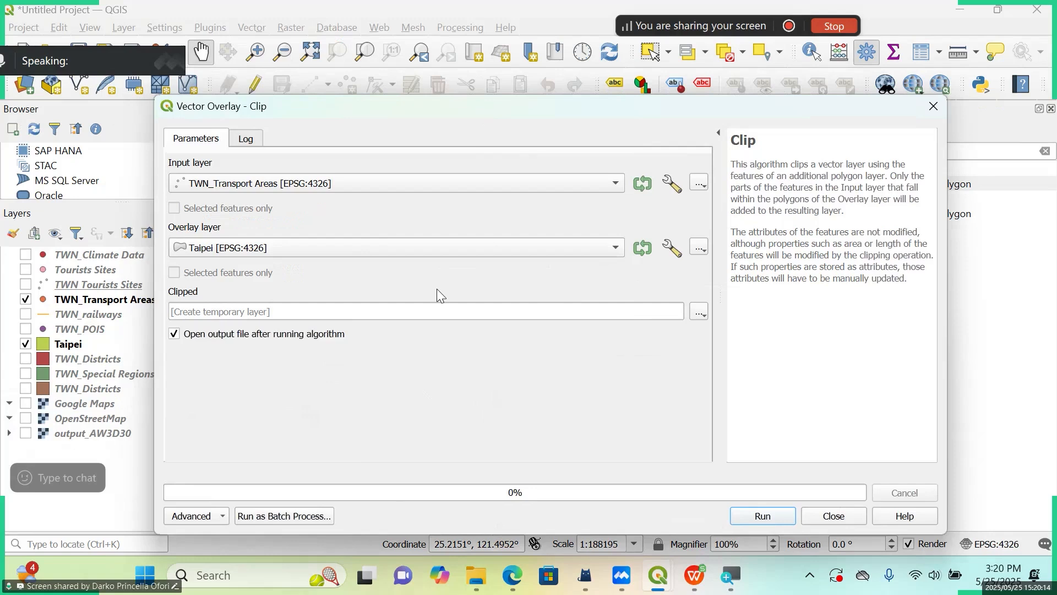
Set the clipped output to a GeoPackage file named Transport_Areas_Taipei in the Tutorials folder.
{"action": "left_click", "coordinate": [700, 311]}
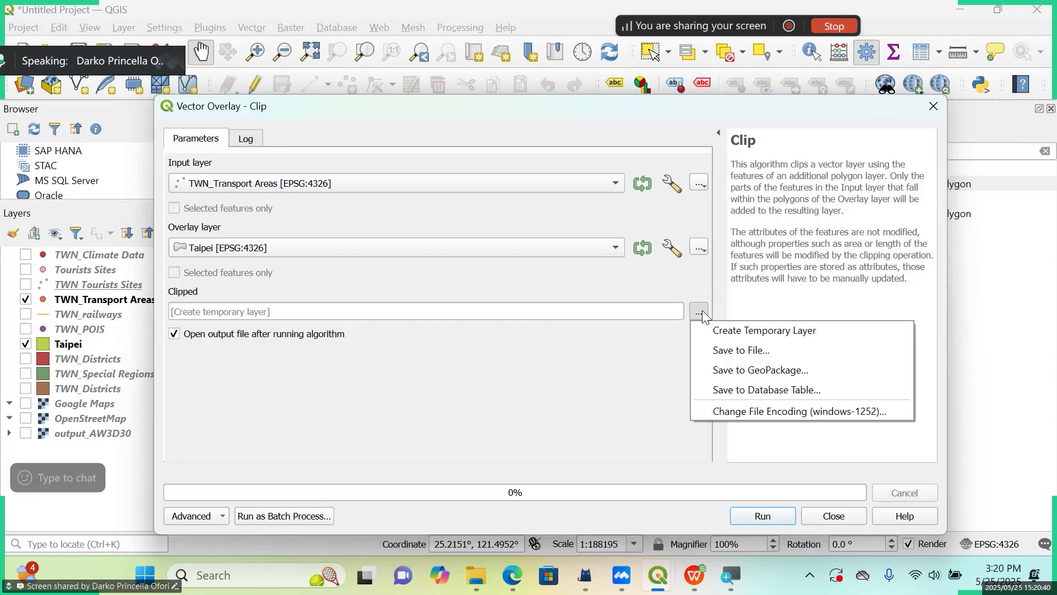
{"action": "left_click", "coordinate": [774, 351]}
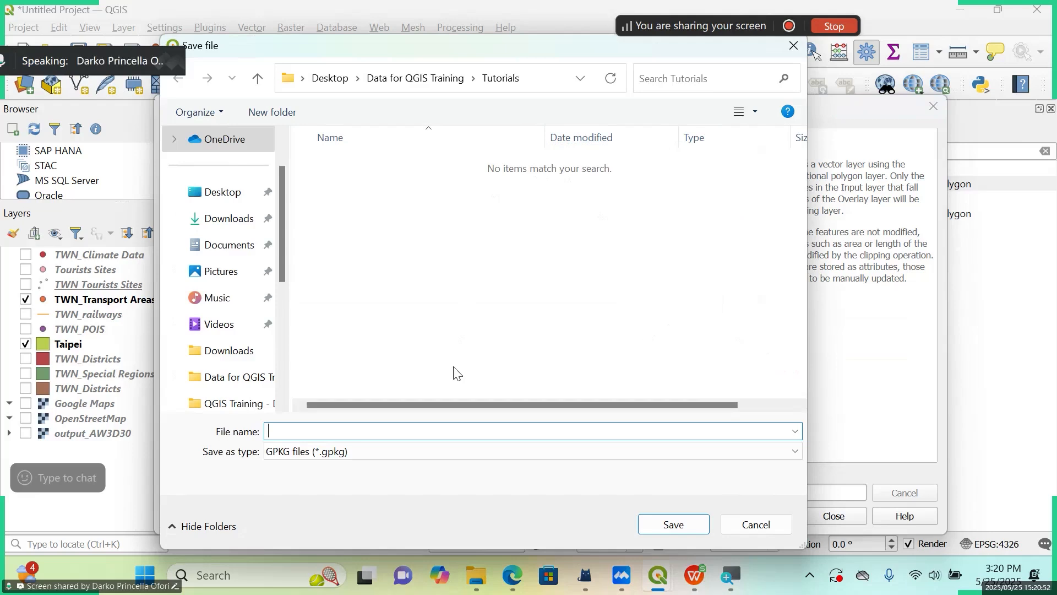
{"action": "type", "text": "Tra"}
{"action": "type", "text": "nsport"}
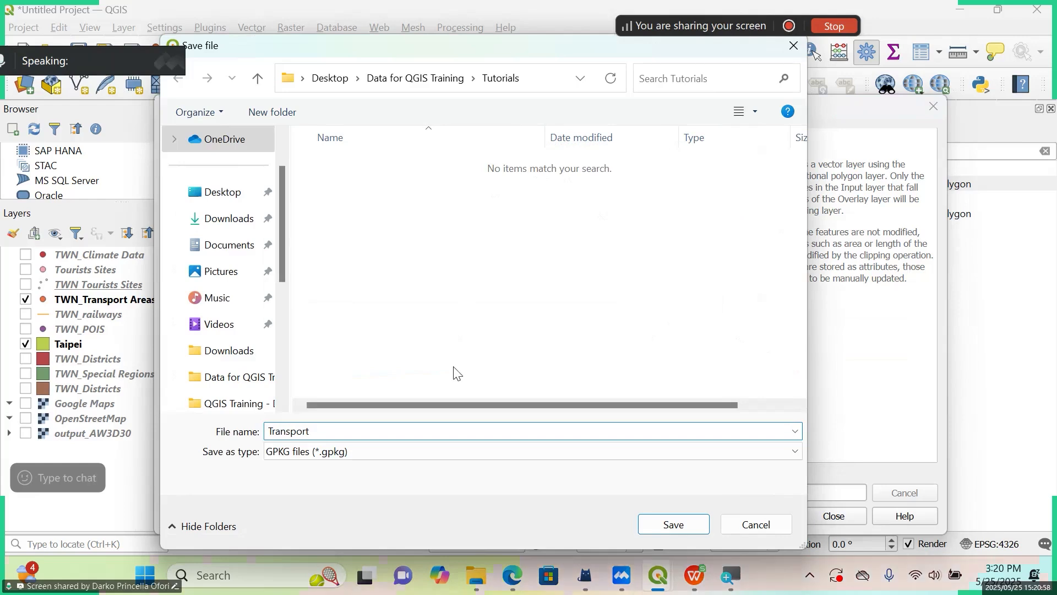
{"action": "type", "text": "_Areas"}
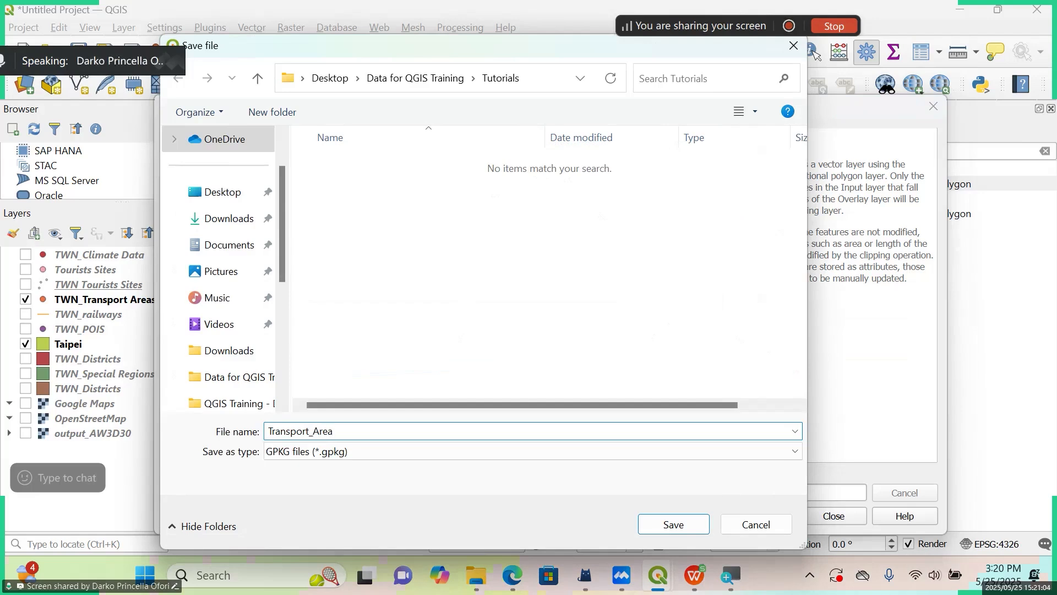
{"action": "type", "text": "_Taipei"}
{"action": "left_click", "coordinate": [679, 530]}
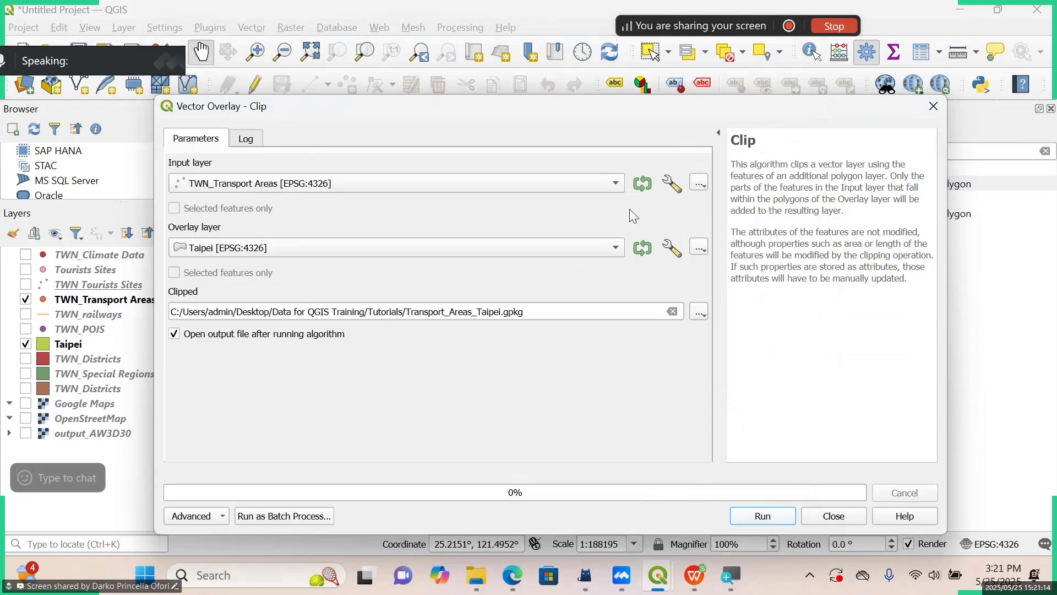
Run the clip and hide the original TWN_Transport Areas layer to inspect the clipped points, closing the Clip dialog.
{"action": "left_click_drag", "start_coordinate": [484, 107], "coordinate": [1054, 190]}
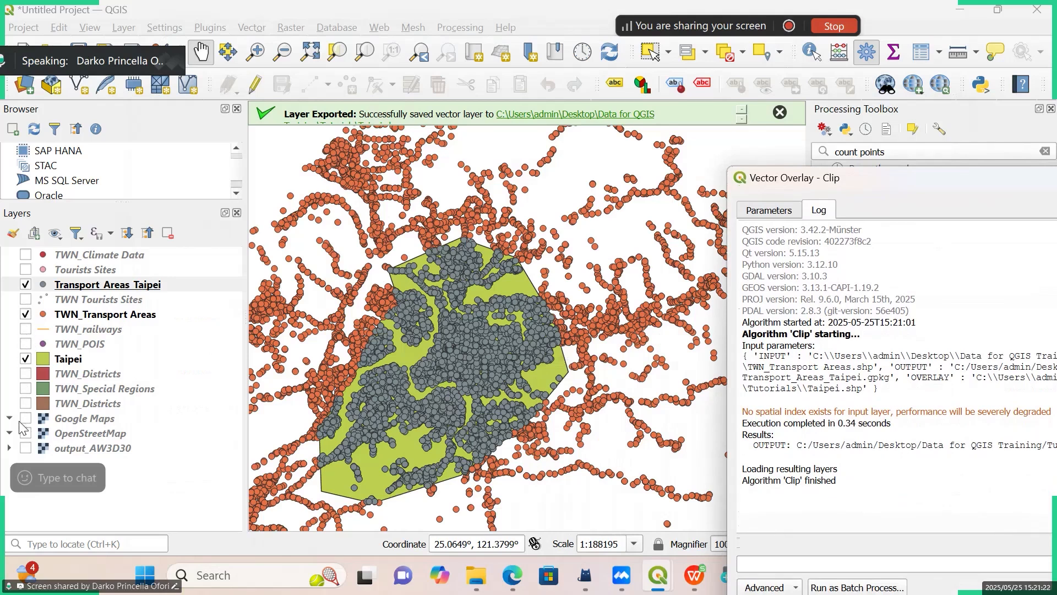
{"action": "left_click", "coordinate": [24, 313]}
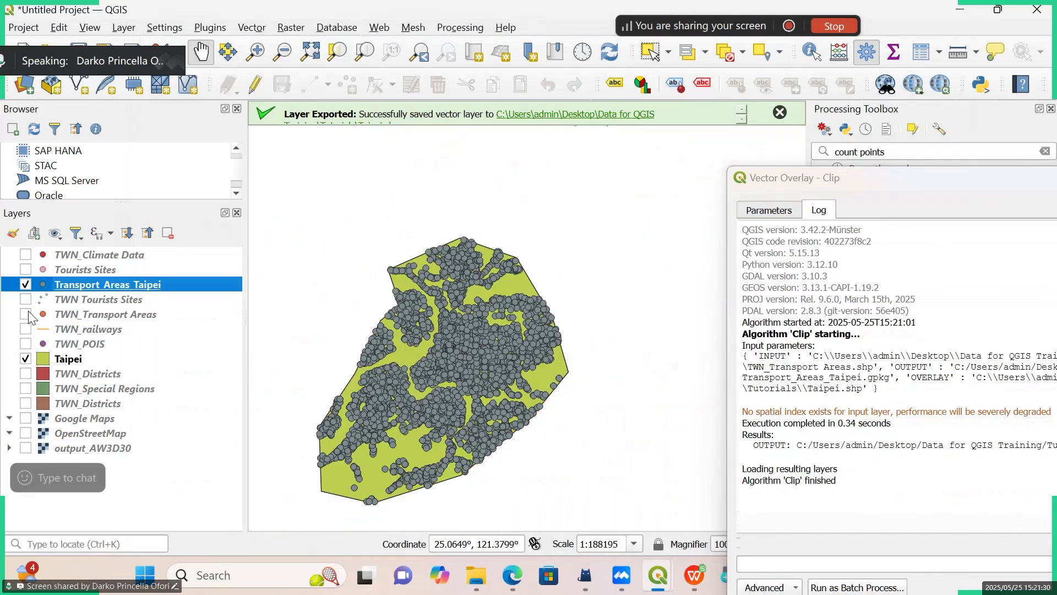
{"action": "scroll", "coordinate": [422, 414], "scroll_direction": "up", "scroll_amount": 1}
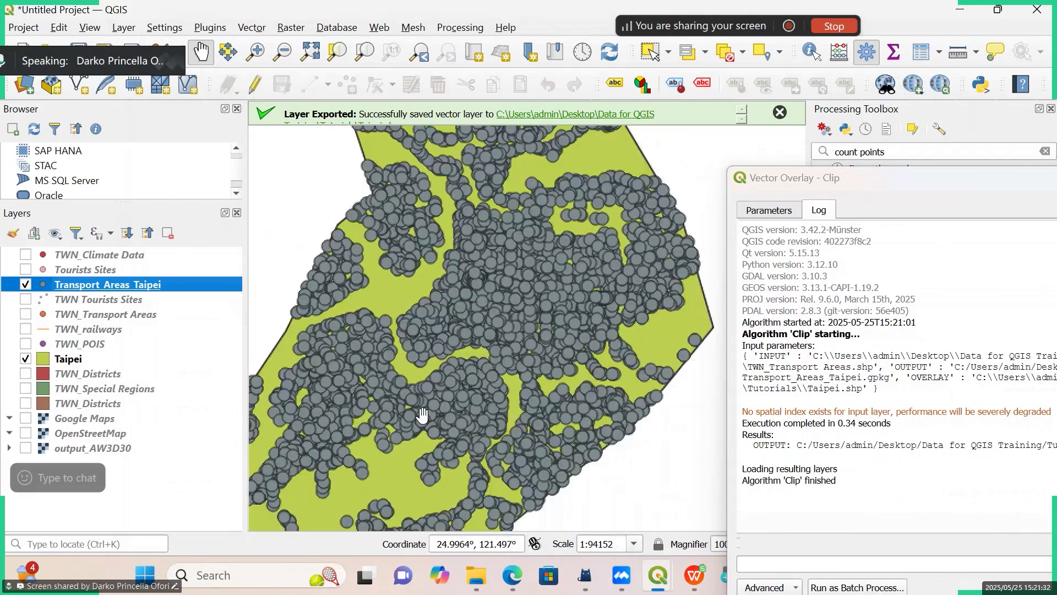
{"action": "left_click_drag", "start_coordinate": [838, 183], "coordinate": [732, 114]}
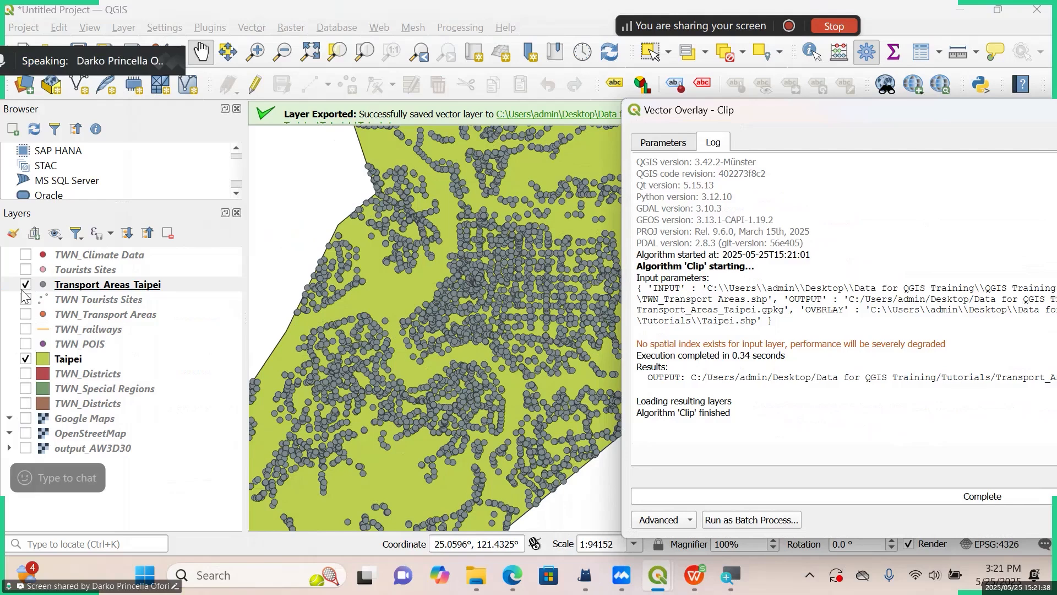
{"action": "left_click_drag", "start_coordinate": [837, 110], "coordinate": [321, 119]}
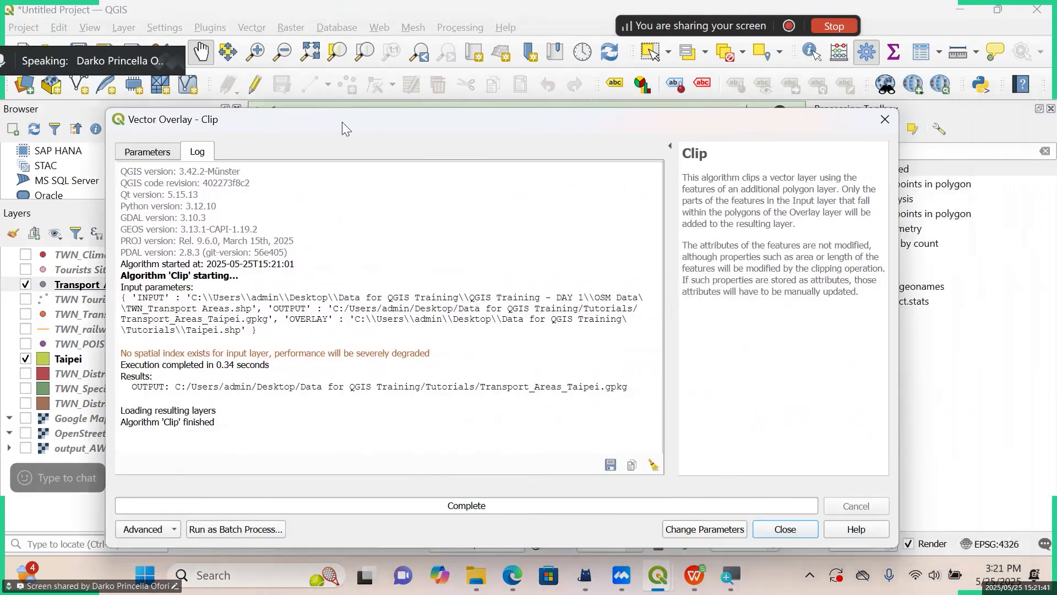
{"action": "left_click", "coordinate": [883, 122]}
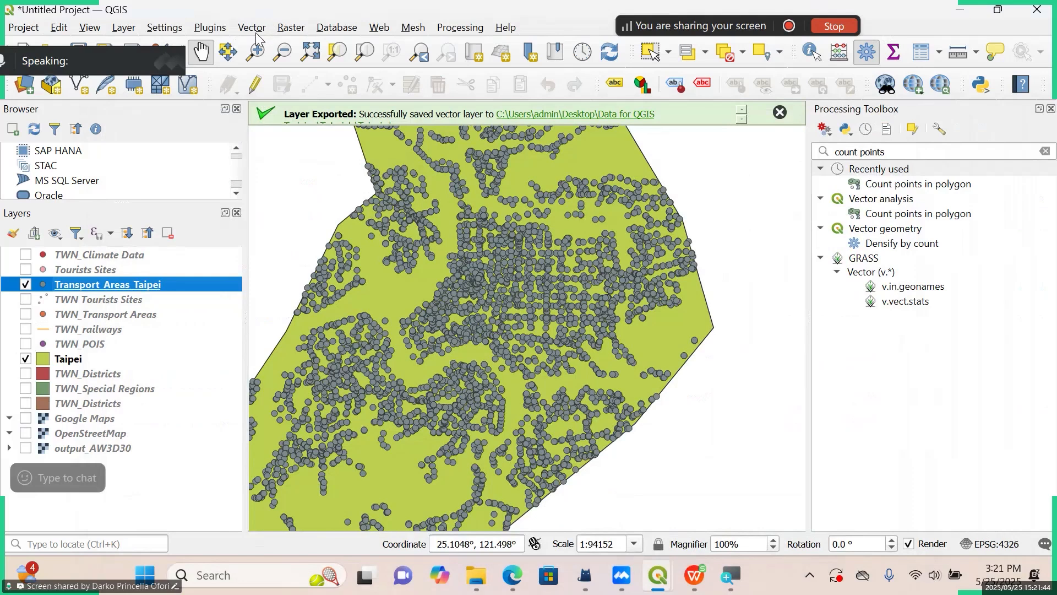
Reopen the Clip tool with TWN_Transport Areas as the input layer and Taipei as the overlay layer.
{"action": "left_click", "coordinate": [254, 28]}
{"action": "mouse_move", "coordinate": [315, 73]}
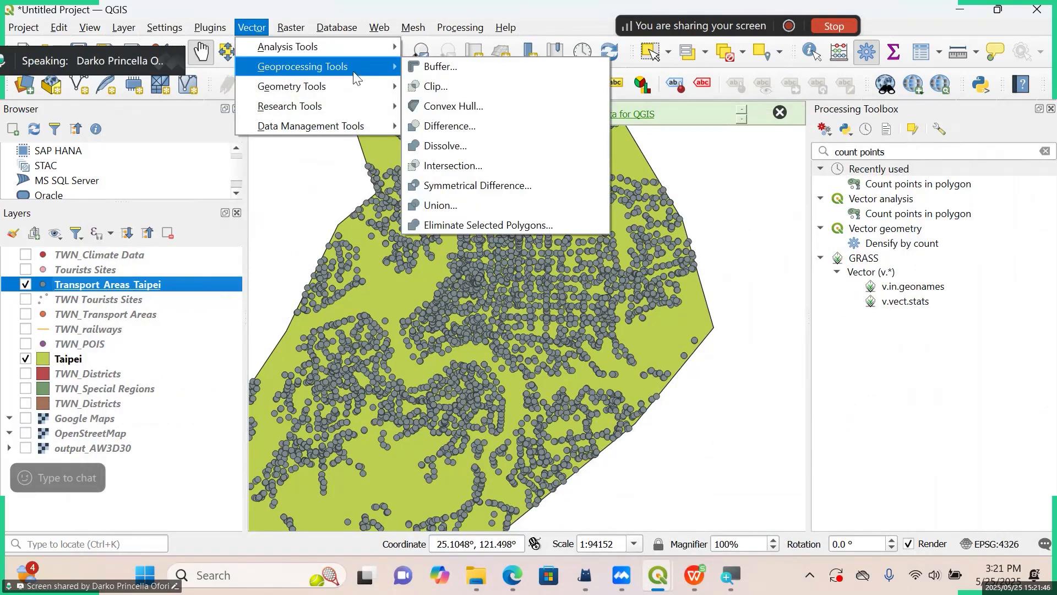
{"action": "left_click", "coordinate": [432, 87]}
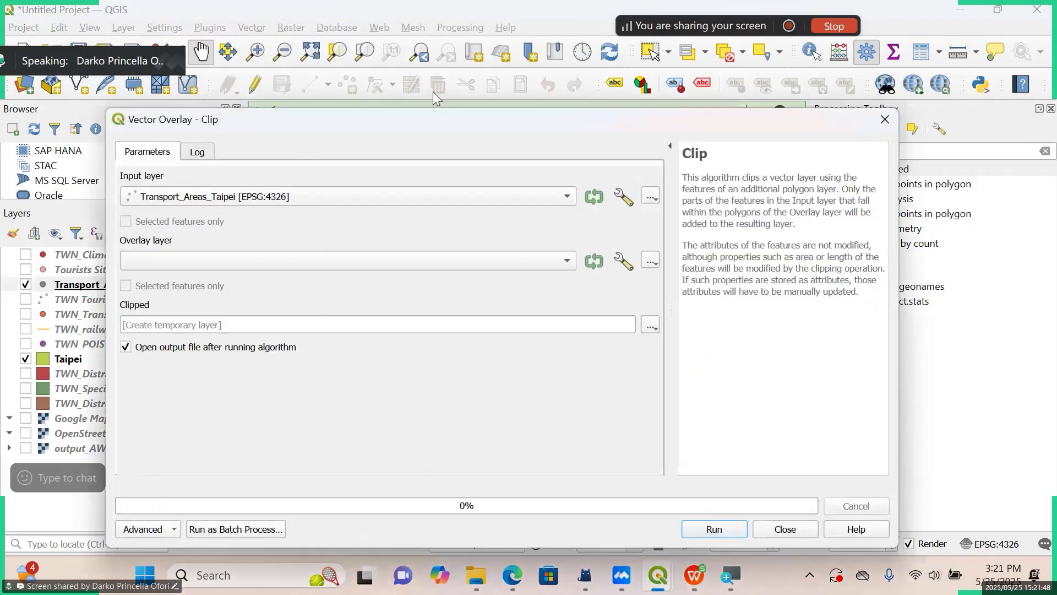
{"action": "left_click", "coordinate": [364, 200]}
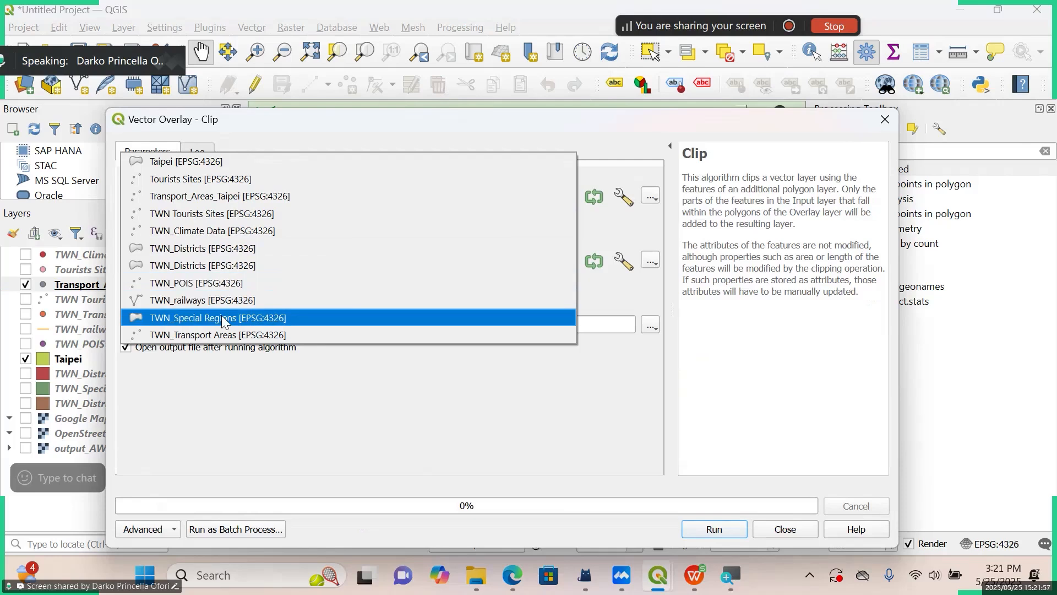
{"action": "left_click", "coordinate": [234, 334]}
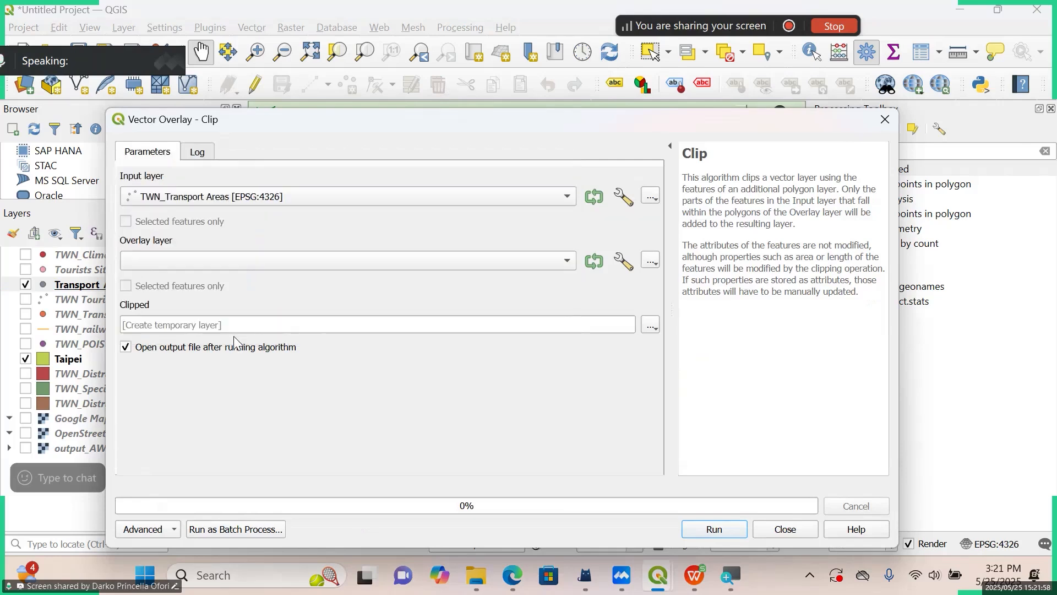
{"action": "left_click", "coordinate": [293, 260]}
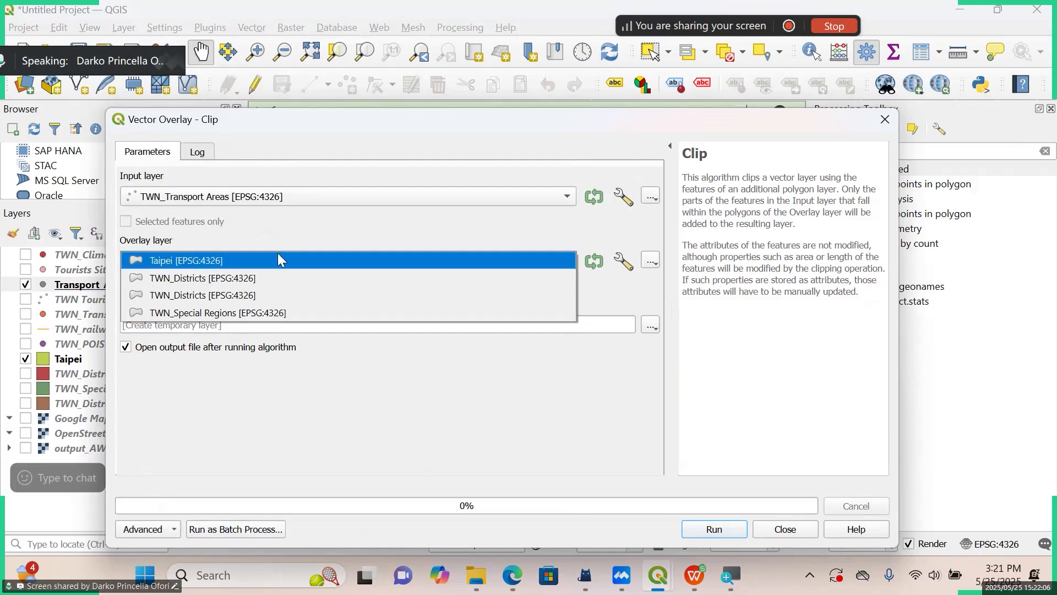
{"action": "left_click", "coordinate": [277, 256]}
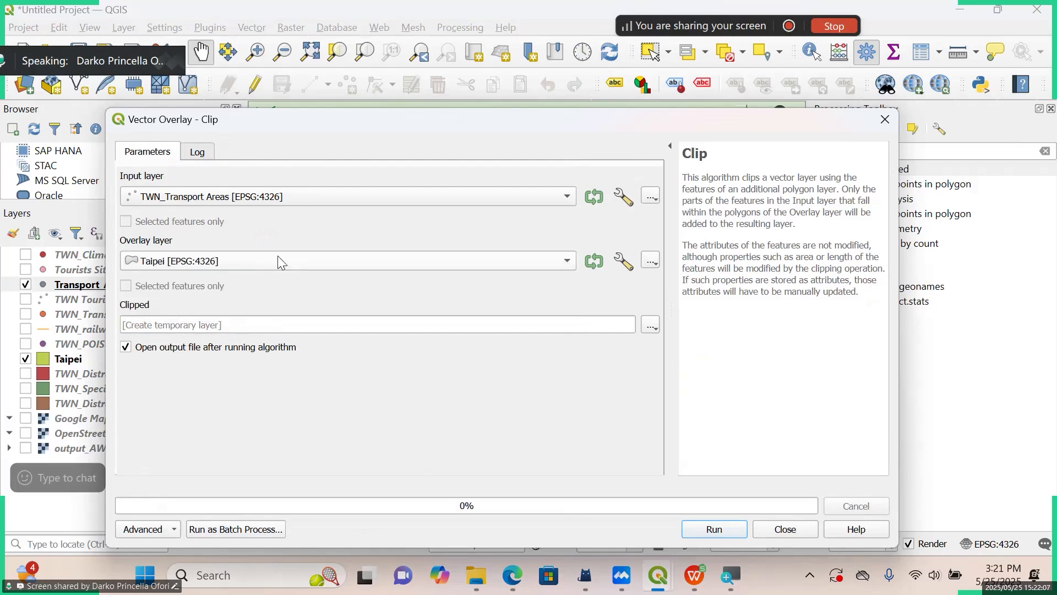
{"action": "left_click", "coordinate": [651, 329]}
{"action": "left_click", "coordinate": [674, 366]}
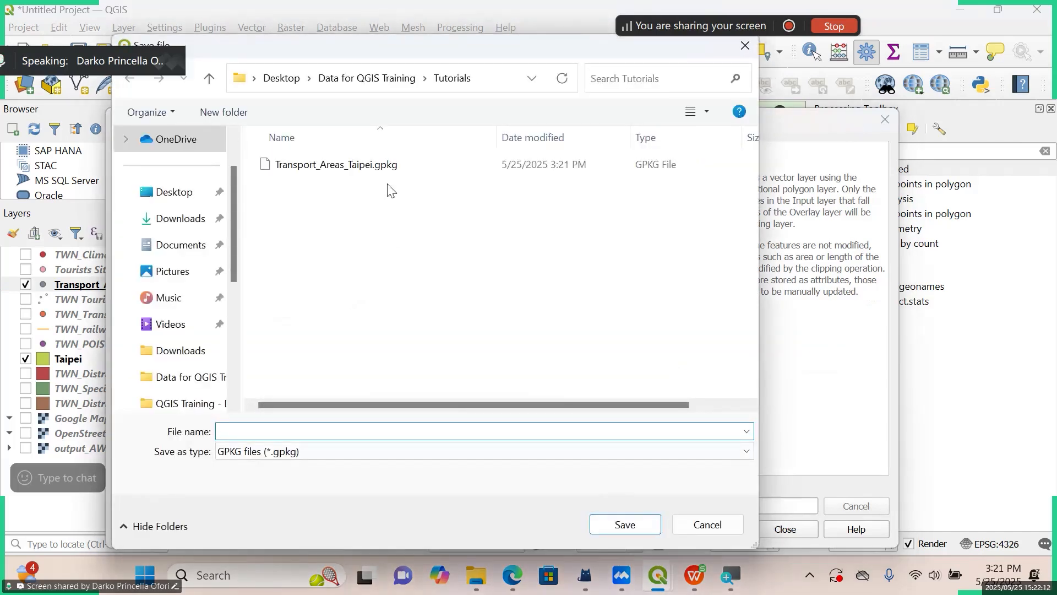
{"action": "left_click", "coordinate": [394, 168]}
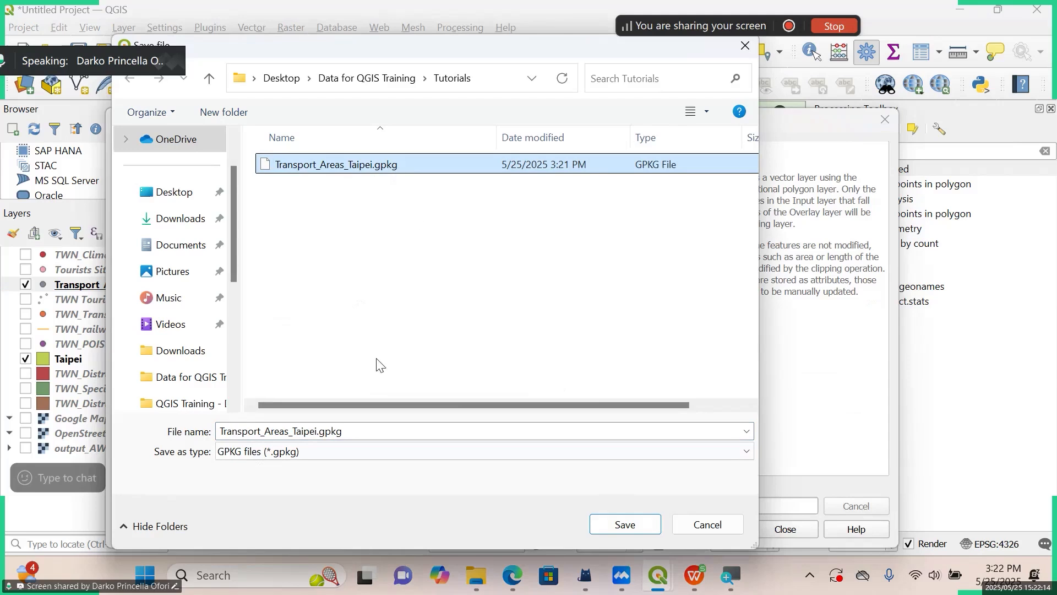
{"action": "left_click", "coordinate": [386, 437]}
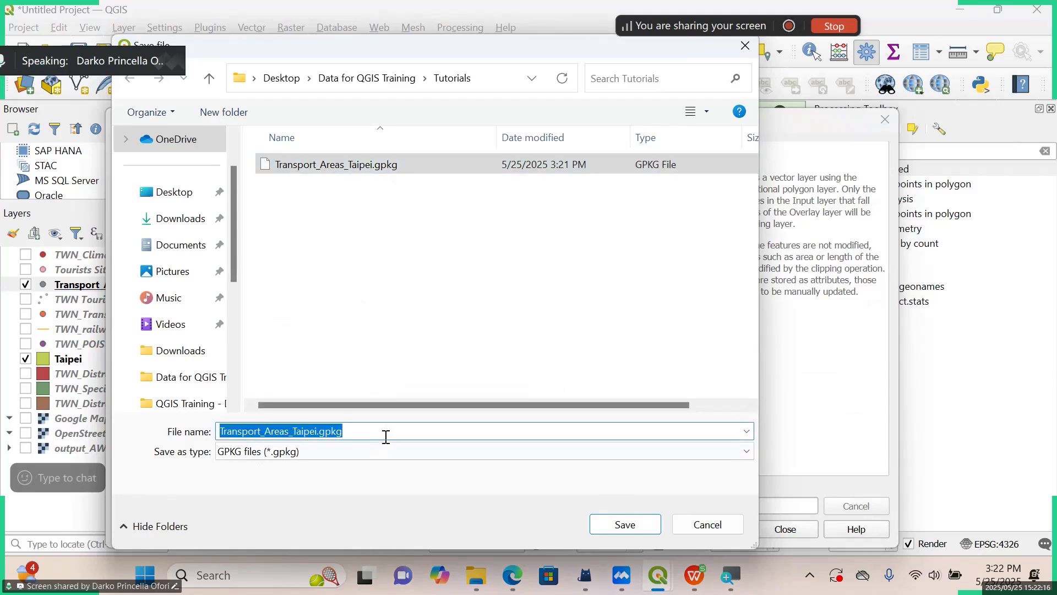
{"action": "left_click", "coordinate": [386, 435]}
{"action": "key", "text": "BackSpace"}
{"action": "key", "text": "BackSpace"}
{"action": "key", "text": "BackSpace"}
{"action": "key", "text": "BackSpace"}
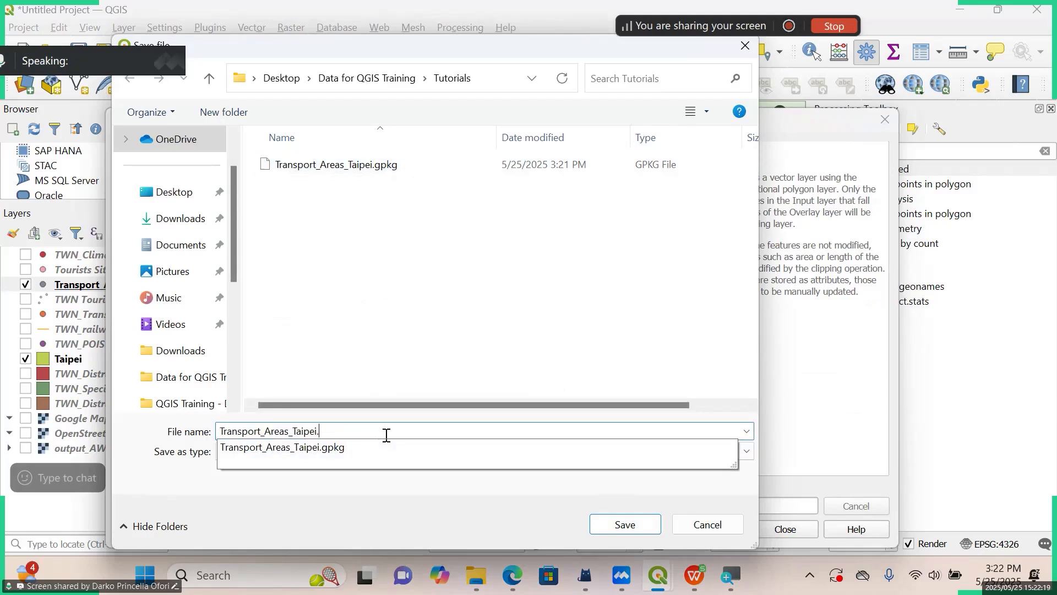
{"action": "key", "text": "BackSpace"}
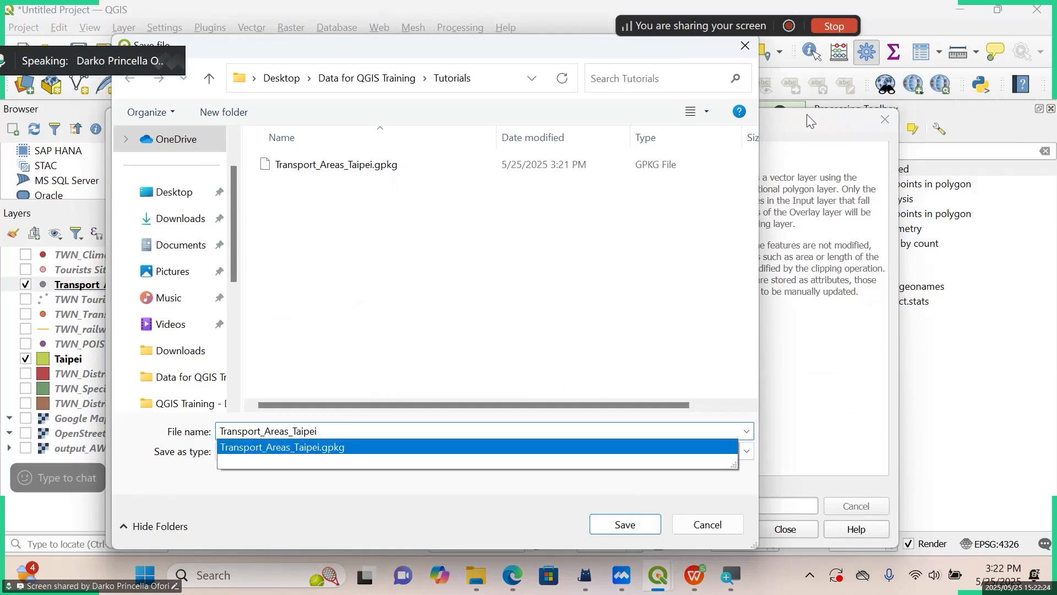
{"action": "left_click", "coordinate": [756, 44]}
{"action": "left_click", "coordinate": [756, 44]}
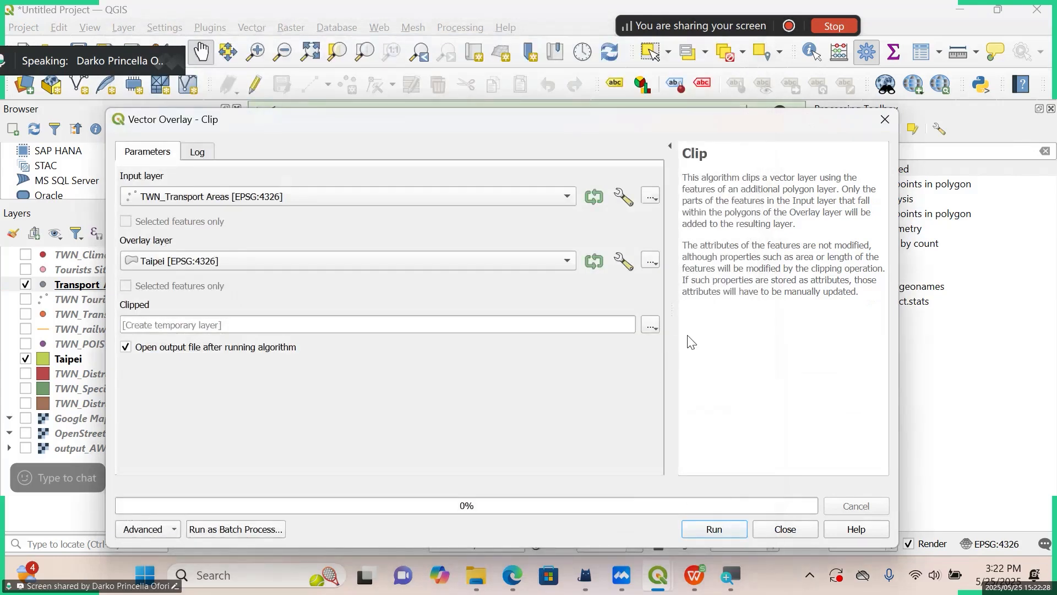
Run the clip of TWN_Transport Areas by Taipei to a temporary layer and close the Clip dialog.
{"action": "left_click", "coordinate": [733, 530]}
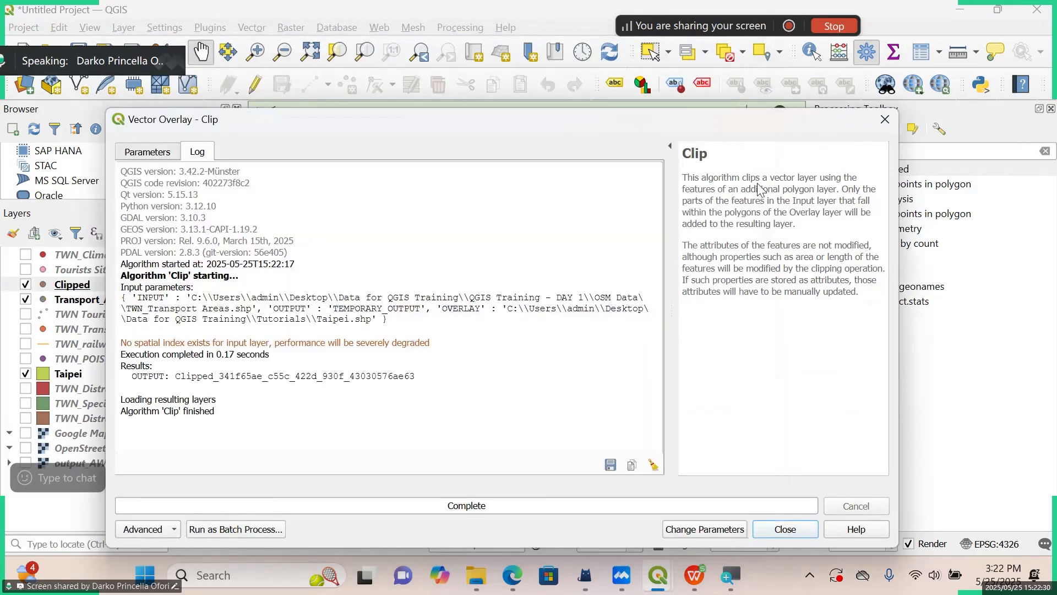
{"action": "left_click_drag", "start_coordinate": [821, 116], "coordinate": [737, 306]}
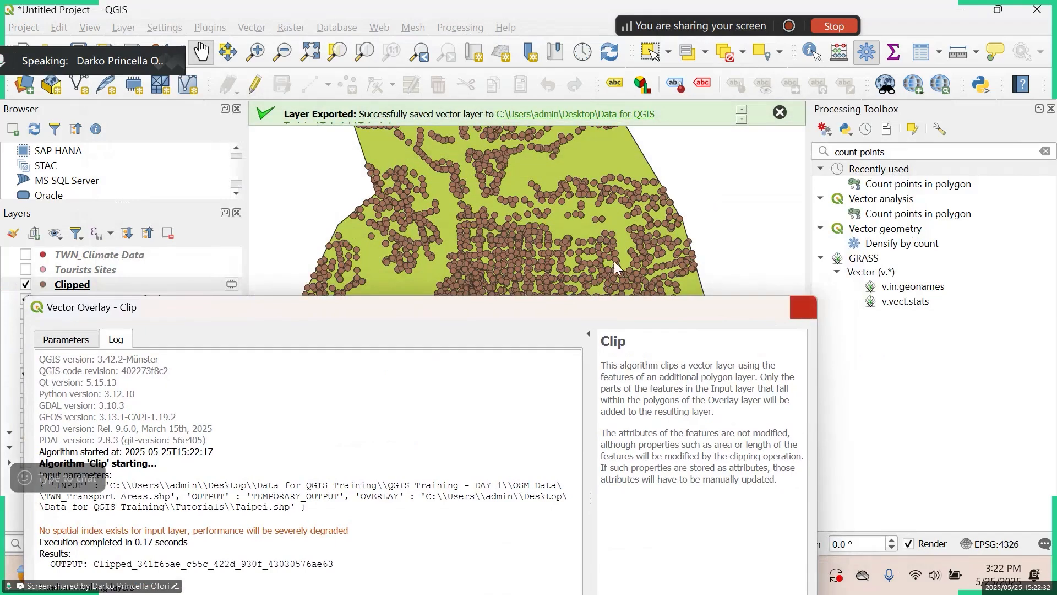
{"action": "left_click", "coordinate": [800, 310]}
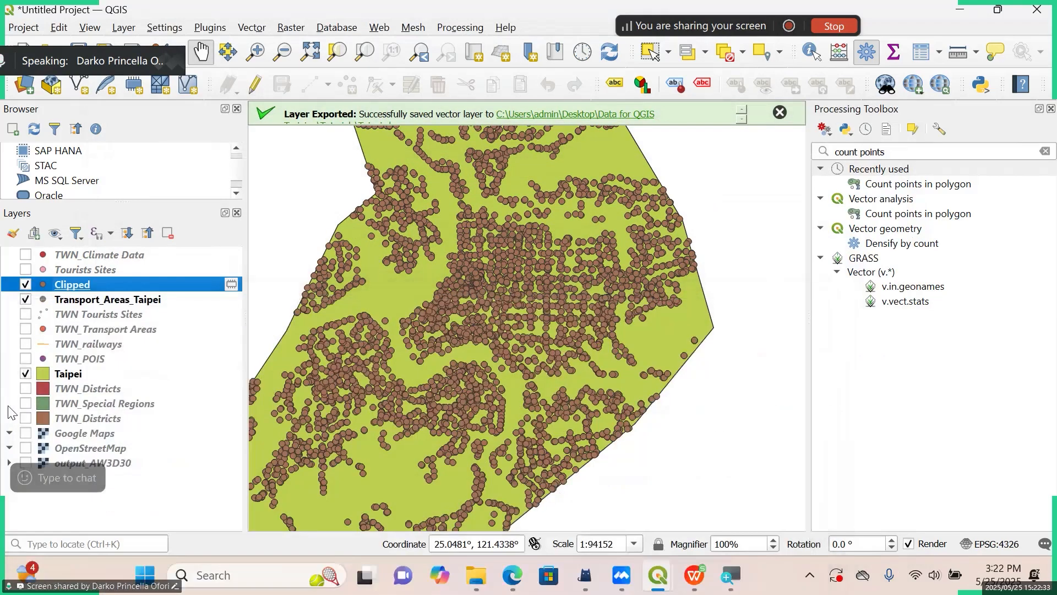
Compare the clipped points with the original TWN_Transport Areas layer by briefly showing it, and inspect the points across the Taipei polygon.
{"action": "left_click", "coordinate": [26, 315]}
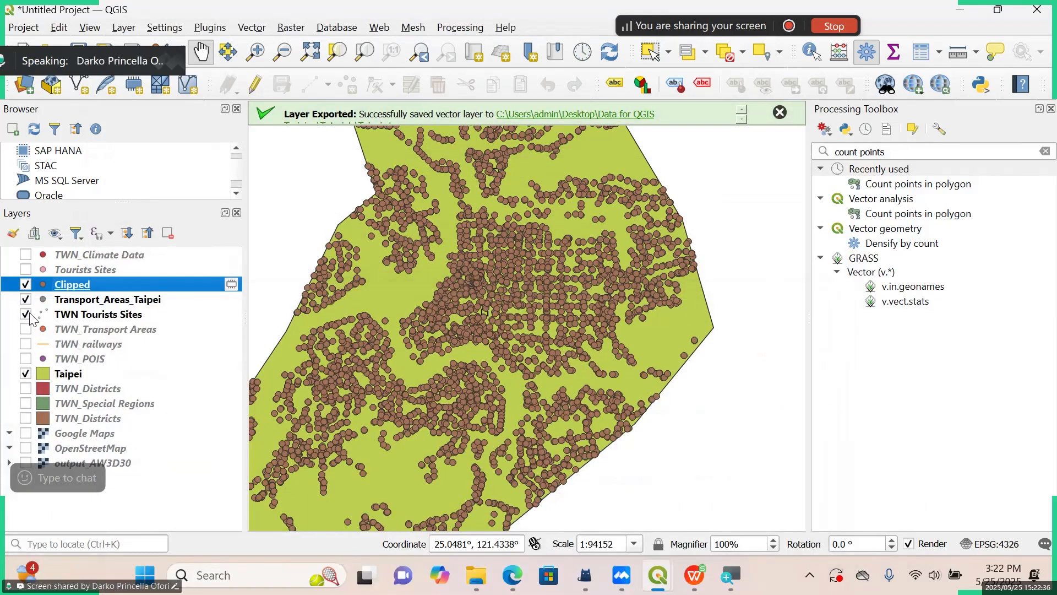
{"action": "left_click", "coordinate": [26, 314]}
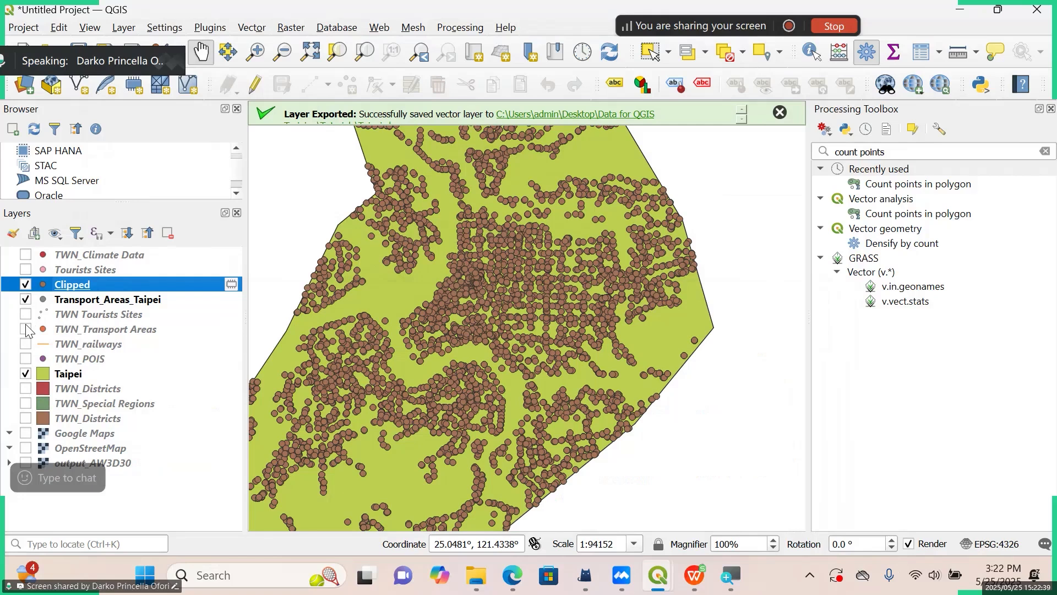
{"action": "left_click", "coordinate": [26, 330]}
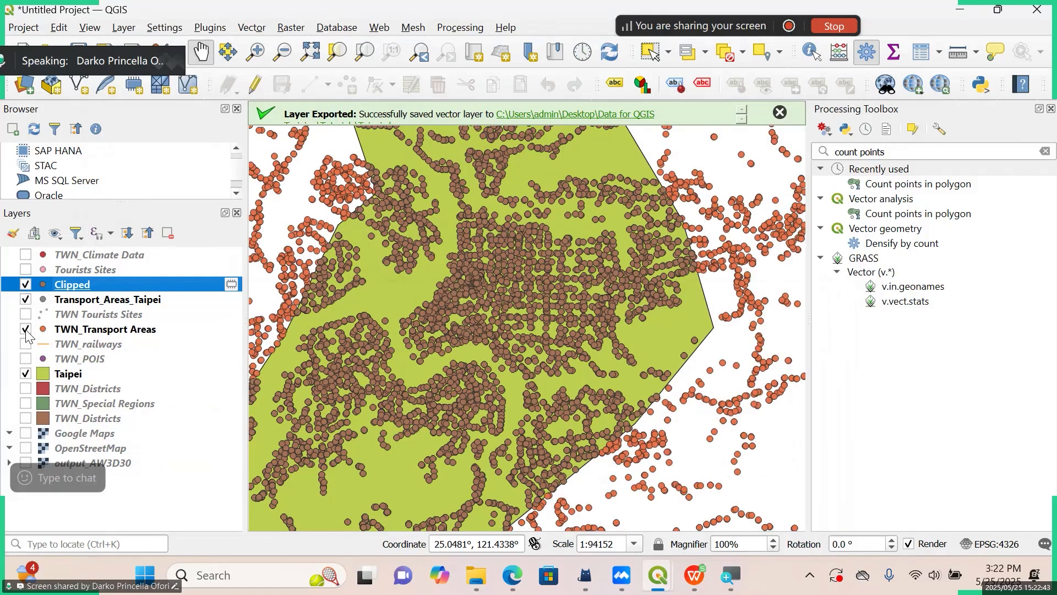
{"action": "left_click", "coordinate": [26, 330]}
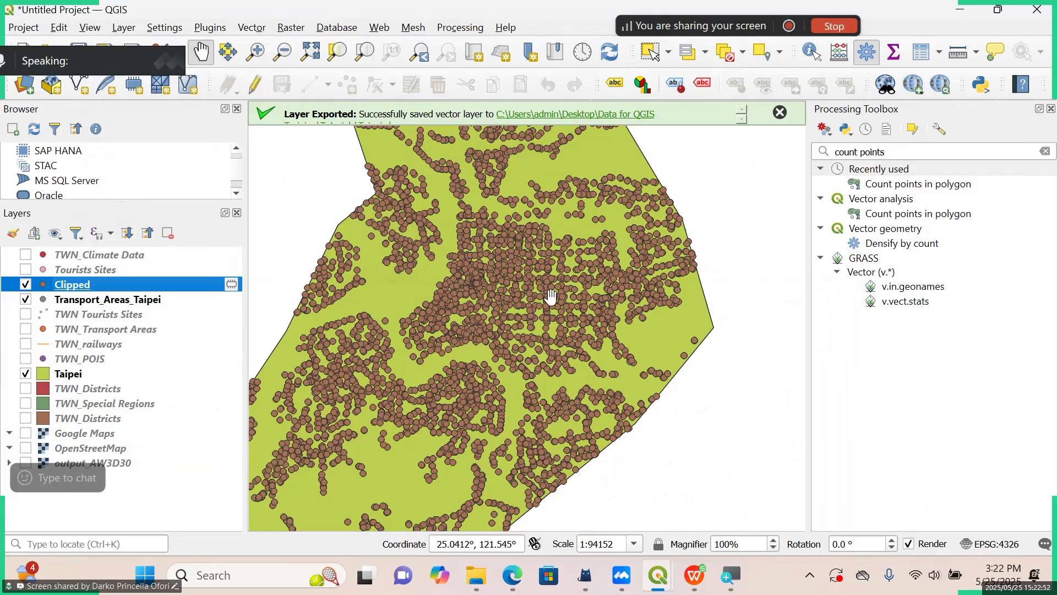
{"action": "scroll", "coordinate": [622, 209], "scroll_direction": "down", "scroll_amount": 2}
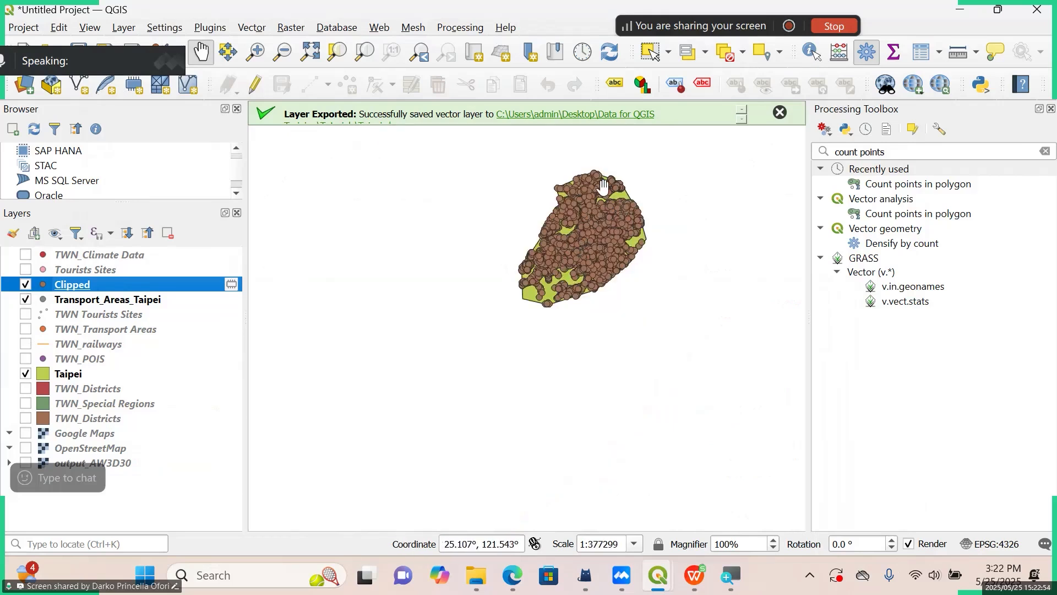
{"action": "scroll", "coordinate": [592, 182], "scroll_direction": "up", "scroll_amount": 1}
{"action": "scroll", "coordinate": [592, 182], "scroll_direction": "up", "scroll_amount": 2}
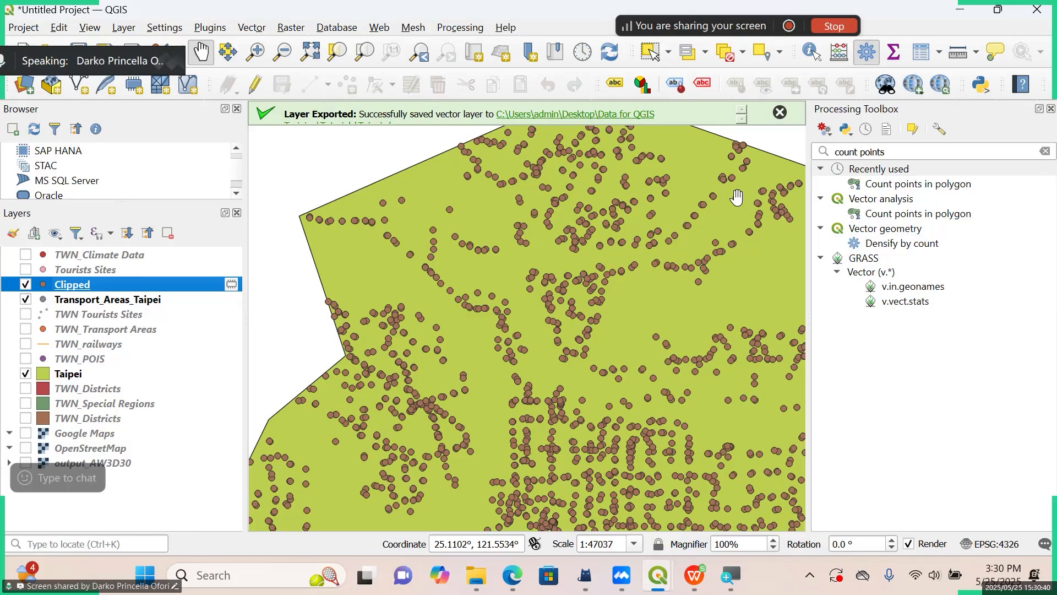
Hide the Clipped and Transport_Areas_Taipei layers so only the Taipei polygon is displayed.
{"action": "left_click", "coordinate": [26, 285]}
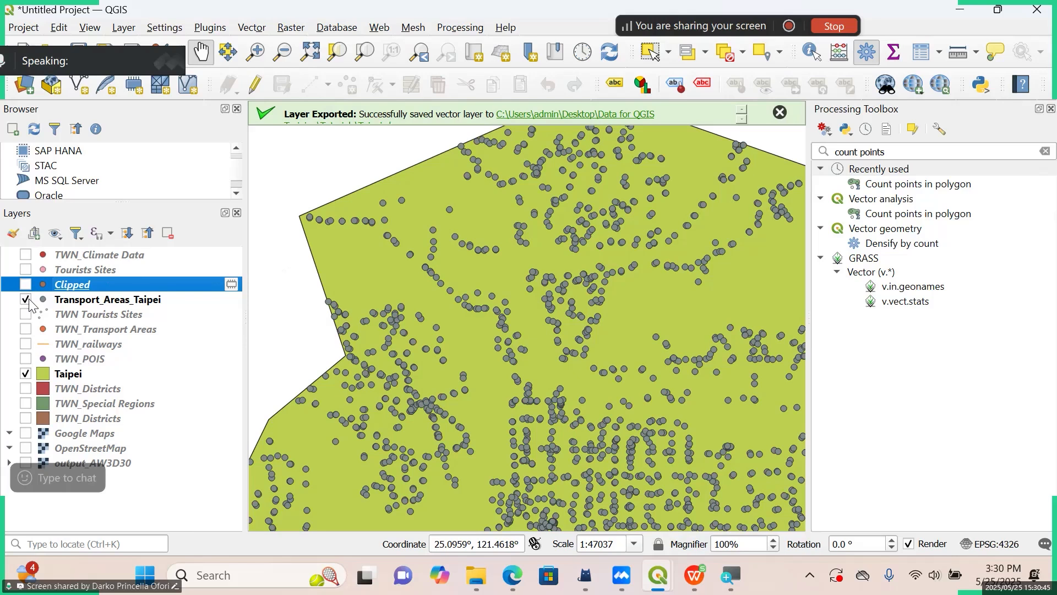
{"action": "left_click", "coordinate": [26, 299]}
{"action": "left_click", "coordinate": [142, 301]}
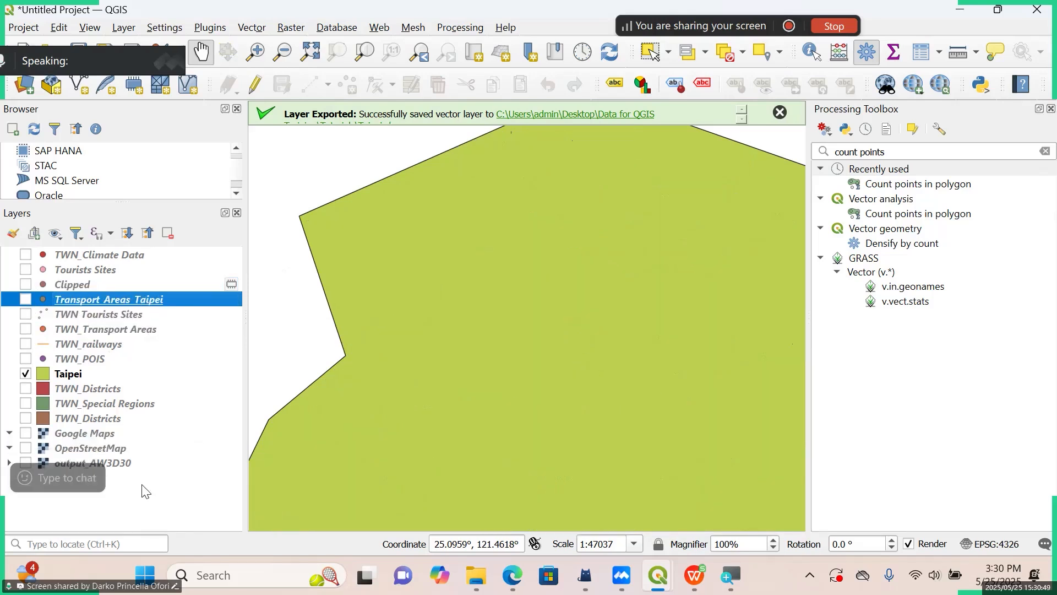
Remove the Google Maps and OpenStreetMap layers from the project.
{"action": "right_click", "coordinate": [100, 434]}
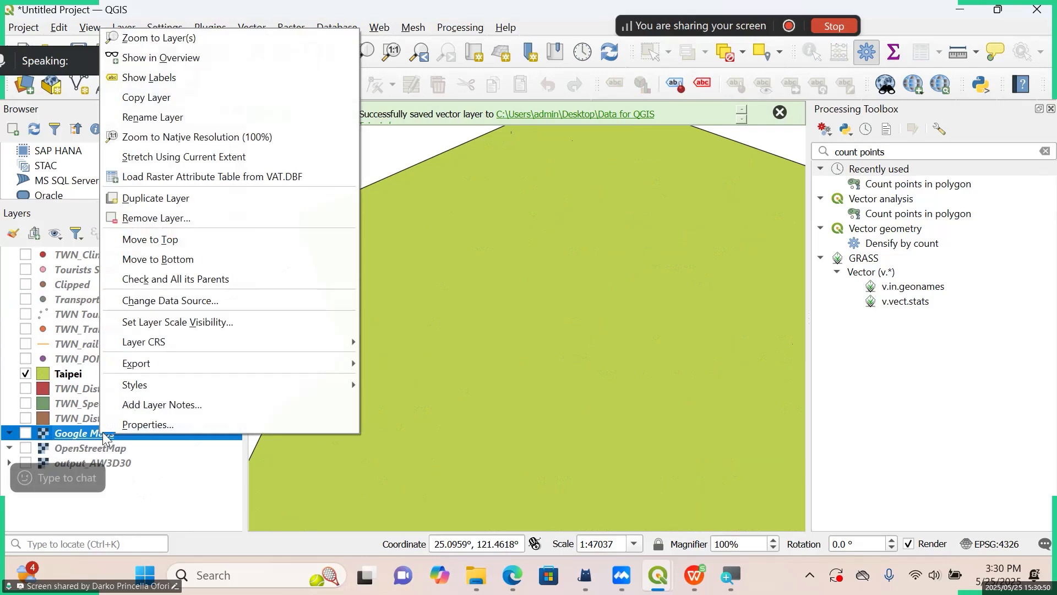
{"action": "left_click", "coordinate": [208, 218]}
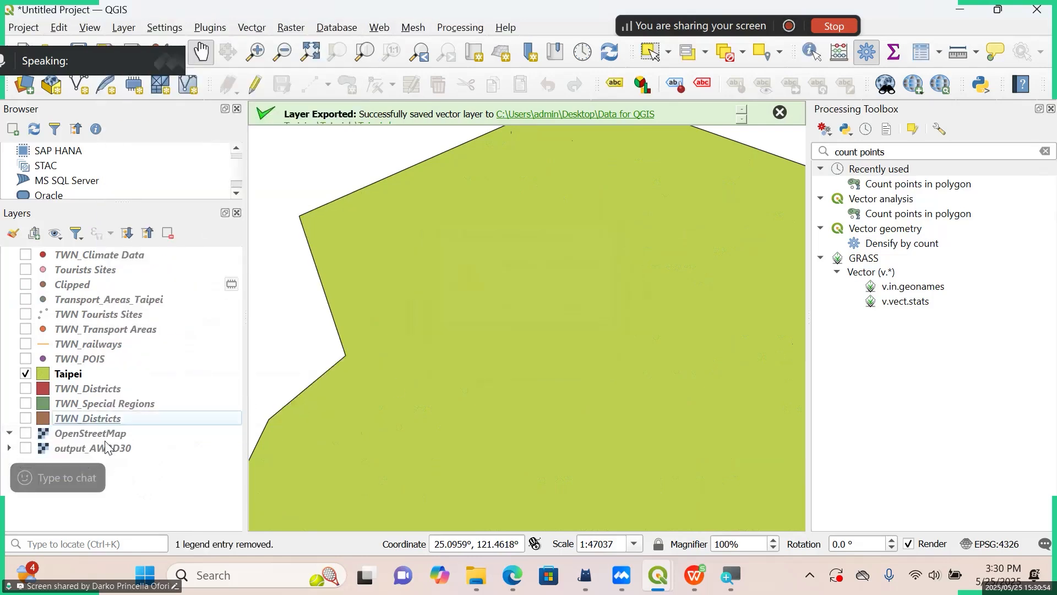
{"action": "right_click", "coordinate": [104, 442]}
{"action": "right_click", "coordinate": [77, 434]}
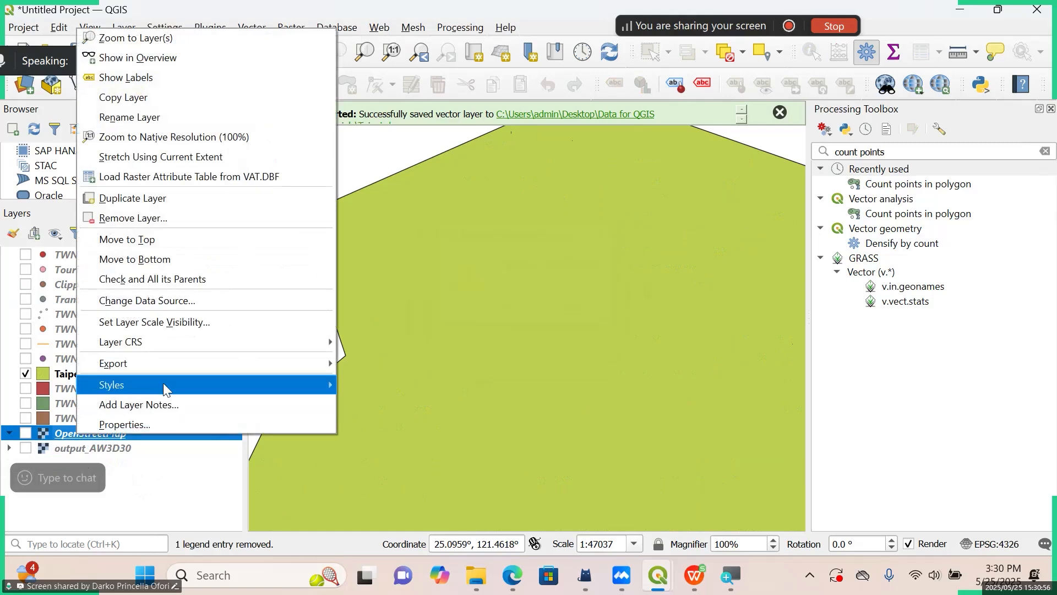
{"action": "left_click", "coordinate": [174, 224]}
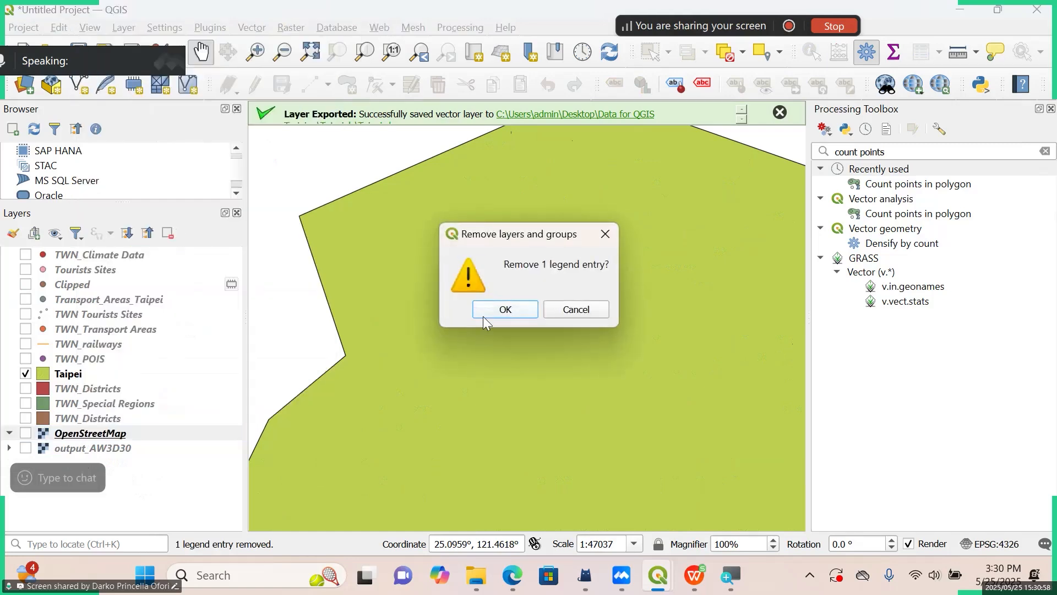
{"action": "left_click", "coordinate": [485, 306]}
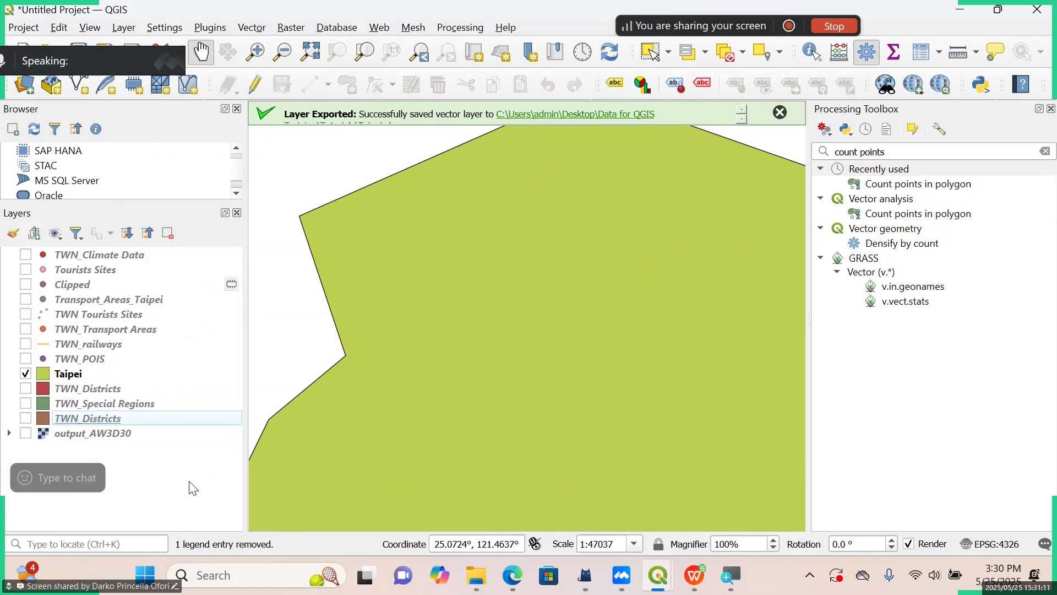
Review the attribute table of the Taipei layer and close it.
{"action": "right_click", "coordinate": [66, 378]}
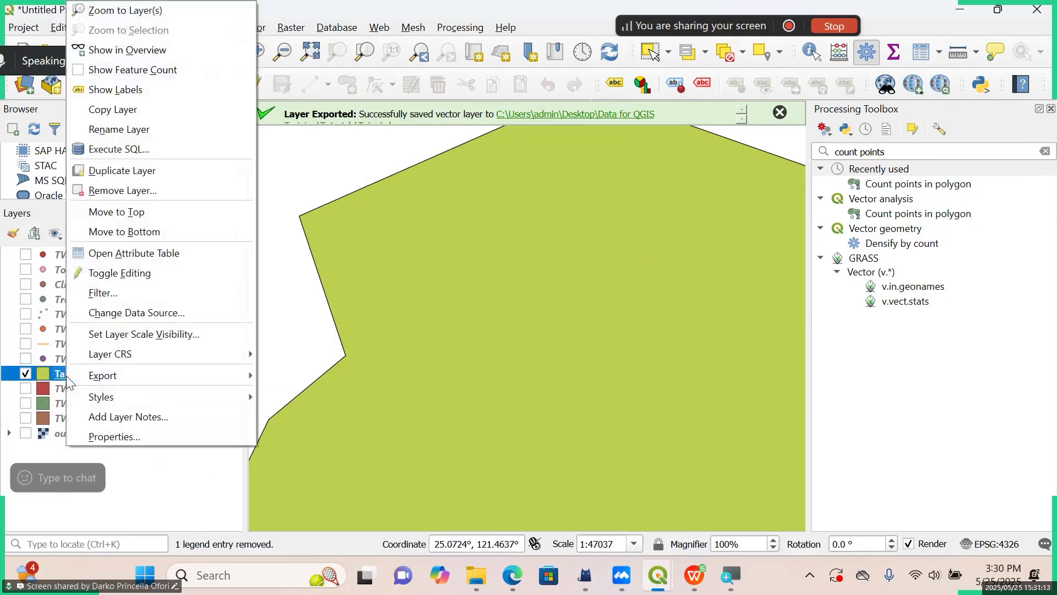
{"action": "left_click", "coordinate": [132, 253]}
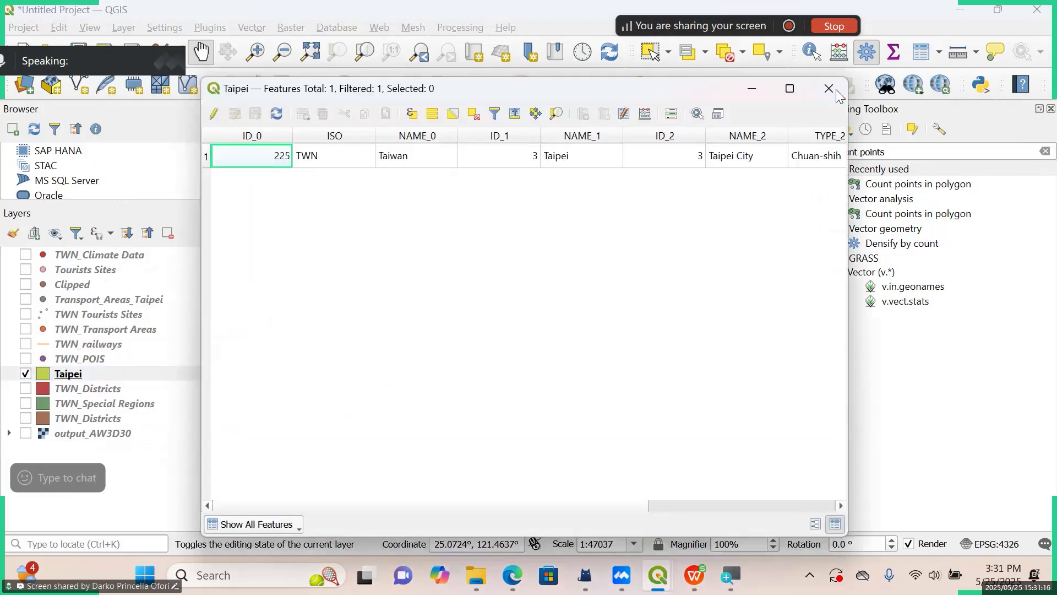
{"action": "left_click", "coordinate": [825, 87]}
Zoom the map to the full extent of the Taipei layer and dismiss the layer export message.
{"action": "right_click", "coordinate": [81, 373]}
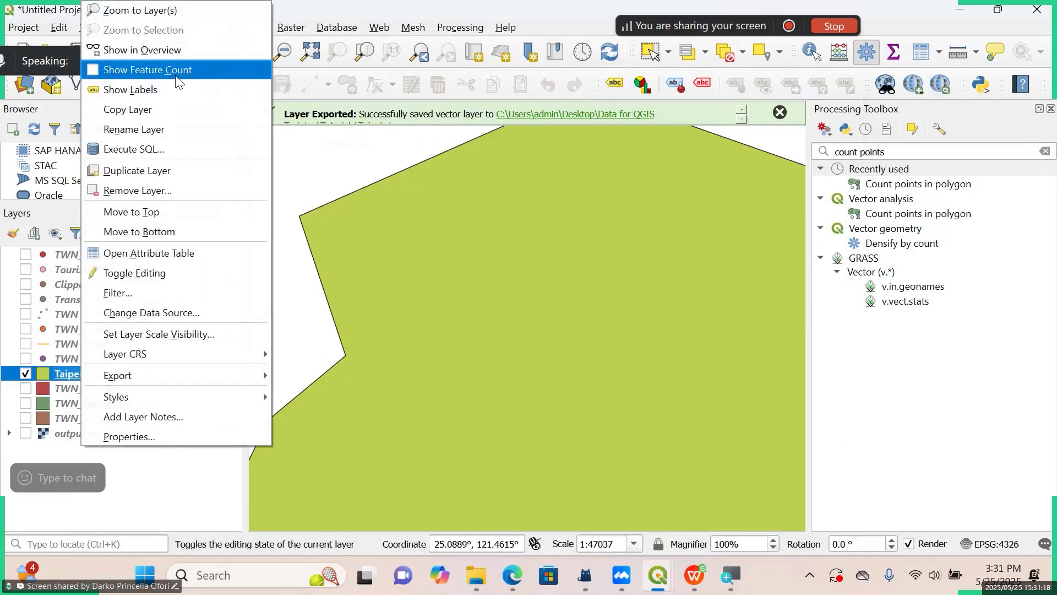
{"action": "left_click", "coordinate": [185, 11]}
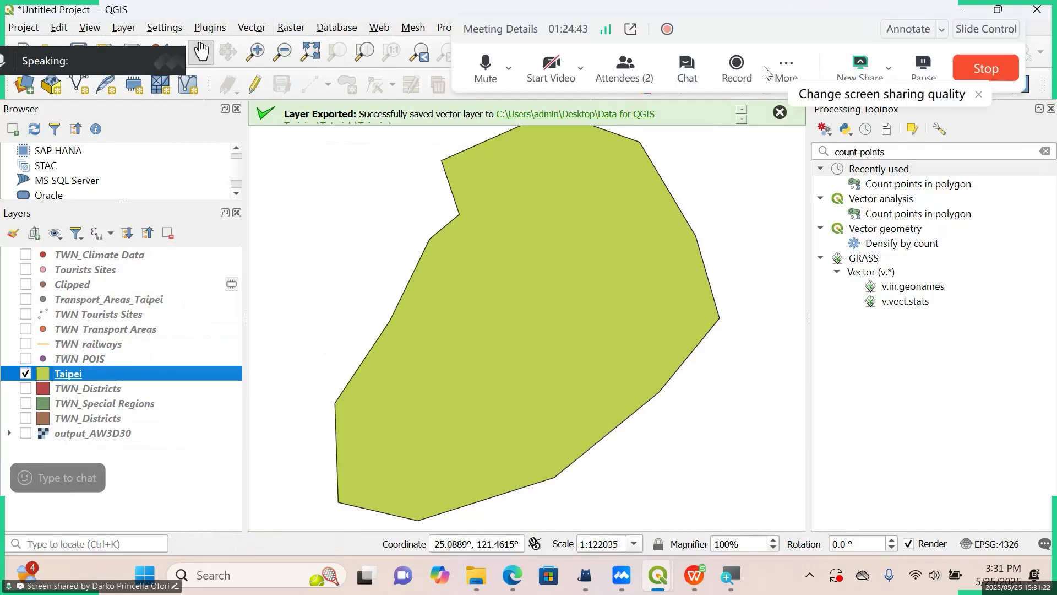
{"action": "left_click", "coordinate": [780, 112]}
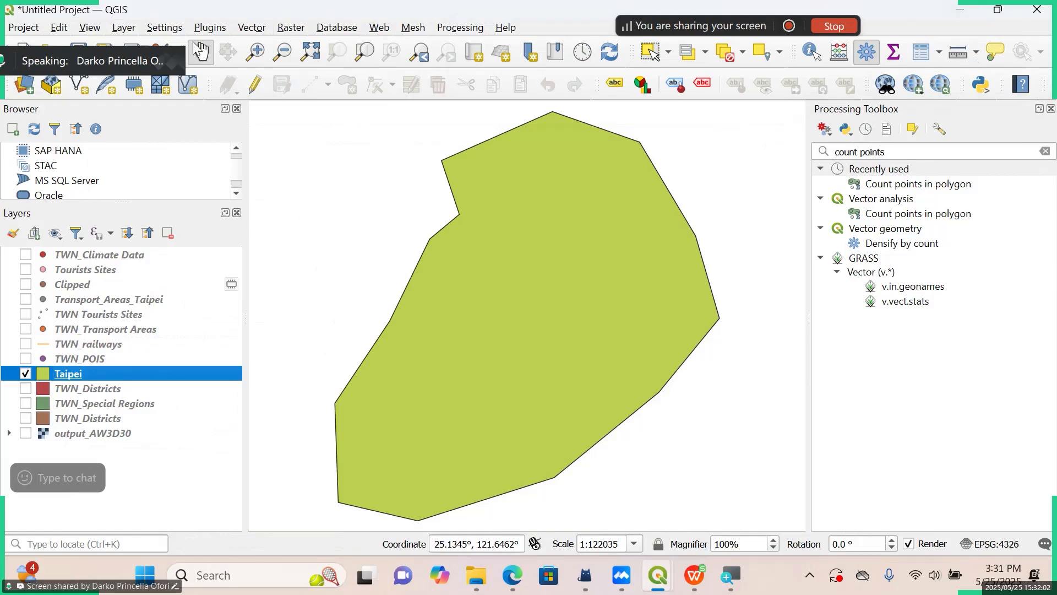
{"action": "left_click", "coordinate": [243, 32]}
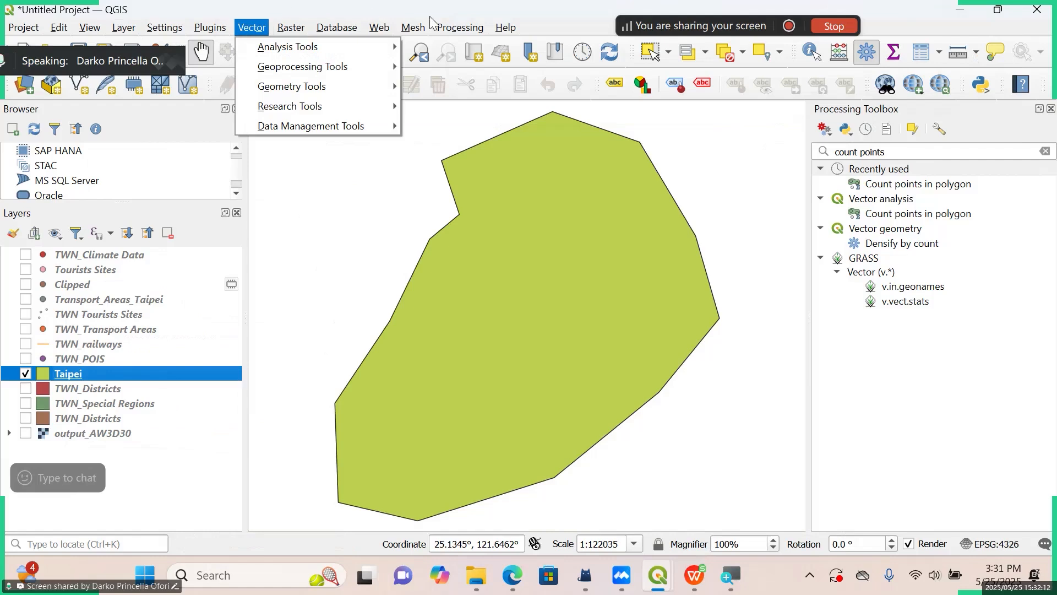
{"action": "mouse_move", "coordinate": [433, 23]}
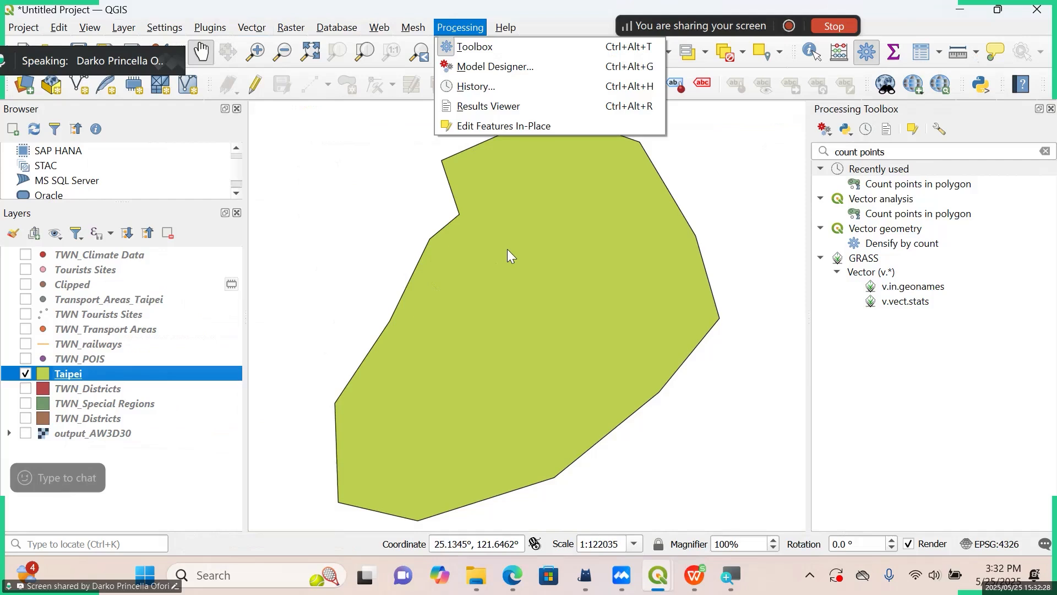
{"action": "left_click", "coordinate": [514, 228]}
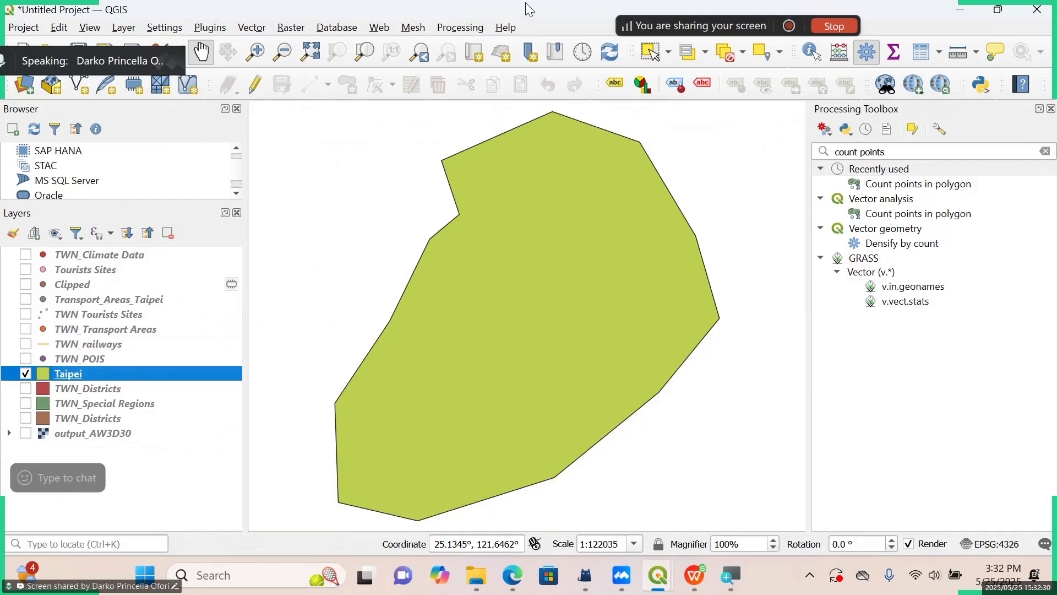
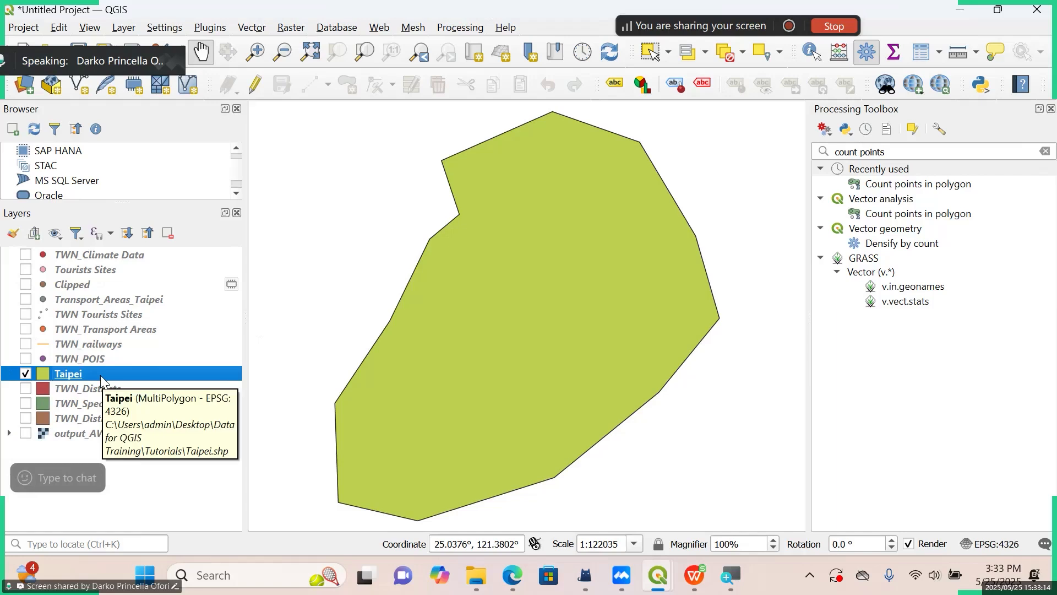
Replace the processing toolbox search with "add geometry" and open the Add geometry attributes tool.
{"action": "left_click", "coordinate": [928, 155]}
{"action": "key", "text": "BackSpace"}
{"action": "key", "text": "BackSpace"}
{"action": "key", "text": "BackSpace"}
{"action": "key", "text": "BackSpace"}
{"action": "key", "text": "BackSpace"}
{"action": "key", "text": "BackSpace"}
{"action": "key", "text": "BackSpace"}
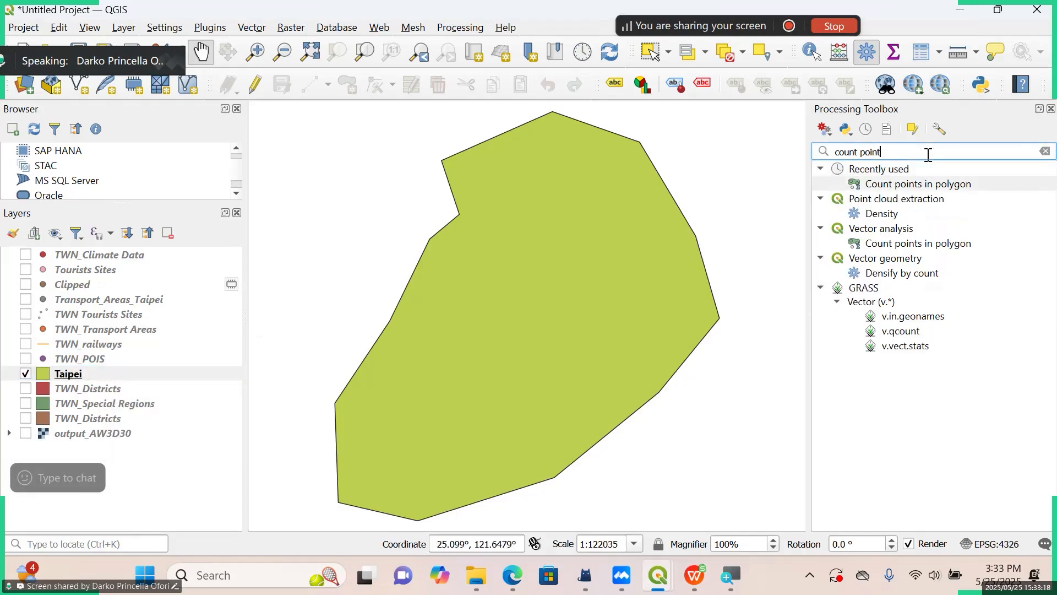
{"action": "key", "text": "BackSpace"}
{"action": "key", "text": "BackSpace"}
{"action": "key", "text": "BackSpace"}
{"action": "key", "text": "BackSpace"}
{"action": "key", "text": "BackSpace"}
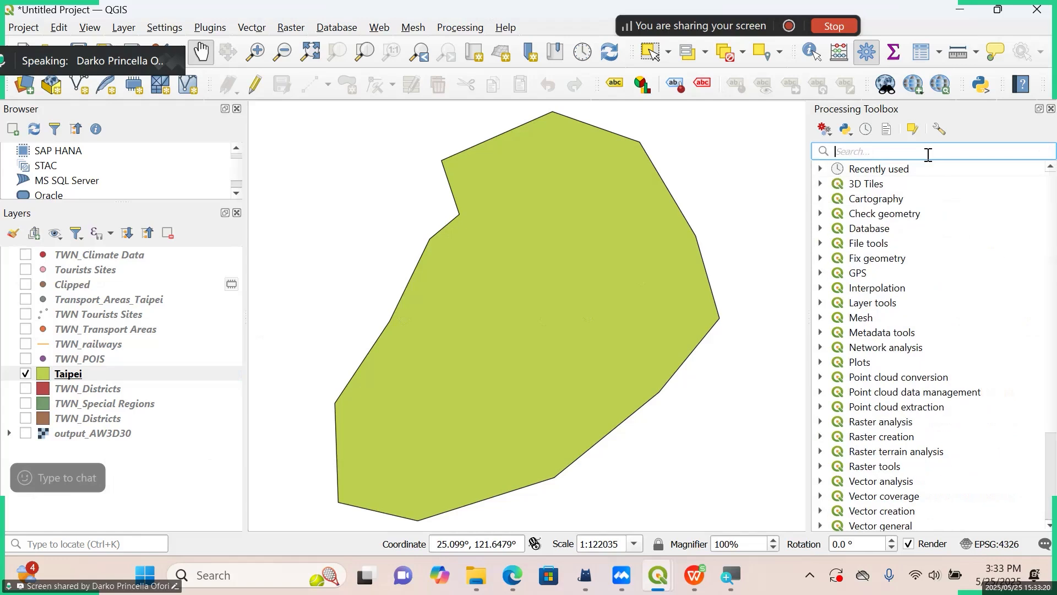
{"action": "type", "text": "add"}
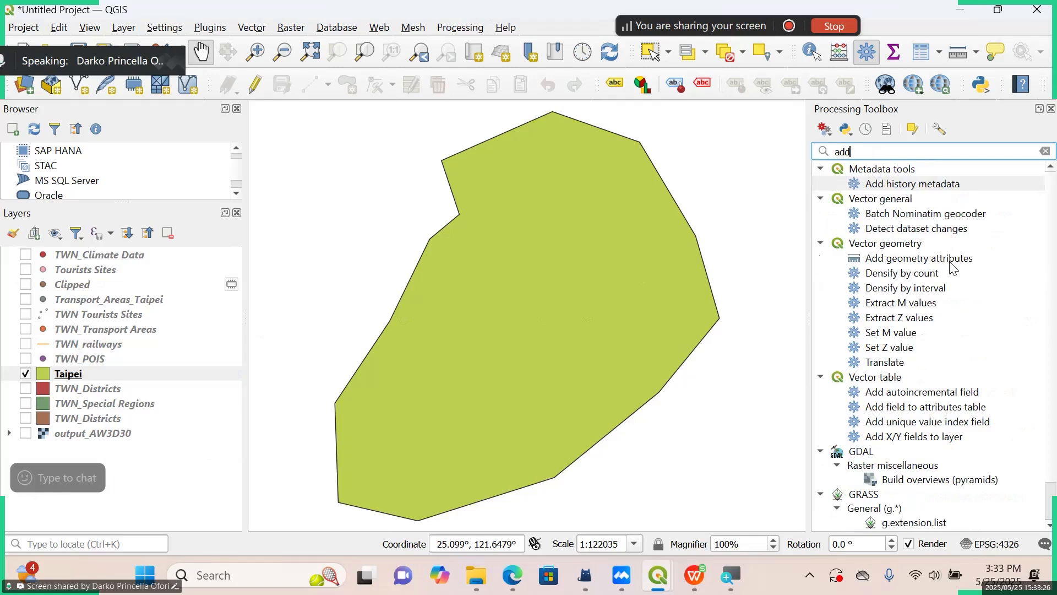
{"action": "type", "text": " geomet"}
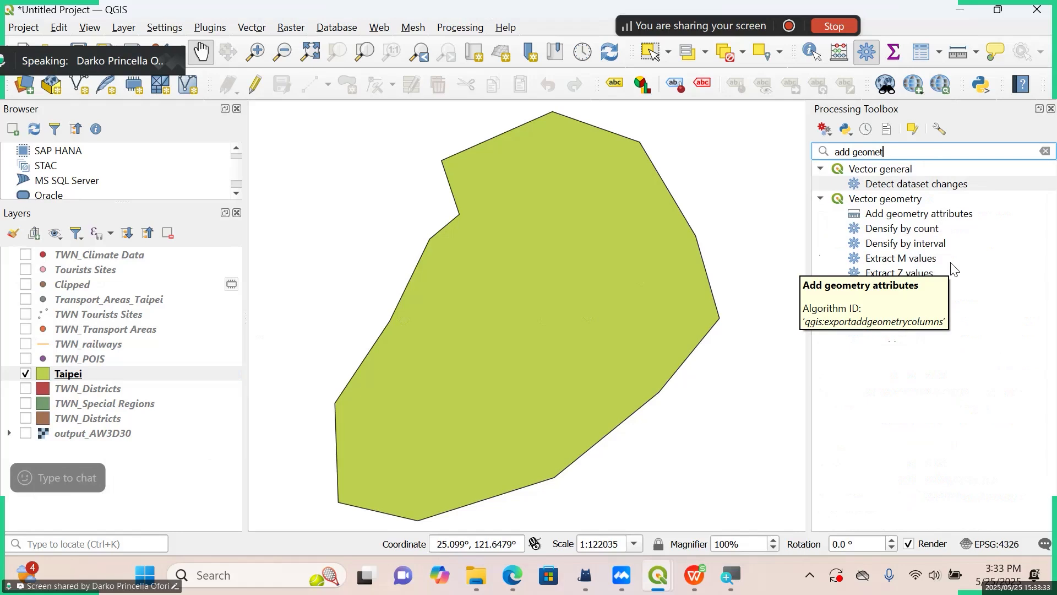
{"action": "type", "text": "ry"}
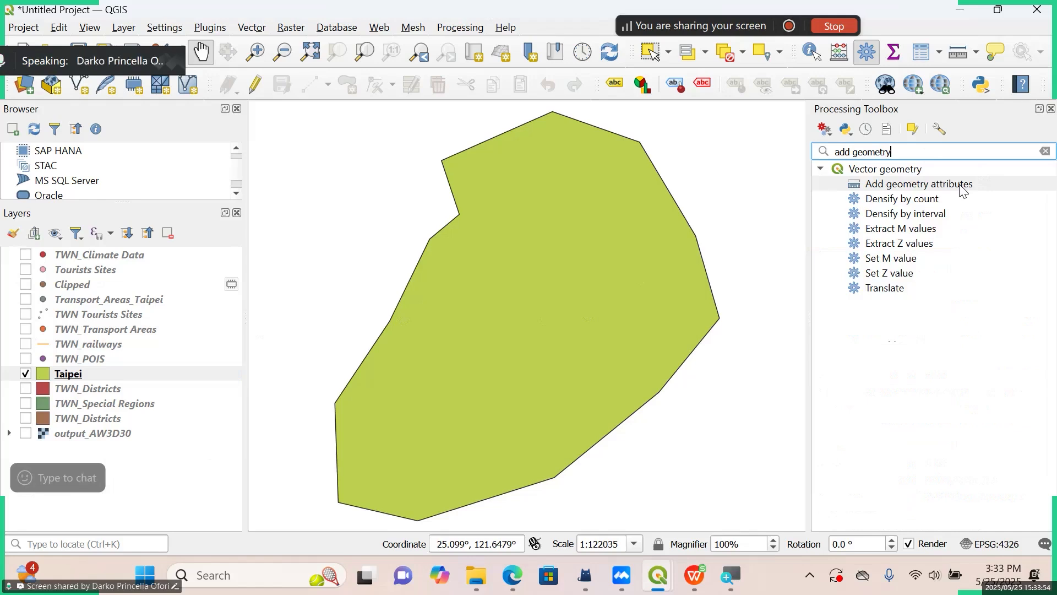
{"action": "double_click", "coordinate": [962, 189]}
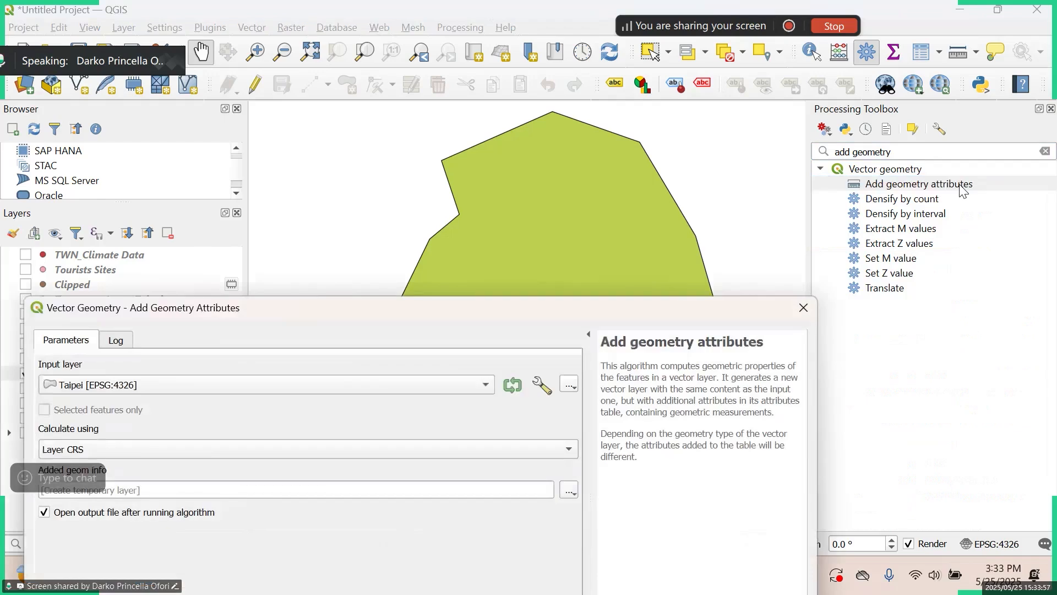
Keep Taipei as the input layer for the geometry attributes and set the calculation to use the Project CRS.
{"action": "left_click_drag", "start_coordinate": [619, 313], "coordinate": [662, 119]}
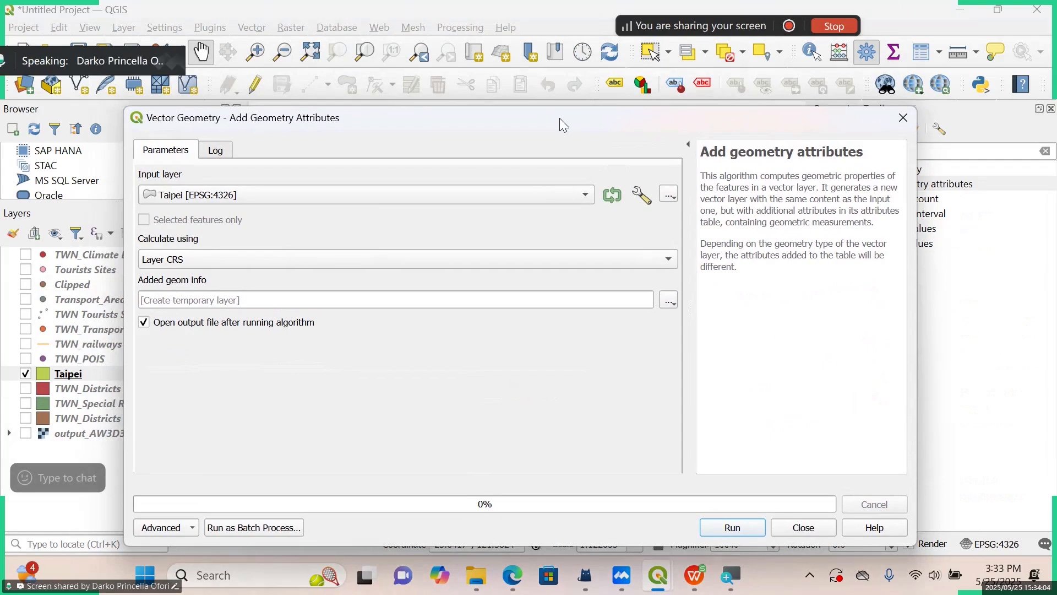
{"action": "left_click", "coordinate": [387, 195]}
{"action": "left_click", "coordinate": [388, 195]}
{"action": "left_click", "coordinate": [332, 261]}
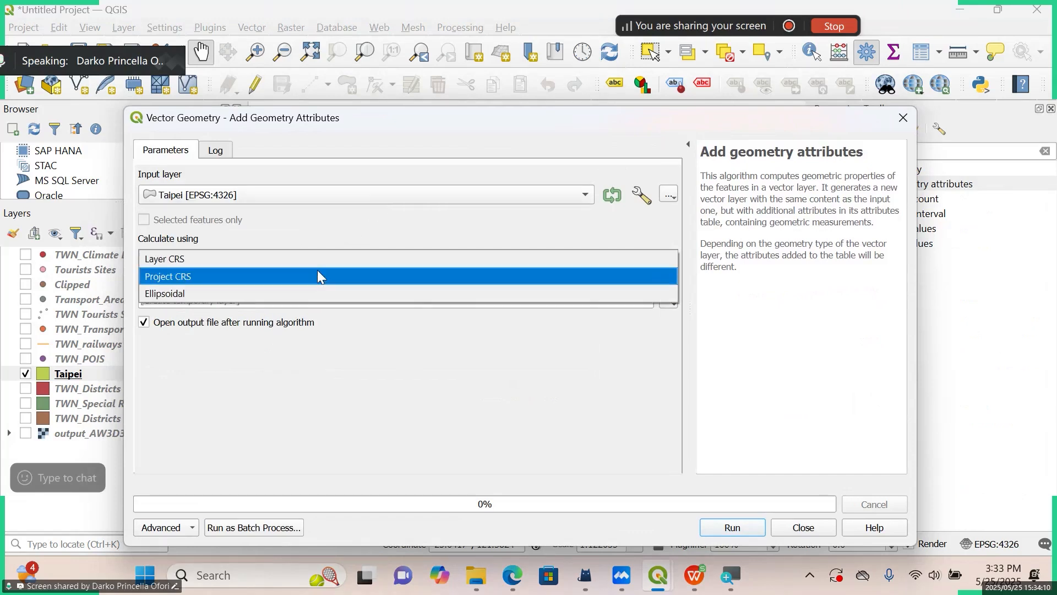
{"action": "left_click", "coordinate": [314, 275]}
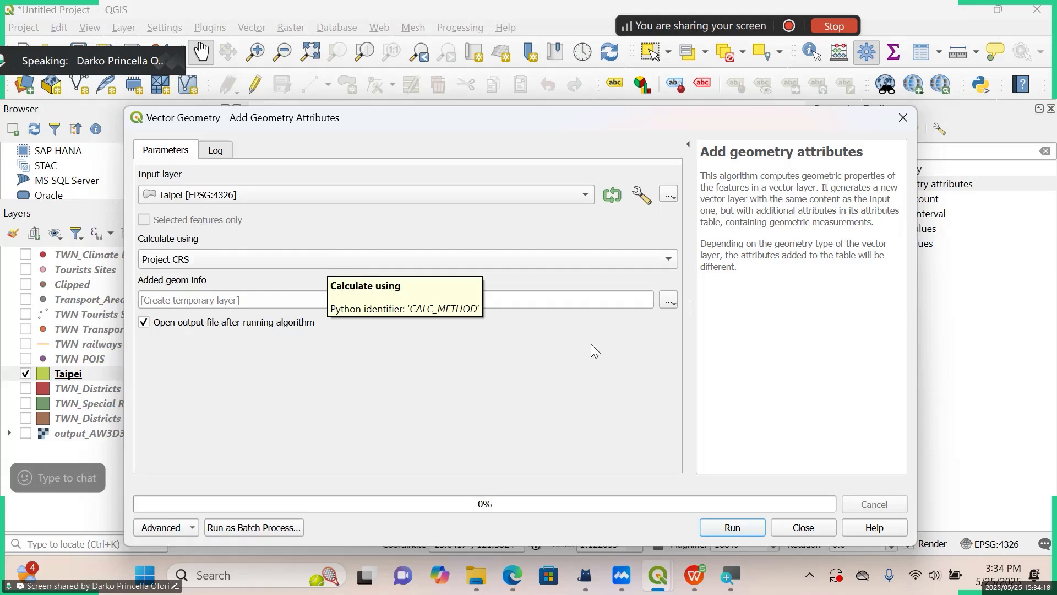
Set the added geometry output to save as a GPKG file named Taipei_Area_Perimeter in the Tutorials folder.
{"action": "left_click", "coordinate": [669, 301]}
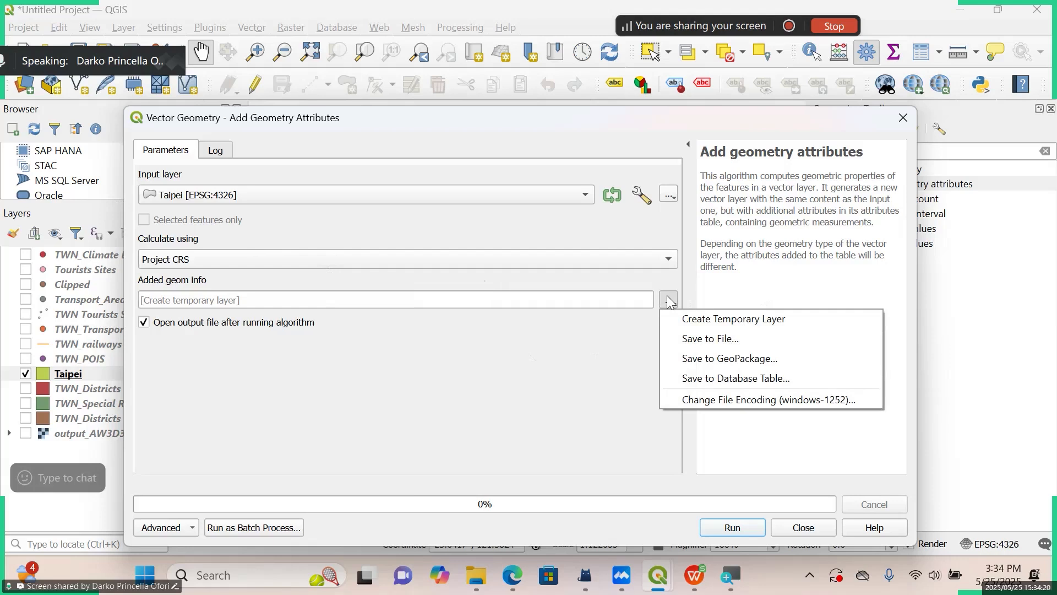
{"action": "left_click", "coordinate": [692, 339]}
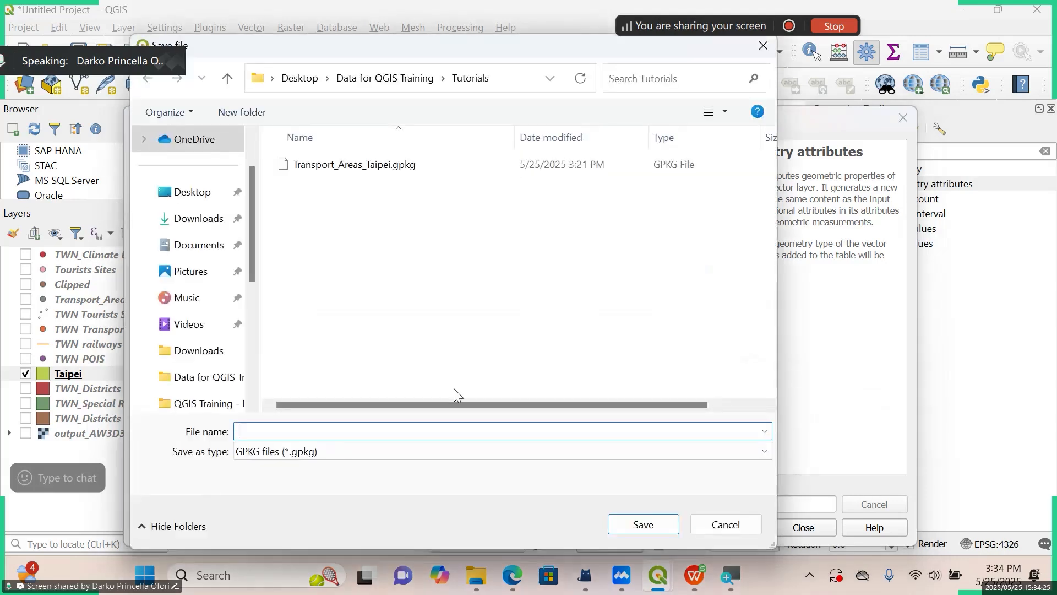
{"action": "type", "text": "Ta"}
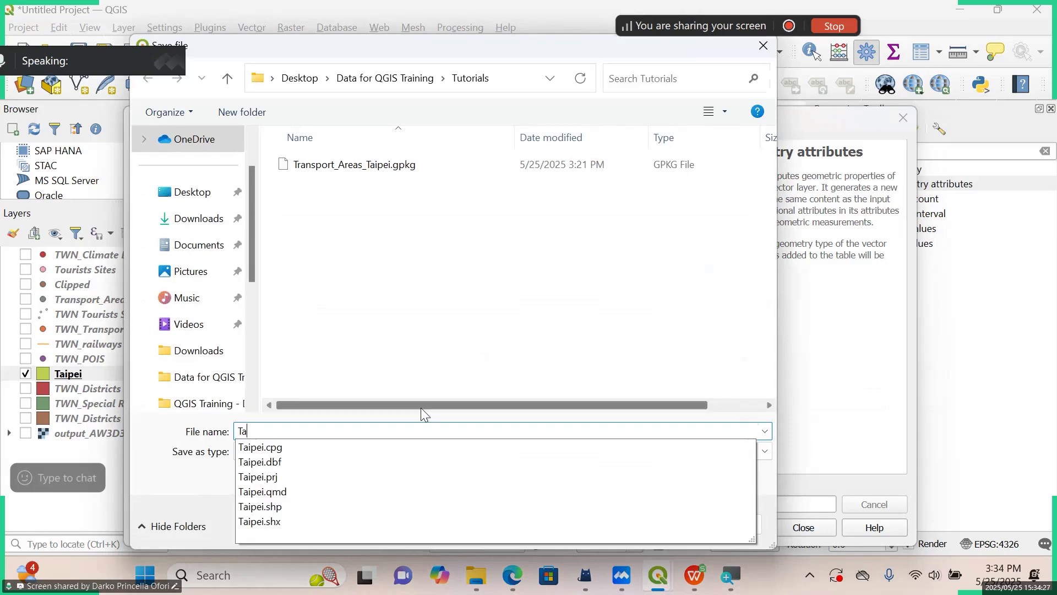
{"action": "type", "text": "ipei_Area_"}
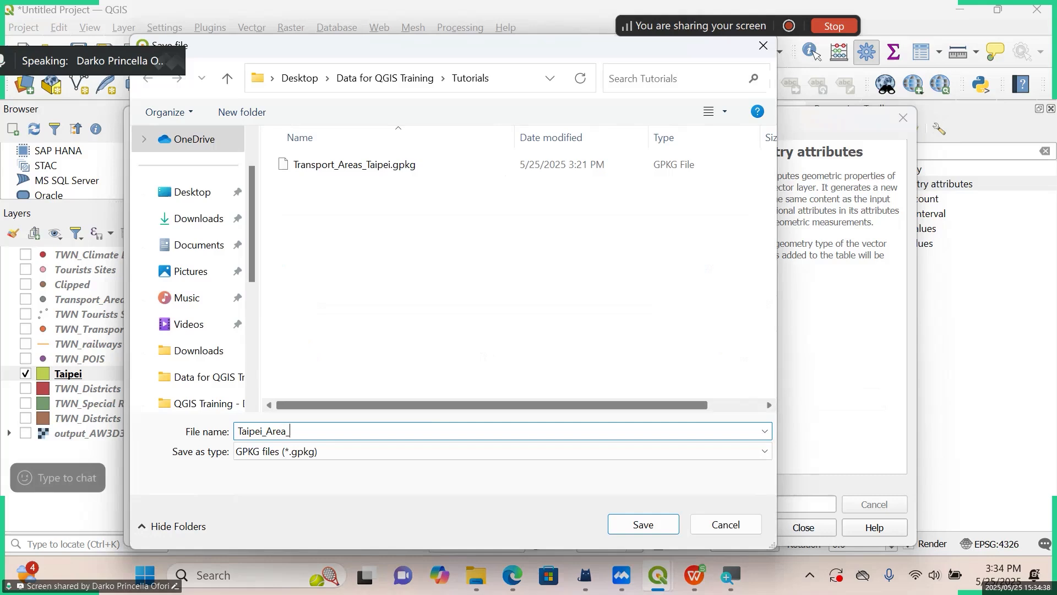
{"action": "type", "text": "Perimeter"}
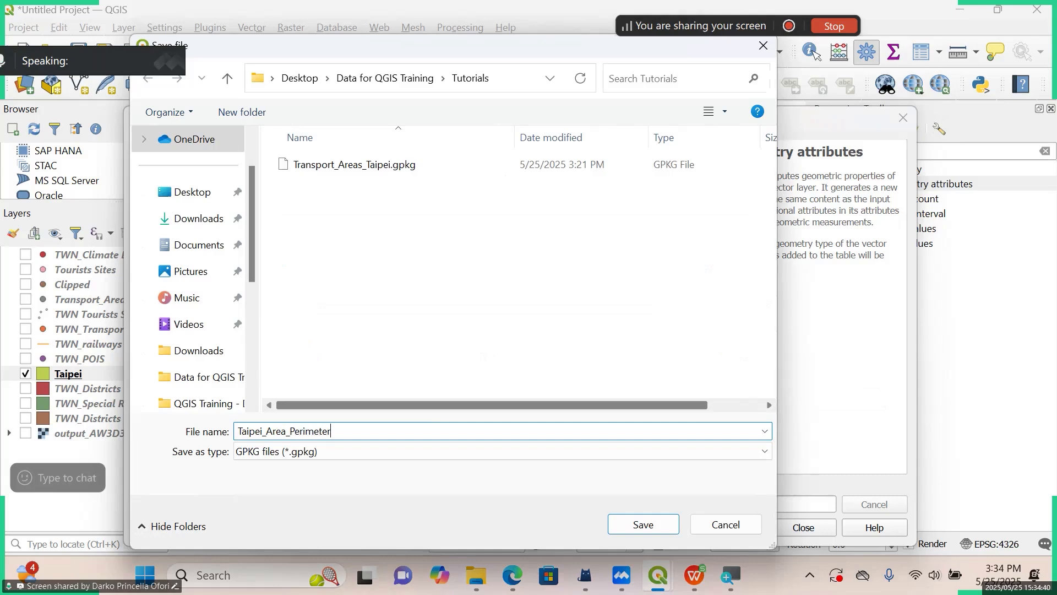
Save the output as Taipei_Area_Perimeter.gpkg in the Tutorials folder and run Add Geometry Attributes on the Taipei layer.
{"action": "left_click", "coordinate": [638, 528]}
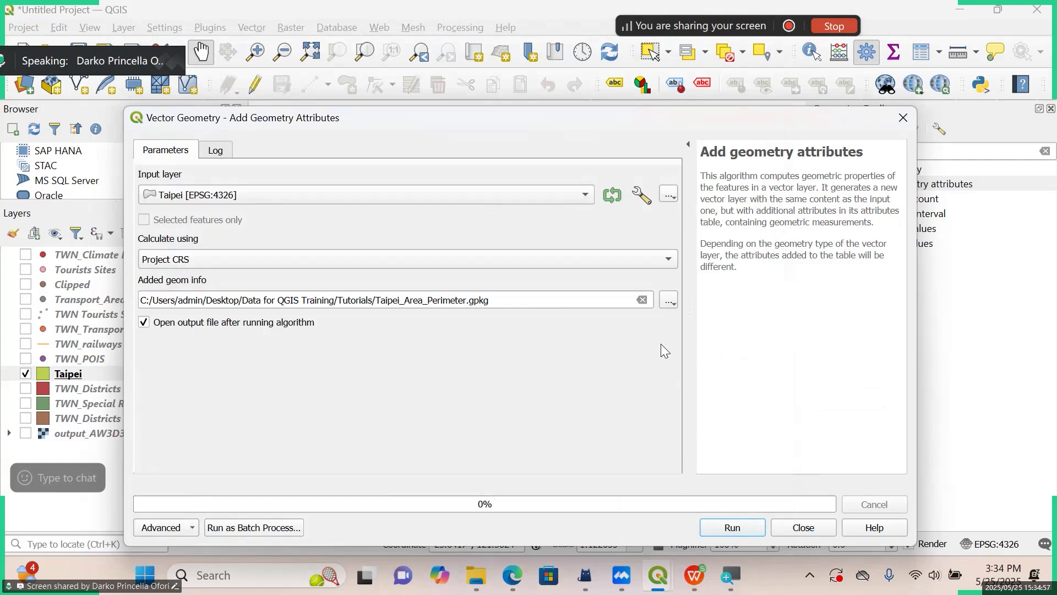
{"action": "left_click", "coordinate": [753, 528]}
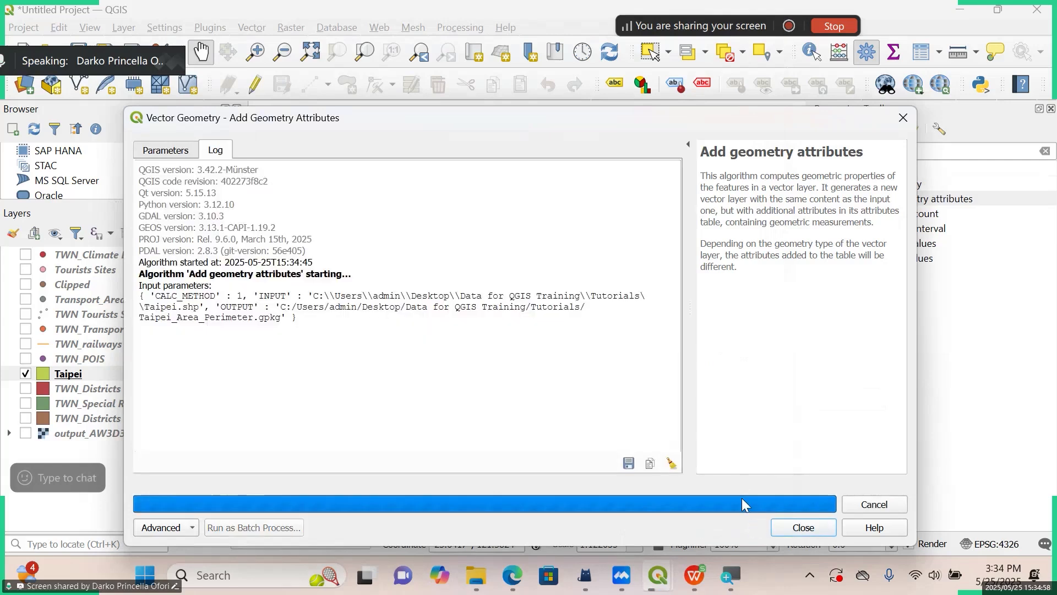
{"action": "left_click_drag", "start_coordinate": [511, 123], "coordinate": [1055, 95]}
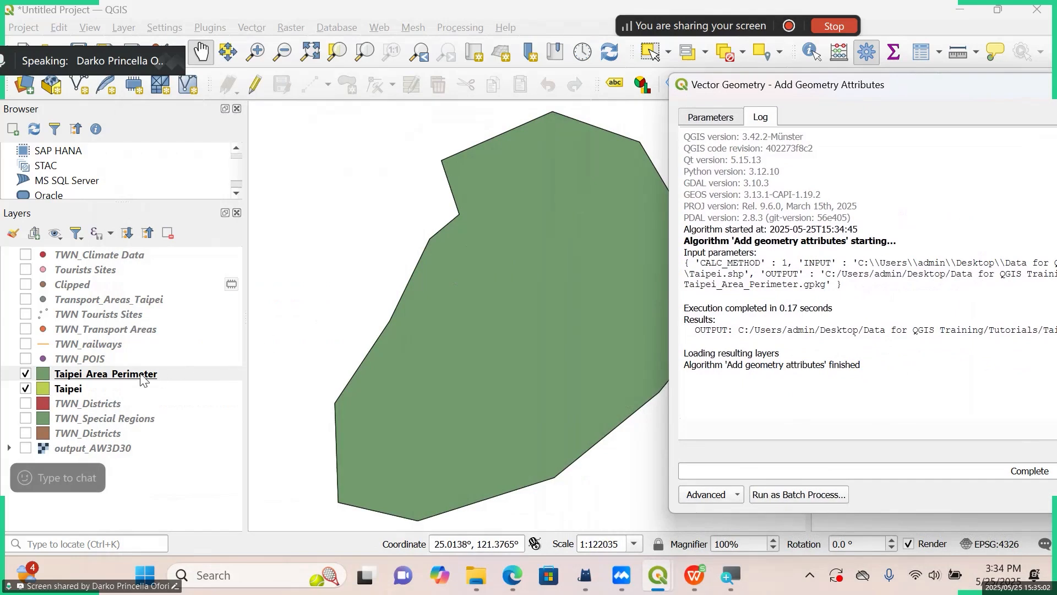
Examine the area and perimeter columns in the Taipei_Area_Perimeter attribute table, sort by area, and close the table and the algorithm dialog.
{"action": "right_click", "coordinate": [127, 378]}
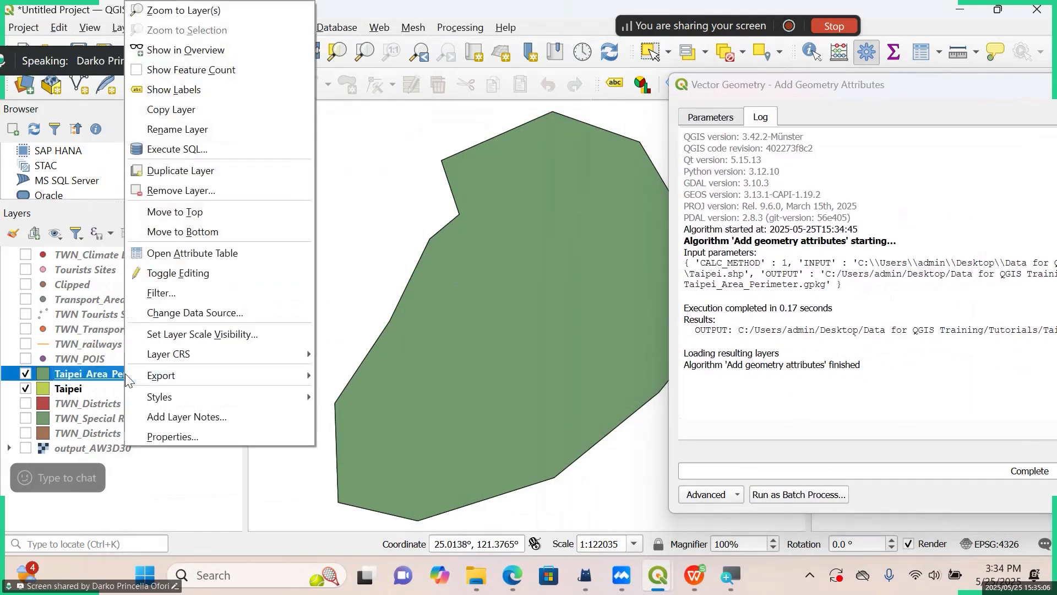
{"action": "left_click", "coordinate": [190, 256]}
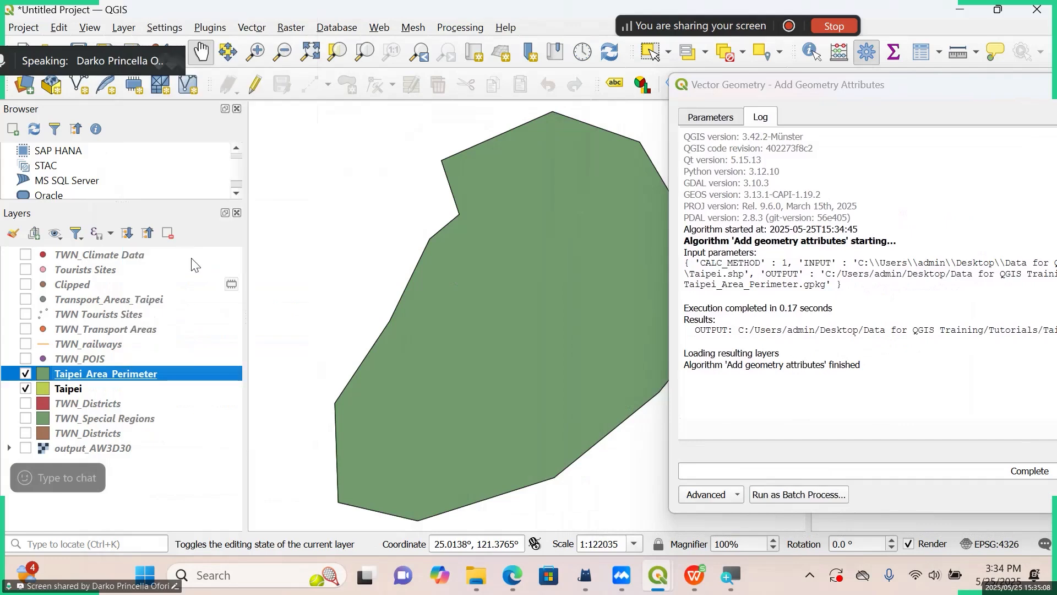
{"action": "left_click_drag", "start_coordinate": [426, 500], "coordinate": [719, 513]}
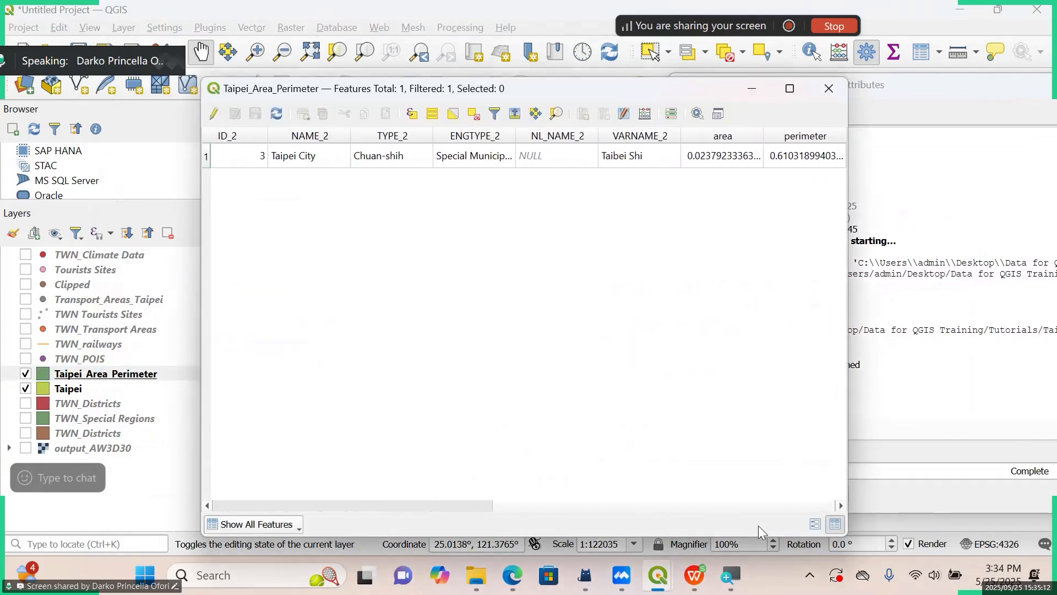
{"action": "left_click", "coordinate": [728, 136]}
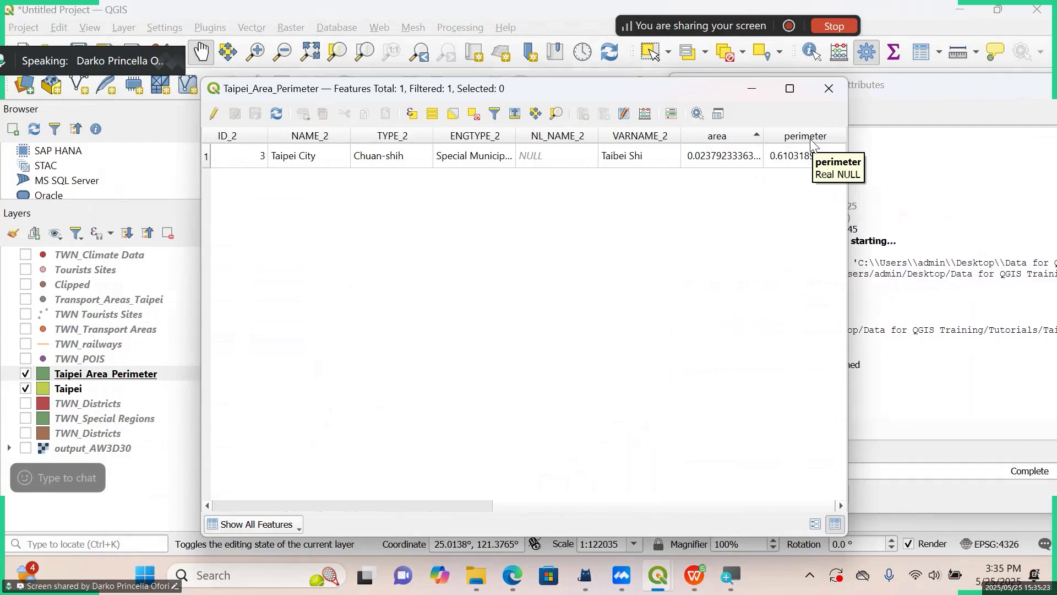
{"action": "left_click", "coordinate": [840, 93]}
{"action": "left_click_drag", "start_coordinate": [969, 81], "coordinate": [501, 62]}
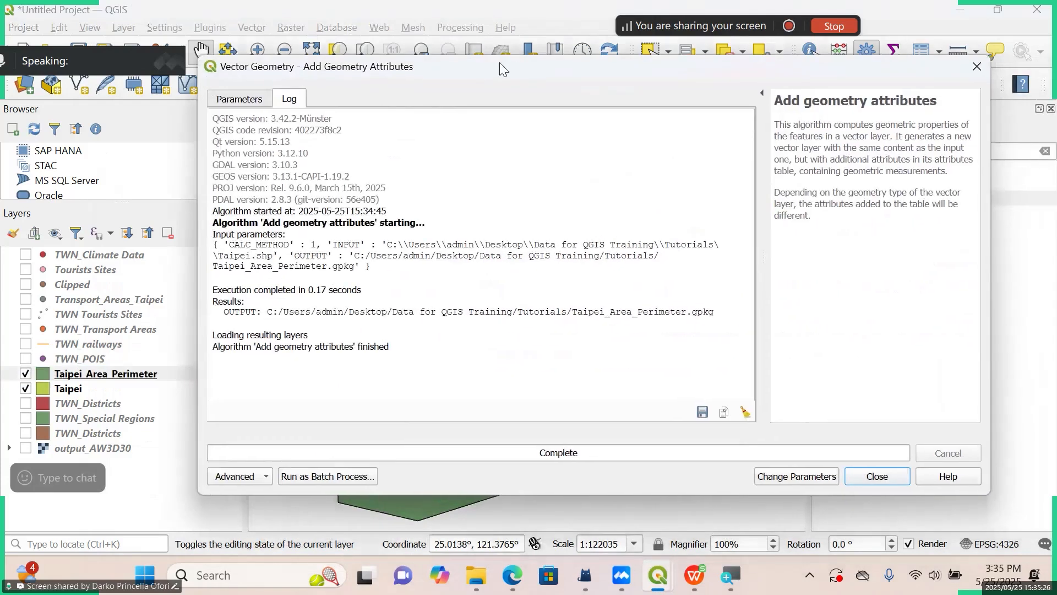
{"action": "left_click", "coordinate": [977, 66]}
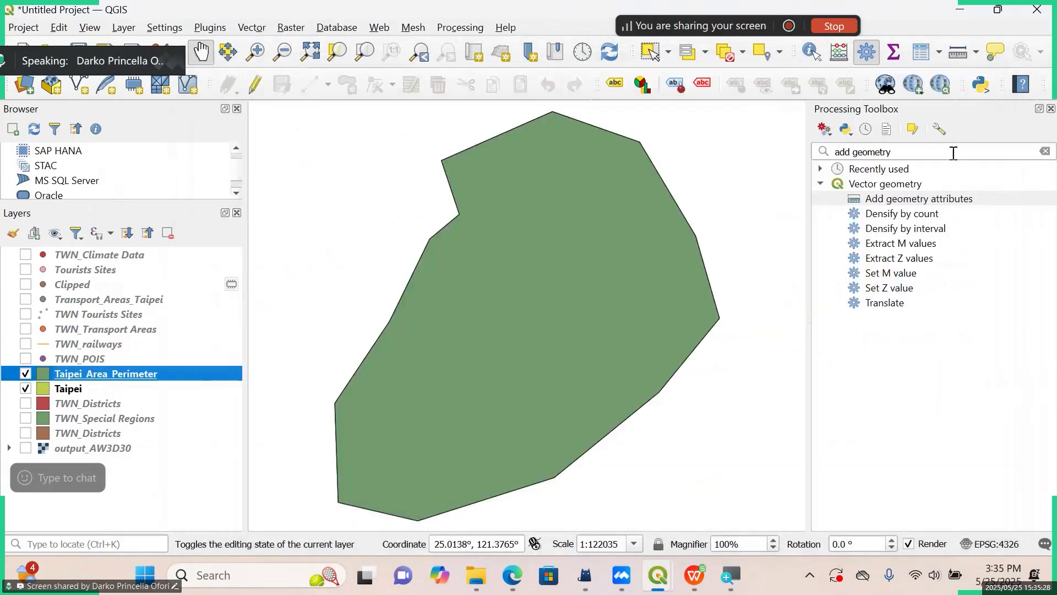
Filter the Processing Toolbox by "add ge" and open the Add geometry attributes algorithm.
{"action": "key", "text": "BackSpace"}
{"action": "key", "text": "BackSpace"}
{"action": "key", "text": "BackSpace"}
{"action": "key", "text": "BackSpace"}
{"action": "key", "text": "BackSpace"}
{"action": "key", "text": "BackSpace"}
{"action": "key", "text": "BackSpace"}
{"action": "key", "text": "BackSpace"}
{"action": "key", "text": "BackSpace"}
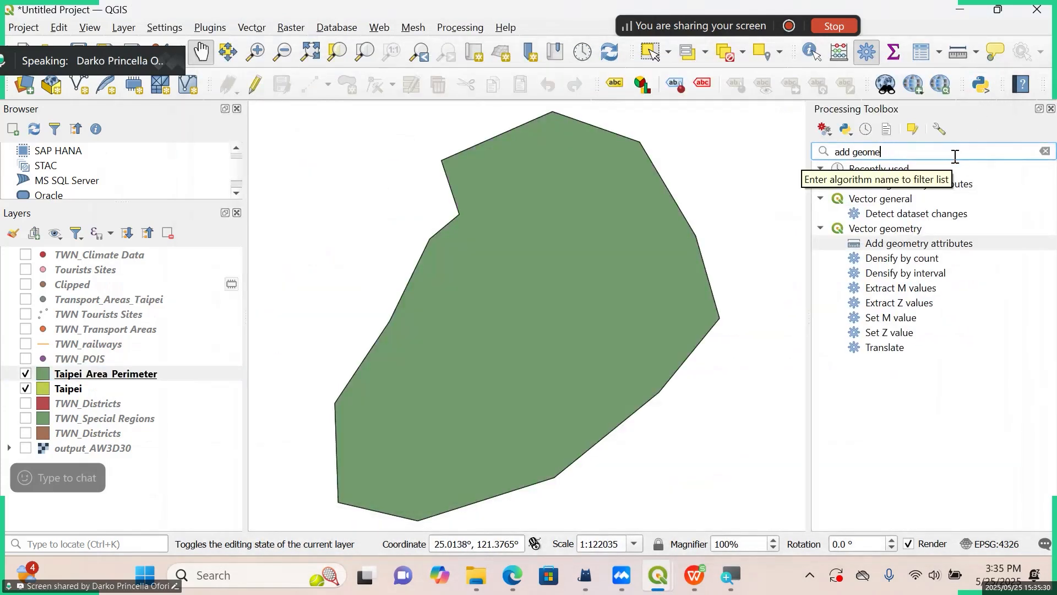
{"action": "type", "text": "g"}
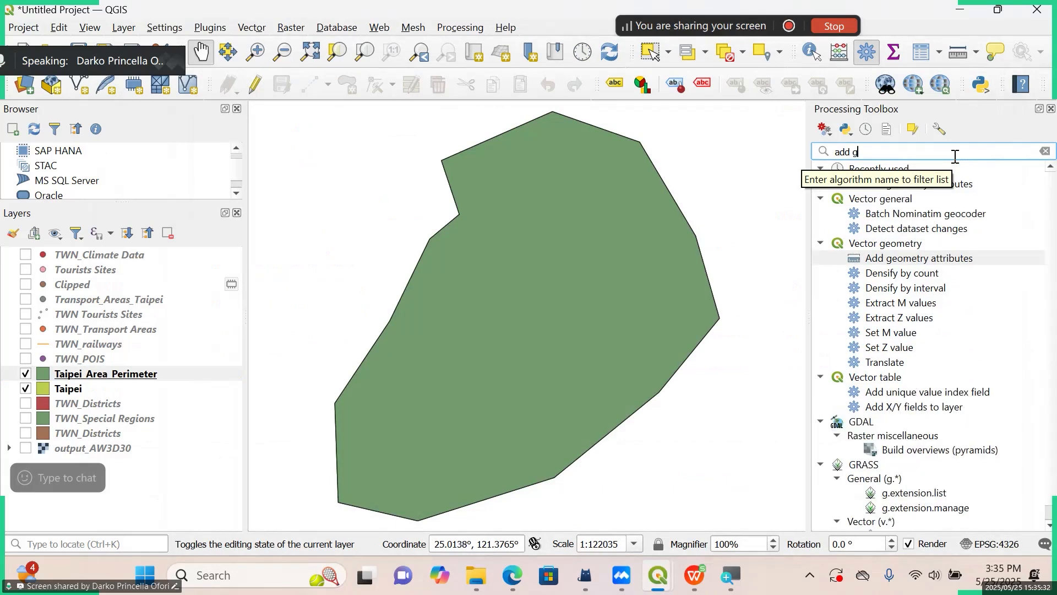
{"action": "type", "text": "e"}
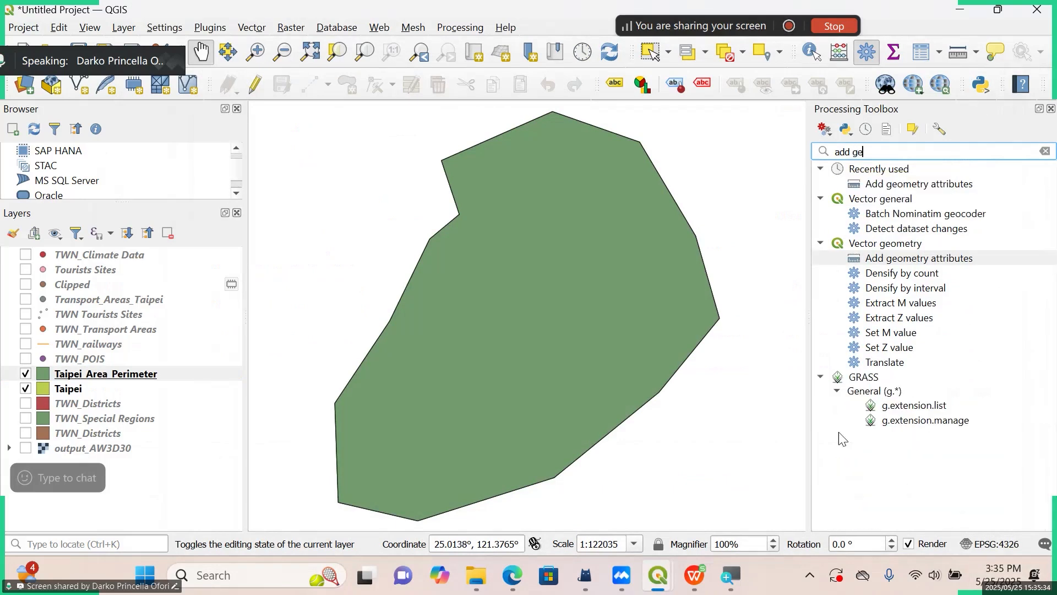
{"action": "double_click", "coordinate": [892, 259]}
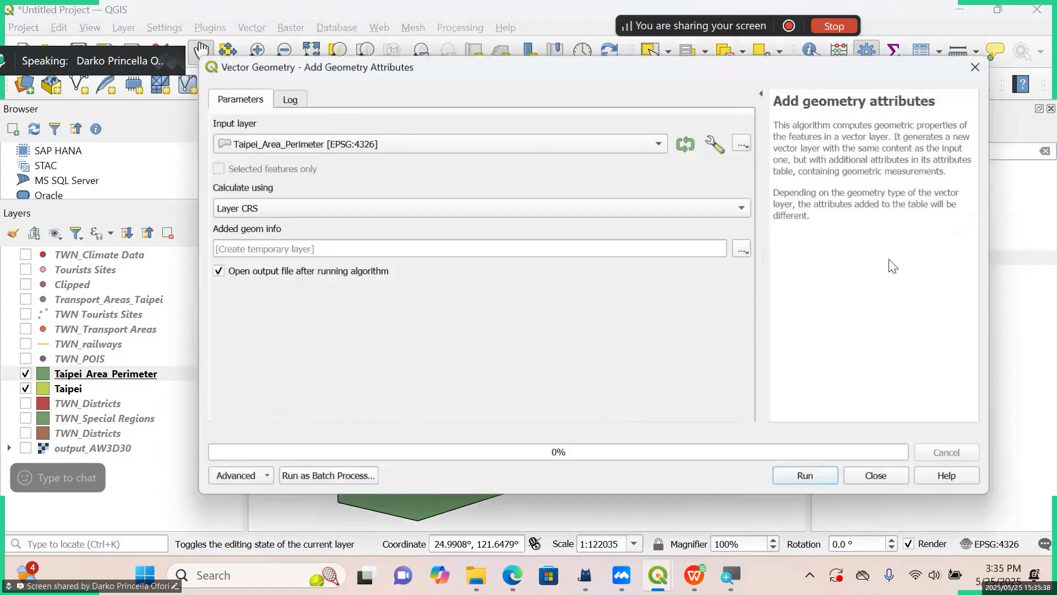
Choose Taipei as the input layer and Project CRS for the calculation, check the save-to-file option, and close the algorithm without running it.
{"action": "left_click", "coordinate": [501, 144]}
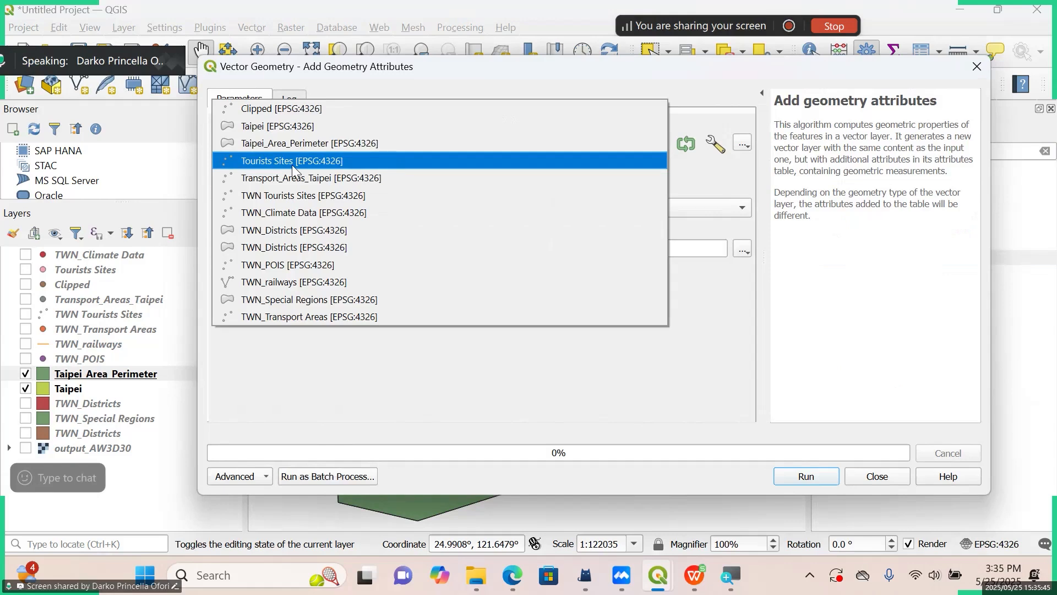
{"action": "left_click", "coordinate": [287, 126]}
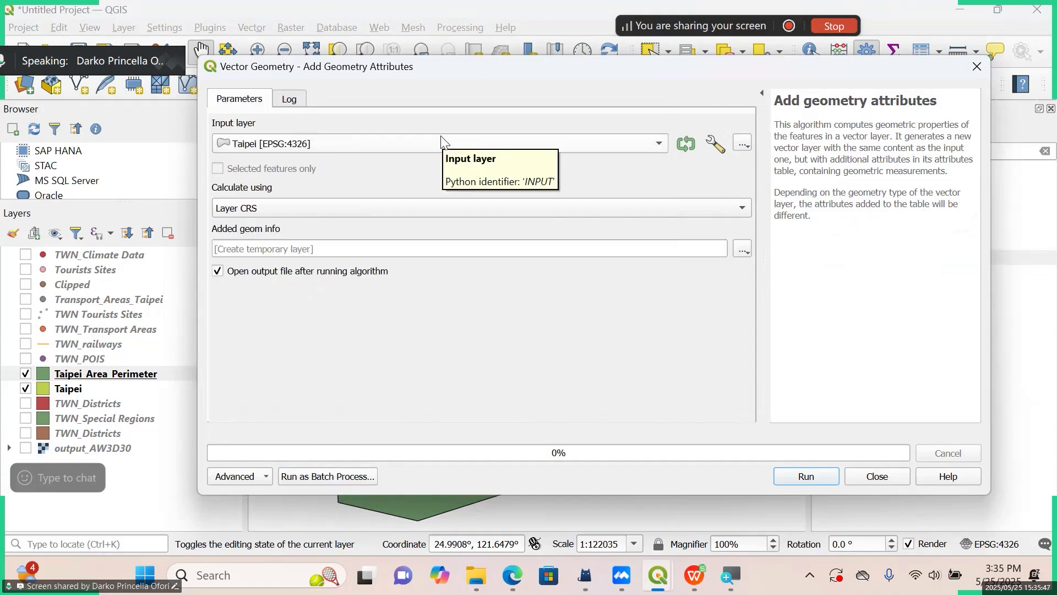
{"action": "left_click", "coordinate": [414, 208]}
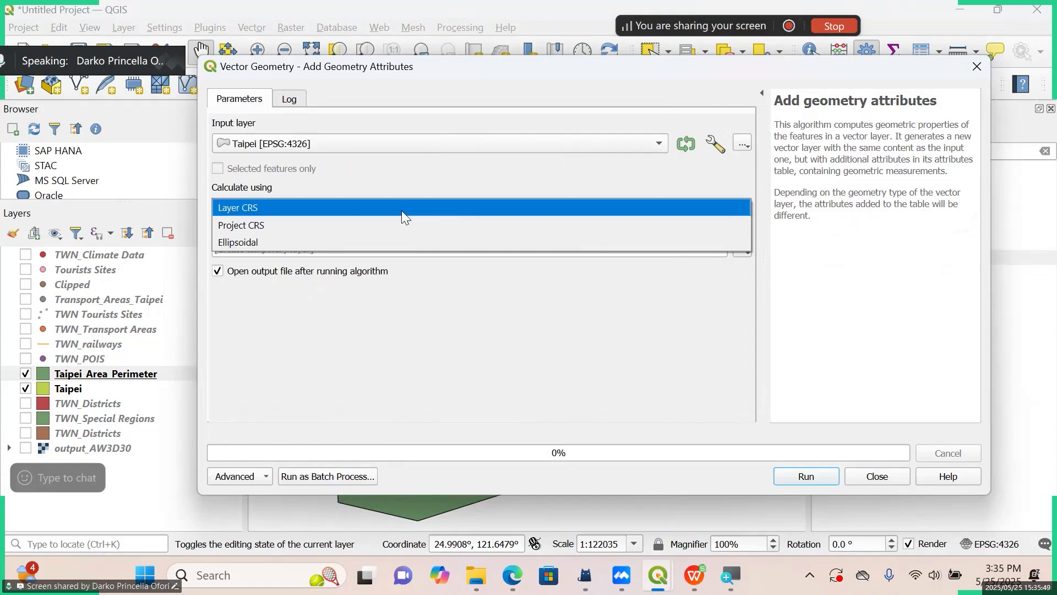
{"action": "left_click", "coordinate": [372, 223]}
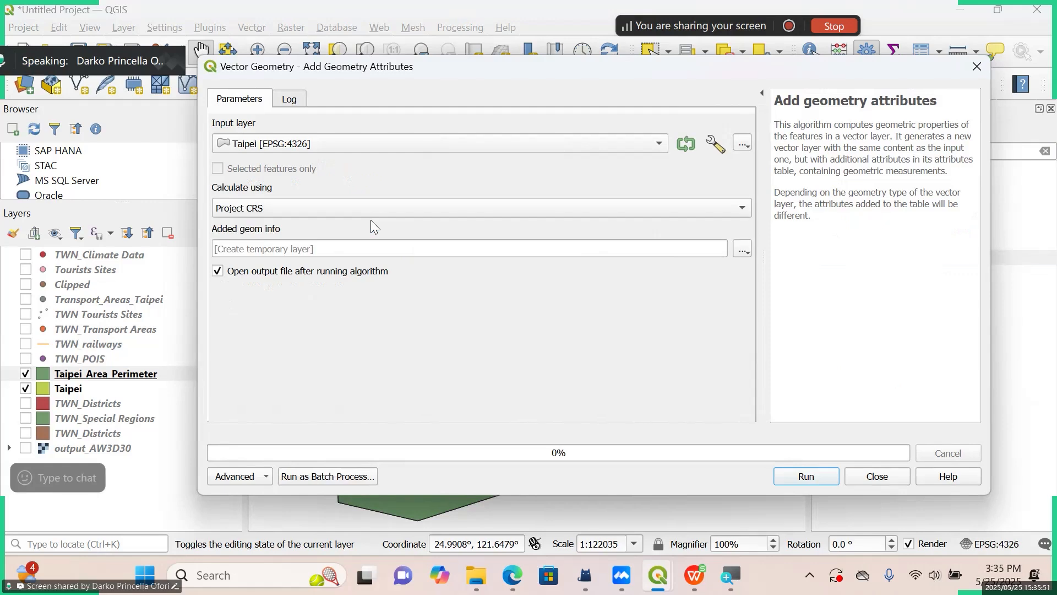
{"action": "left_click", "coordinate": [742, 251]}
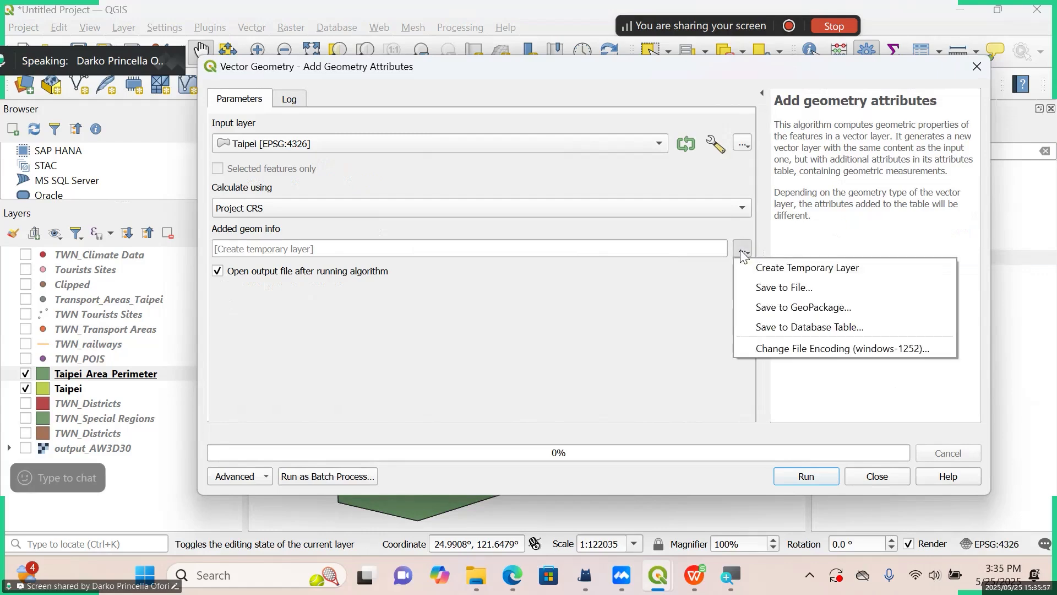
{"action": "left_click", "coordinate": [757, 287]}
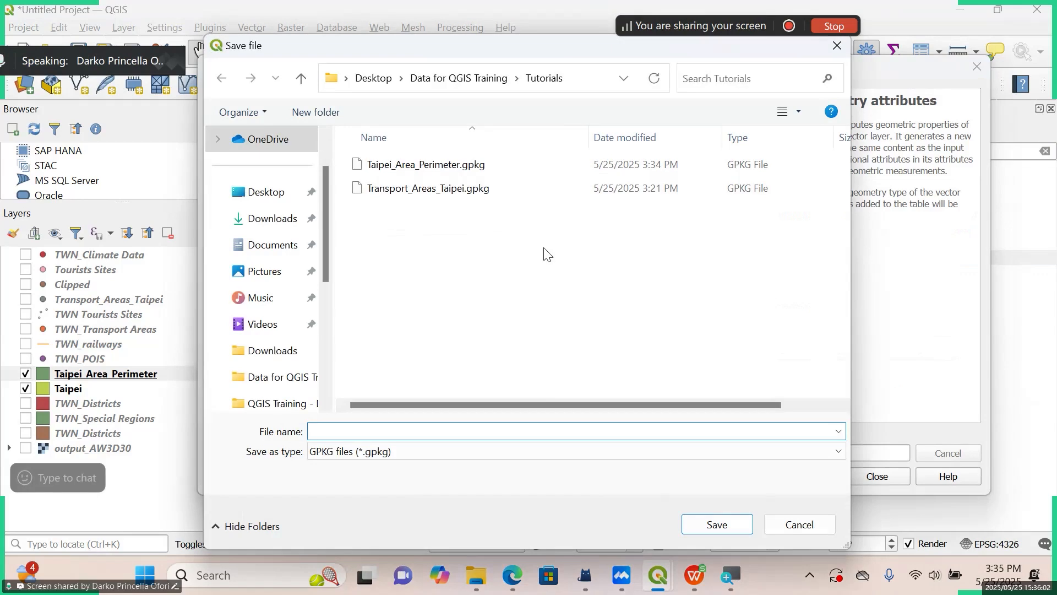
{"action": "mouse_move", "coordinate": [797, 29]}
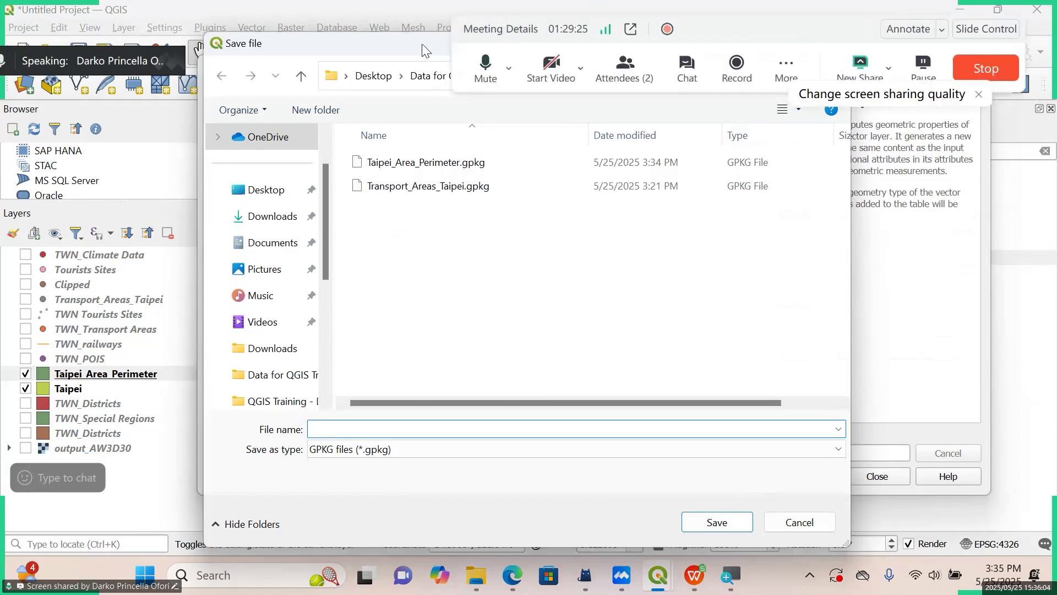
{"action": "left_click_drag", "start_coordinate": [372, 52], "coordinate": [202, 208]}
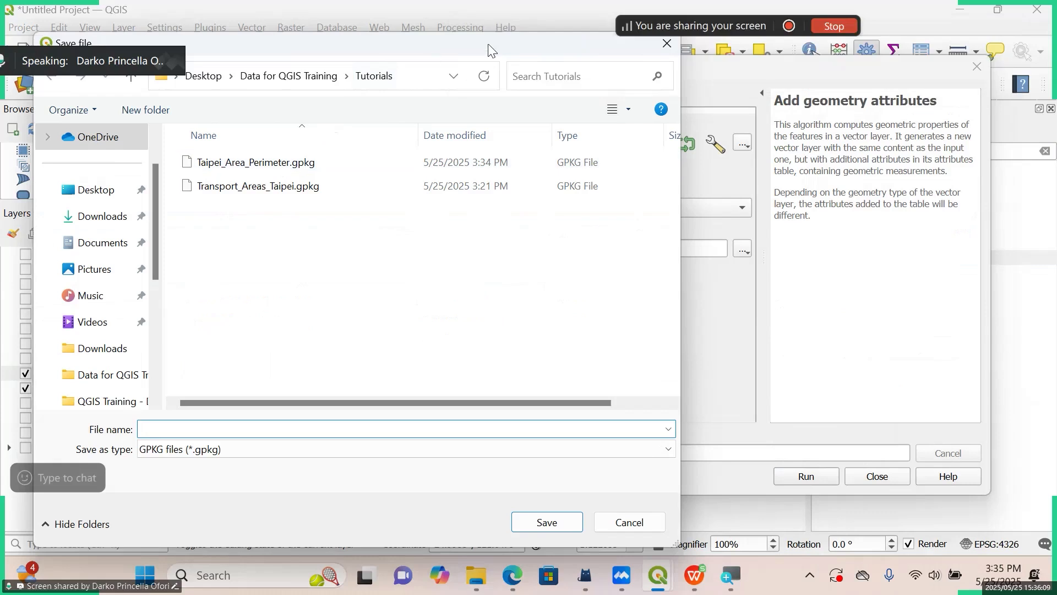
{"action": "left_click", "coordinate": [666, 45]}
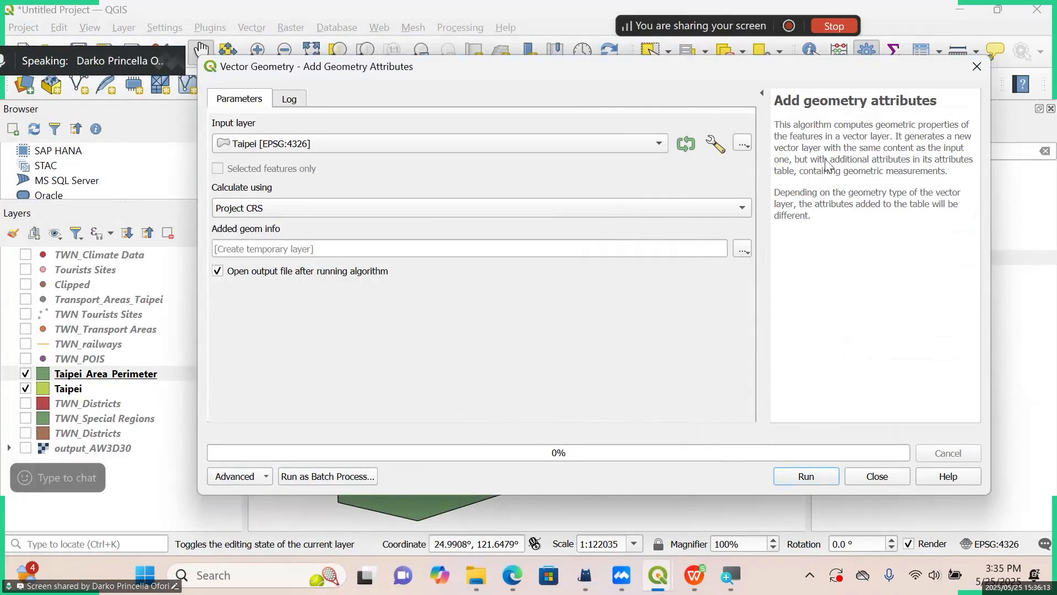
{"action": "left_click", "coordinate": [977, 67]}
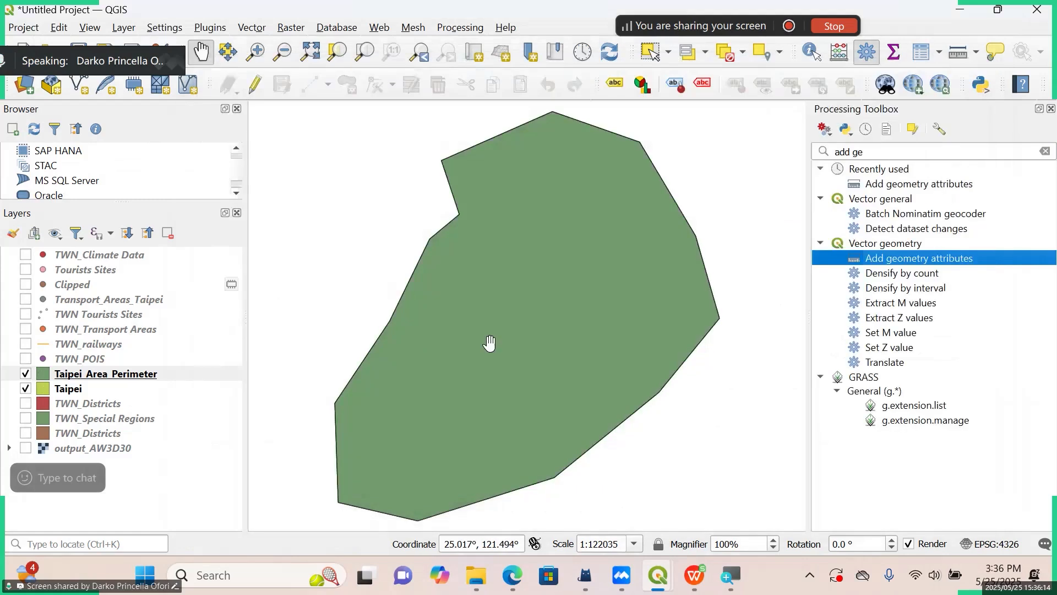
Review the area and perimeter fields in the Taipei_Area_Perimeter layer's attribute table and close it.
{"action": "right_click", "coordinate": [109, 376]}
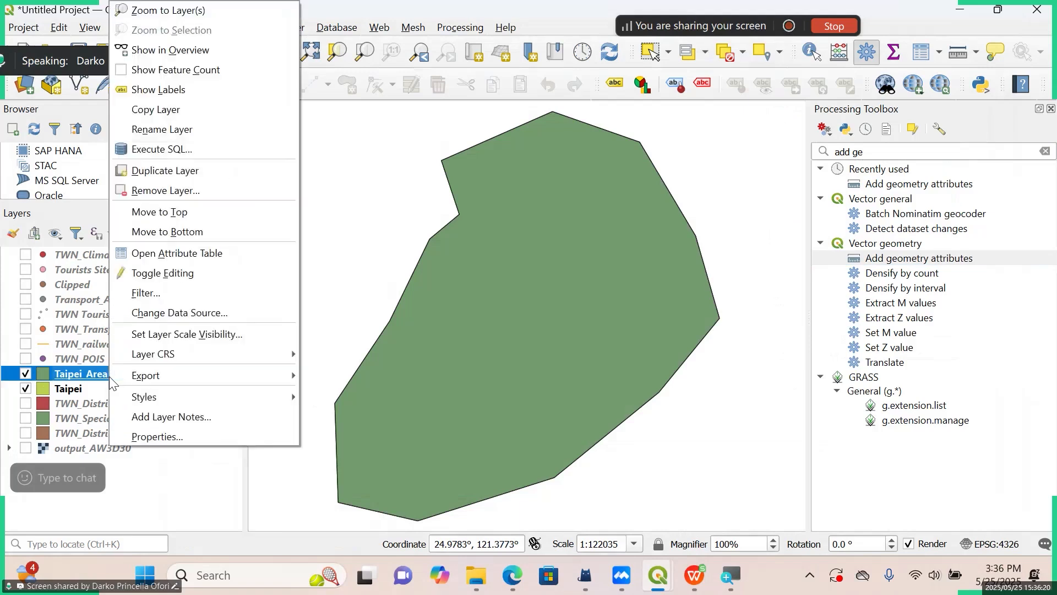
{"action": "left_click", "coordinate": [175, 255]}
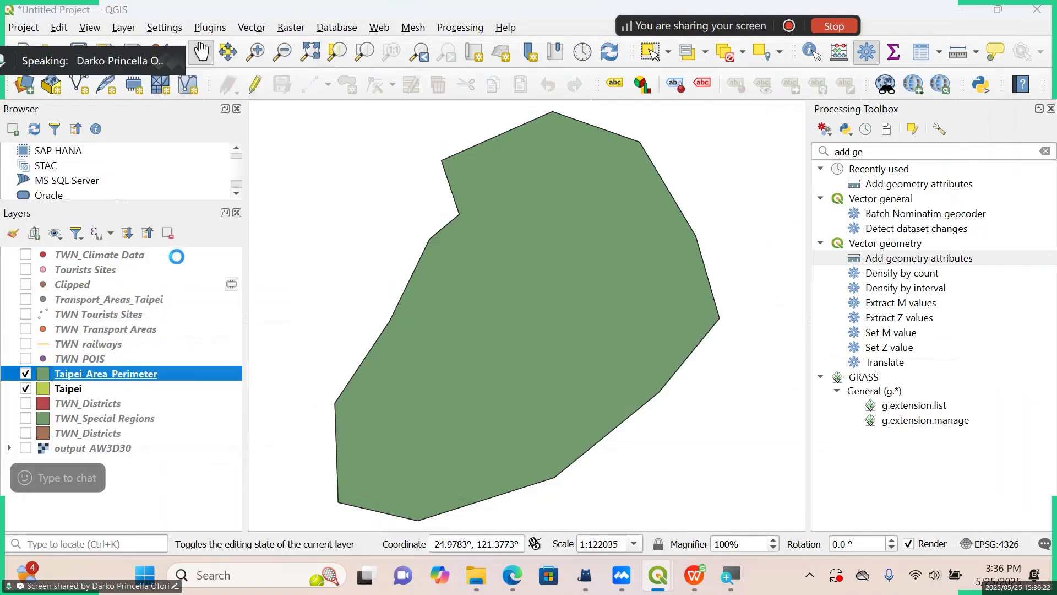
{"action": "left_click_drag", "start_coordinate": [369, 508], "coordinate": [726, 500]}
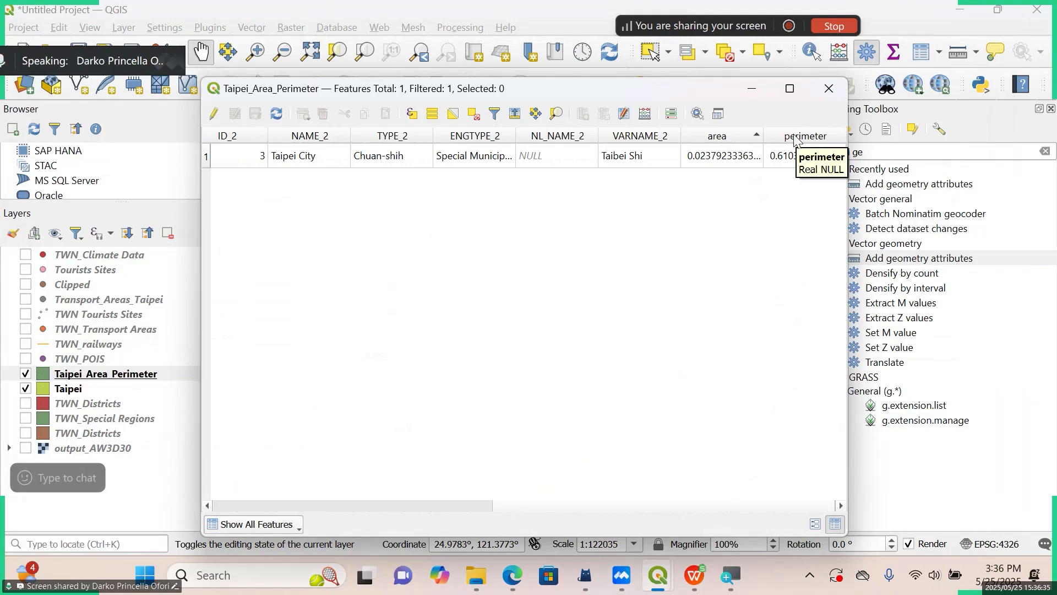
{"action": "left_click", "coordinate": [828, 89]}
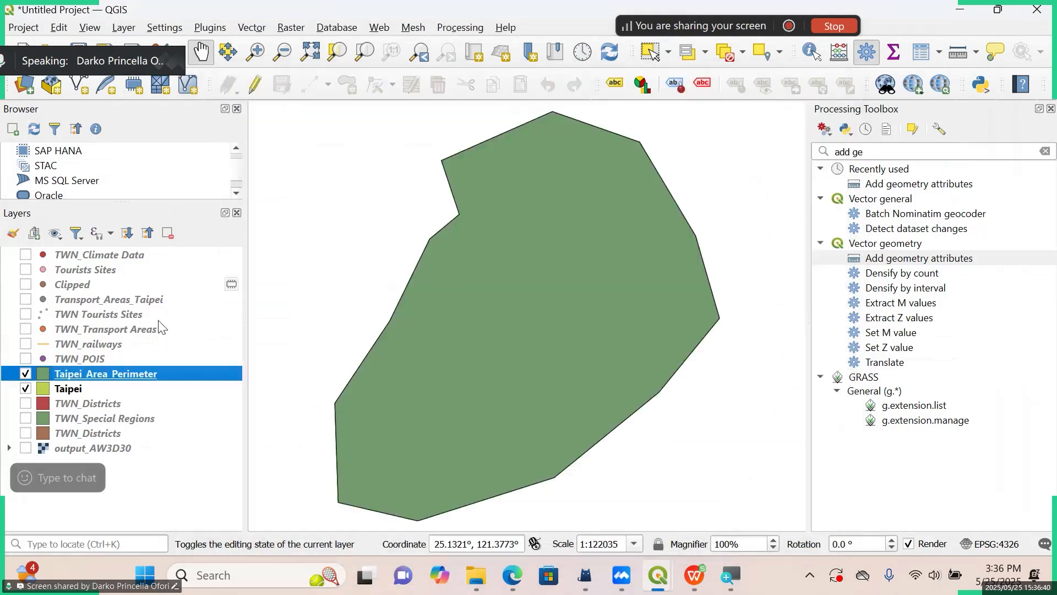
Hide the Taipei_Area_Perimeter layer and make the Taipei layer active.
{"action": "left_click", "coordinate": [25, 374]}
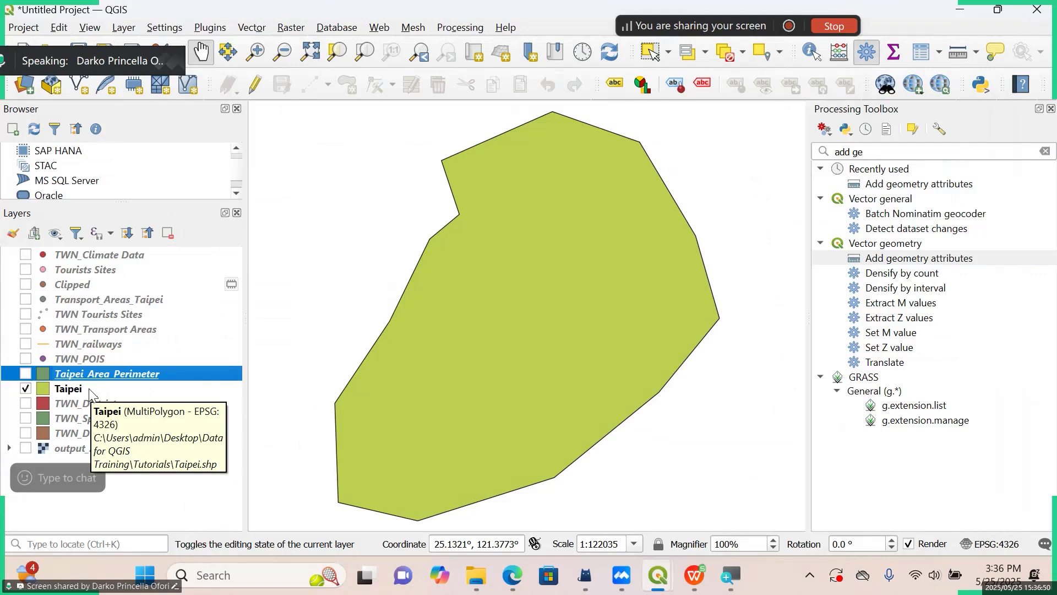
{"action": "left_click", "coordinate": [72, 388]}
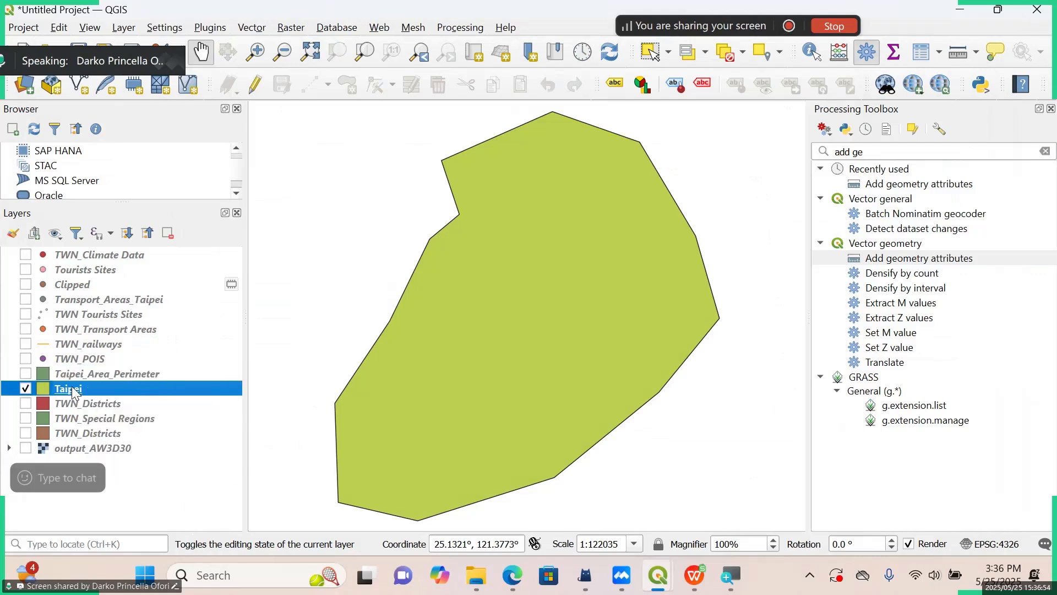
{"action": "right_click", "coordinate": [72, 388]}
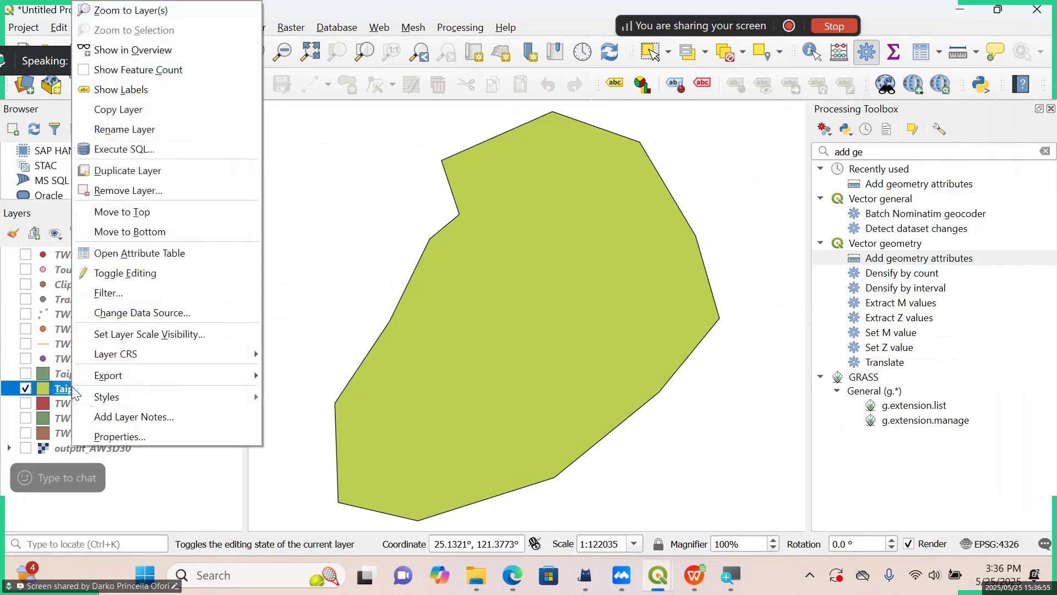
{"action": "left_click", "coordinate": [187, 271]}
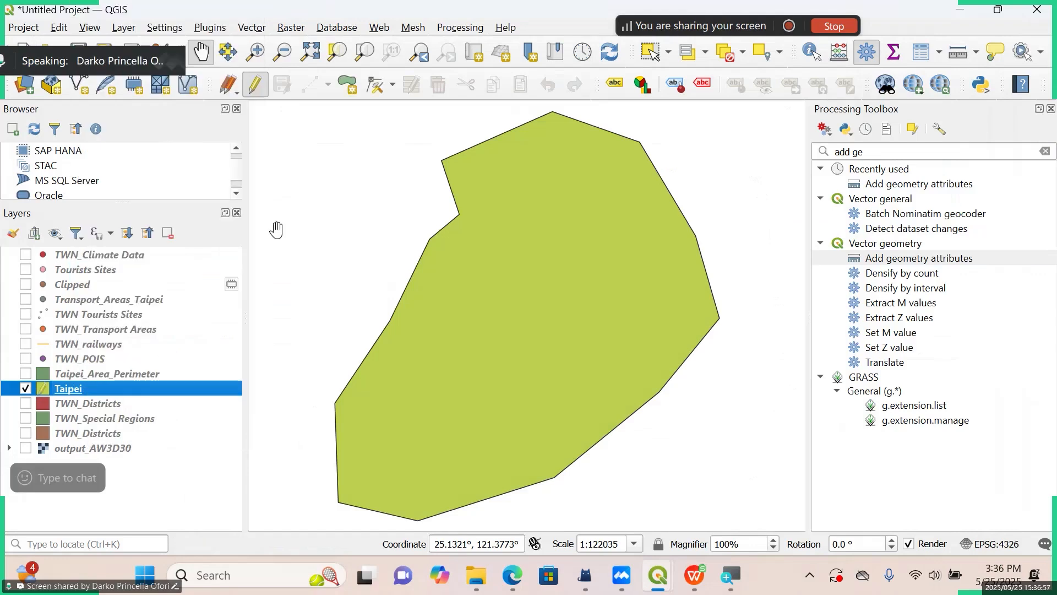
{"action": "right_click", "coordinate": [91, 395]}
{"action": "left_click", "coordinate": [187, 270]}
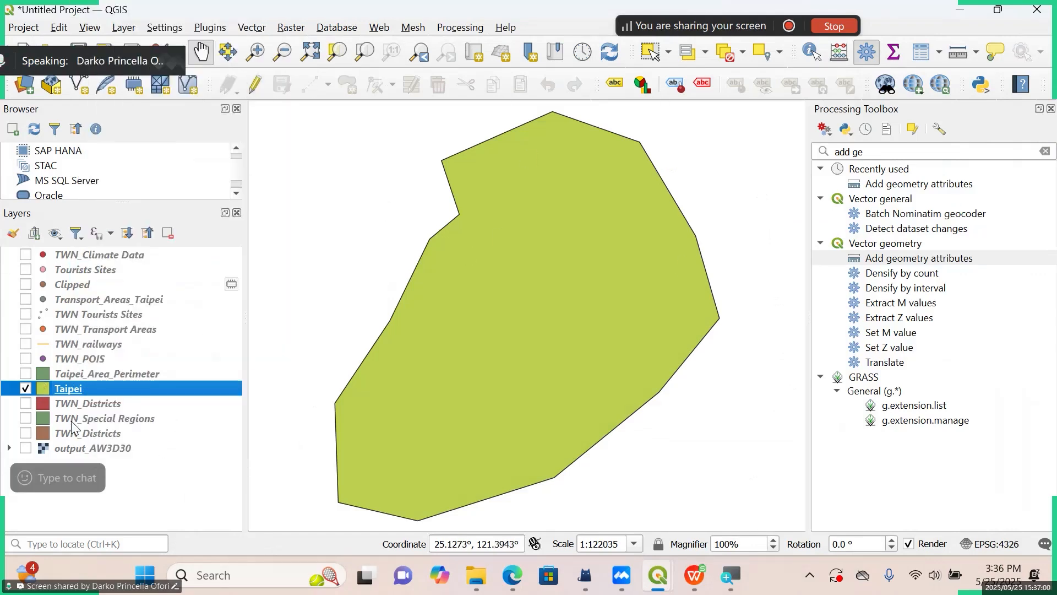
Open the attribute table of the Taipei layer.
{"action": "right_click", "coordinate": [77, 392]}
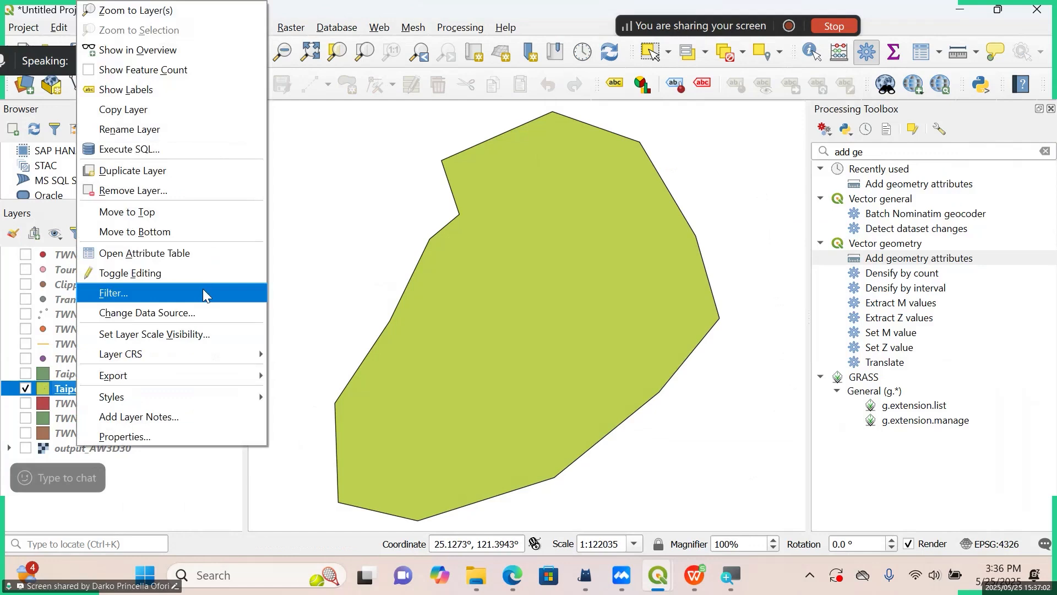
{"action": "left_click", "coordinate": [206, 253]}
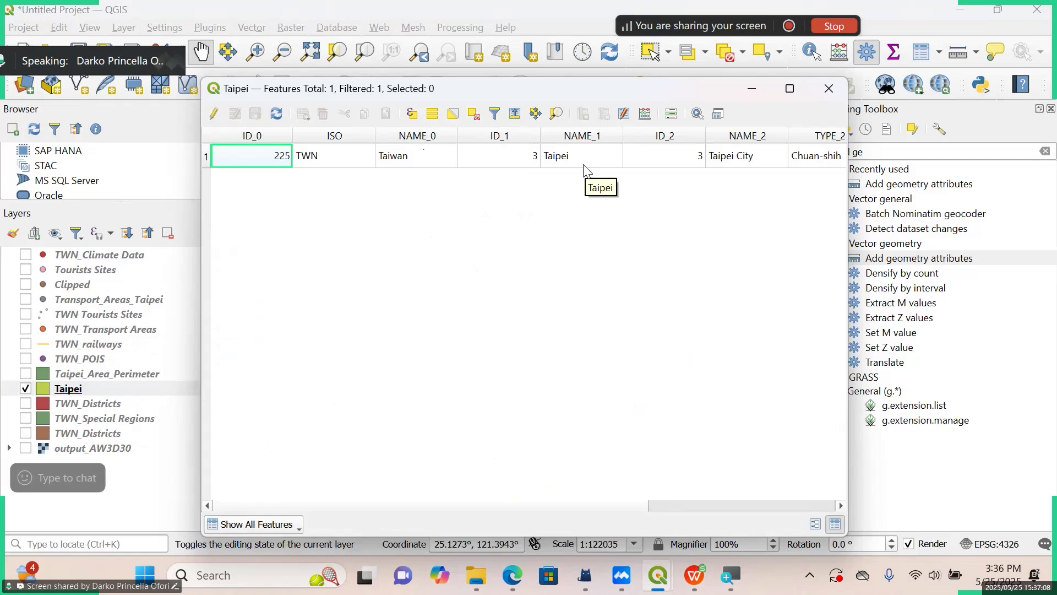
{"action": "left_click", "coordinate": [646, 114]}
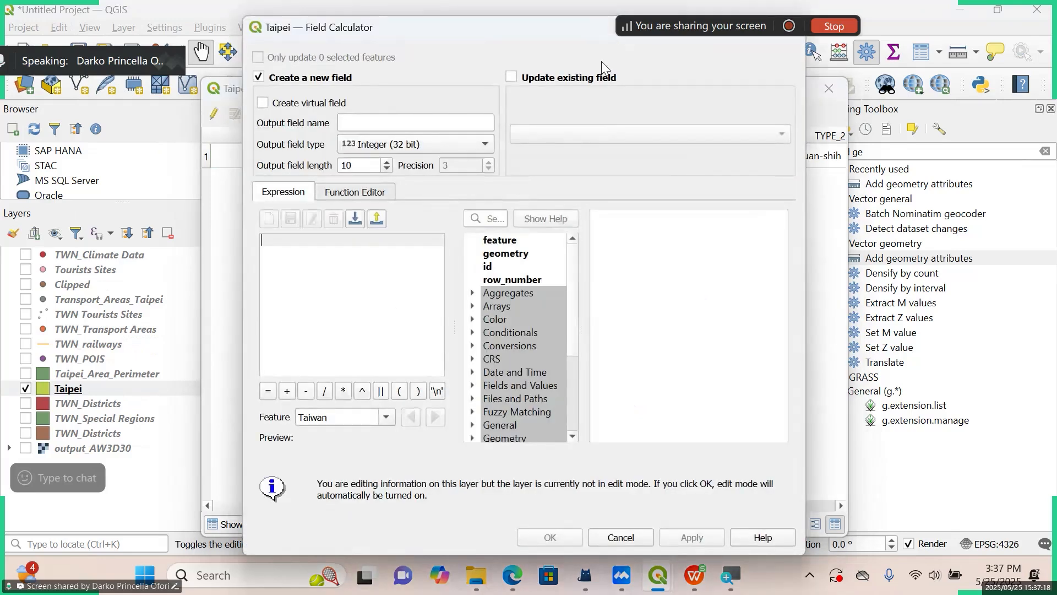
{"action": "left_click_drag", "start_coordinate": [536, 36], "coordinate": [440, 223]}
{"action": "left_click", "coordinate": [645, 214]}
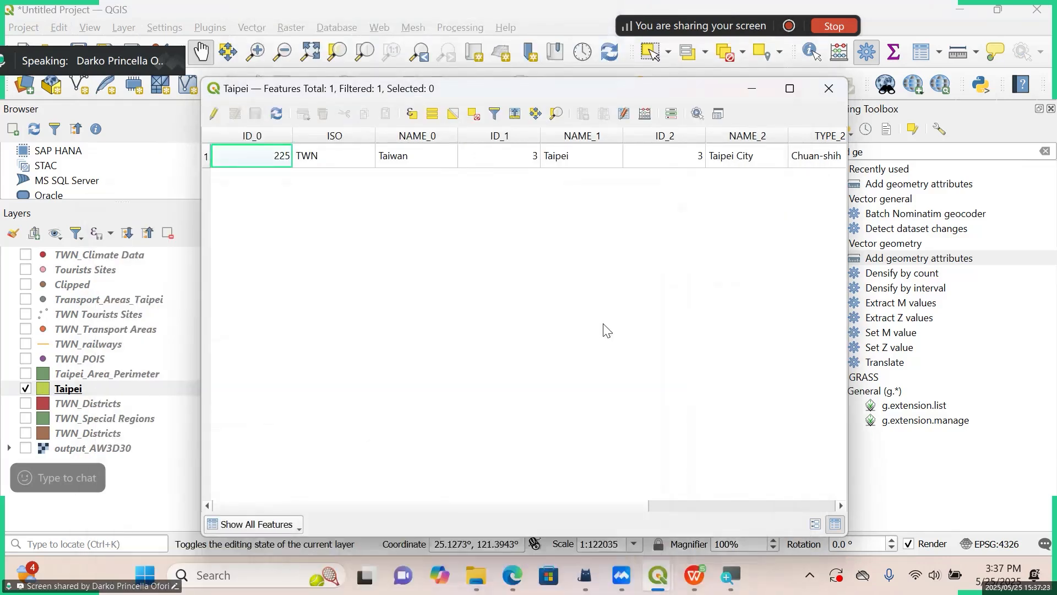
Switch to the Windows Magnifier and enlarge the screen around the Taipei attribute table.
{"action": "left_click", "coordinate": [730, 576]}
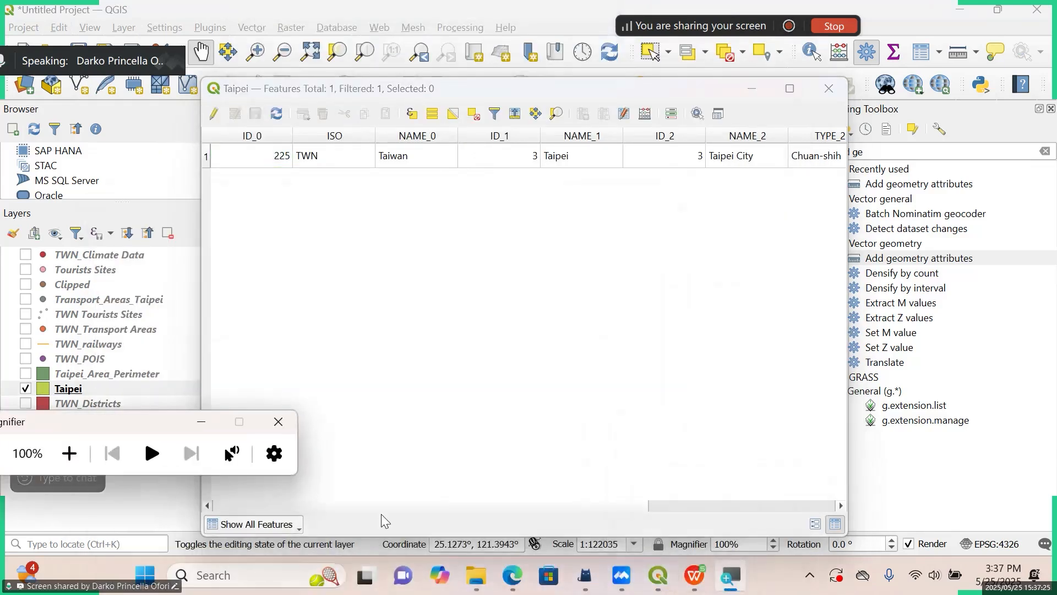
{"action": "left_click", "coordinate": [69, 453]}
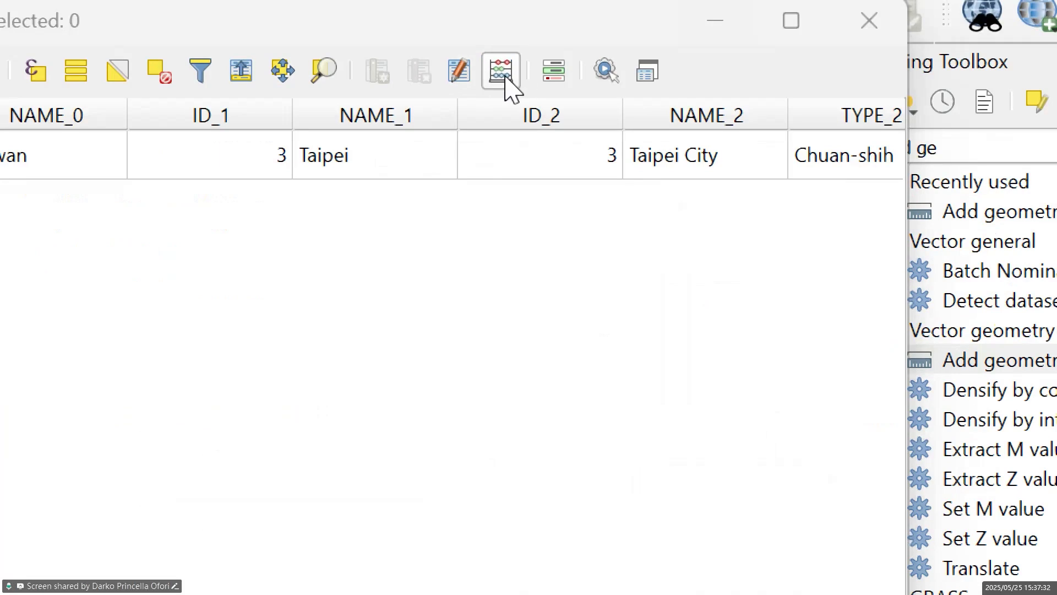
Open the Field Calculator for the Taipei layer and name the new output field area.
{"action": "left_click", "coordinate": [501, 71]}
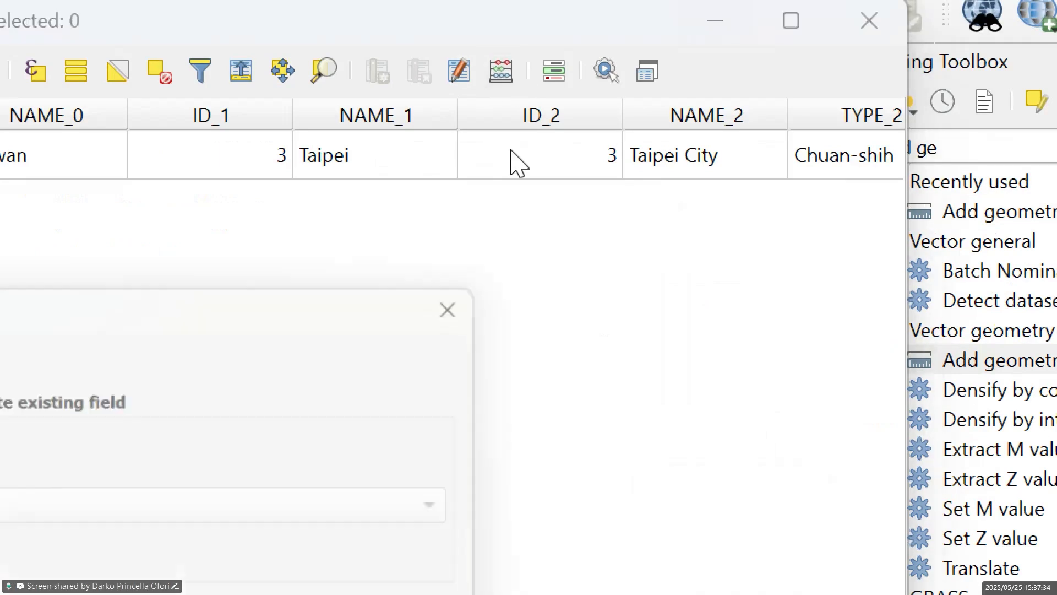
{"action": "left_click_drag", "start_coordinate": [648, 280], "coordinate": [958, 251]}
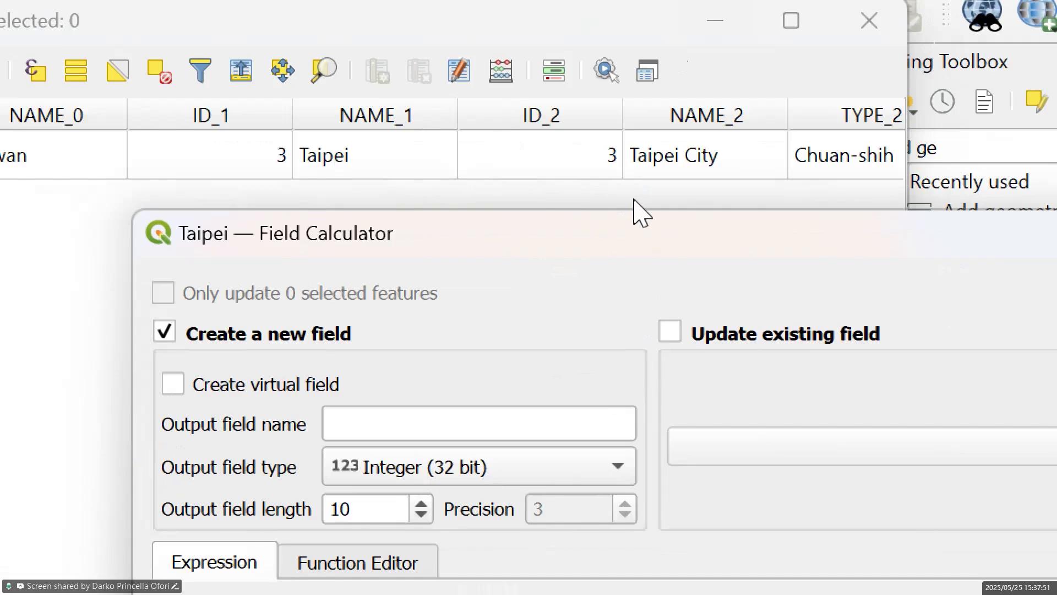
{"action": "left_click_drag", "start_coordinate": [656, 255], "coordinate": [232, 227]}
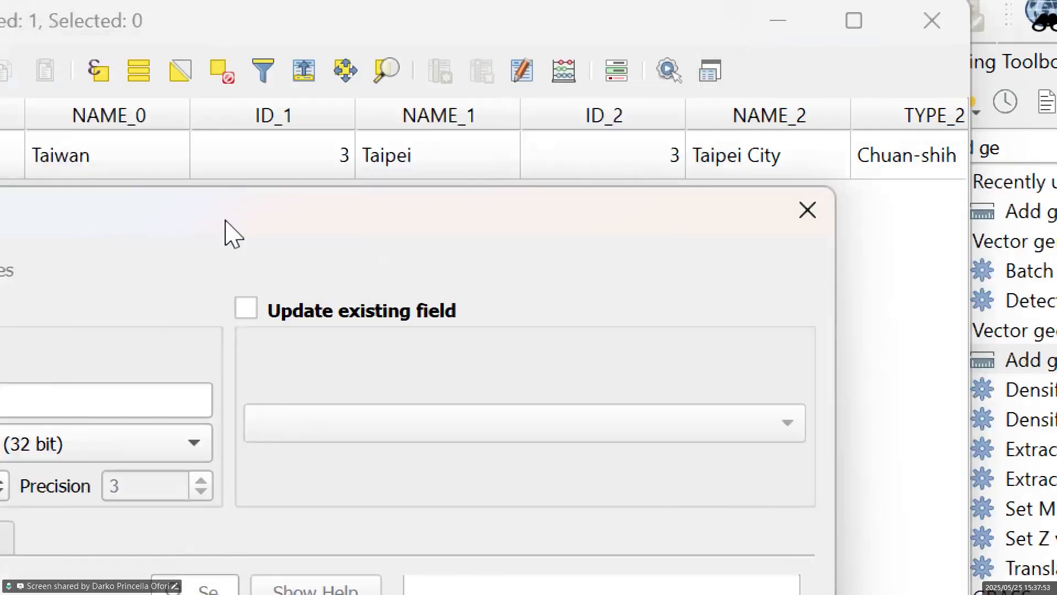
{"action": "left_click_drag", "start_coordinate": [431, 227], "coordinate": [861, 93]}
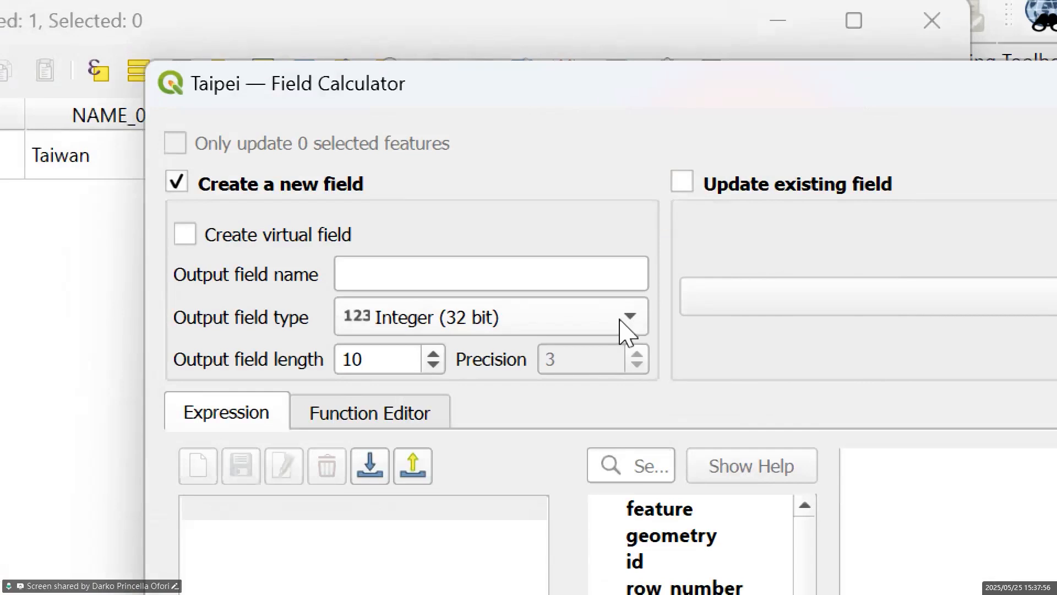
{"action": "left_click", "coordinate": [469, 272]}
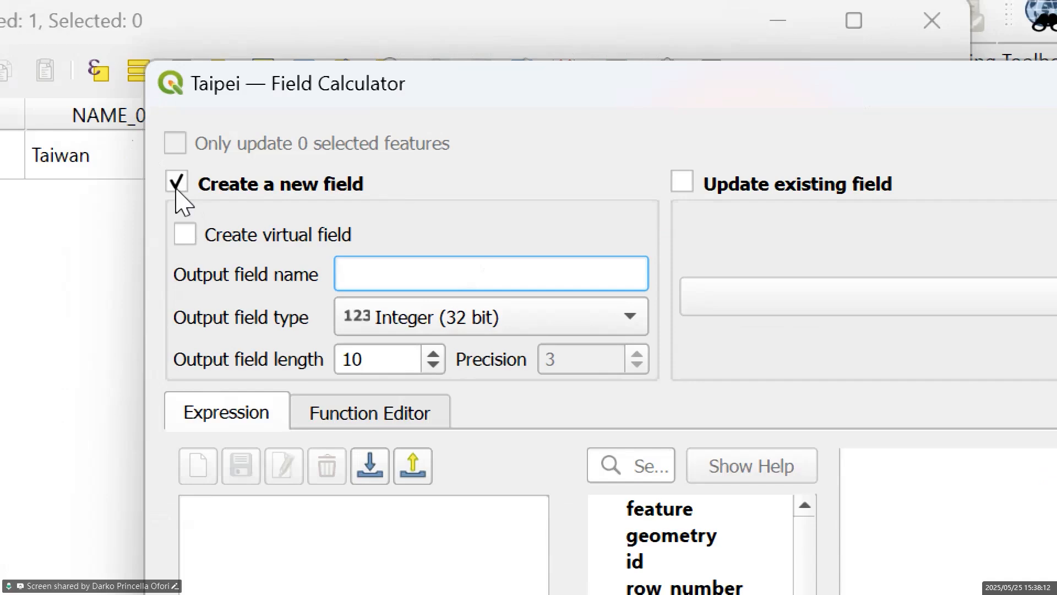
{"action": "type", "text": "Are"}
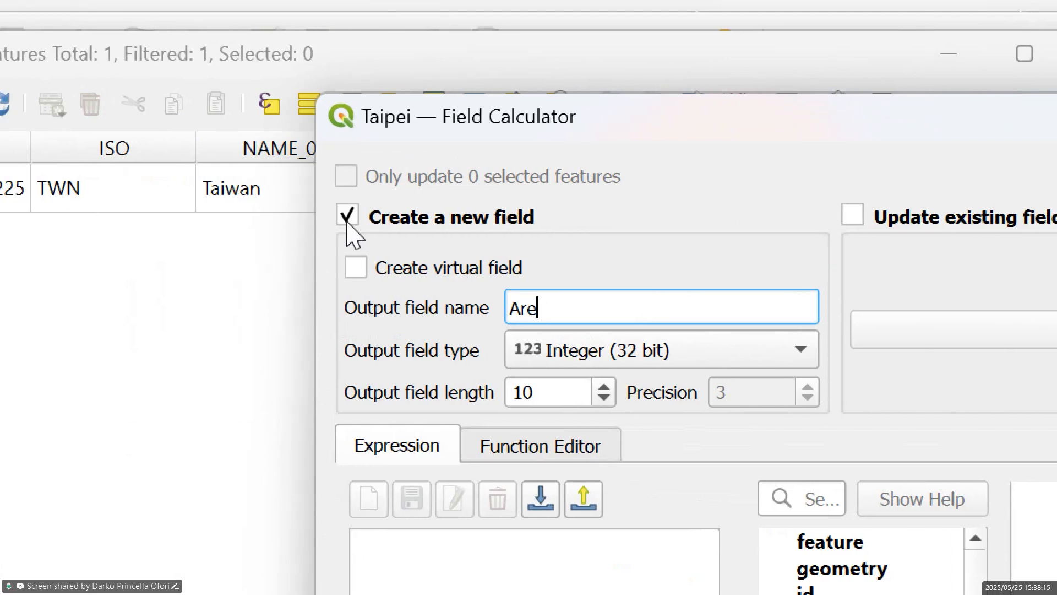
{"action": "type", "text": "a"}
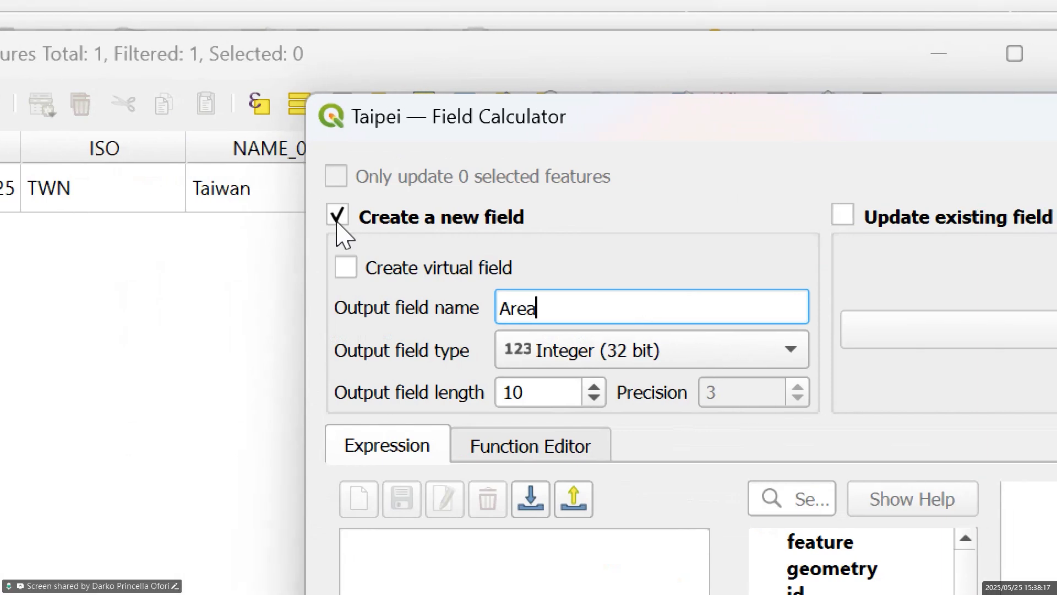
{"action": "key", "text": "Left"}
{"action": "key", "text": "Left"}
{"action": "key", "text": "Left"}
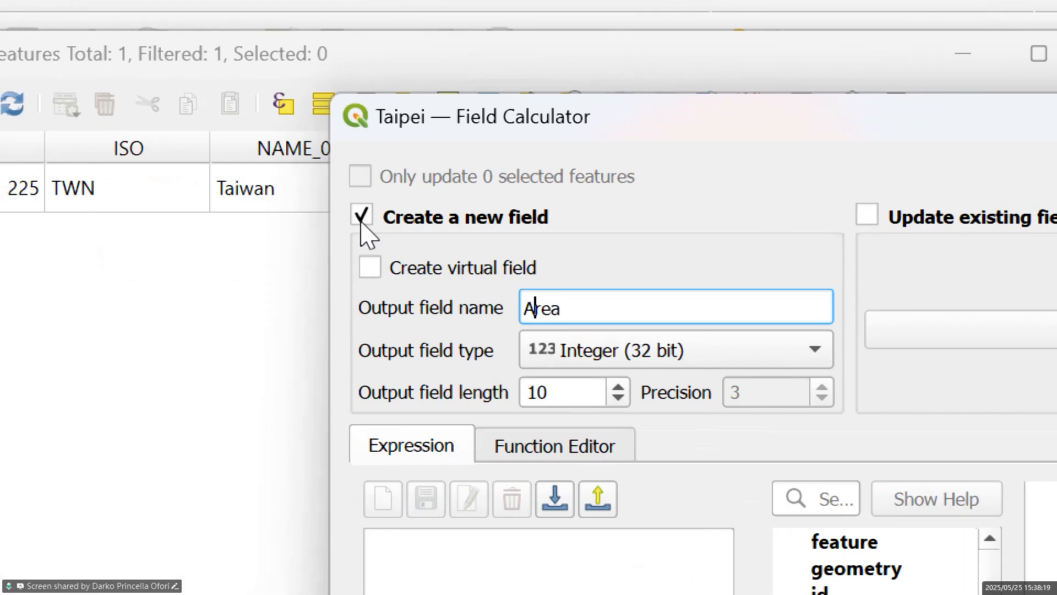
{"action": "key", "text": "BackSpace"}
{"action": "type", "text": "a"}
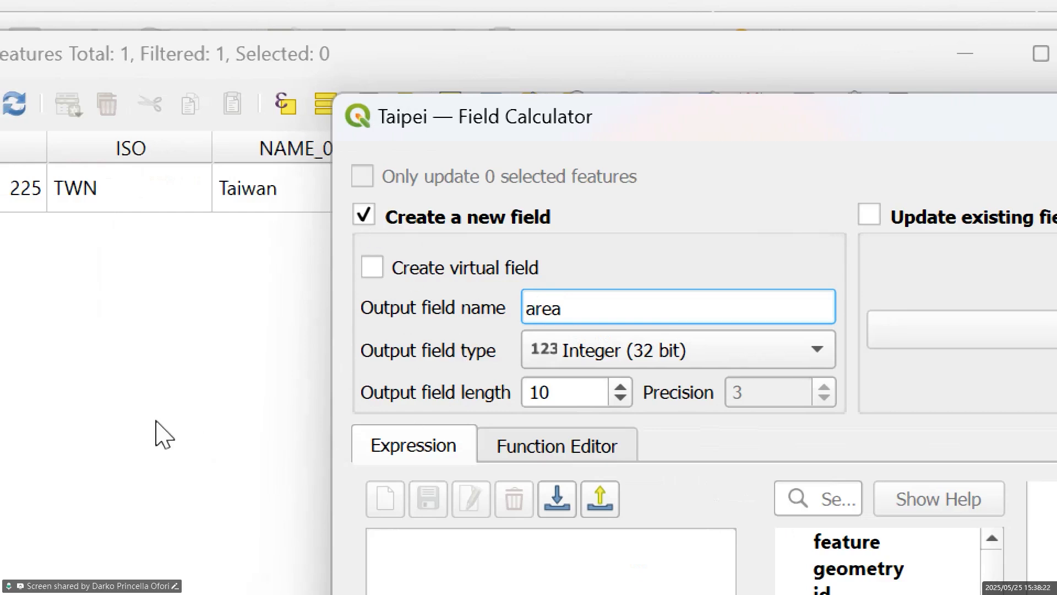
Set the area field's output type to Decimal number (real) and move the dialog to reach its expression editor.
{"action": "left_click", "coordinate": [698, 361]}
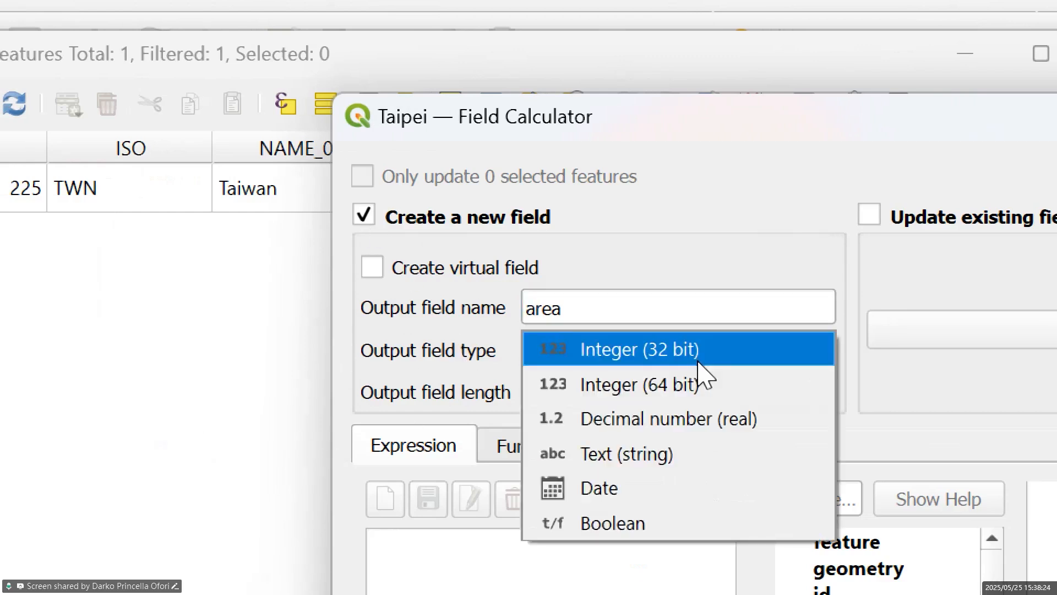
{"action": "left_click", "coordinate": [708, 420]}
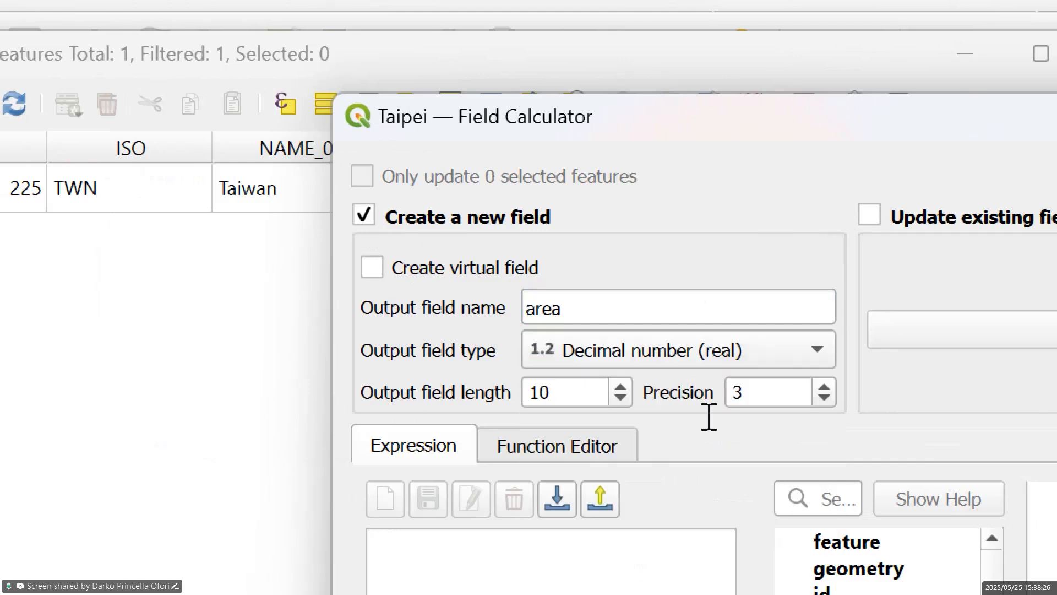
{"action": "left_click_drag", "start_coordinate": [797, 111], "coordinate": [571, 24]}
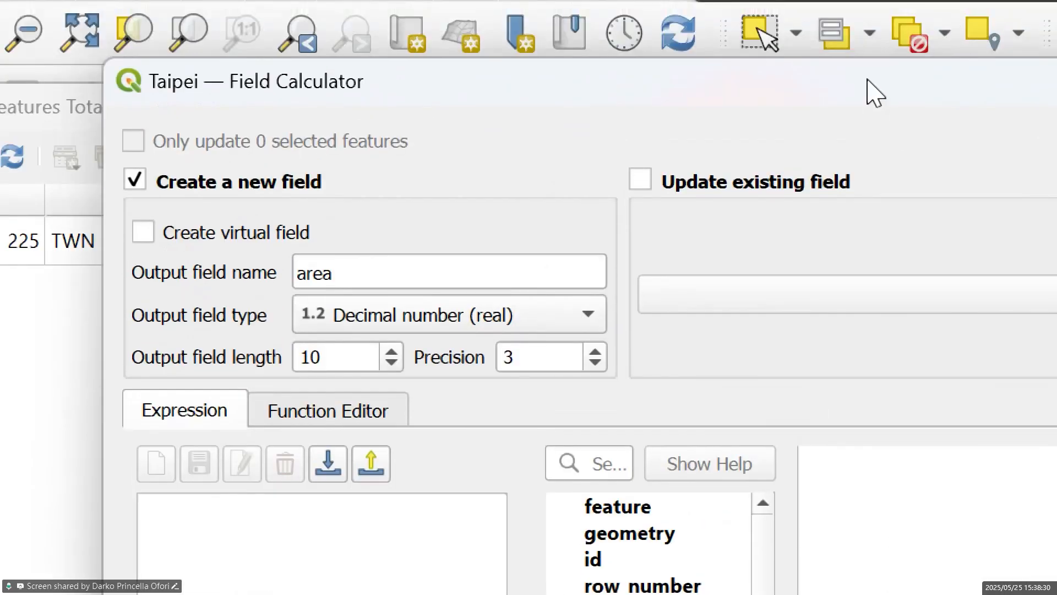
{"action": "left_click_drag", "start_coordinate": [875, 94], "coordinate": [866, 188]}
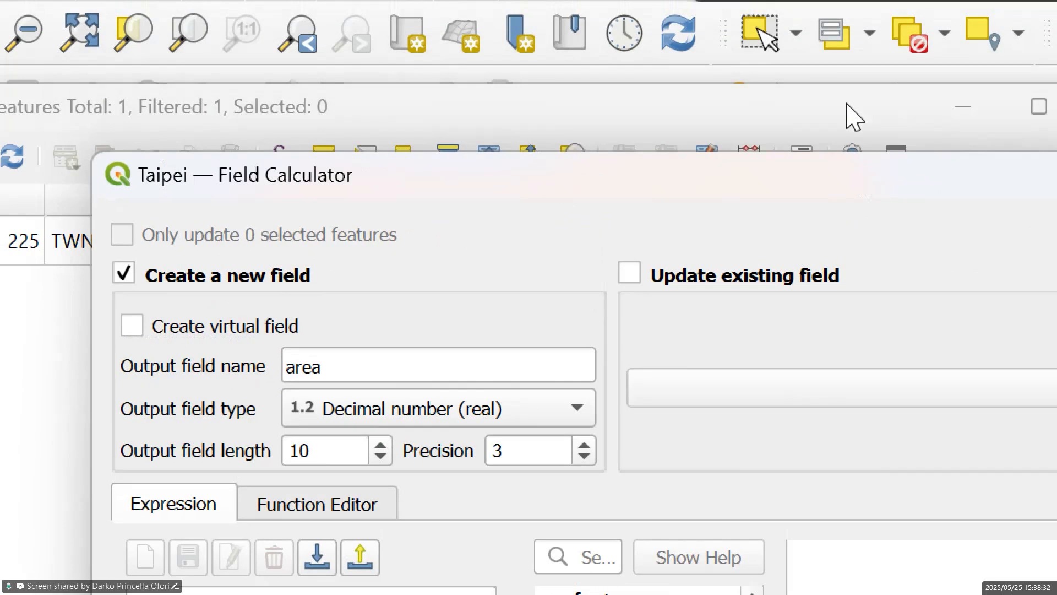
{"action": "left_click_drag", "start_coordinate": [821, 185], "coordinate": [810, 4]}
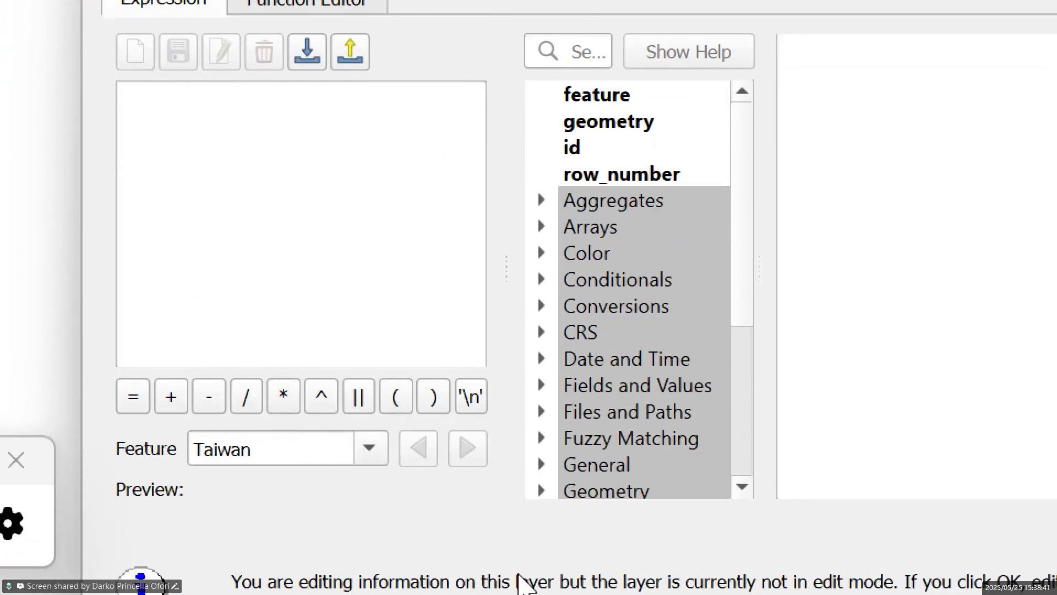
Write the expression area($geometry) for the area field, and close the Field Calculator without applying it.
{"action": "left_click", "coordinate": [298, 183]}
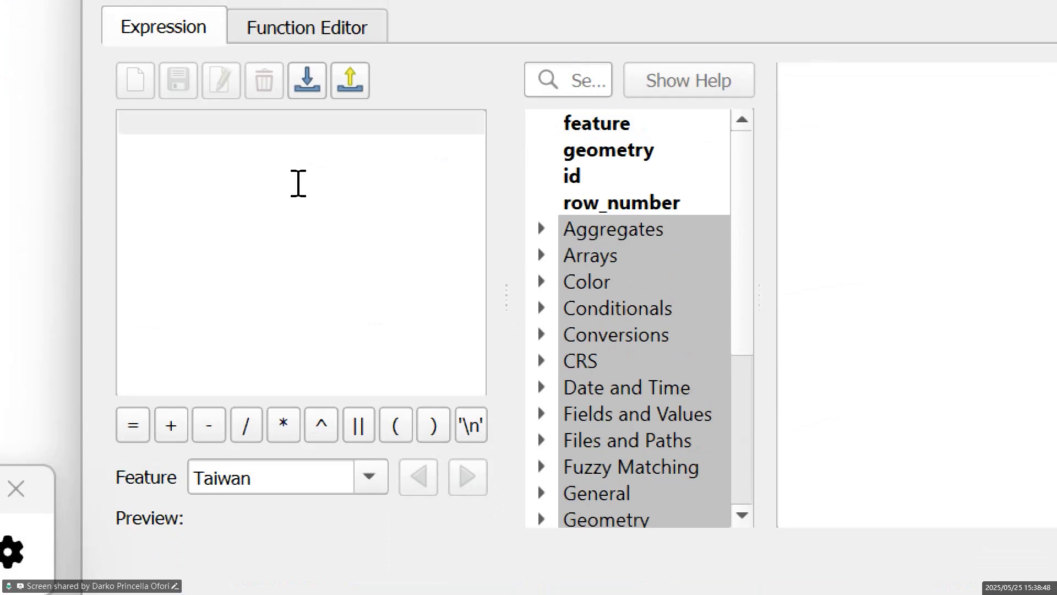
{"action": "type", "text": "area"}
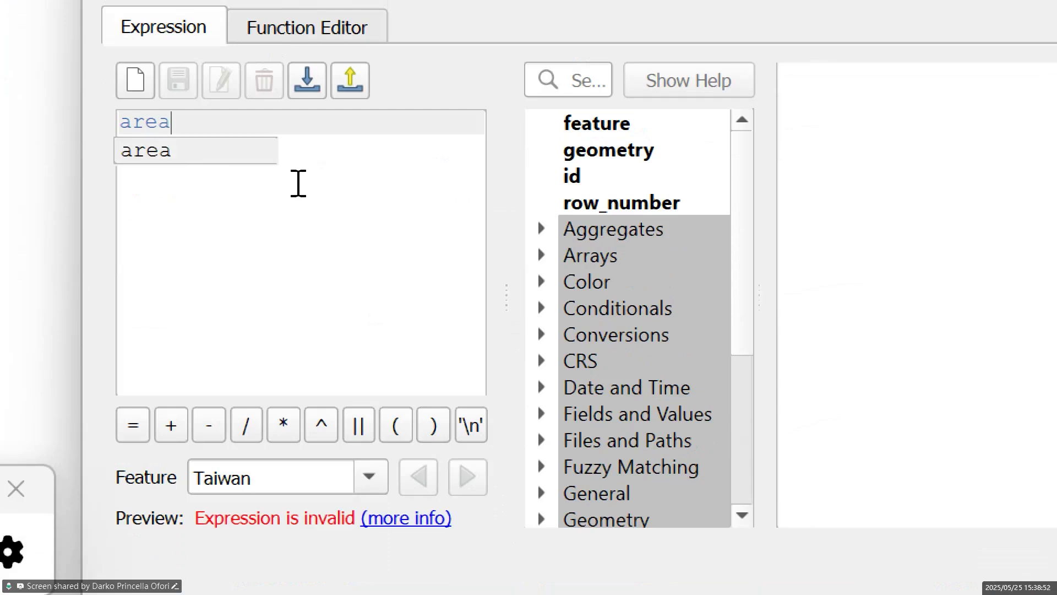
{"action": "type", "text": "("}
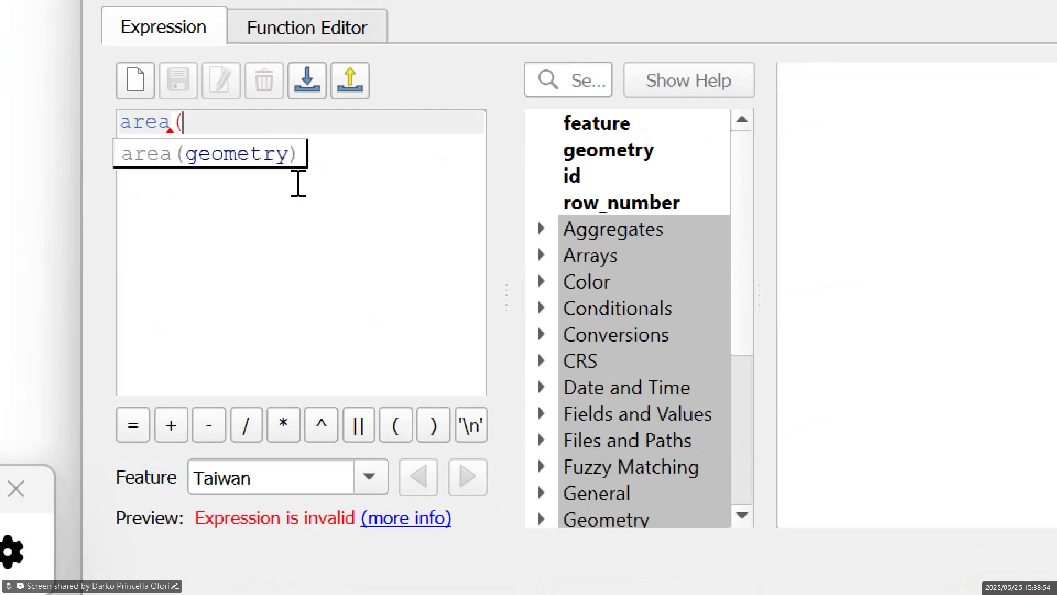
{"action": "type", "text": "$g"}
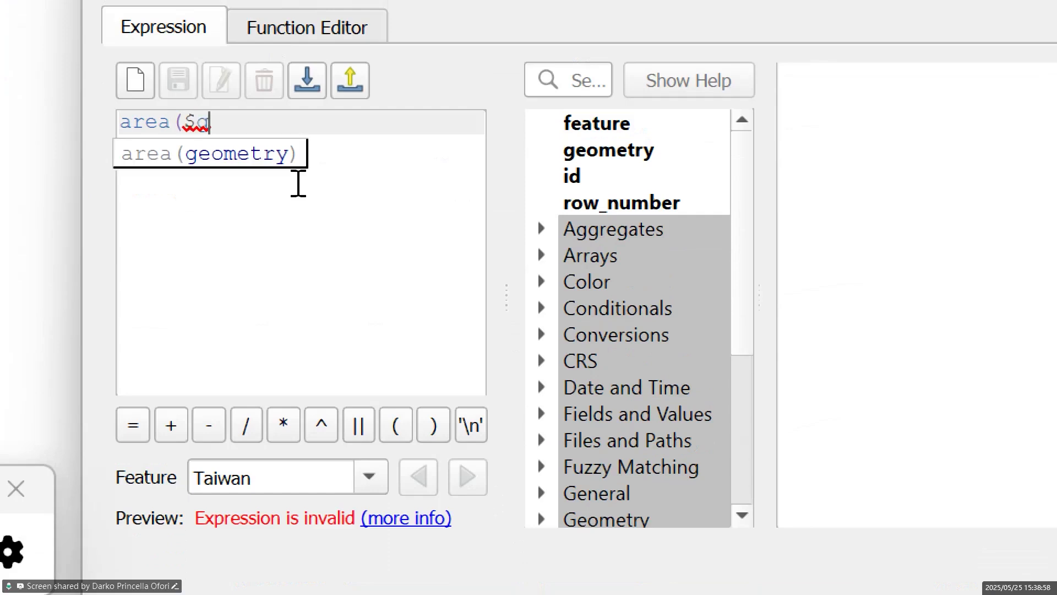
{"action": "type", "text": "eom"}
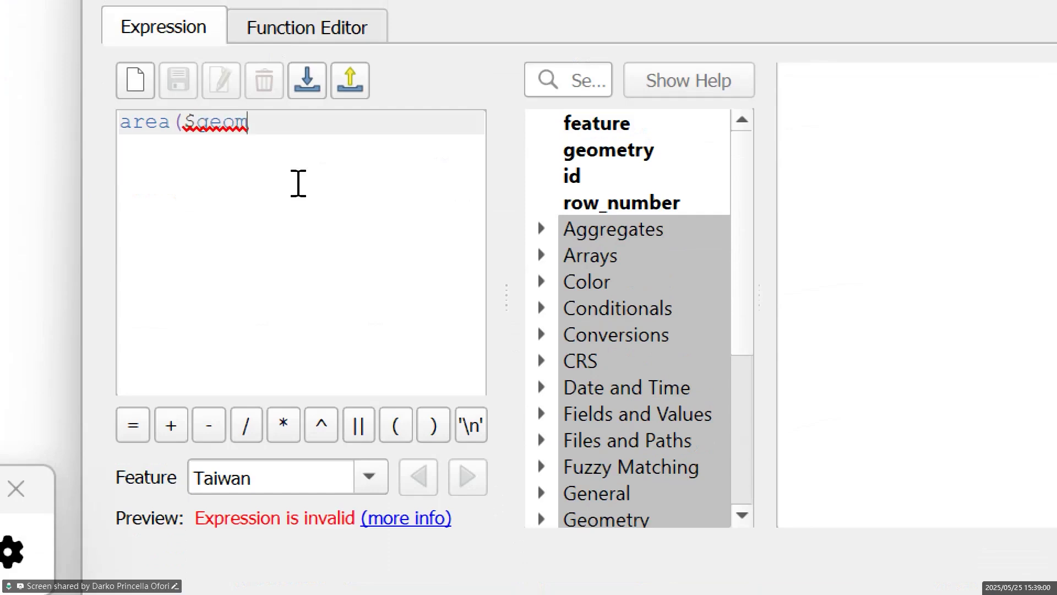
{"action": "type", "text": "etry"}
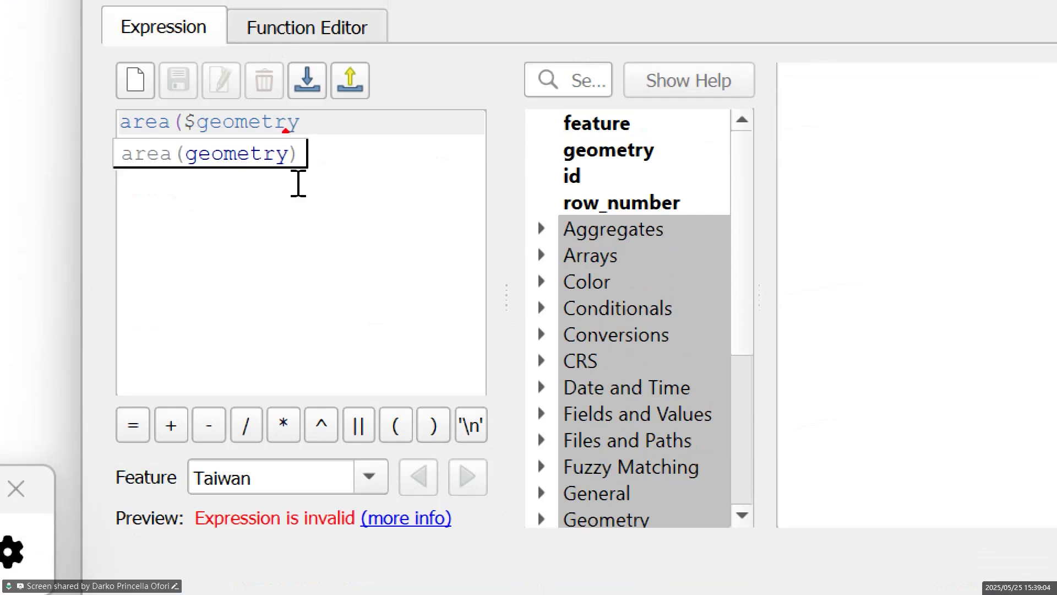
{"action": "type", "text": ")"}
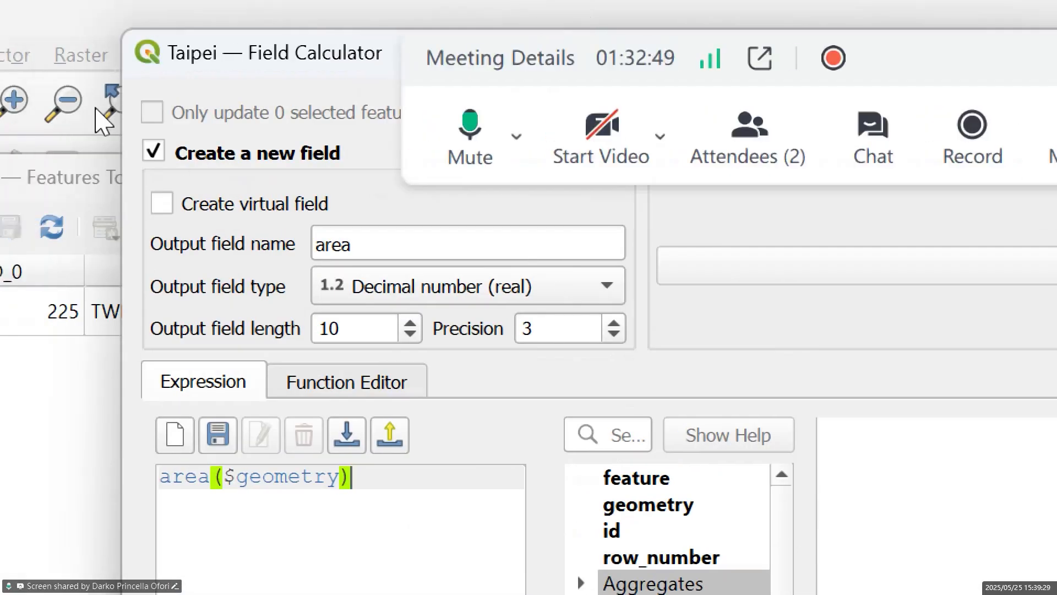
{"action": "left_click_drag", "start_coordinate": [309, 28], "coordinate": [32, 303]}
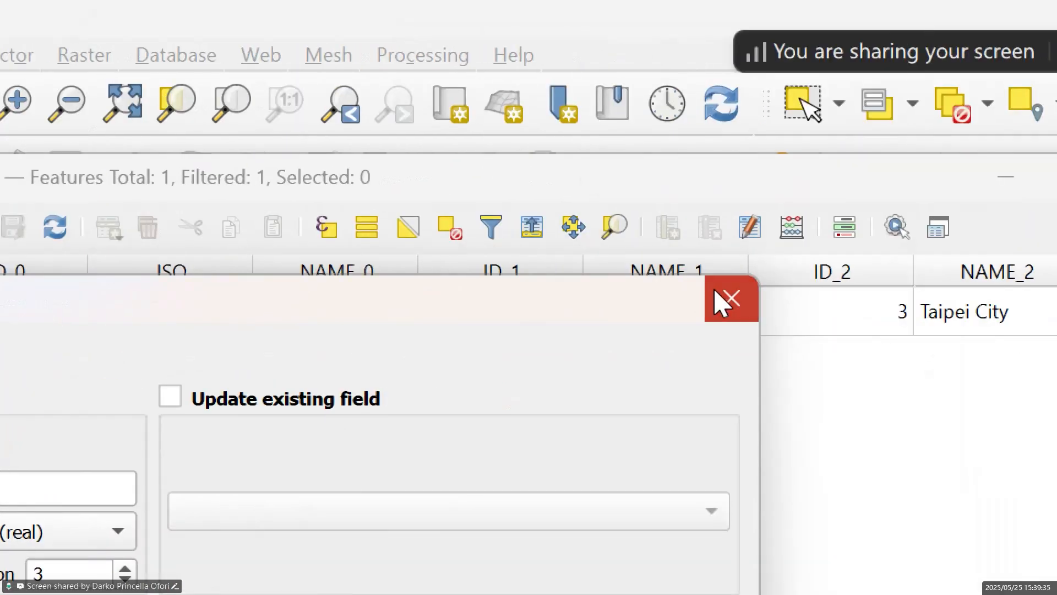
{"action": "left_click", "coordinate": [913, 298]}
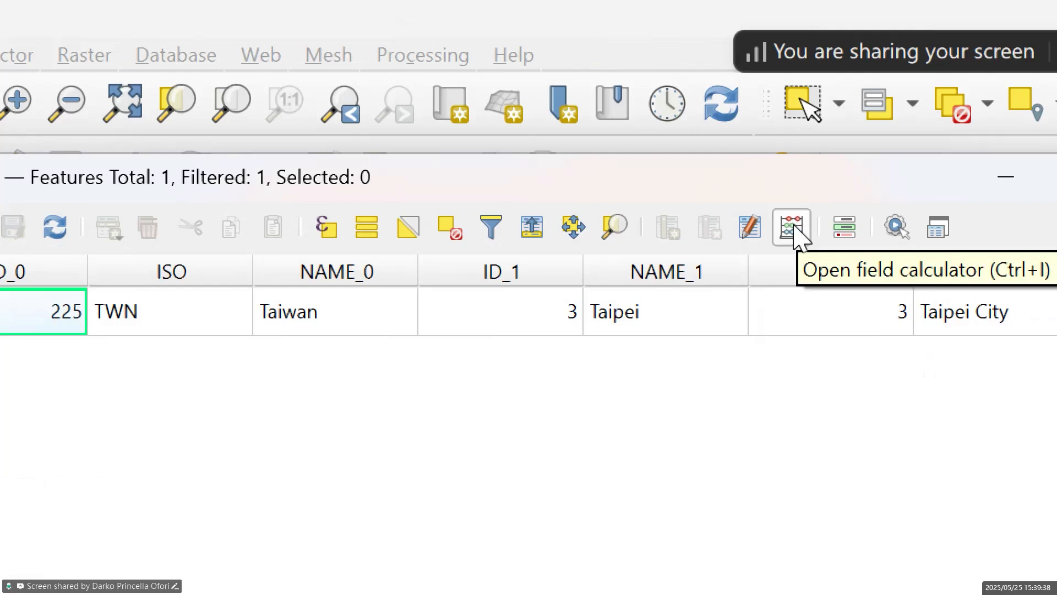
Reopen the Field Calculator and define a new field named area with the type Decimal number (real).
{"action": "left_click", "coordinate": [797, 232]}
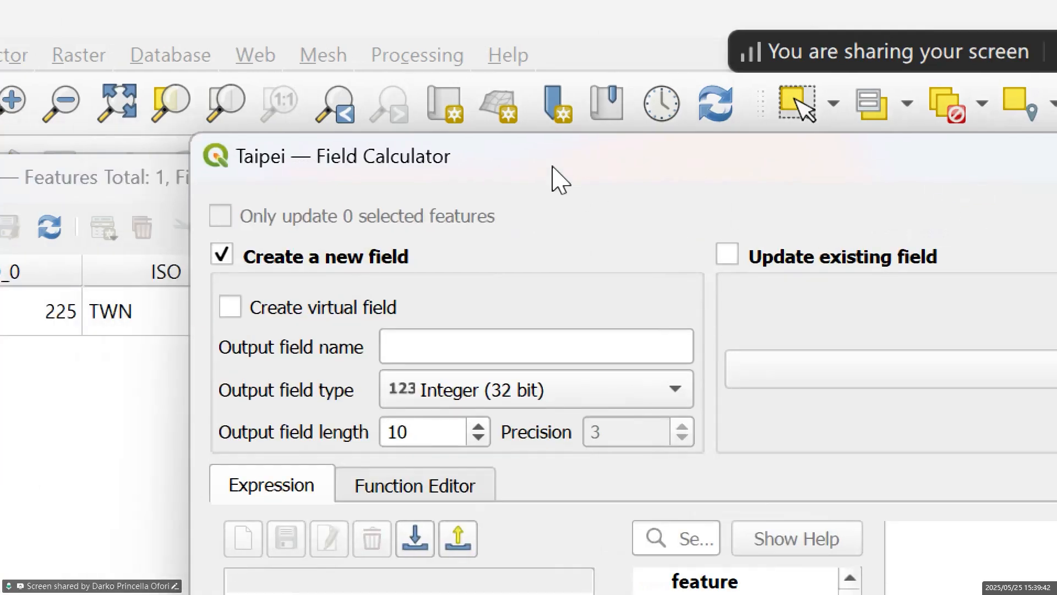
{"action": "left_click_drag", "start_coordinate": [560, 179], "coordinate": [554, 97]}
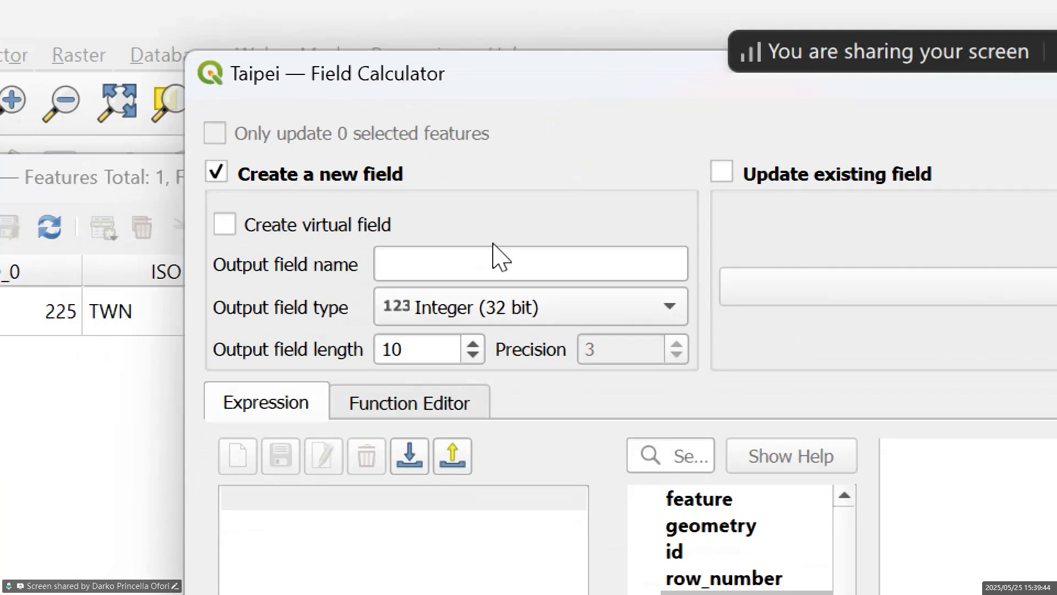
{"action": "left_click", "coordinate": [494, 263]}
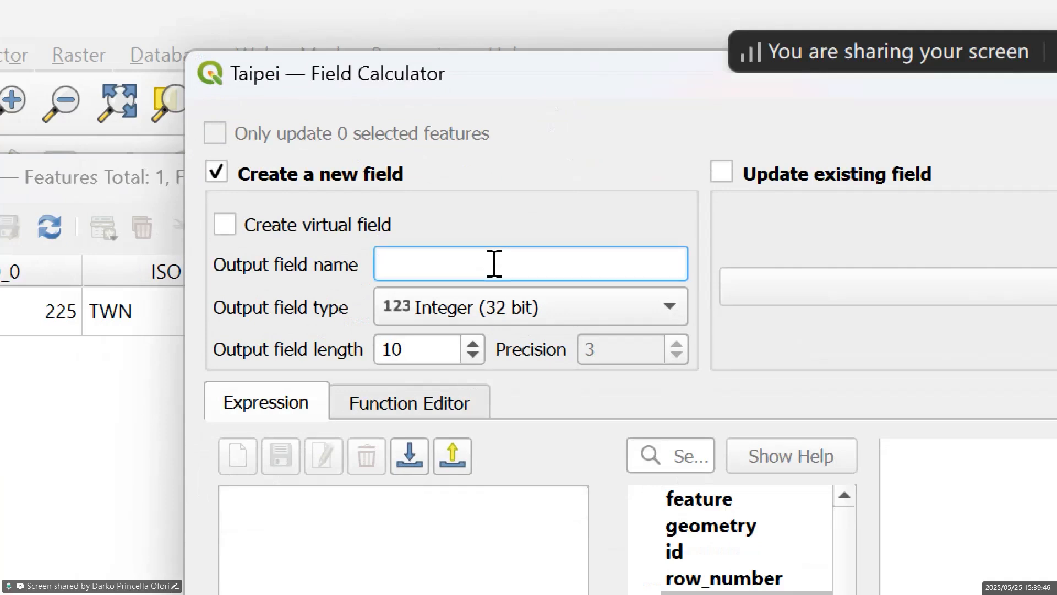
{"action": "type", "text": "area"}
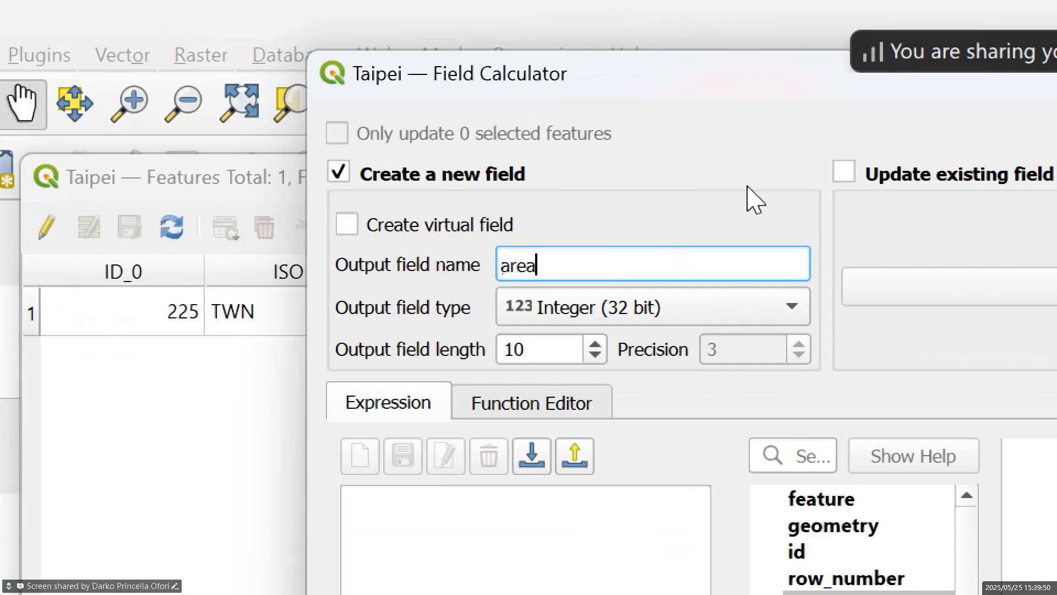
{"action": "left_click", "coordinate": [716, 313]}
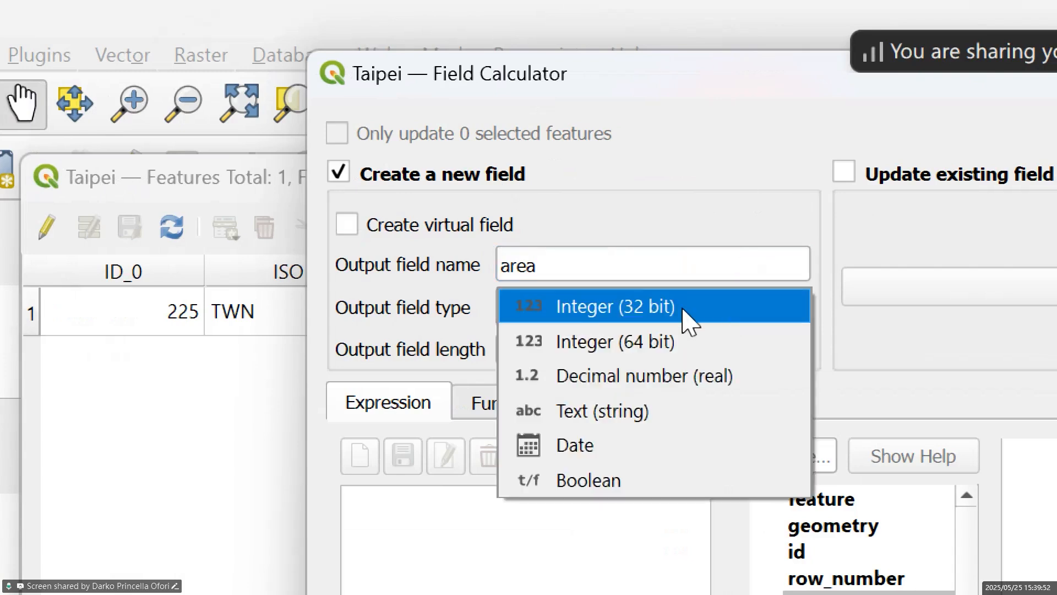
{"action": "left_click", "coordinate": [661, 380]}
{"action": "left_click_drag", "start_coordinate": [617, 98], "coordinate": [457, 14]}
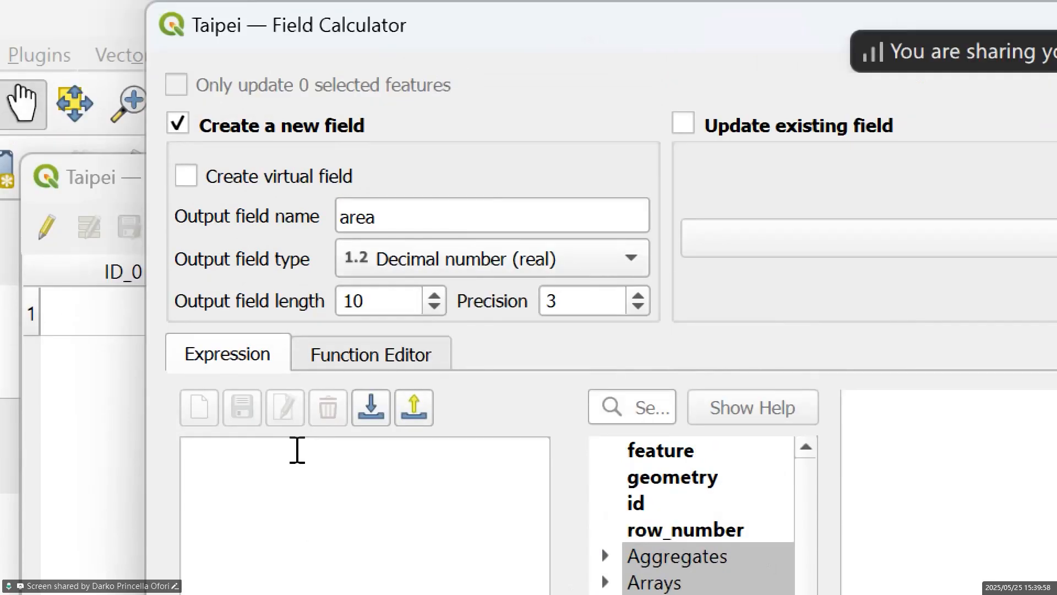
Enter the expression area($geometry) for the new area field of the Taipei layer.
{"action": "left_click", "coordinate": [290, 422]}
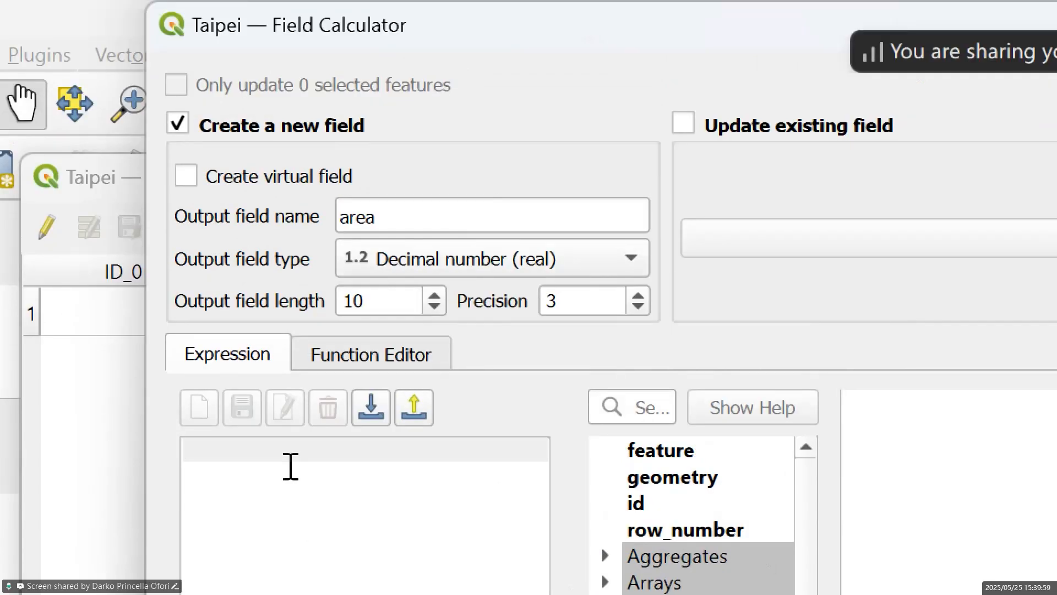
{"action": "type", "text": "area"}
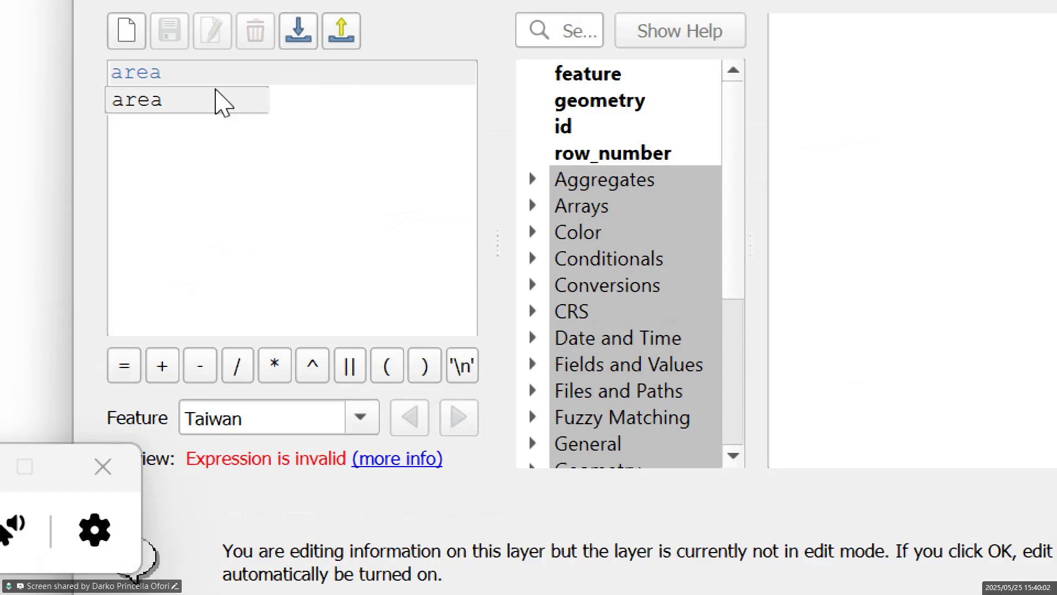
{"action": "type", "text": "($"}
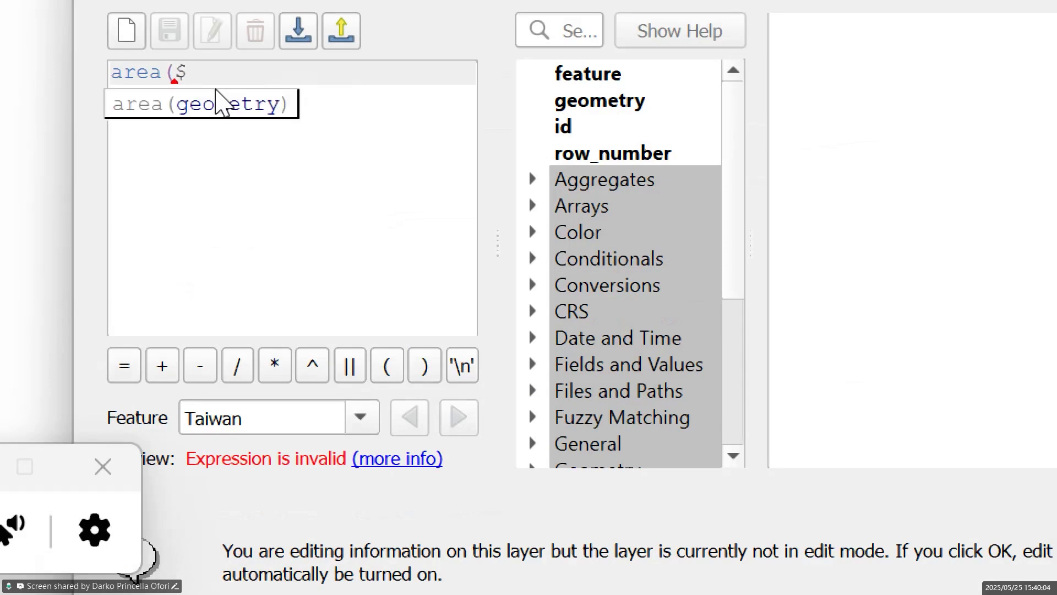
{"action": "type", "text": "geometry"}
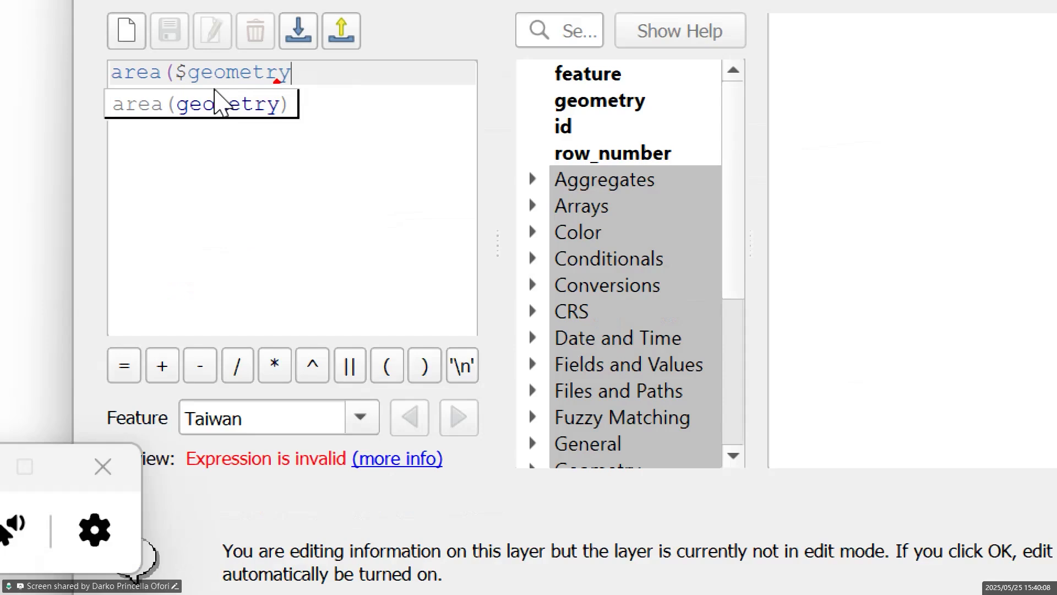
{"action": "type", "text": ")"}
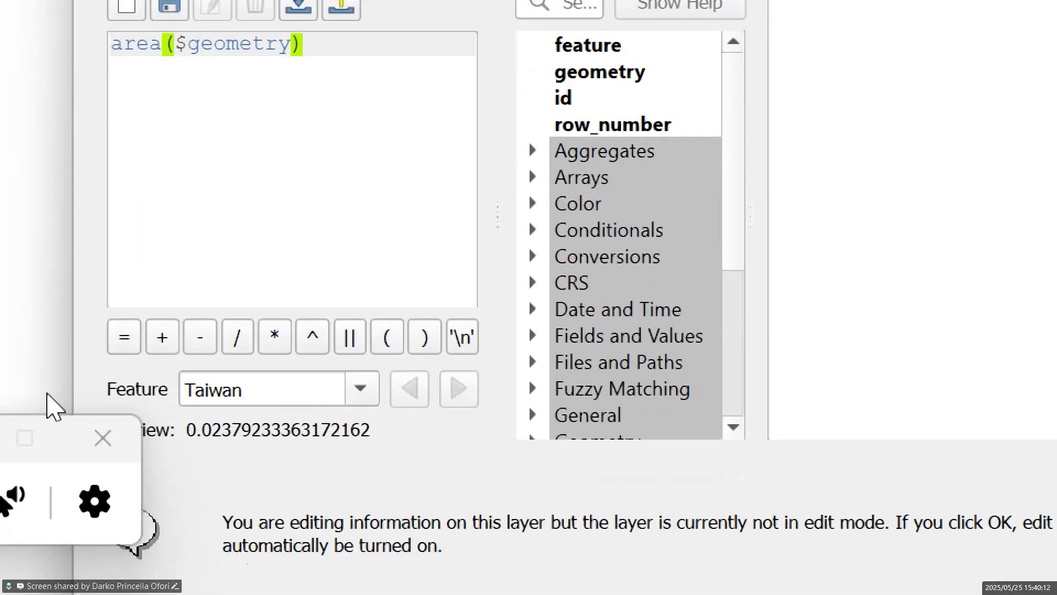
Apply the Field Calculator settings to add the calculated area field to the Taipei layer, and confirm the dialog.
{"action": "left_click", "coordinate": [126, 453]}
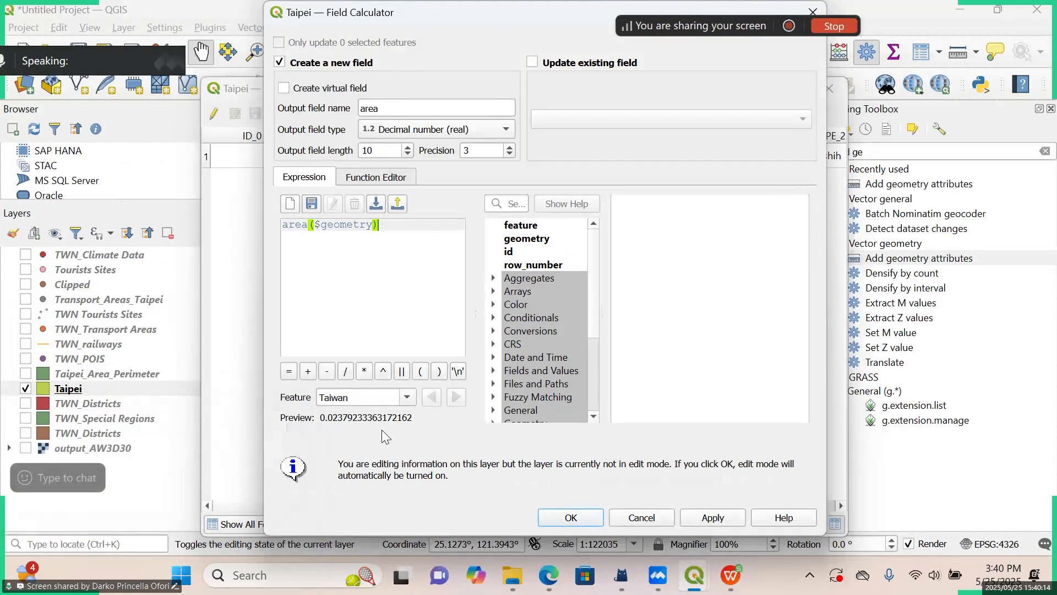
{"action": "left_click", "coordinate": [266, 572]}
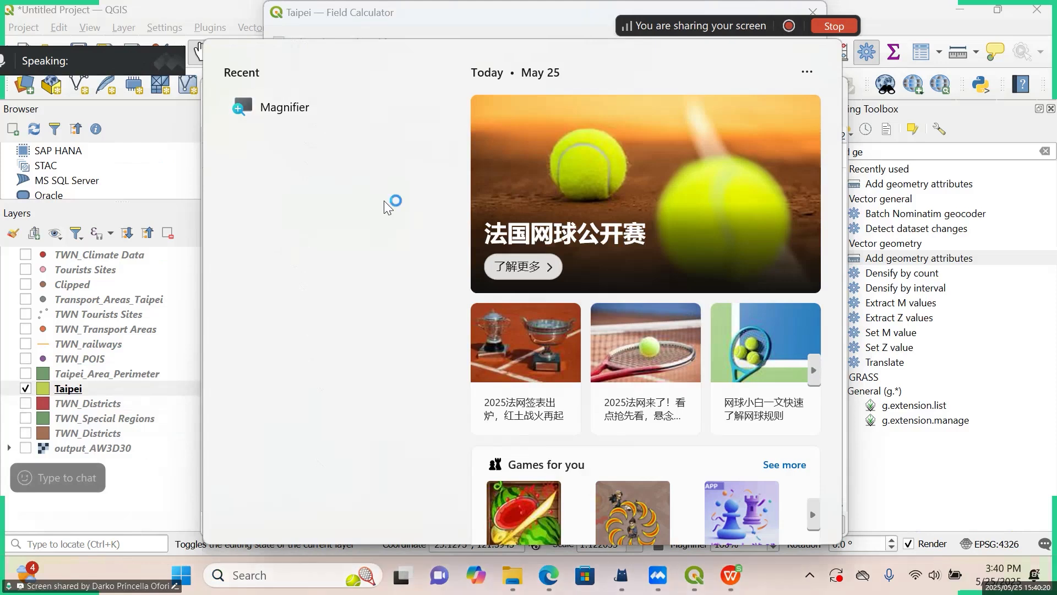
{"action": "key", "text": "super+plus"}
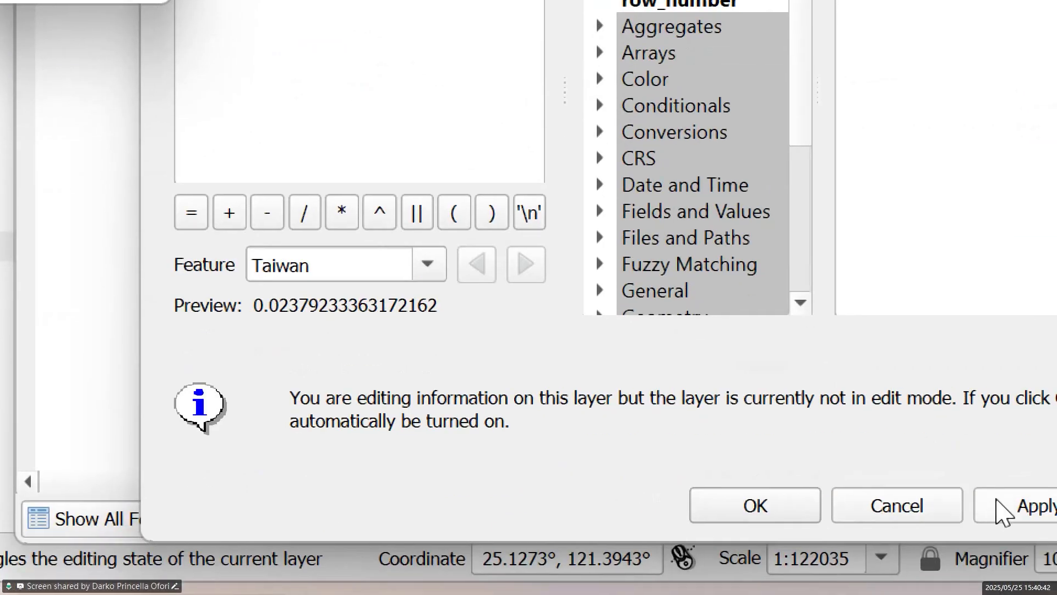
{"action": "left_click", "coordinate": [985, 507]}
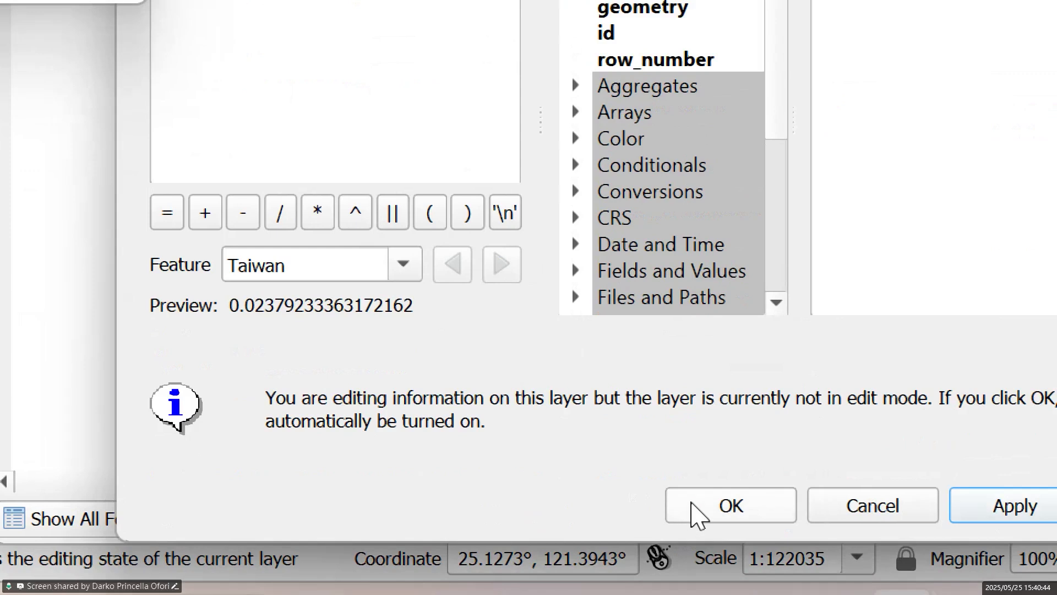
{"action": "left_click", "coordinate": [693, 502]}
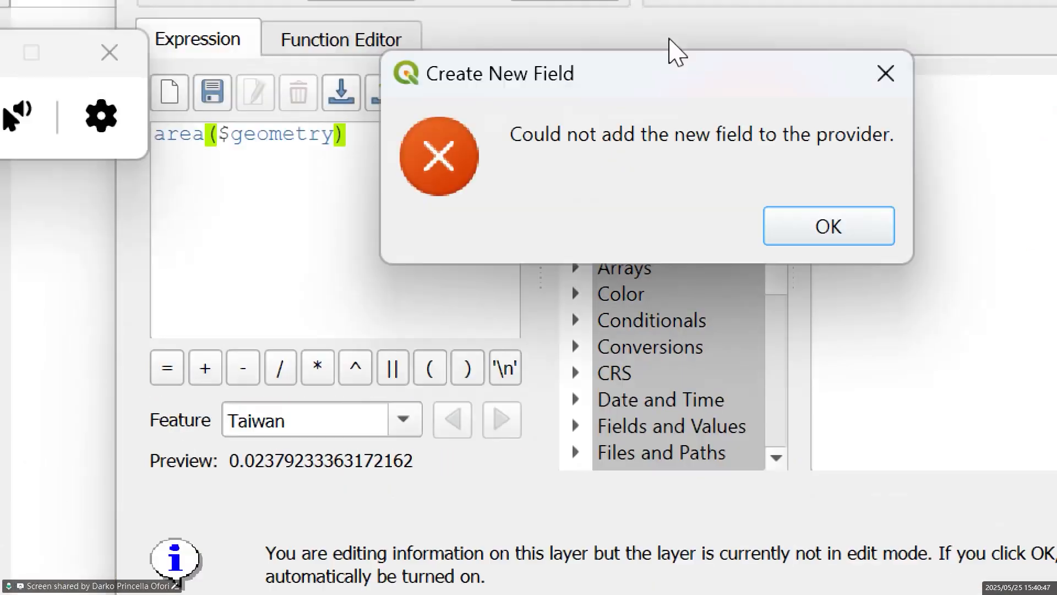
{"action": "left_click", "coordinate": [893, 74]}
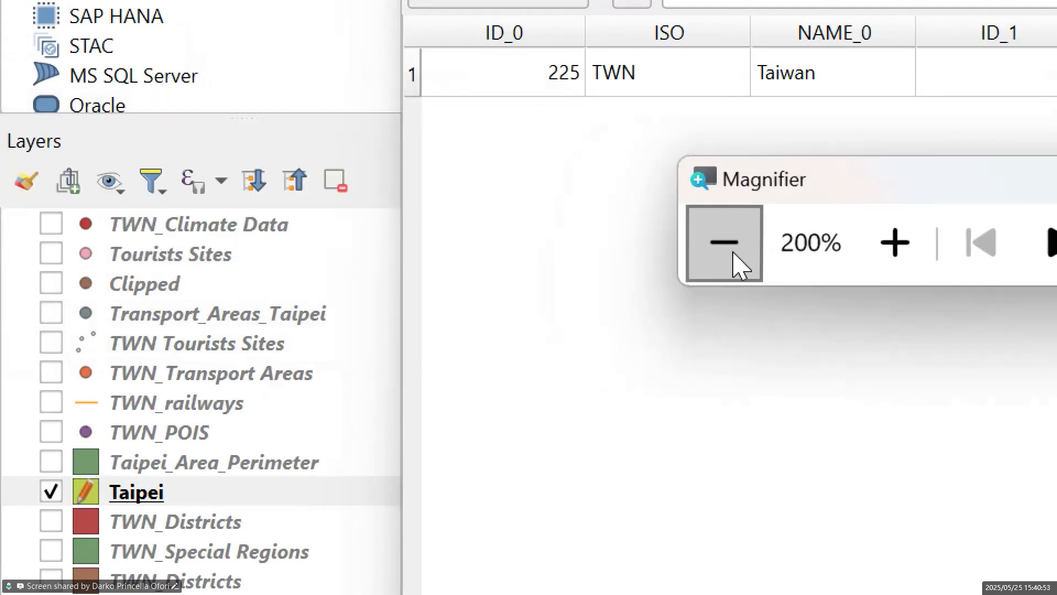
Close the Magnifier, stop editing the Taipei layer and discard its unsaved changes.
{"action": "left_click", "coordinate": [735, 251]}
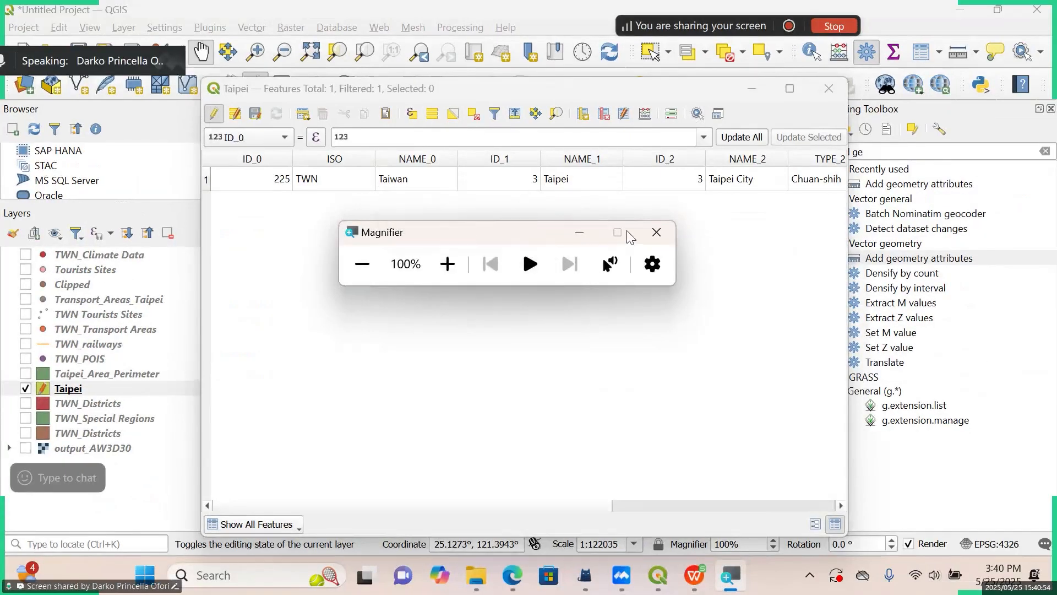
{"action": "left_click", "coordinate": [656, 232]}
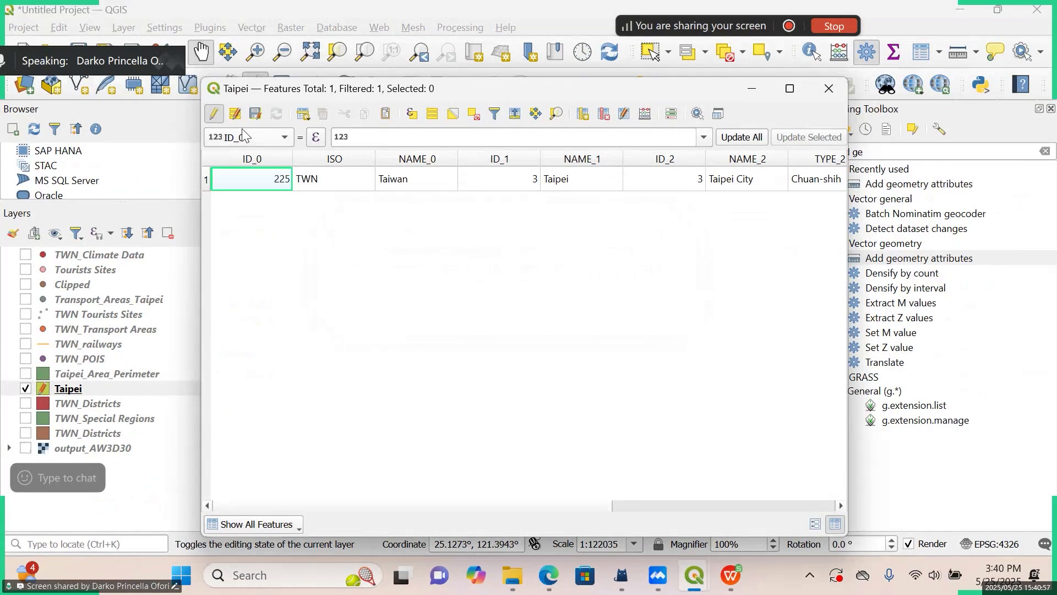
{"action": "left_click", "coordinate": [215, 113]}
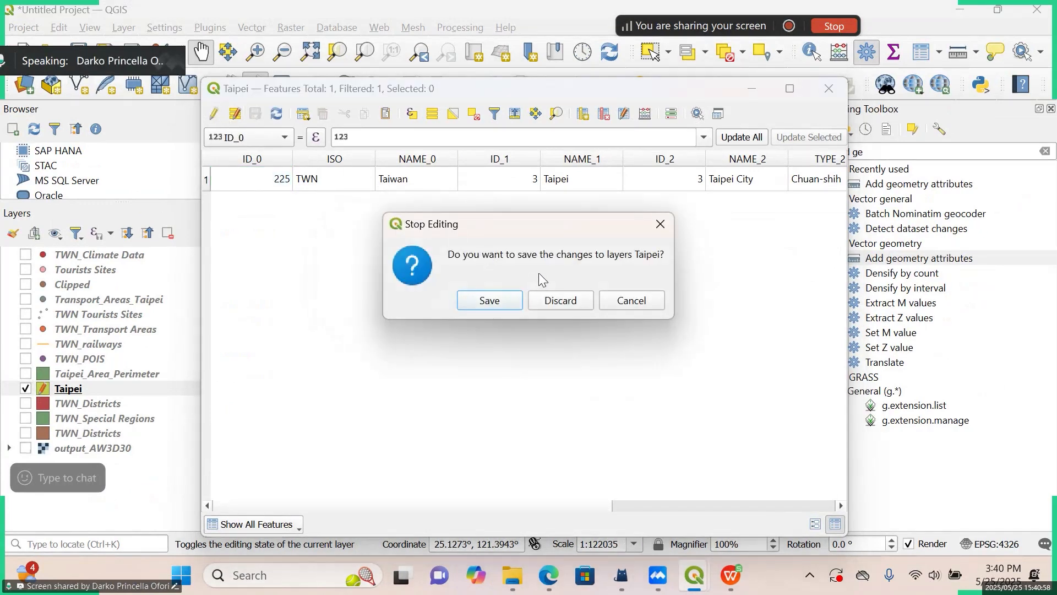
{"action": "left_click", "coordinate": [561, 300]}
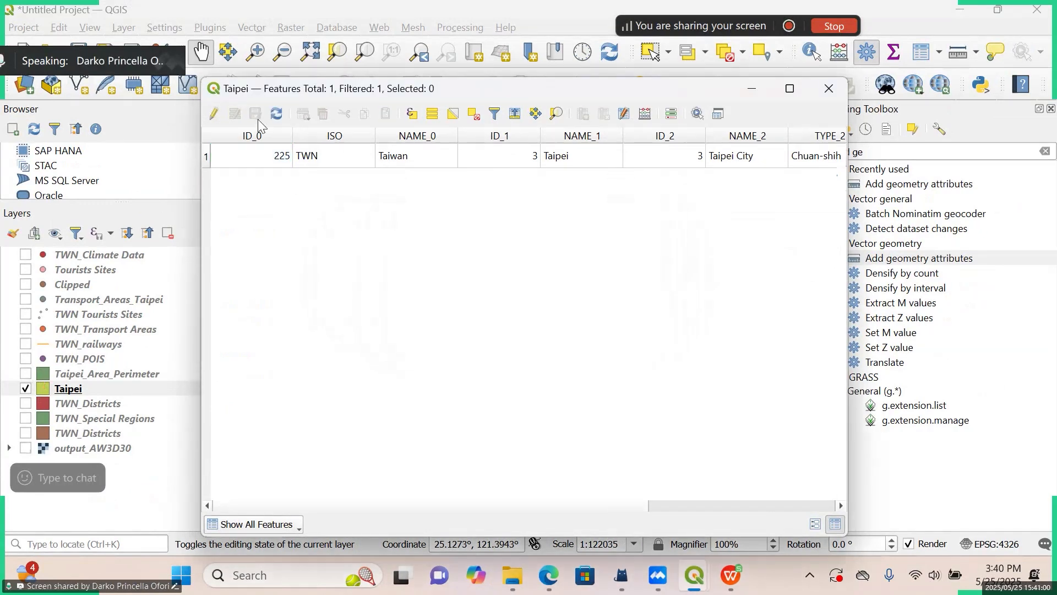
Turn editing mode back on for the Taipei layer and view the further columns of its attribute table.
{"action": "left_click", "coordinate": [215, 117]}
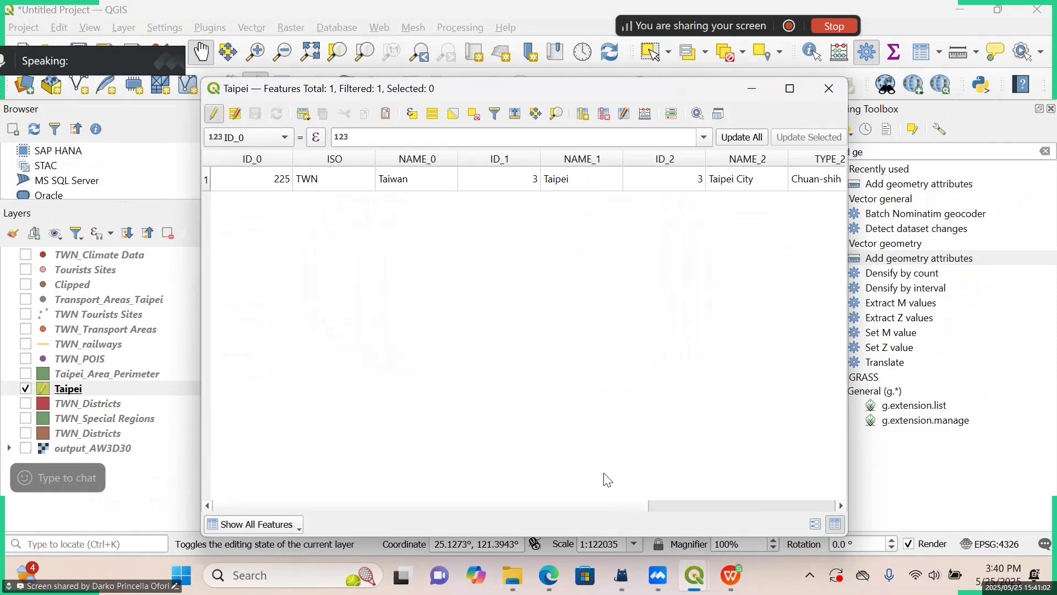
{"action": "left_click_drag", "start_coordinate": [600, 507], "coordinate": [833, 524]}
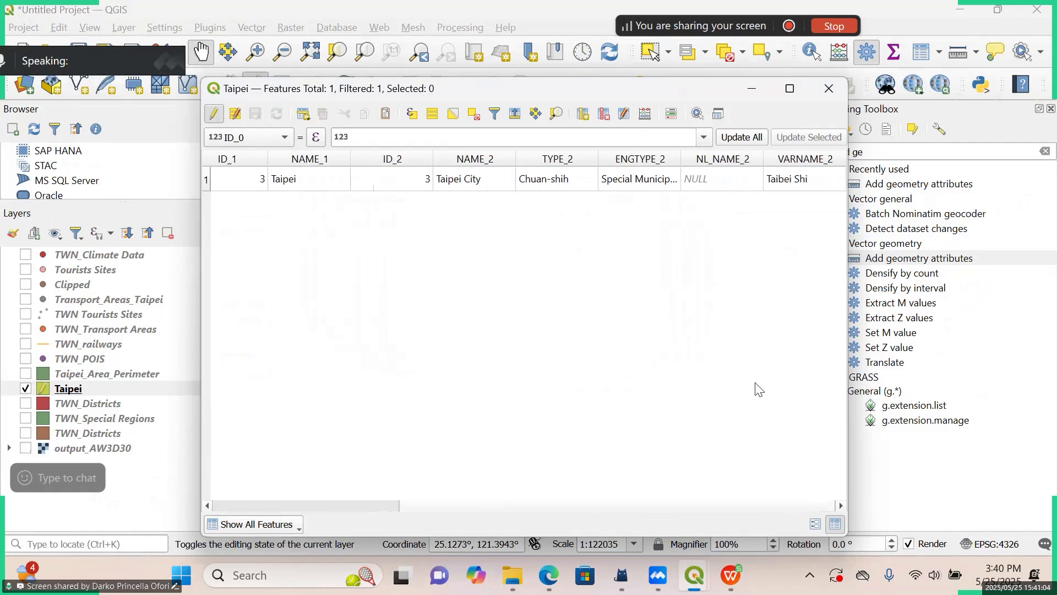
{"action": "left_click", "coordinate": [412, 114]}
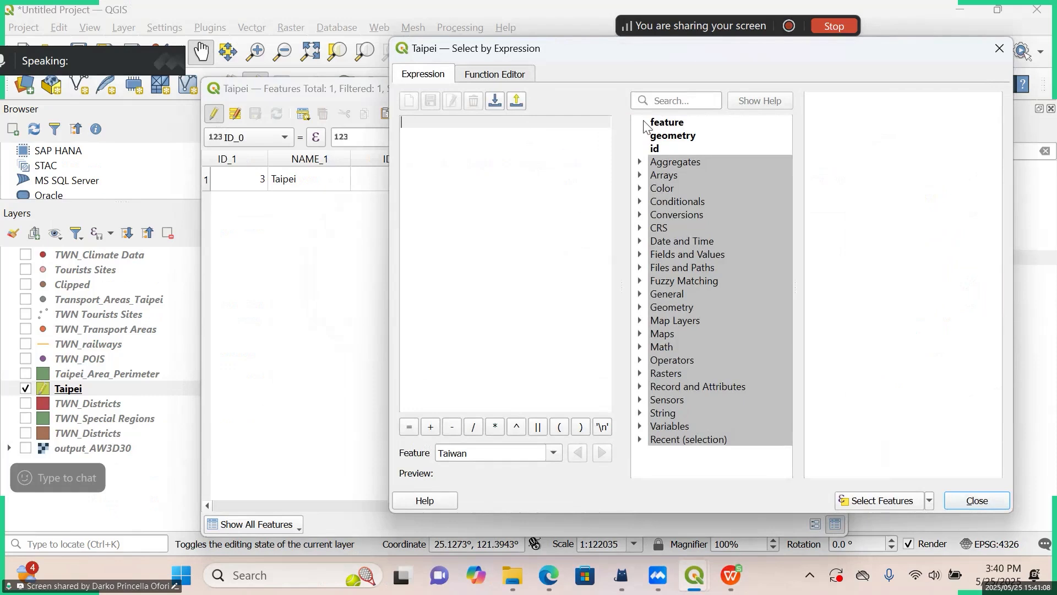
{"action": "key", "text": "Escape"}
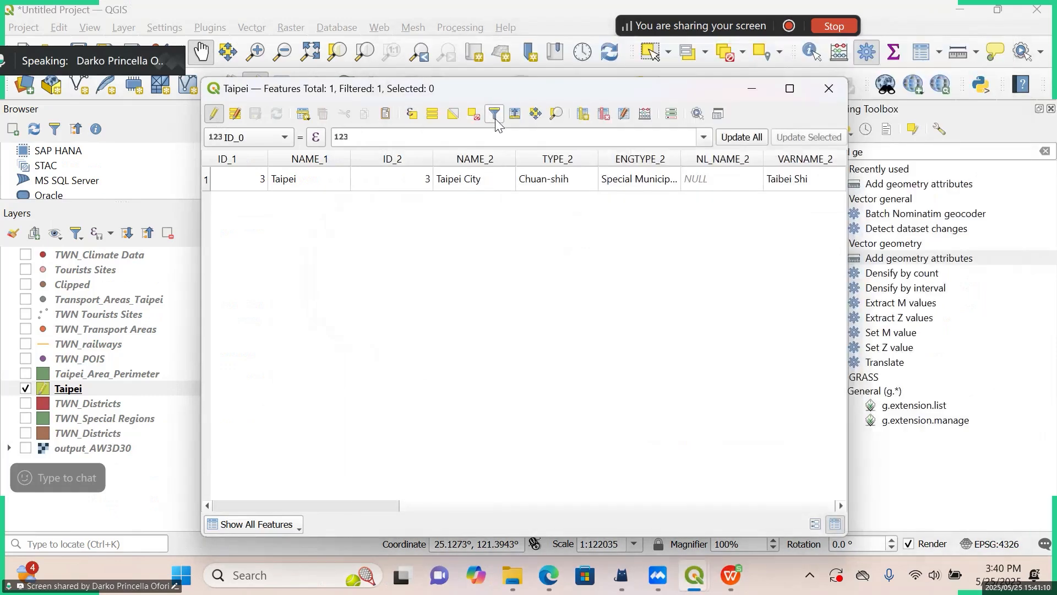
{"action": "left_click", "coordinate": [645, 114]}
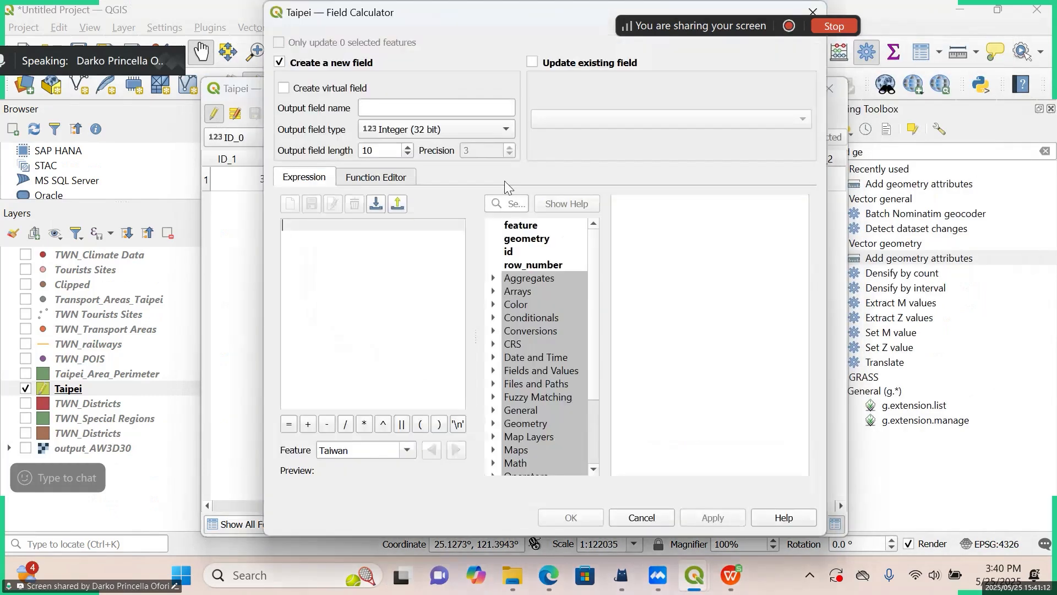
{"action": "left_click", "coordinate": [397, 109]}
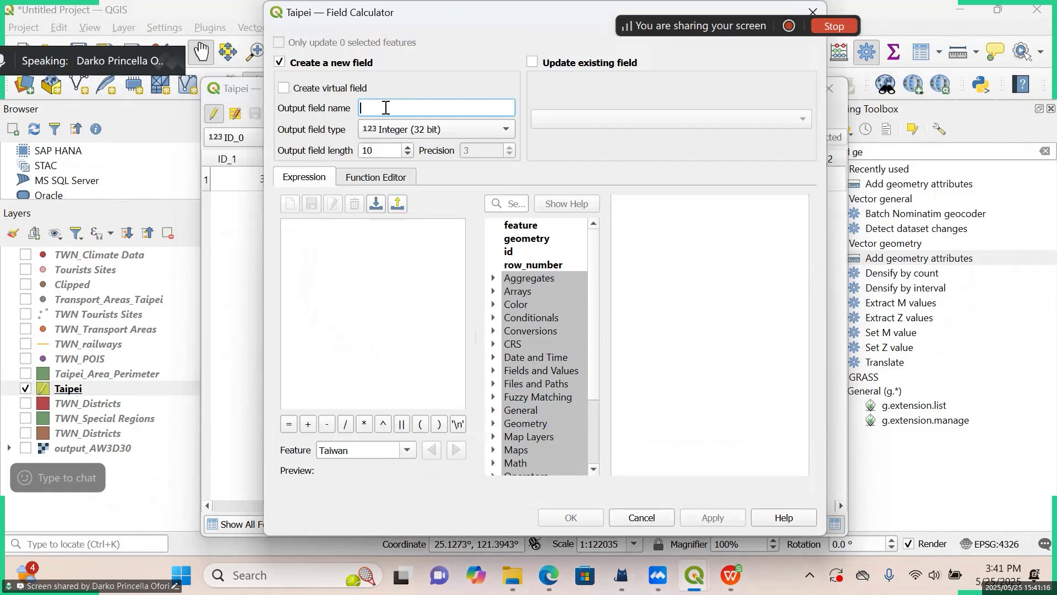
{"action": "type", "text": "area_m2"}
{"action": "left_click", "coordinate": [424, 129]}
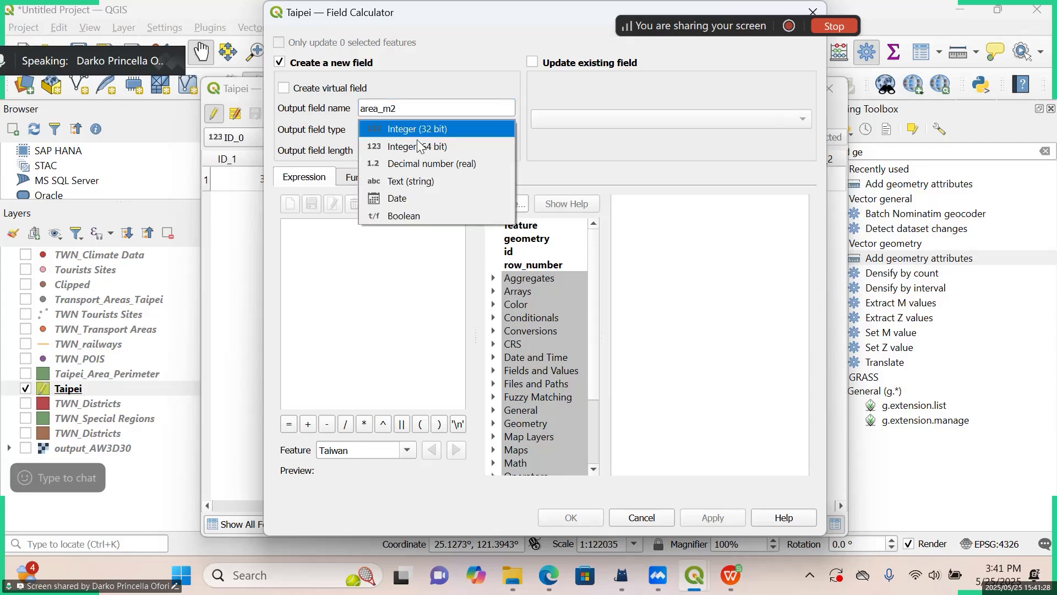
{"action": "left_click", "coordinate": [429, 163]}
{"action": "left_click", "coordinate": [361, 234]}
{"action": "type", "text": "area("}
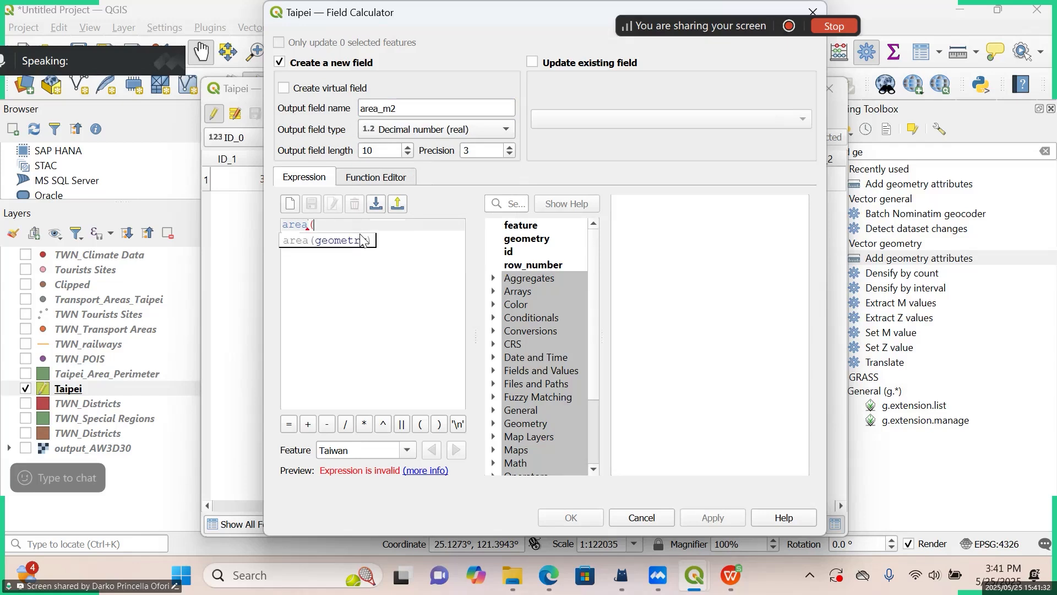
{"action": "type", "text": "$geometry"}
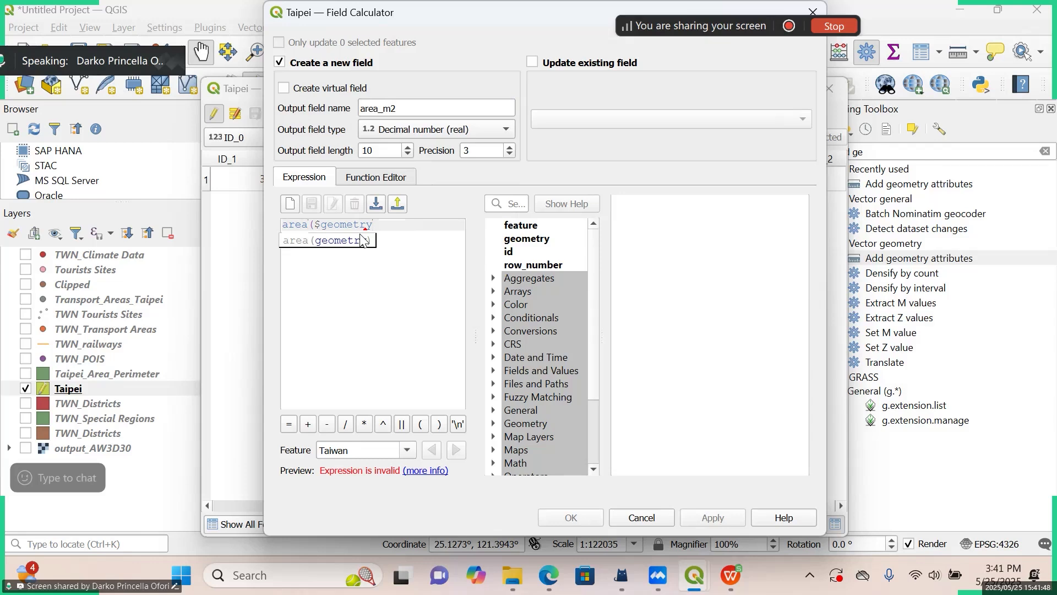
{"action": "type", "text": ")"}
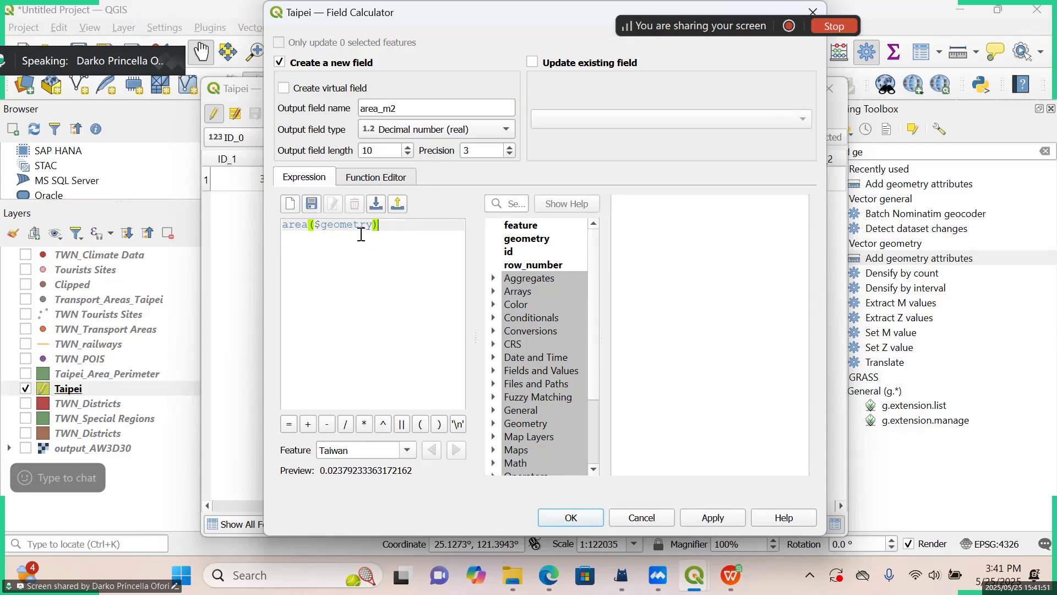
{"action": "left_click_drag", "start_coordinate": [512, 14], "coordinate": [752, 77]}
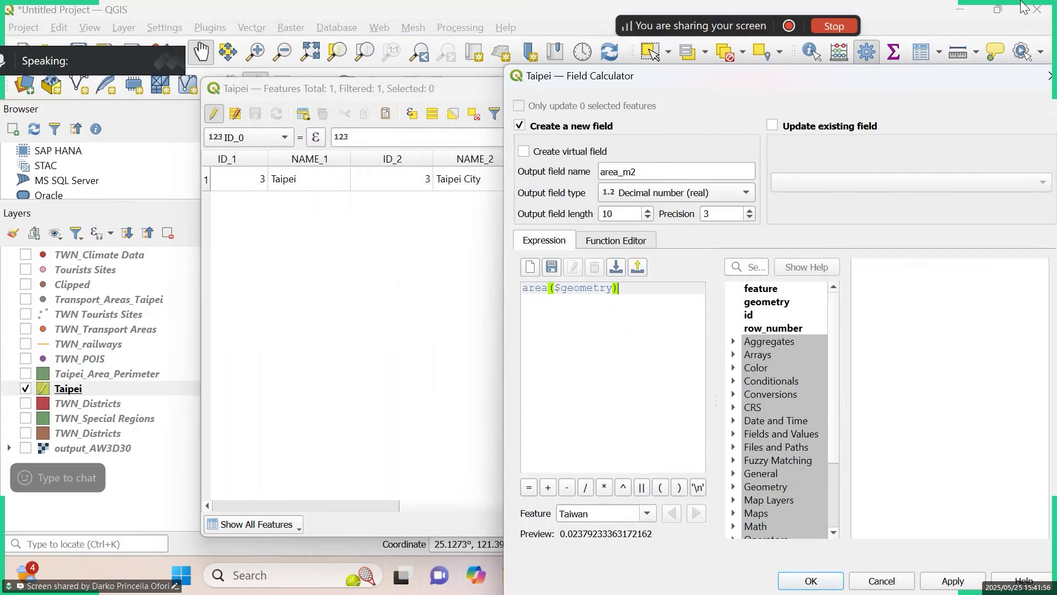
{"action": "left_click_drag", "start_coordinate": [1002, 76], "coordinate": [868, 72]}
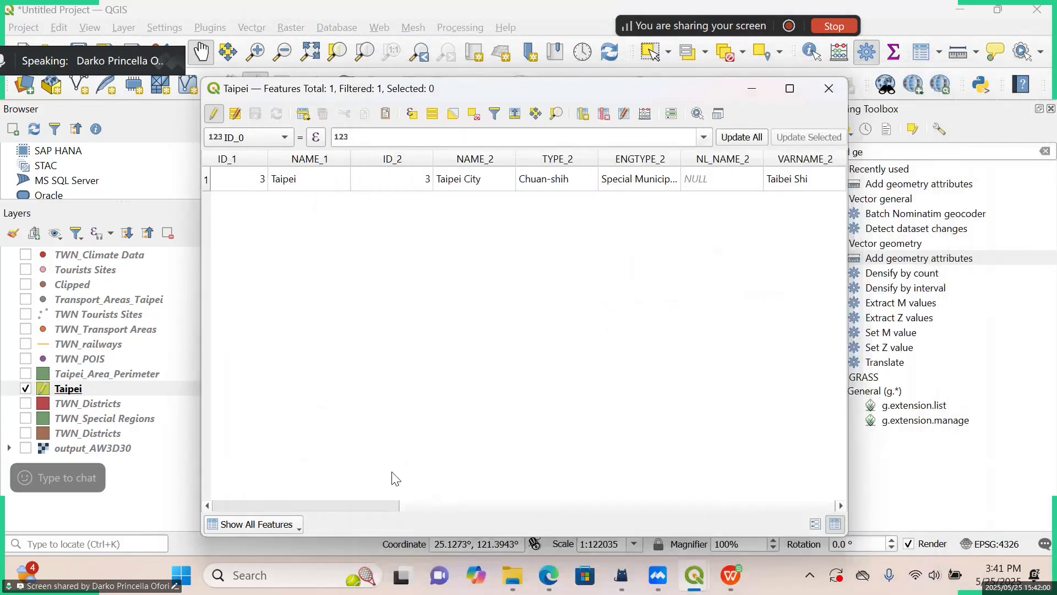
{"action": "left_click_drag", "start_coordinate": [638, 504], "coordinate": [765, 499]}
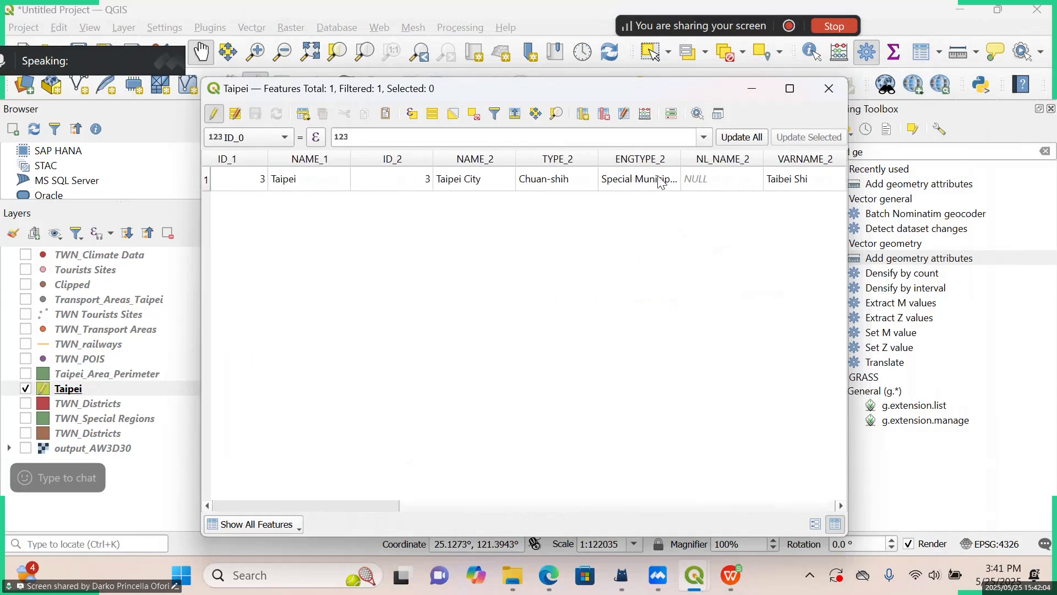
Open the Field Calculator for the Taipei layer and define a new field area_m2 with the type Decimal number (real).
{"action": "left_click", "coordinate": [645, 113]}
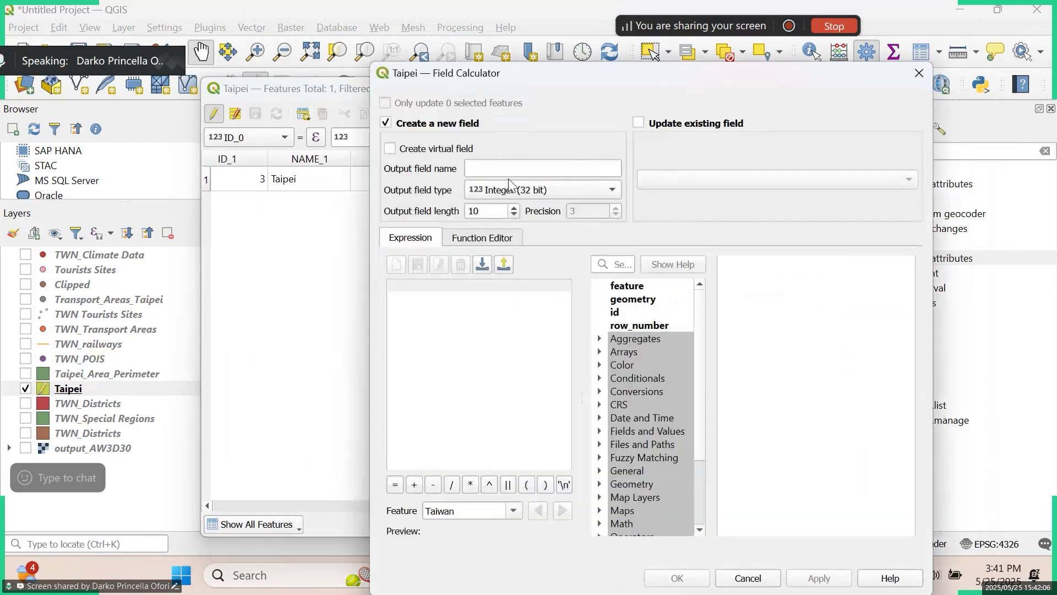
{"action": "left_click", "coordinate": [482, 166]}
{"action": "type", "text": "area_m2"}
{"action": "left_click", "coordinate": [518, 190]}
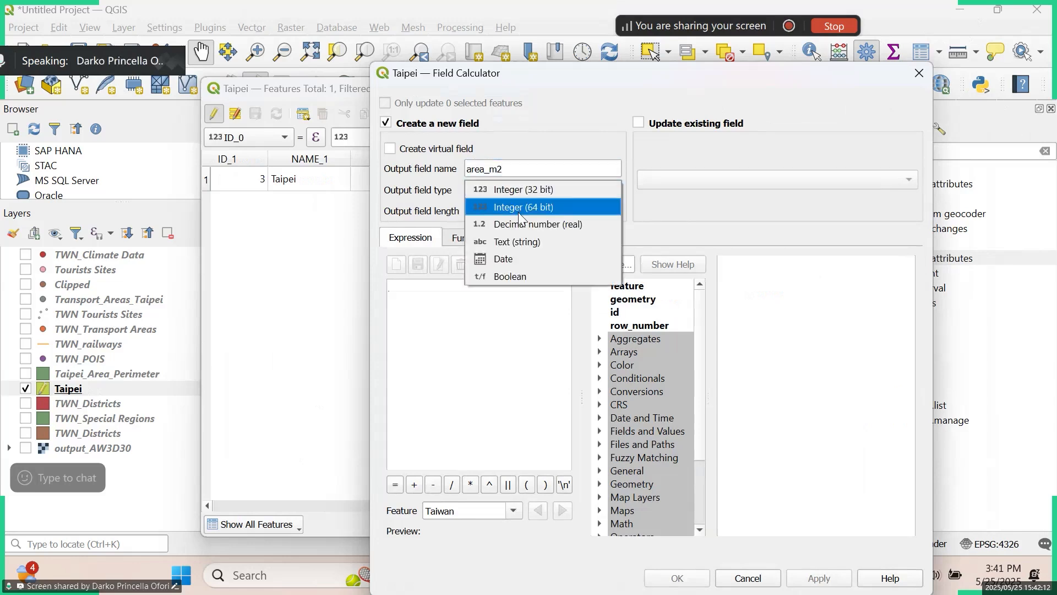
{"action": "left_click", "coordinate": [517, 225]}
Write the expression area($geometry) for the area_m2 field.
{"action": "left_click", "coordinate": [526, 305]}
{"action": "type", "text": "area(geometry"}
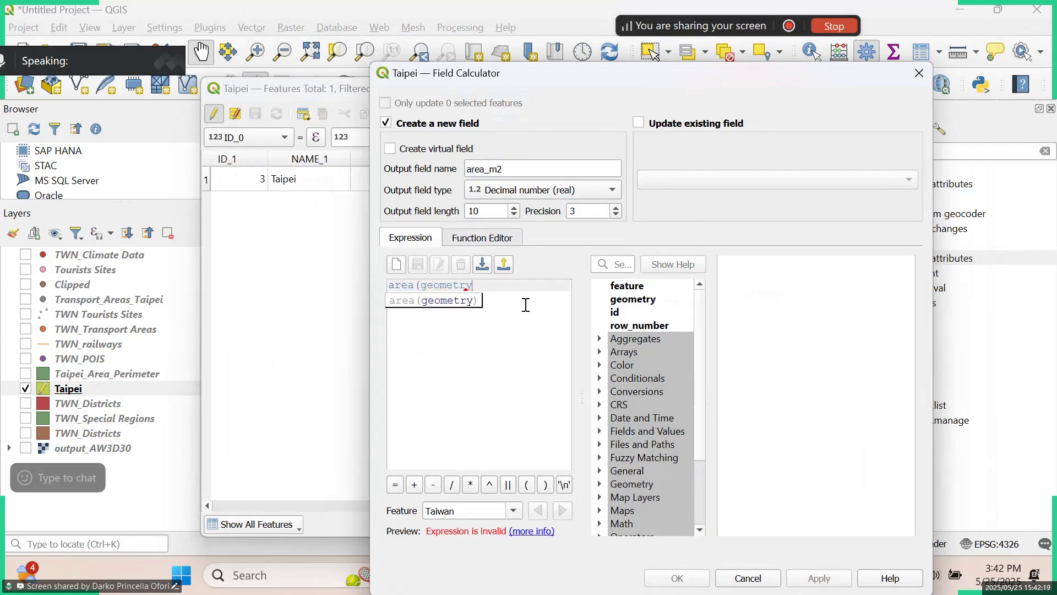
{"action": "key", "text": "Left"}
{"action": "key", "text": "Left"}
{"action": "type", "text": "$"}
{"action": "key", "text": "End"}
{"action": "type", "text": ")"}
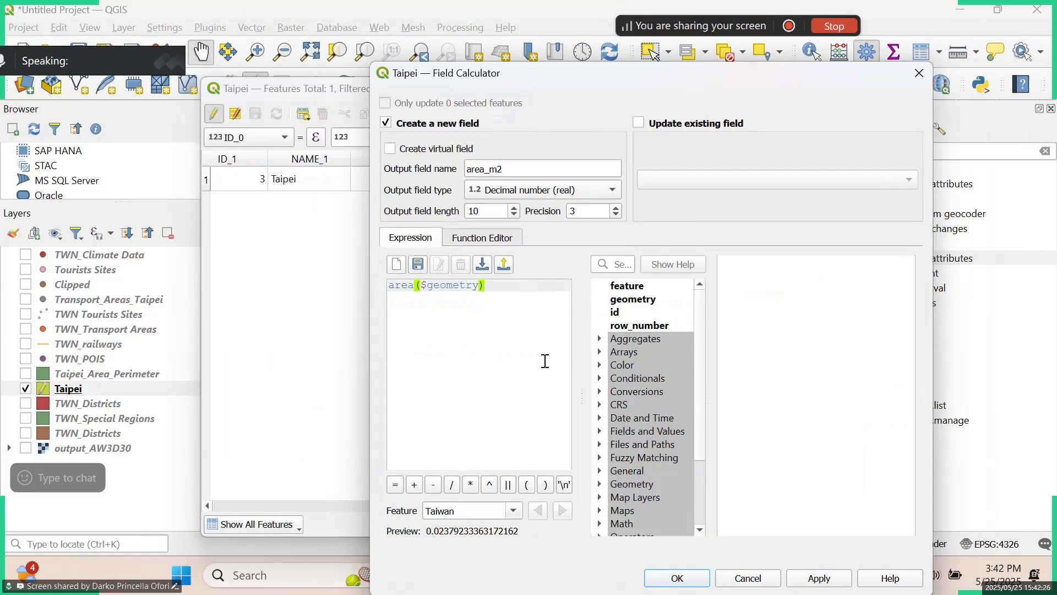
Apply the calculation to create the area_m2 field in the Taipei layer, and confirm the Field Calculator.
{"action": "left_click", "coordinate": [811, 578]}
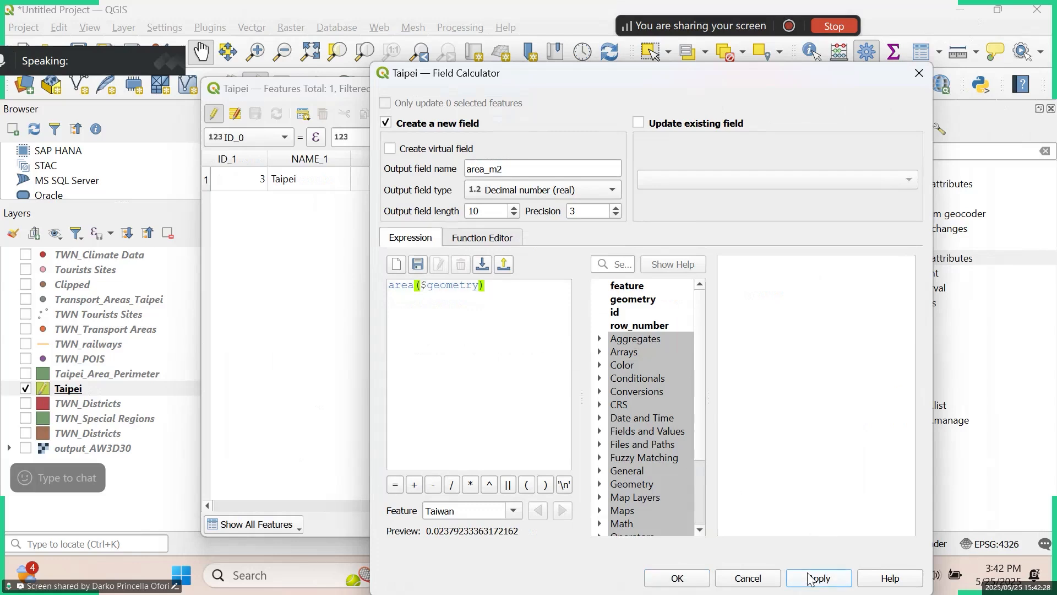
{"action": "left_click_drag", "start_coordinate": [609, 74], "coordinate": [688, 49]}
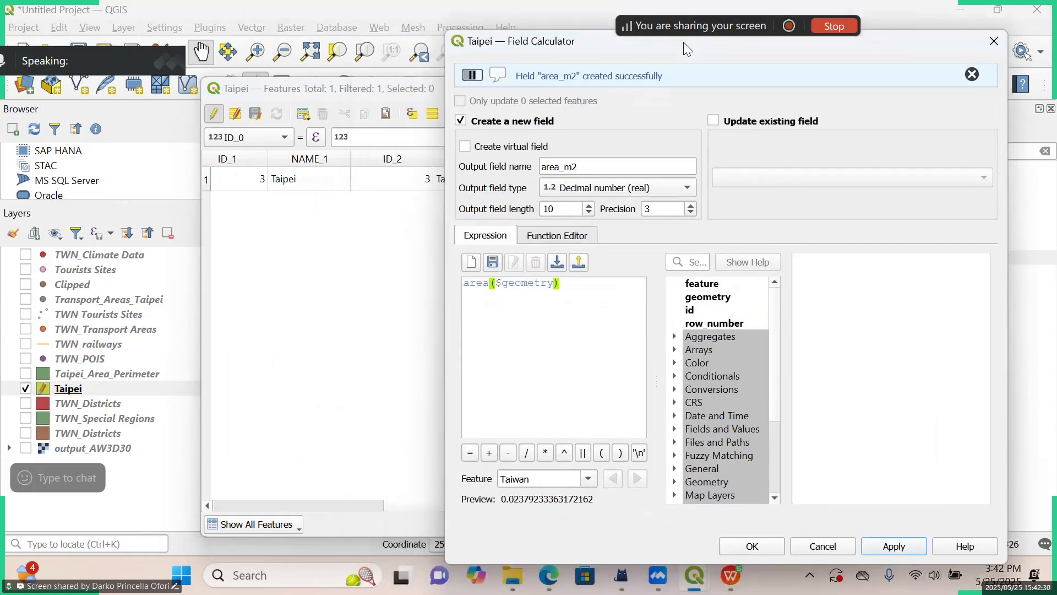
{"action": "left_click", "coordinate": [762, 547]}
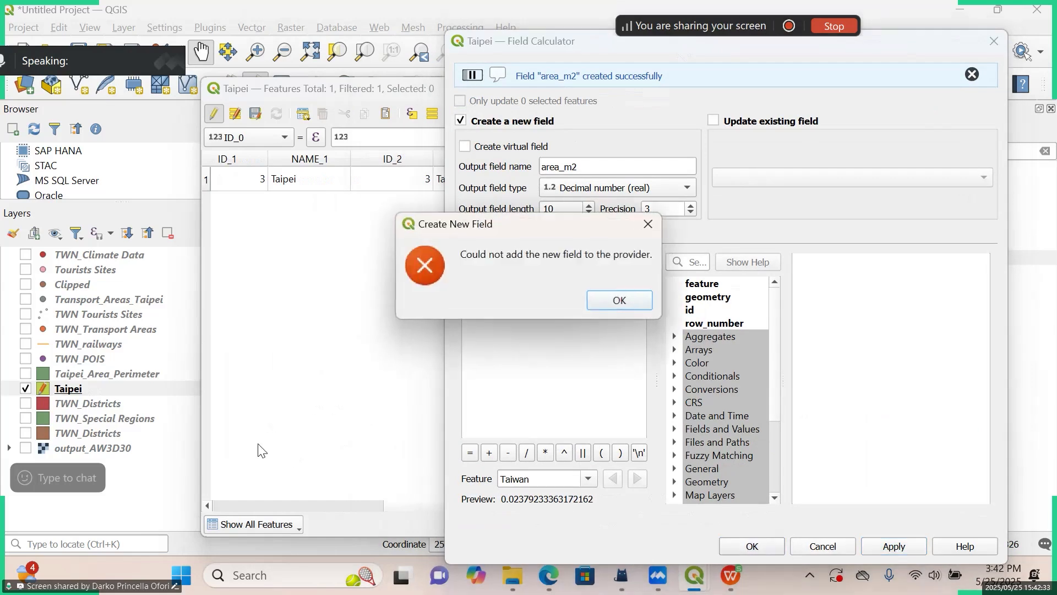
Dismiss the Create New Field message and examine the area_m2 column in the Taipei layer's attribute table.
{"action": "left_click", "coordinate": [648, 230]}
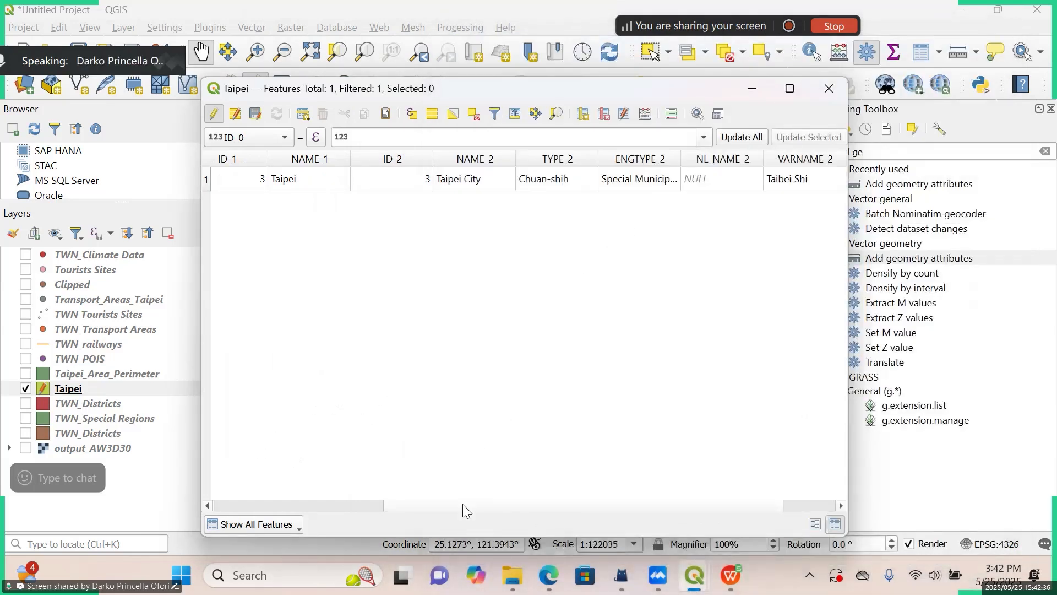
{"action": "left_click_drag", "start_coordinate": [462, 504], "coordinate": [514, 503]}
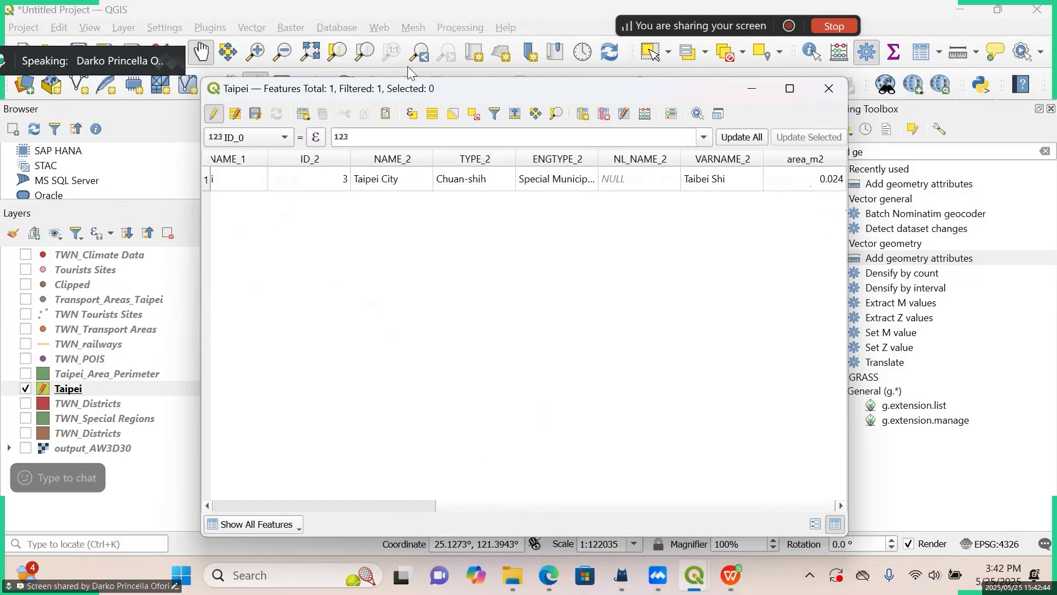
{"action": "left_click_drag", "start_coordinate": [435, 95], "coordinate": [405, 72]}
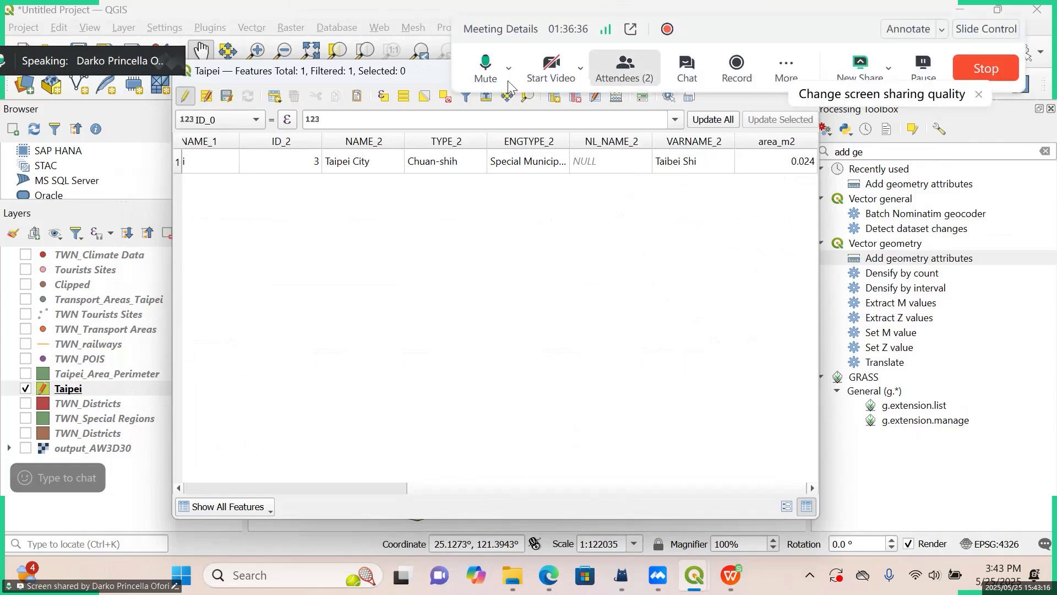
{"action": "left_click_drag", "start_coordinate": [428, 77], "coordinate": [345, 144]}
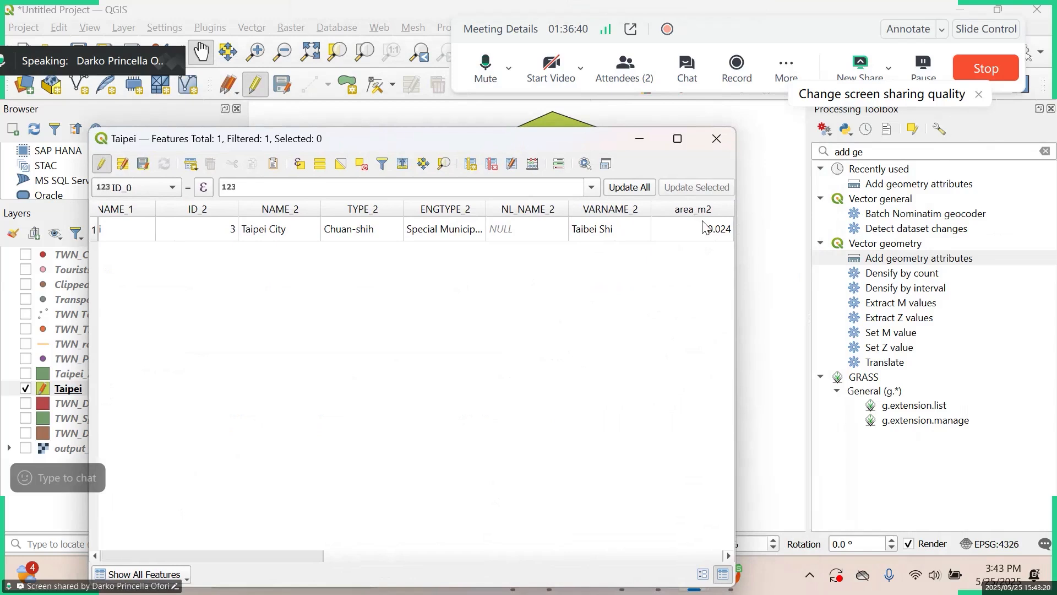
{"action": "left_click_drag", "start_coordinate": [573, 134], "coordinate": [544, 61]}
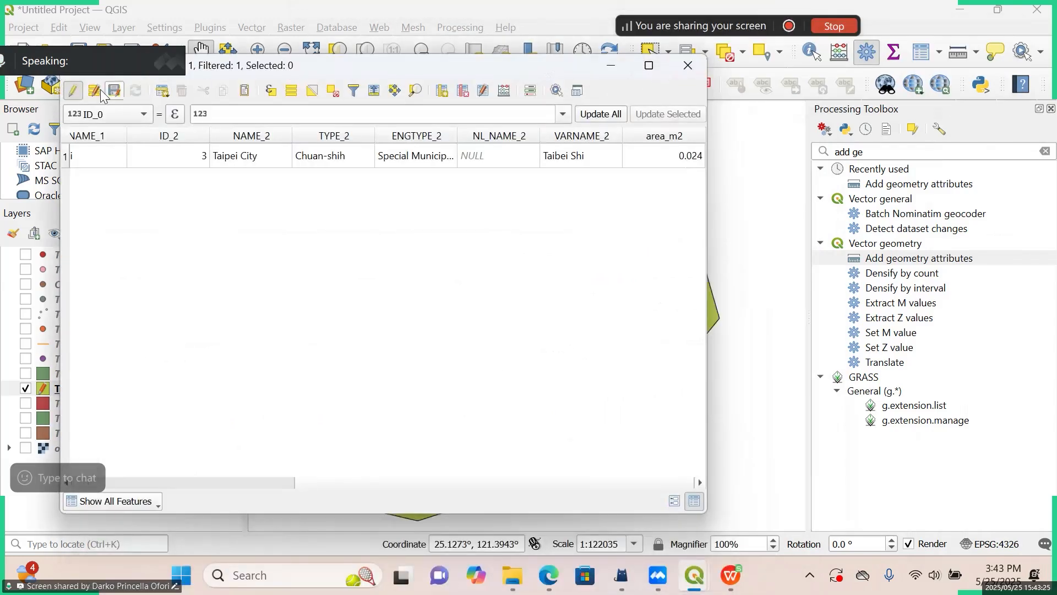
{"action": "left_click", "coordinate": [74, 91]}
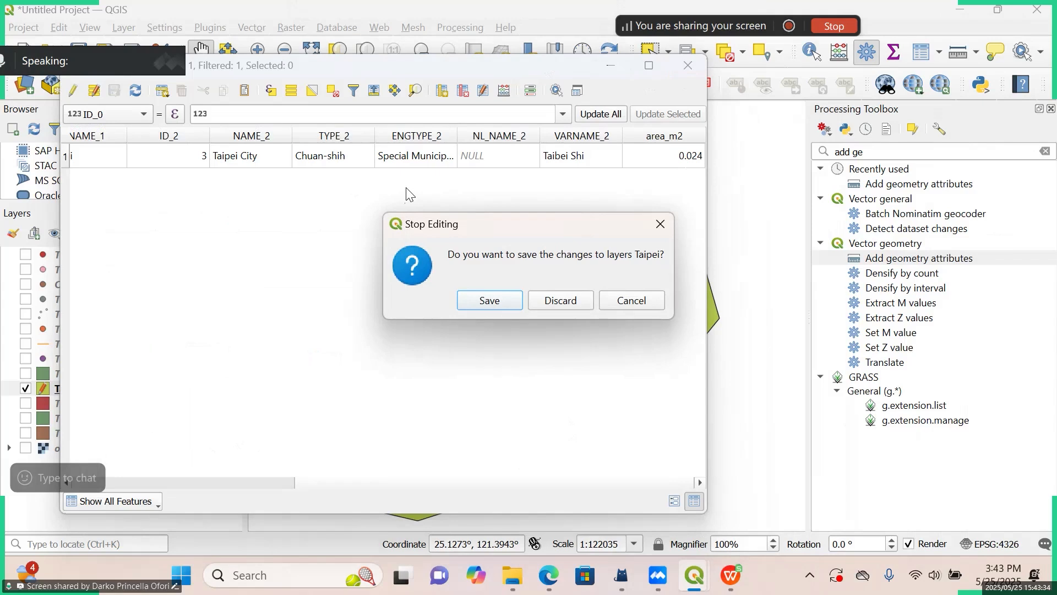
{"action": "left_click", "coordinate": [660, 225]}
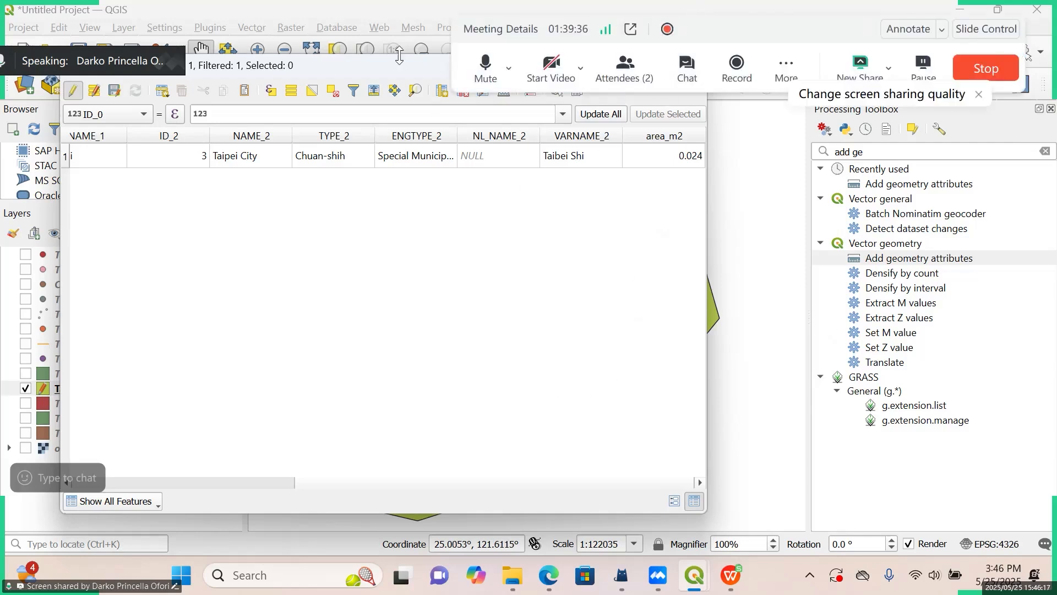
{"action": "left_click_drag", "start_coordinate": [395, 74], "coordinate": [502, 241]}
{"action": "left_click", "coordinate": [796, 232]}
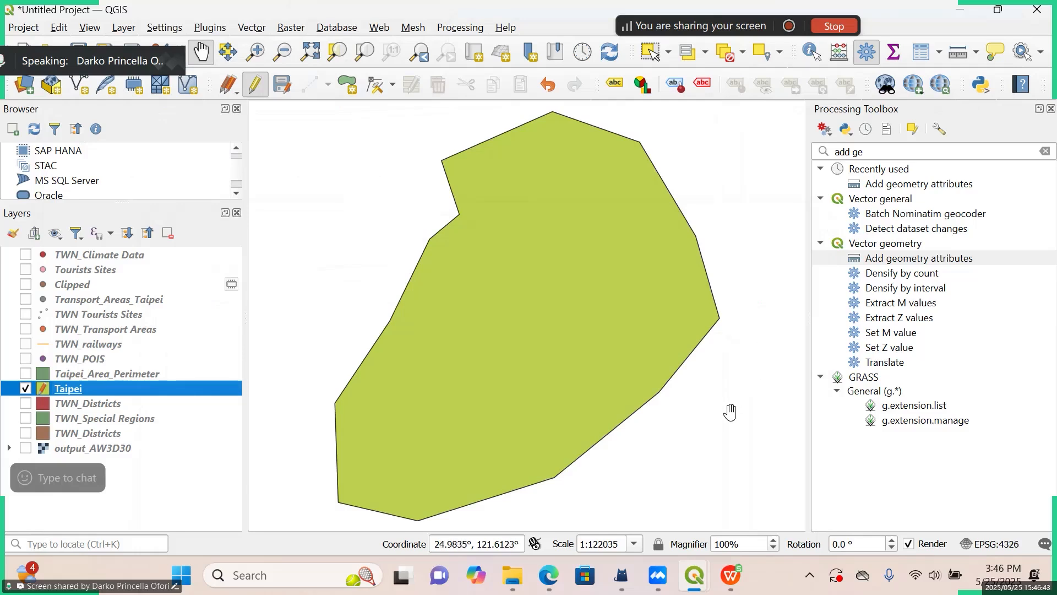
Hide the Taipei layer in the map and end its editing session from the attribute table, saving the changes.
{"action": "left_click", "coordinate": [25, 389]}
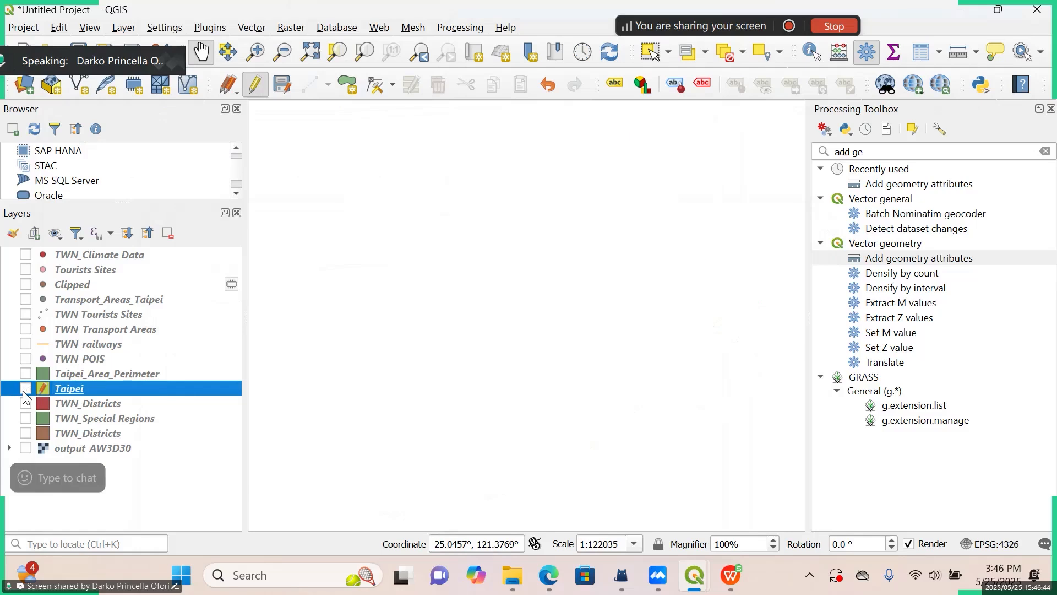
{"action": "right_click", "coordinate": [45, 389]}
{"action": "left_click", "coordinate": [105, 273]}
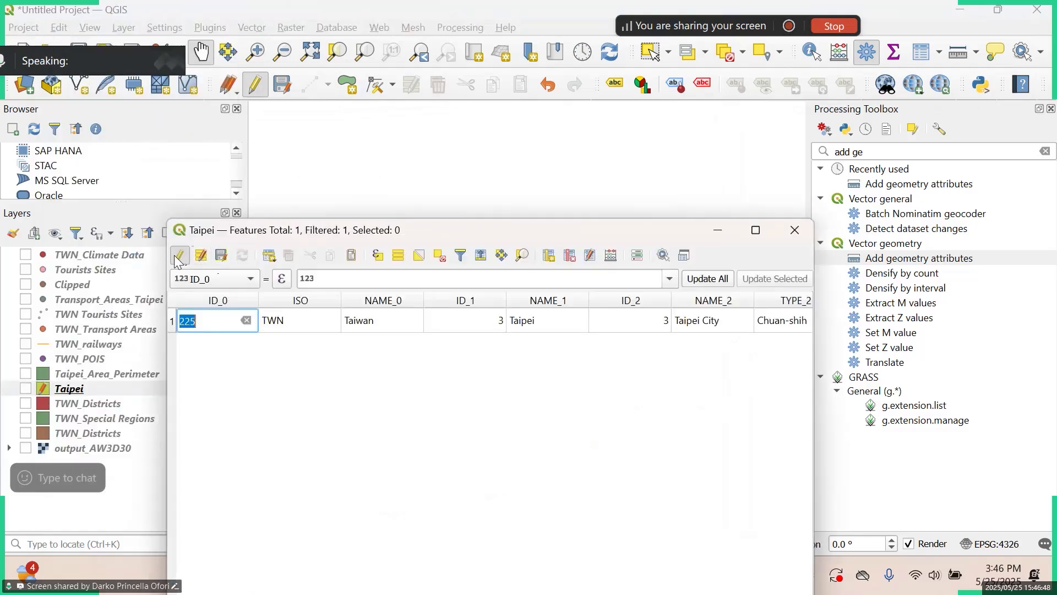
{"action": "left_click", "coordinate": [180, 255]}
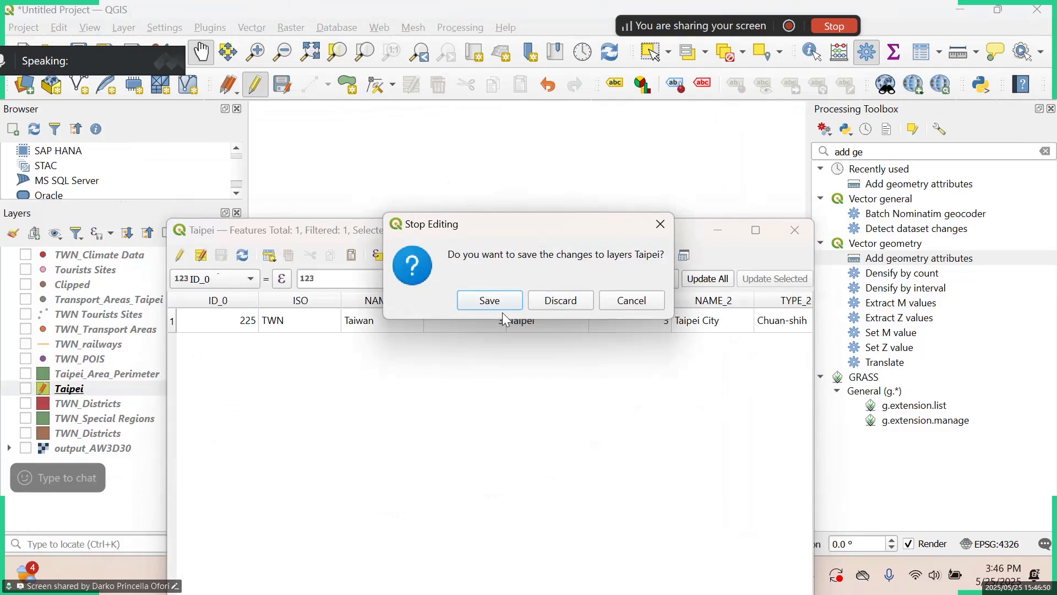
{"action": "left_click", "coordinate": [489, 300]}
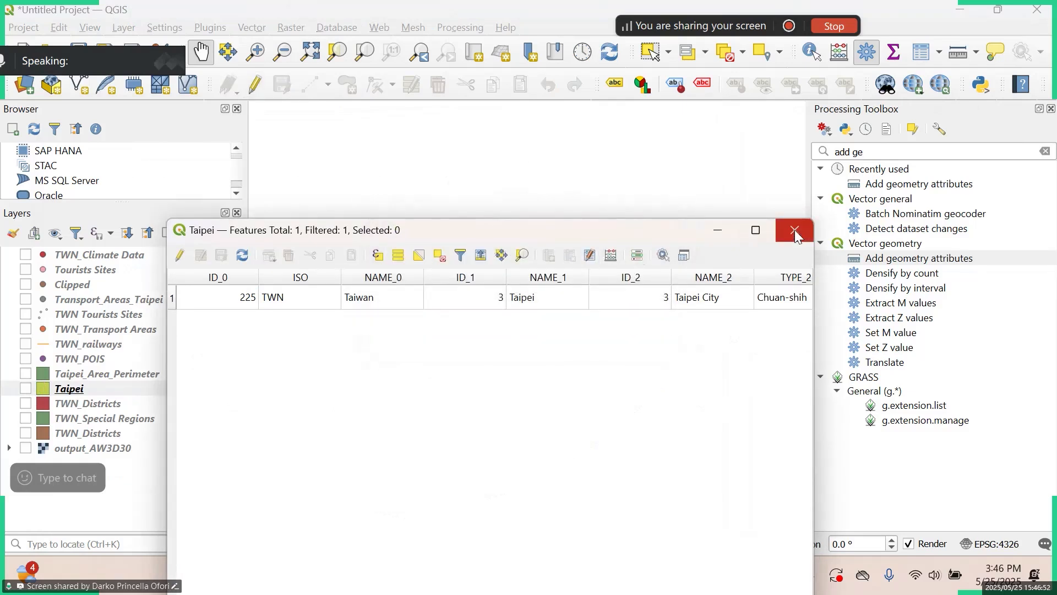
{"action": "left_click", "coordinate": [795, 230]}
{"action": "left_click", "coordinate": [249, 28]}
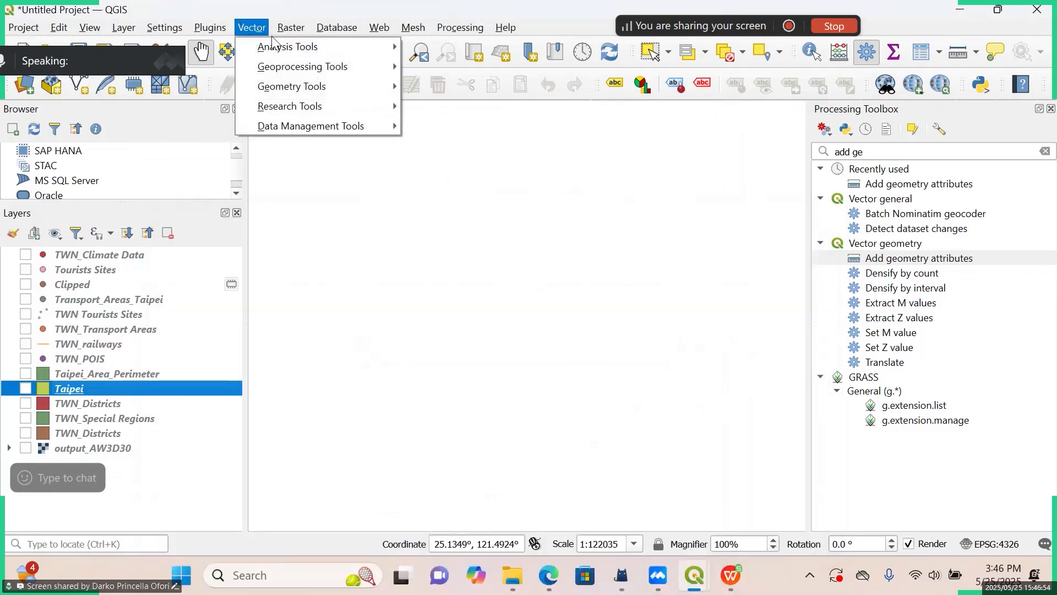
{"action": "mouse_move", "coordinate": [274, 19]}
{"action": "mouse_move", "coordinate": [265, 48]}
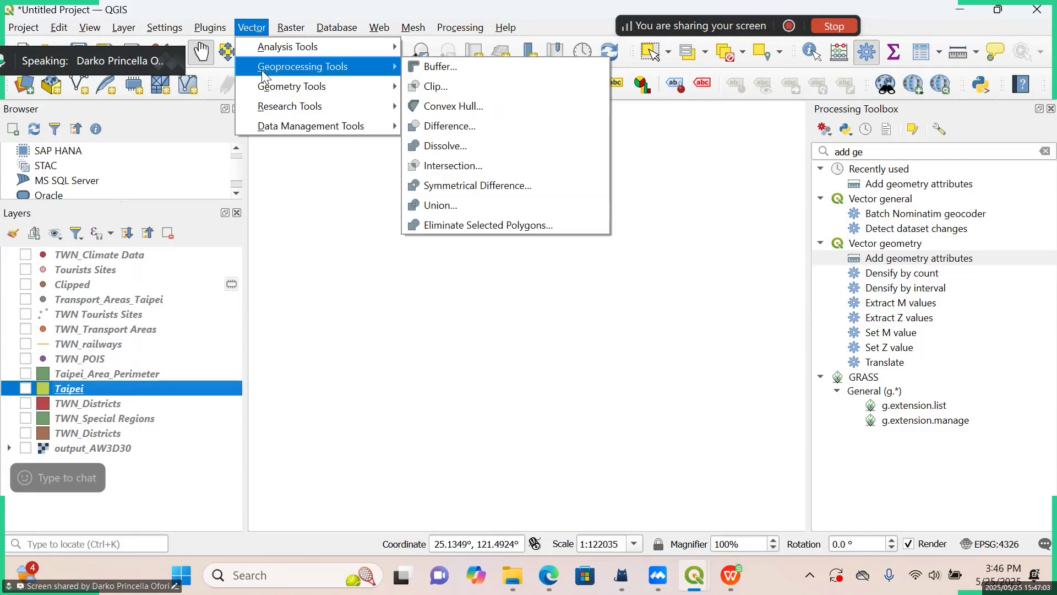
{"action": "mouse_move", "coordinate": [263, 125]}
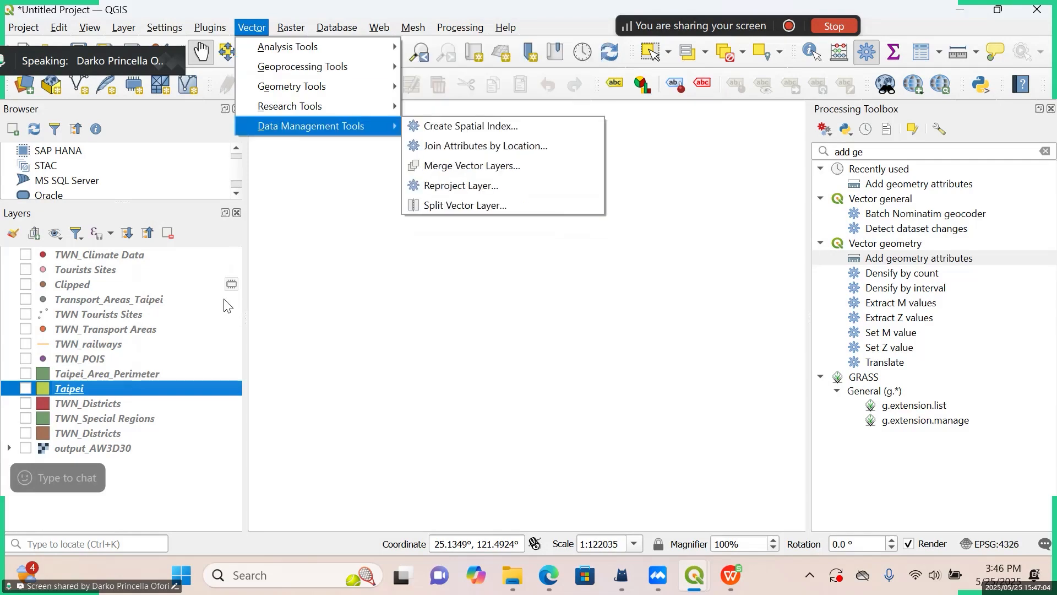
{"action": "left_click", "coordinate": [300, 160]}
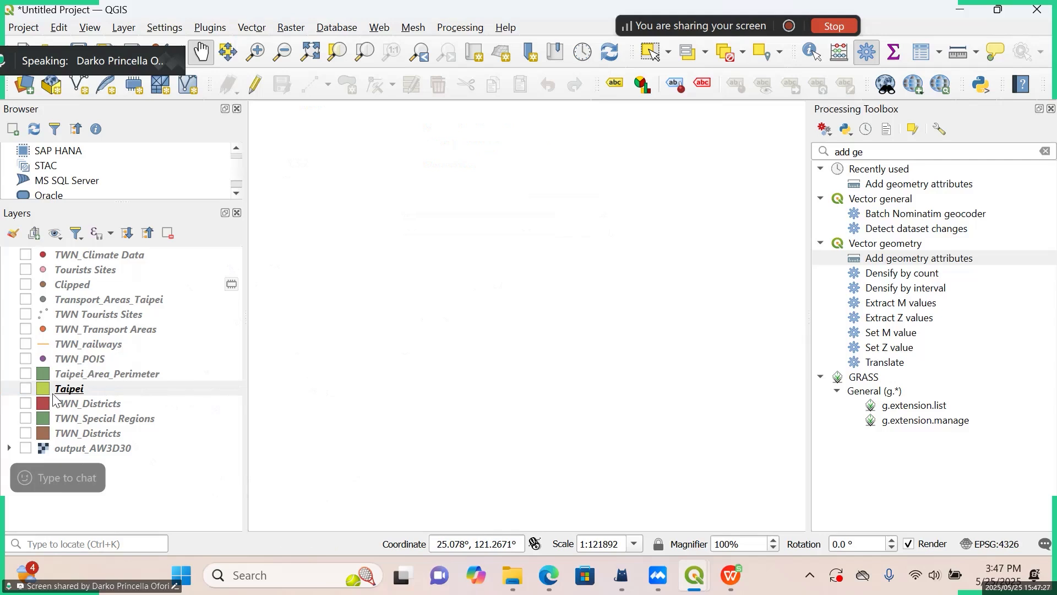
Show the output_AW3D30 raster layer in the map and examine its full extent.
{"action": "left_click", "coordinate": [26, 447]}
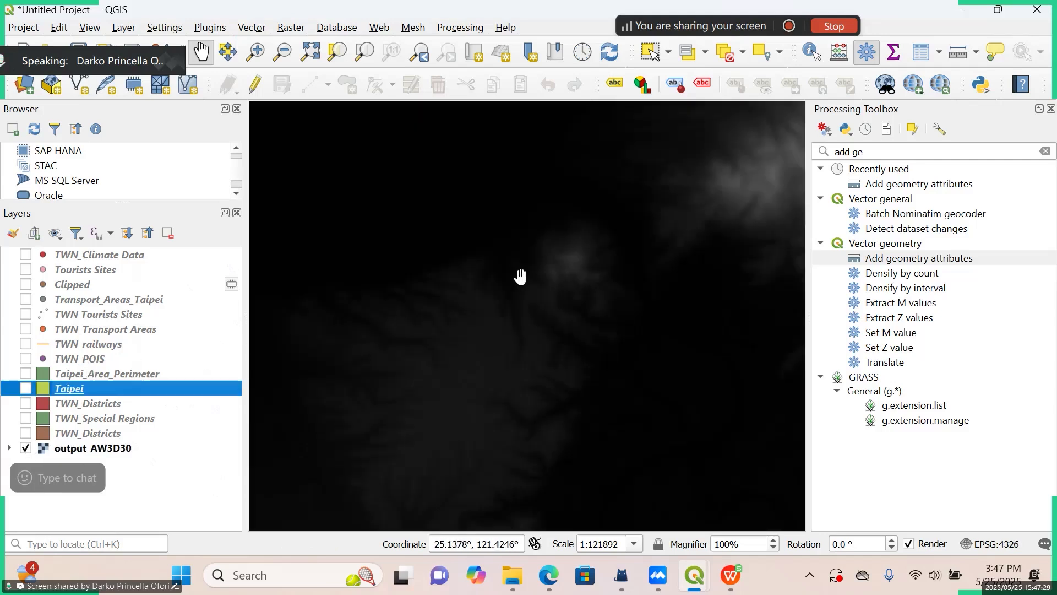
{"action": "scroll", "coordinate": [487, 287], "scroll_direction": "down", "scroll_amount": 2}
{"action": "scroll", "coordinate": [486, 287], "scroll_direction": "down", "scroll_amount": 1}
{"action": "scroll", "coordinate": [436, 283], "scroll_direction": "down", "scroll_amount": 2}
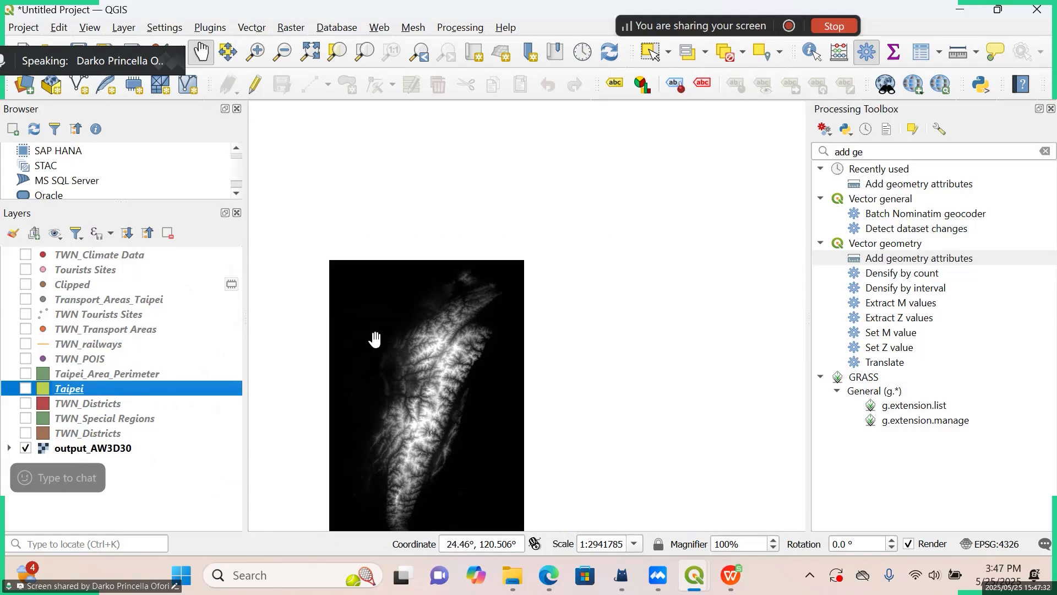
{"action": "left_click_drag", "start_coordinate": [429, 368], "coordinate": [490, 338]}
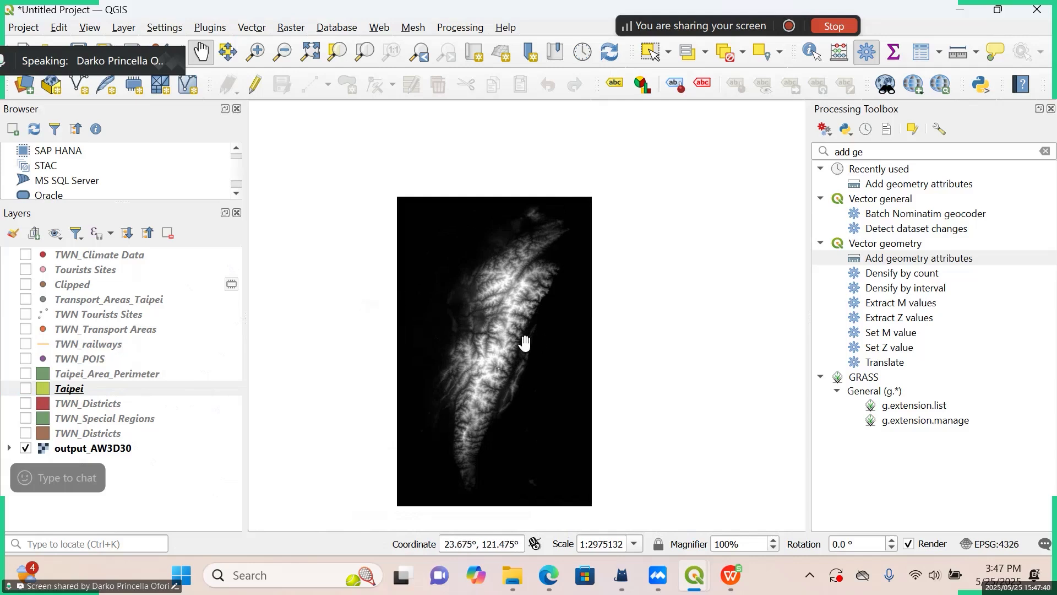
{"action": "scroll", "coordinate": [513, 338], "scroll_direction": "down", "scroll_amount": 1}
{"action": "scroll", "coordinate": [513, 339], "scroll_direction": "up", "scroll_amount": 1}
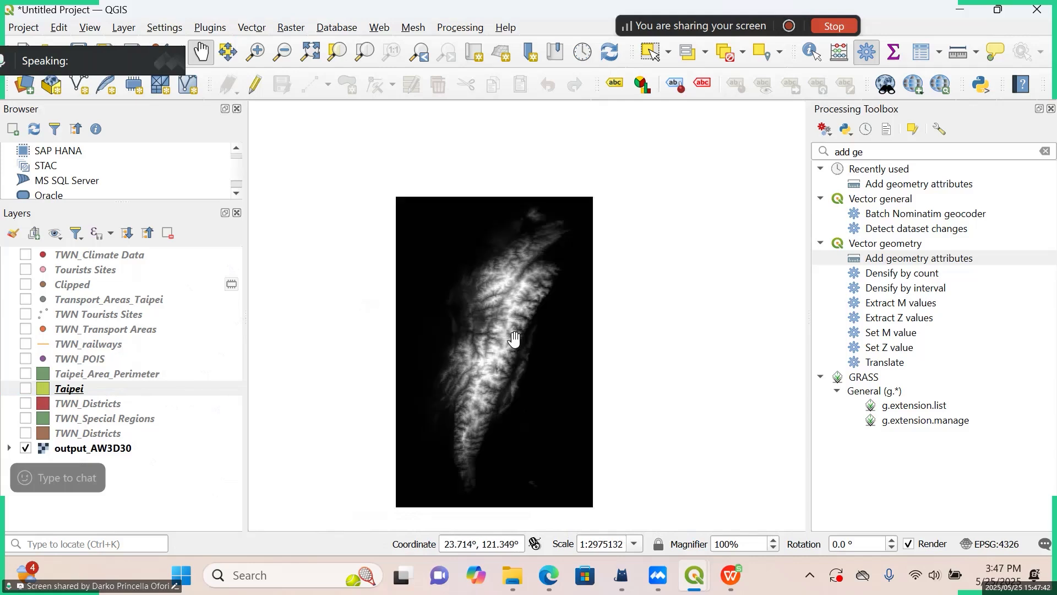
{"action": "left_click_drag", "start_coordinate": [518, 325], "coordinate": [520, 275]}
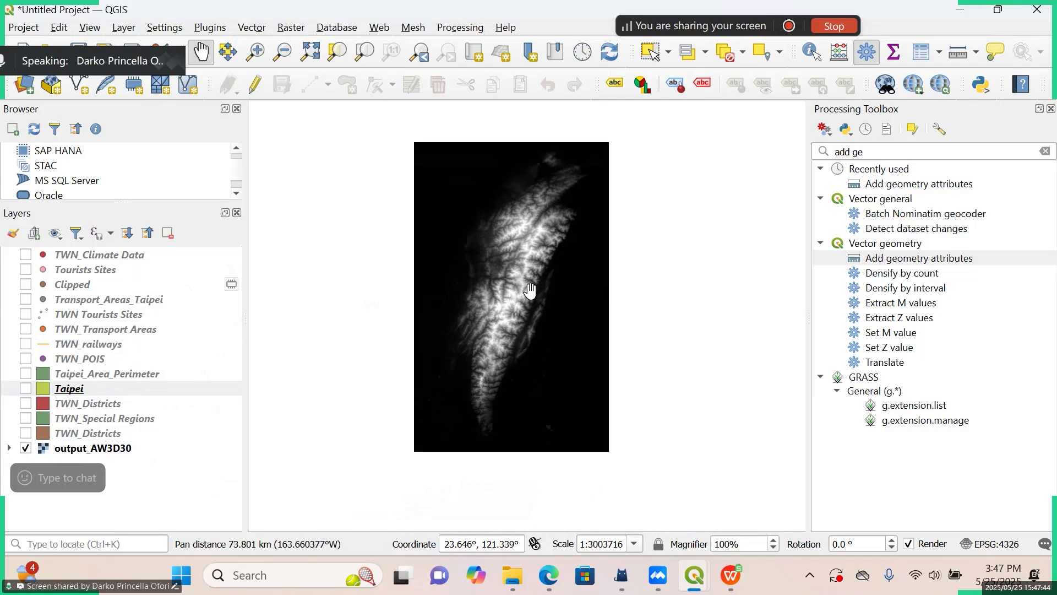
{"action": "scroll", "coordinate": [547, 187], "scroll_direction": "up", "scroll_amount": 2}
{"action": "scroll", "coordinate": [547, 191], "scroll_direction": "down", "scroll_amount": 2}
{"action": "scroll", "coordinate": [547, 208], "scroll_direction": "up", "scroll_amount": 1}
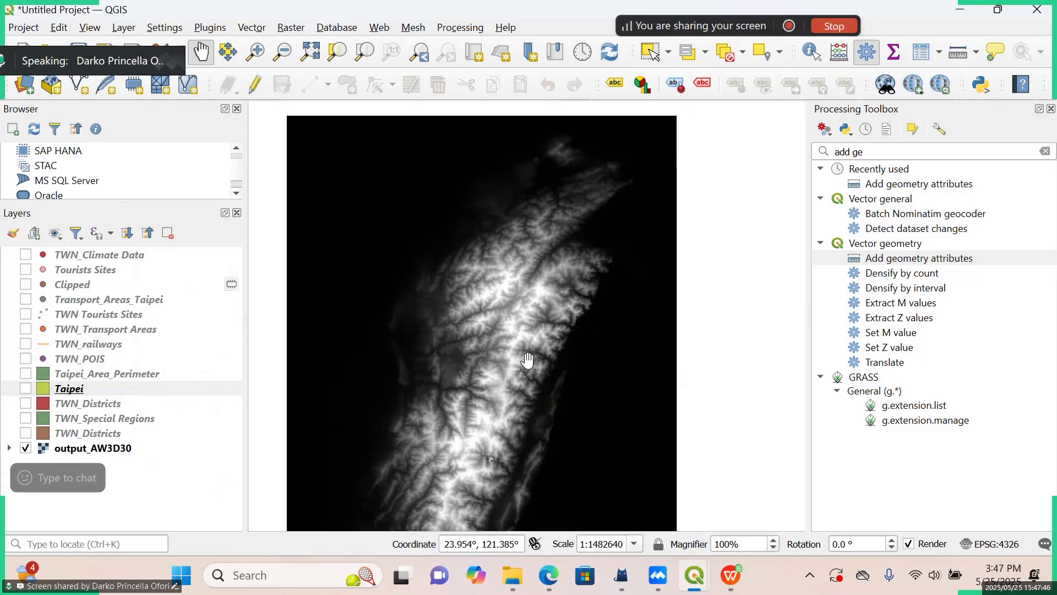
{"action": "scroll", "coordinate": [527, 359], "scroll_direction": "down", "scroll_amount": 1}
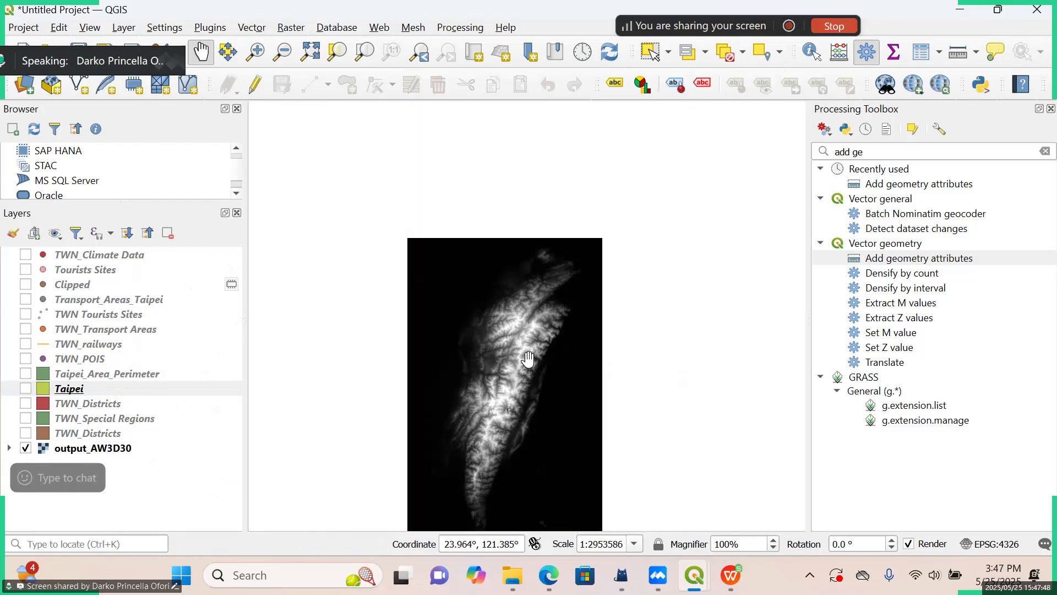
Show the Taipei polygon layer over the output_AW3D30 raster and examine where it lies on the terrain.
{"action": "left_click", "coordinate": [26, 389]}
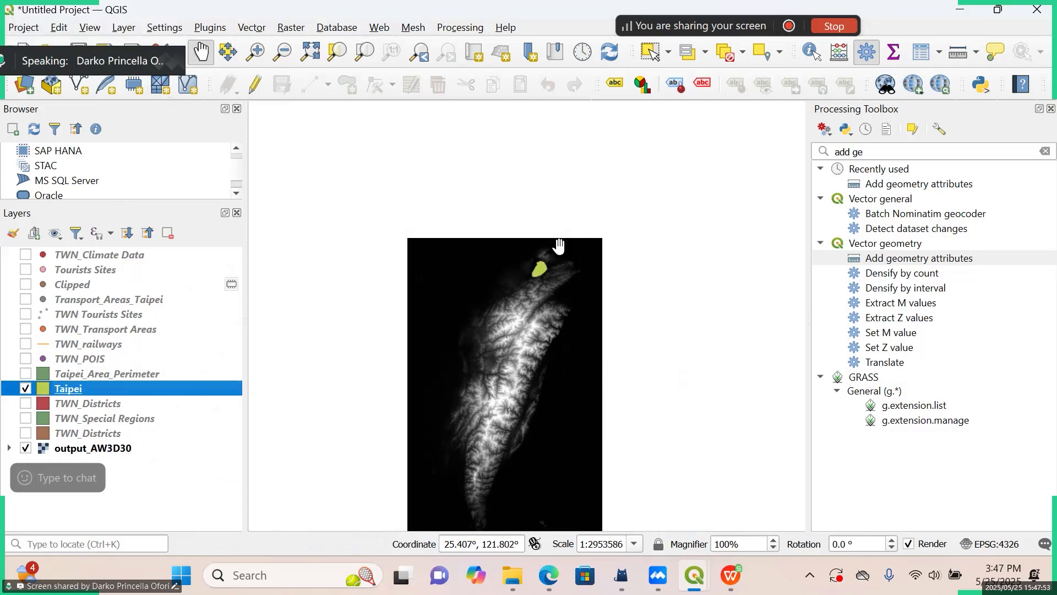
{"action": "scroll", "coordinate": [544, 262], "scroll_direction": "up", "scroll_amount": 1}
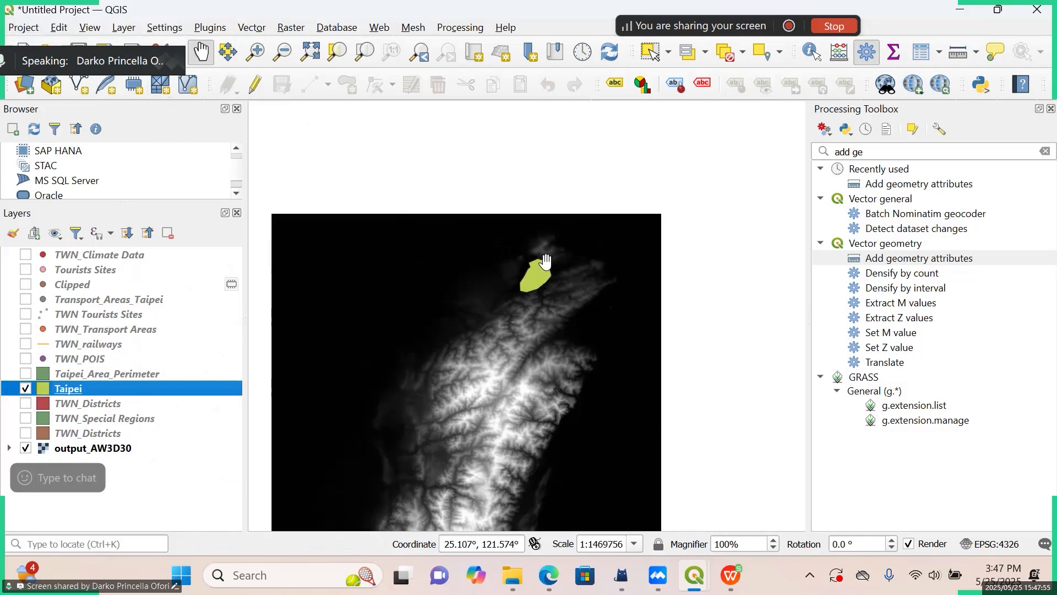
{"action": "scroll", "coordinate": [545, 262], "scroll_direction": "up", "scroll_amount": 2}
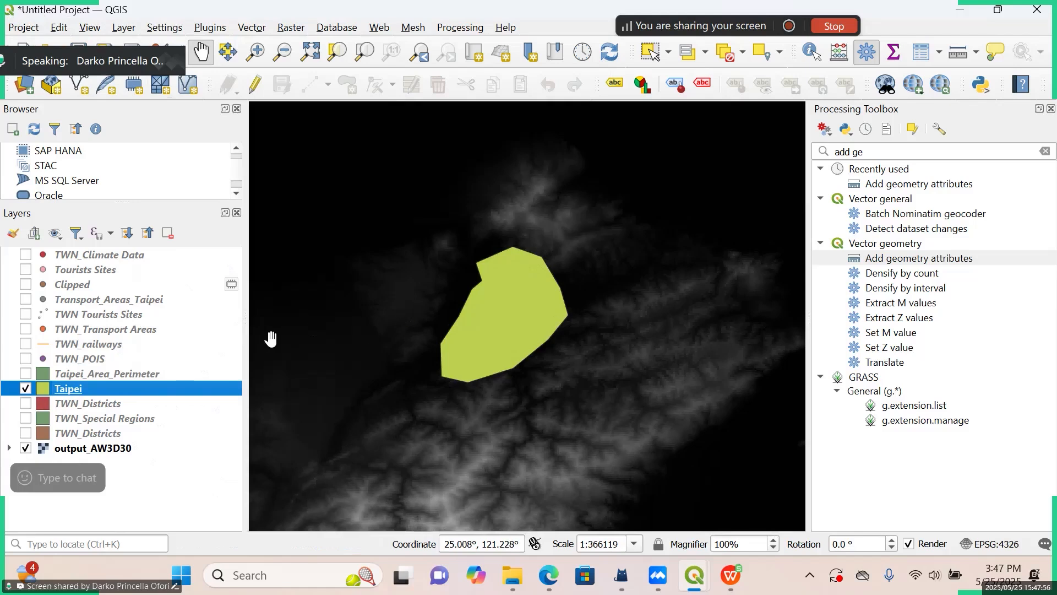
{"action": "scroll", "coordinate": [384, 286], "scroll_direction": "down", "scroll_amount": 1}
{"action": "left_click_drag", "start_coordinate": [384, 286], "coordinate": [561, 213]}
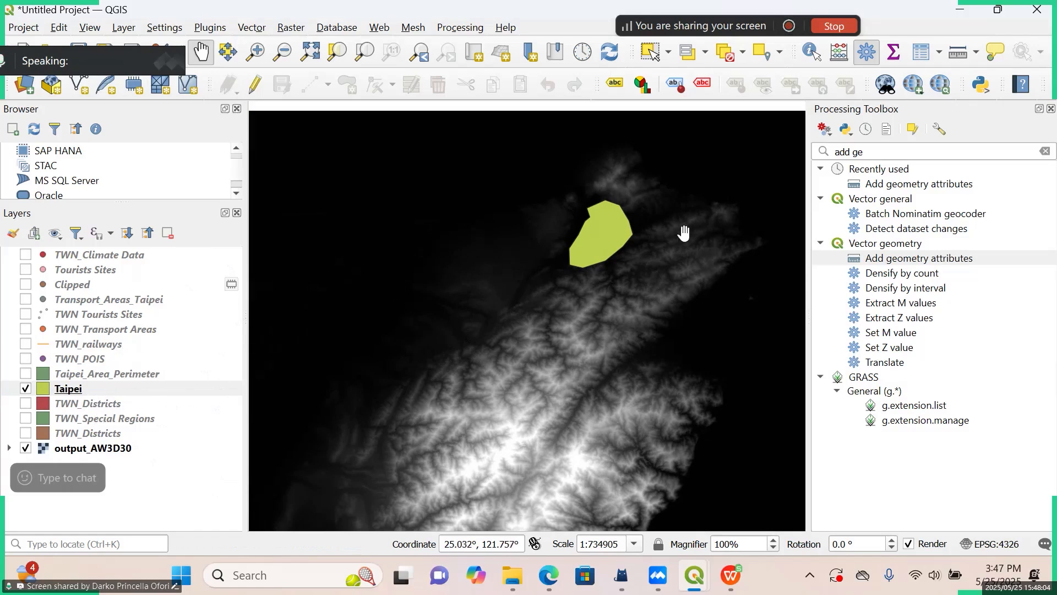
{"action": "left_click_drag", "start_coordinate": [808, 258], "coordinate": [727, 264]}
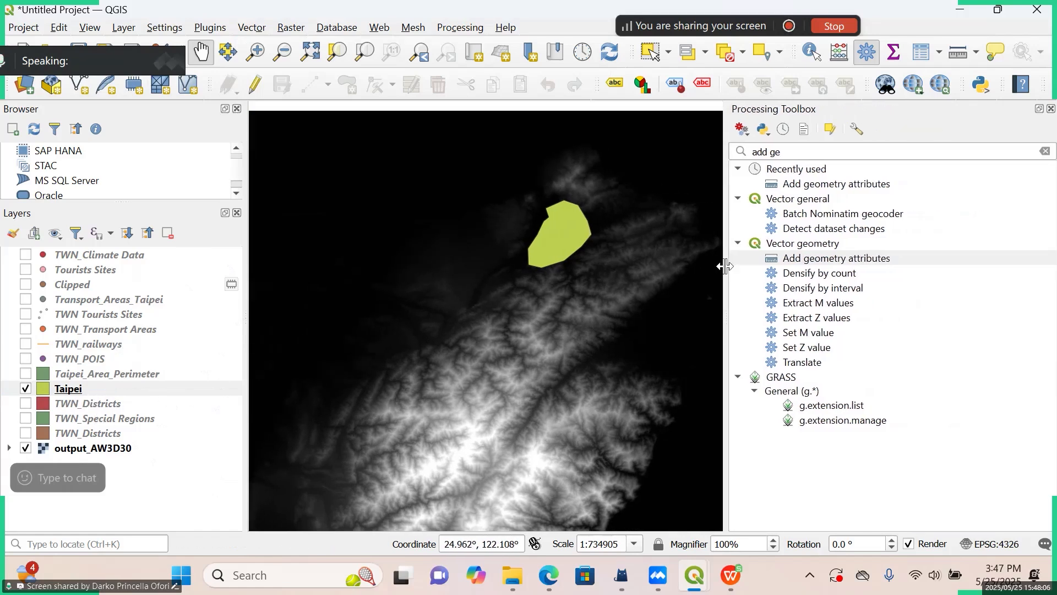
{"action": "scroll", "coordinate": [585, 236], "scroll_direction": "up", "scroll_amount": 2}
{"action": "left_click_drag", "start_coordinate": [541, 196], "coordinate": [568, 292]}
{"action": "scroll", "coordinate": [496, 259], "scroll_direction": "down", "scroll_amount": 4}
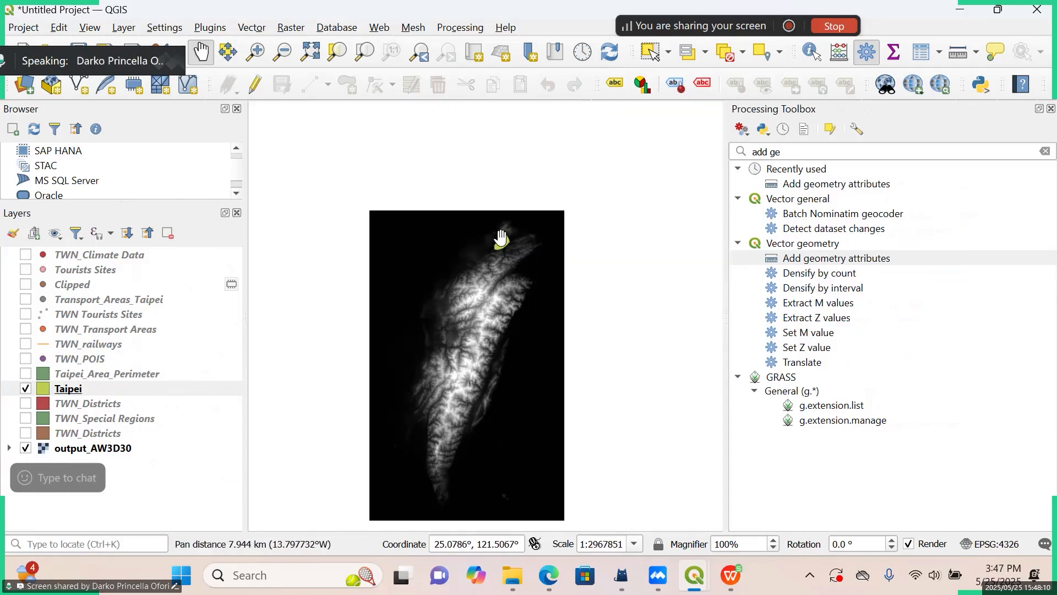
{"action": "scroll", "coordinate": [506, 240], "scroll_direction": "up", "scroll_amount": 3}
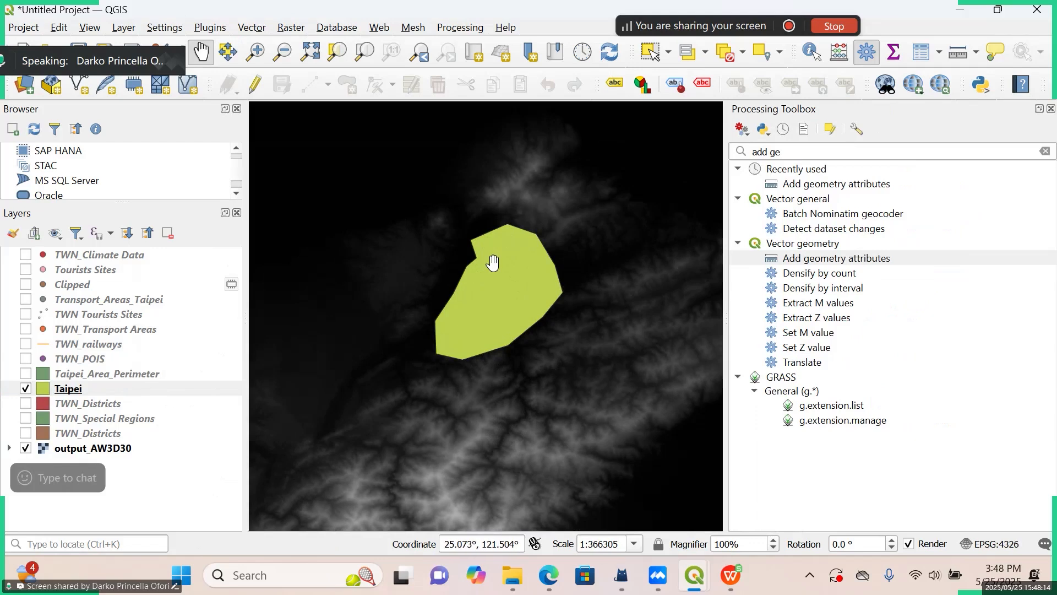
{"action": "scroll", "coordinate": [493, 261], "scroll_direction": "up", "scroll_amount": 1}
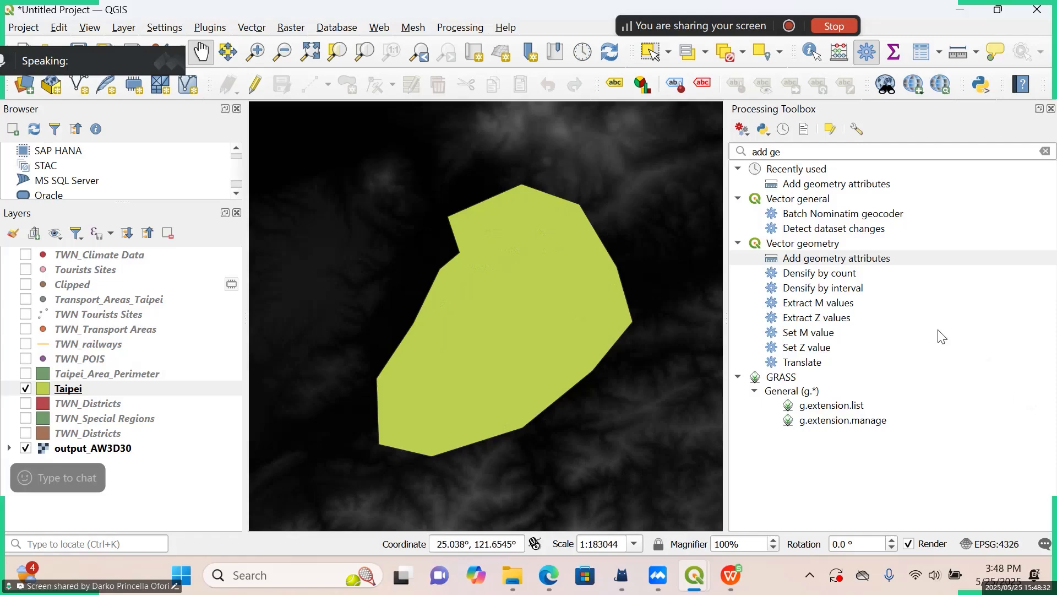
Search the processing tools for "clip raster by e" in place of the previous search term.
{"action": "left_click_drag", "start_coordinate": [750, 294], "coordinate": [775, 298]}
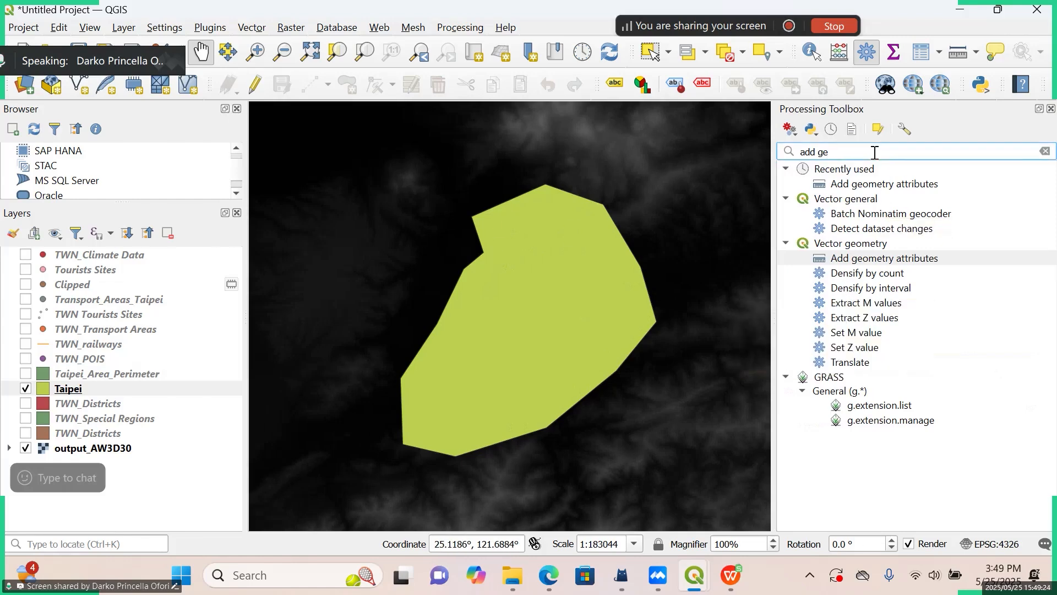
{"action": "key", "text": "BackSpace"}
{"action": "key", "text": "BackSpace"}
{"action": "key", "text": "BackSpace"}
{"action": "key", "text": "BackSpace"}
{"action": "key", "text": "BackSpace"}
{"action": "key", "text": "BackSpace"}
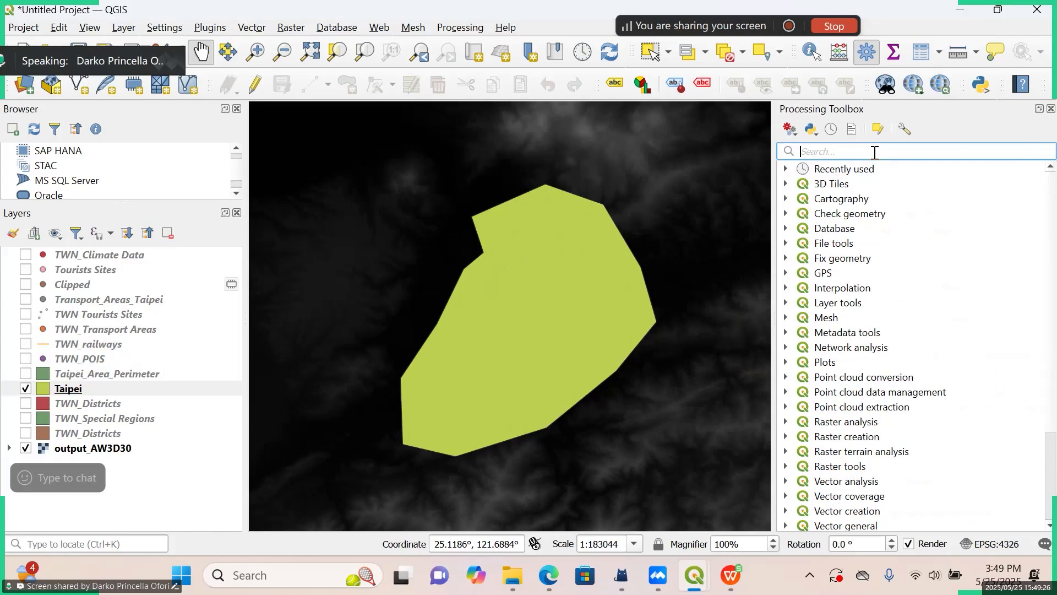
{"action": "type", "text": "clip"}
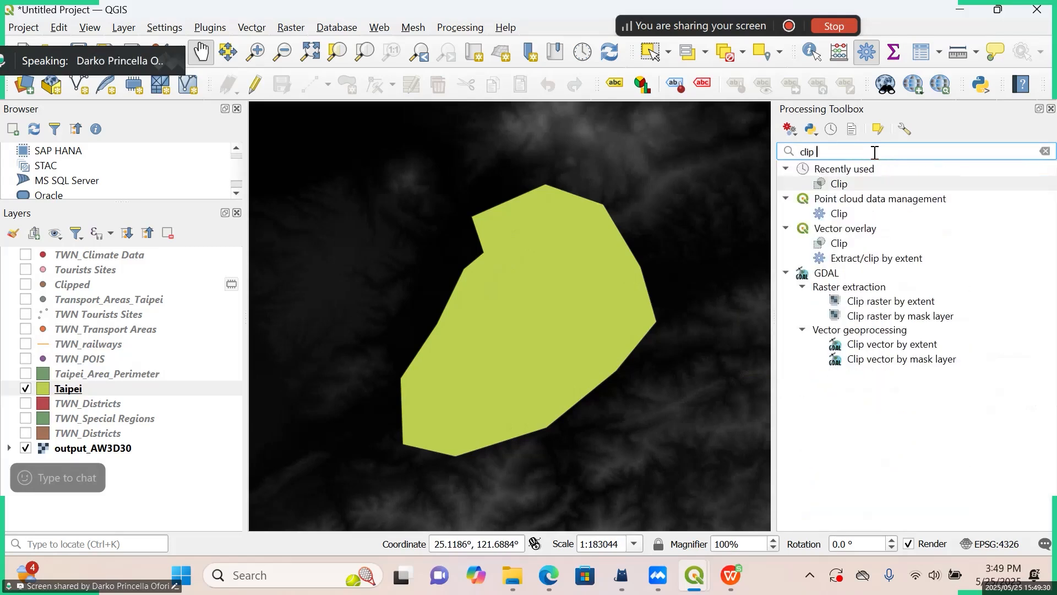
{"action": "type", "text": " raster by e"}
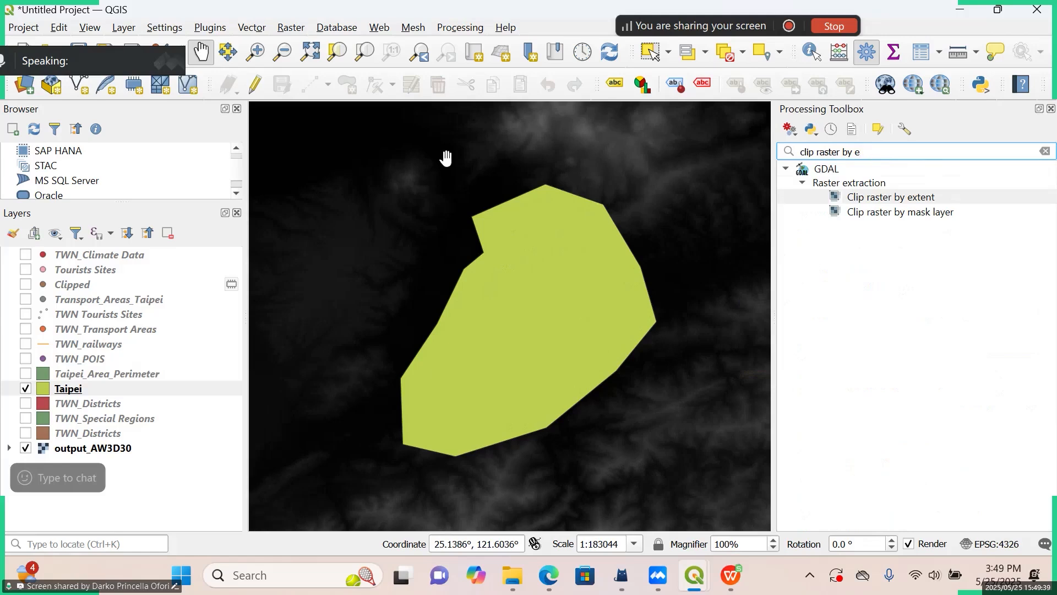
Look up which clipping tools the raster extraction commands offer besides those in the processing toolbox.
{"action": "left_click", "coordinate": [291, 28]}
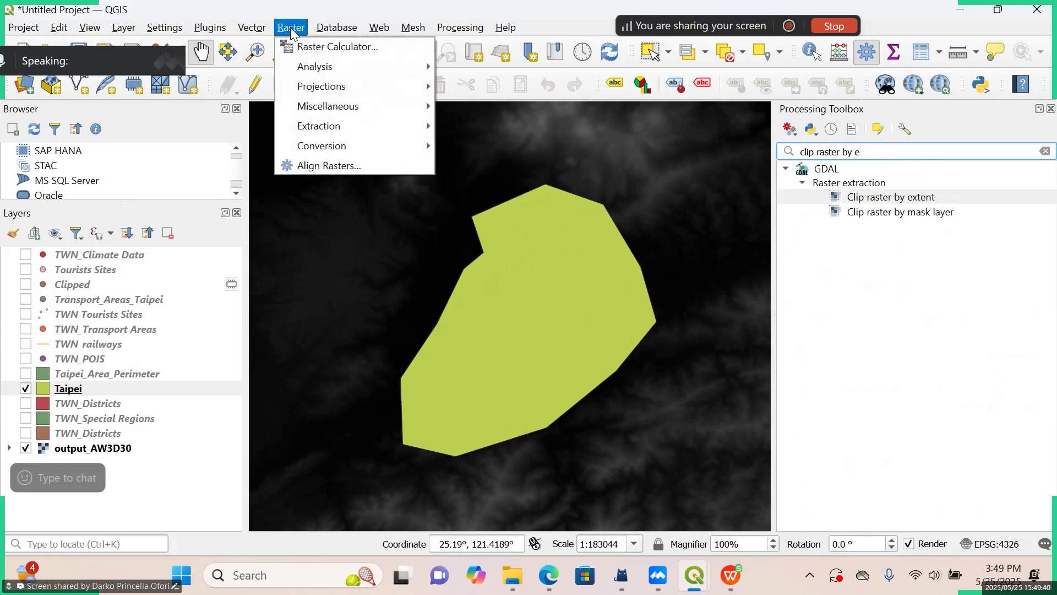
{"action": "mouse_move", "coordinate": [317, 128]}
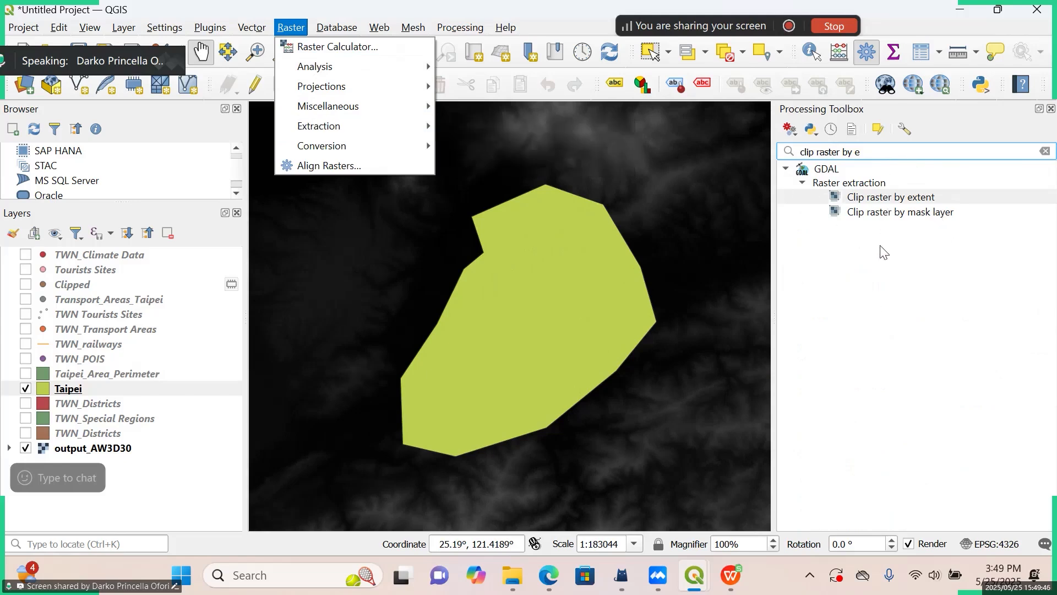
{"action": "left_click", "coordinate": [874, 271]}
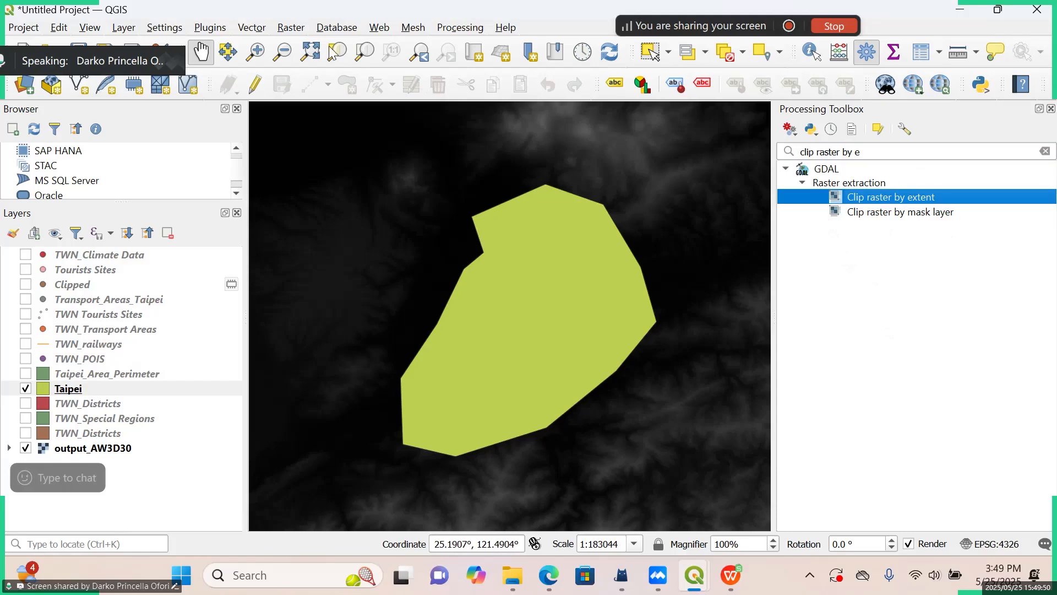
{"action": "left_click", "coordinate": [292, 29]}
{"action": "mouse_move", "coordinate": [375, 124]}
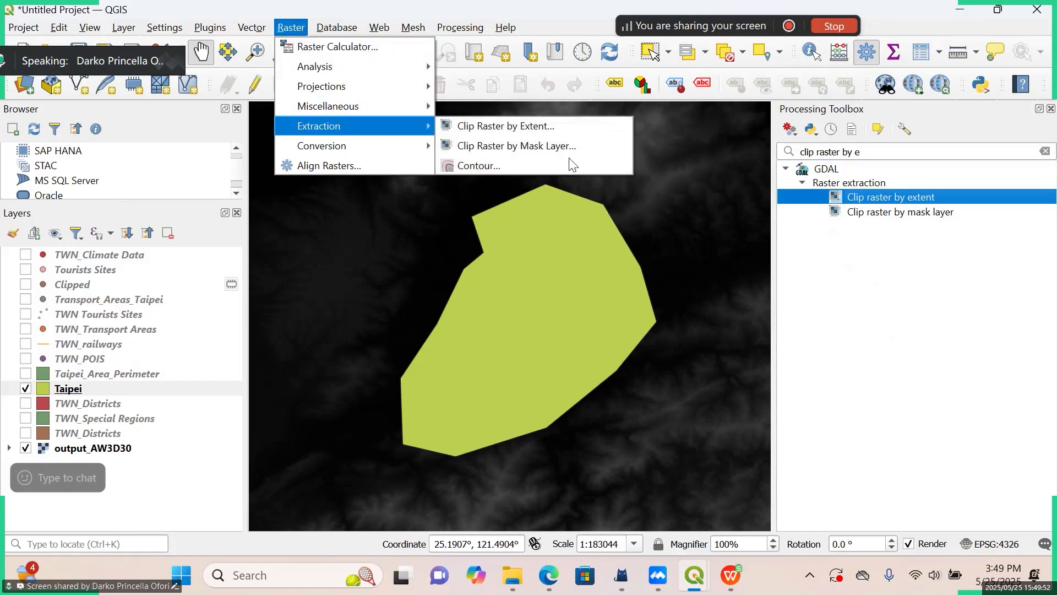
{"action": "left_click", "coordinate": [853, 287]}
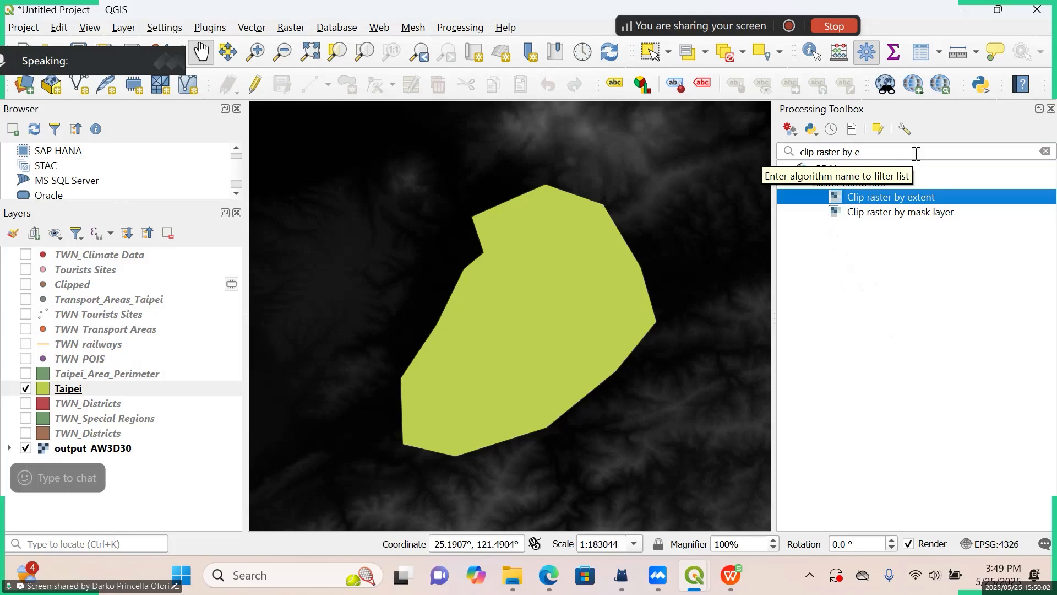
Open the Clip raster by extent tool and set output_AW3D30 [EPSG:4326] as its input layer.
{"action": "double_click", "coordinate": [907, 202]}
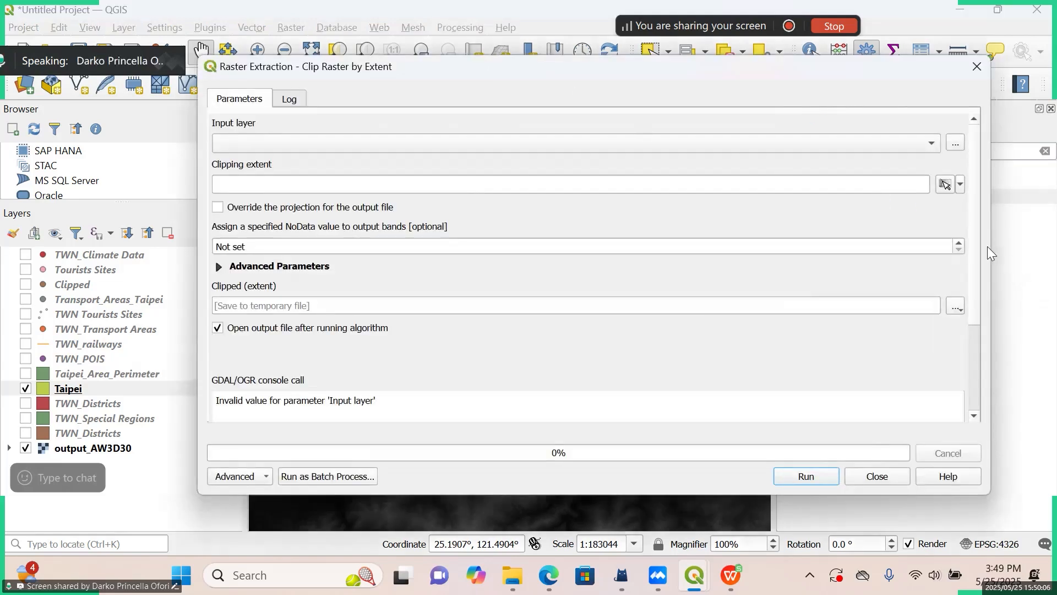
{"action": "left_click_drag", "start_coordinate": [989, 252], "coordinate": [756, 205]}
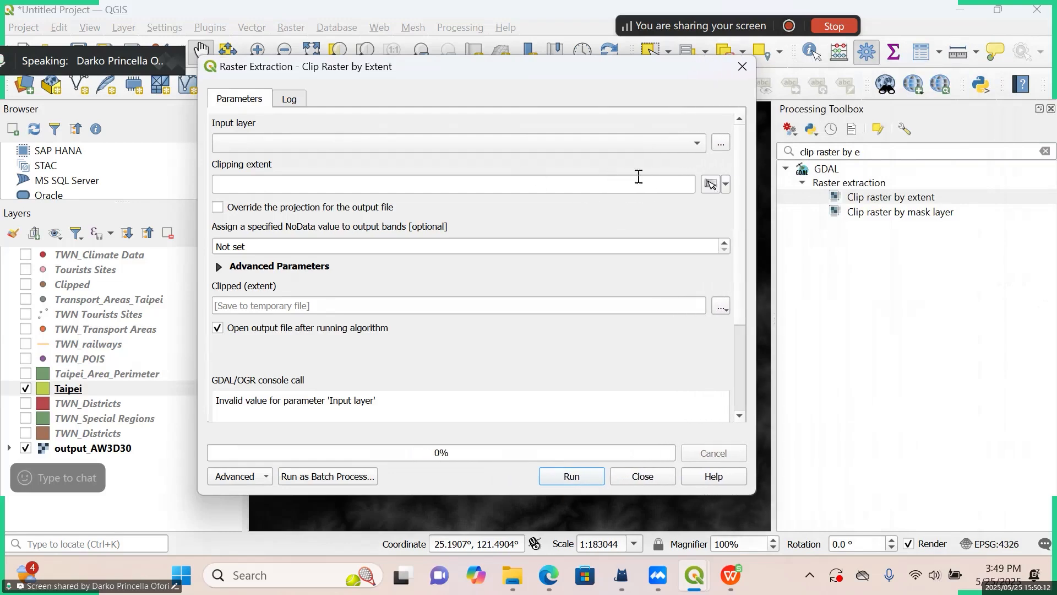
{"action": "mouse_move", "coordinate": [602, 82]}
{"action": "left_mouse_down"}
{"action": "mouse_move", "coordinate": [584, 66]}
{"action": "mouse_move", "coordinate": [576, 28]}
{"action": "mouse_move", "coordinate": [557, 52]}
{"action": "mouse_move", "coordinate": [585, 79]}
{"action": "left_mouse_up"}
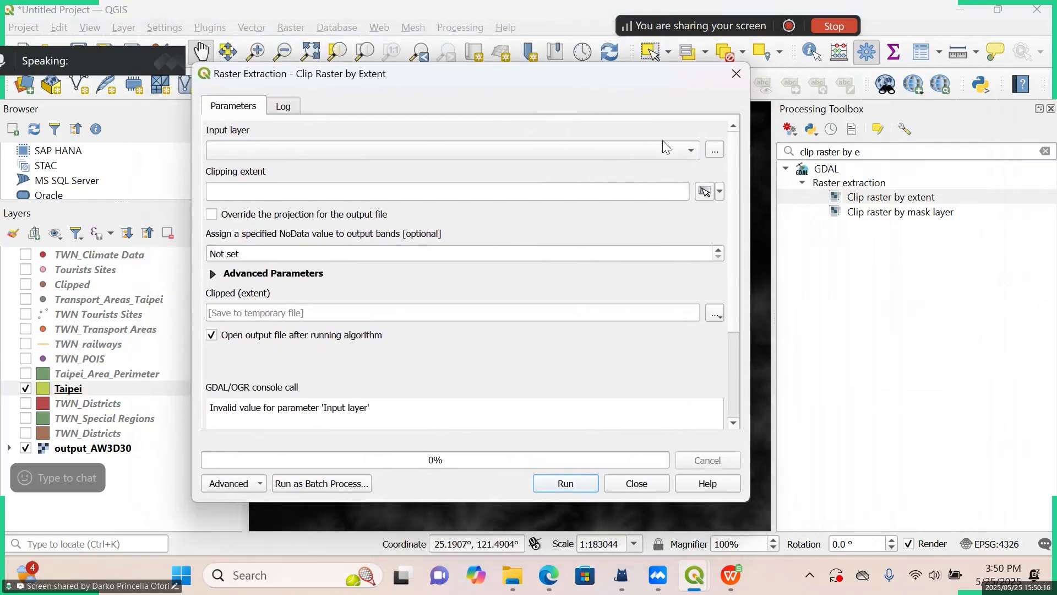
{"action": "left_click", "coordinate": [676, 157]}
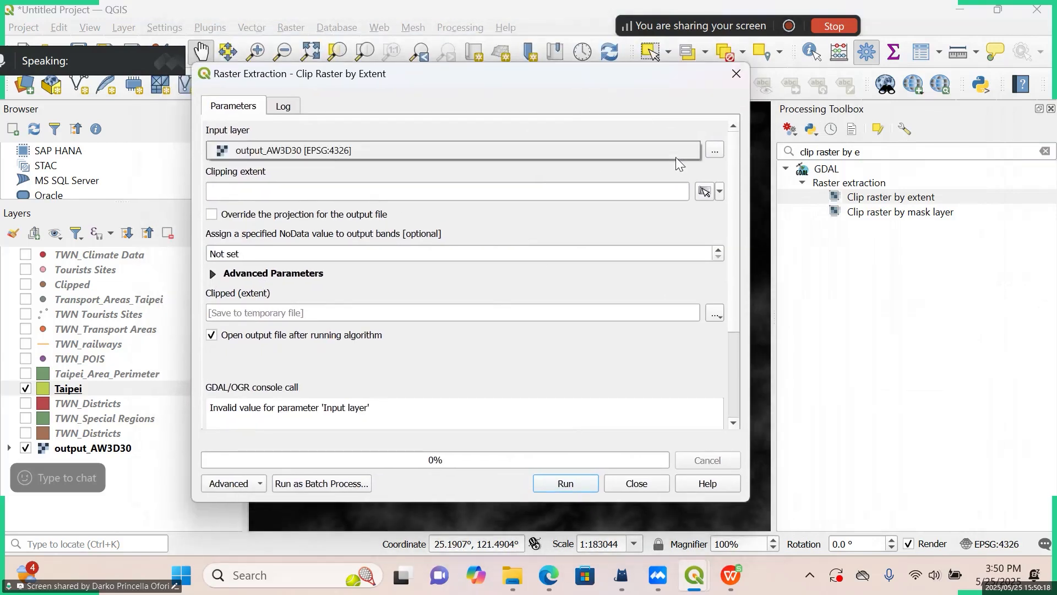
{"action": "left_click", "coordinate": [468, 150]}
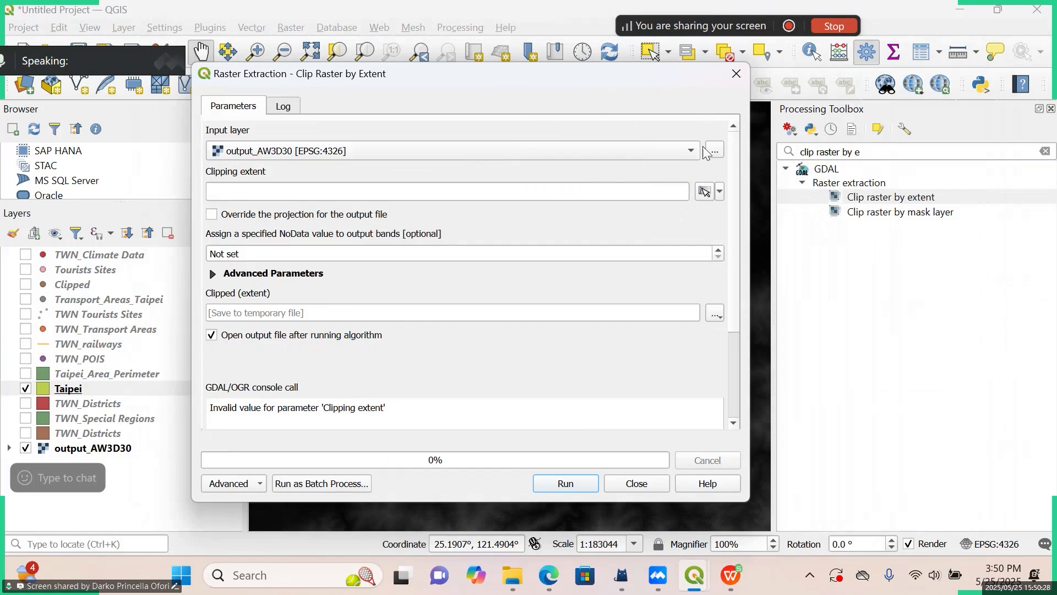
Set the clipping extent to the current map canvas extent and compare it with the visible map around the Taipei polygon.
{"action": "left_click", "coordinate": [706, 191]}
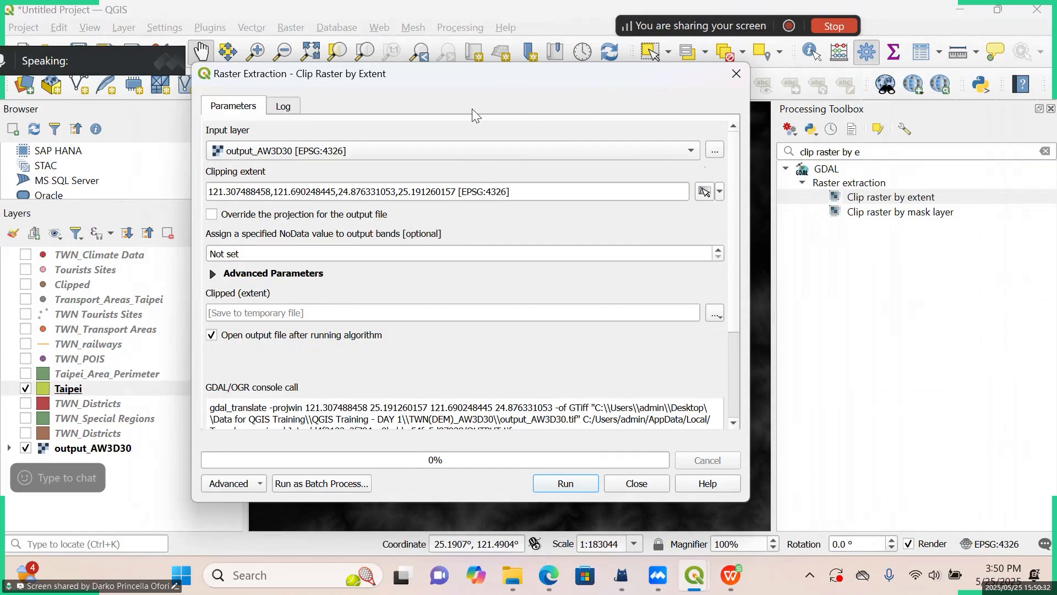
{"action": "left_click_drag", "start_coordinate": [427, 74], "coordinate": [29, 208]}
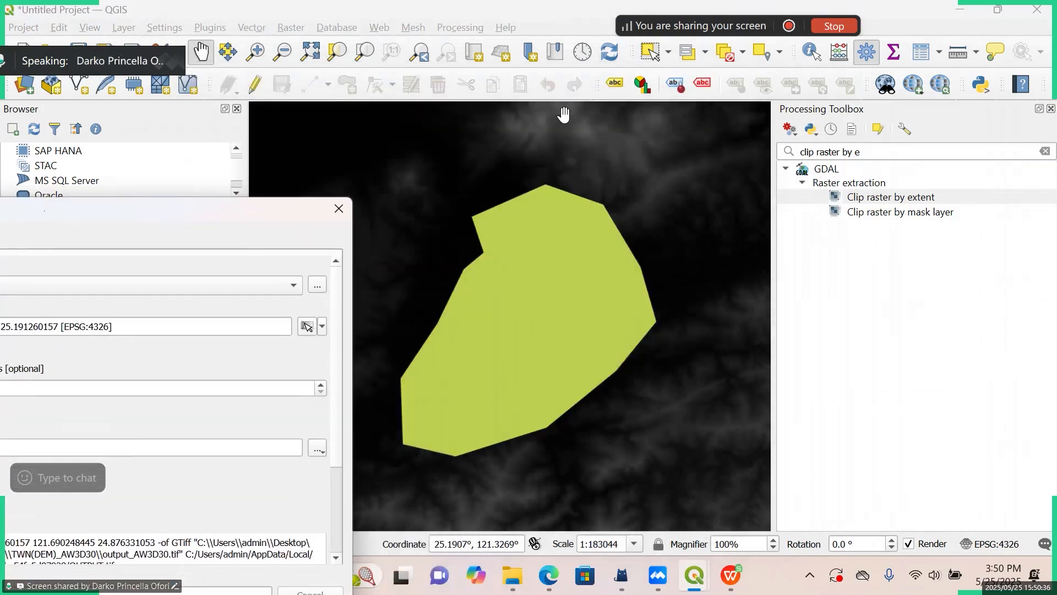
{"action": "left_click_drag", "start_coordinate": [235, 212], "coordinate": [542, 59]}
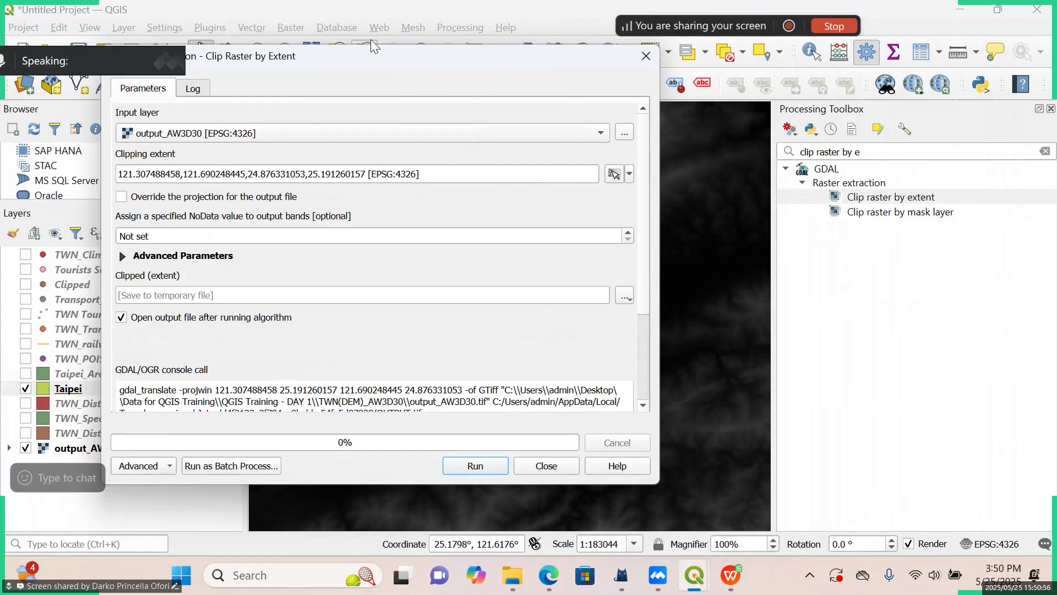
{"action": "left_click_drag", "start_coordinate": [388, 58], "coordinate": [587, 59]}
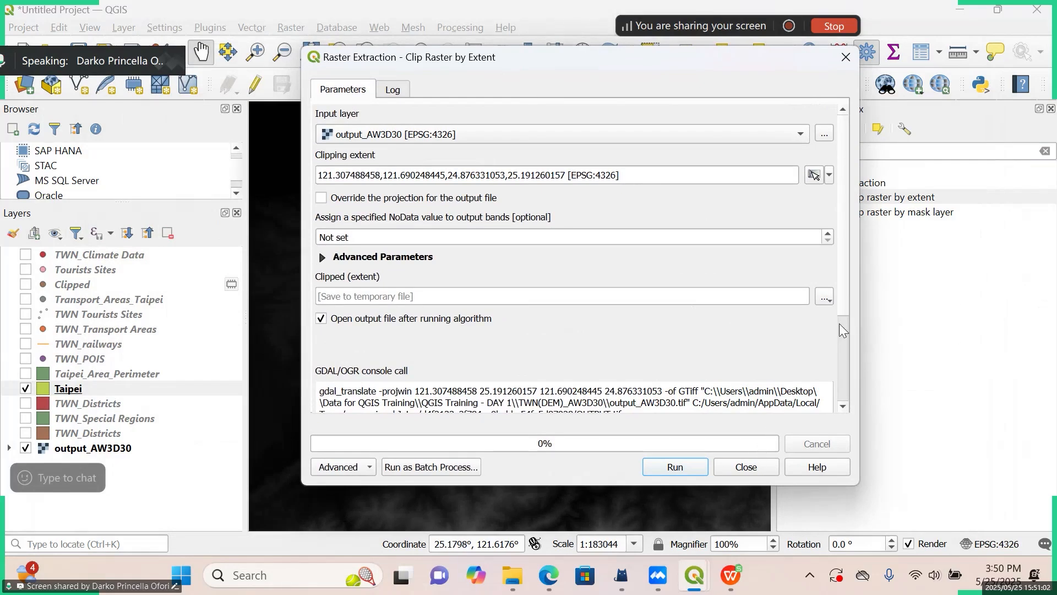
Choose to save the clipped output to a file in the Tutorials folder and name it Clipped_by_extent.
{"action": "left_click", "coordinate": [826, 300]}
{"action": "left_click", "coordinate": [857, 334]}
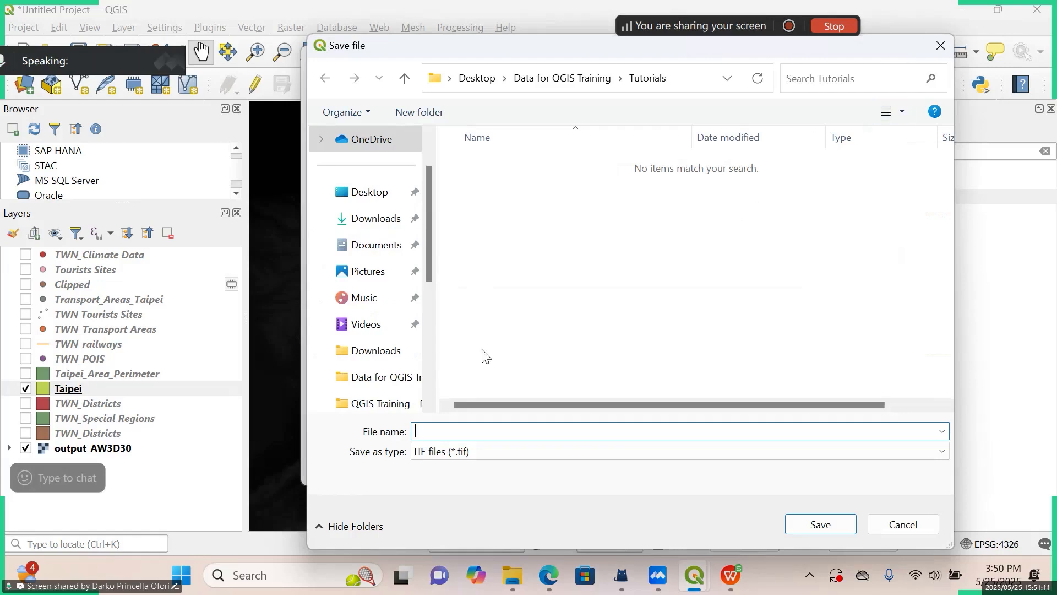
{"action": "type", "text": "Clipped_by"}
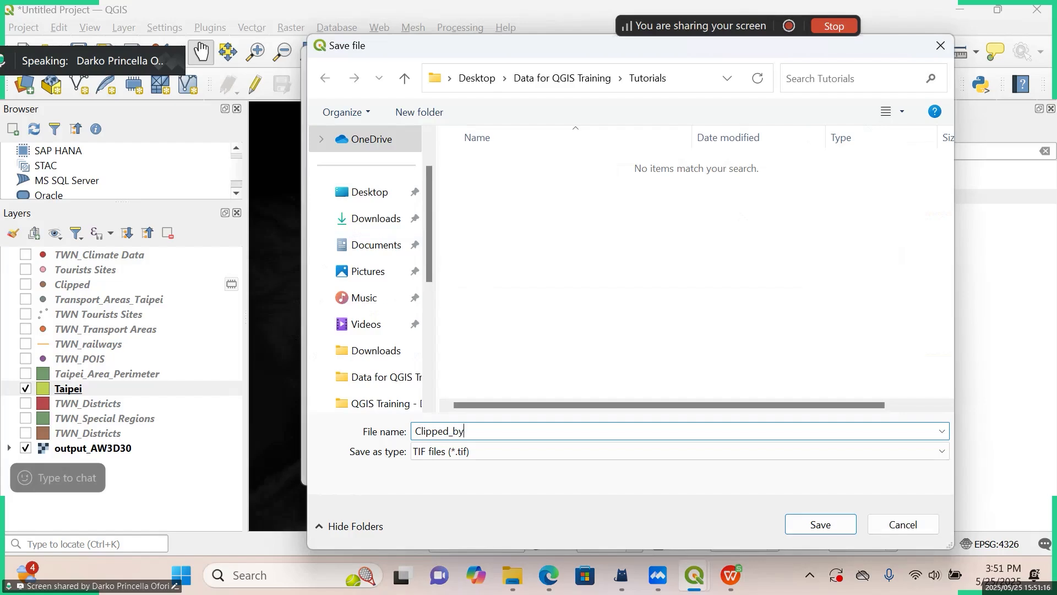
{"action": "type", "text": "_extent"}
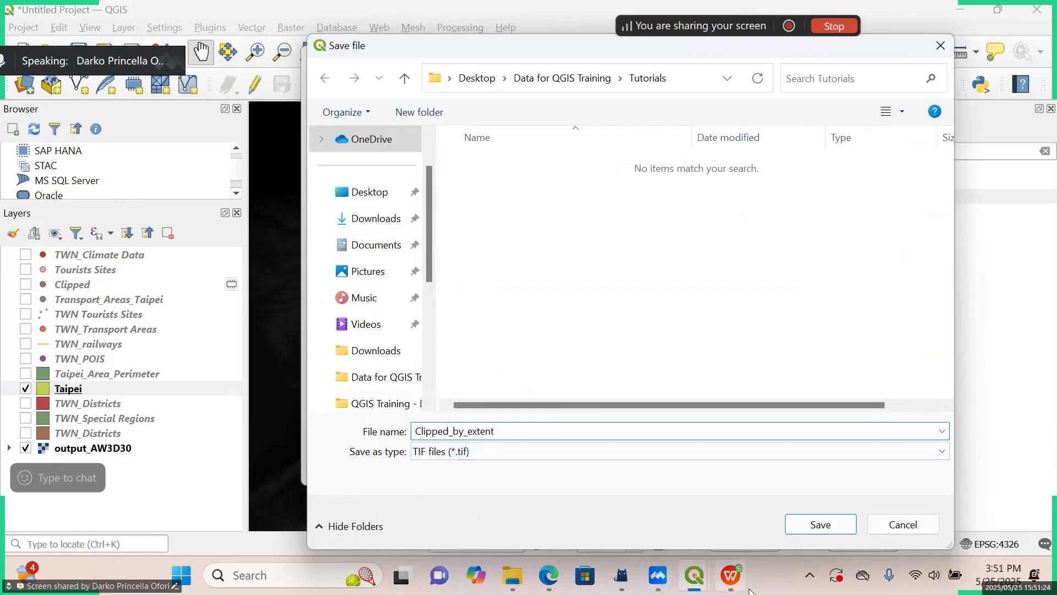
Turn on the Windows Magnifier and enlarge the file name area of the save dialog.
{"action": "left_click", "coordinate": [292, 569]}
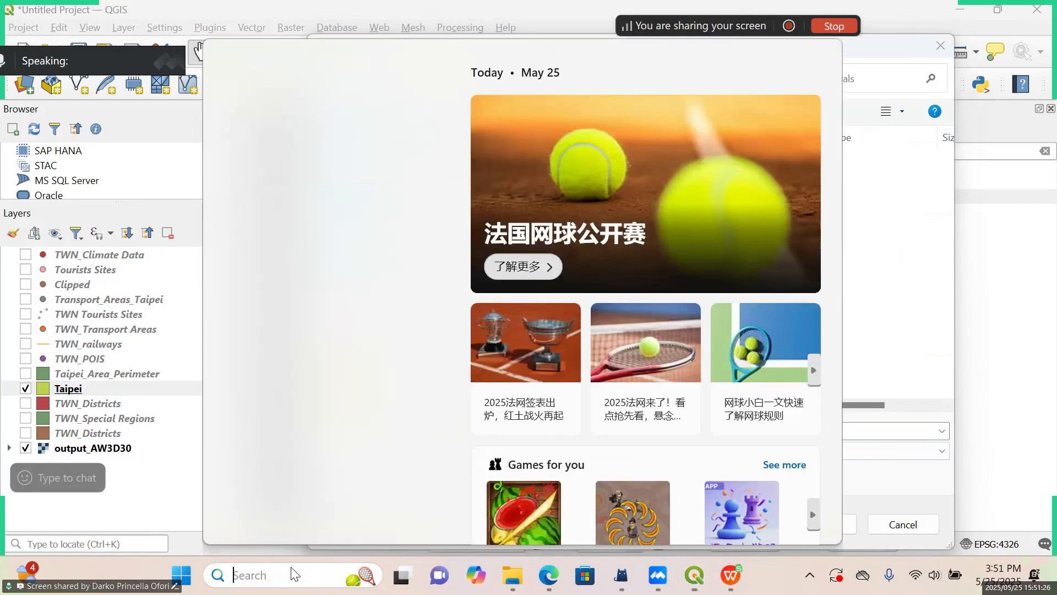
{"action": "left_click", "coordinate": [340, 113]}
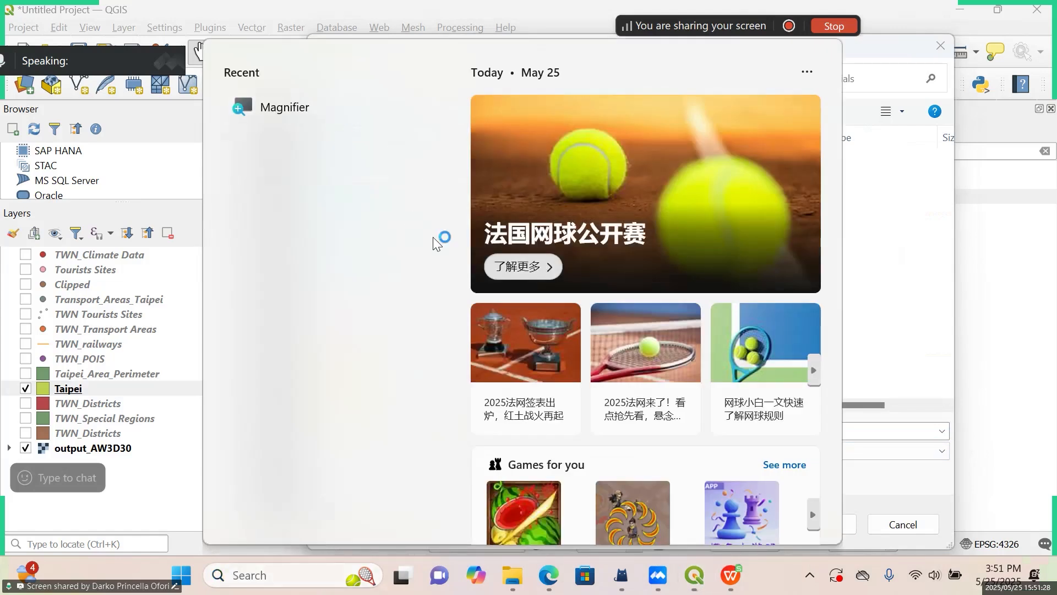
{"action": "left_click_drag", "start_coordinate": [506, 223], "coordinate": [117, 257]}
{"action": "left_click", "coordinate": [57, 298]}
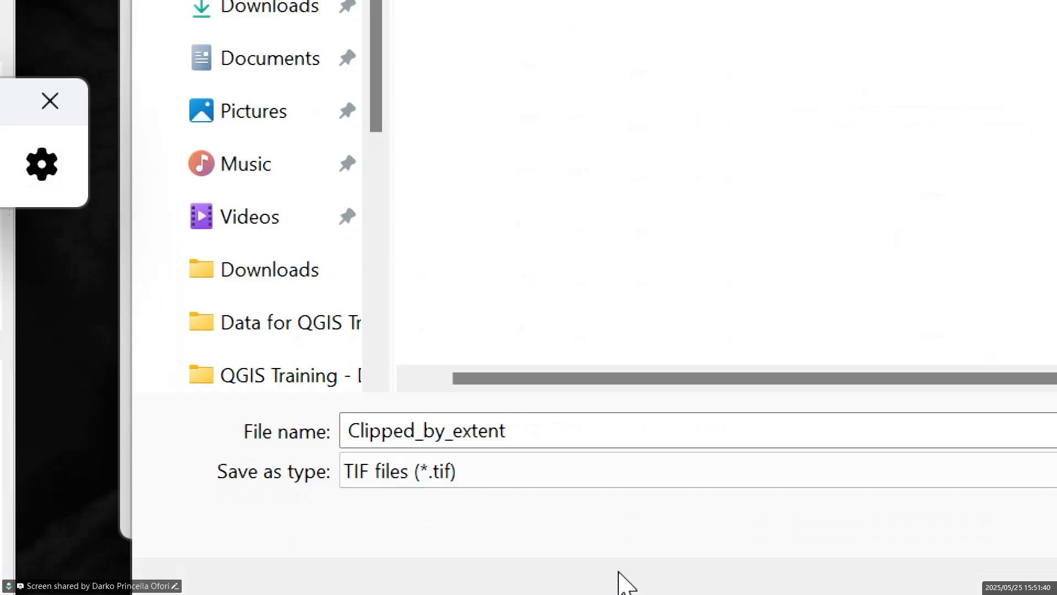
Change the output file name to Clip_by_extent and return the screen to normal magnification.
{"action": "left_click", "coordinate": [419, 428]}
{"action": "key", "text": "BackSpace"}
{"action": "key", "text": "BackSpace"}
{"action": "key", "text": "BackSpace"}
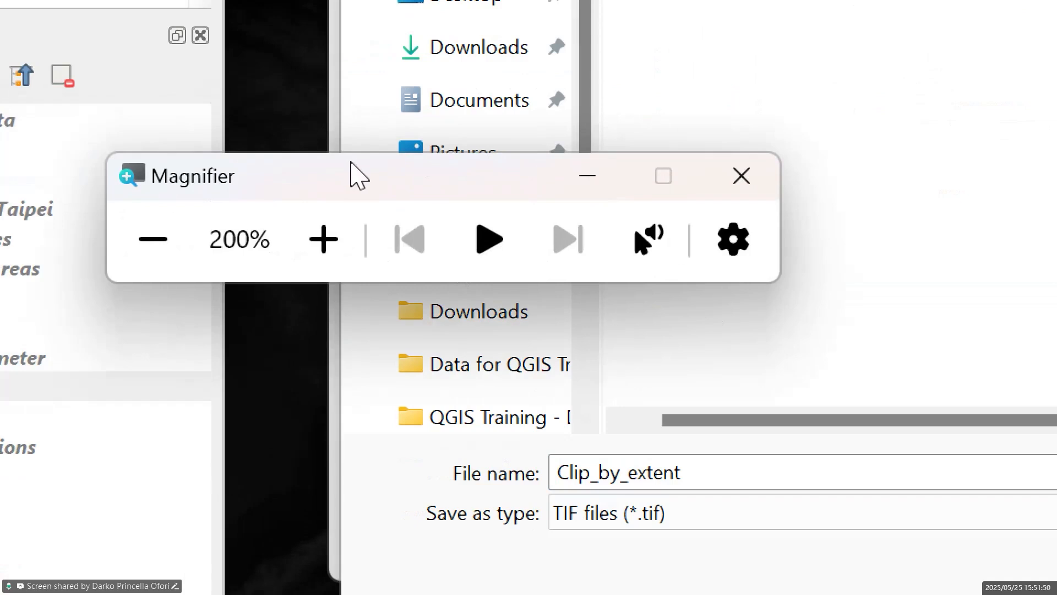
{"action": "left_click", "coordinate": [184, 245]}
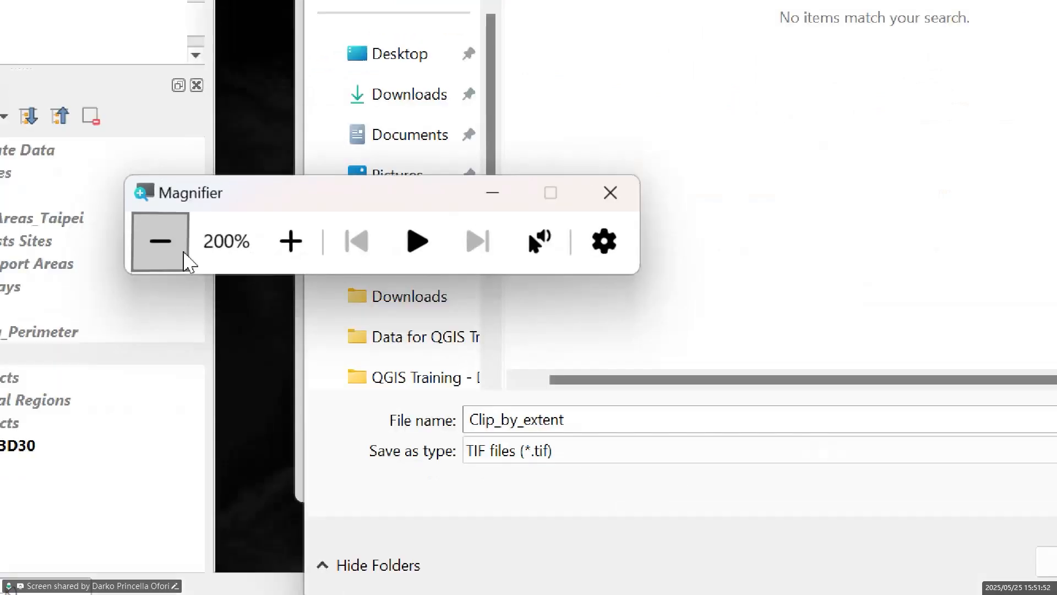
{"action": "left_click", "coordinate": [430, 284]}
Save the output file Clip_by_extent in TIF format and run the clip by extent.
{"action": "left_click_drag", "start_coordinate": [578, 49], "coordinate": [510, 48]}
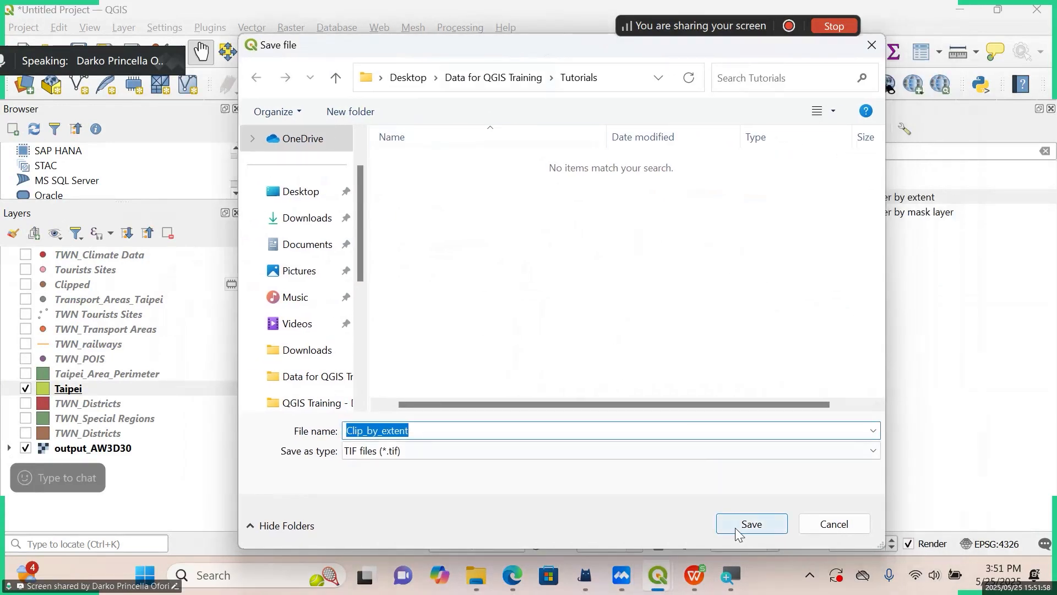
{"action": "left_click", "coordinate": [659, 429]}
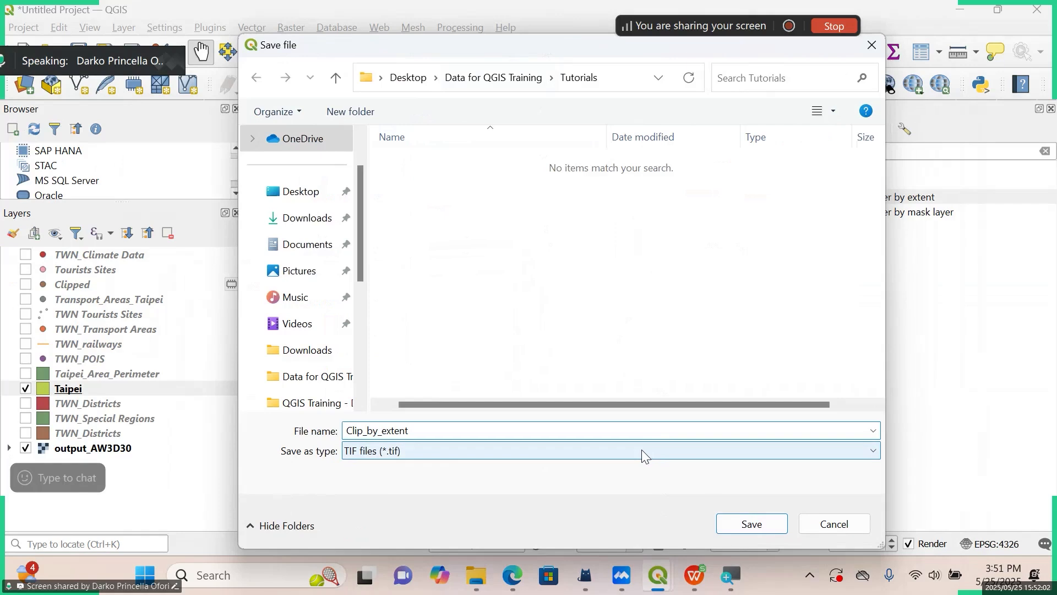
{"action": "left_click", "coordinate": [642, 449]}
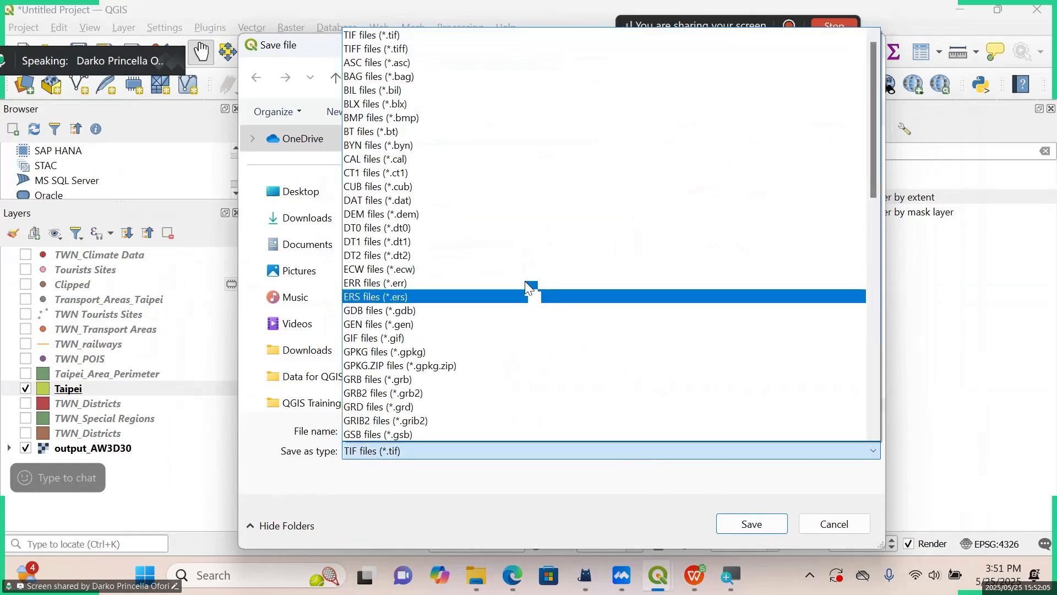
{"action": "left_click", "coordinate": [389, 35]}
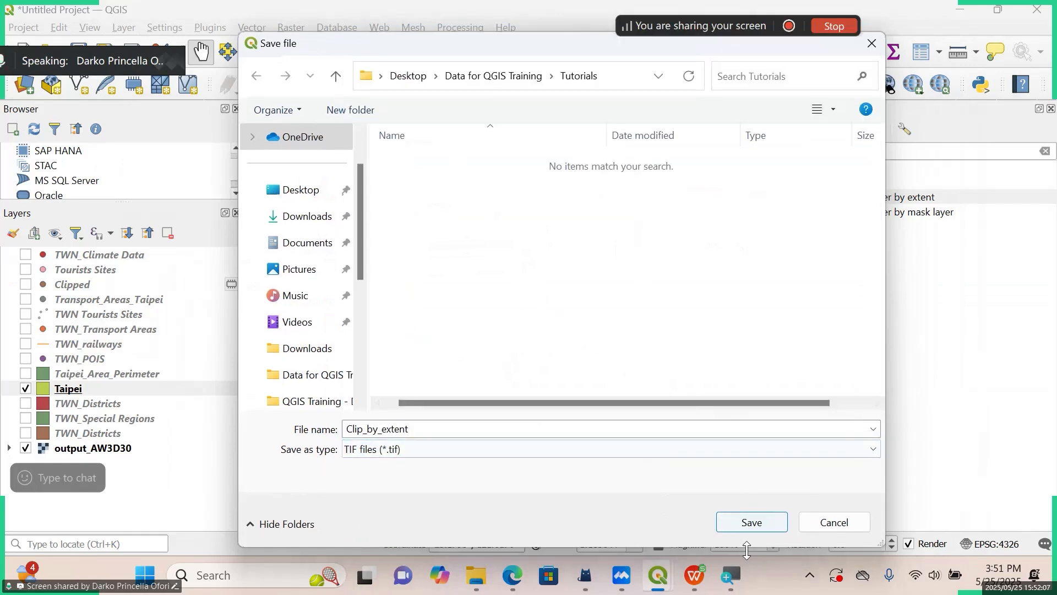
{"action": "left_click", "coordinate": [756, 527]}
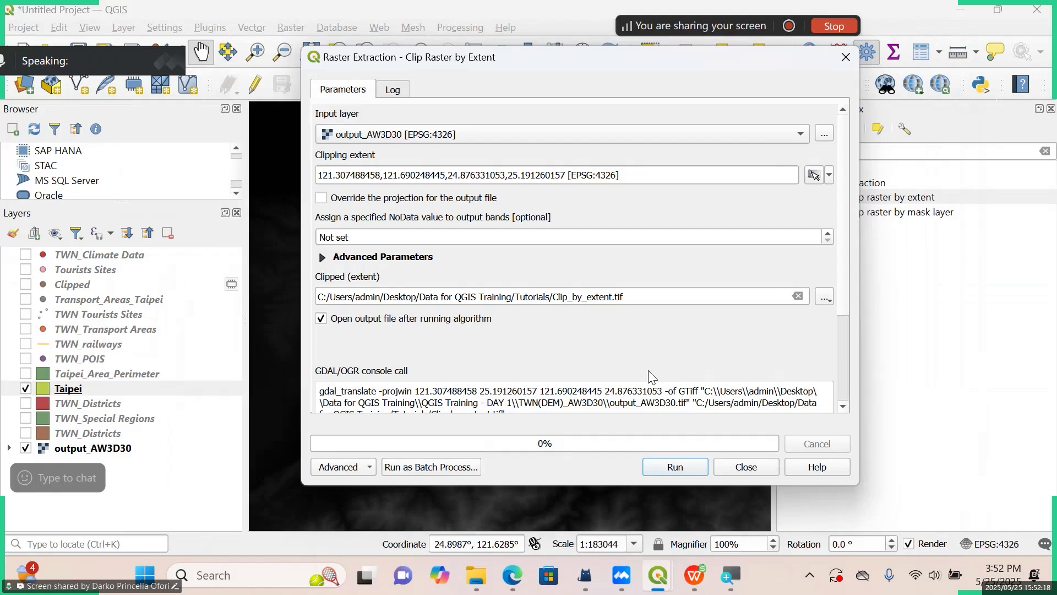
{"action": "left_click", "coordinate": [687, 474]}
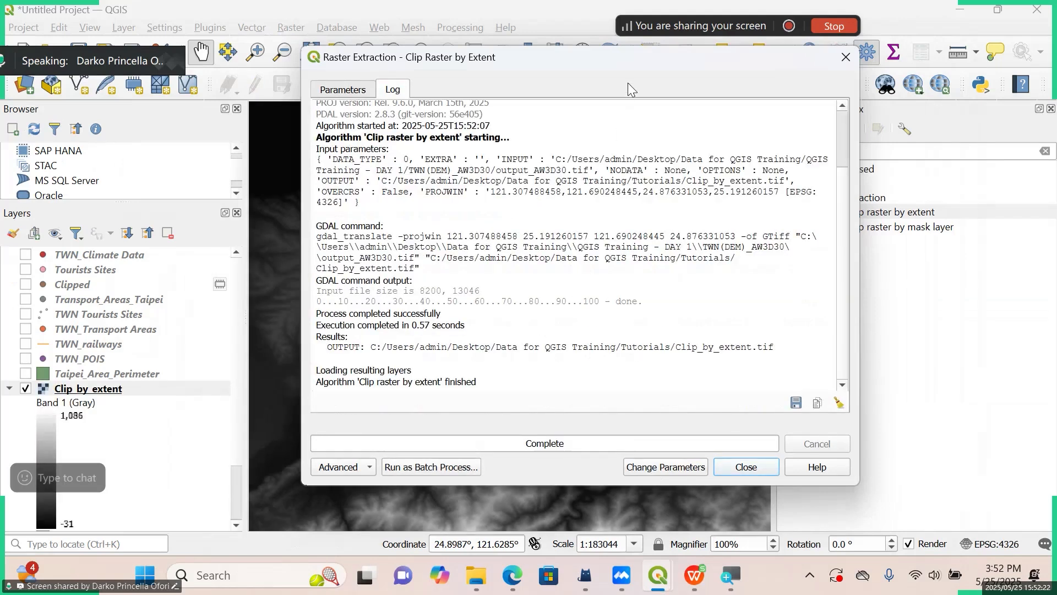
Hide the output_AW3D30 layer and examine the extent of the clipped raster on its own in the map.
{"action": "left_click_drag", "start_coordinate": [795, 52], "coordinate": [634, 555]}
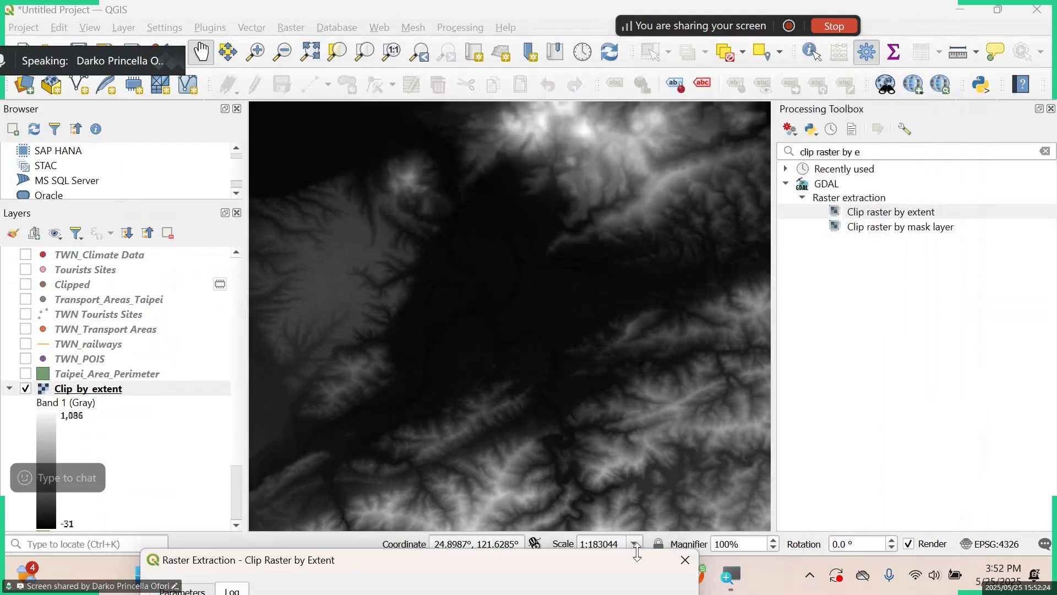
{"action": "scroll", "coordinate": [523, 268], "scroll_direction": "down", "scroll_amount": 2}
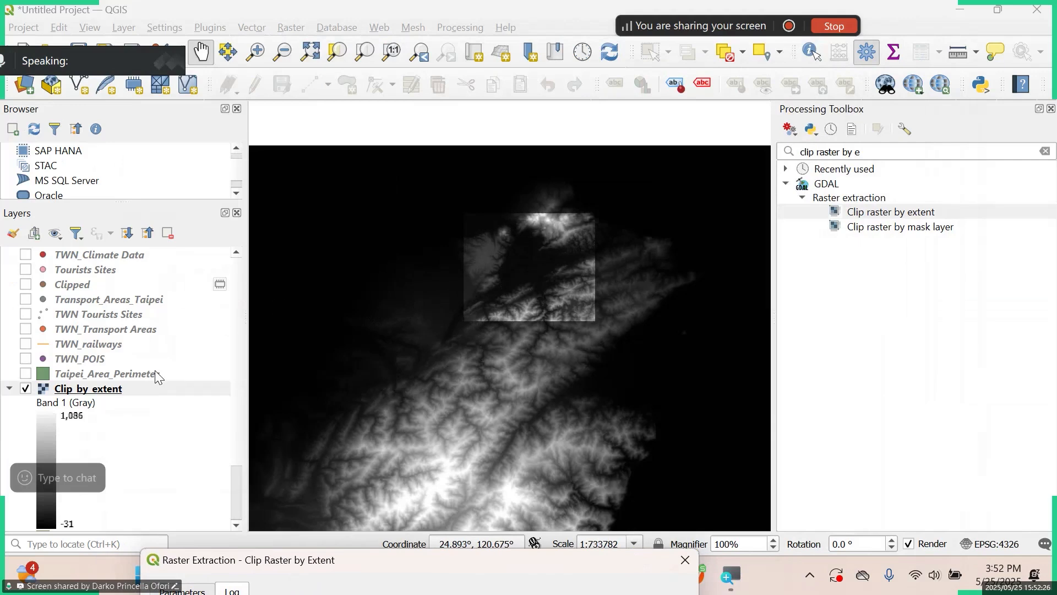
{"action": "left_click_drag", "start_coordinate": [235, 312], "coordinate": [224, 394]}
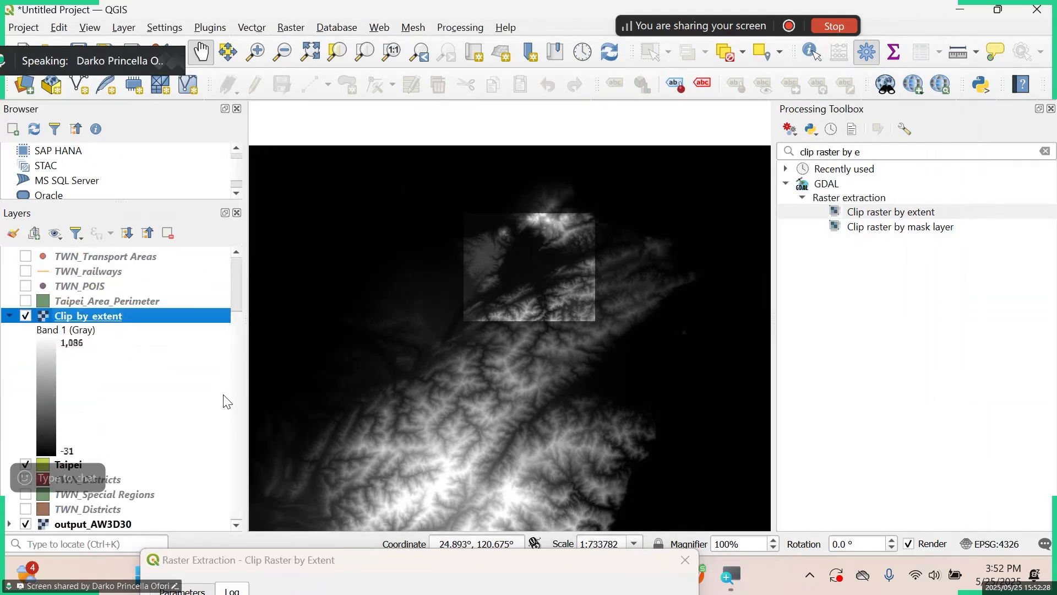
{"action": "left_click", "coordinate": [26, 524]}
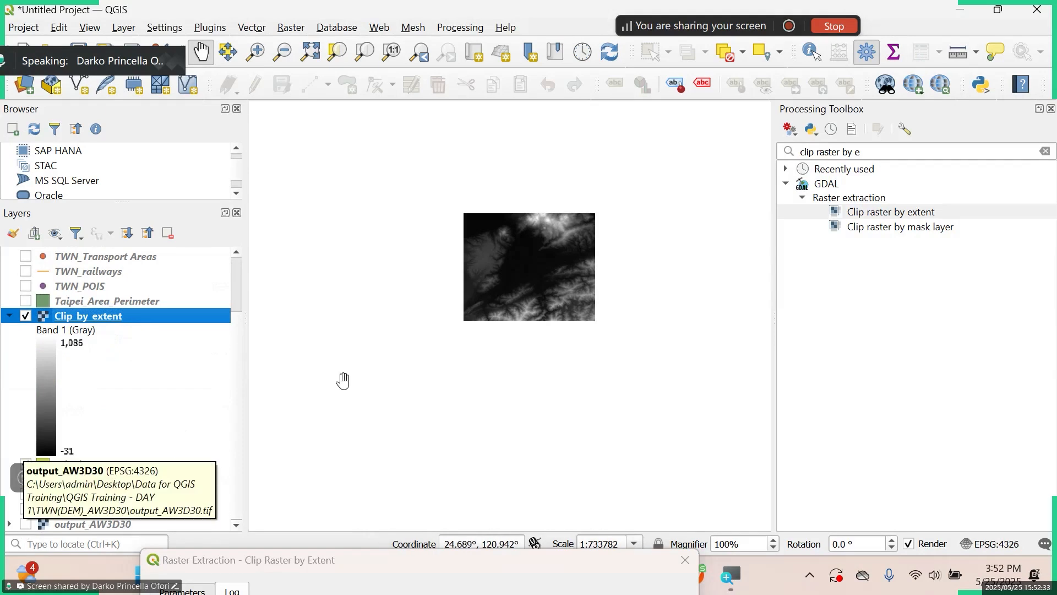
{"action": "scroll", "coordinate": [554, 249], "scroll_direction": "up", "scroll_amount": 1}
{"action": "scroll", "coordinate": [481, 226], "scroll_direction": "up", "scroll_amount": 1}
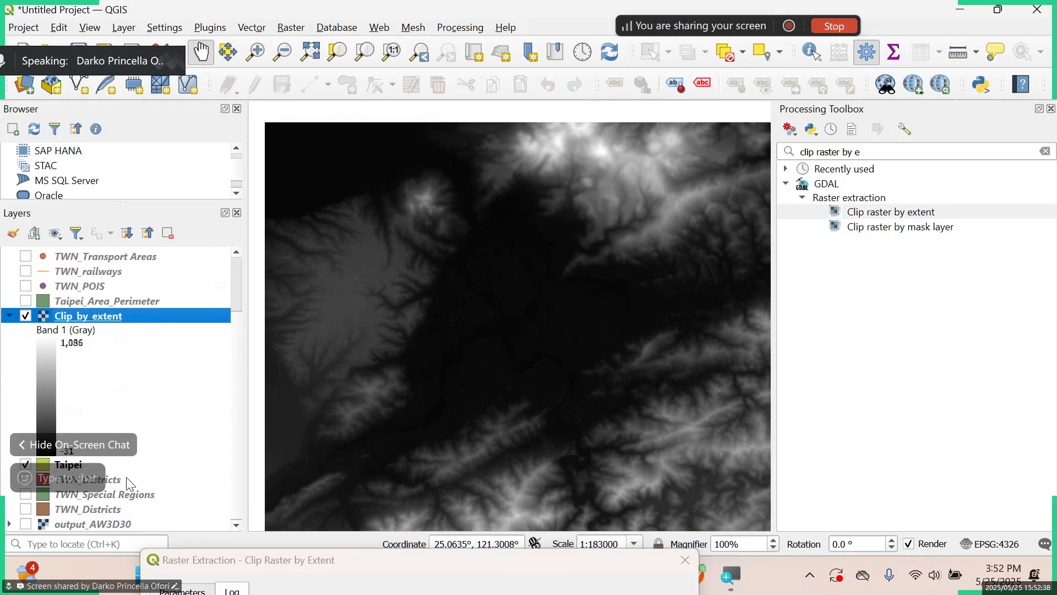
Move the Taipei layer above the Clip_by_extent raster in the layer order.
{"action": "left_click", "coordinate": [75, 462]}
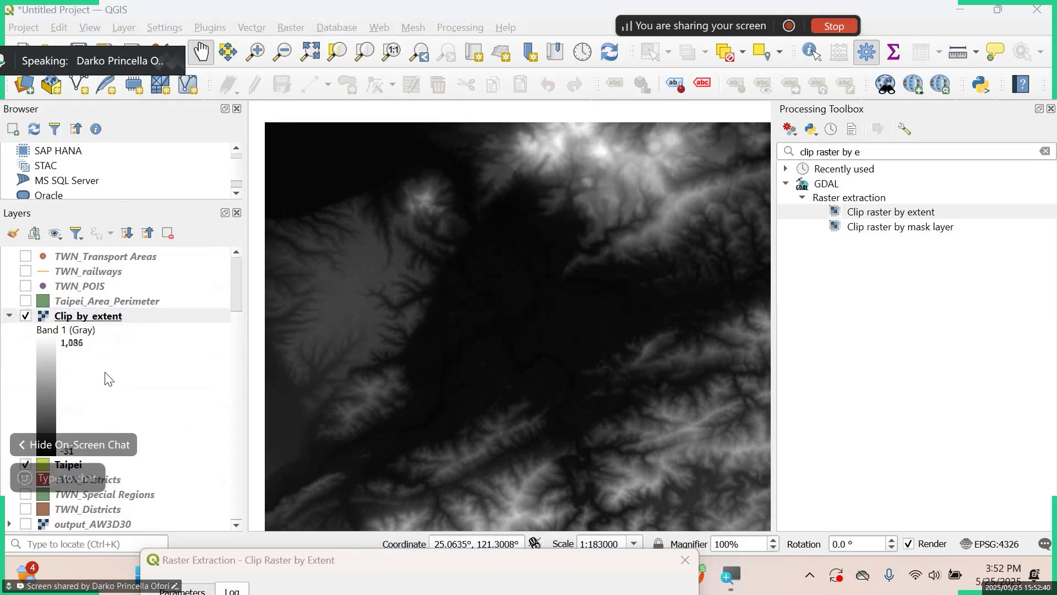
{"action": "left_click_drag", "start_coordinate": [122, 324], "coordinate": [115, 474]}
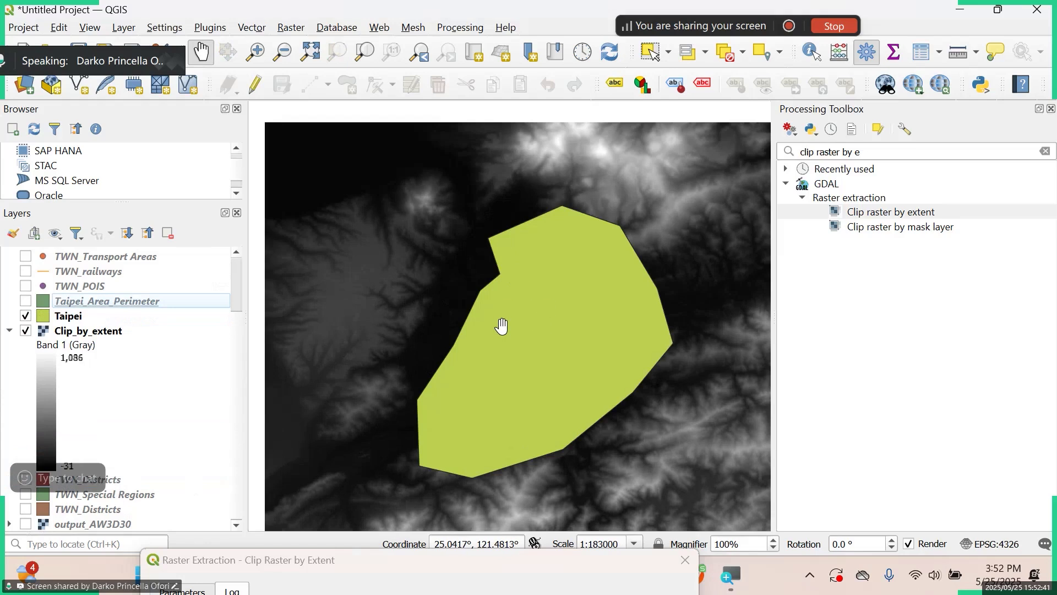
{"action": "scroll", "coordinate": [502, 328], "scroll_direction": "down", "scroll_amount": 1}
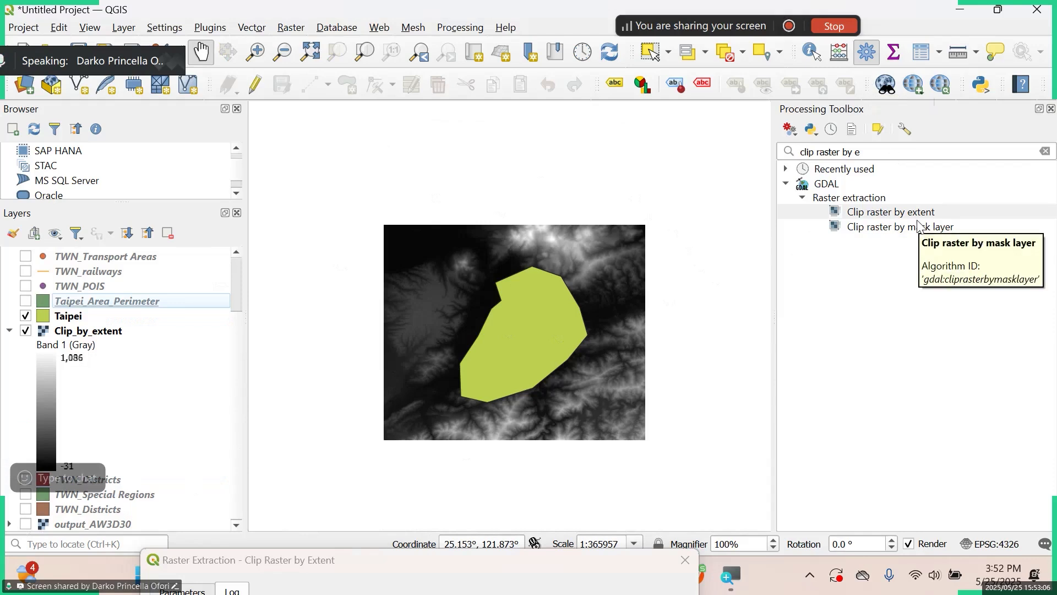
{"action": "left_click", "coordinate": [301, 29]}
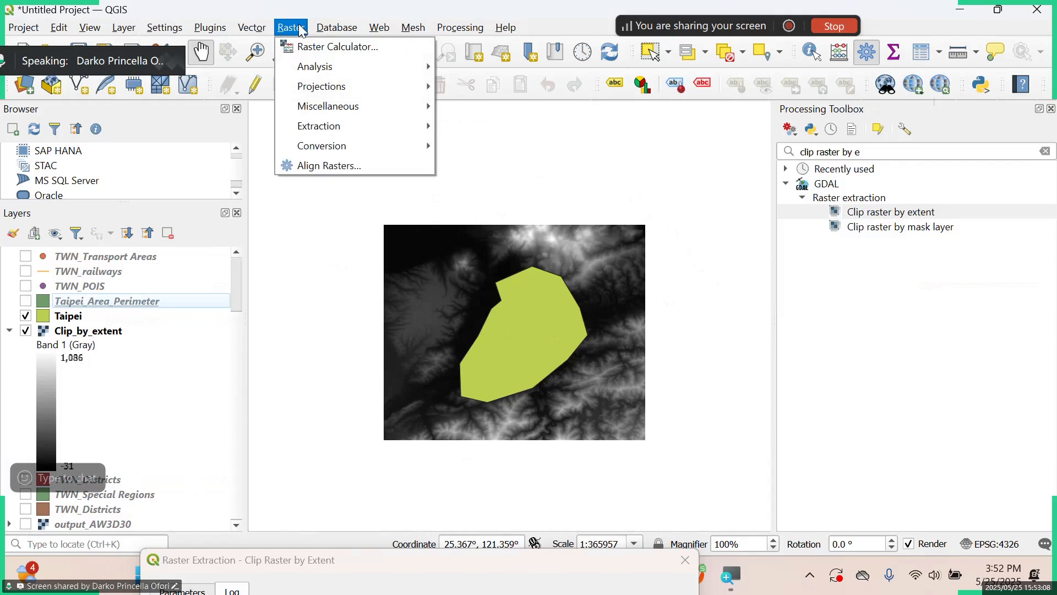
{"action": "mouse_move", "coordinate": [335, 122]}
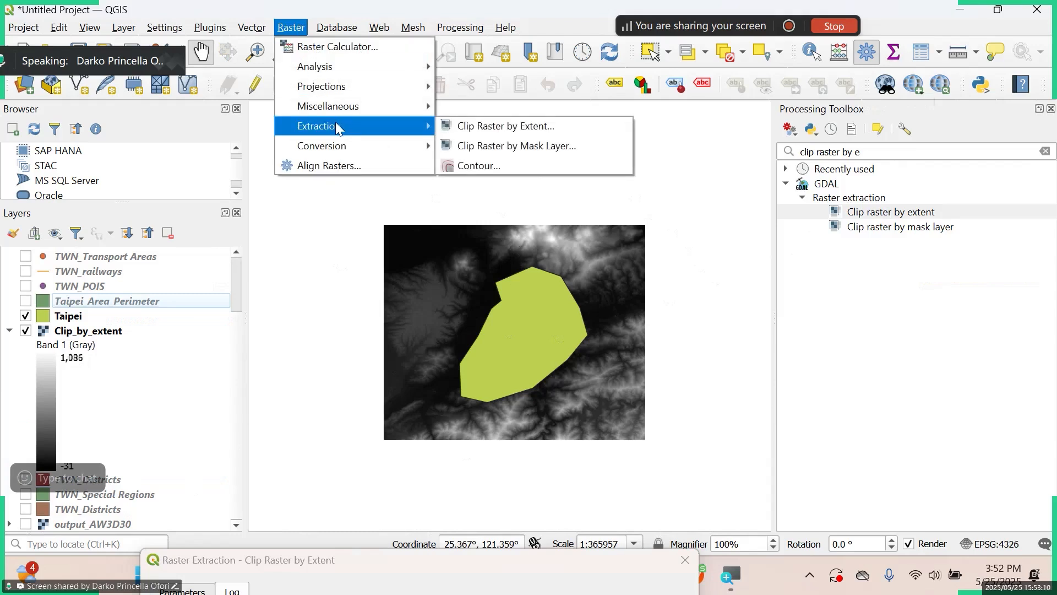
{"action": "left_click", "coordinate": [445, 128]}
{"action": "left_click", "coordinate": [671, 150]}
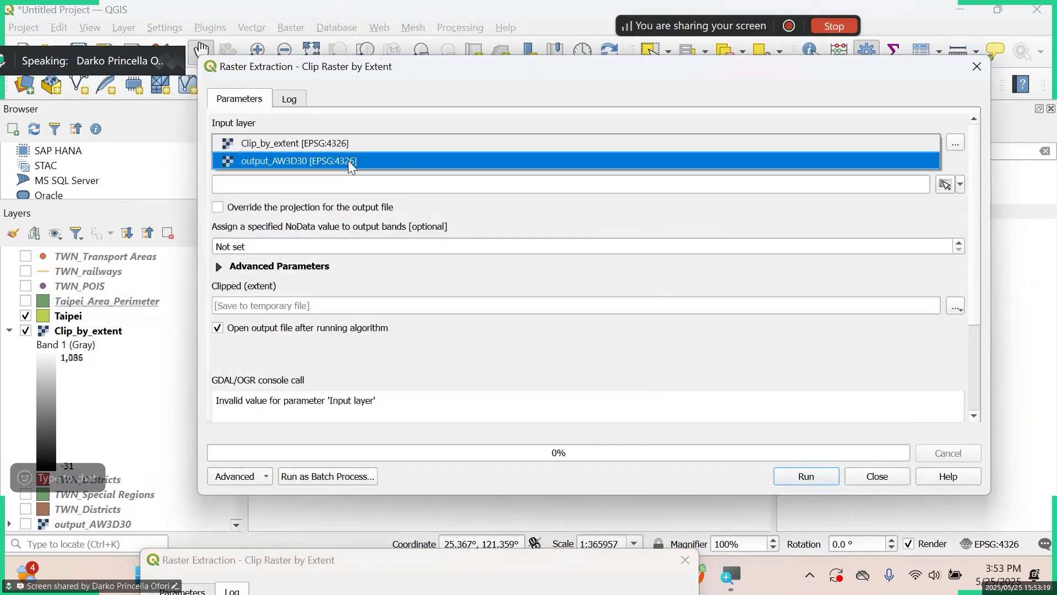
{"action": "left_click", "coordinate": [977, 66]}
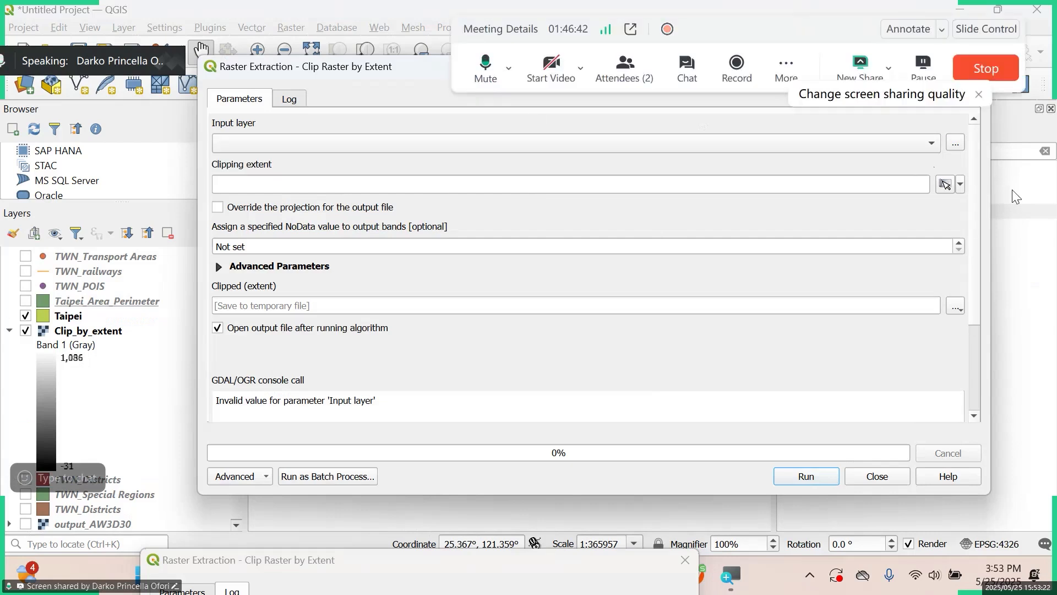
{"action": "left_click", "coordinate": [1004, 178]}
{"action": "left_click_drag", "start_coordinate": [375, 72], "coordinate": [330, 181]}
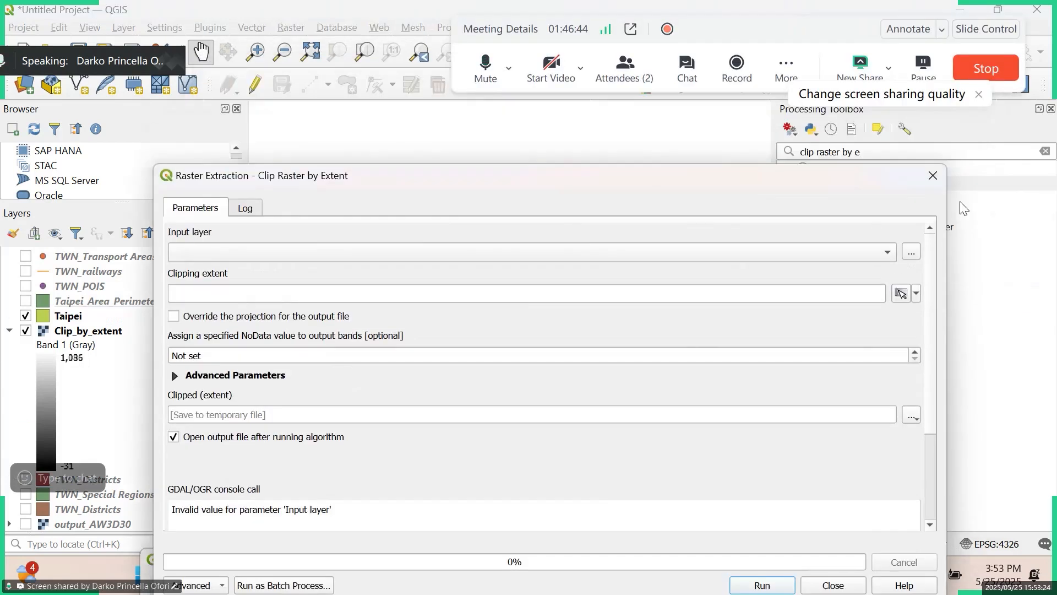
{"action": "left_click", "coordinate": [941, 182]}
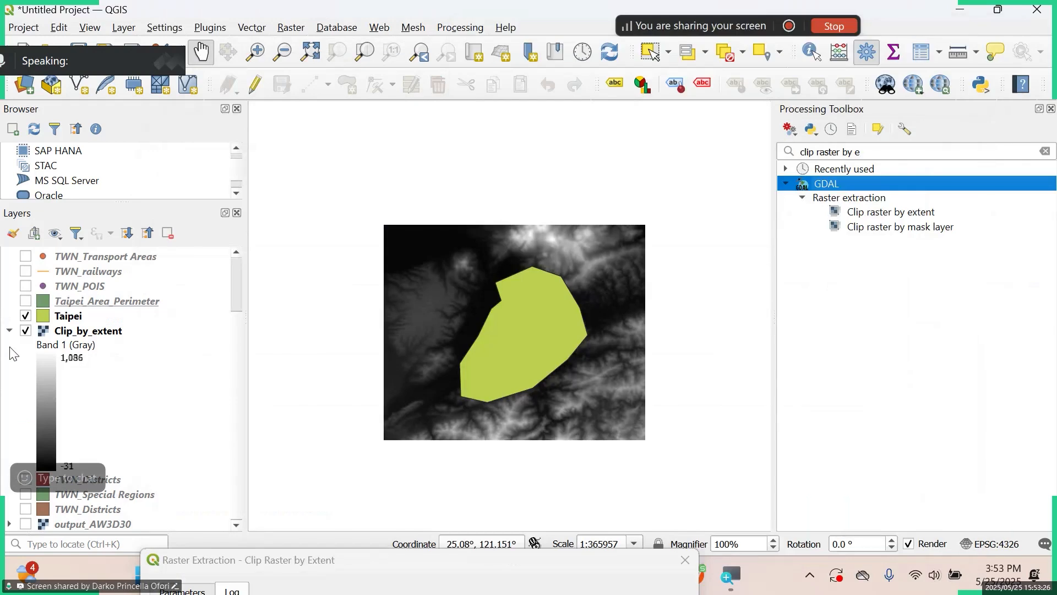
Collapse the Clip_by_extent legend, hide that layer and show output_AW3D30 beneath the Taipei polygon.
{"action": "left_click", "coordinate": [9, 331]}
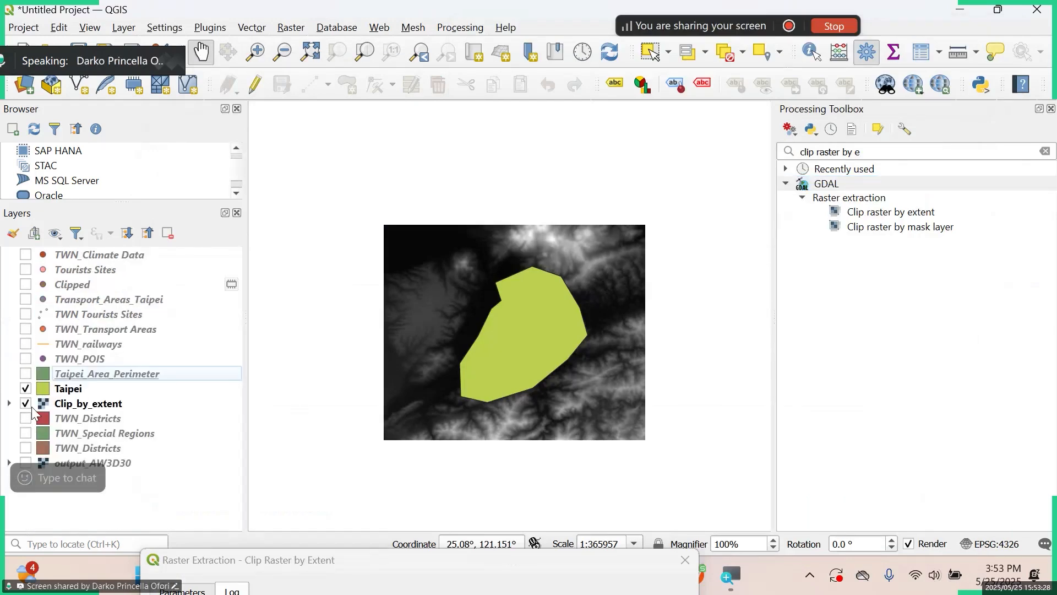
{"action": "left_click", "coordinate": [25, 403]}
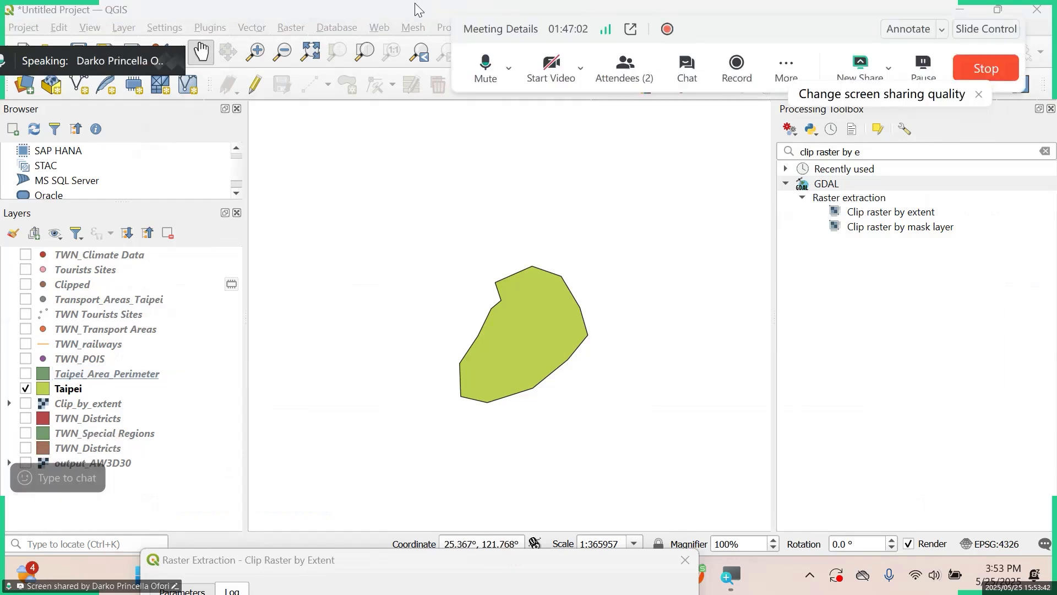
{"action": "left_click_drag", "start_coordinate": [719, 35], "coordinate": [912, 484]}
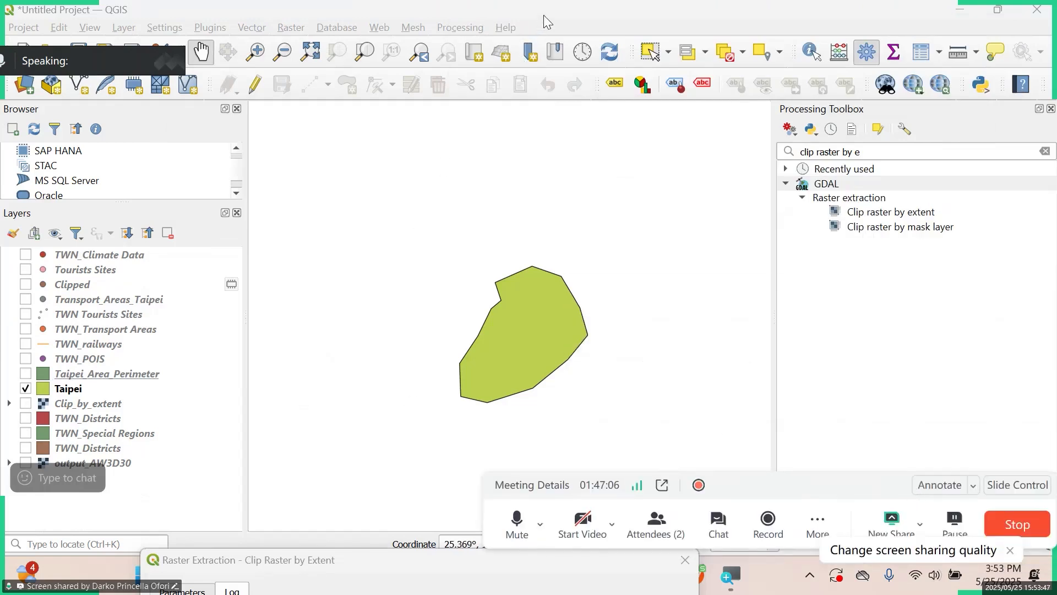
{"action": "double_click", "coordinate": [557, 5]}
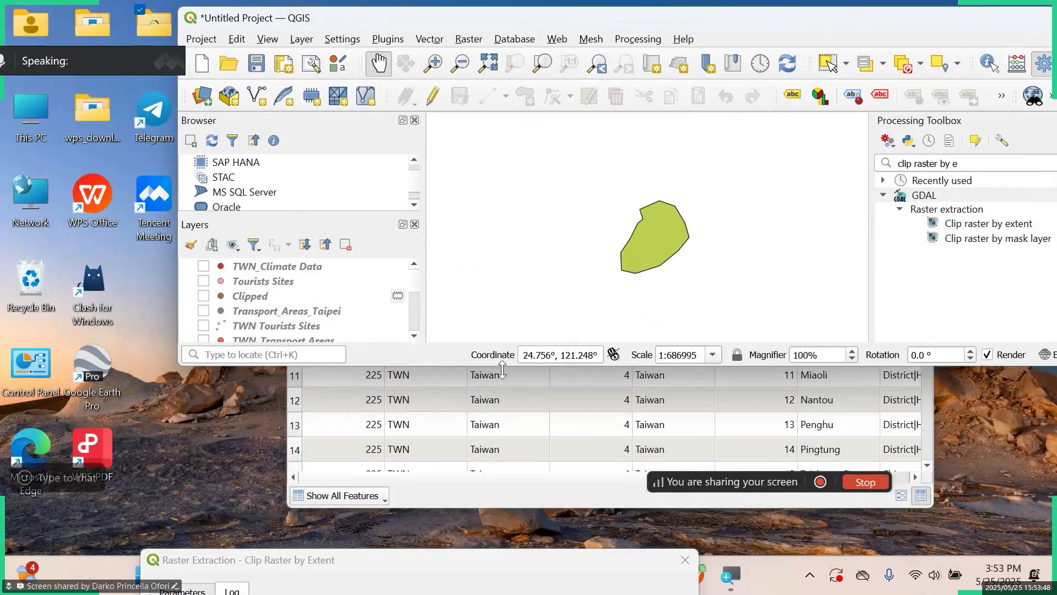
{"action": "left_click_drag", "start_coordinate": [500, 368], "coordinate": [484, 592]}
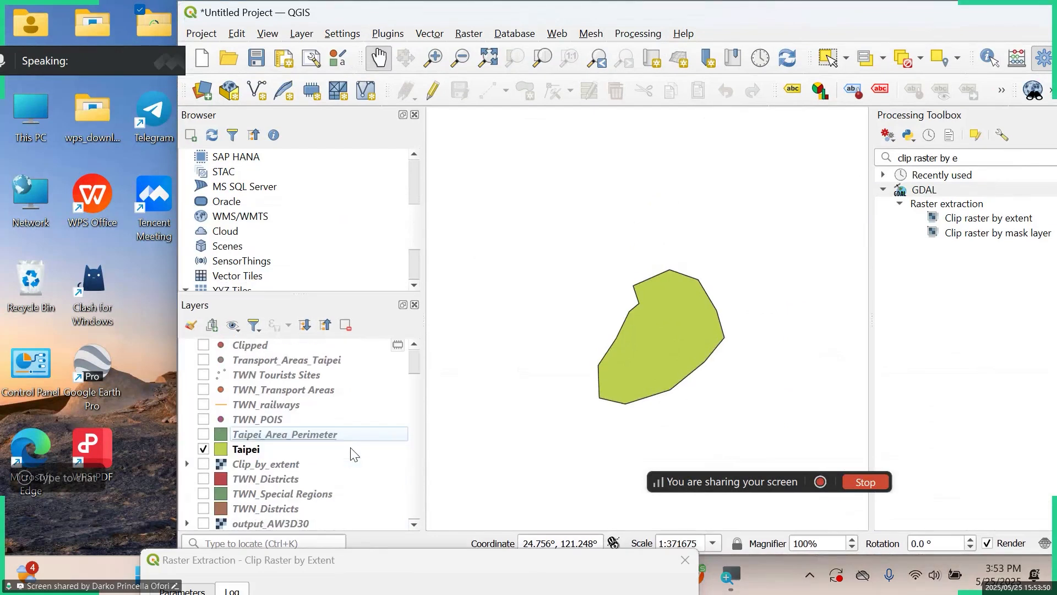
{"action": "left_click", "coordinate": [203, 523]}
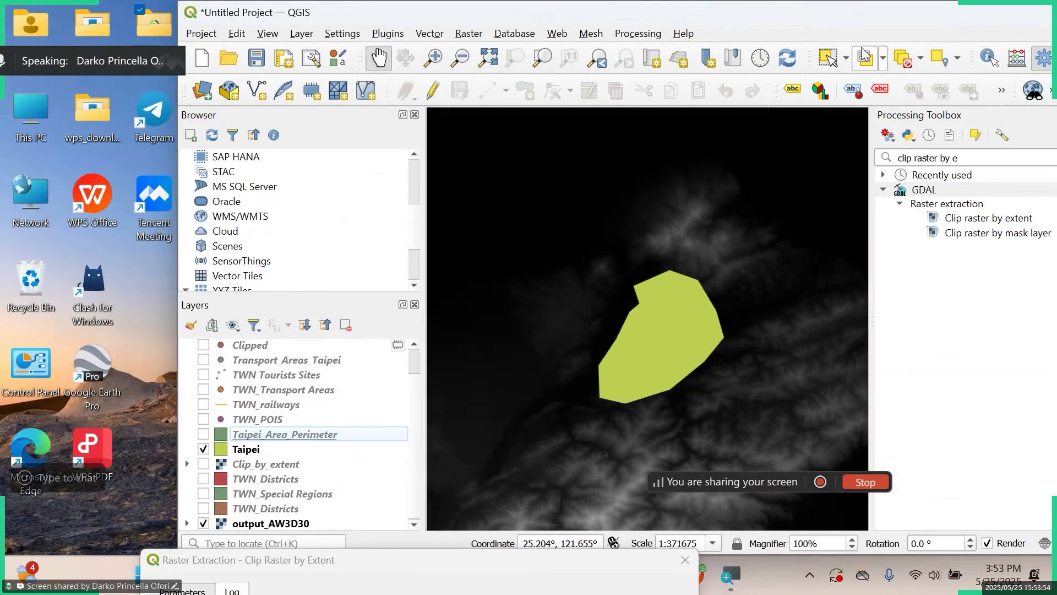
{"action": "left_click_drag", "start_coordinate": [863, 28], "coordinate": [428, 20]}
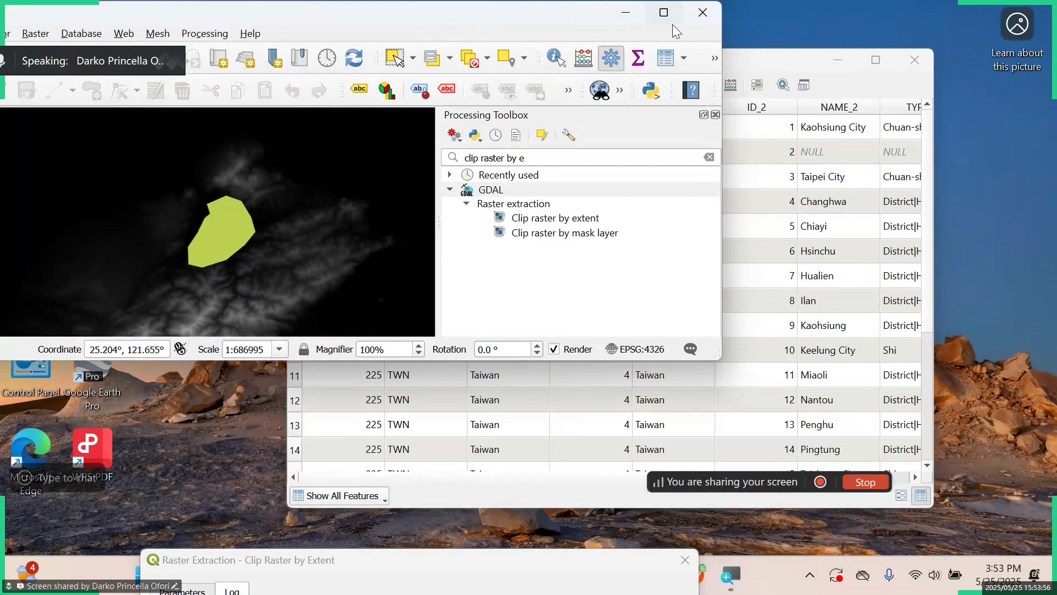
{"action": "left_click", "coordinate": [667, 18]}
Set up a clip raster by extent with output_AW3D30 as input and the current map canvas around Taipei as clipping extent.
{"action": "scroll", "coordinate": [557, 330], "scroll_direction": "up", "scroll_amount": 2}
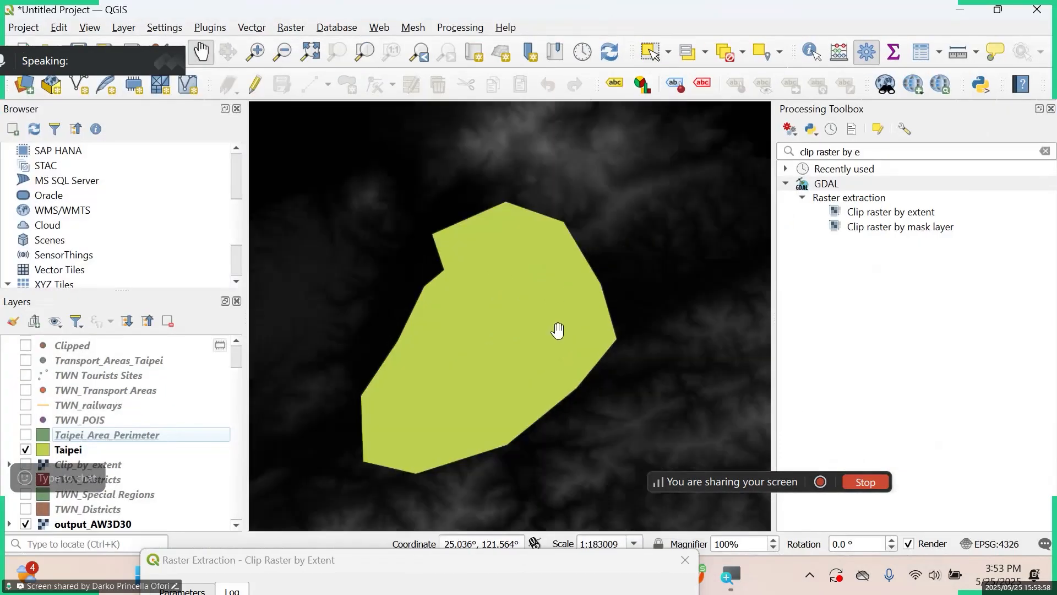
{"action": "left_click_drag", "start_coordinate": [547, 328], "coordinate": [567, 328]}
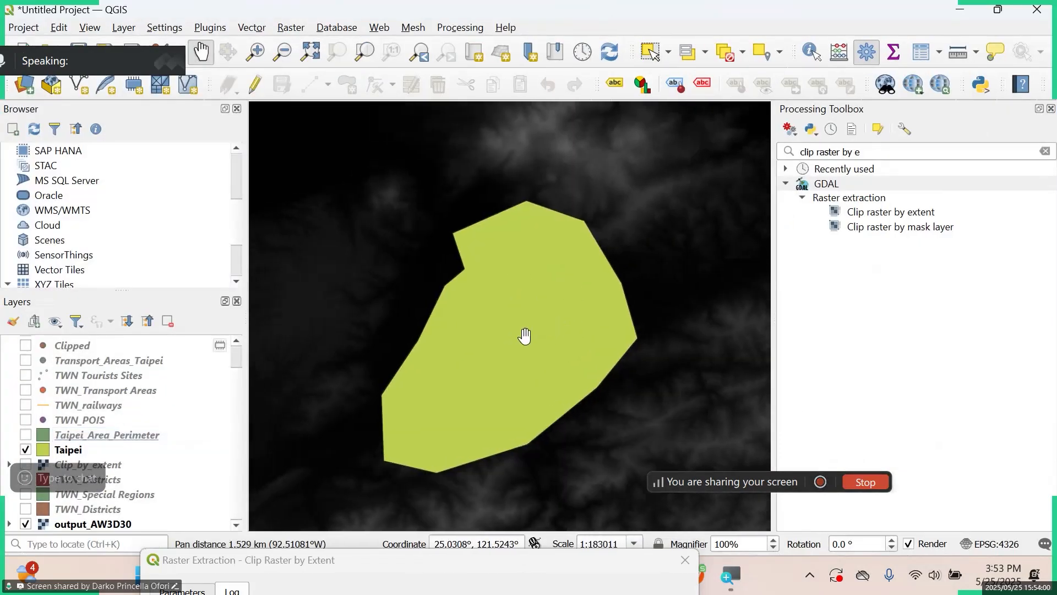
{"action": "scroll", "coordinate": [524, 335], "scroll_direction": "up", "scroll_amount": 1}
{"action": "scroll", "coordinate": [525, 336], "scroll_direction": "down", "scroll_amount": 2}
{"action": "scroll", "coordinate": [522, 333], "scroll_direction": "up", "scroll_amount": 2}
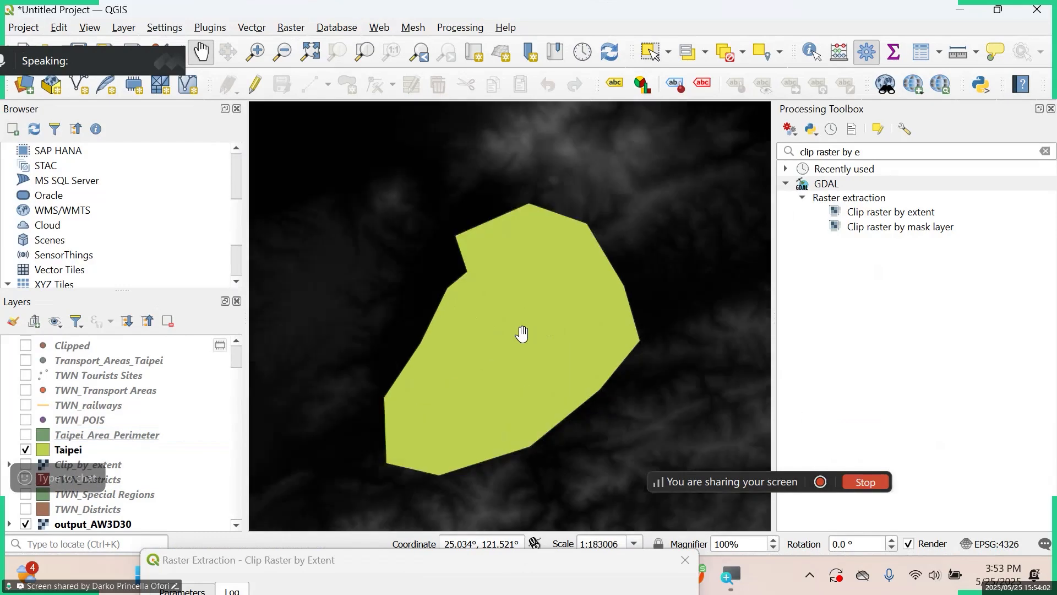
{"action": "scroll", "coordinate": [522, 333], "scroll_direction": "down", "scroll_amount": 1}
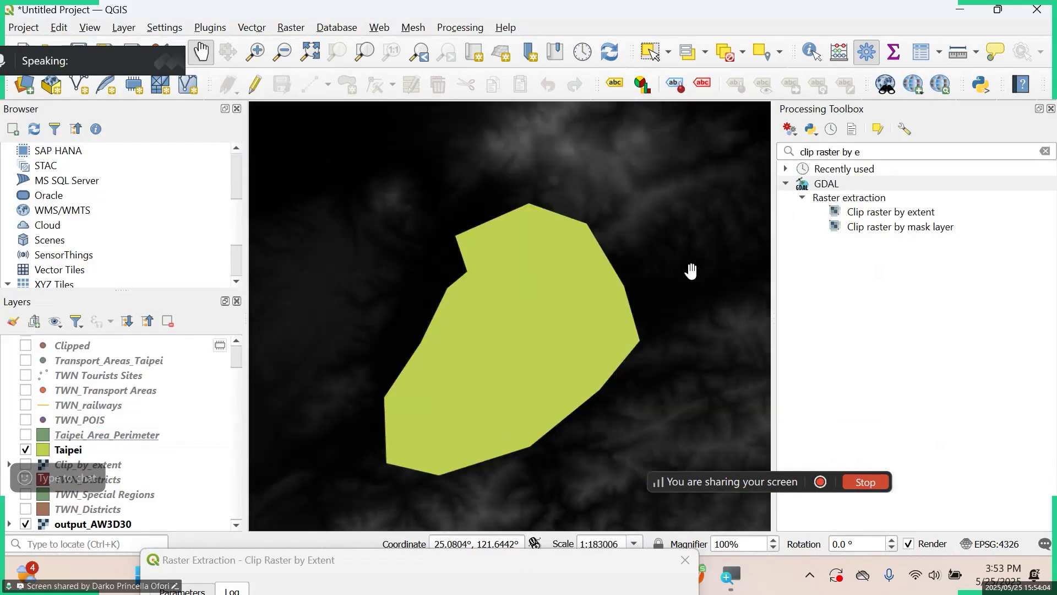
{"action": "left_click", "coordinate": [288, 27]}
{"action": "mouse_move", "coordinate": [345, 135]}
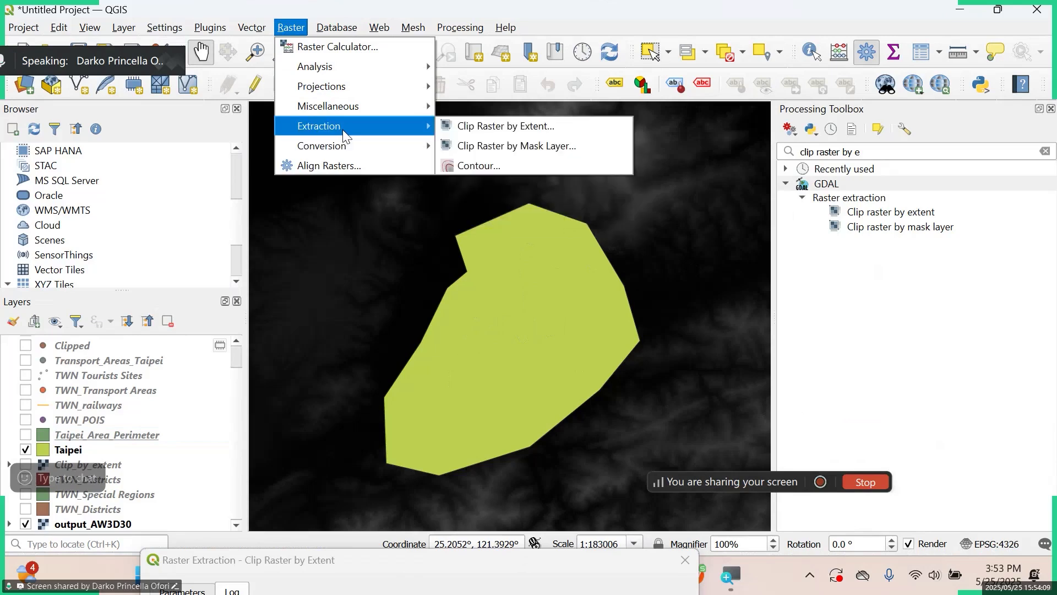
{"action": "left_click", "coordinate": [492, 128]}
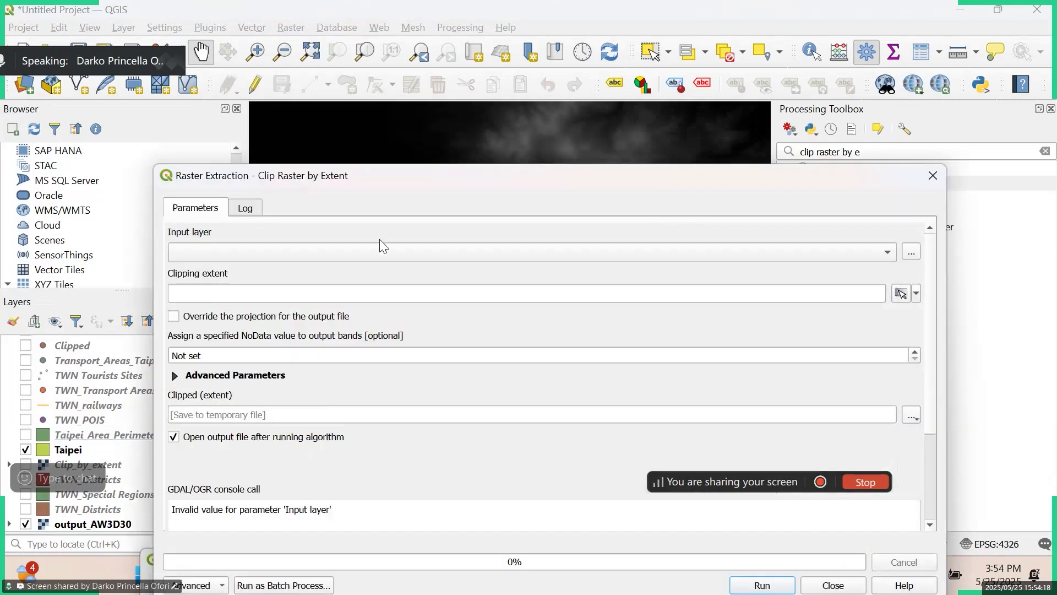
{"action": "left_click", "coordinate": [398, 251]}
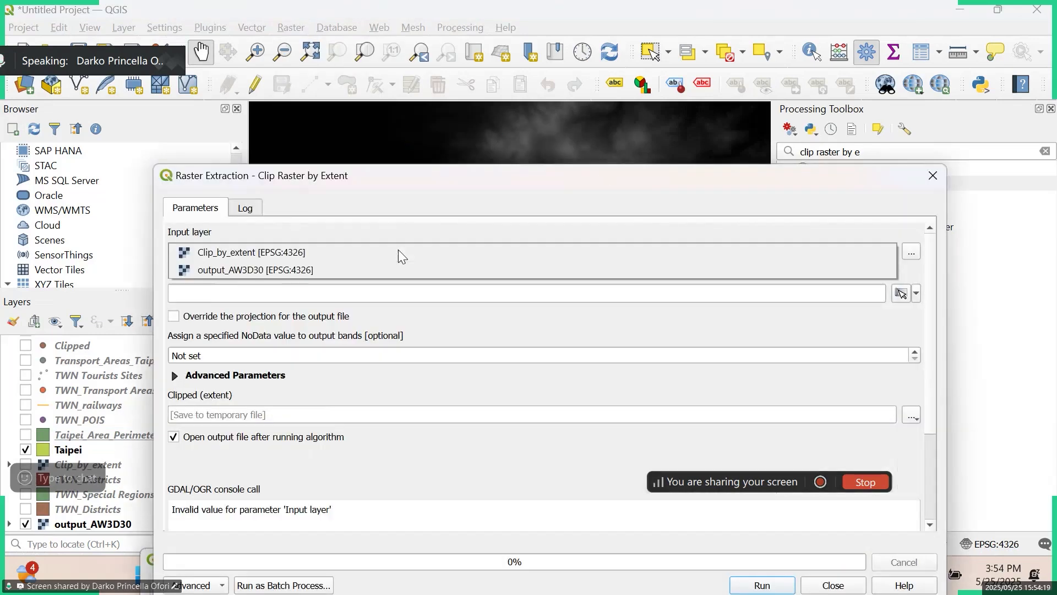
{"action": "left_click", "coordinate": [355, 276]}
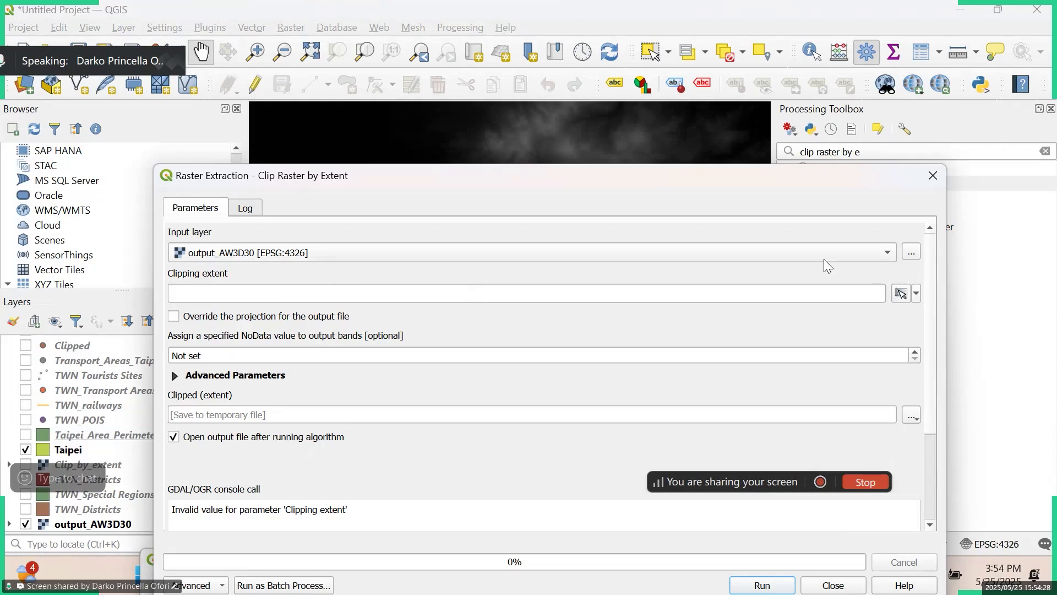
{"action": "left_click_drag", "start_coordinate": [796, 184], "coordinate": [782, 88]}
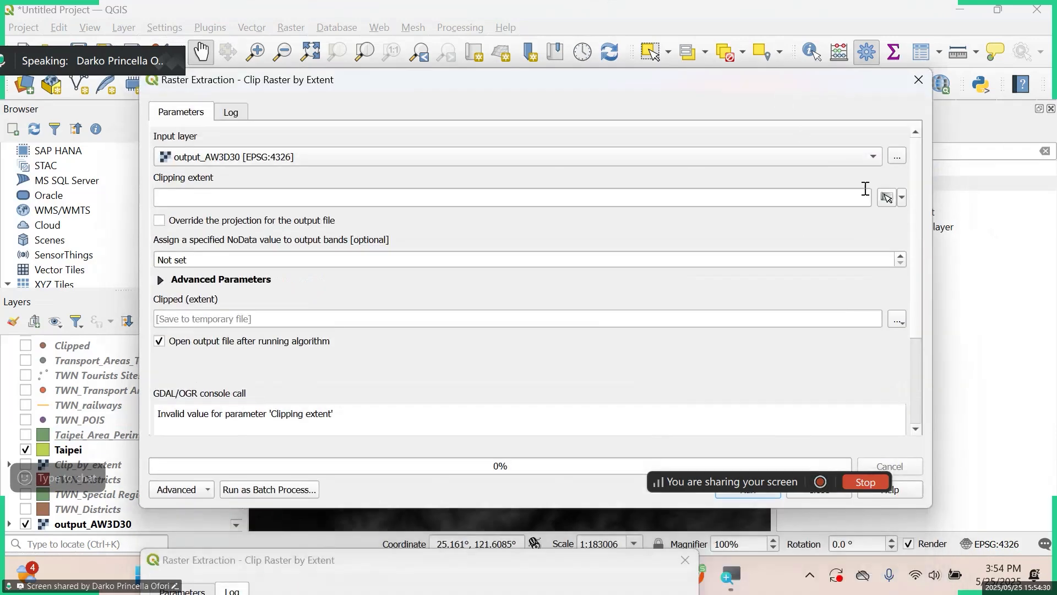
{"action": "left_click", "coordinate": [886, 197]}
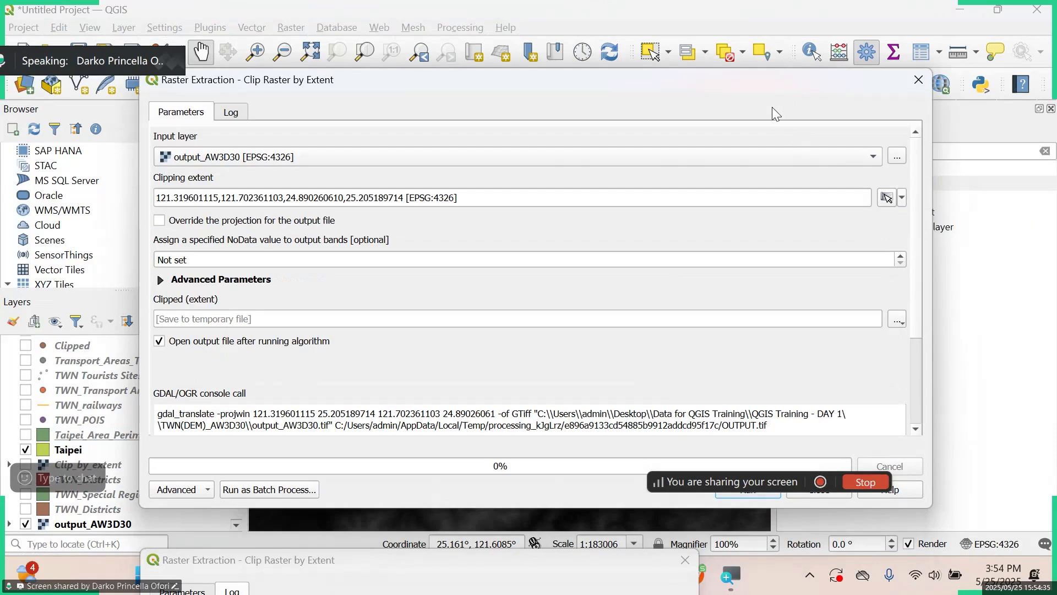
{"action": "left_click_drag", "start_coordinate": [767, 83], "coordinate": [613, 109]}
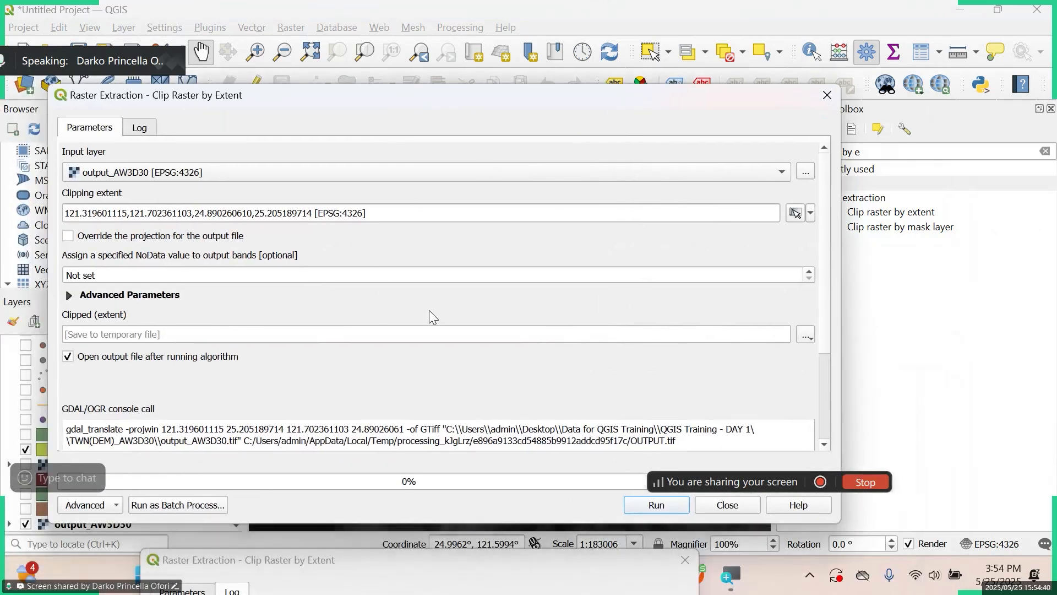
Browse for a TIF output file in the Tutorials folder, and dismiss the clip by extent setup without running it.
{"action": "left_click", "coordinate": [806, 336]}
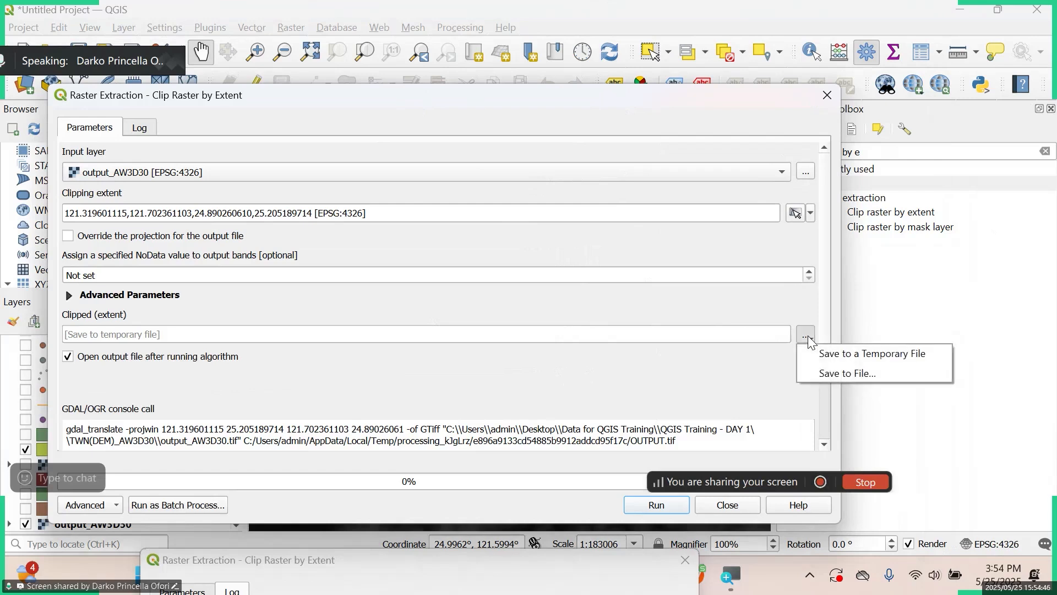
{"action": "left_click", "coordinate": [808, 336]}
{"action": "left_click", "coordinate": [808, 336]}
{"action": "left_click", "coordinate": [837, 373]}
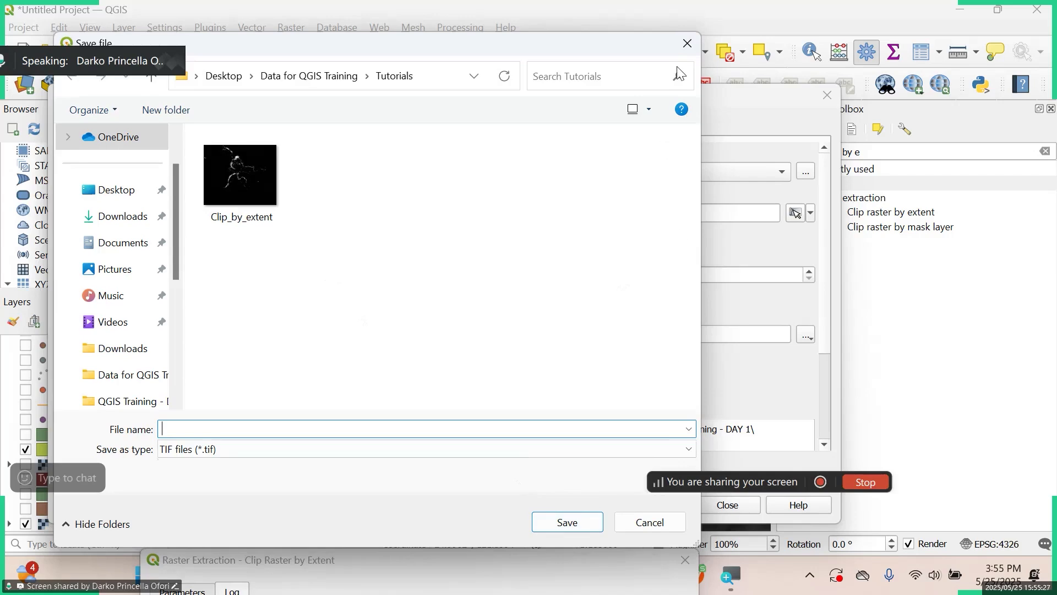
{"action": "left_click", "coordinate": [688, 43]}
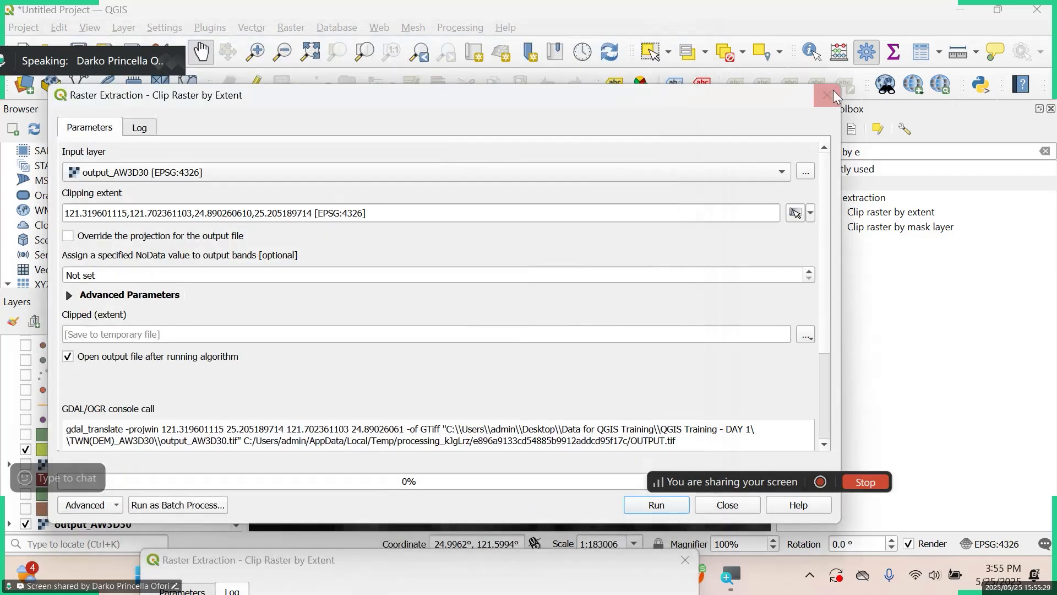
{"action": "left_click", "coordinate": [827, 95]}
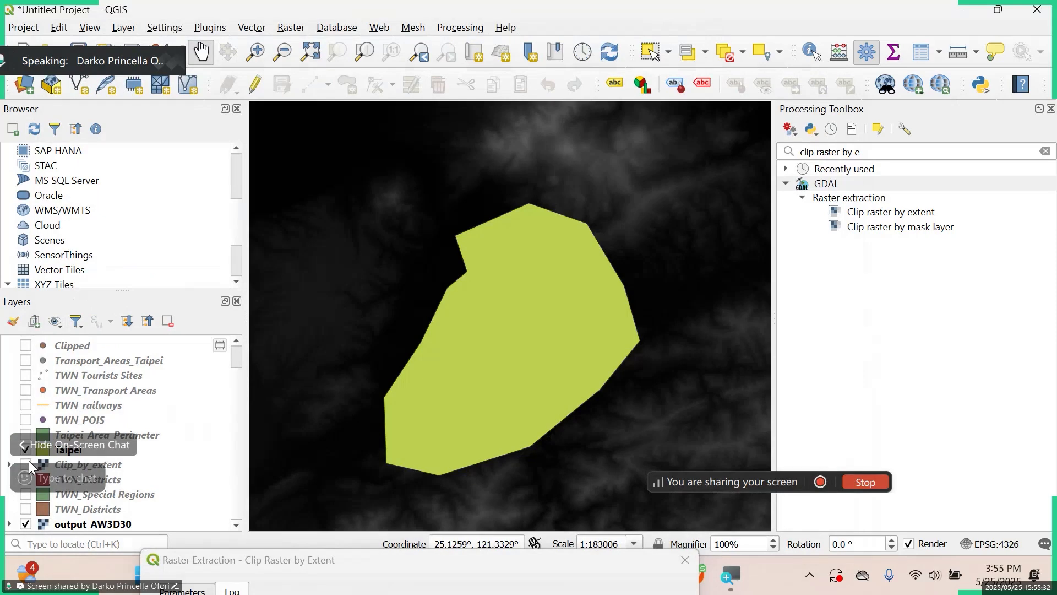
Show the Clip_by_extent layer, and move output_AW3D30 directly above TWN_Special Regions and hide it.
{"action": "left_click_drag", "start_coordinate": [122, 290], "coordinate": [118, 170]}
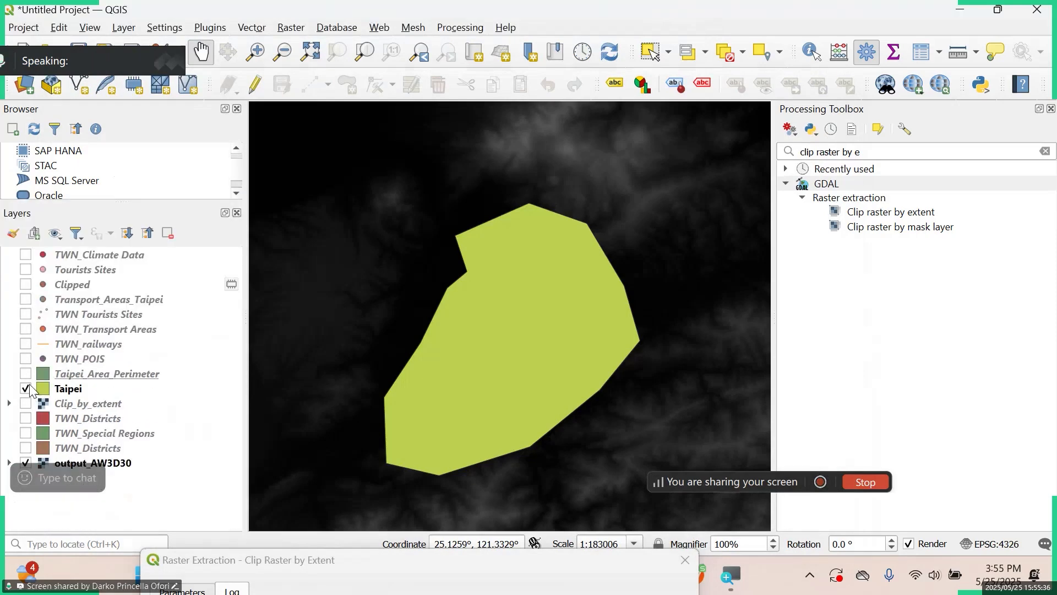
{"action": "left_click", "coordinate": [26, 404]}
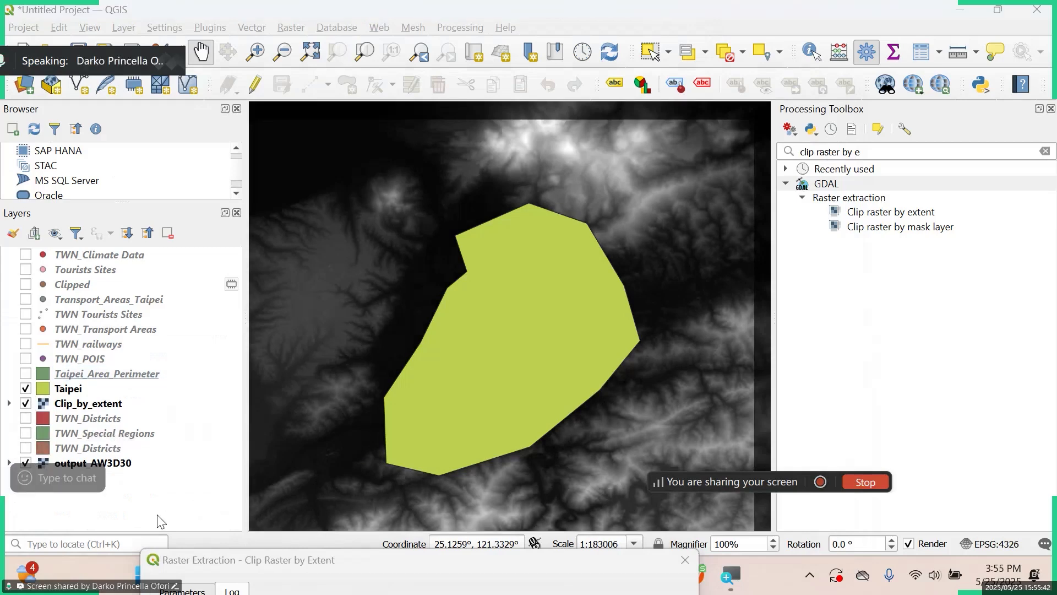
{"action": "left_click_drag", "start_coordinate": [126, 465], "coordinate": [128, 429]}
{"action": "left_click", "coordinate": [25, 433]}
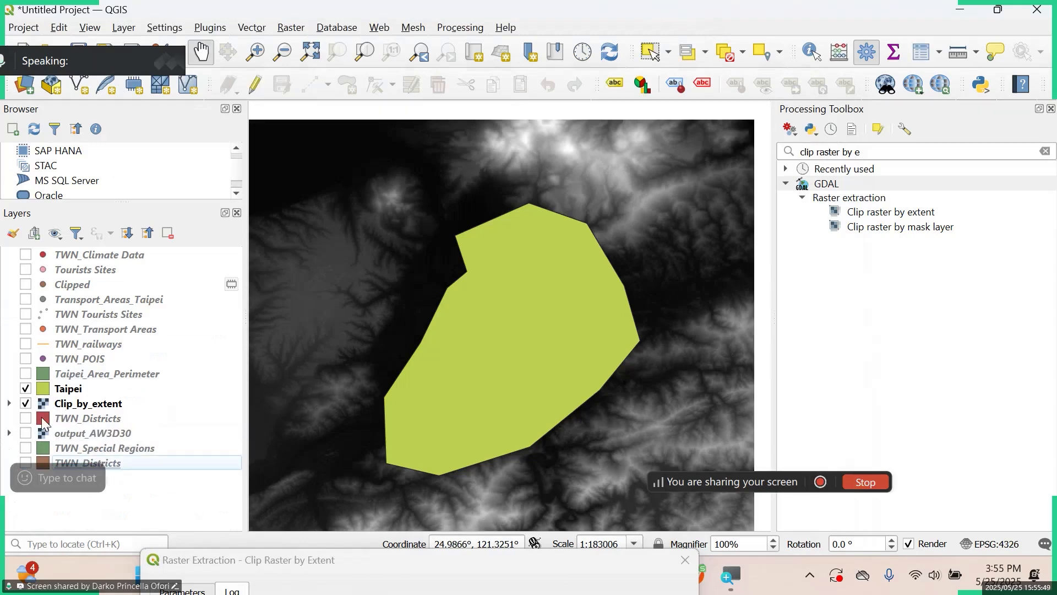
Compare the clipped raster's extent without and with the Taipei polygon by hiding and showing the Taipei layer.
{"action": "left_click", "coordinate": [24, 390]}
{"action": "scroll", "coordinate": [588, 406], "scroll_direction": "down", "scroll_amount": 1}
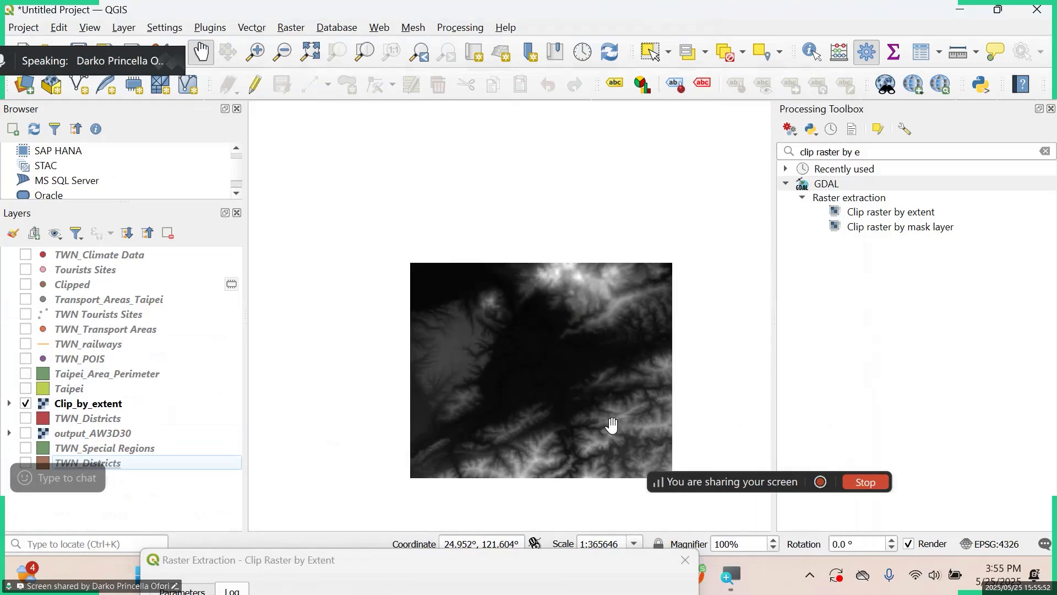
{"action": "left_click_drag", "start_coordinate": [610, 424], "coordinate": [571, 349]}
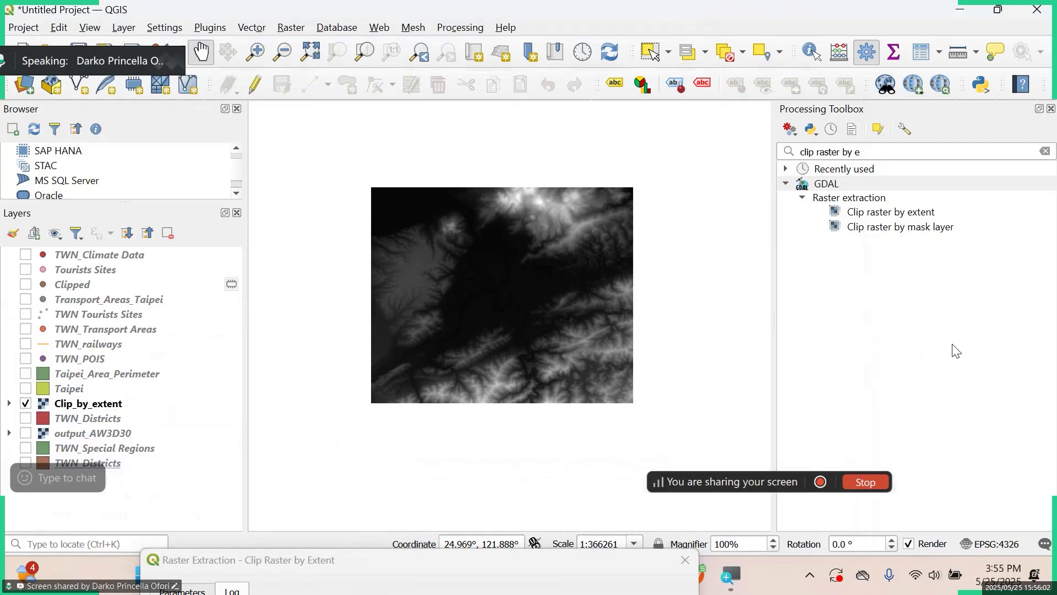
{"action": "left_click", "coordinate": [25, 390]}
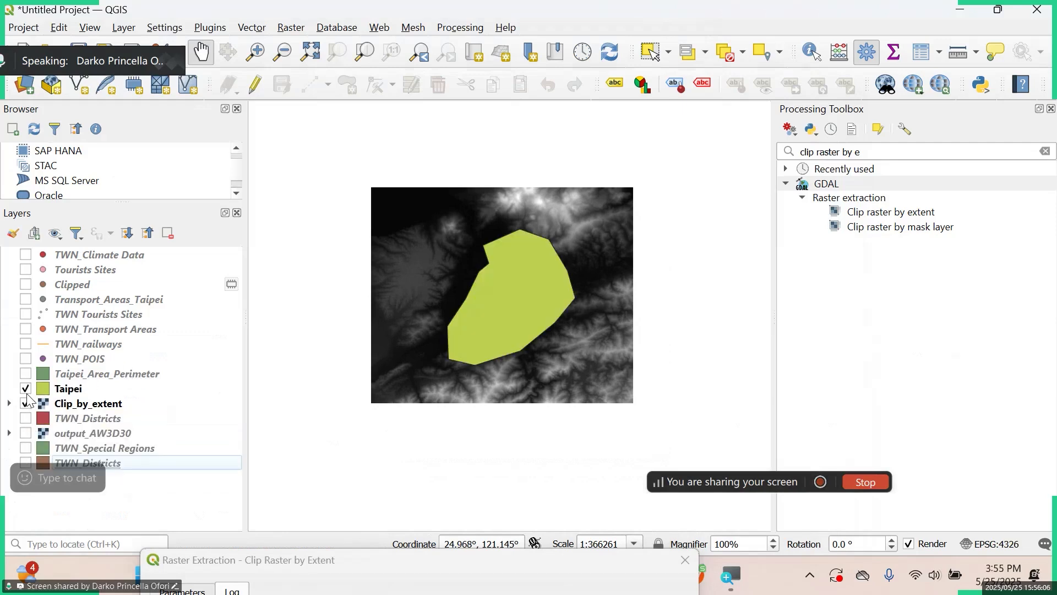
Hide Clip_by_extent, and set up a clip raster by mask layer with output_AW3D30 as input and Taipei as mask.
{"action": "left_click", "coordinate": [25, 403]}
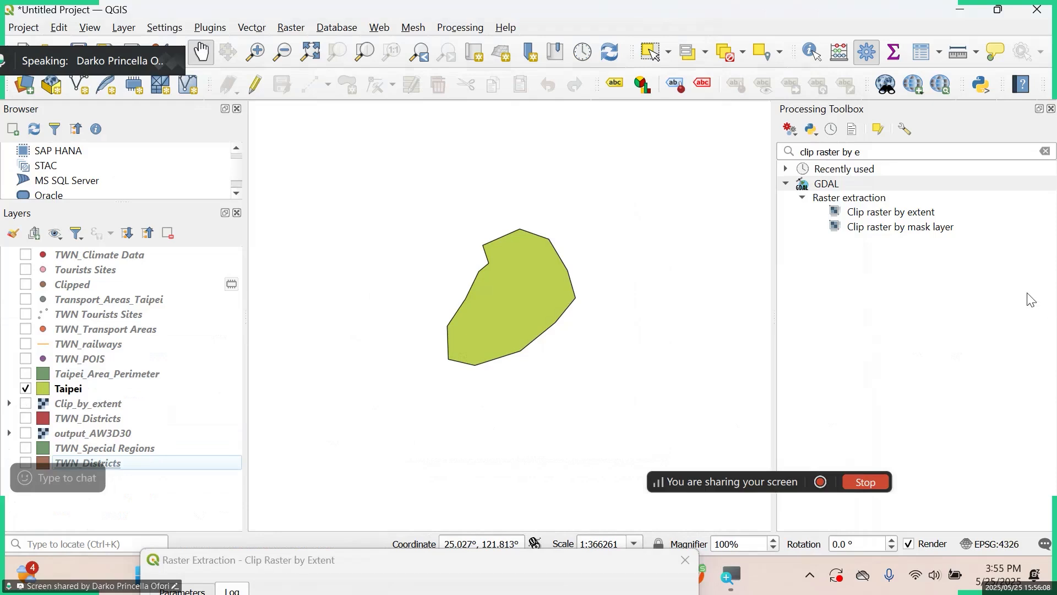
{"action": "double_click", "coordinate": [939, 228]}
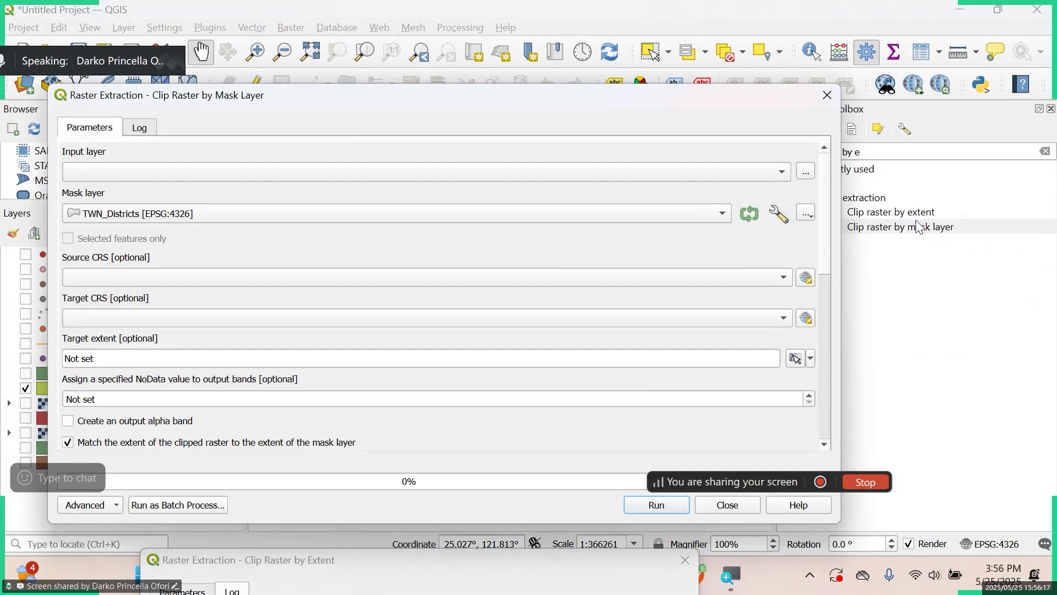
{"action": "left_click", "coordinate": [262, 179]}
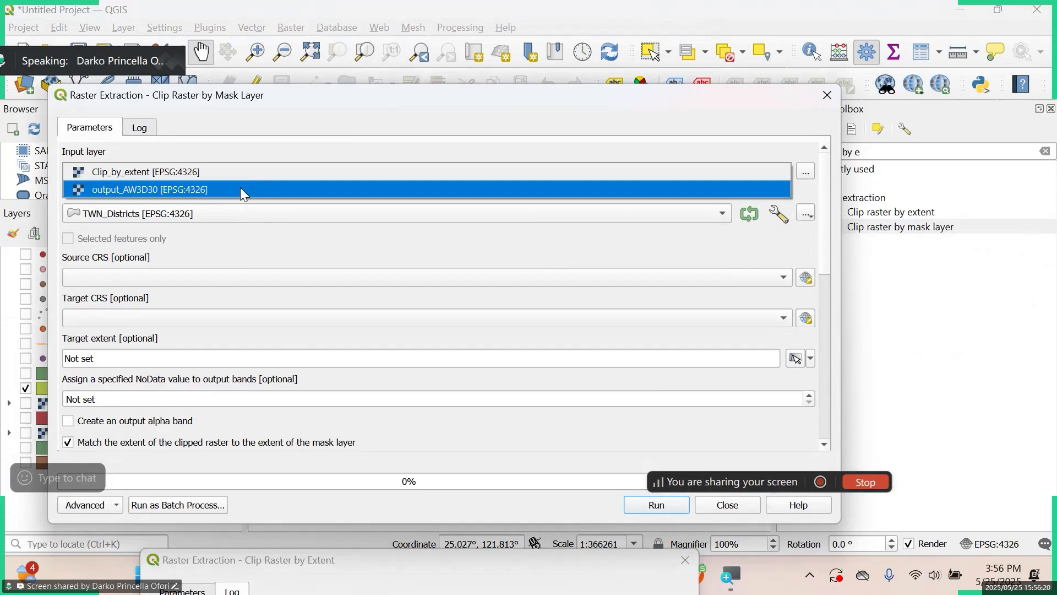
{"action": "left_click", "coordinate": [245, 193]}
{"action": "left_click_drag", "start_coordinate": [338, 99], "coordinate": [433, 46]}
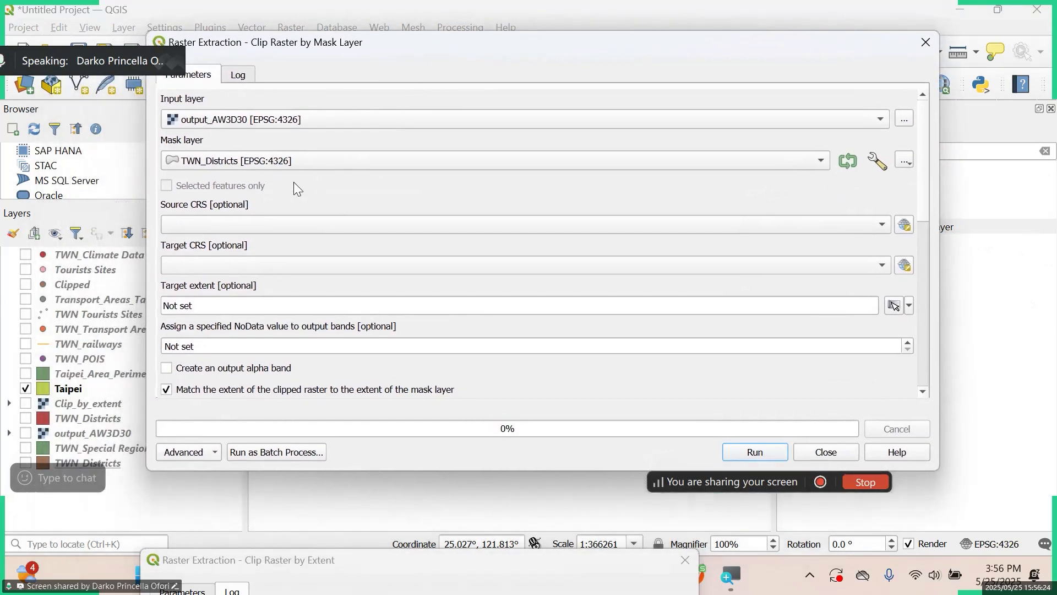
{"action": "left_click", "coordinate": [289, 162]}
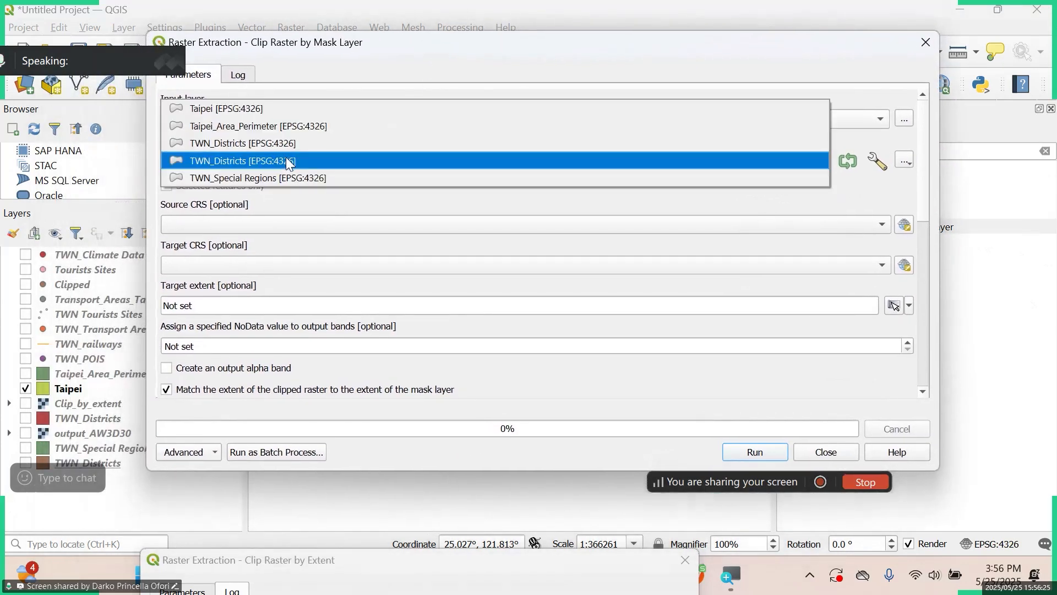
{"action": "left_click", "coordinate": [236, 109]}
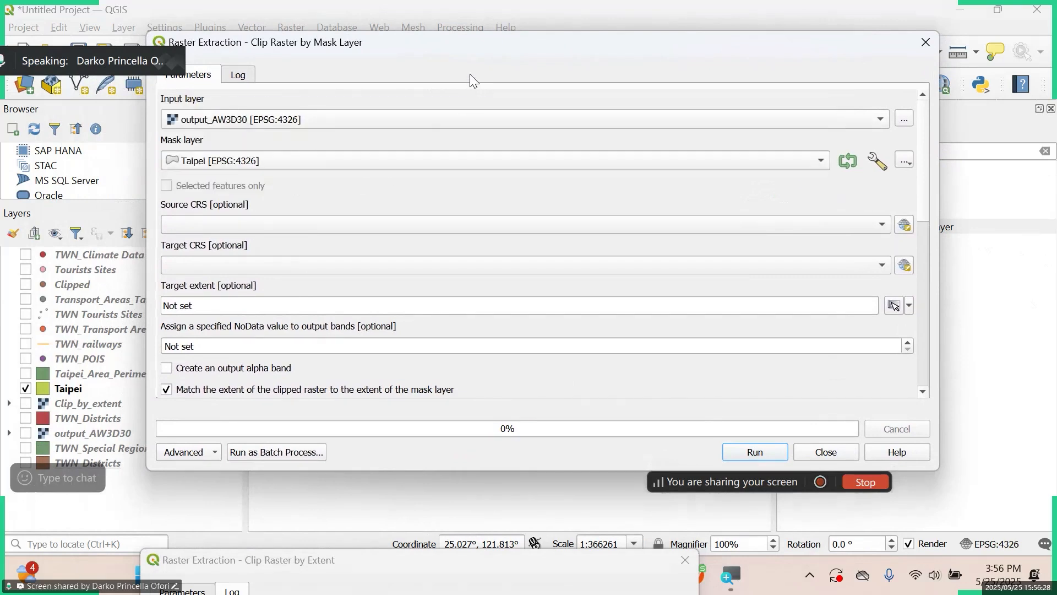
Set both source and target CRS to Project CRS: EPSG:4326 - WGS 84, and run the mask clip to a temporary layer.
{"action": "left_click", "coordinate": [385, 226]}
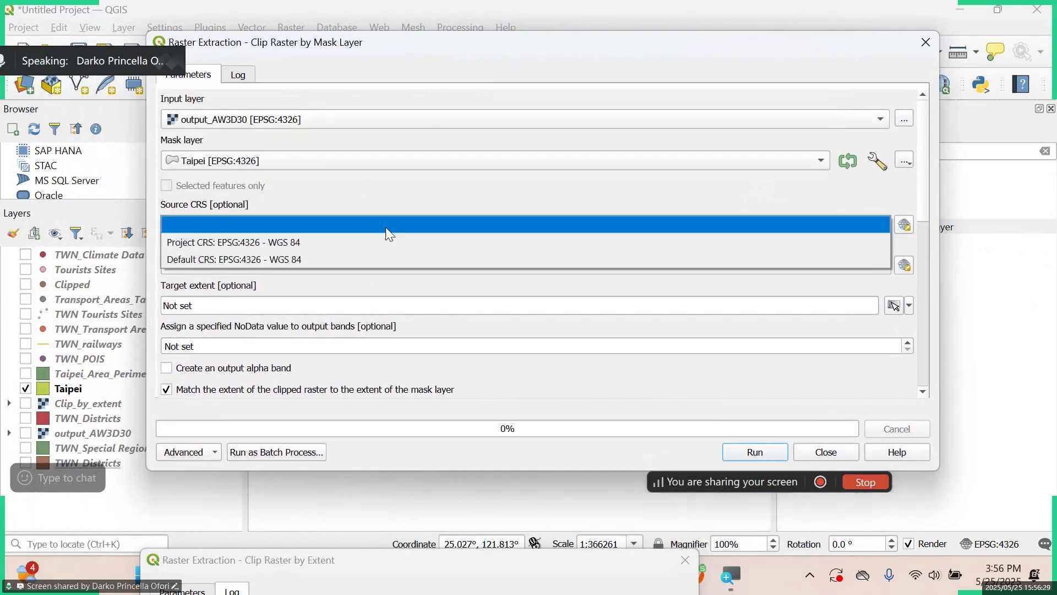
{"action": "left_click", "coordinate": [359, 242]}
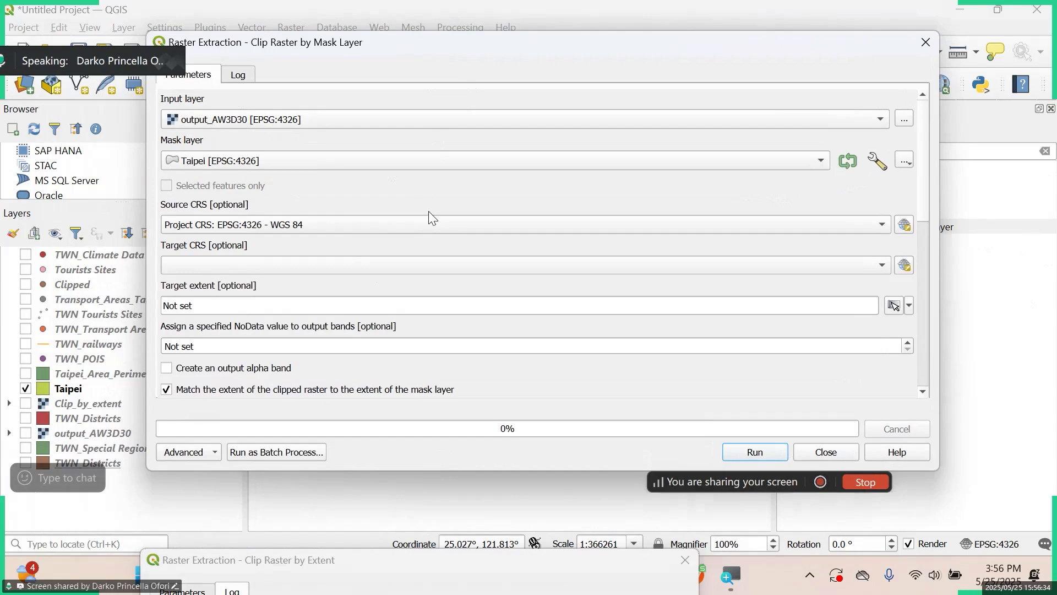
{"action": "left_click", "coordinate": [421, 266]}
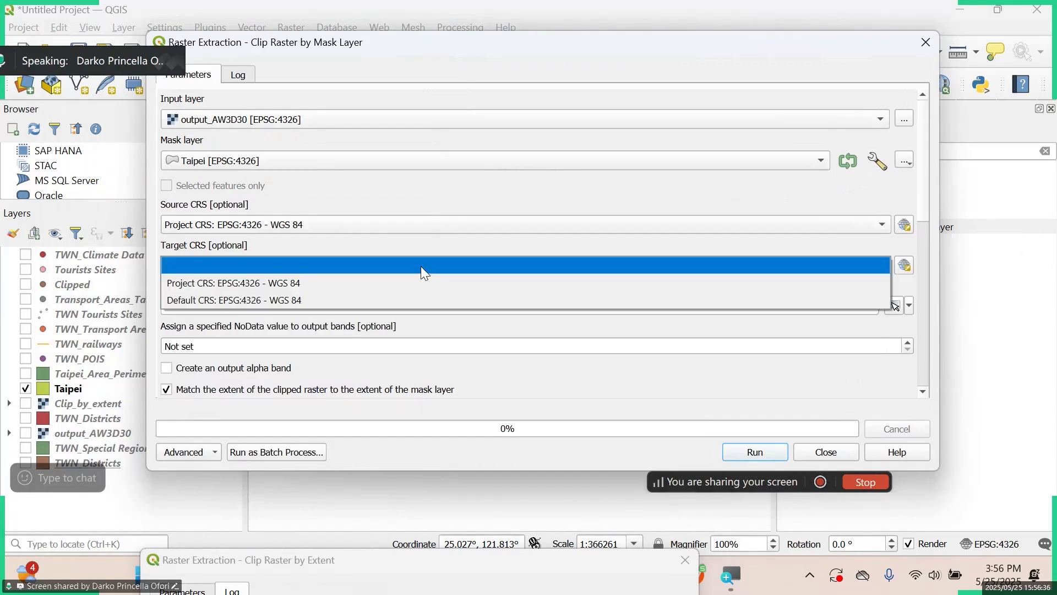
{"action": "left_click", "coordinate": [290, 284]}
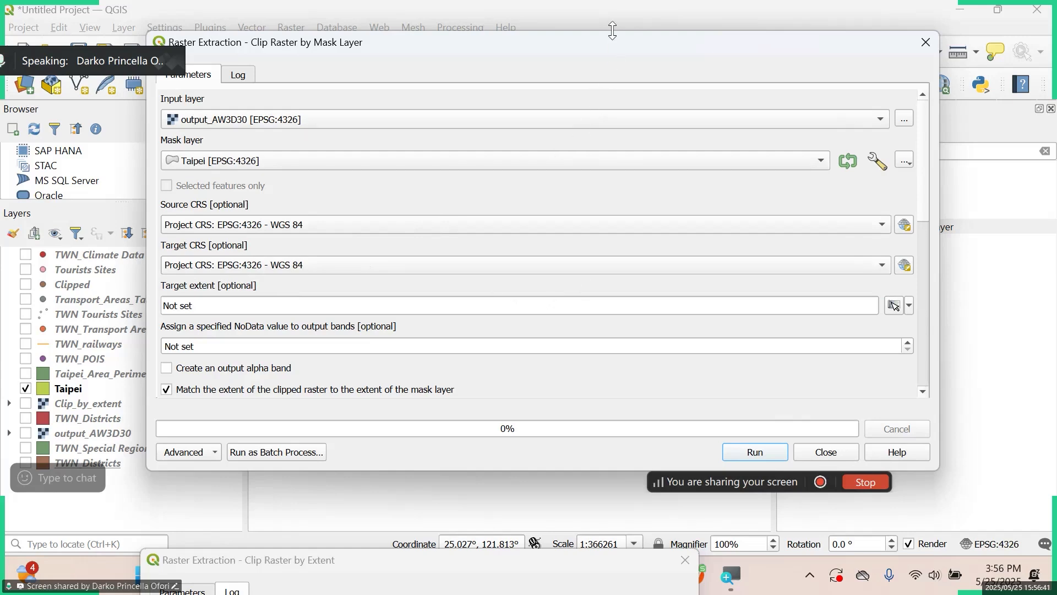
{"action": "left_click_drag", "start_coordinate": [616, 42], "coordinate": [553, 113]}
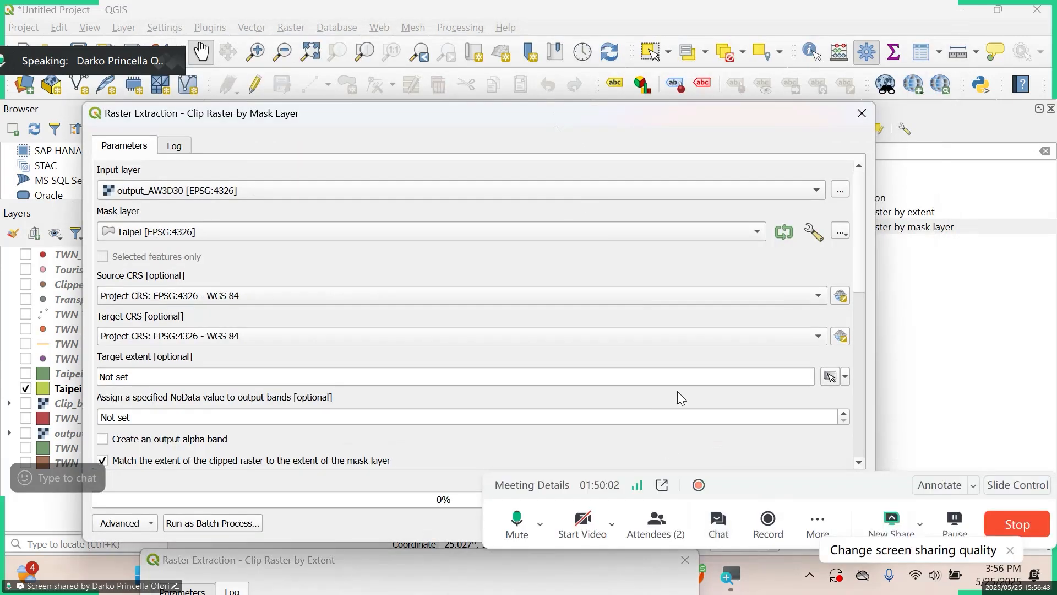
{"action": "left_click_drag", "start_coordinate": [659, 118], "coordinate": [625, 12]}
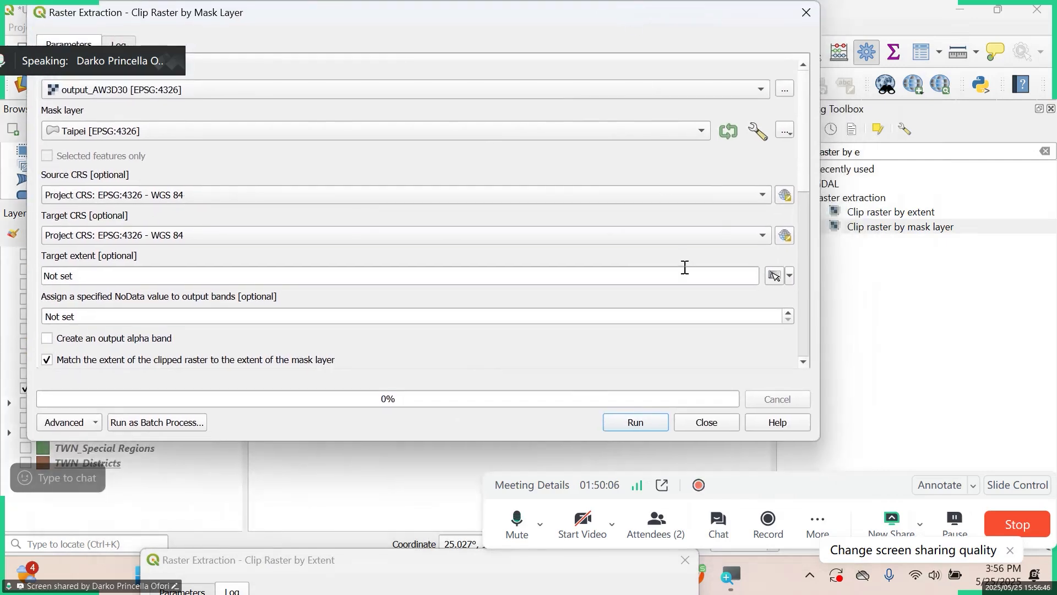
{"action": "left_click", "coordinate": [645, 423]}
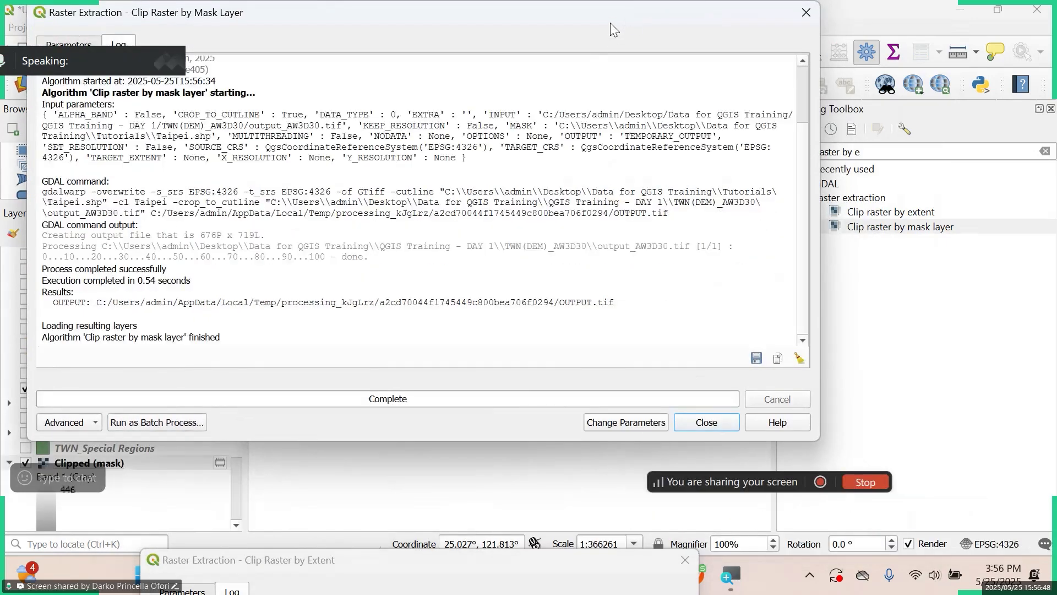
{"action": "left_click_drag", "start_coordinate": [612, 18], "coordinate": [543, 233]}
{"action": "left_click", "coordinate": [715, 236]}
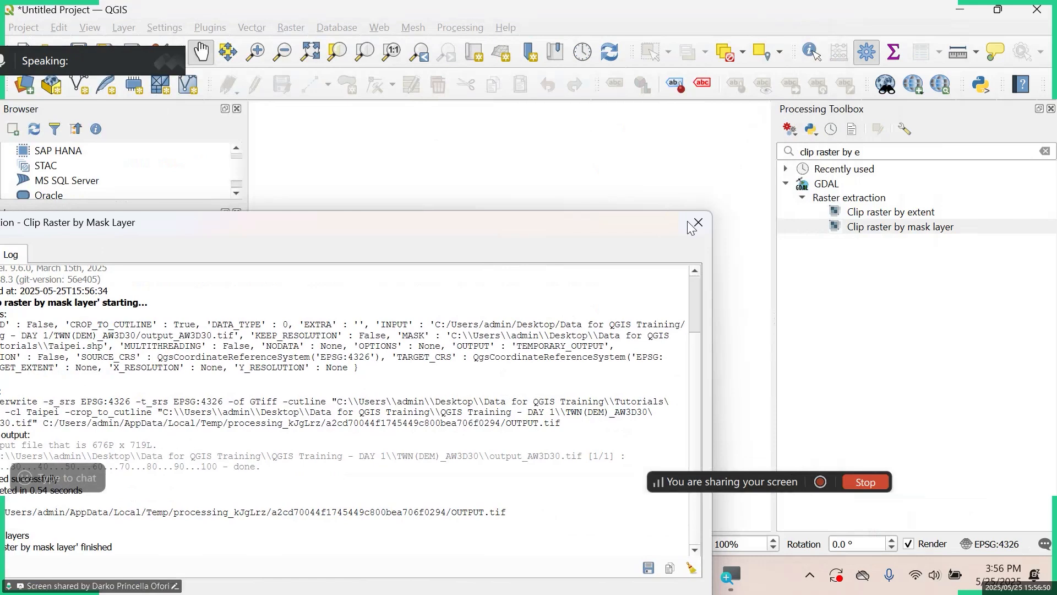
Hide the Taipei polygon and examine the clipped mask raster's edges and background up close.
{"action": "scroll", "coordinate": [74, 421], "scroll_direction": "down", "scroll_amount": 2}
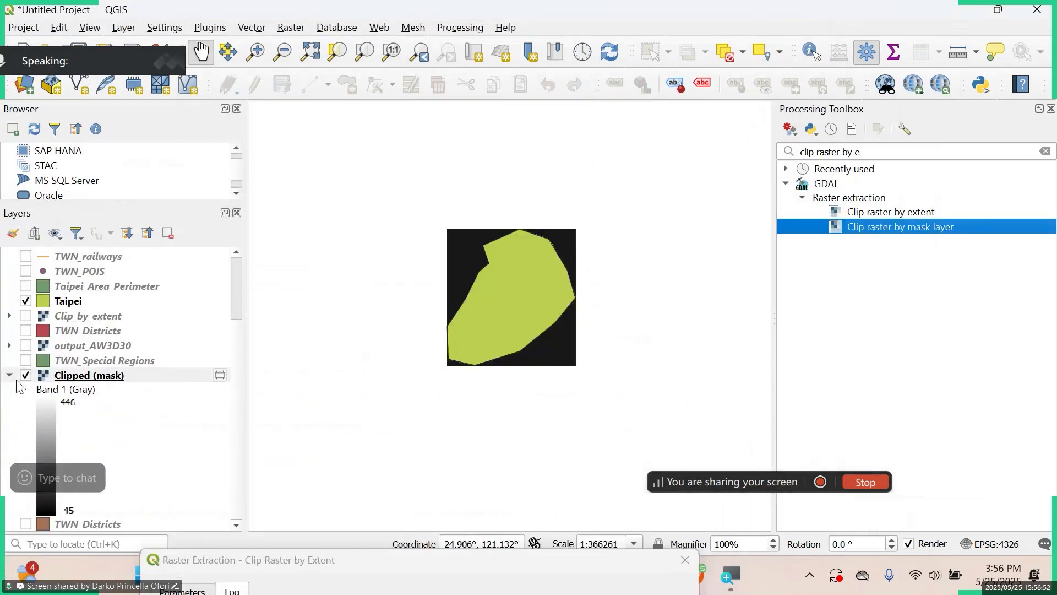
{"action": "left_click", "coordinate": [26, 376]}
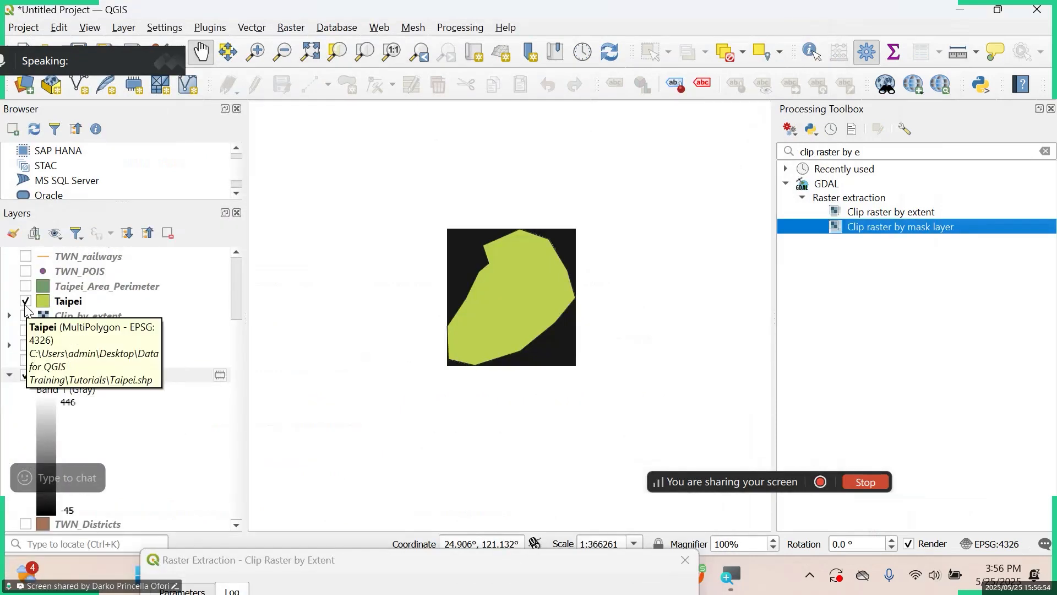
{"action": "left_click", "coordinate": [26, 300]}
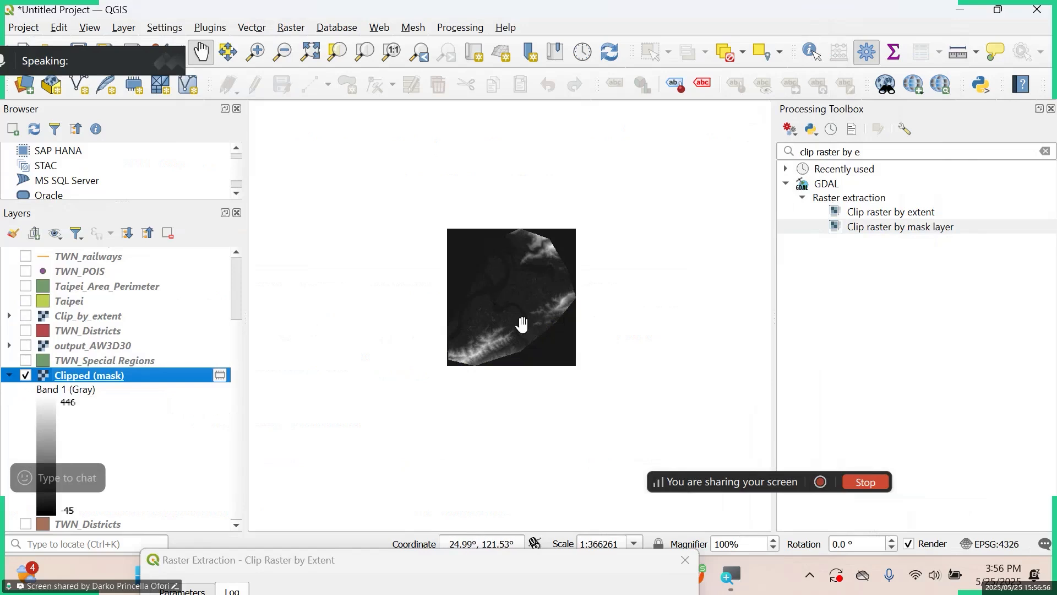
{"action": "scroll", "coordinate": [523, 323], "scroll_direction": "up", "scroll_amount": 2}
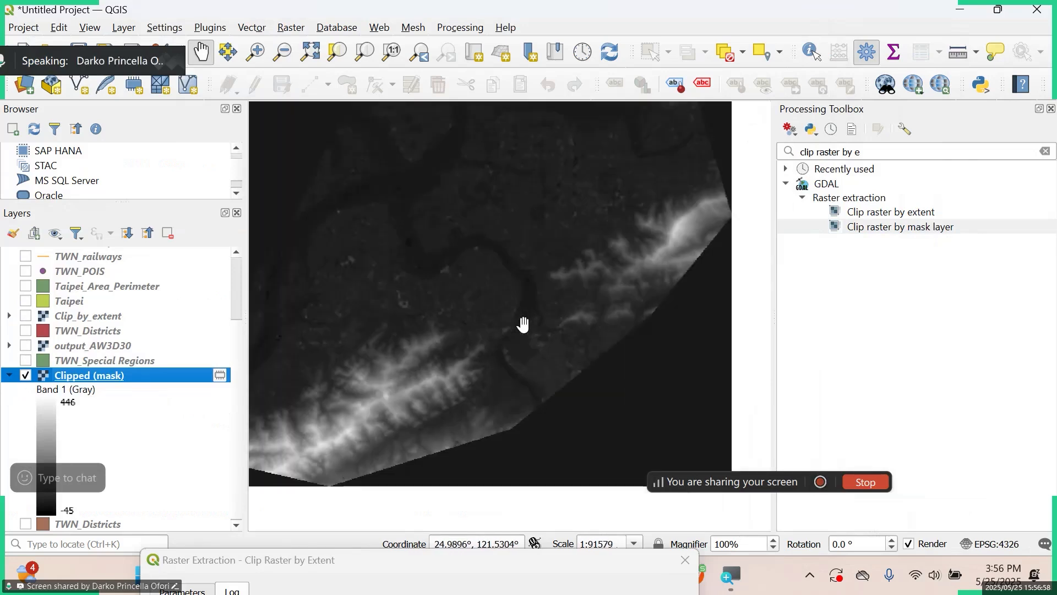
{"action": "left_click_drag", "start_coordinate": [510, 380], "coordinate": [535, 507]}
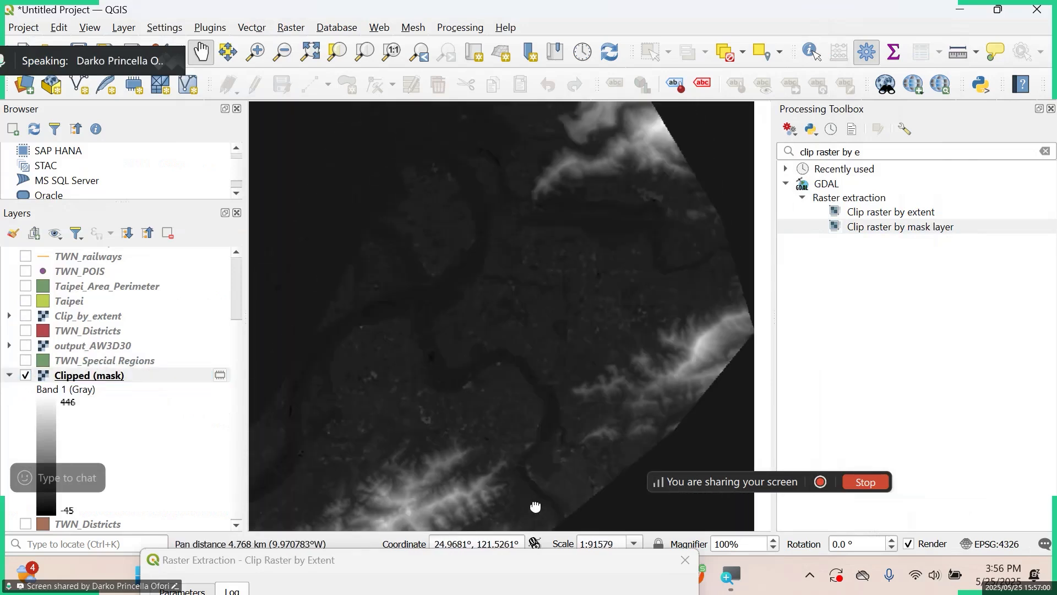
{"action": "left_click_drag", "start_coordinate": [583, 358], "coordinate": [585, 378]}
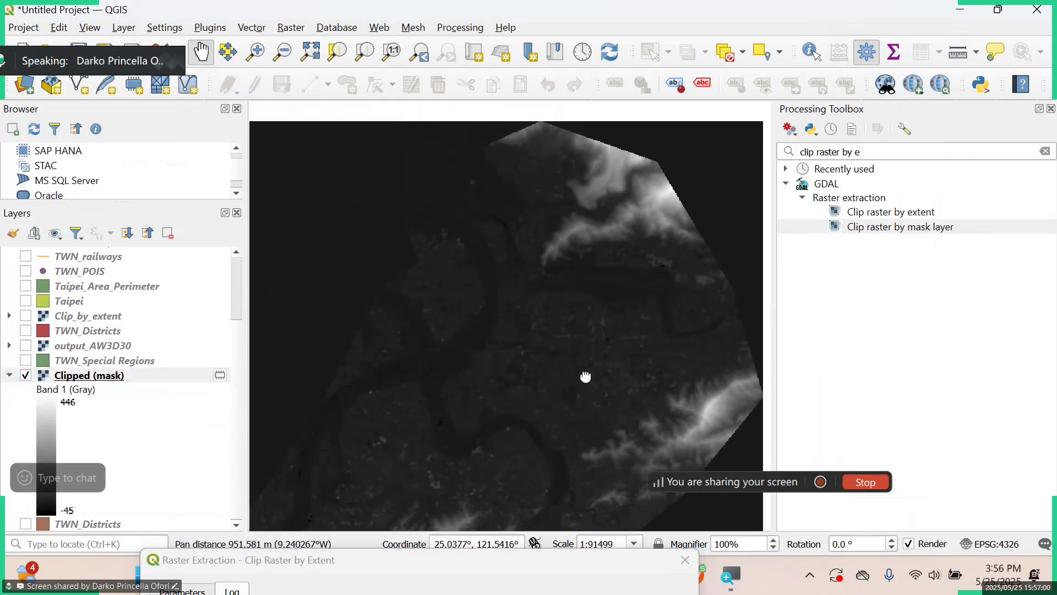
Set up another clip by mask layer with output_AW3D30 as input, Taipei as mask and Project CRS: EPSG:4326 - WGS 84 as source CRS.
{"action": "double_click", "coordinate": [887, 228]}
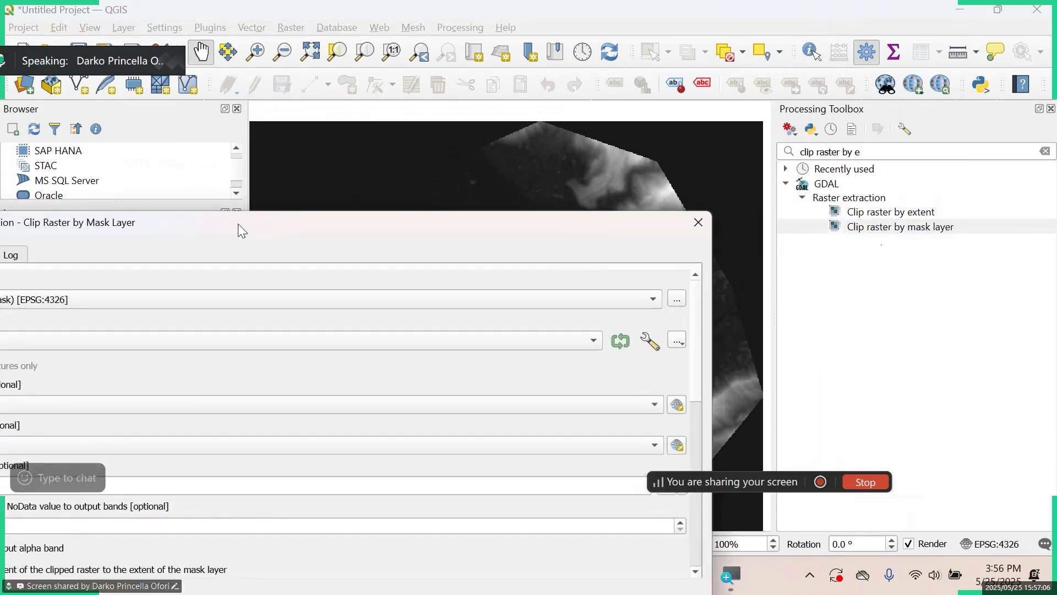
{"action": "left_click_drag", "start_coordinate": [277, 219], "coordinate": [458, 86]}
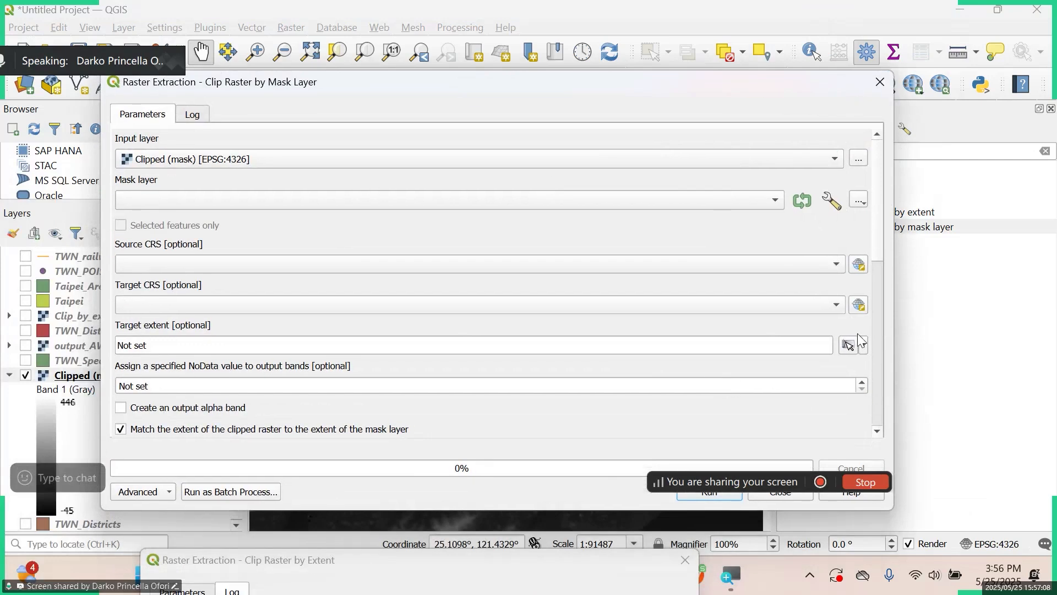
{"action": "left_click", "coordinate": [292, 159]}
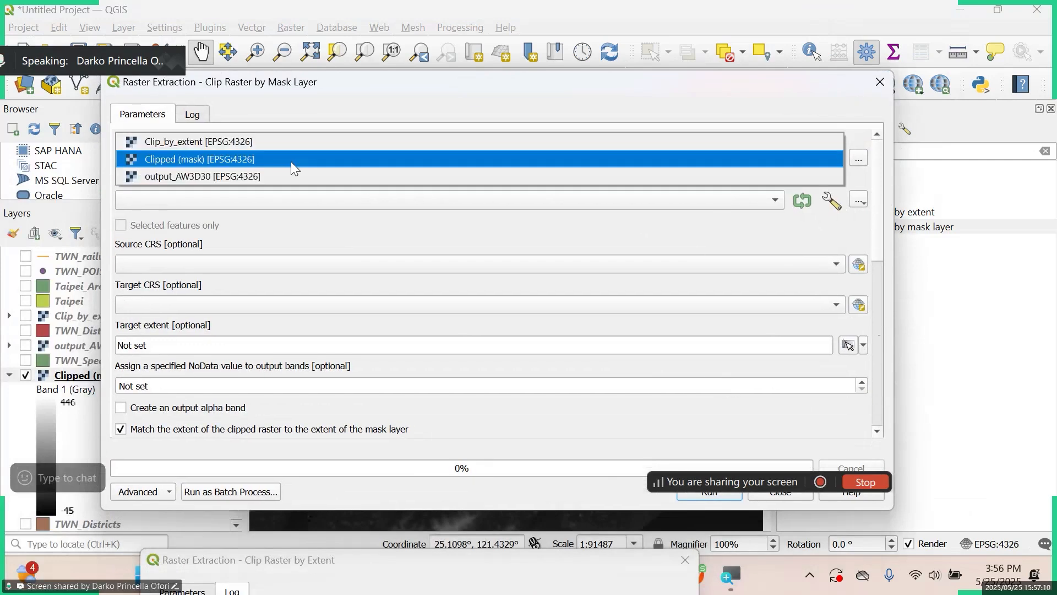
{"action": "left_click", "coordinate": [291, 161]}
{"action": "left_click", "coordinate": [290, 161]}
{"action": "left_click", "coordinate": [270, 176]}
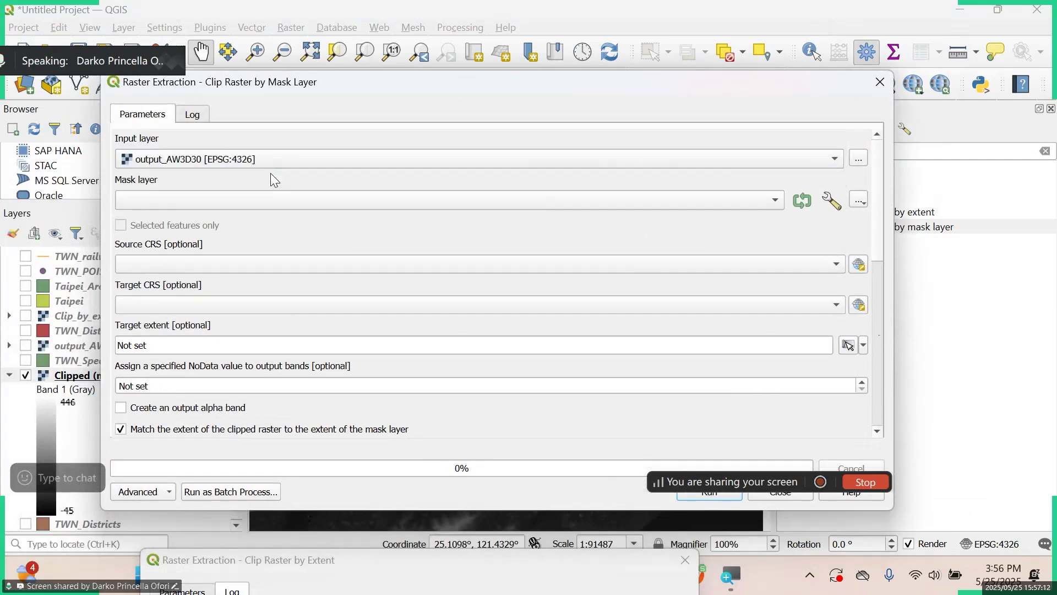
{"action": "left_click", "coordinate": [244, 200]}
{"action": "left_click", "coordinate": [243, 200]}
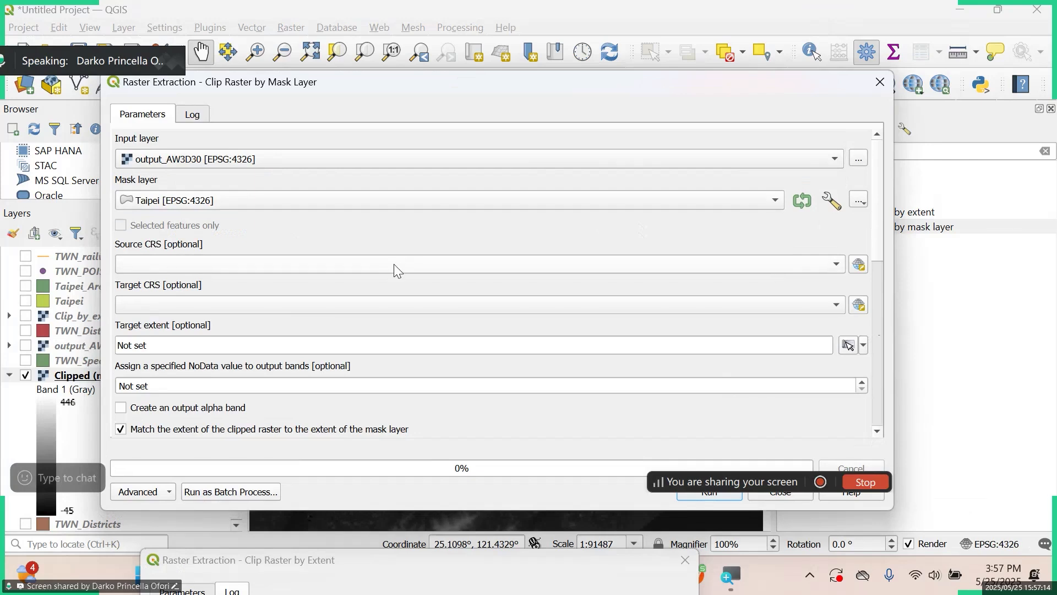
{"action": "left_click", "coordinate": [540, 270]}
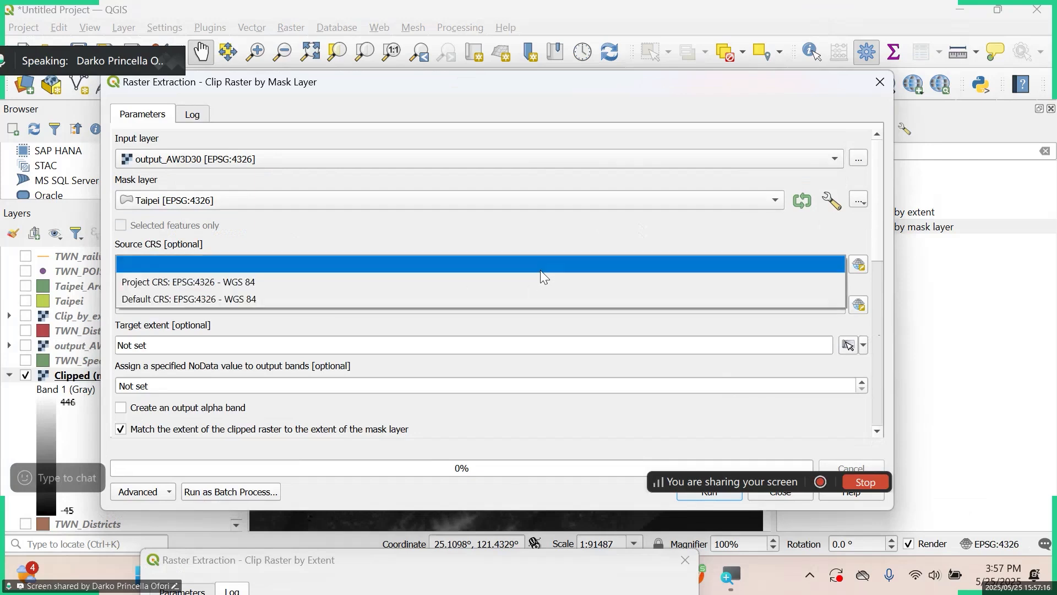
{"action": "left_click", "coordinate": [431, 280]}
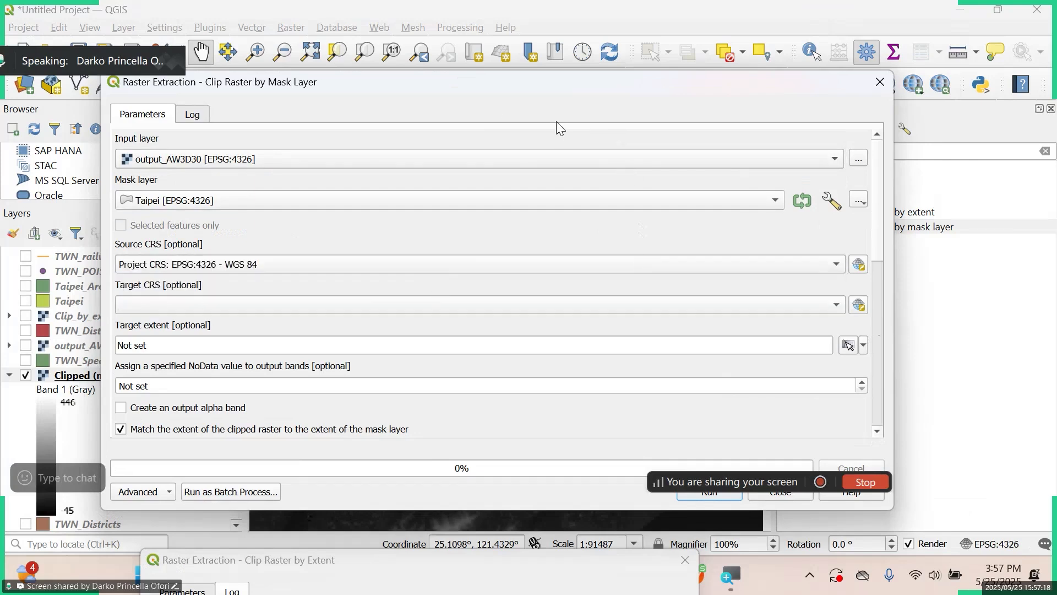
{"action": "left_click_drag", "start_coordinate": [556, 90], "coordinate": [587, 41]}
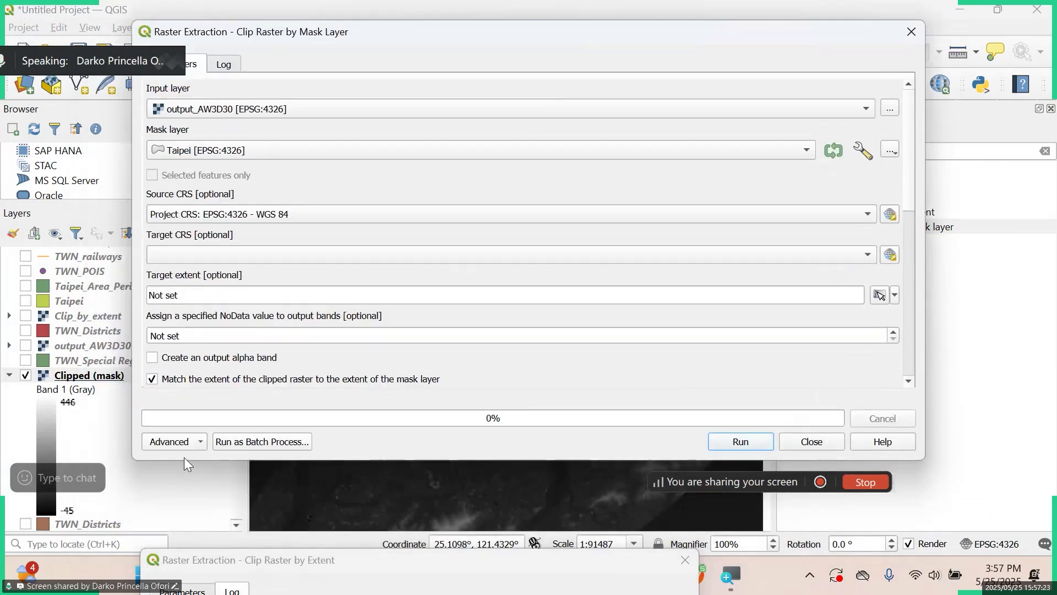
Turn off matching the clipped raster's extent to the mask layer, and assign 0 as the NoData value for output bands.
{"action": "left_click", "coordinate": [194, 441]}
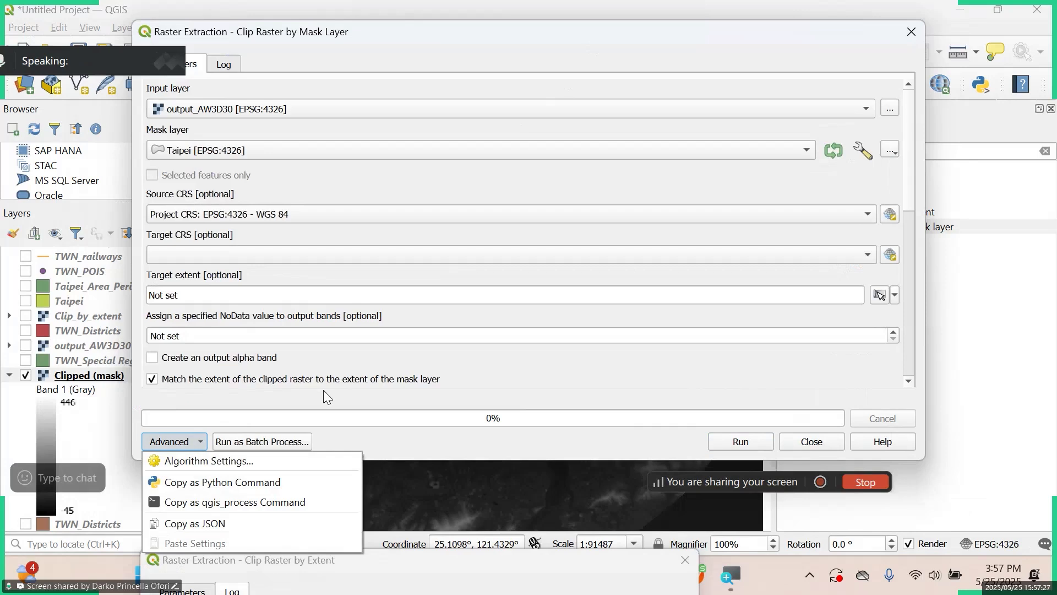
{"action": "left_click", "coordinate": [368, 380]}
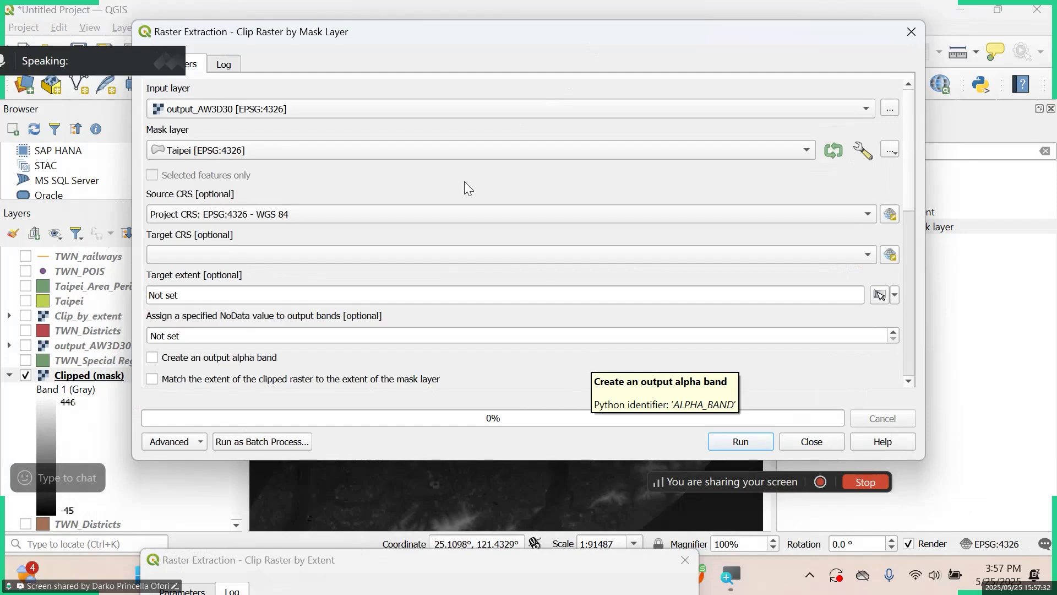
{"action": "left_click", "coordinate": [246, 334]}
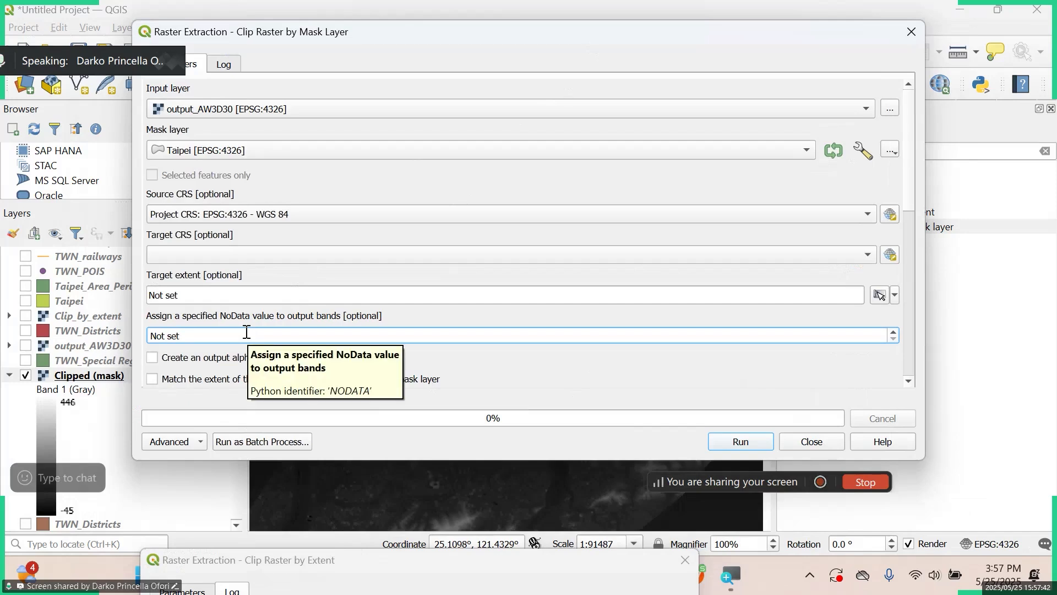
{"action": "key", "text": "BackSpace"}
{"action": "key", "text": "BackSpace"}
{"action": "key", "text": "BackSpace"}
{"action": "type", "text": "0"}
{"action": "left_click", "coordinate": [540, 363]}
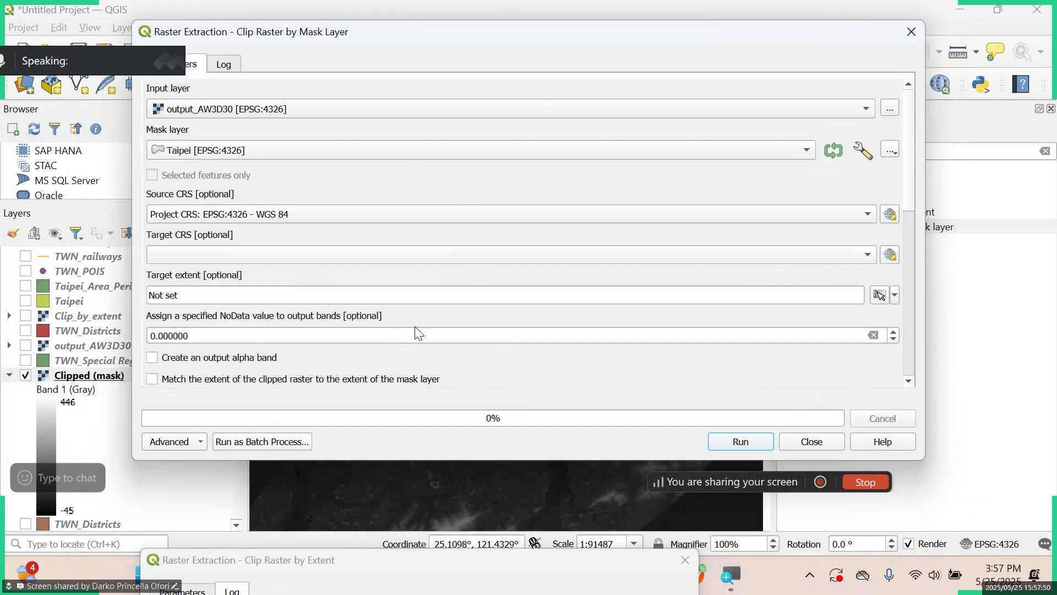
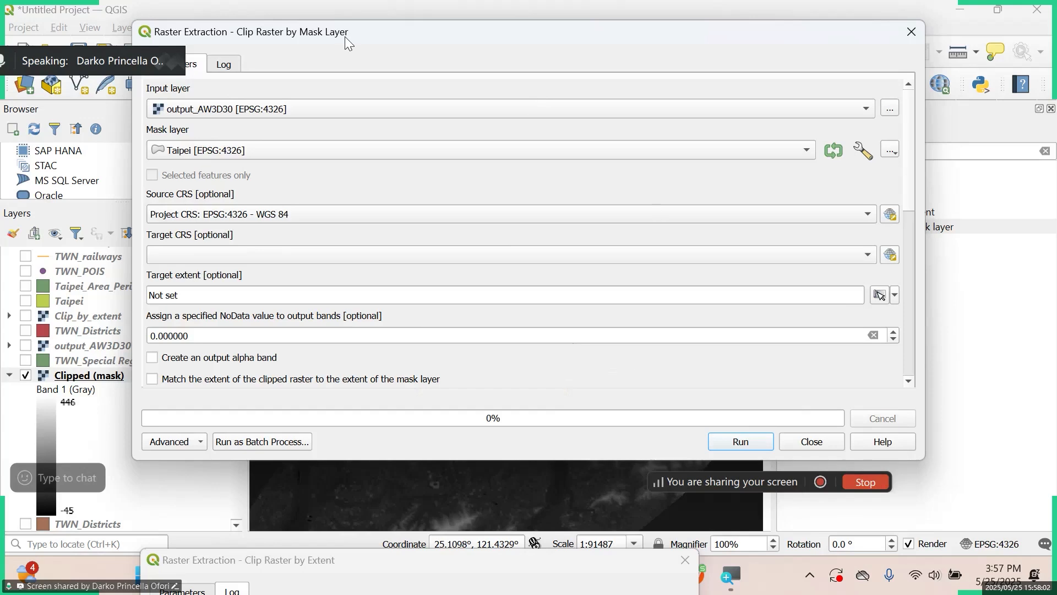
Run the second clip by mask layer, and move its log window aside to uncover the map and layer list.
{"action": "left_click", "coordinate": [741, 442]}
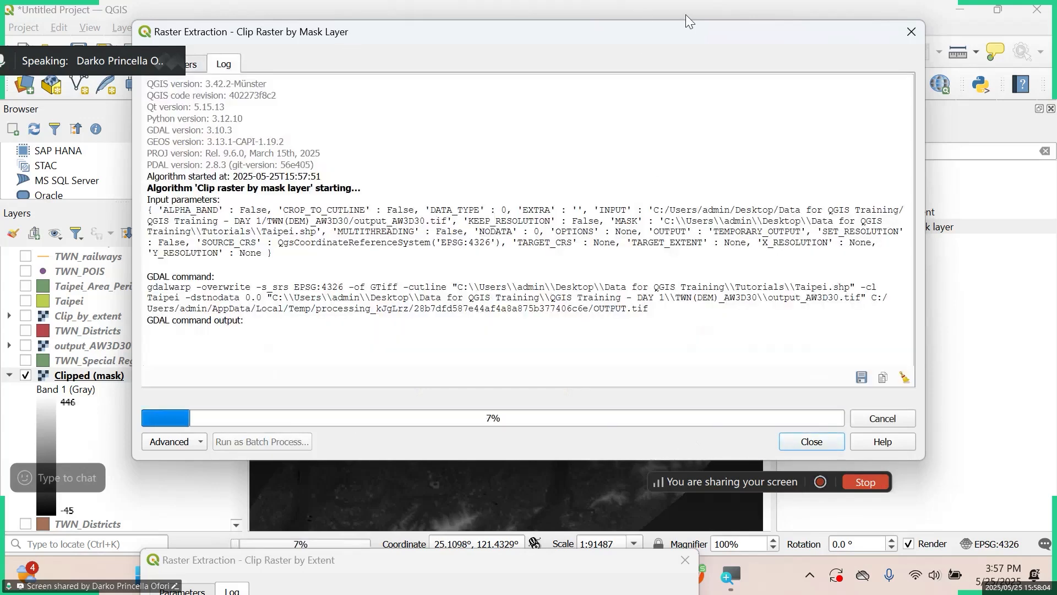
{"action": "left_click_drag", "start_coordinate": [827, 41], "coordinate": [1025, 278]}
{"action": "left_click_drag", "start_coordinate": [759, 273], "coordinate": [936, 257]}
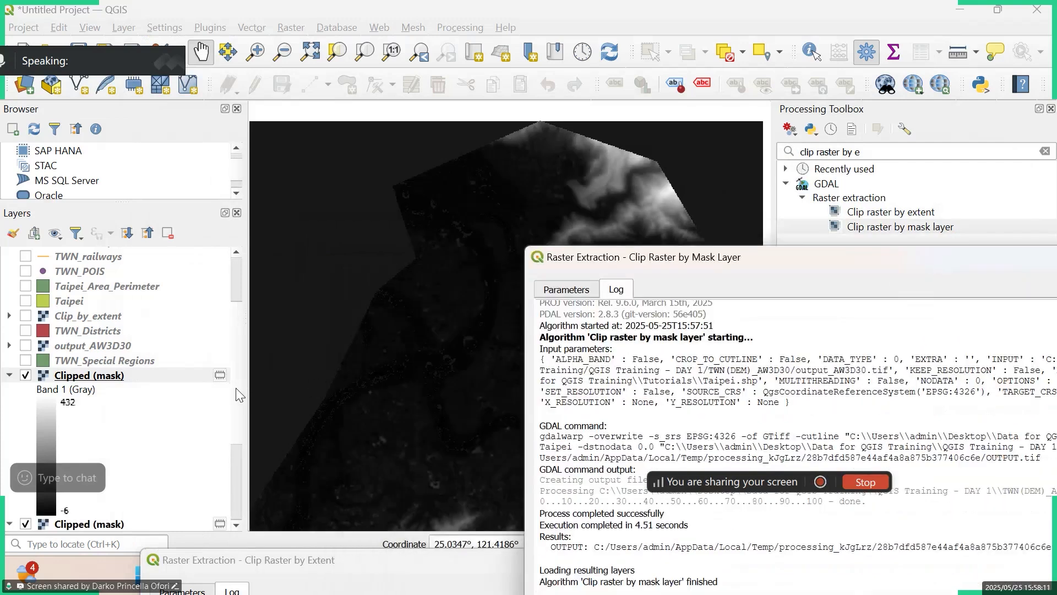
Hide the older Clipped (mask) layer, the lower of the two in the layer list, and bring the new clip into view.
{"action": "scroll", "coordinate": [117, 388], "scroll_direction": "down", "scroll_amount": 3}
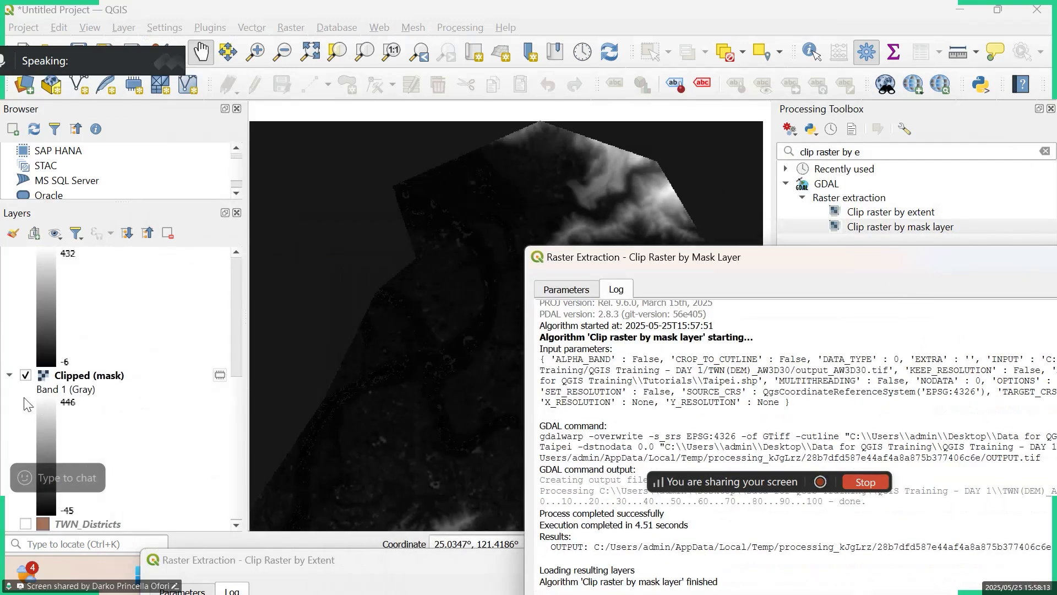
{"action": "left_click", "coordinate": [26, 376]}
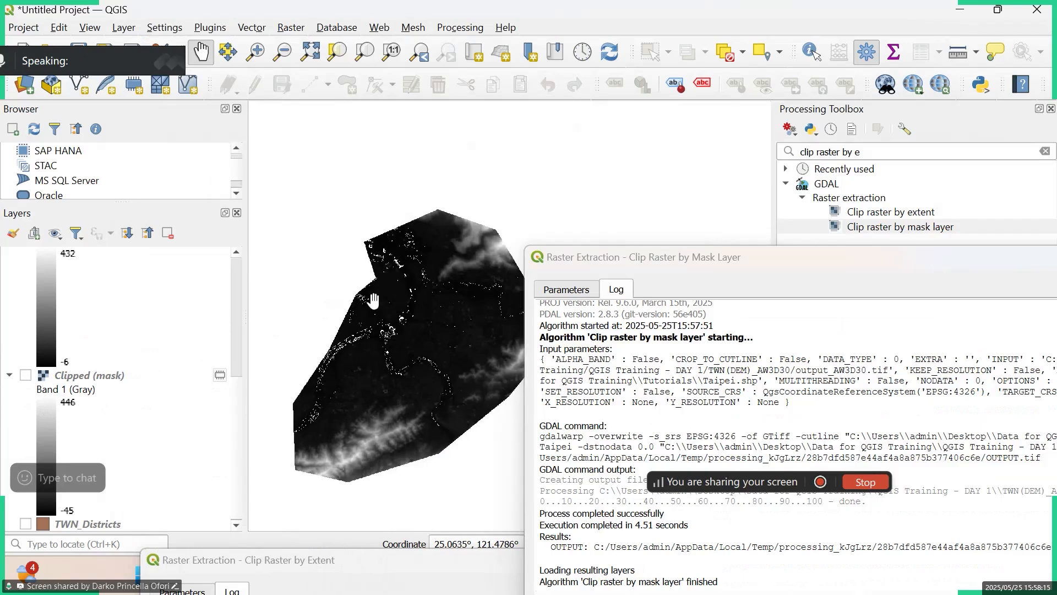
{"action": "left_click_drag", "start_coordinate": [471, 305], "coordinate": [488, 253]}
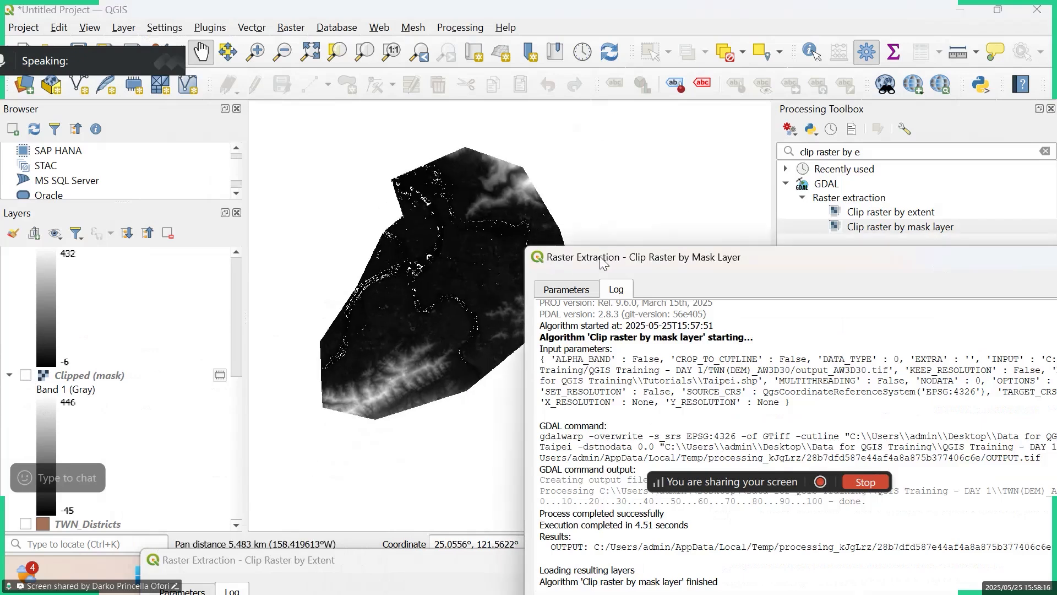
Close the Clip Raster by Mask Layer window and examine the NoData clip up close on the map.
{"action": "left_click_drag", "start_coordinate": [603, 262], "coordinate": [207, 102]}
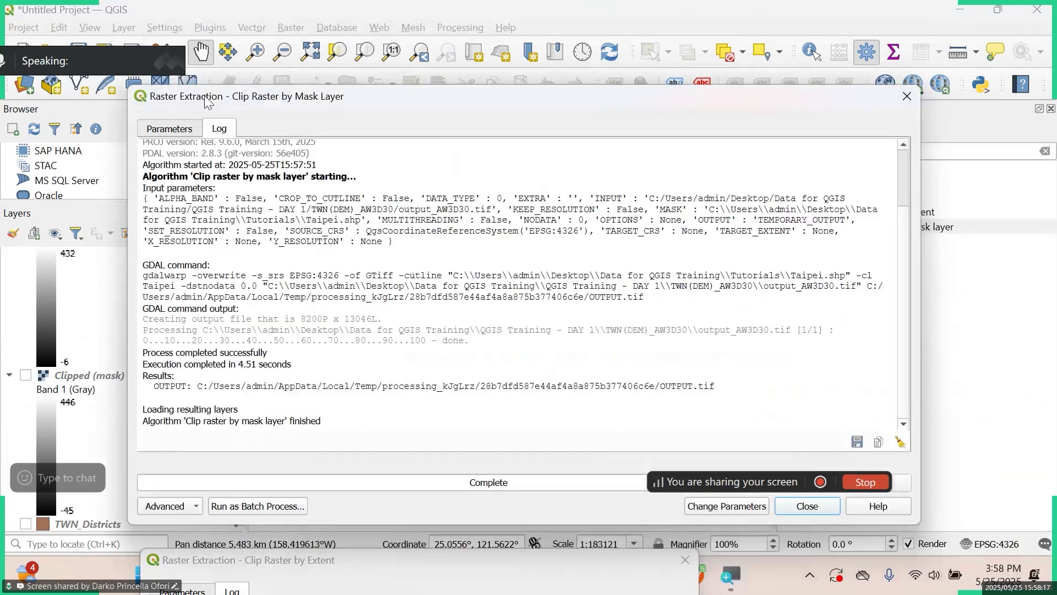
{"action": "left_click", "coordinate": [907, 98]}
{"action": "scroll", "coordinate": [441, 302], "scroll_direction": "up", "scroll_amount": 1}
{"action": "left_click_drag", "start_coordinate": [439, 274], "coordinate": [518, 371]}
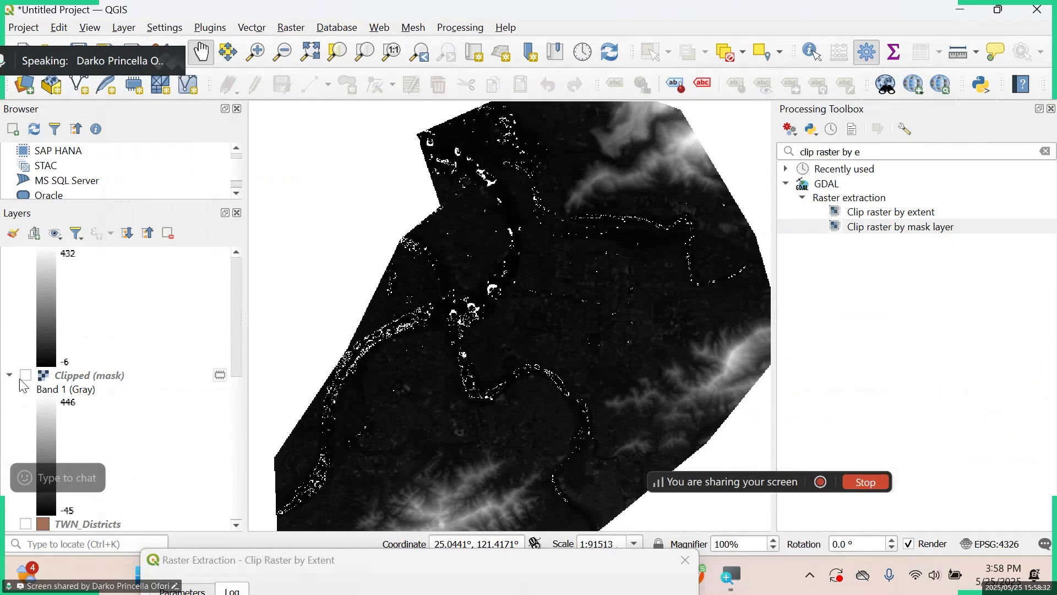
Hide the upper Clipped (mask) layer and collapse the legends of both Clipped (mask) layers.
{"action": "scroll", "coordinate": [18, 385], "scroll_direction": "up", "scroll_amount": 7}
{"action": "scroll", "coordinate": [55, 407], "scroll_direction": "down", "scroll_amount": 5}
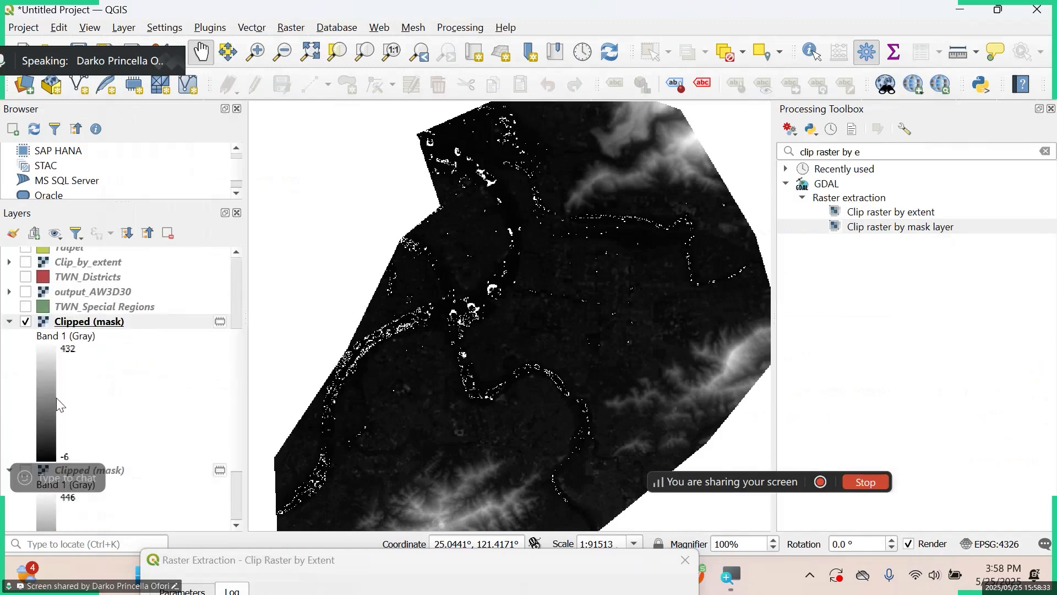
{"action": "left_click", "coordinate": [26, 321]}
{"action": "left_click", "coordinate": [10, 321]}
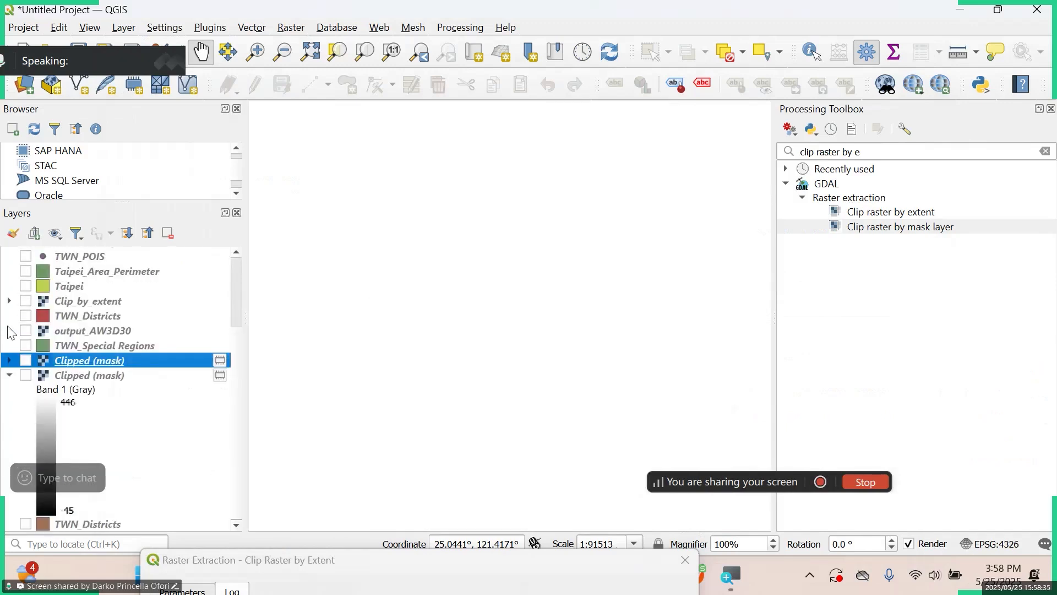
{"action": "left_click", "coordinate": [9, 376]}
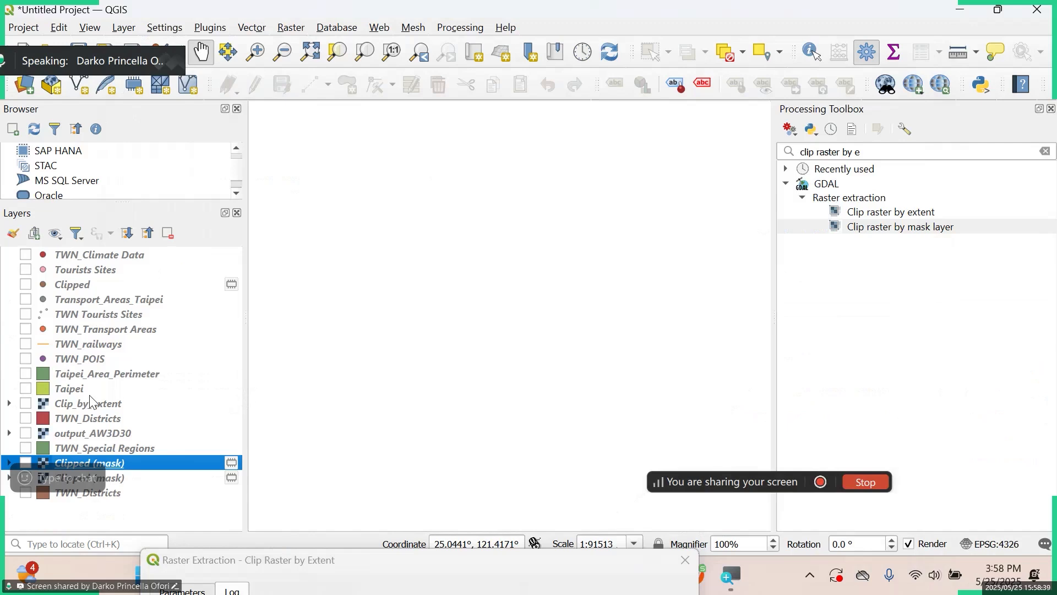
Set up a new clip raster by mask layer with output_AW3D30 as the input layer and Taipei as the mask layer.
{"action": "double_click", "coordinate": [933, 230]}
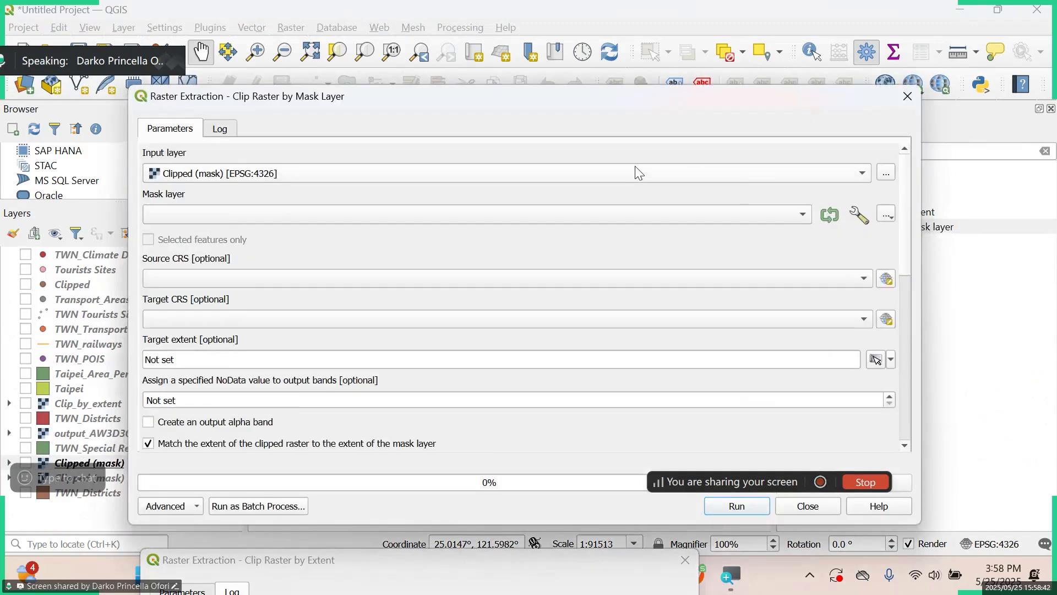
{"action": "left_click", "coordinate": [630, 173]}
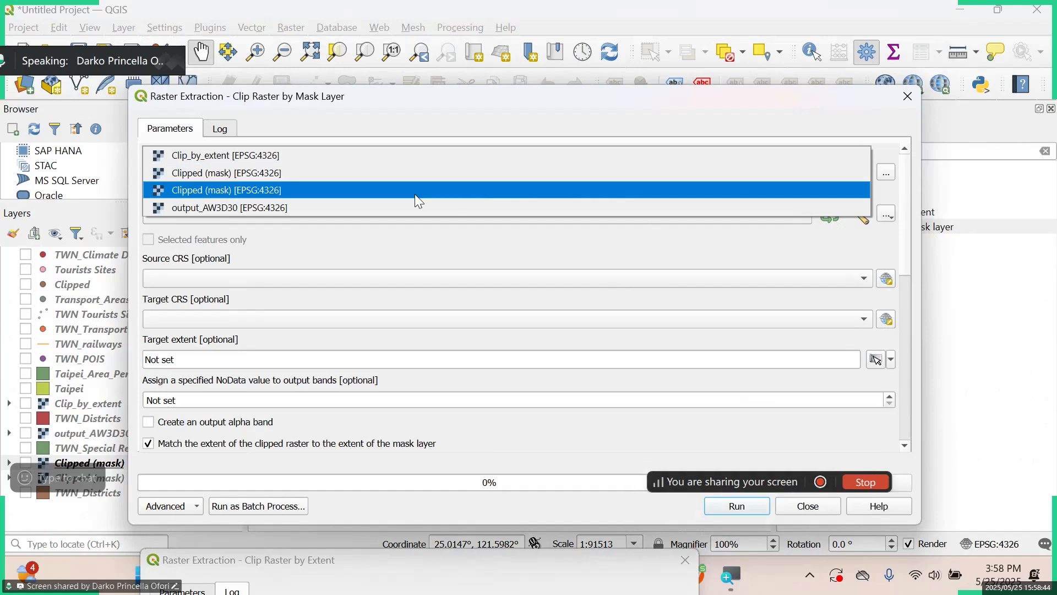
{"action": "left_click", "coordinate": [281, 205]}
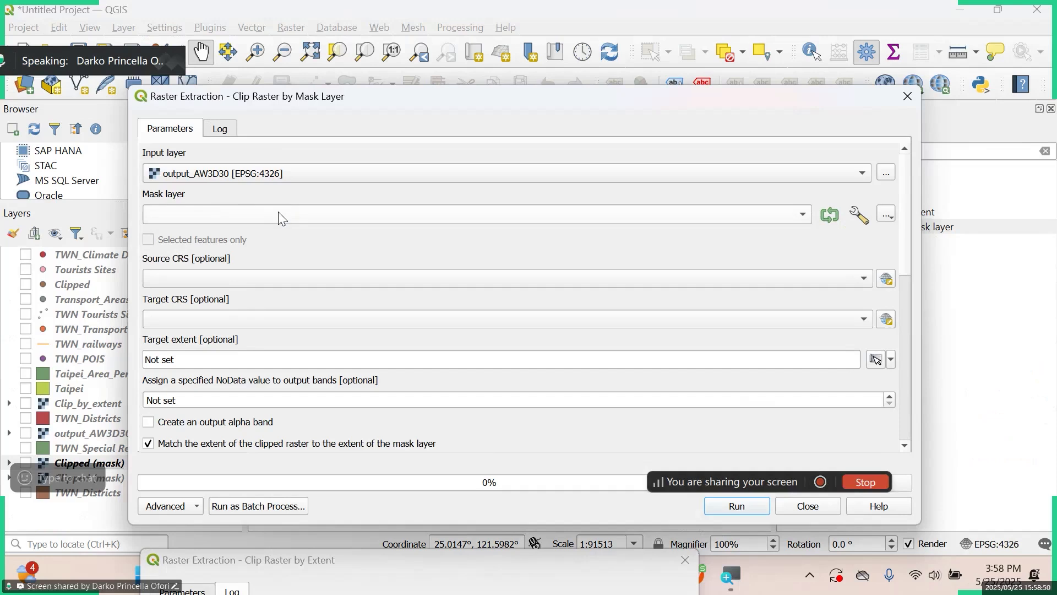
{"action": "left_click", "coordinate": [270, 213]}
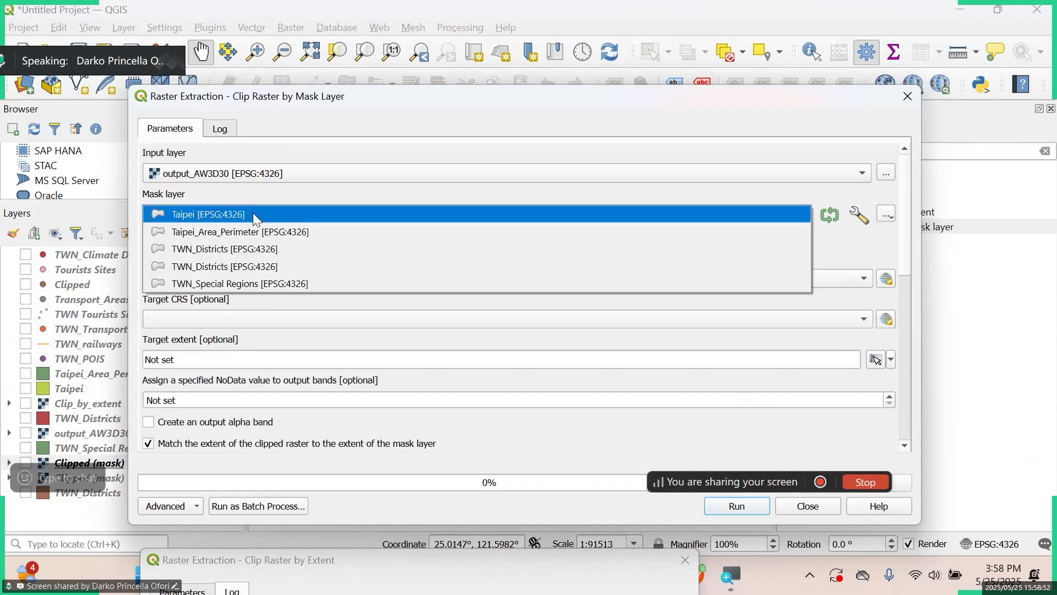
{"action": "left_click", "coordinate": [254, 215]}
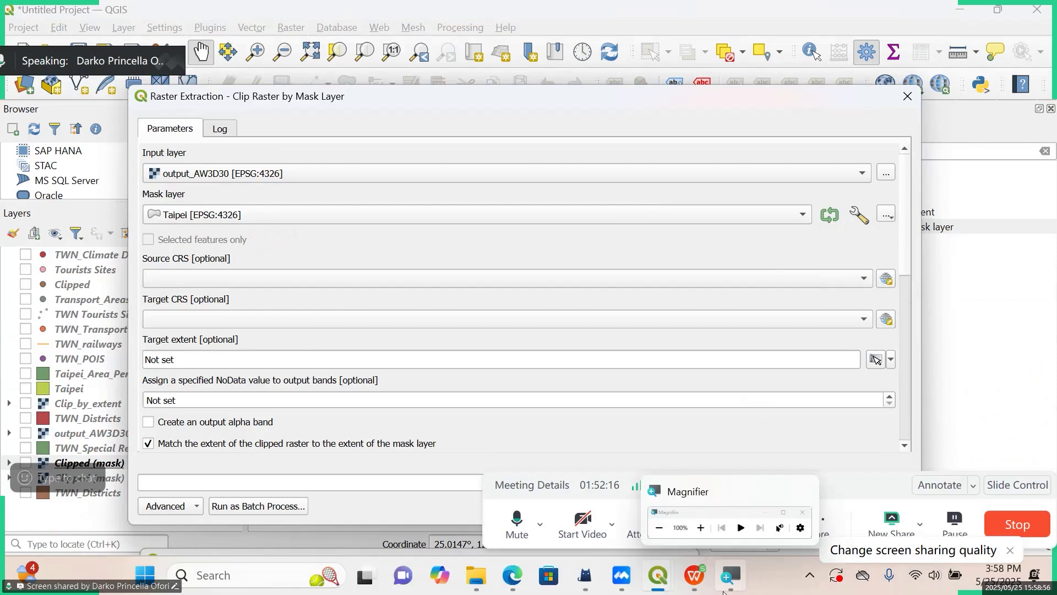
Magnify the whole screen to 200% with Magnifier and minimize its window.
{"action": "left_click", "coordinate": [731, 575]}
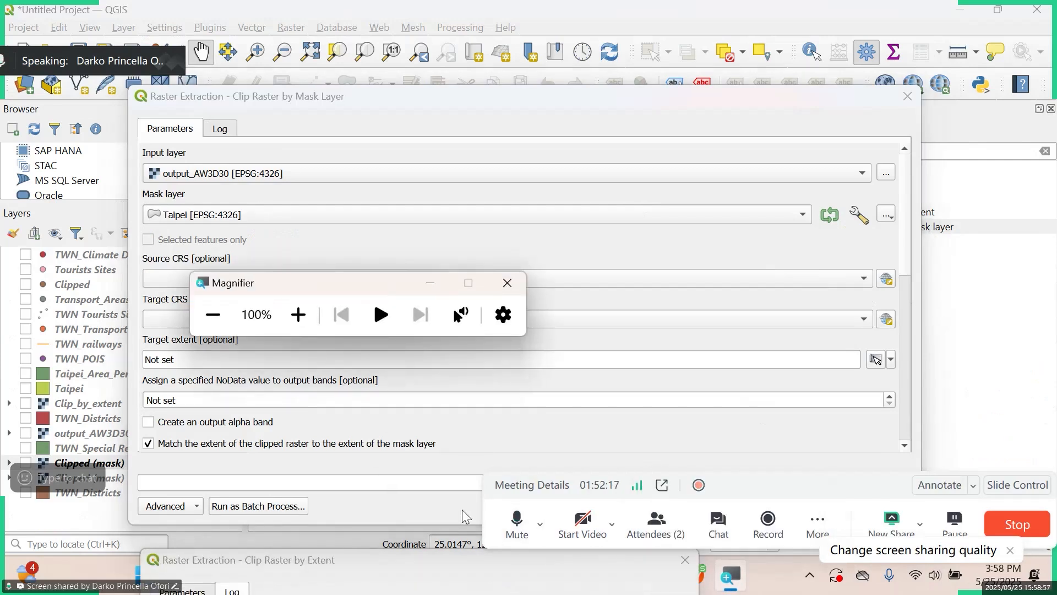
{"action": "left_click", "coordinate": [297, 314]}
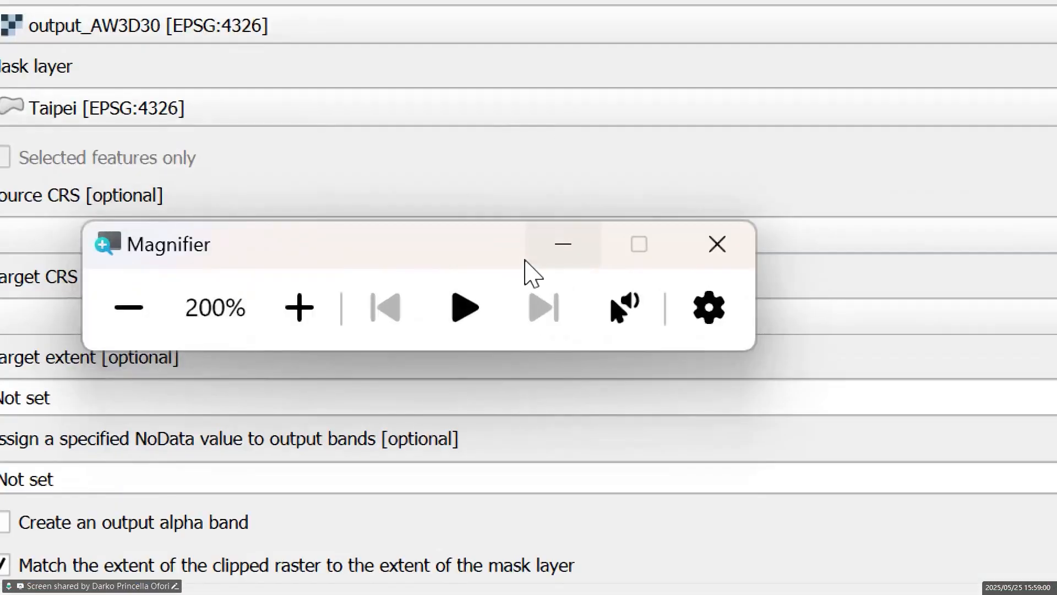
{"action": "left_click", "coordinate": [556, 250]}
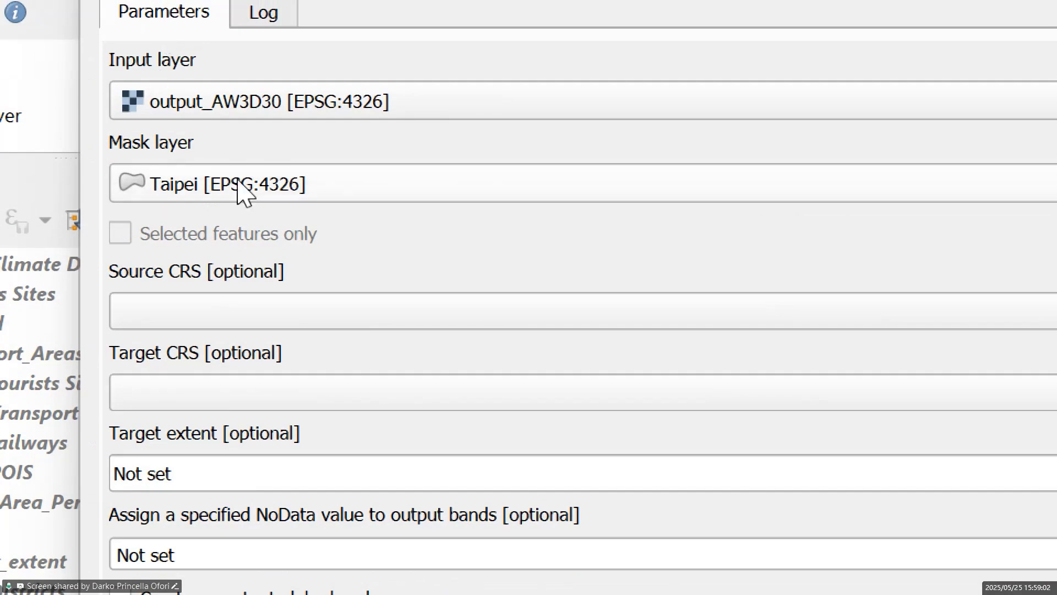
Choose Project CRS: EPSG:4326 - WGS 84 as the source CRS of the mask clip.
{"action": "scroll", "coordinate": [228, 249], "scroll_direction": "down", "scroll_amount": 2}
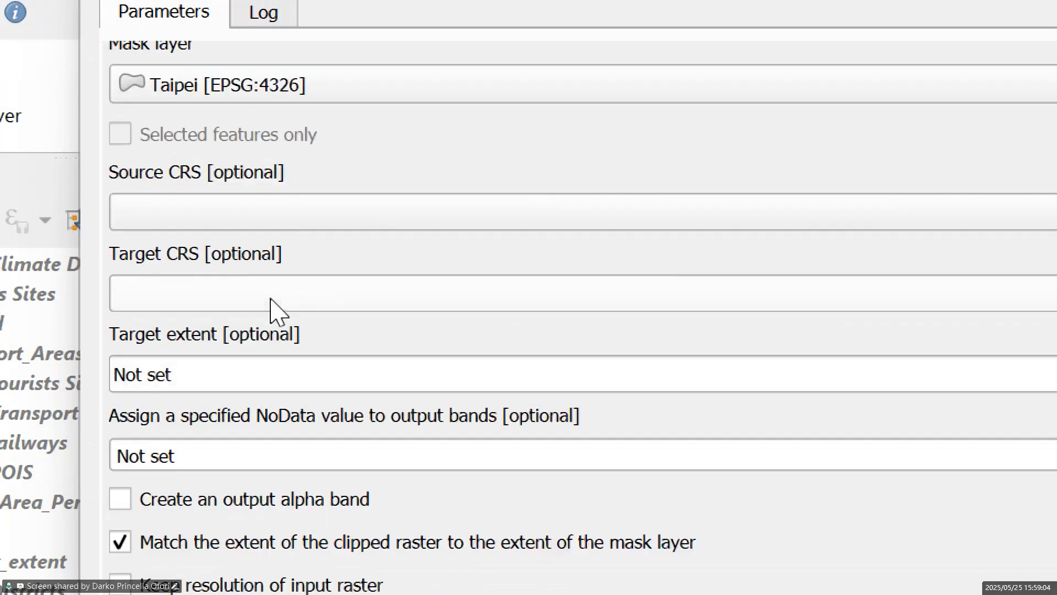
{"action": "left_click", "coordinate": [335, 212]}
{"action": "left_click", "coordinate": [300, 248]}
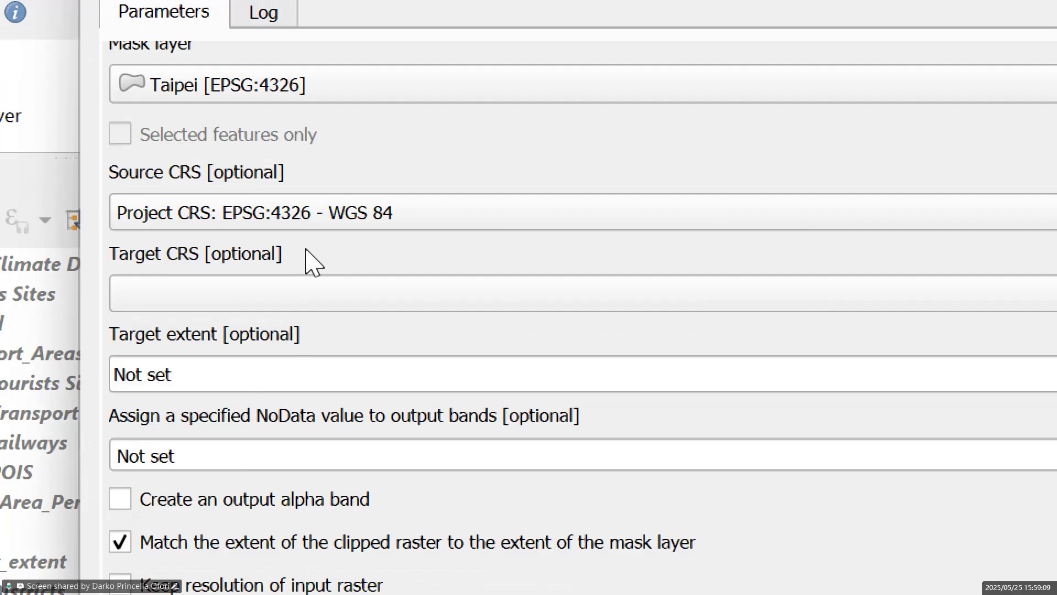
Assign 0 as the specified NoData value for the output bands.
{"action": "left_click", "coordinate": [191, 452]}
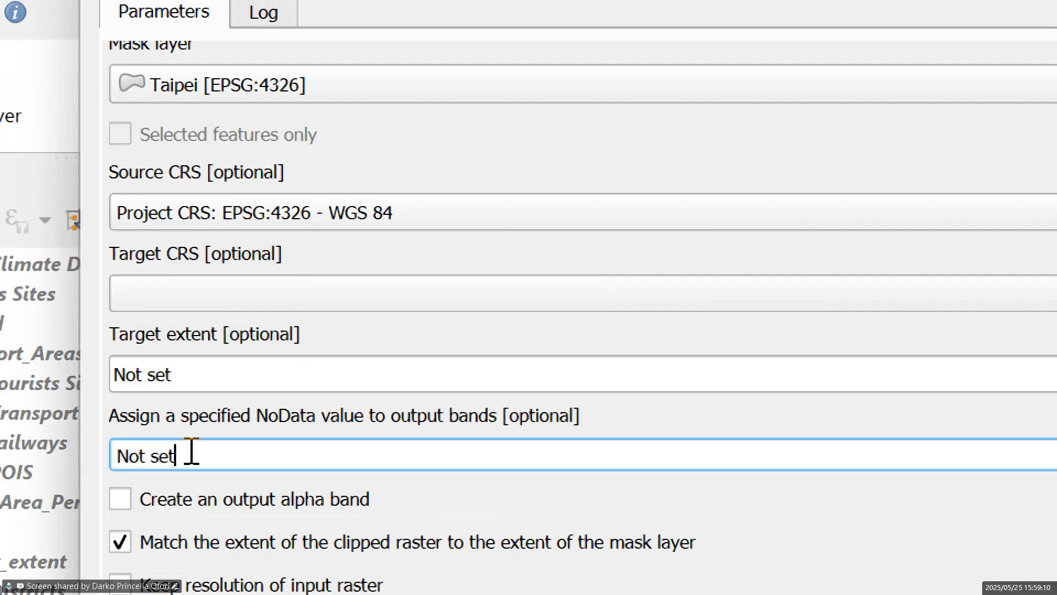
{"action": "key", "text": "BackSpace"}
{"action": "key", "text": "BackSpace"}
{"action": "key", "text": "BackSpace"}
{"action": "key", "text": "BackSpace"}
{"action": "key", "text": "BackSpace"}
{"action": "key", "text": "BackSpace"}
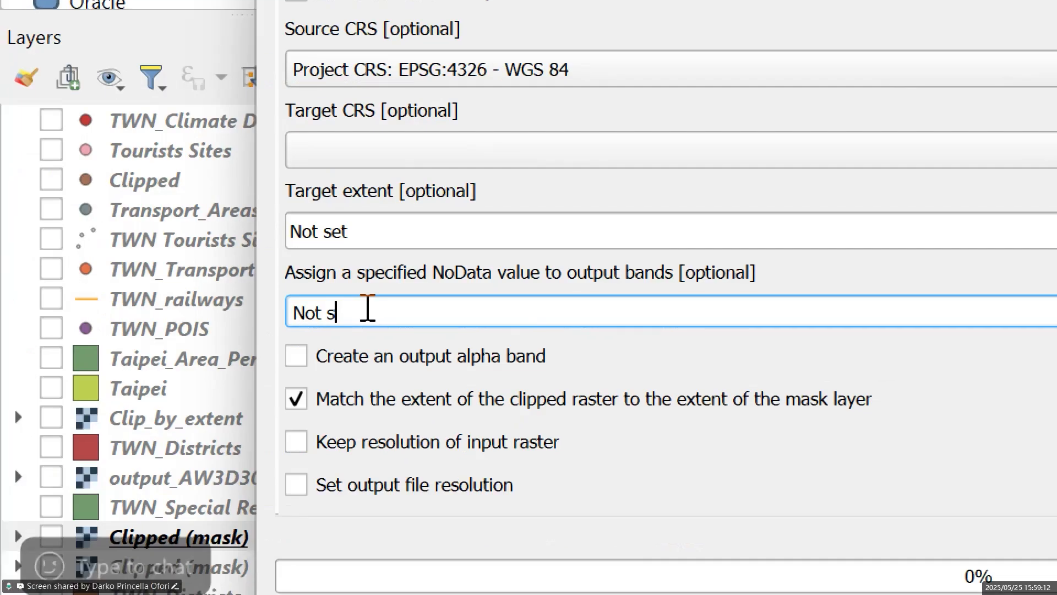
{"action": "type", "text": "0"}
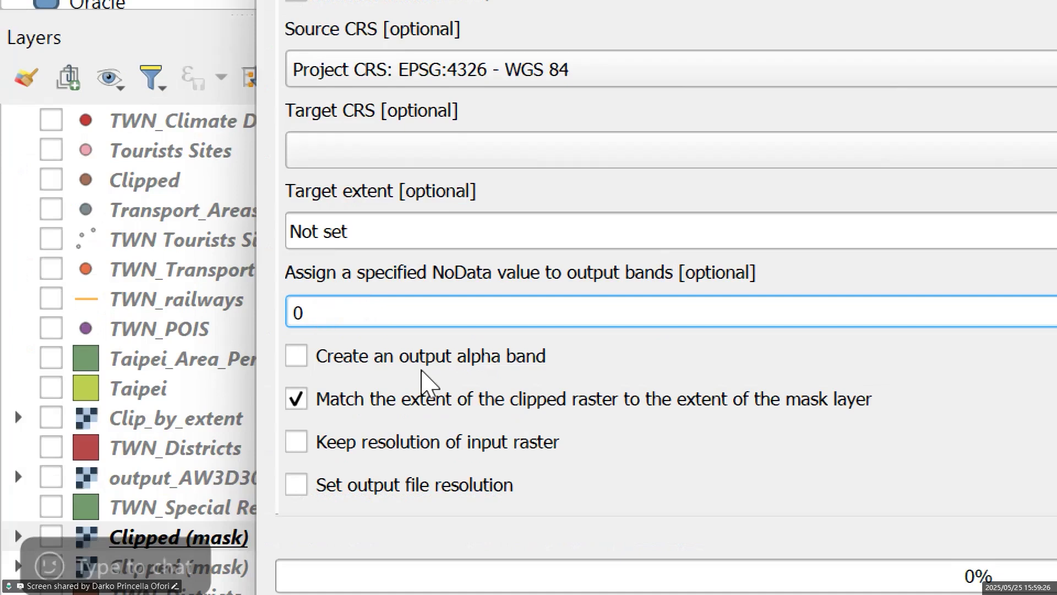
Move the meeting toolbar off the dialog, run the clip by mask layer and inspect the clipped raster's edge.
{"action": "left_click", "coordinate": [773, 480]}
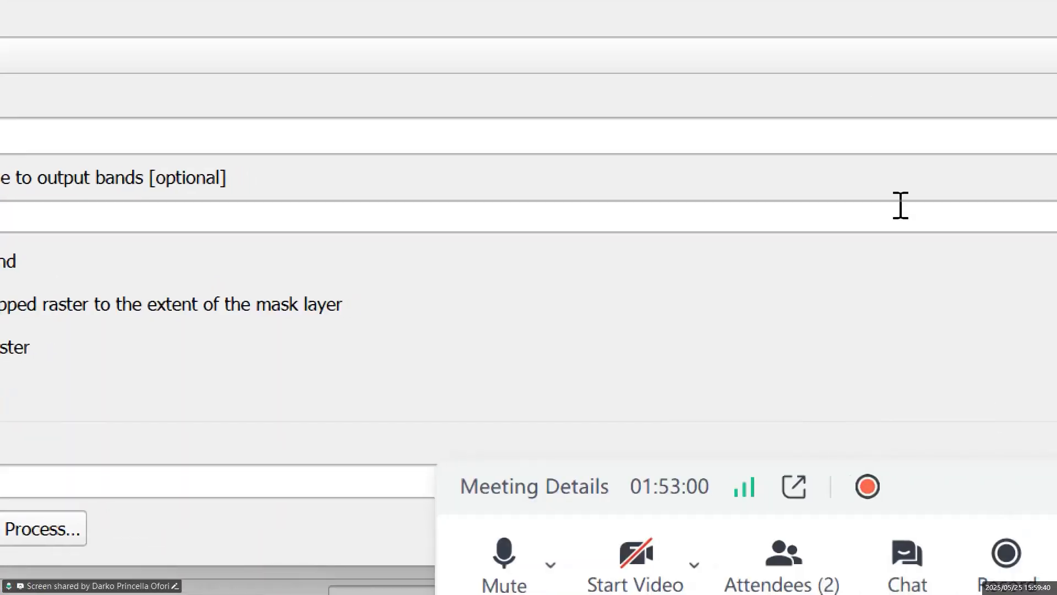
{"action": "left_click_drag", "start_coordinate": [964, 484], "coordinate": [526, 57]}
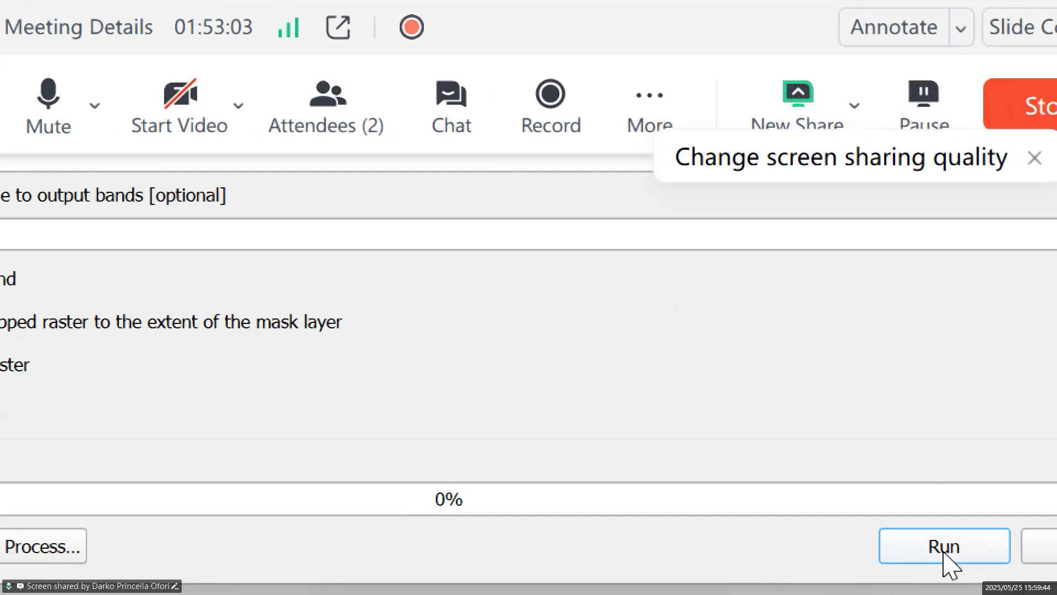
{"action": "left_click", "coordinate": [944, 548]}
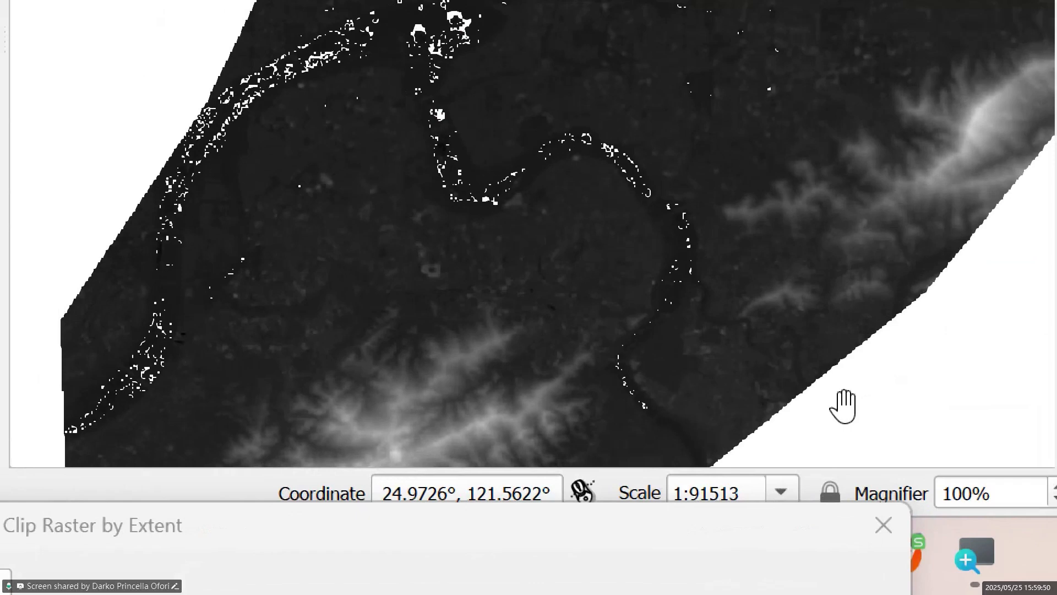
{"action": "scroll", "coordinate": [799, 404], "scroll_direction": "up", "scroll_amount": 1}
{"action": "scroll", "coordinate": [837, 405], "scroll_direction": "up", "scroll_amount": 2}
{"action": "scroll", "coordinate": [837, 405], "scroll_direction": "down", "scroll_amount": 1}
Return the screen magnification to 100%, move the Magnifier window aside and view the whole clipped raster.
{"action": "left_click", "coordinate": [983, 561]}
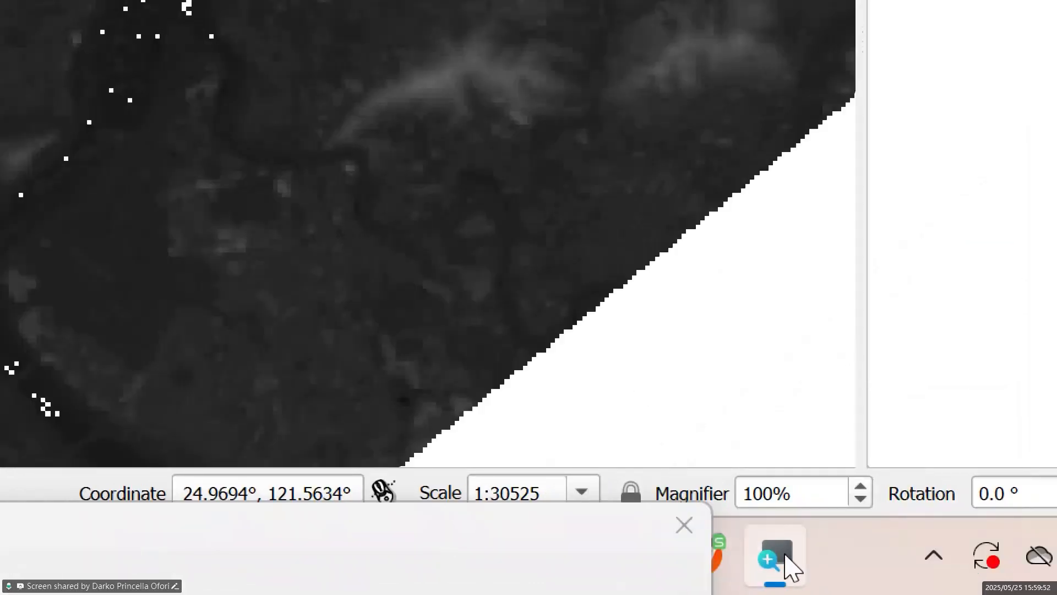
{"action": "left_click", "coordinate": [776, 559]}
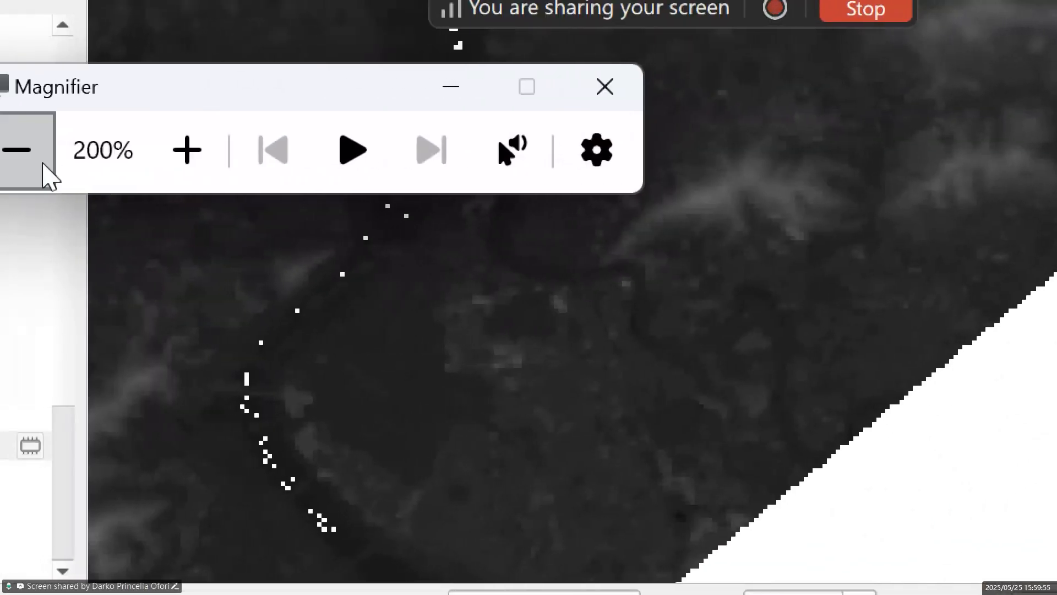
{"action": "left_click", "coordinate": [48, 172]}
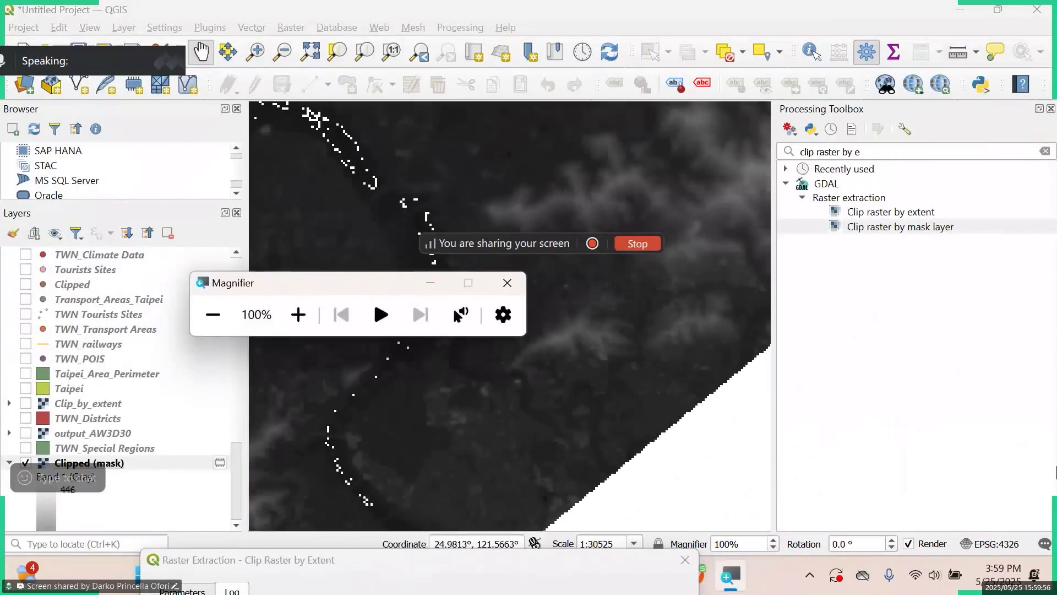
{"action": "scroll", "coordinate": [630, 394], "scroll_direction": "down", "scroll_amount": 3}
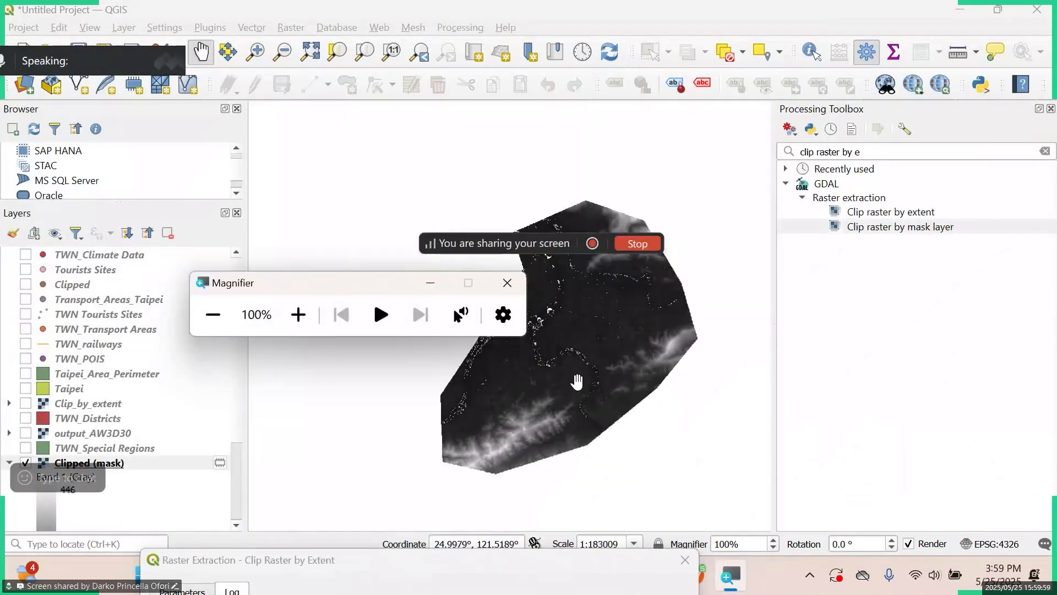
{"action": "left_click_drag", "start_coordinate": [391, 290], "coordinate": [925, 423]}
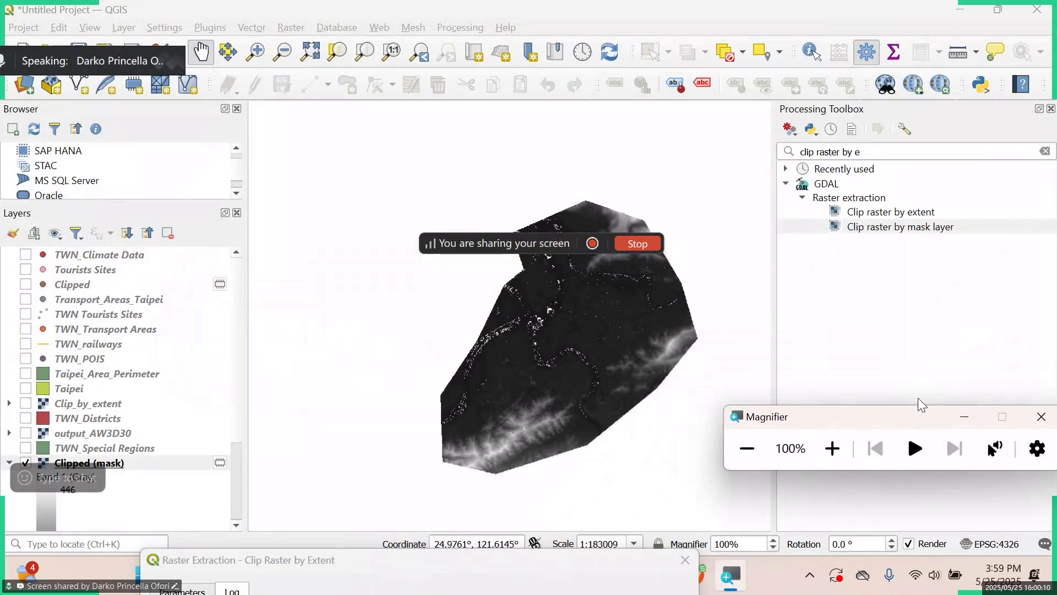
{"action": "left_click_drag", "start_coordinate": [933, 424], "coordinate": [734, 364]}
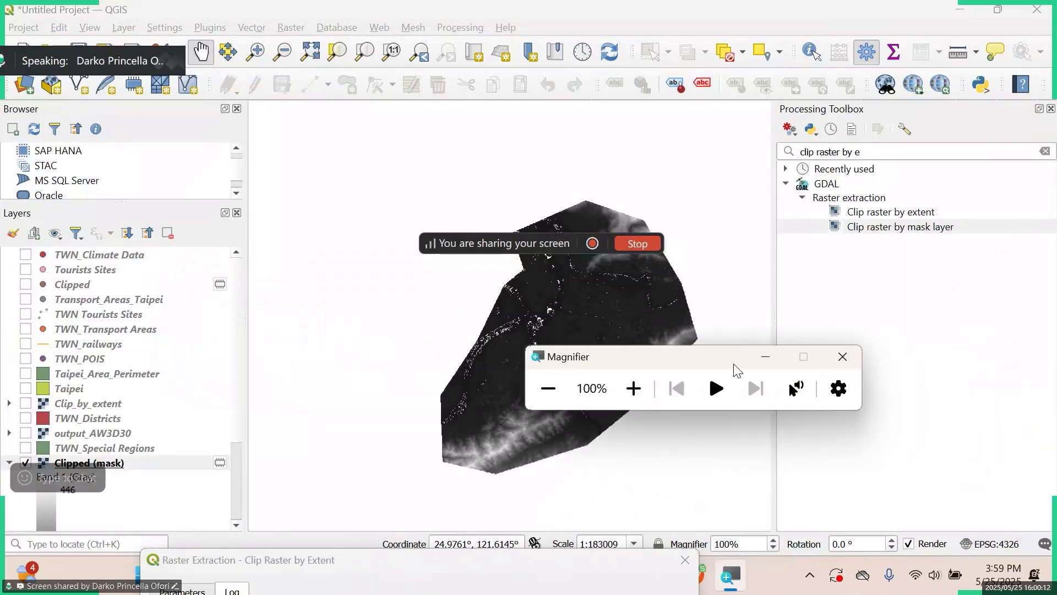
Take the QGIS window out of its maximized state and close the TWN_Districts attribute table behind it.
{"action": "left_click", "coordinate": [506, 15]}
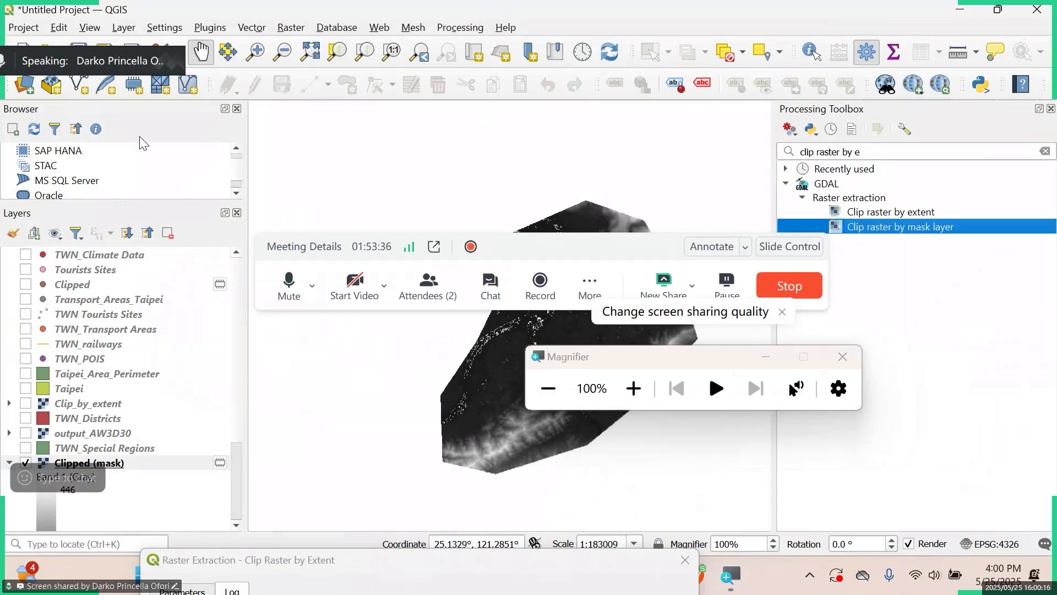
{"action": "left_click_drag", "start_coordinate": [392, 16], "coordinate": [589, 104]}
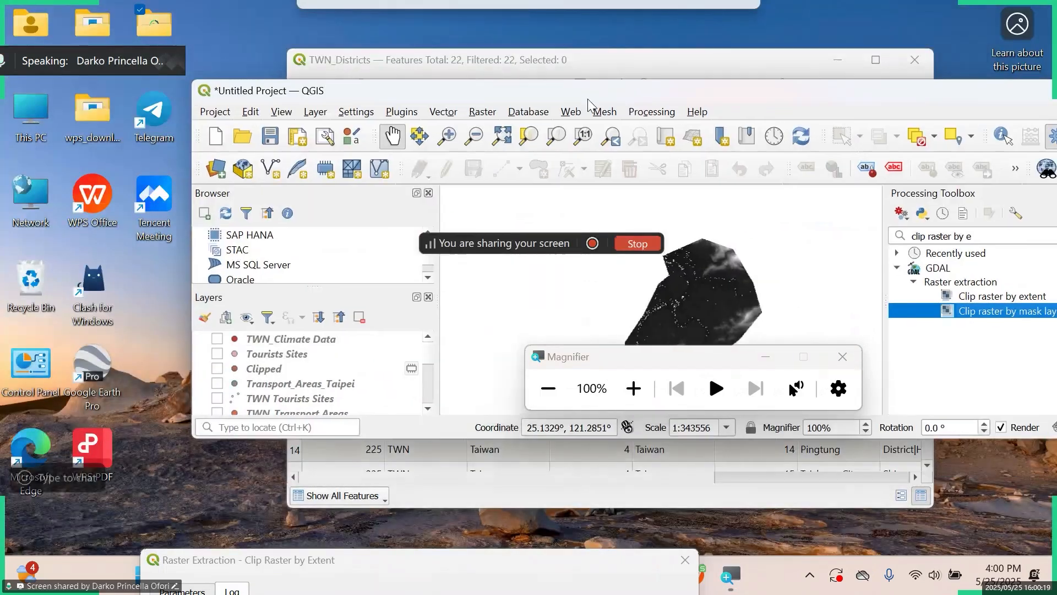
{"action": "left_click", "coordinate": [754, 71]}
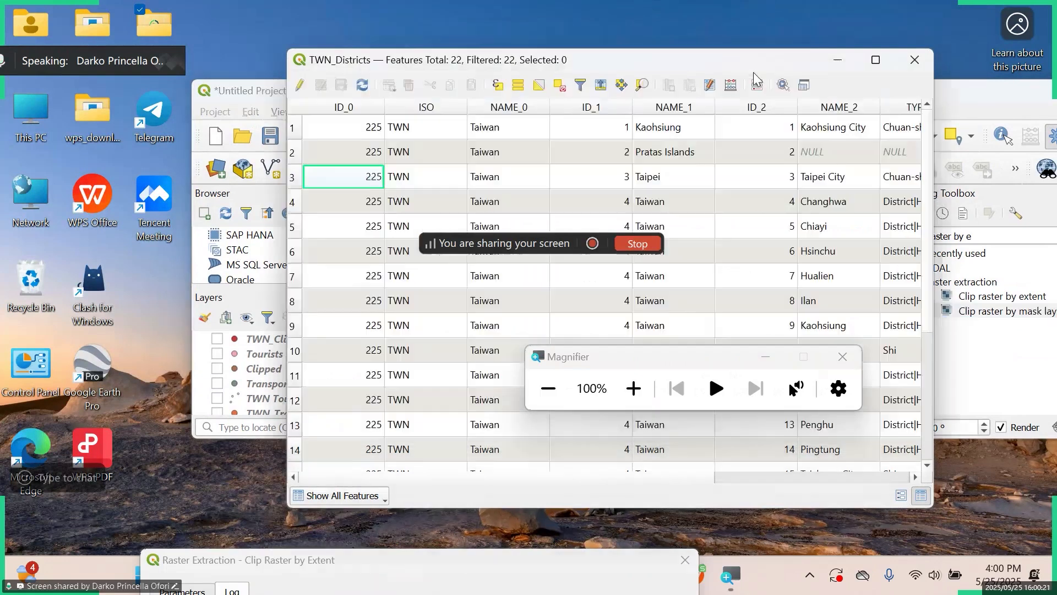
{"action": "left_click", "coordinate": [914, 60]}
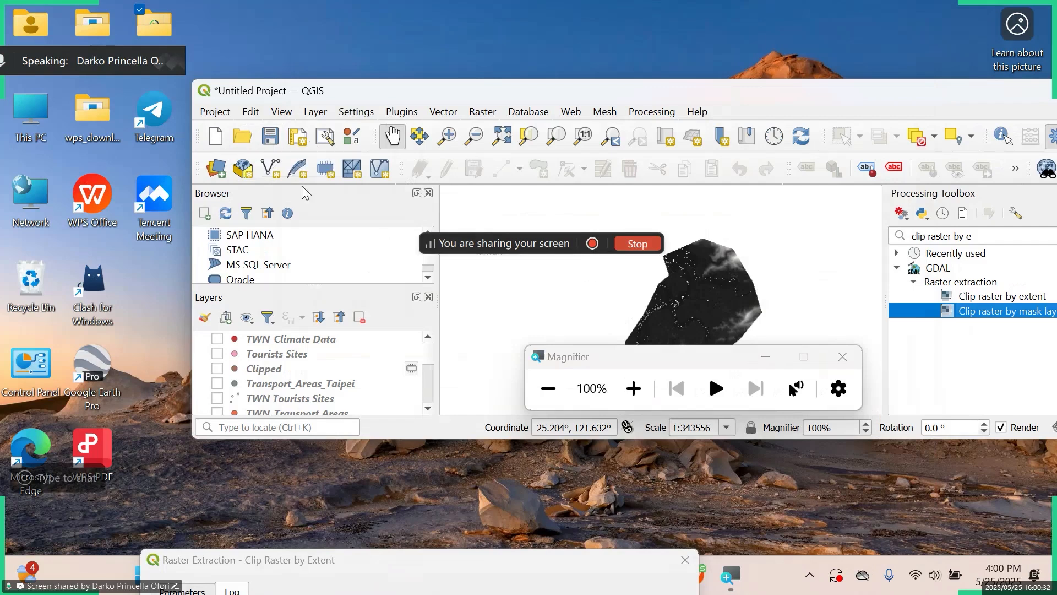
Start saving the project, closing the Magnifier window, and choose the Tutorials folder in Data for QGIS Training as its location.
{"action": "left_click", "coordinate": [276, 137]}
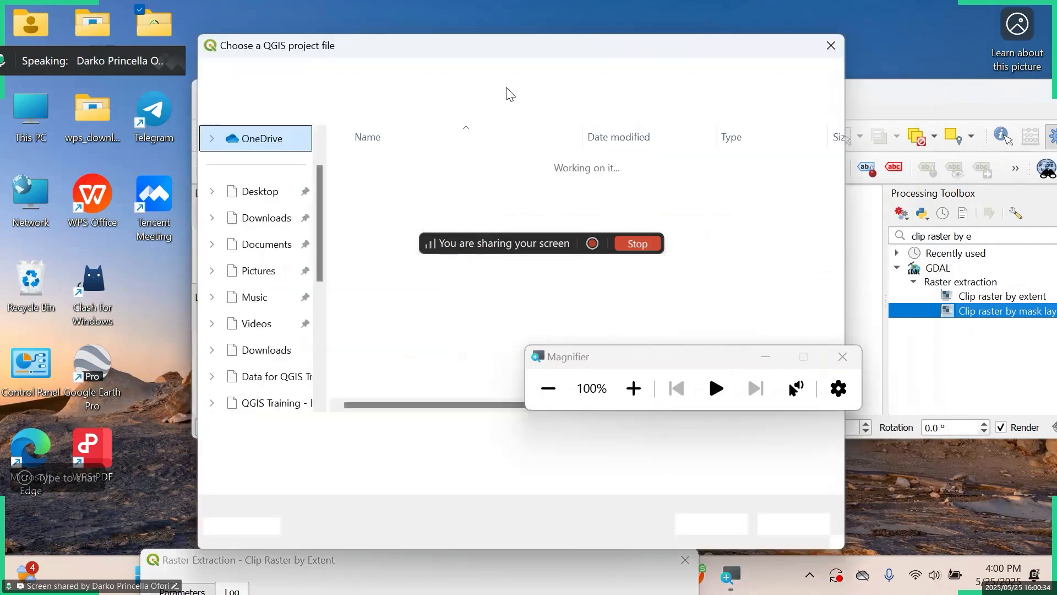
{"action": "left_click", "coordinate": [843, 356]}
{"action": "mouse_move", "coordinate": [622, 238]}
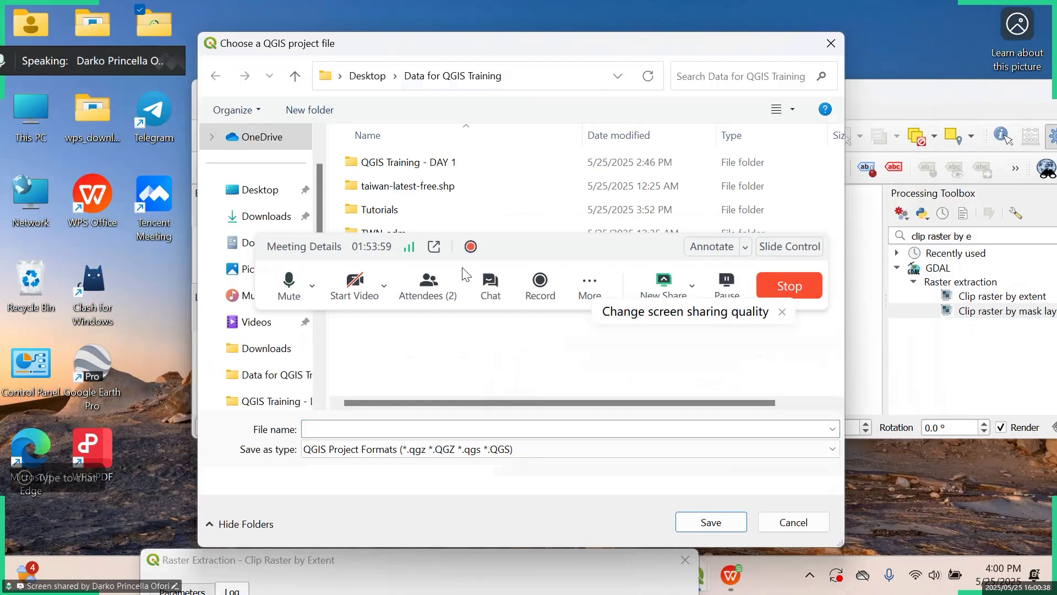
{"action": "double_click", "coordinate": [402, 208]}
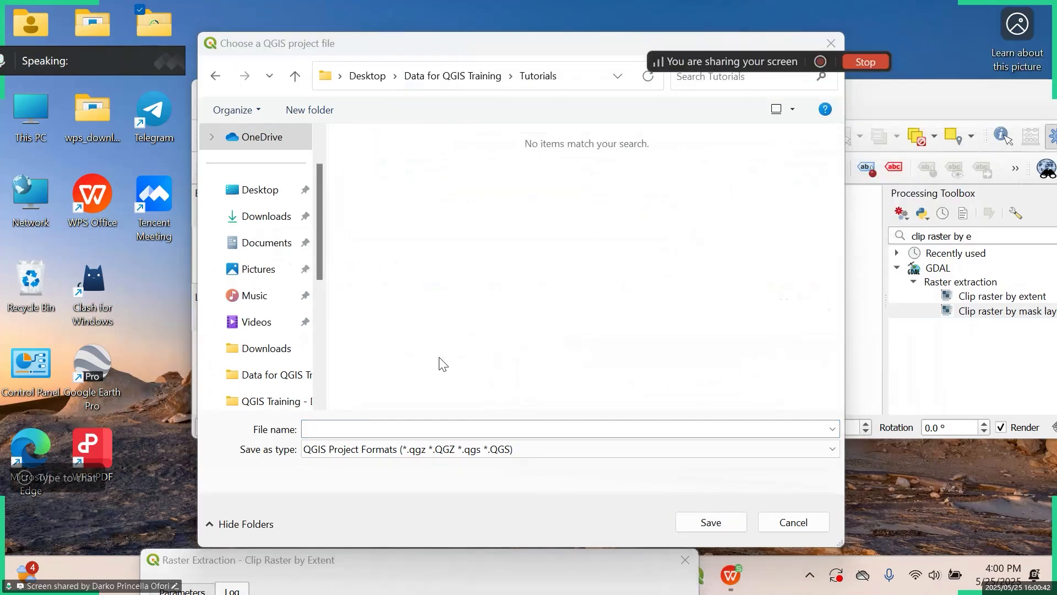
Name the project file Day1 and save it in the Tutorials folder.
{"action": "left_click", "coordinate": [438, 426]}
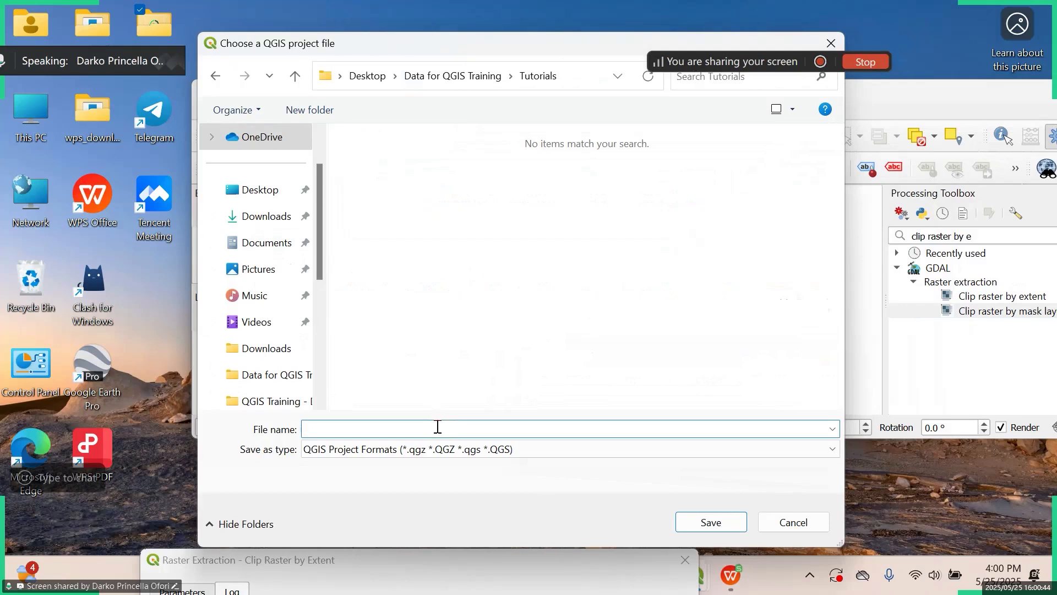
{"action": "type", "text": "Tutor"}
{"action": "key", "text": "BackSpace"}
{"action": "key", "text": "BackSpace"}
{"action": "key", "text": "BackSpace"}
{"action": "key", "text": "BackSpace"}
{"action": "key", "text": "BackSpace"}
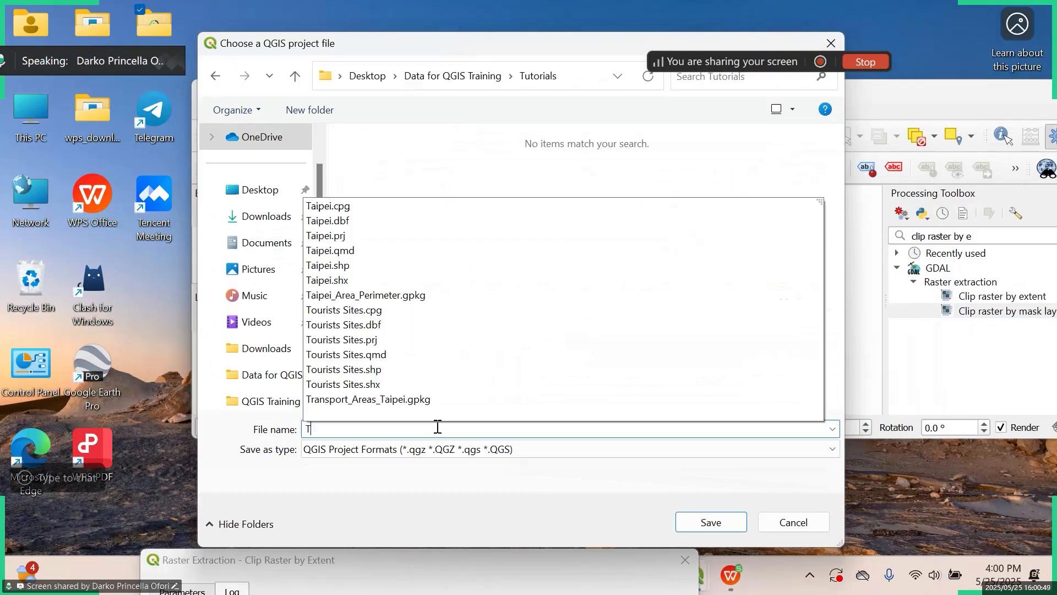
{"action": "type", "text": "Day1"}
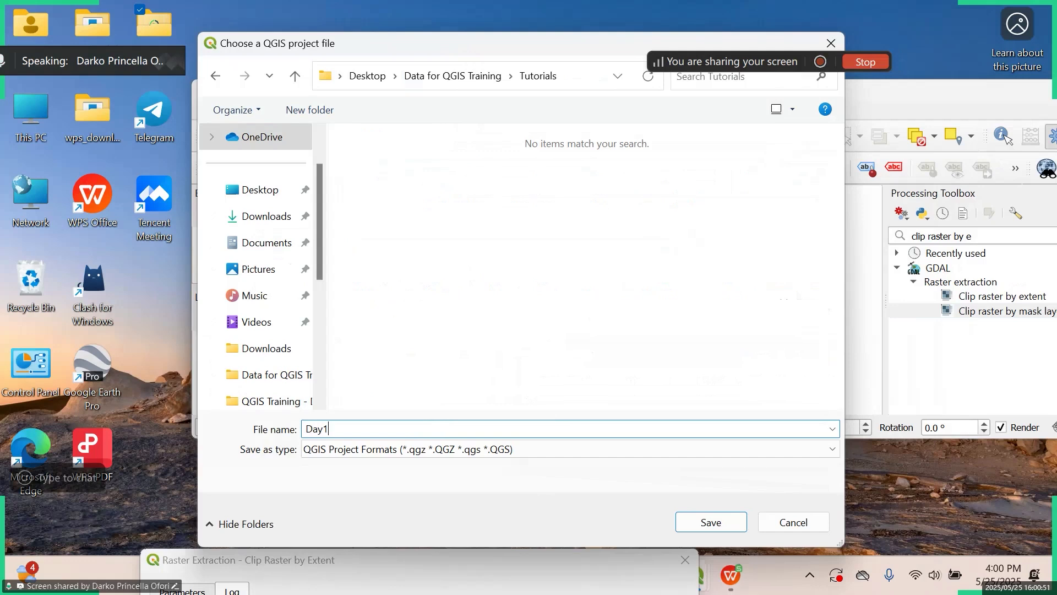
{"action": "left_click", "coordinate": [686, 521]}
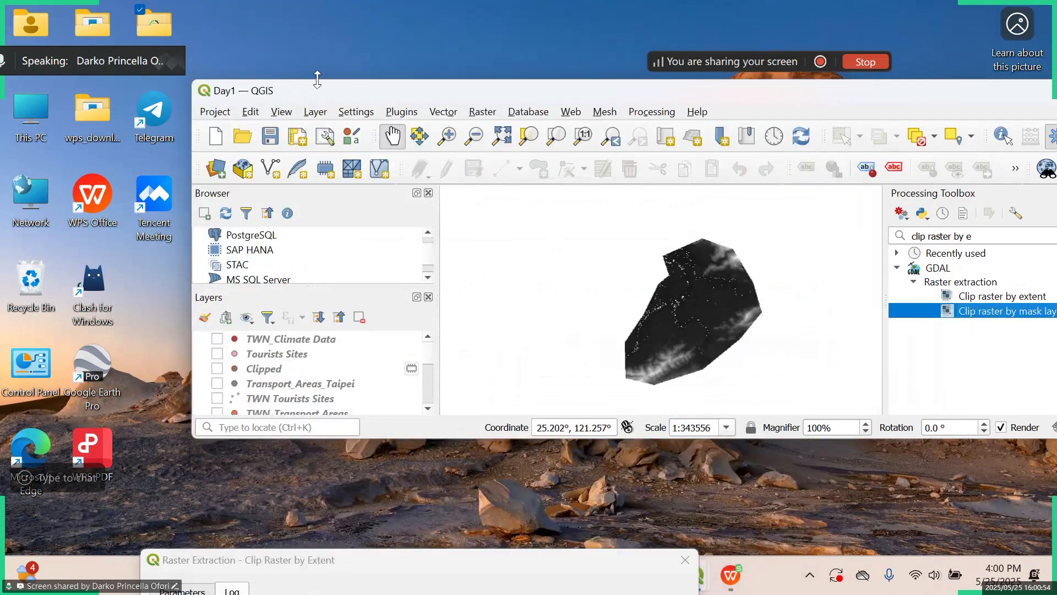
Maximize the QGIS window, give the layer list more height and collapse the legend of the visible Clipped (mask) layer.
{"action": "double_click", "coordinate": [460, 95]}
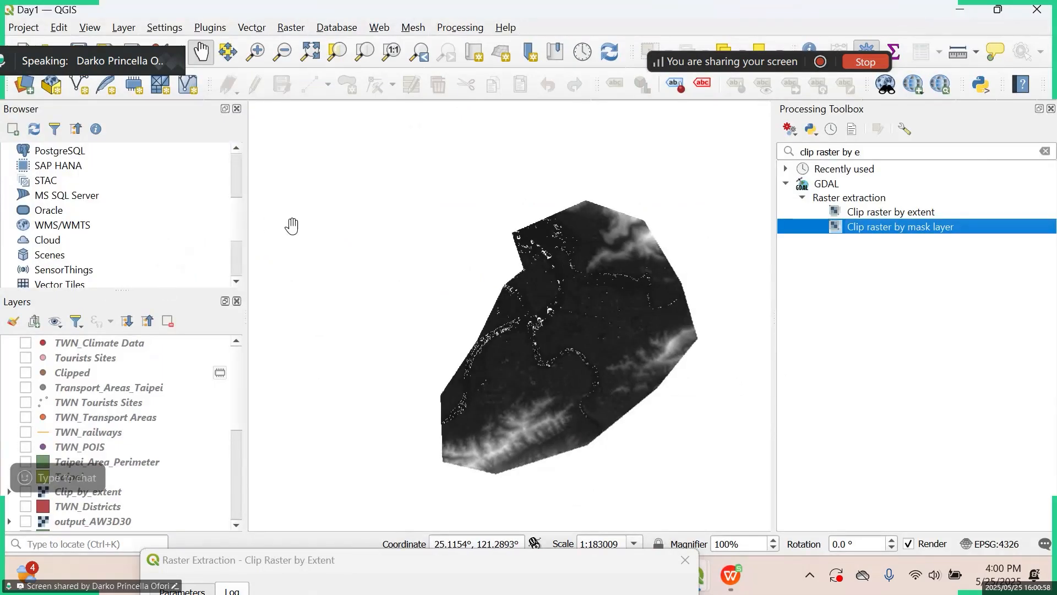
{"action": "left_click_drag", "start_coordinate": [125, 288], "coordinate": [128, 247]}
{"action": "scroll", "coordinate": [181, 444], "scroll_direction": "down", "scroll_amount": 2}
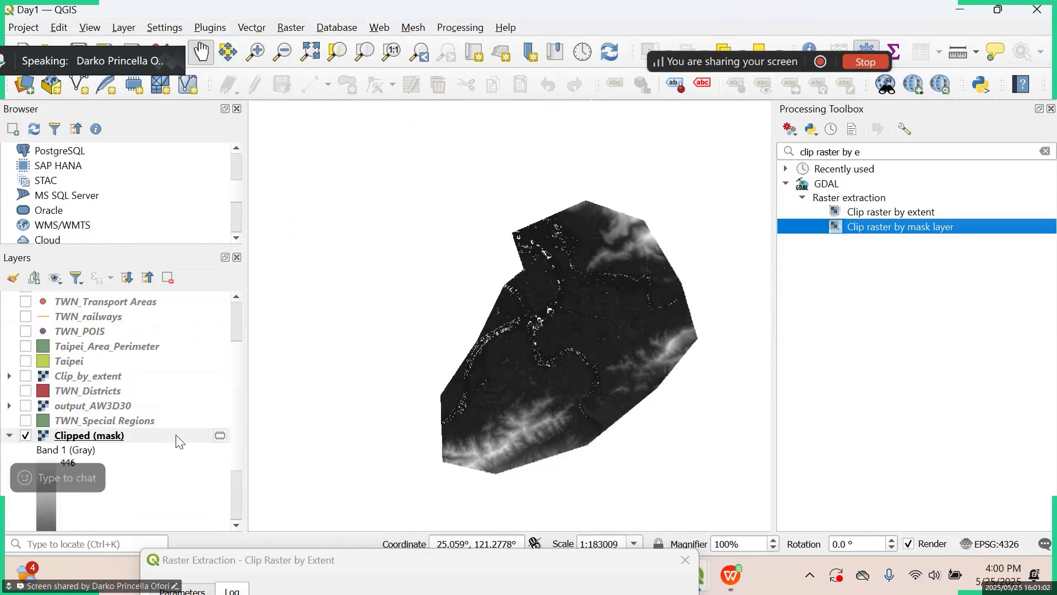
{"action": "left_click", "coordinate": [9, 439]}
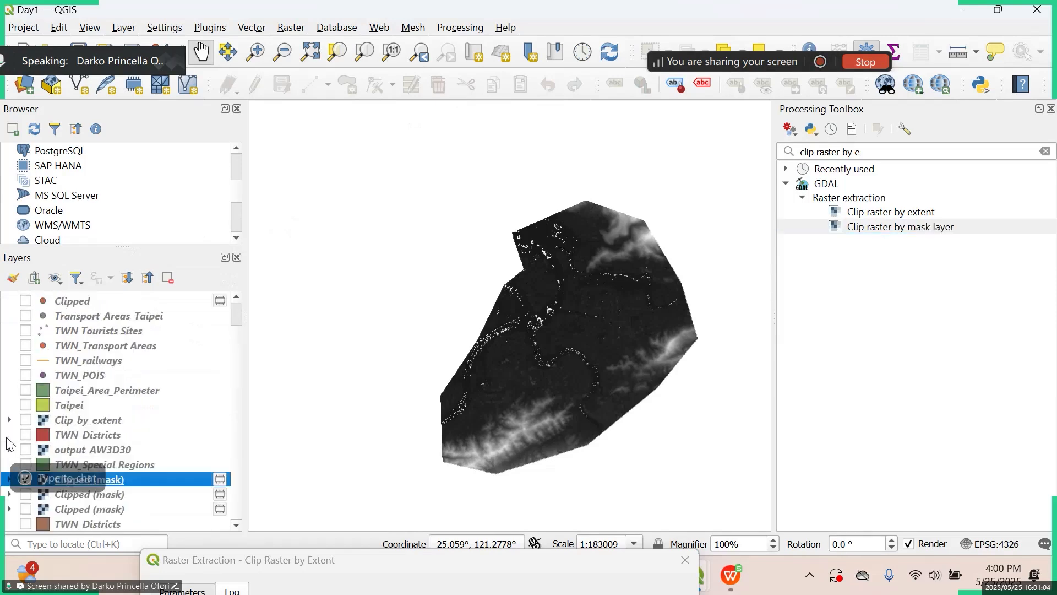